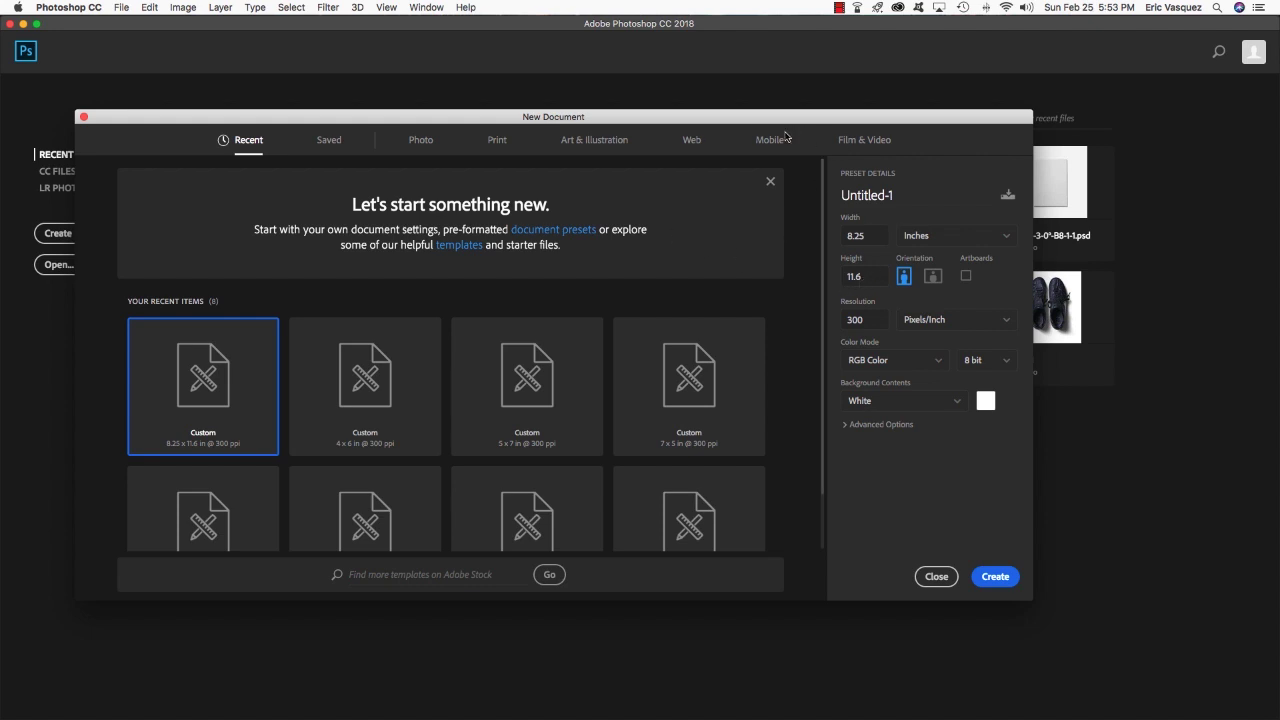
Name the new 8.25 × 11.6 in, 300 ppi document fitness_and_design_magazine and create it
{"action": "mouse_move", "coordinate": [786, 121]}
{"action": "left_mouse_down"}
{"action": "mouse_move", "coordinate": [790, 136]}
{"action": "mouse_move", "coordinate": [809, 129]}
{"action": "left_mouse_up"}
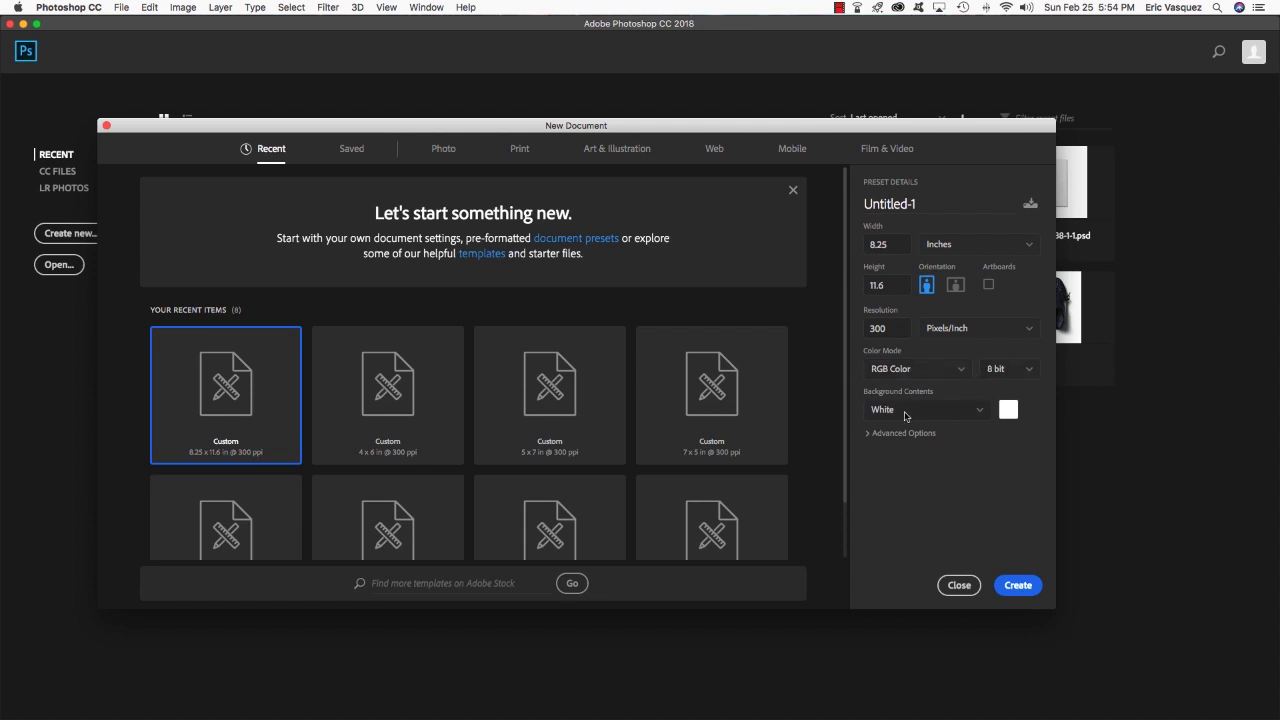
{"action": "left_click", "coordinate": [924, 208]}
{"action": "key", "text": "super+a"}
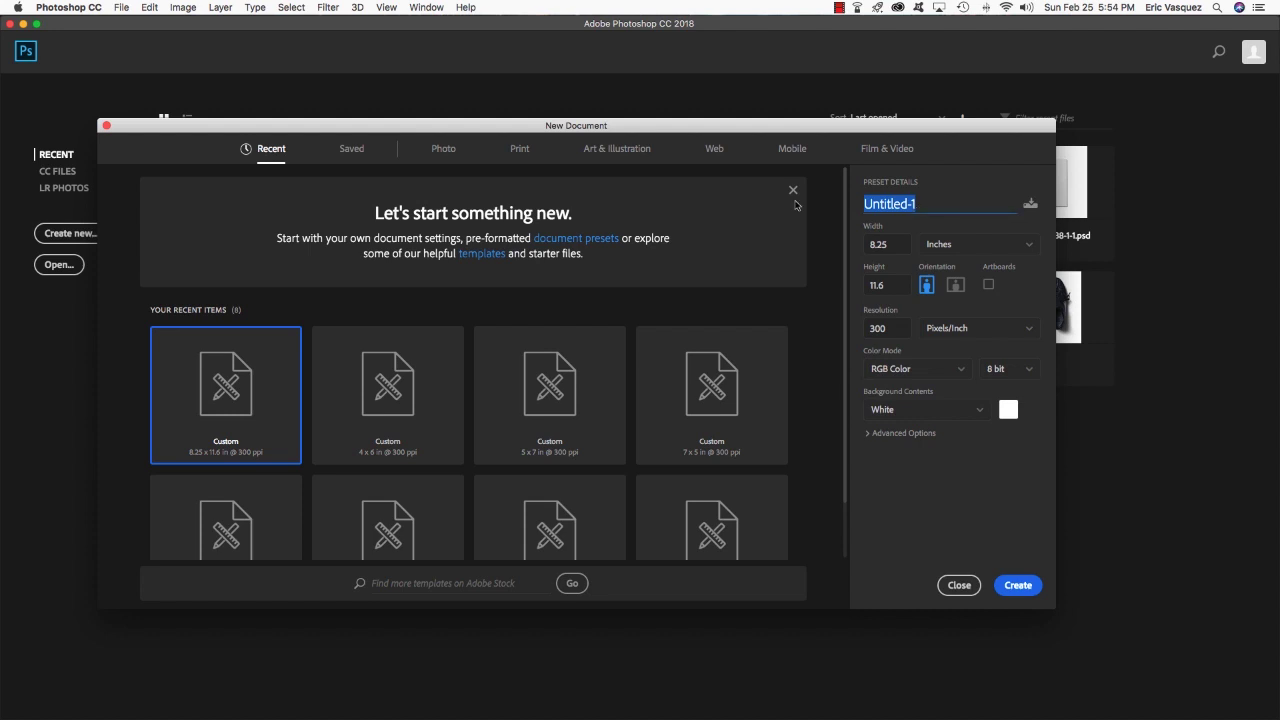
{"action": "type", "text": "fitness_and_desi"}
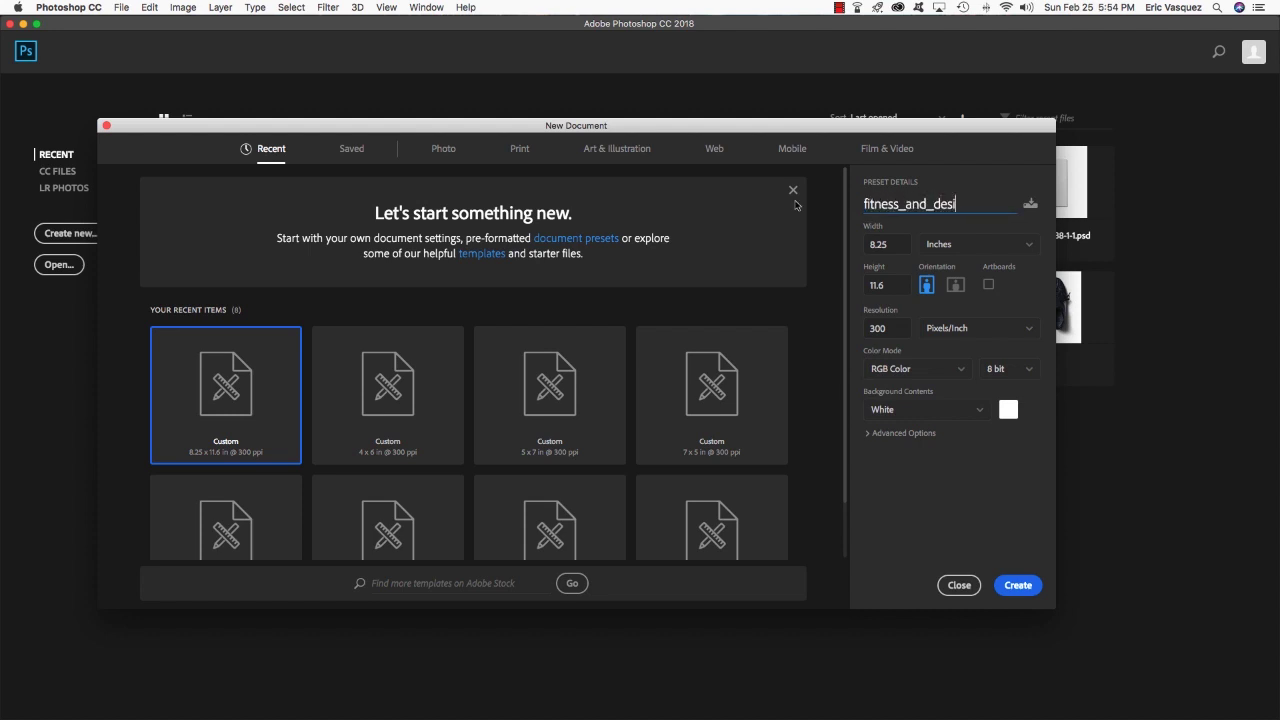
{"action": "type", "text": "gn_magazine"}
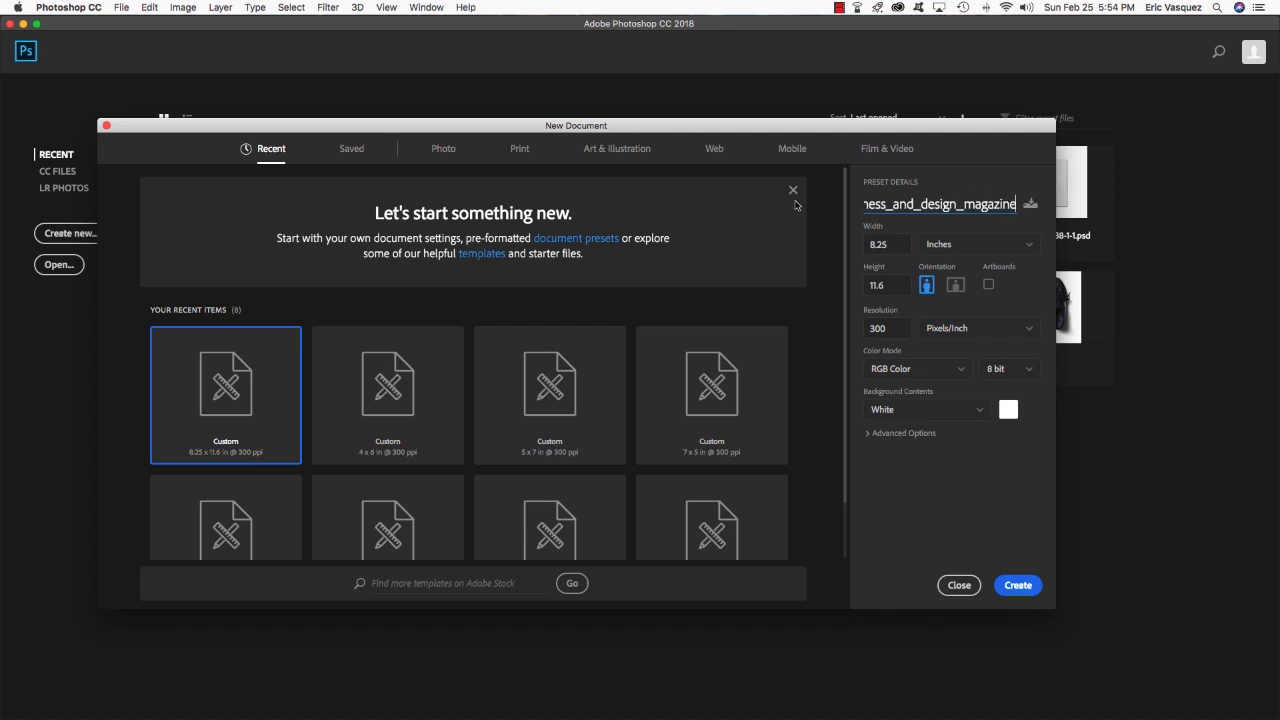
{"action": "left_click", "coordinate": [1018, 585]}
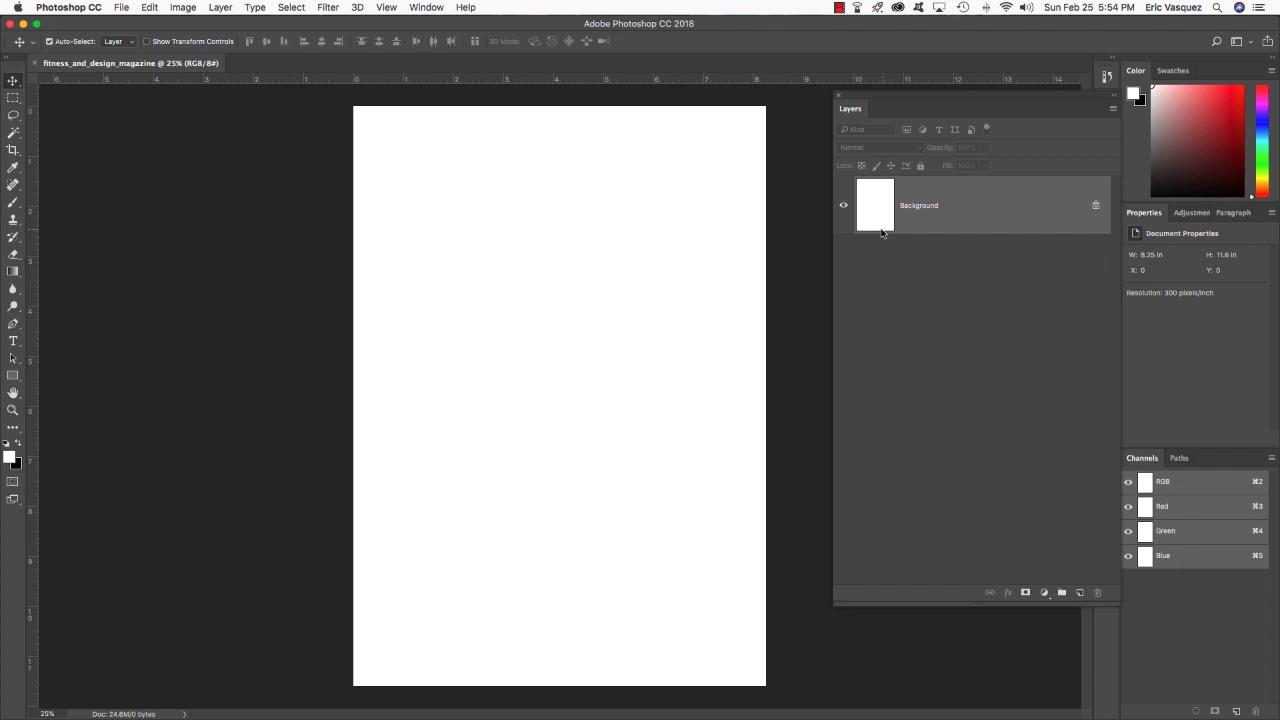
Convert the locked Background into a normal Layer 0 and rename it BG
{"action": "left_click_drag", "start_coordinate": [920, 94], "coordinate": [869, 105]}
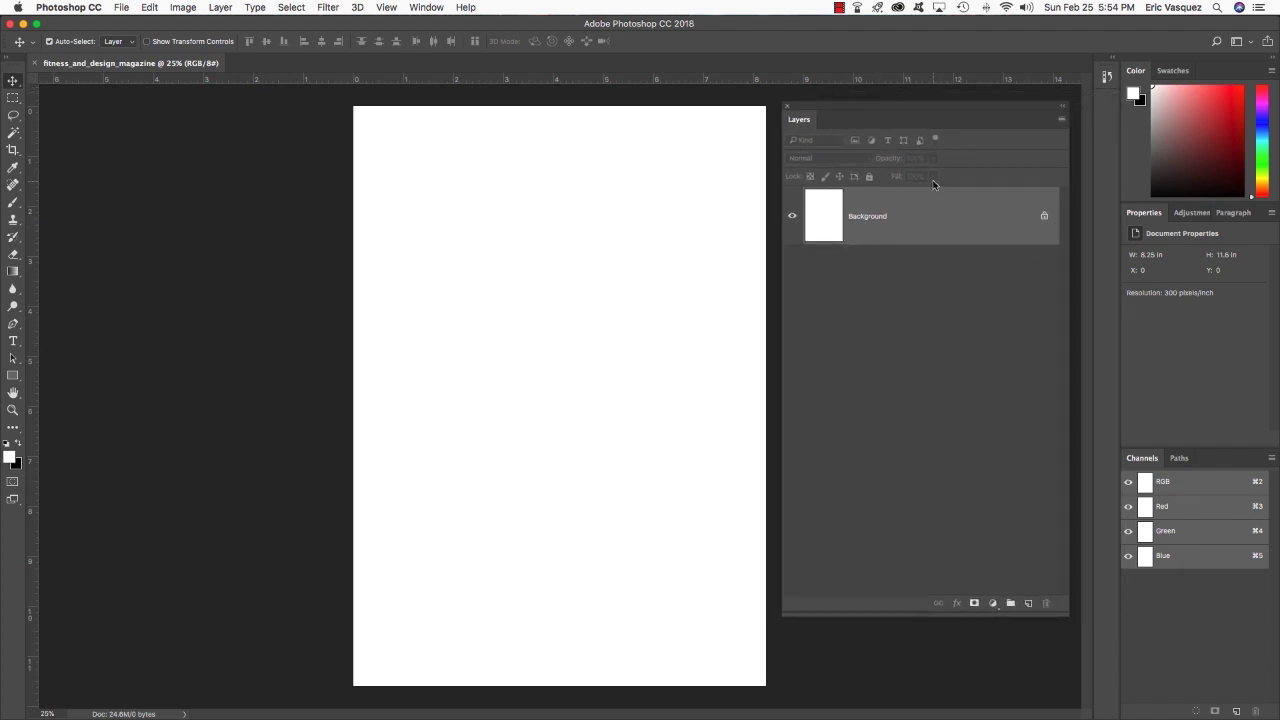
{"action": "double_click", "coordinate": [978, 210]}
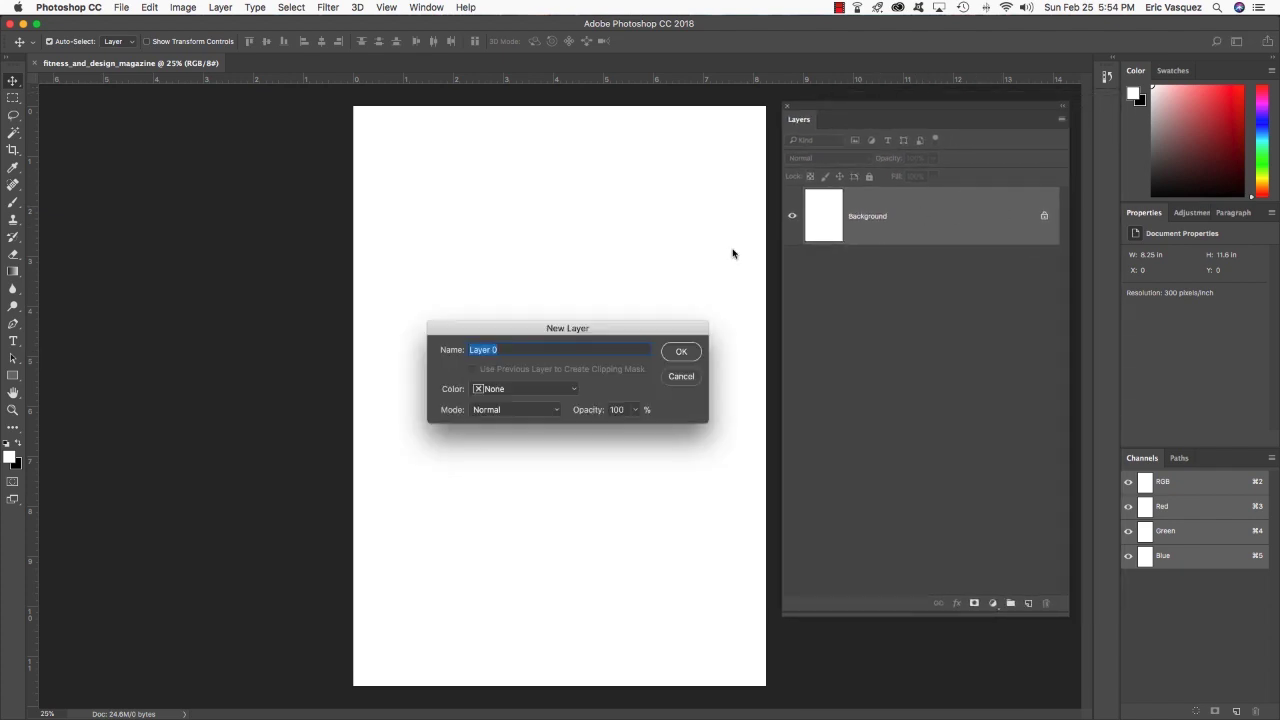
{"action": "left_click", "coordinate": [681, 351]}
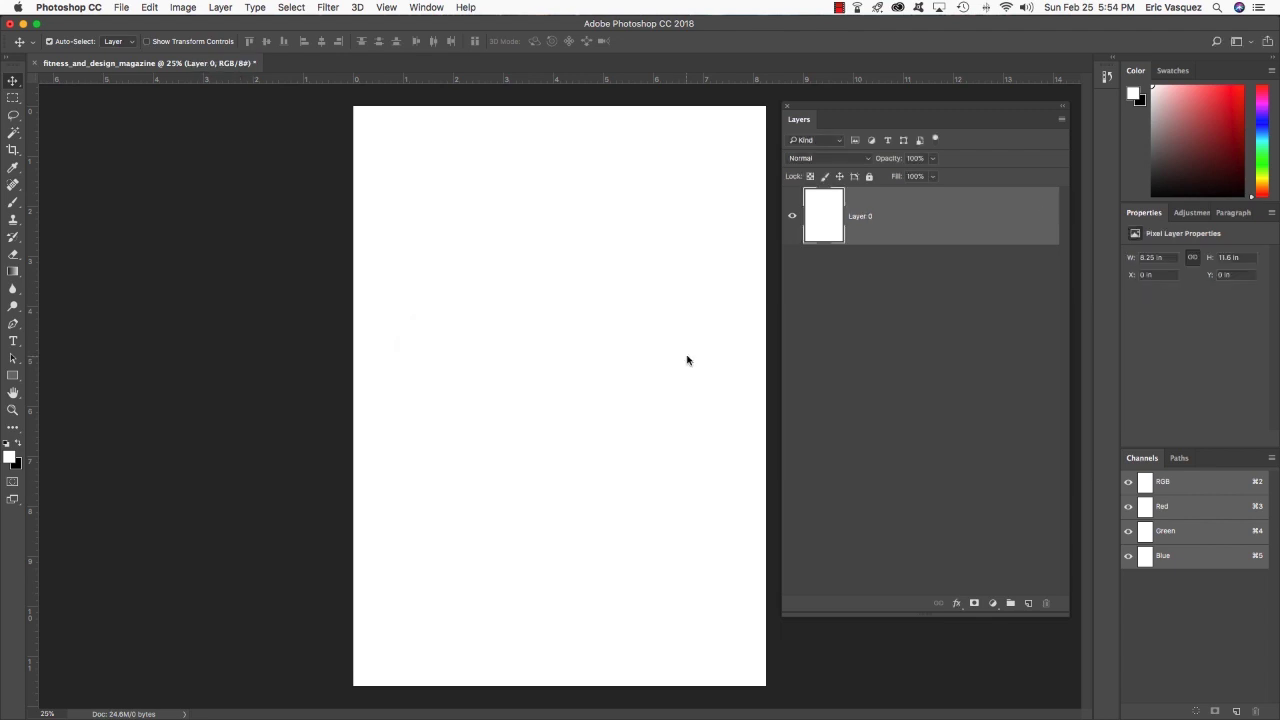
{"action": "double_click", "coordinate": [864, 218]}
{"action": "type", "text": "BG"}
{"action": "key", "text": "Return"}
Place painted_metal.jpg from resources/freebies/h3design as an embedded image
{"action": "left_click", "coordinate": [121, 7]}
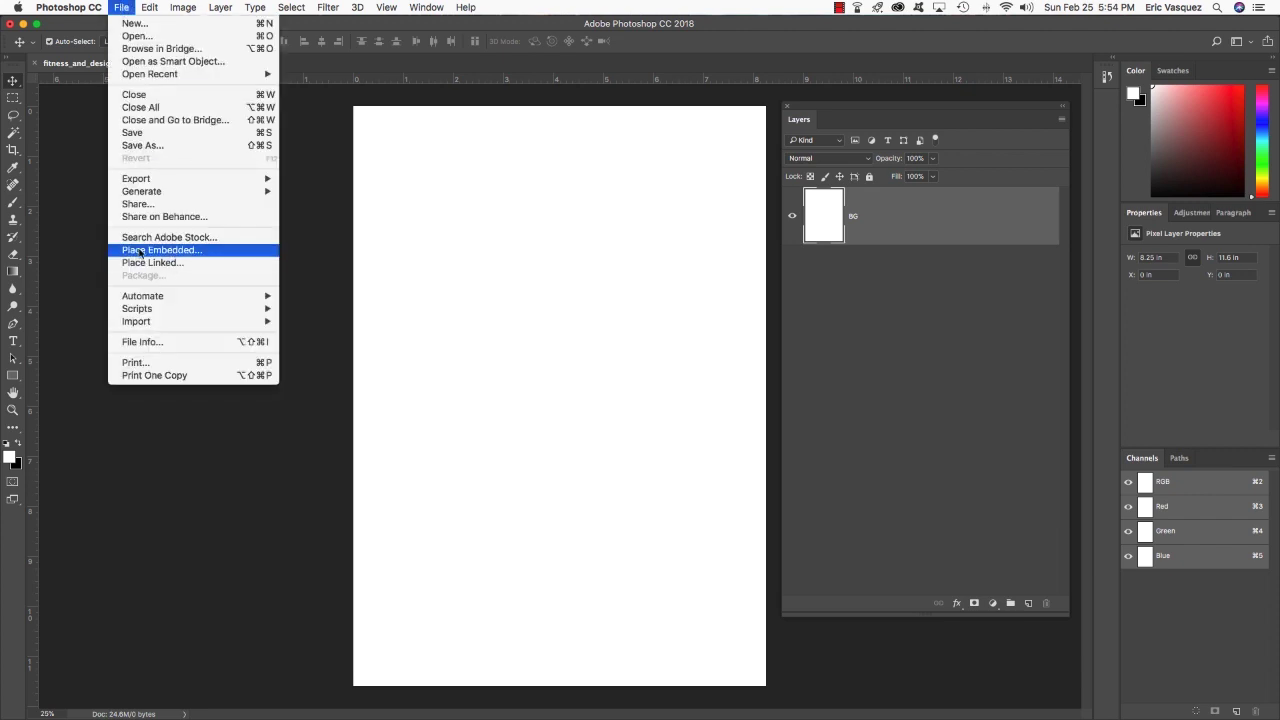
{"action": "left_click", "coordinate": [190, 251]}
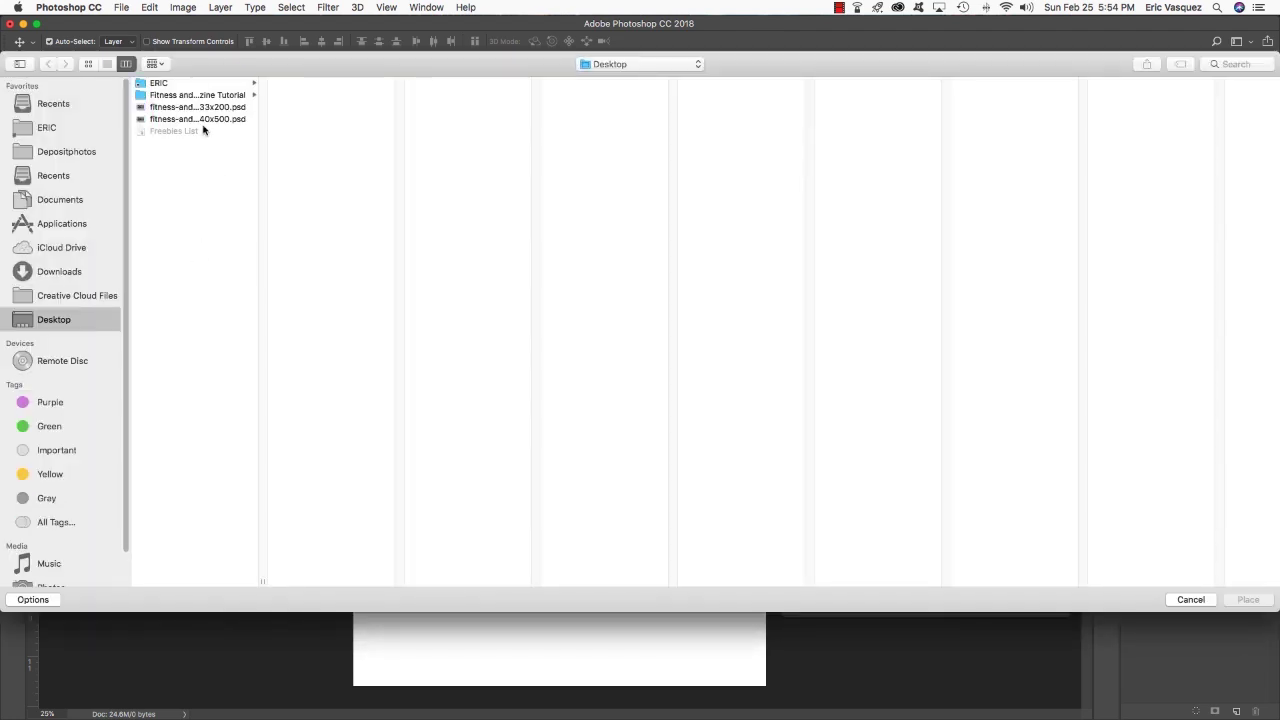
{"action": "left_click", "coordinate": [197, 95]}
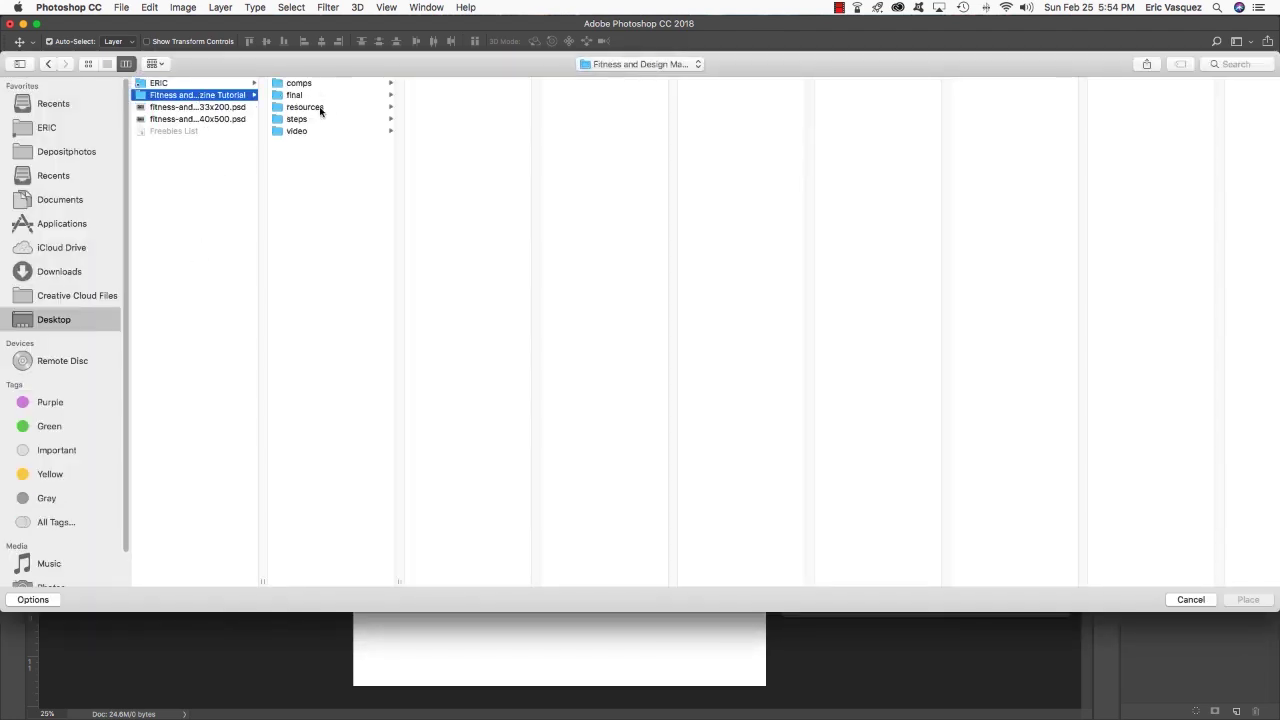
{"action": "left_click", "coordinate": [320, 108]}
{"action": "left_click", "coordinate": [458, 97]}
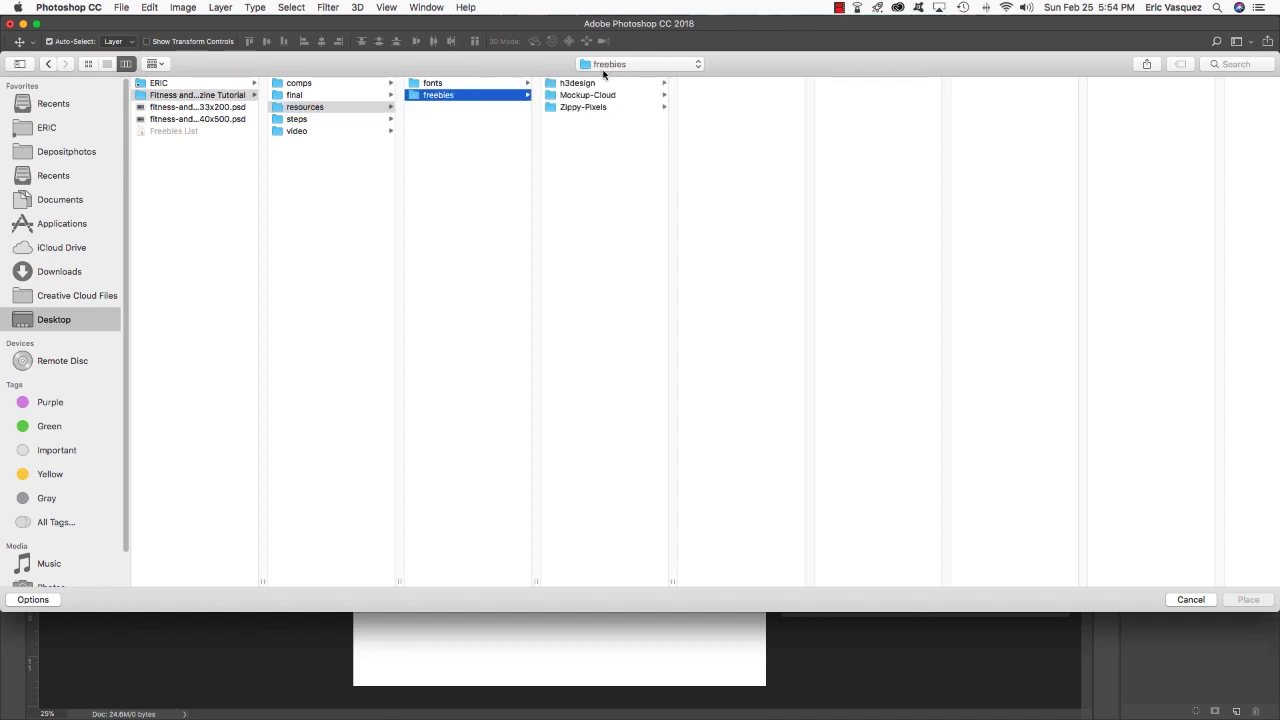
{"action": "left_click", "coordinate": [578, 85]}
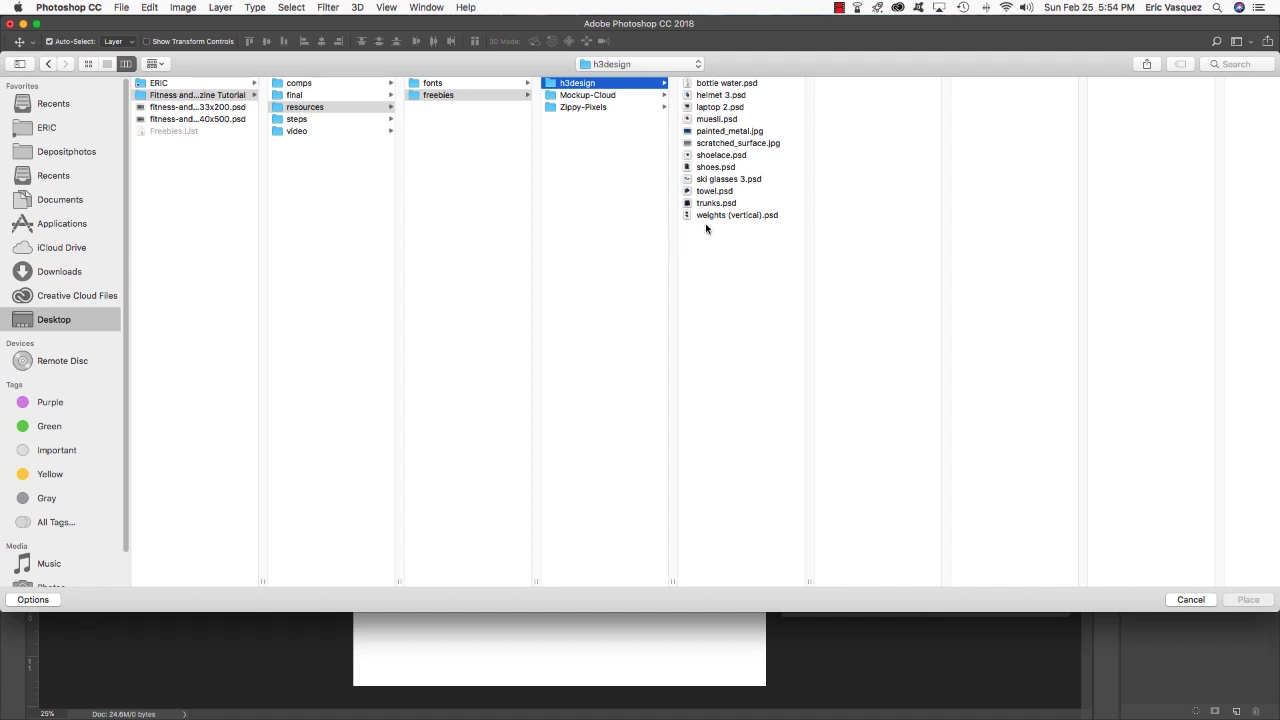
{"action": "left_click", "coordinate": [716, 132]}
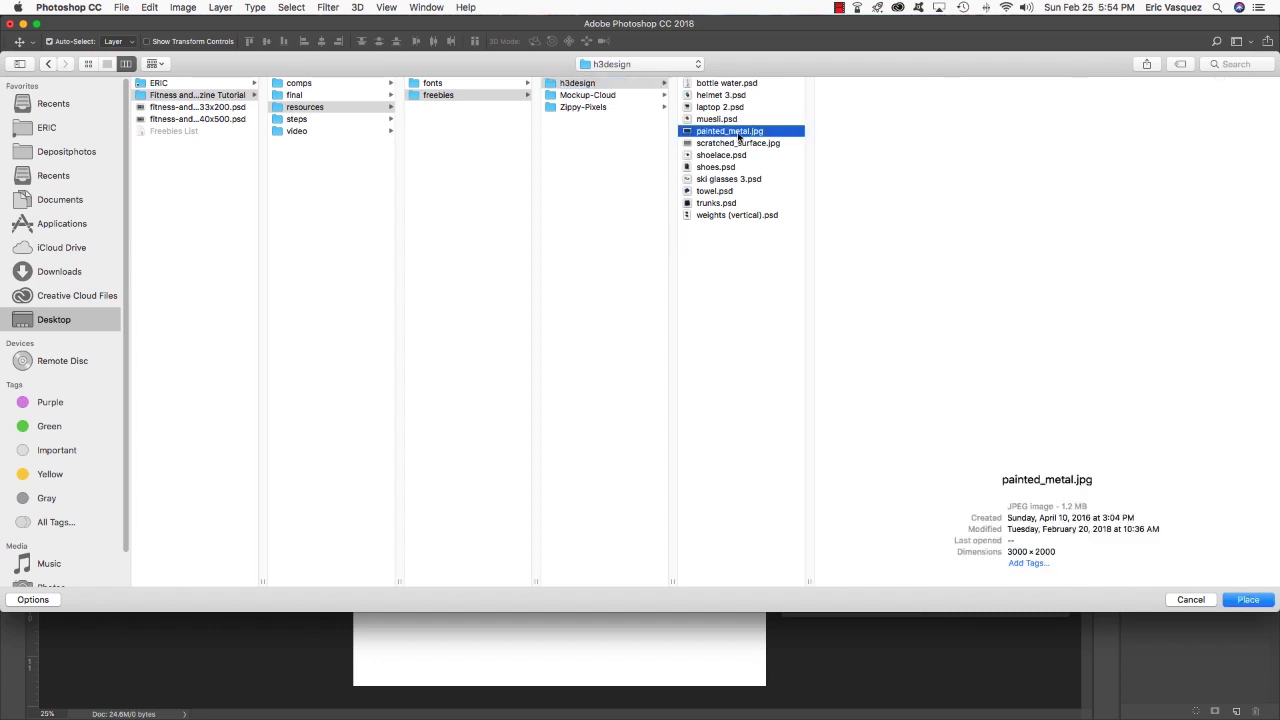
{"action": "left_click", "coordinate": [1240, 600]}
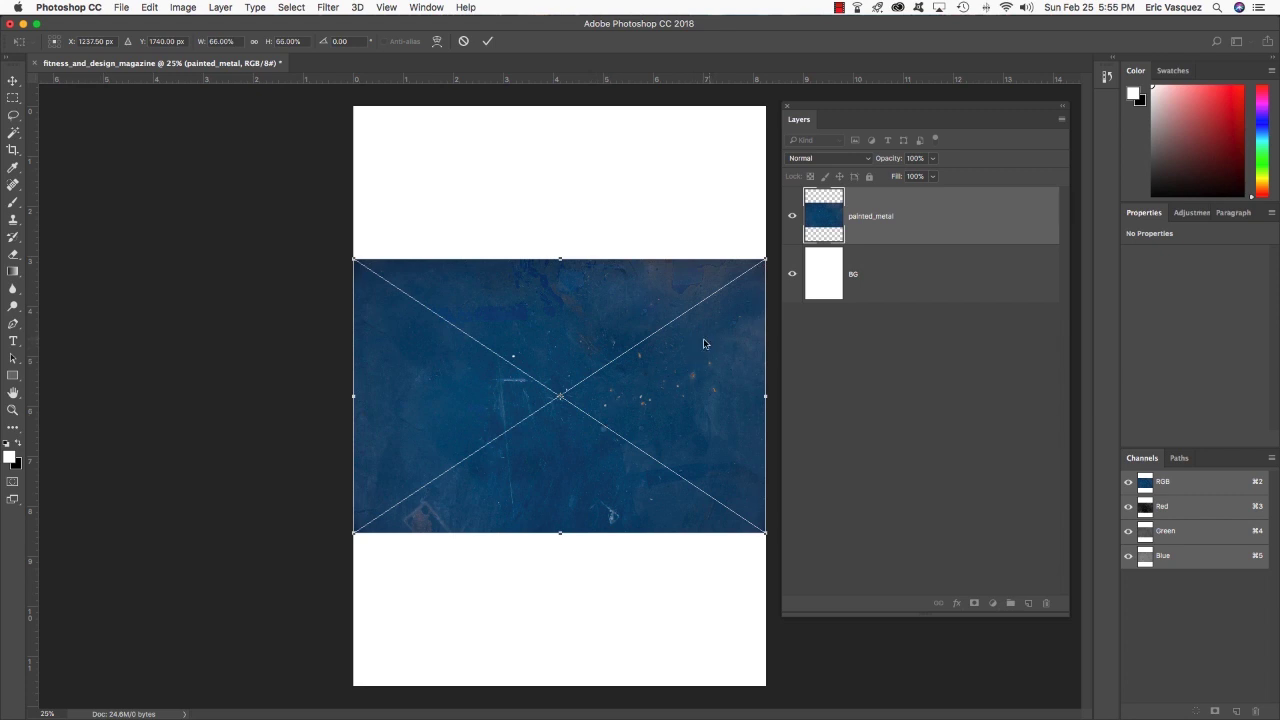
Rotate the metal texture 90° clockwise, scale it past the canvas edges and commit
{"action": "right_click", "coordinate": [650, 361]}
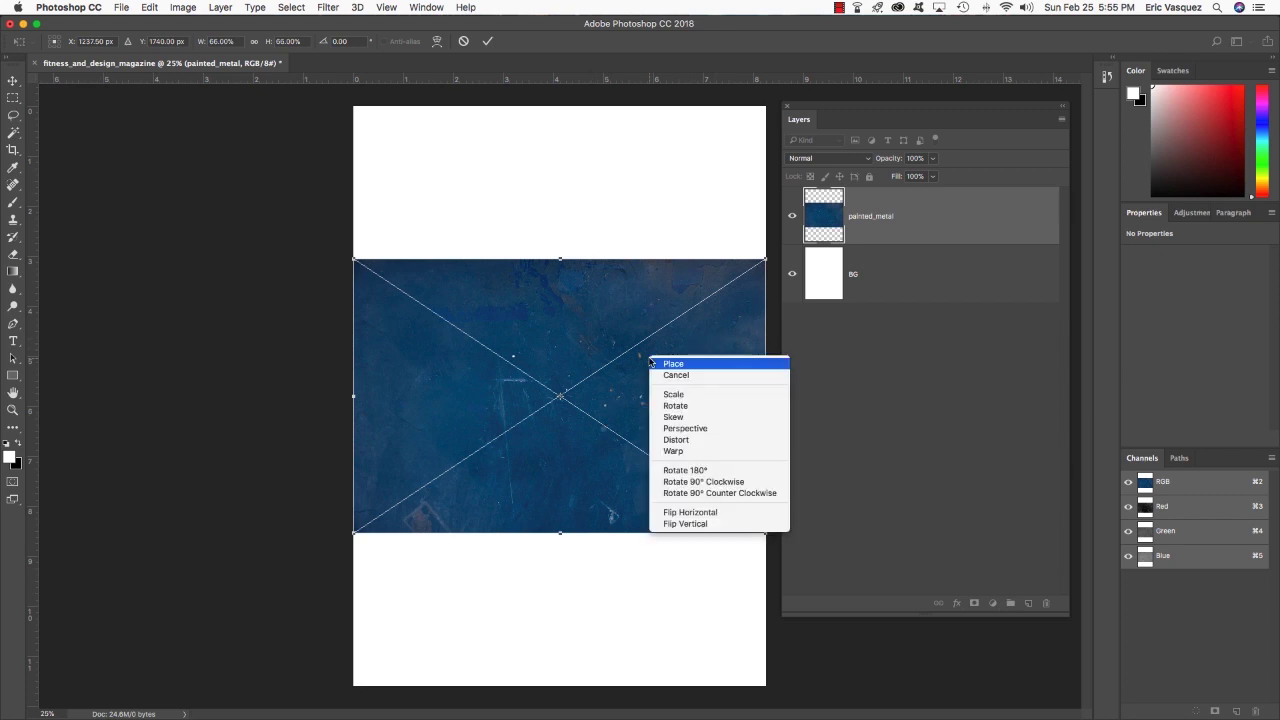
{"action": "left_click", "coordinate": [689, 482]}
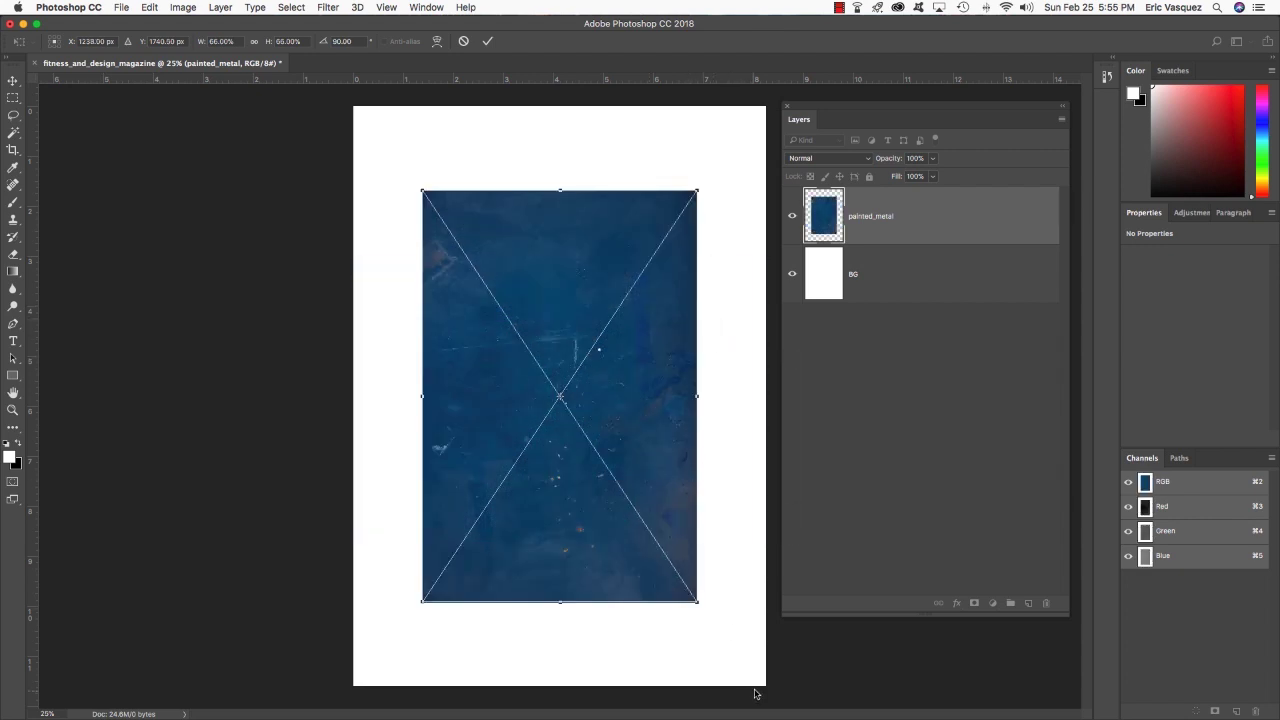
{"action": "left_click_drag", "start_coordinate": [697, 602], "coordinate": [787, 717]}
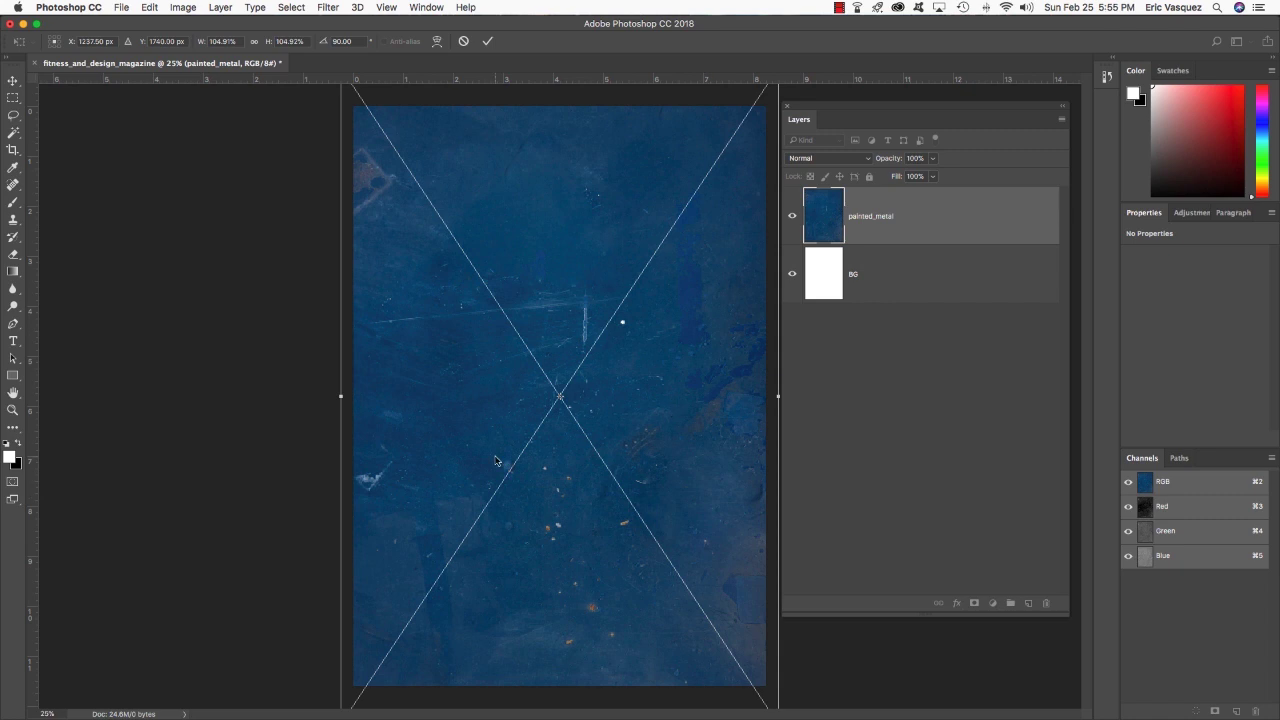
{"action": "key", "text": "Return"}
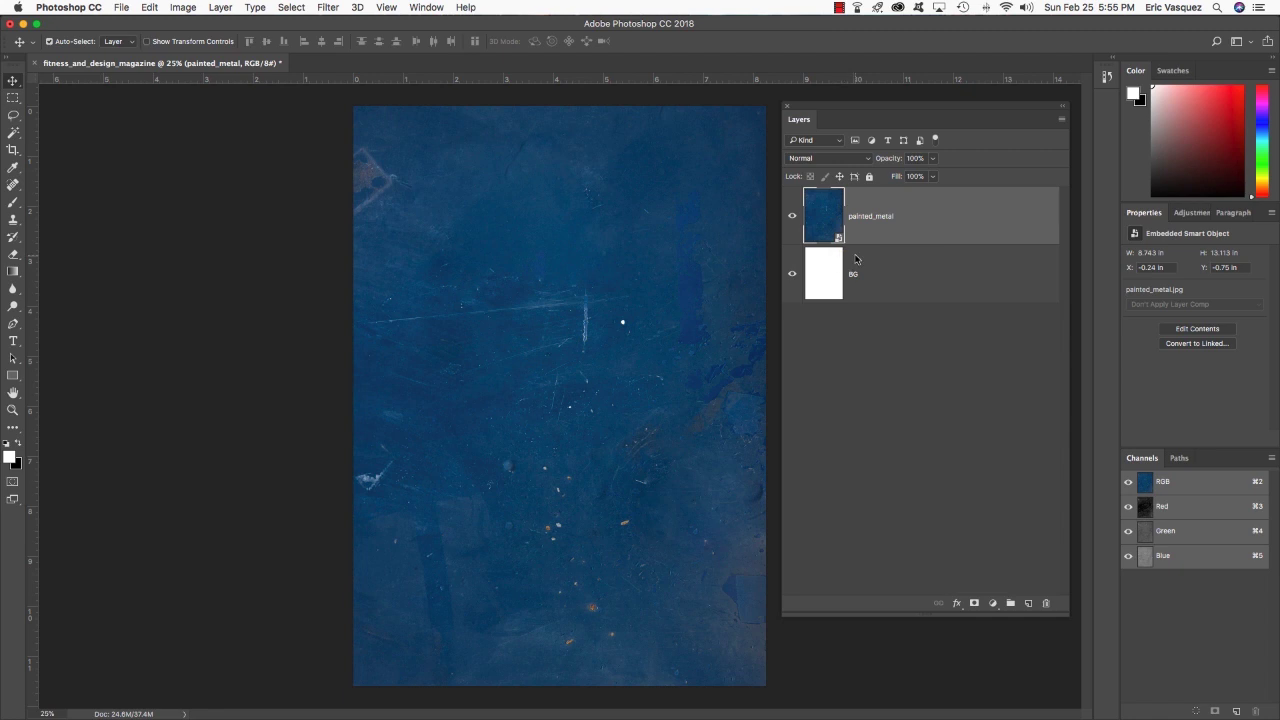
Delete the BG layer and add a Hue/Saturation adjustment with Hue at +144
{"action": "left_click", "coordinate": [948, 271]}
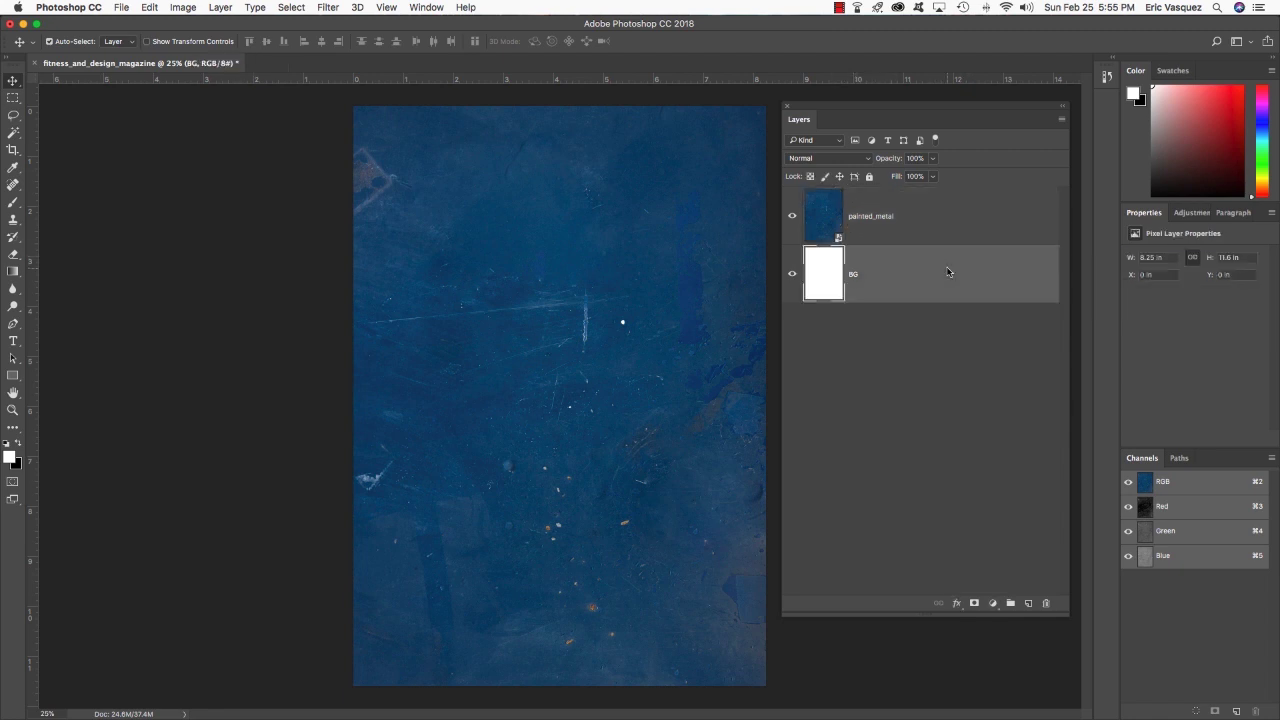
{"action": "key", "text": "Delete"}
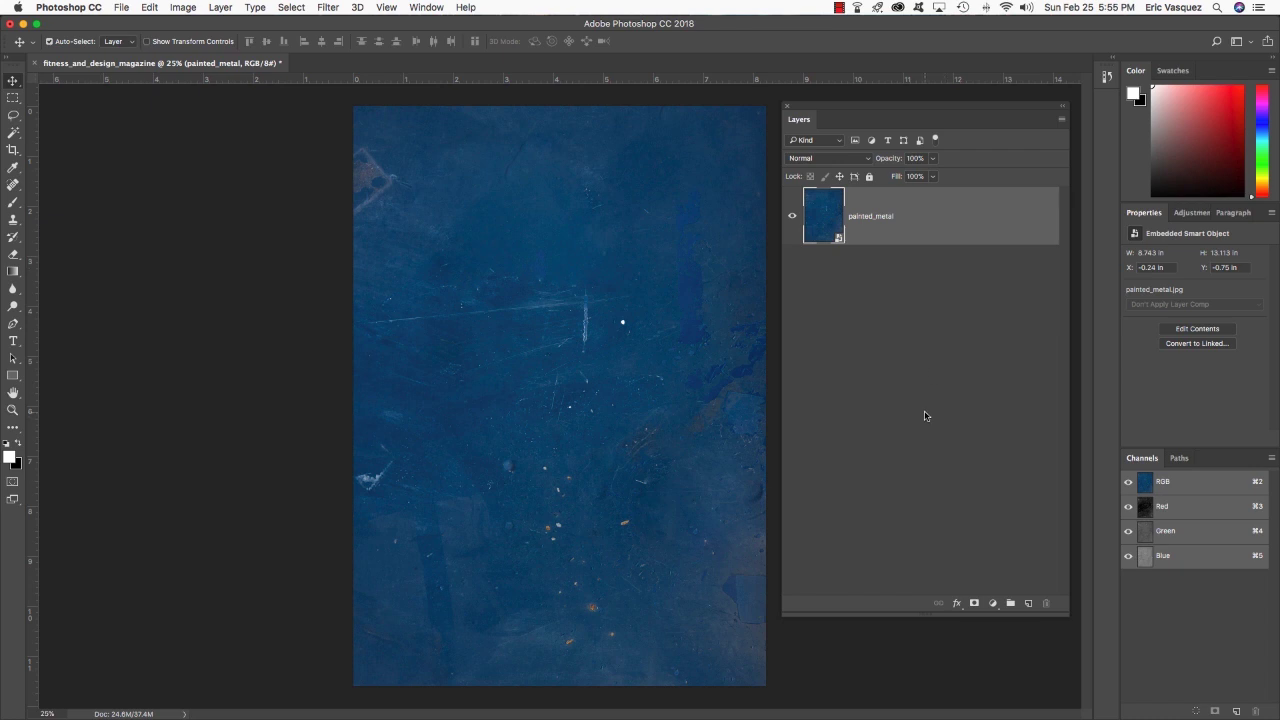
{"action": "left_click", "coordinate": [994, 604]}
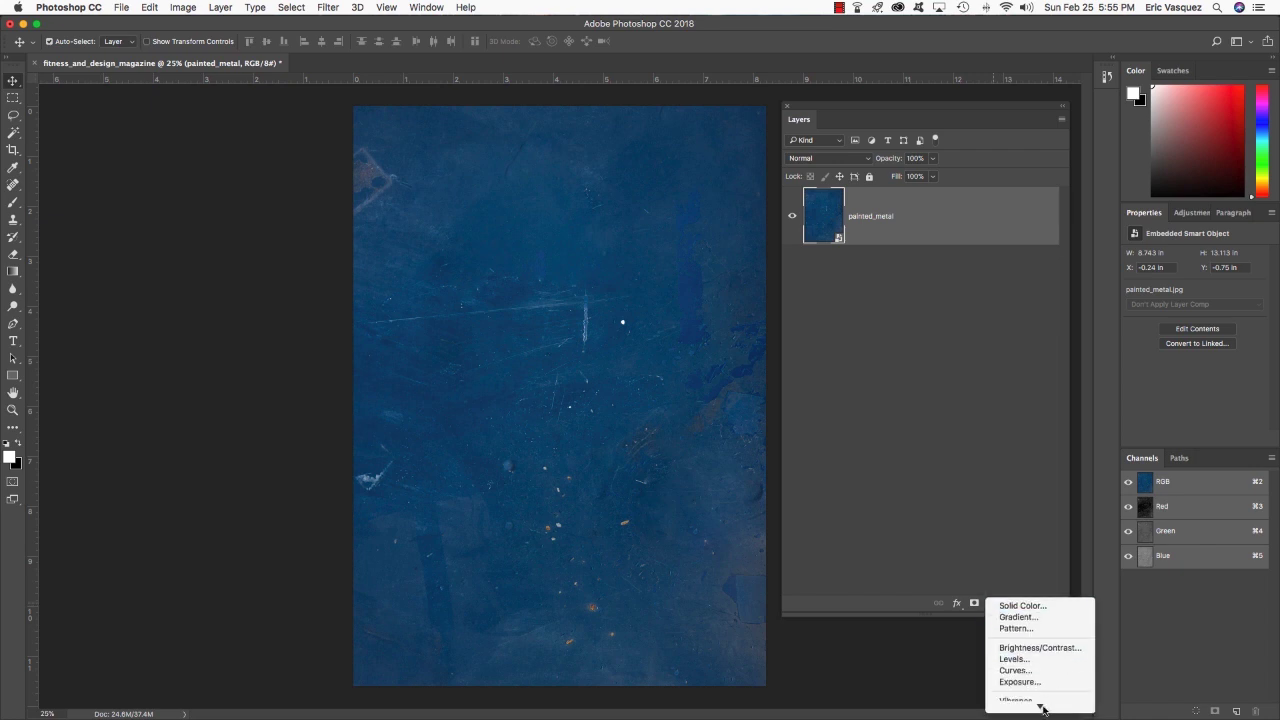
{"action": "left_click", "coordinate": [1030, 611]}
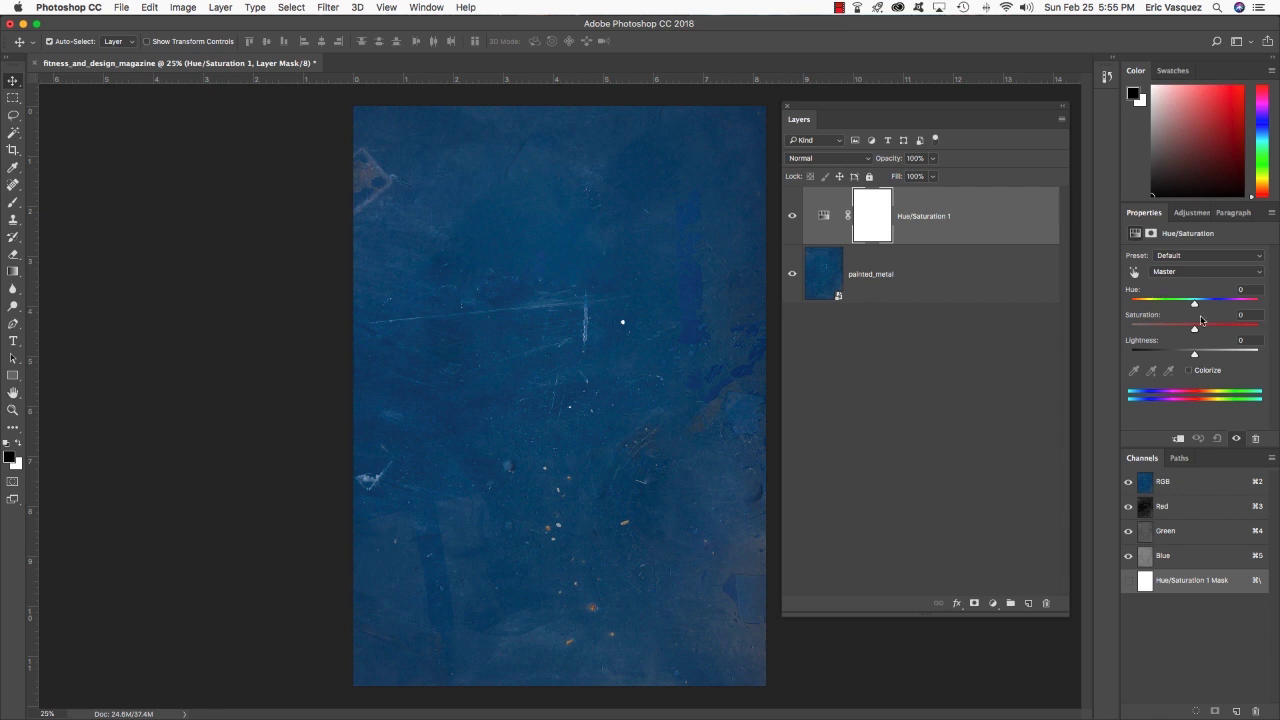
{"action": "left_click_drag", "start_coordinate": [1193, 305], "coordinate": [1249, 305]}
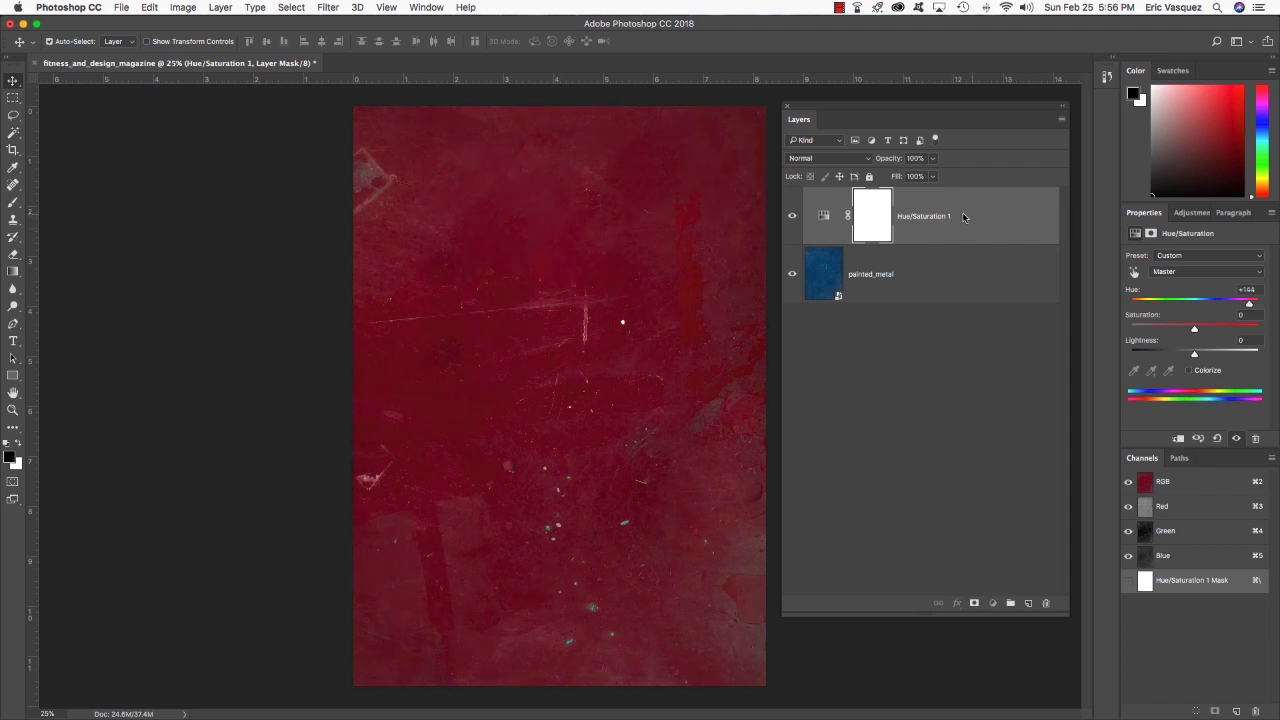
Toggle the Hue/Saturation layer's visibility to compare the red and original texture
{"action": "left_click", "coordinate": [823, 216]}
{"action": "left_click", "coordinate": [791, 218]}
{"action": "left_click", "coordinate": [791, 218]}
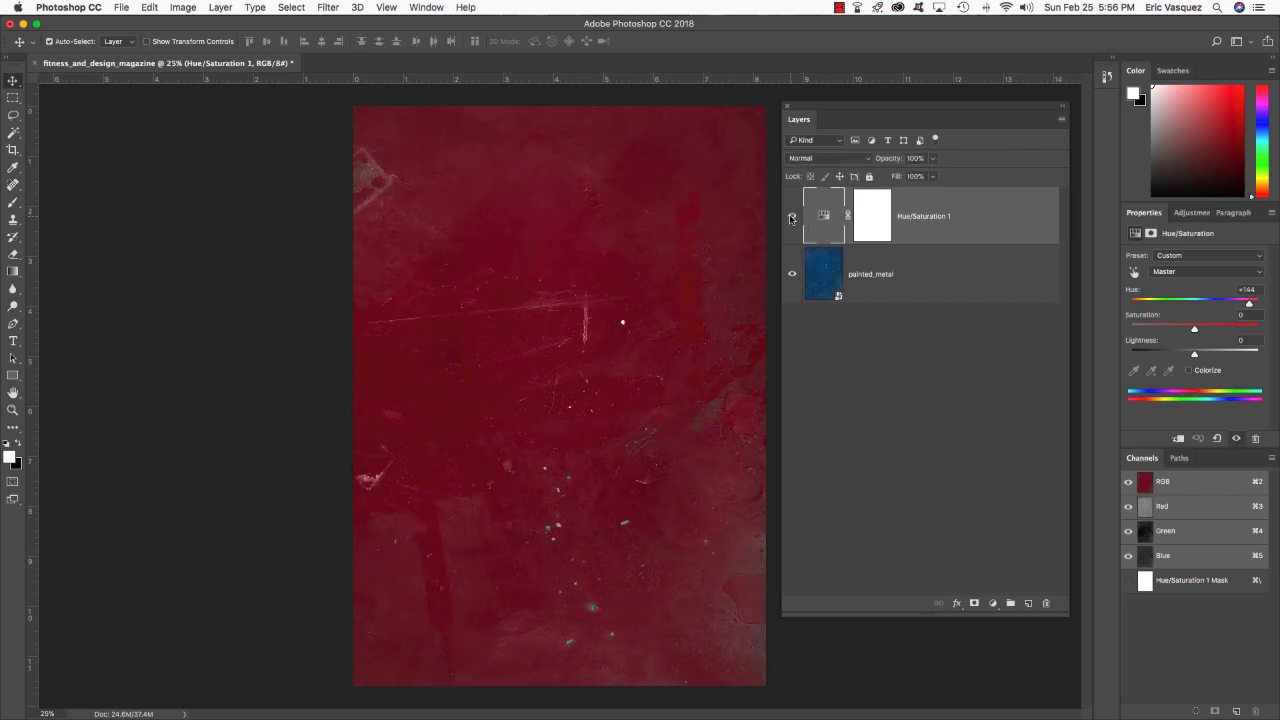
{"action": "left_click", "coordinate": [791, 218]}
{"action": "left_click", "coordinate": [791, 218]}
{"action": "key", "text": "u"}
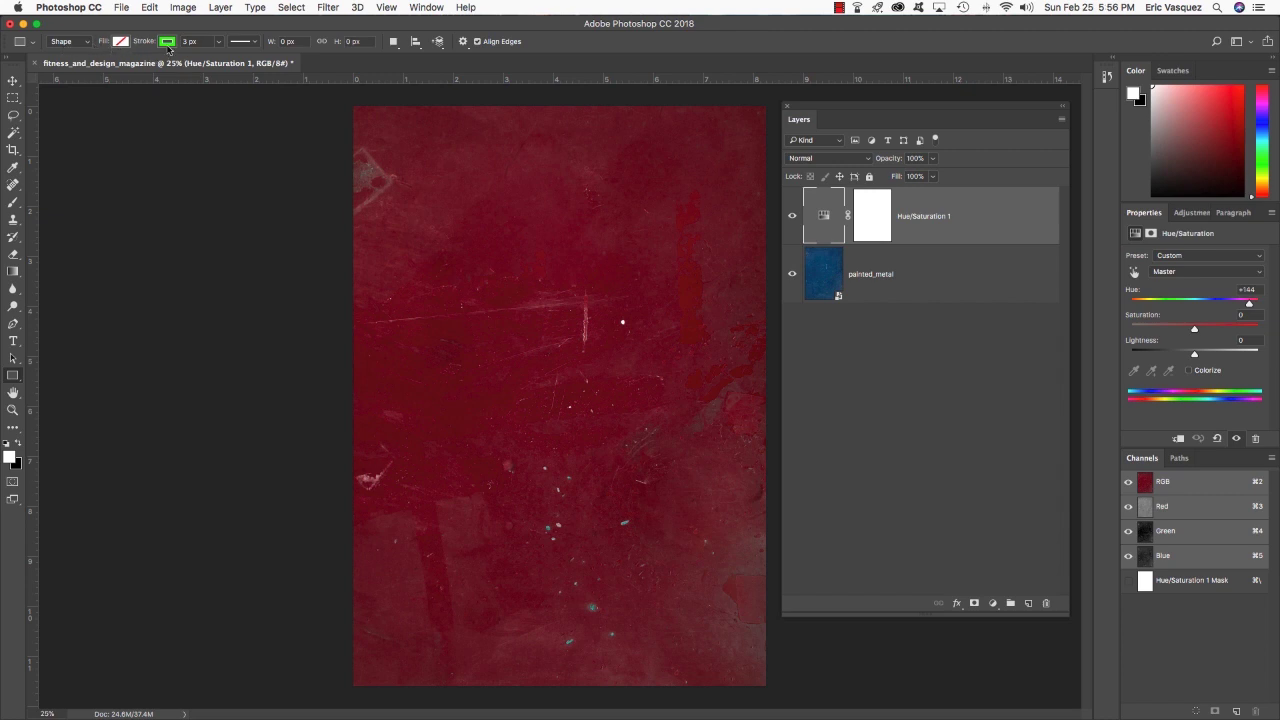
Keep the rectangle fill at none and edit the stroke width value
{"action": "left_click", "coordinate": [121, 42]}
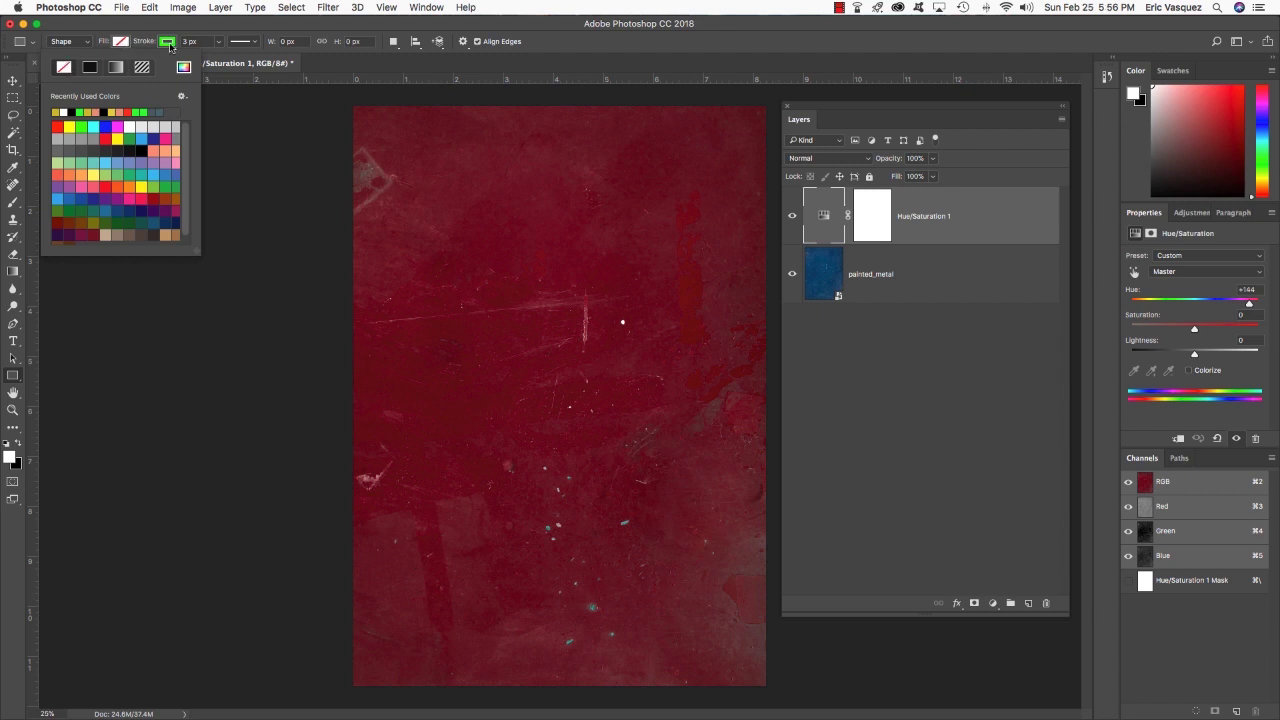
{"action": "left_click", "coordinate": [170, 43]}
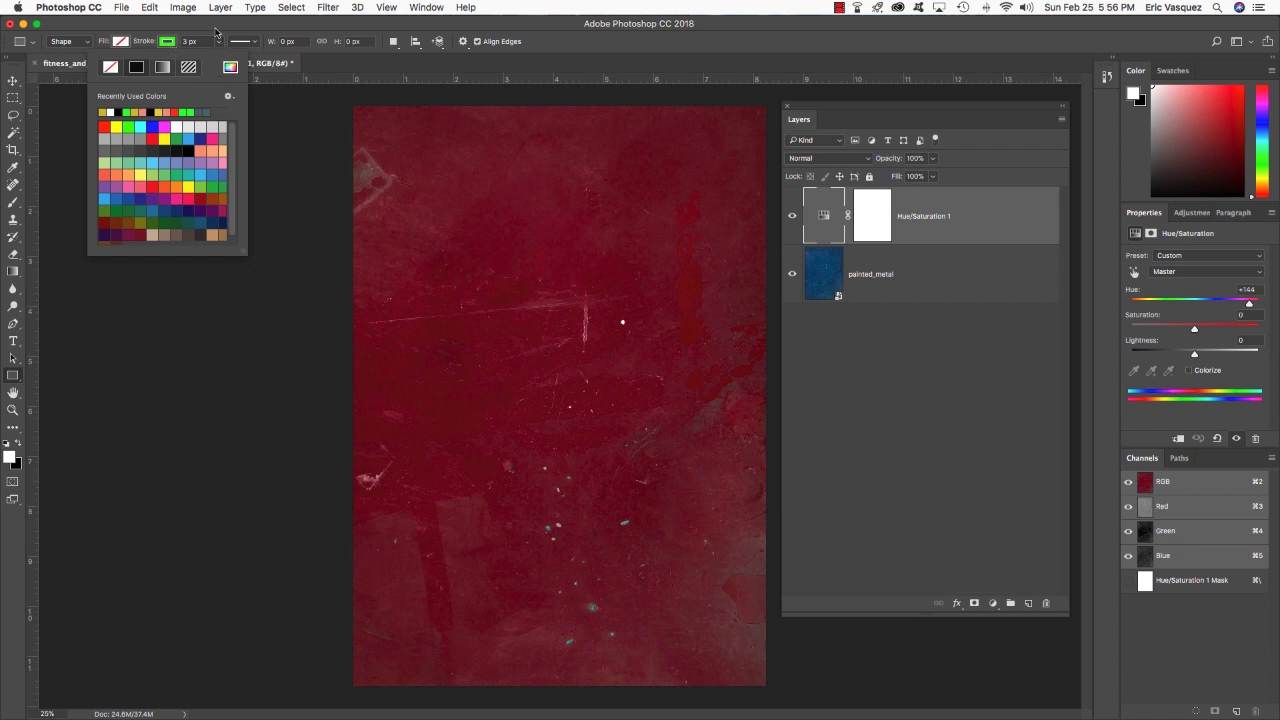
{"action": "left_click", "coordinate": [215, 32]}
{"action": "left_click", "coordinate": [189, 41]}
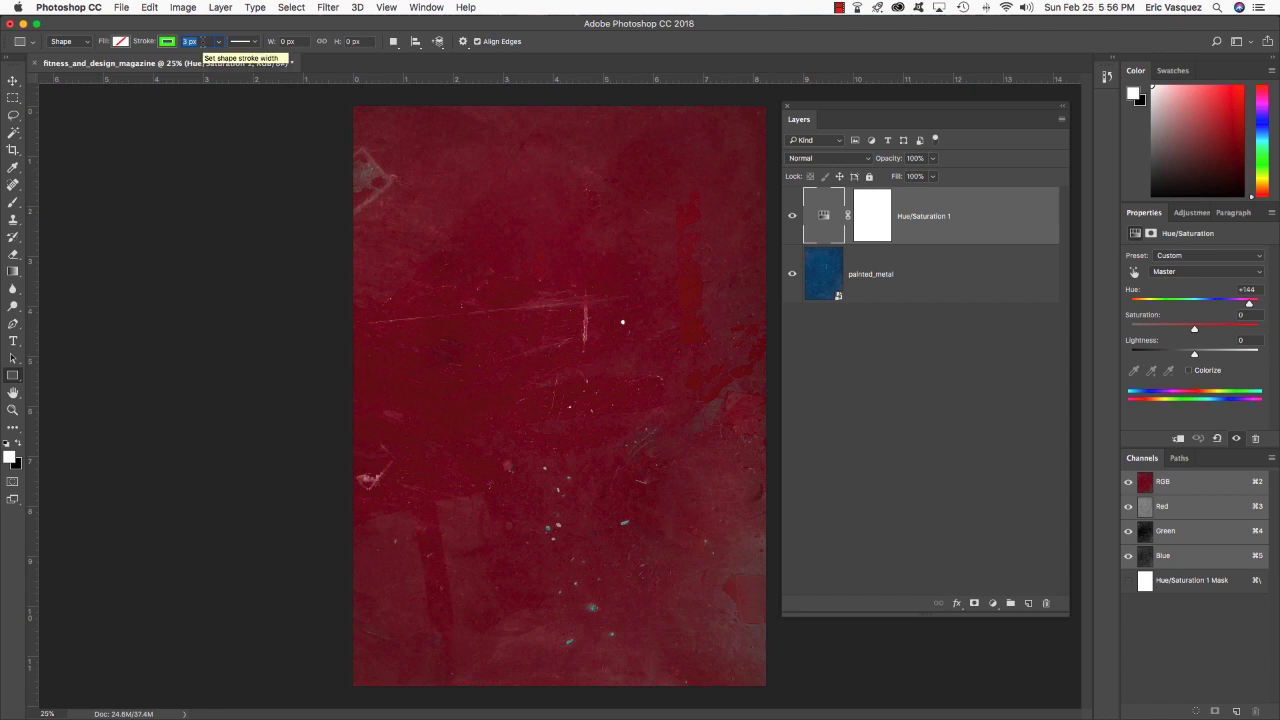
{"action": "type", "text": "75"}
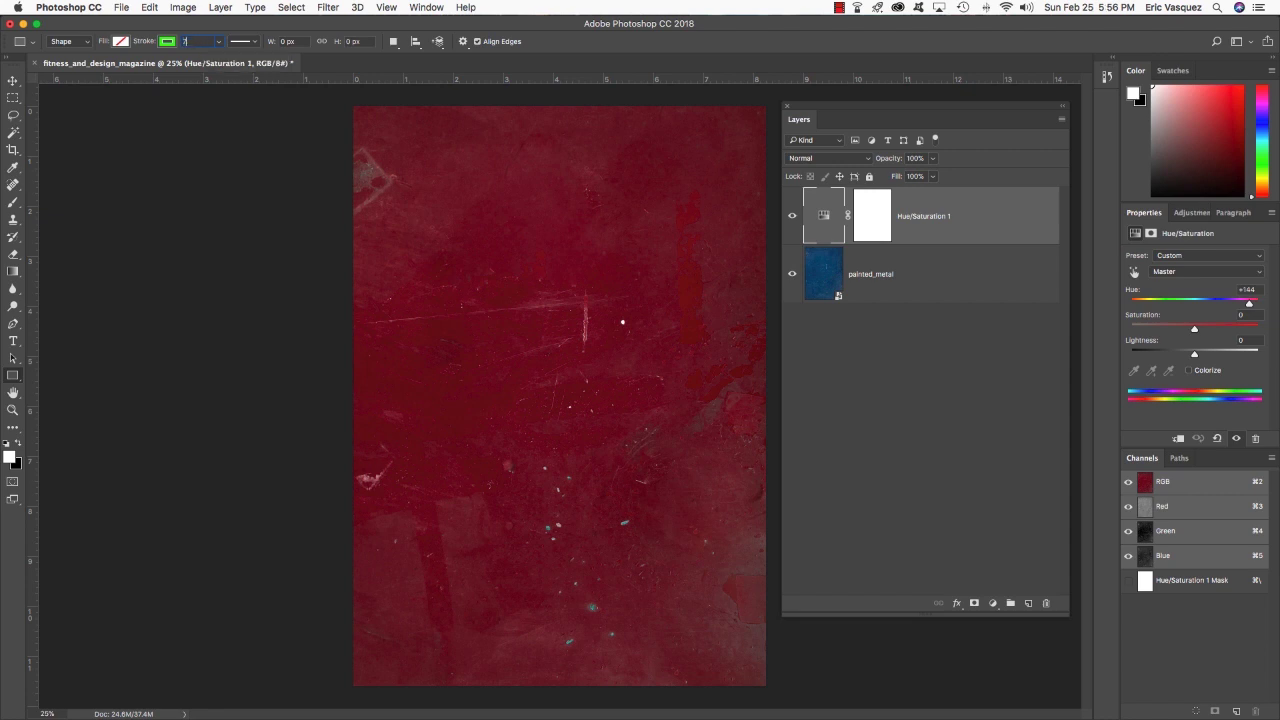
Set the rectangle stroke colour to yellow #D3C00C in the Color Picker
{"action": "left_click", "coordinate": [168, 42]}
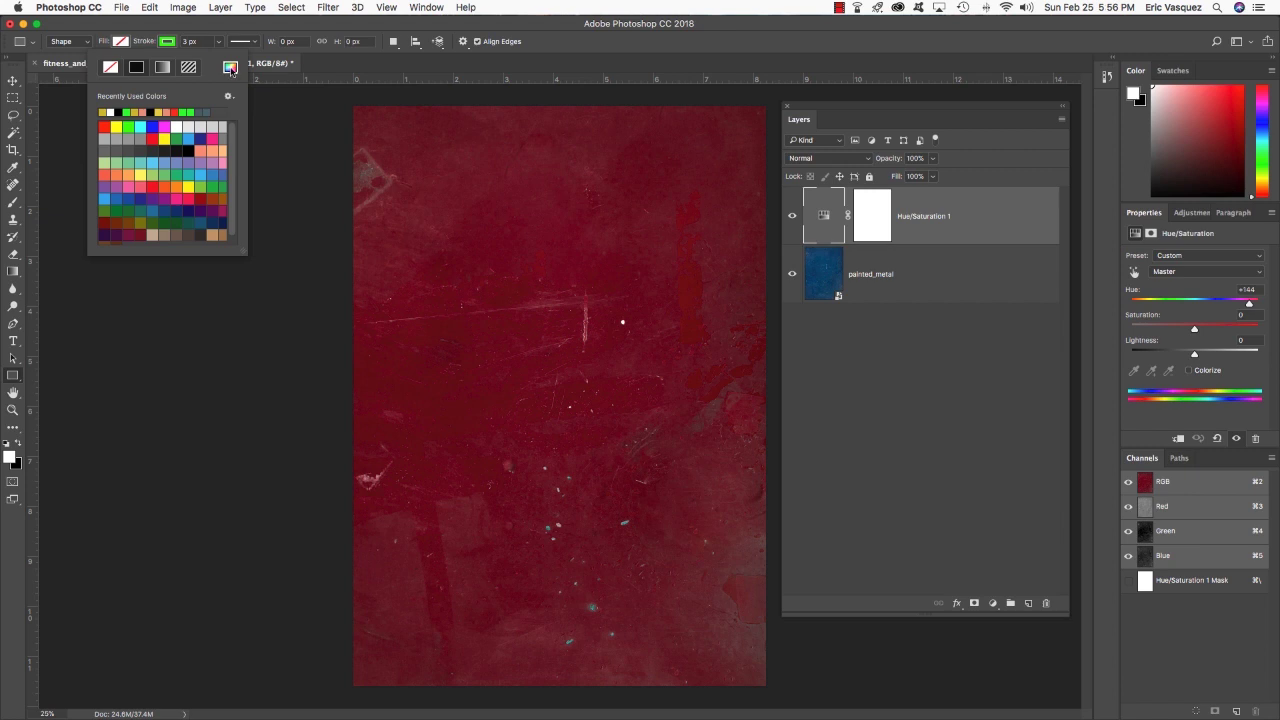
{"action": "left_click", "coordinate": [230, 67]}
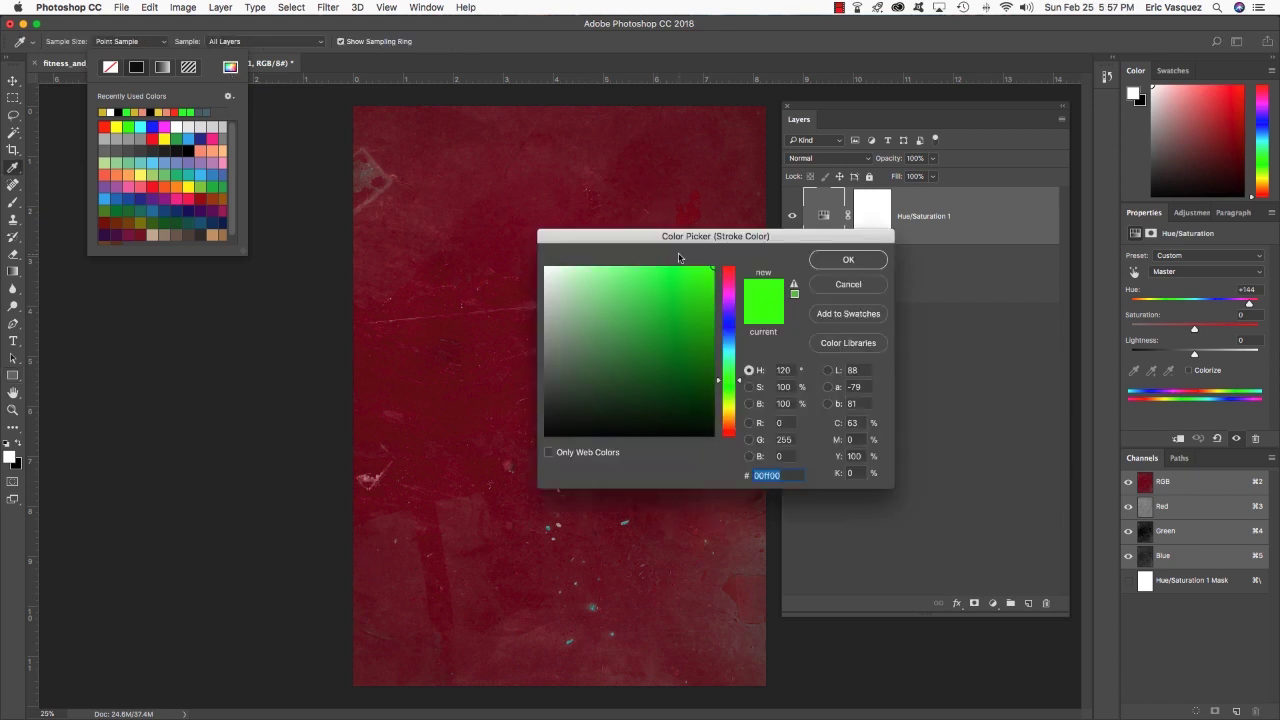
{"action": "type", "text": "D3"}
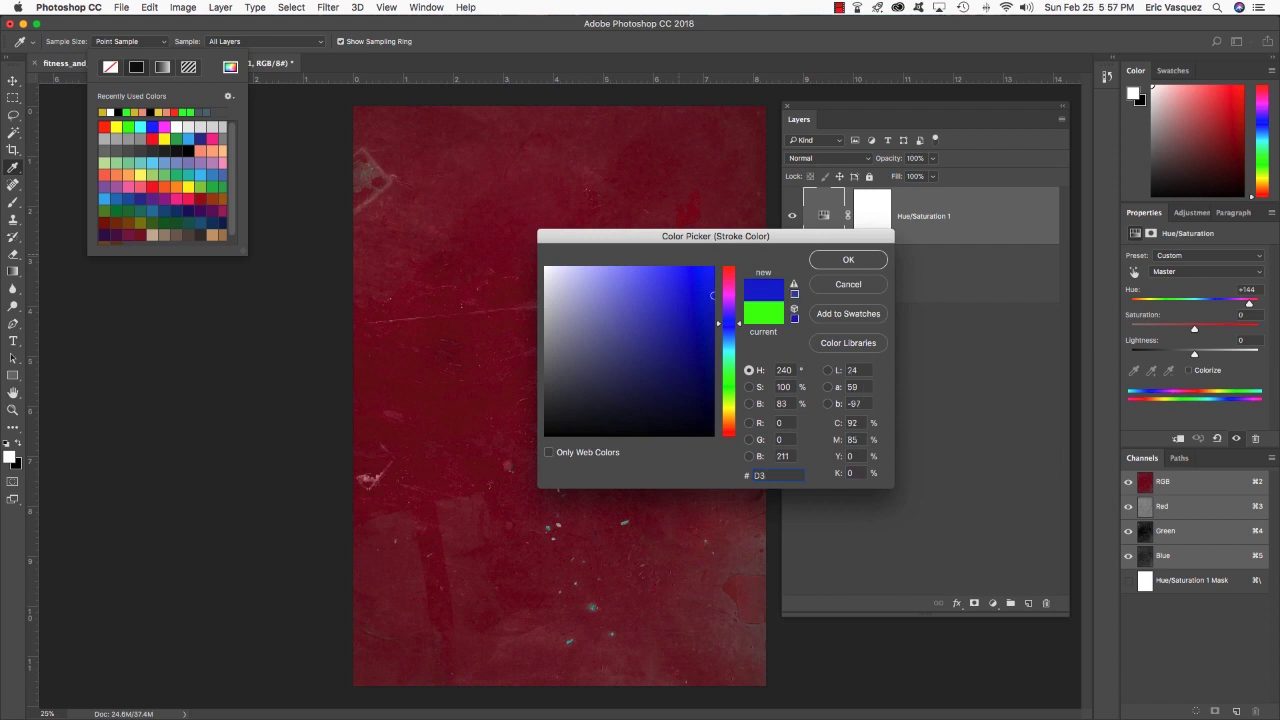
{"action": "type", "text": "C00C"}
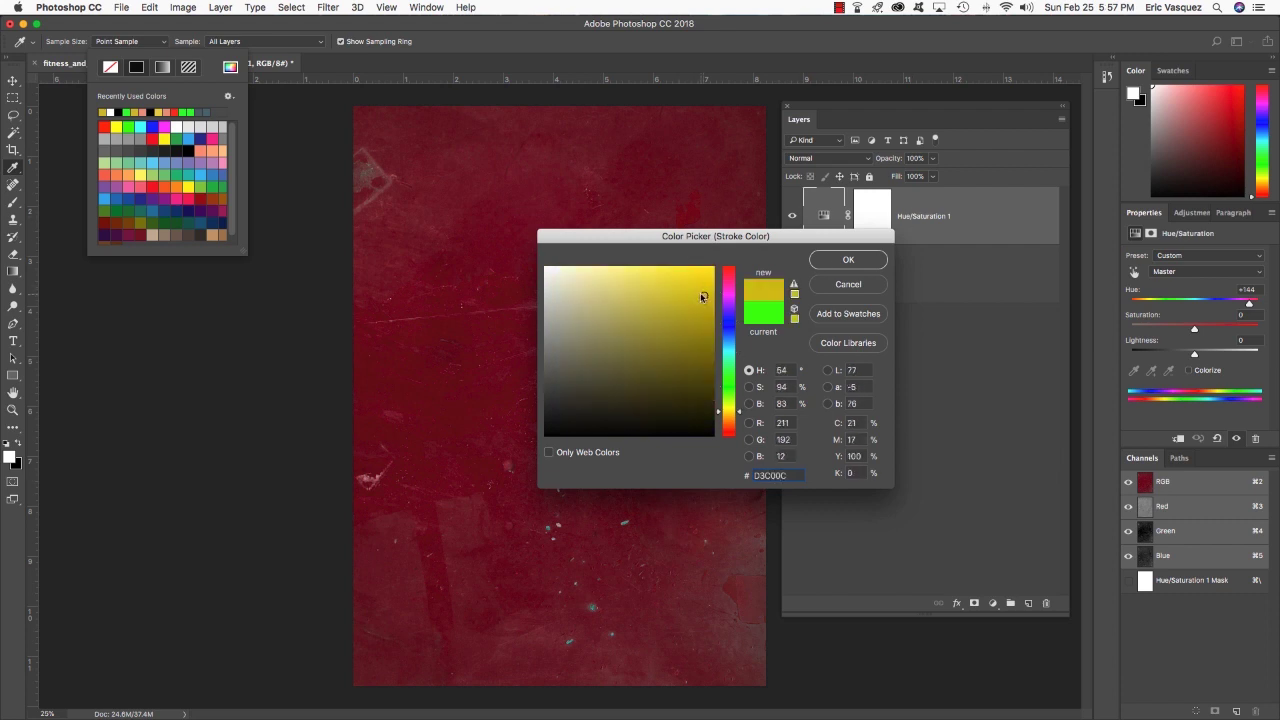
{"action": "left_click", "coordinate": [848, 260]}
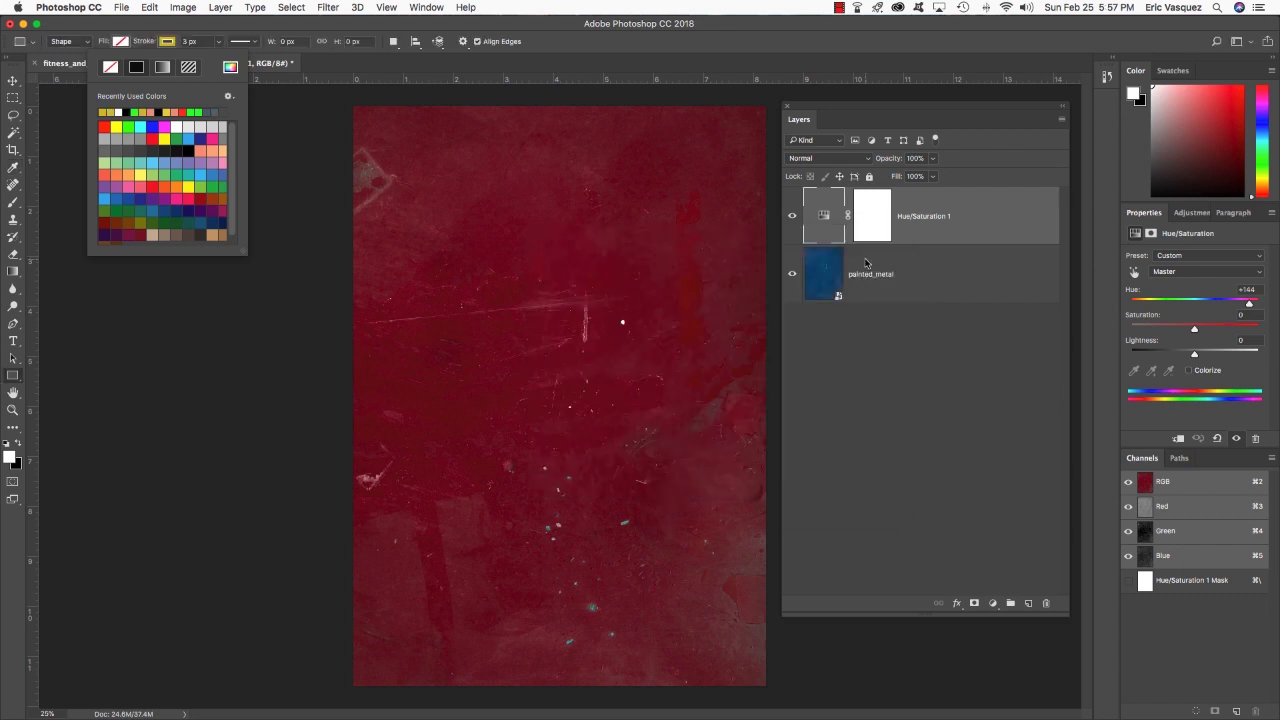
{"action": "left_click", "coordinate": [866, 262]}
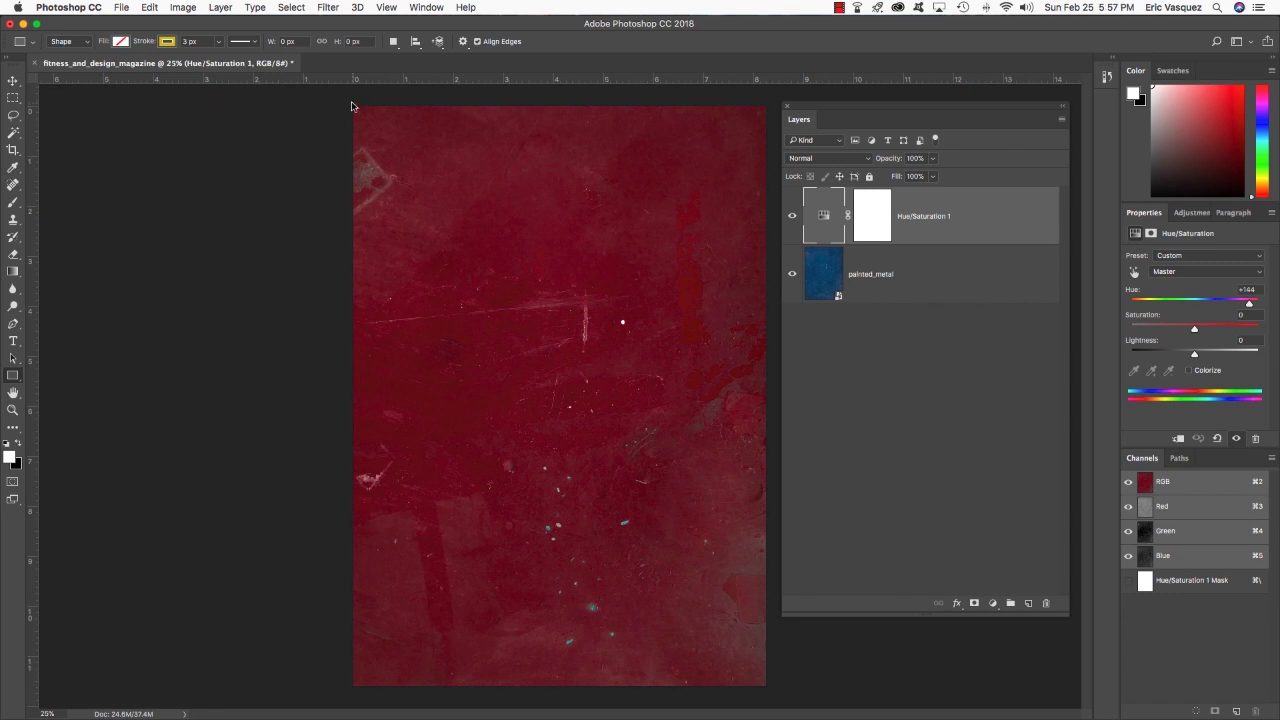
Draw a full-page rectangle and give it a 75 px yellow stroke
{"action": "left_click_drag", "start_coordinate": [351, 104], "coordinate": [766, 689]}
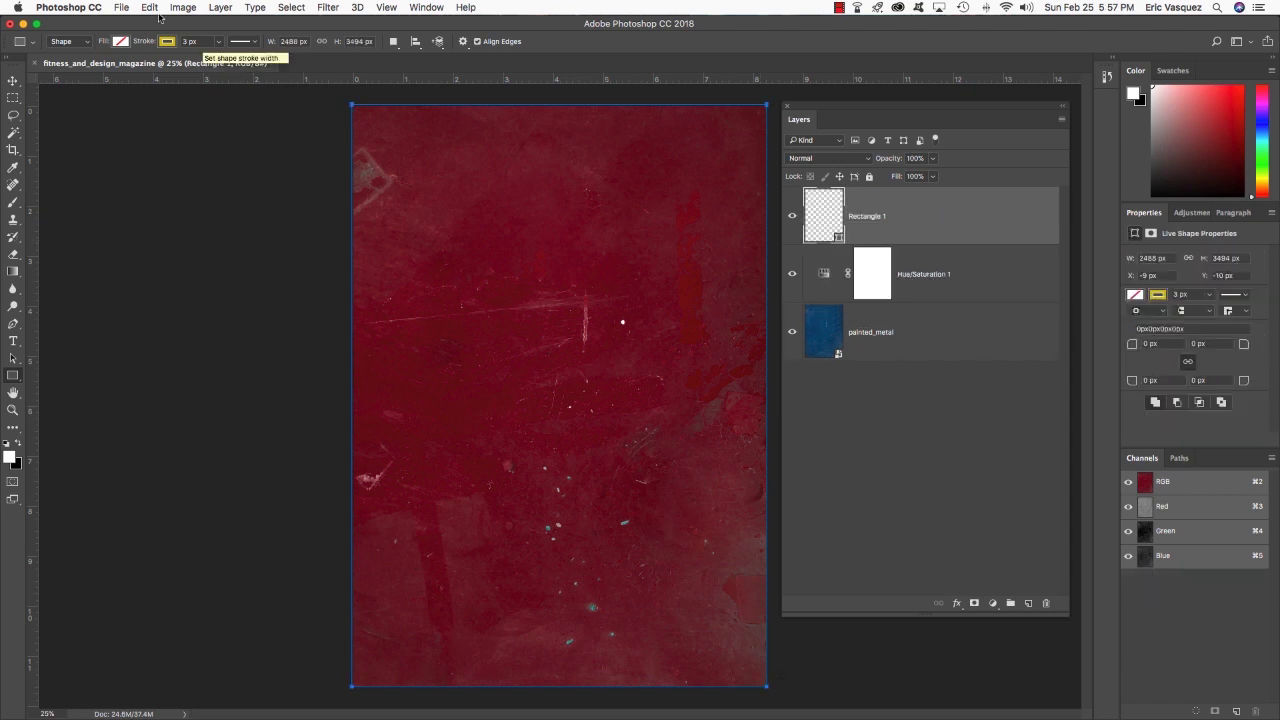
{"action": "left_click", "coordinate": [190, 41]}
{"action": "type", "text": "75"}
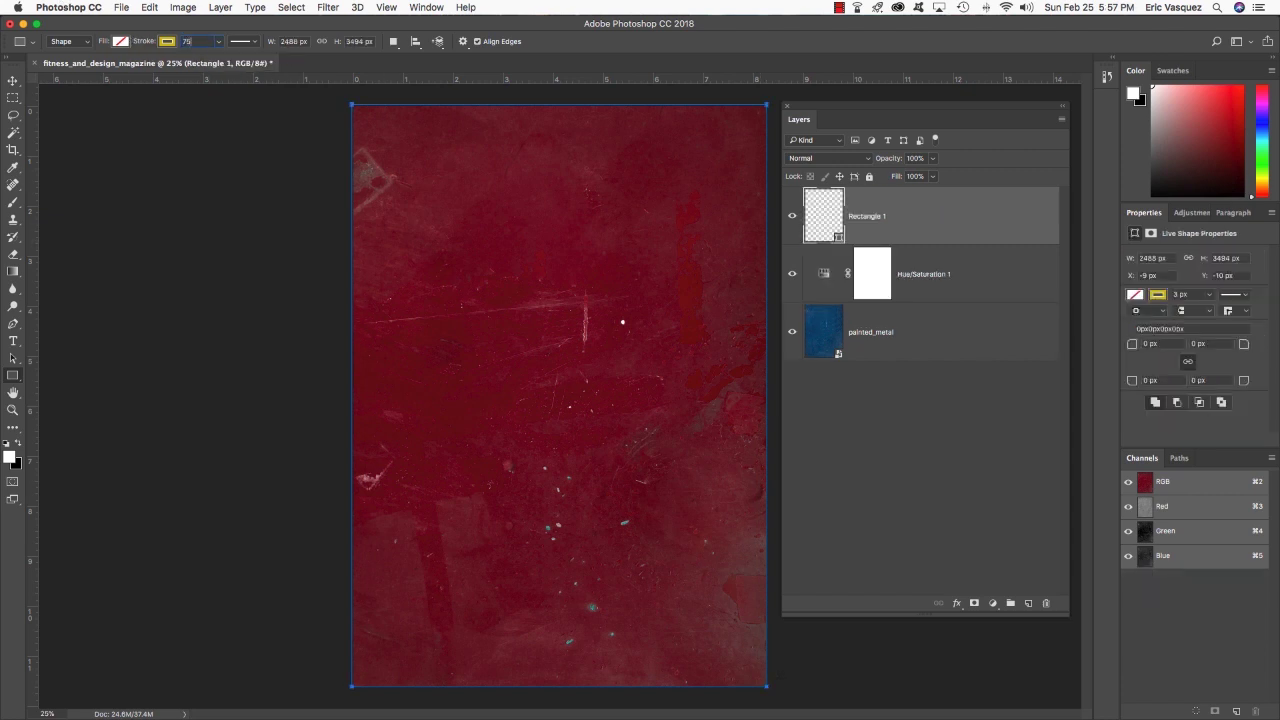
{"action": "key", "text": "Return"}
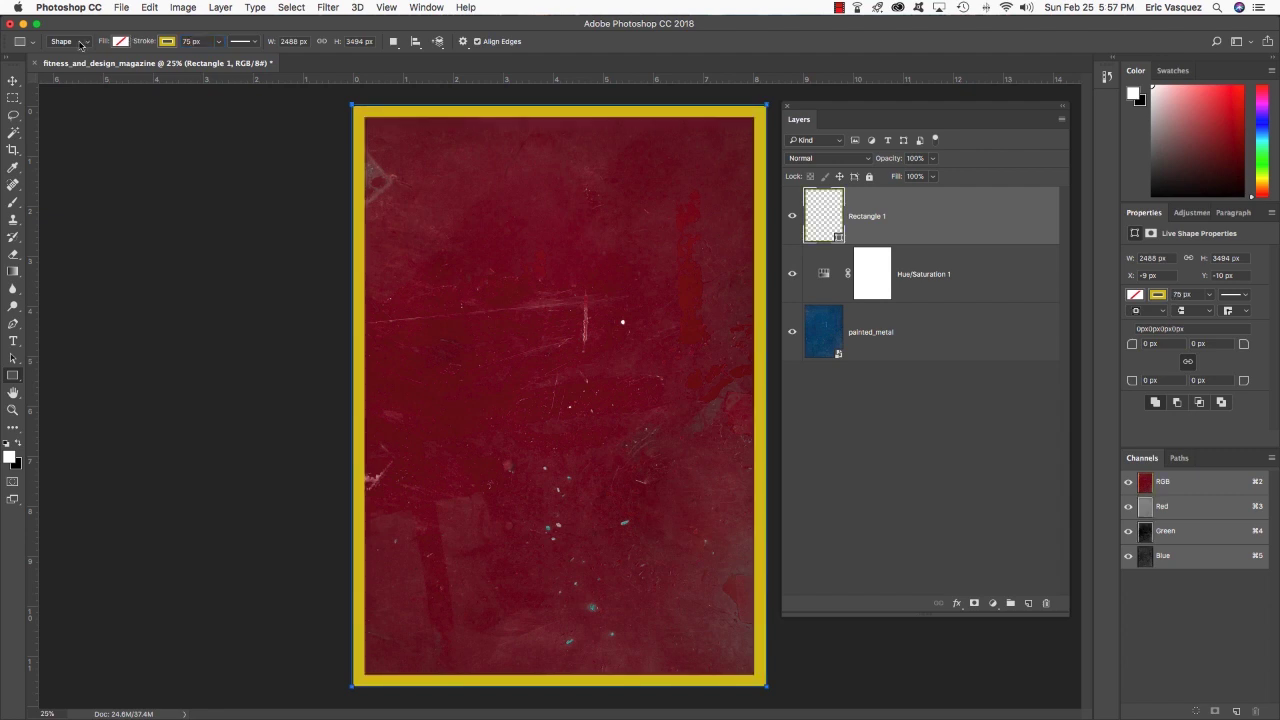
{"action": "left_click", "coordinate": [14, 80]}
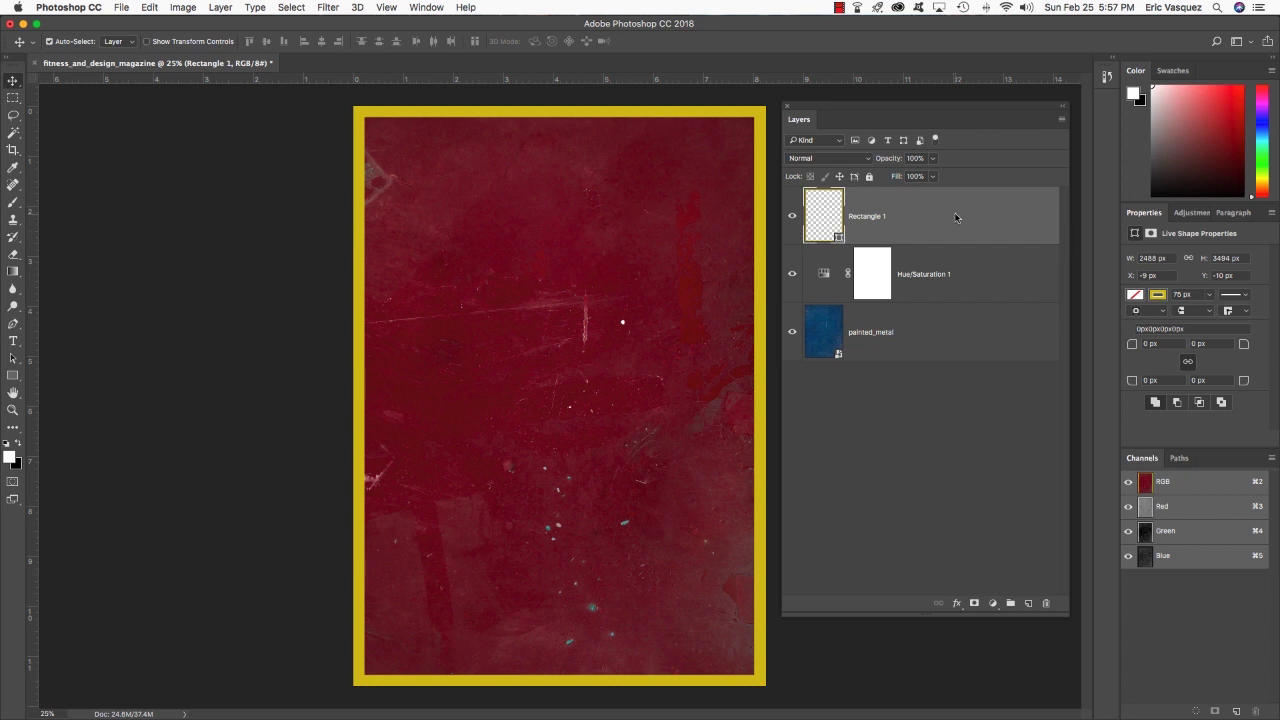
Group the border, Hue/Saturation and painted_metal layers into a group named BG
{"action": "left_click", "coordinate": [970, 336], "text": "shift"}
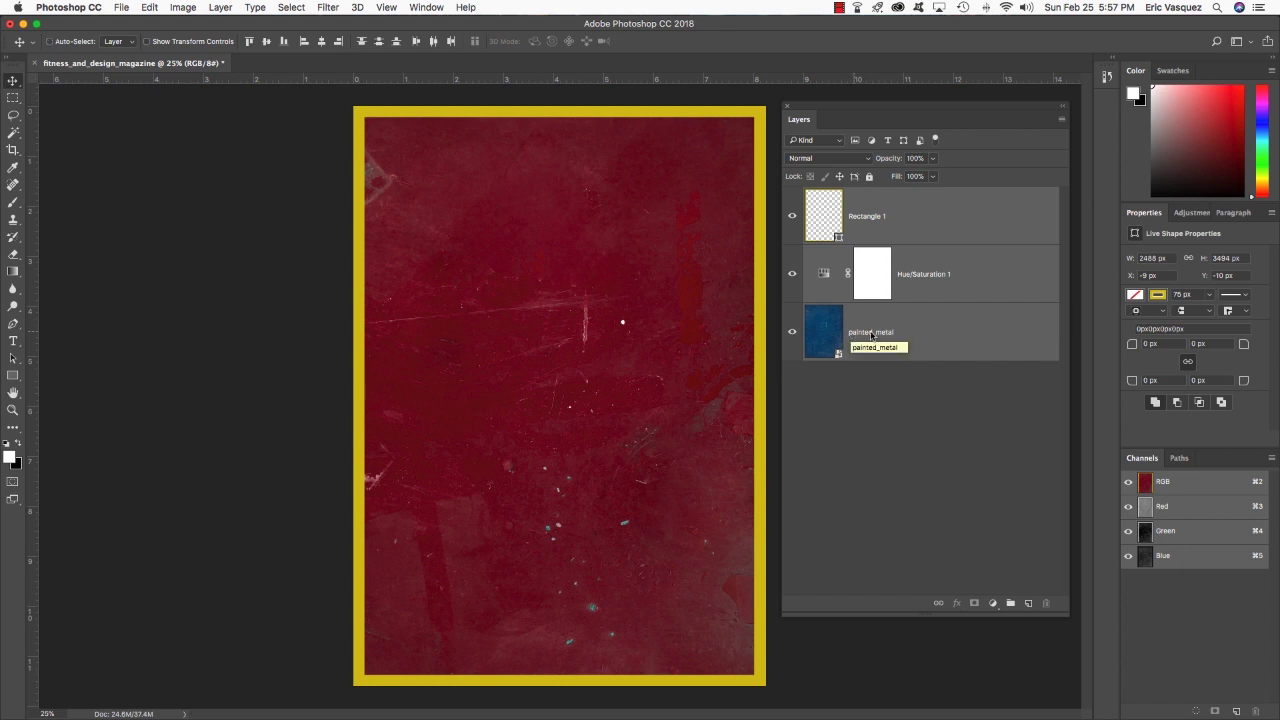
{"action": "key", "text": "super+g"}
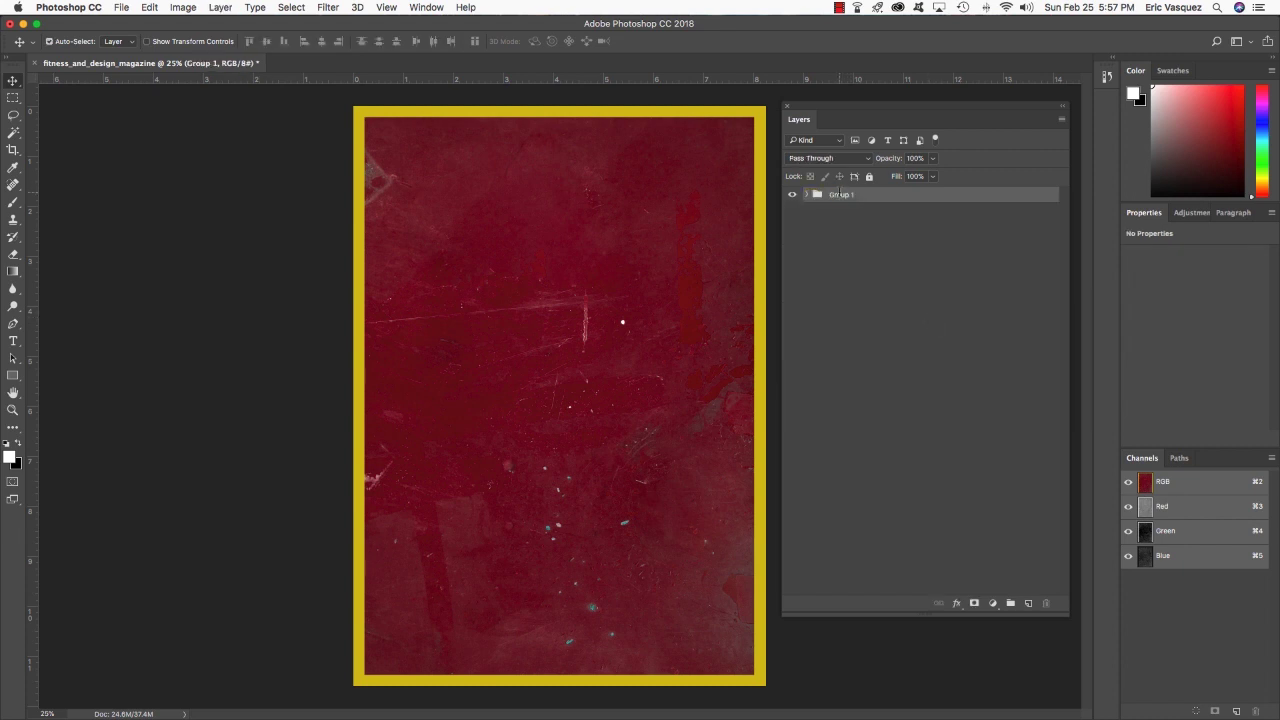
{"action": "double_click", "coordinate": [841, 194]}
{"action": "type", "text": "BG"}
{"action": "key", "text": "Return"}
Add a new empty Layer 1 above the BG group
{"action": "left_click", "coordinate": [1029, 604]}
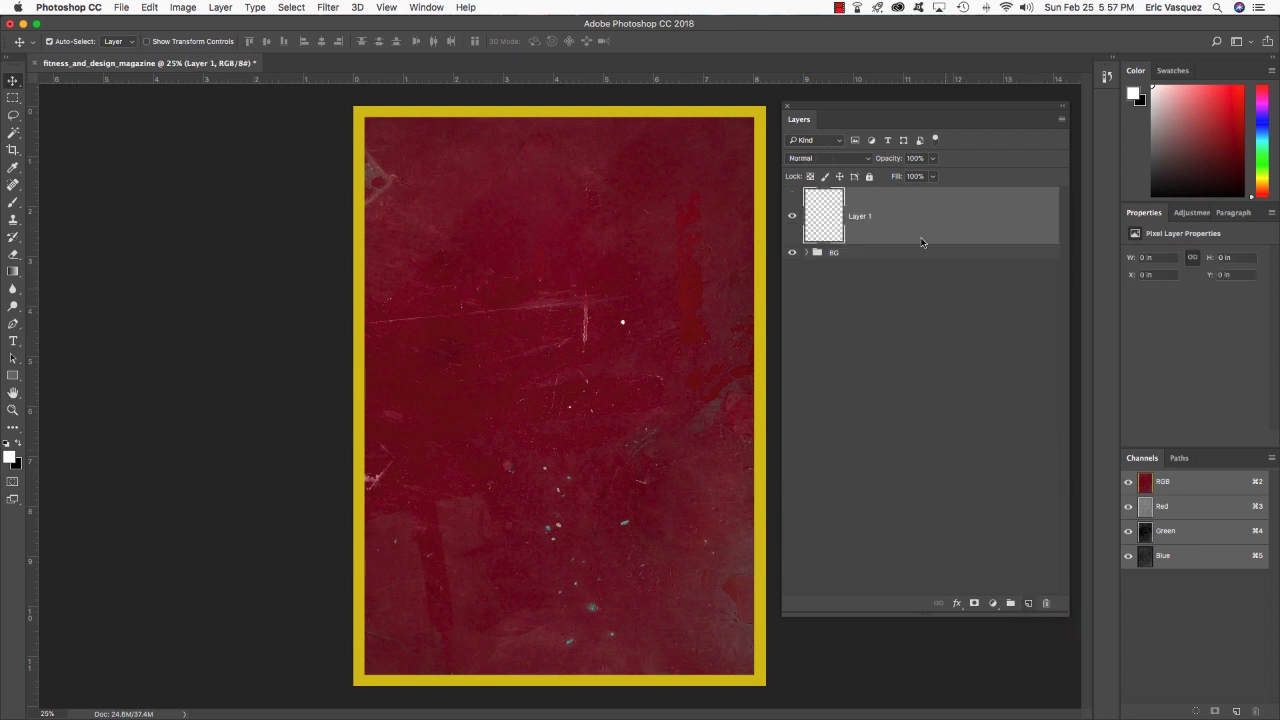
{"action": "key", "text": "Delete"}
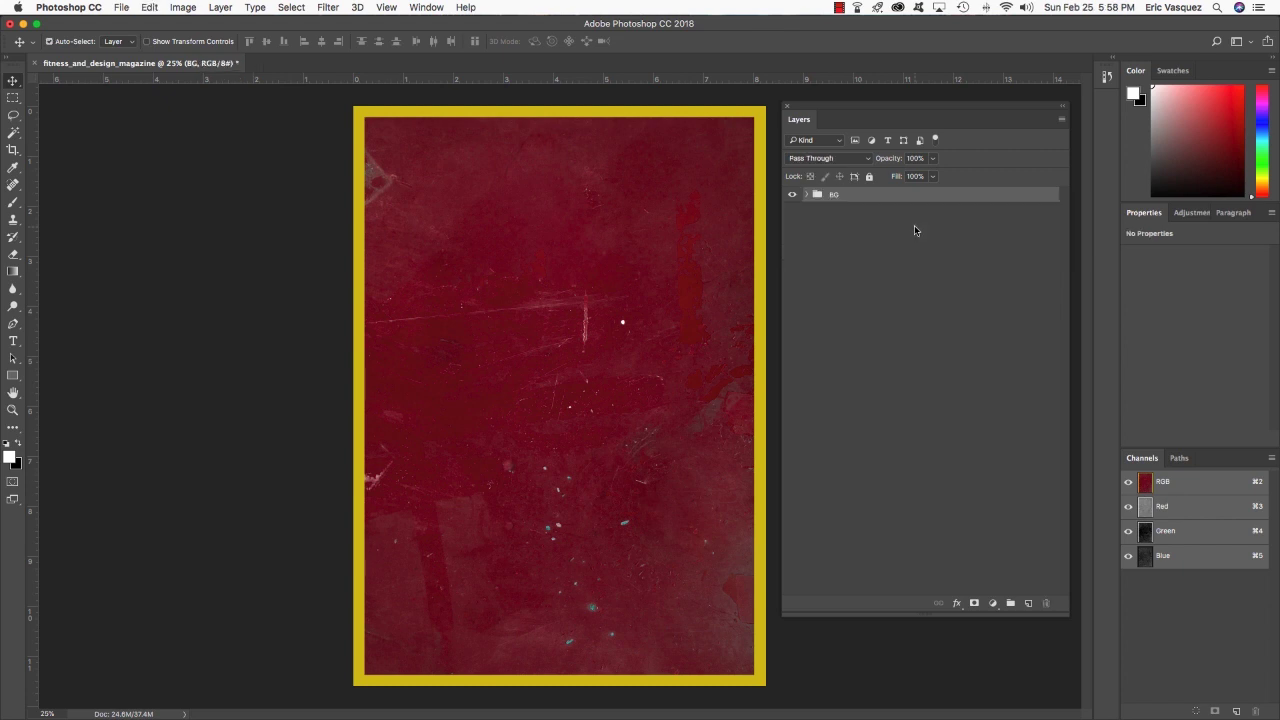
{"action": "key", "text": "super+z"}
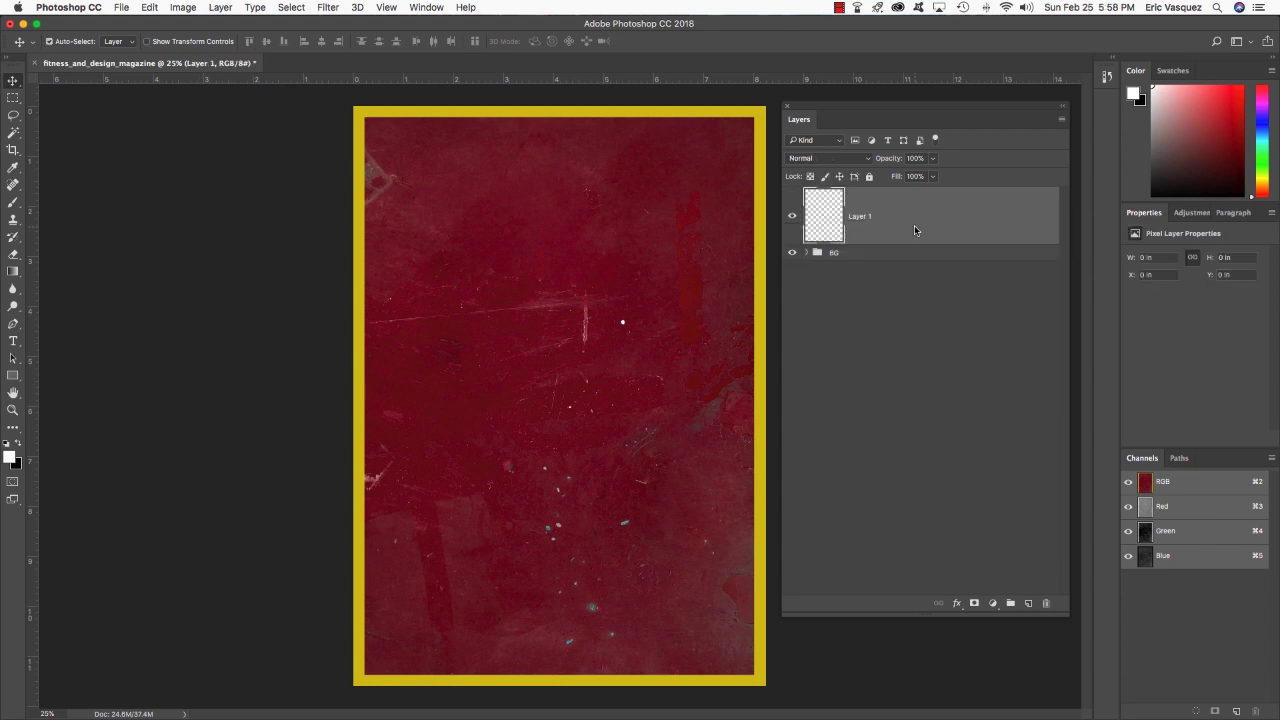
Type FITNESS at the cover's top-left and show the Character panel beside the canvas
{"action": "key", "text": "t"}
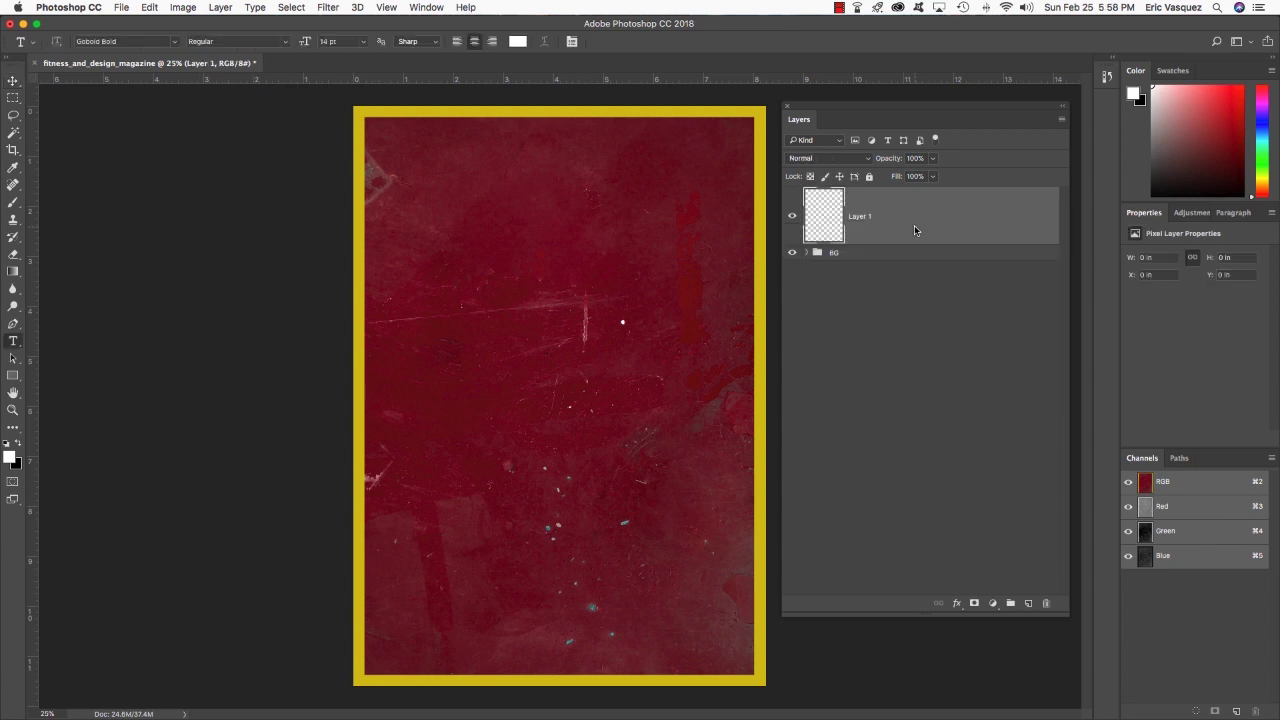
{"action": "left_click", "coordinate": [387, 143]}
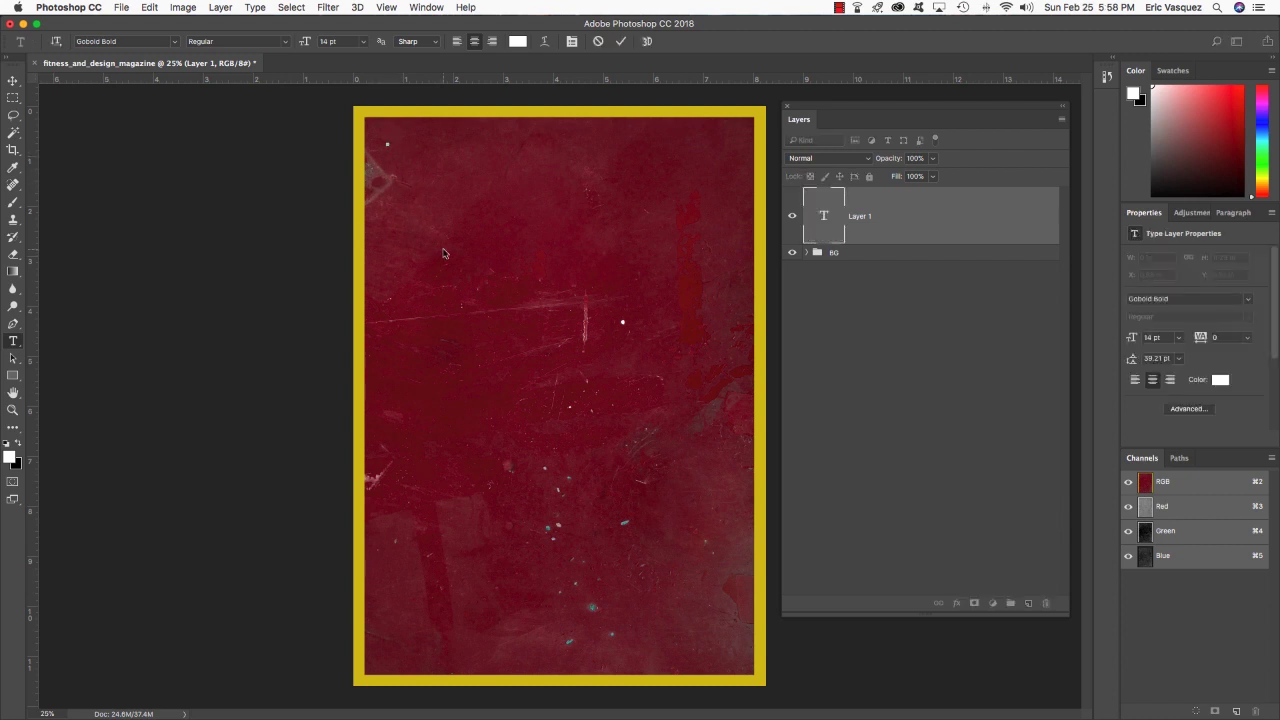
{"action": "type", "text": "FITNESS"}
{"action": "left_click", "coordinate": [425, 7]}
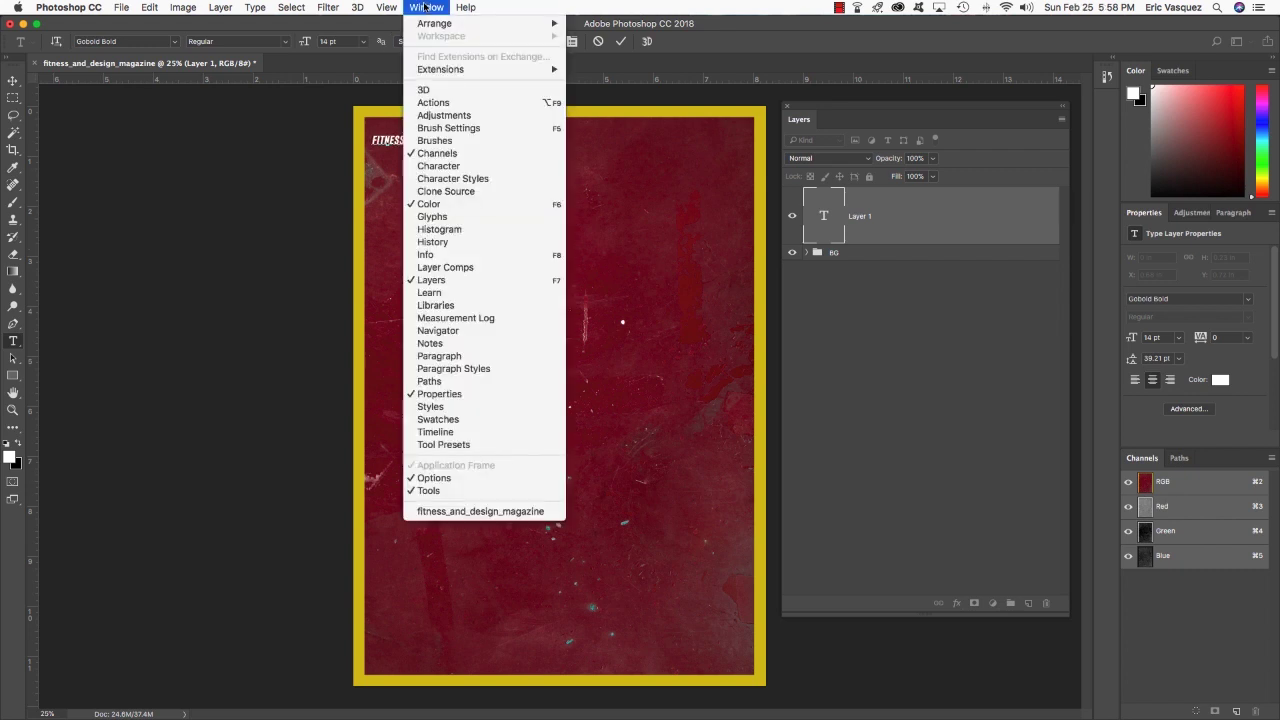
{"action": "left_click", "coordinate": [443, 166]}
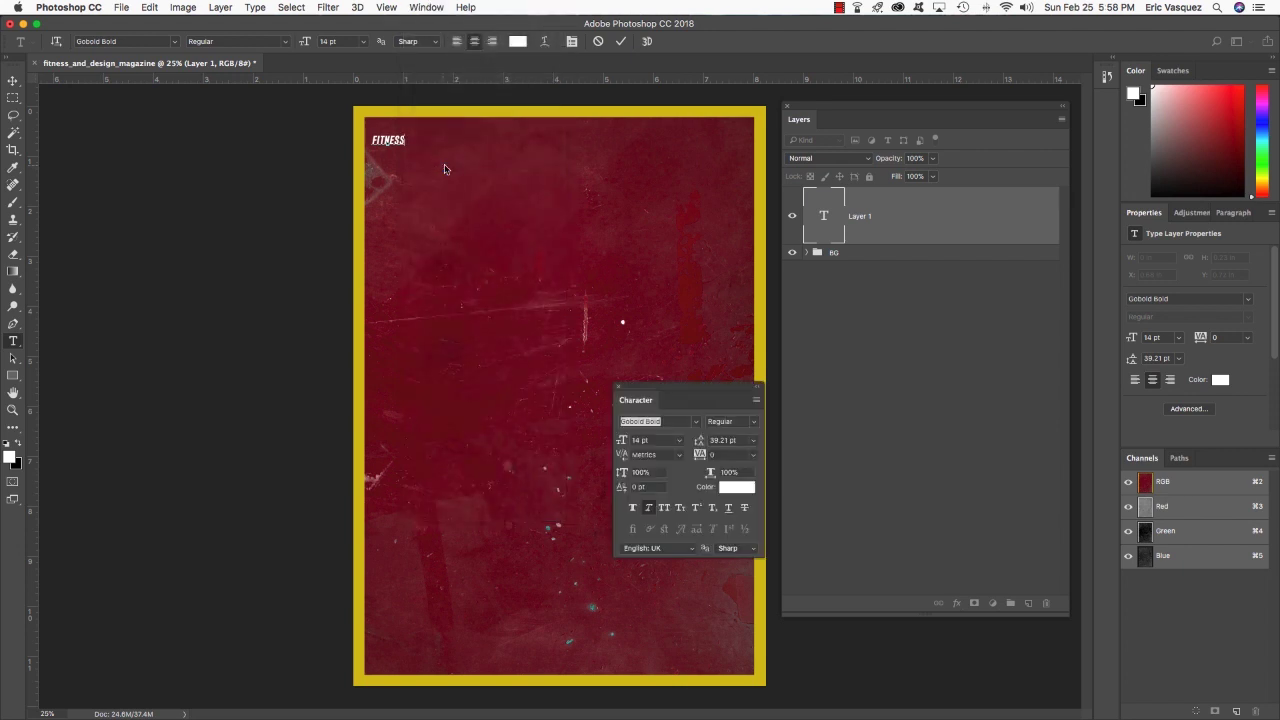
{"action": "left_click_drag", "start_coordinate": [733, 394], "coordinate": [300, 197]}
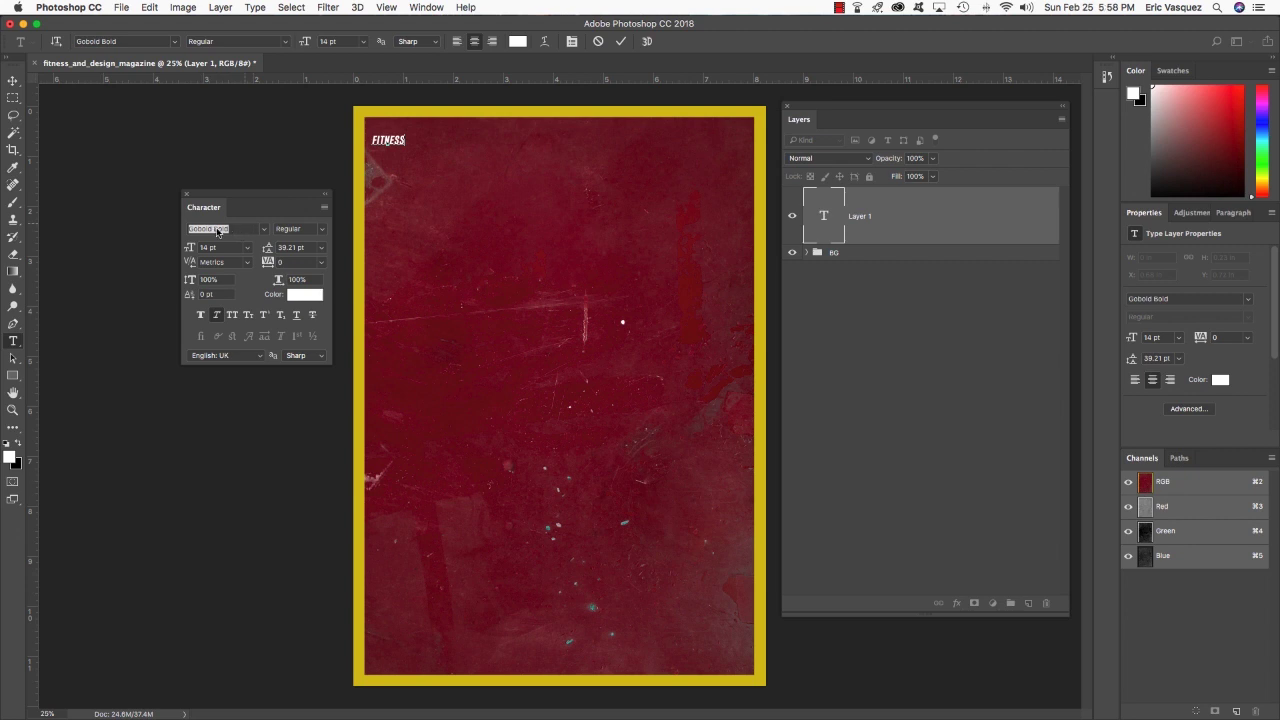
Apply the Dream MMA font to the FITNESS text
{"action": "left_click", "coordinate": [263, 229]}
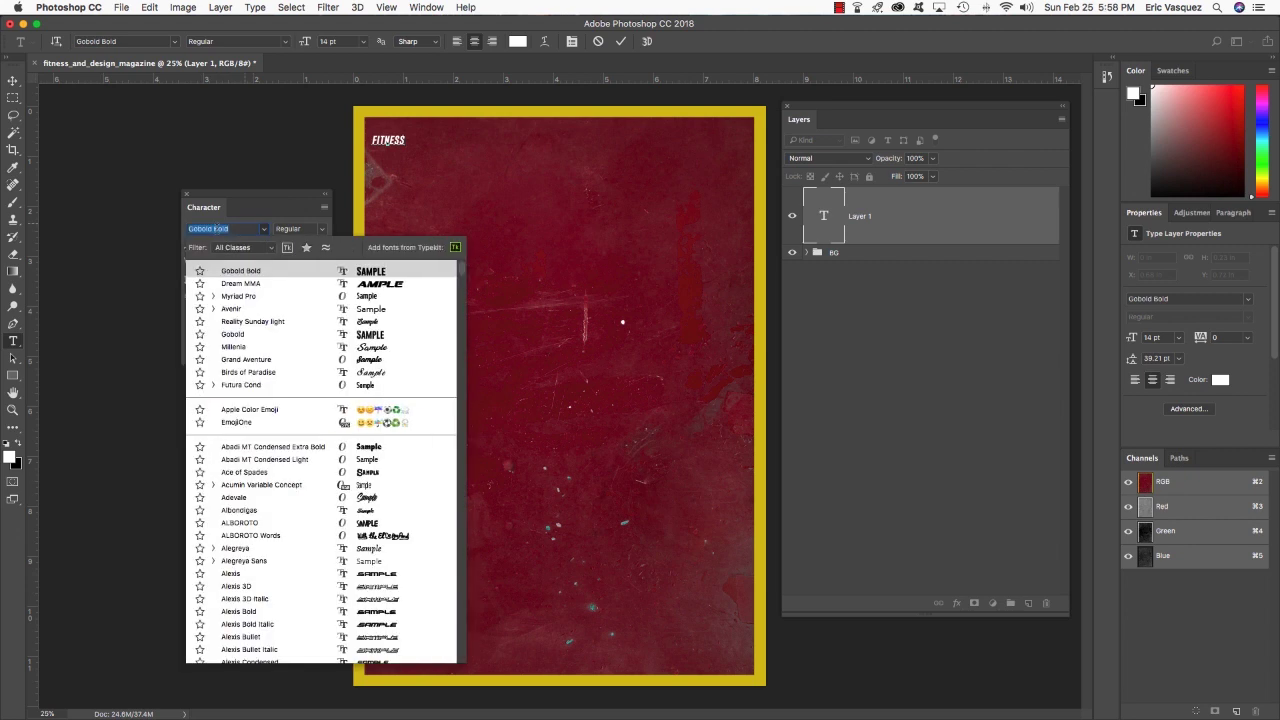
{"action": "left_click", "coordinate": [255, 285]}
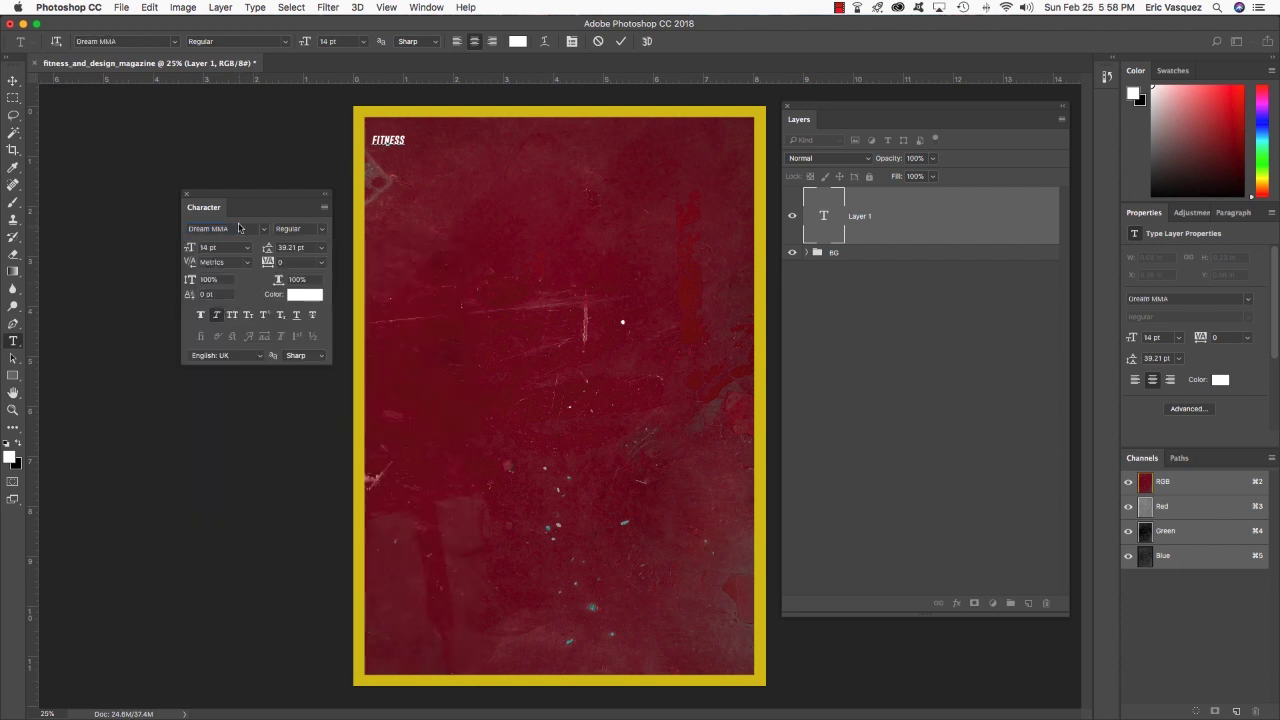
{"action": "key", "text": "super+z"}
{"action": "double_click", "coordinate": [384, 142]}
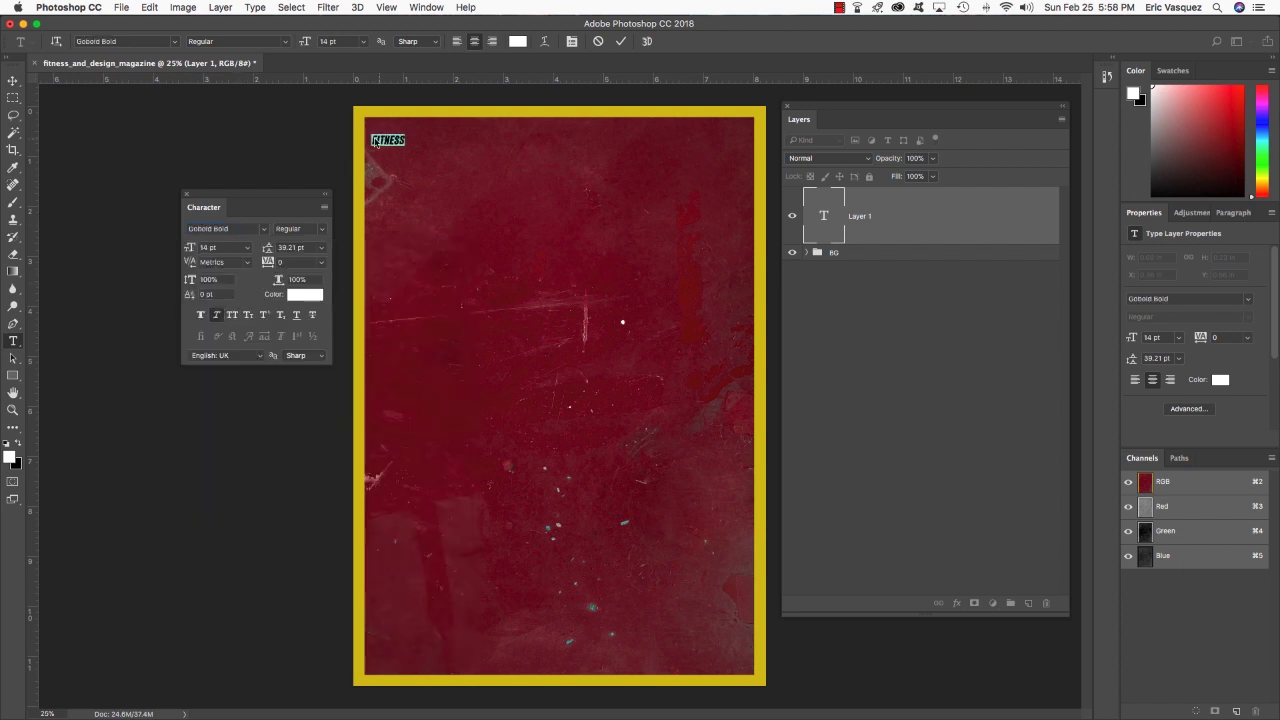
{"action": "left_click", "coordinate": [240, 229]}
{"action": "key", "text": "BackSpace"}
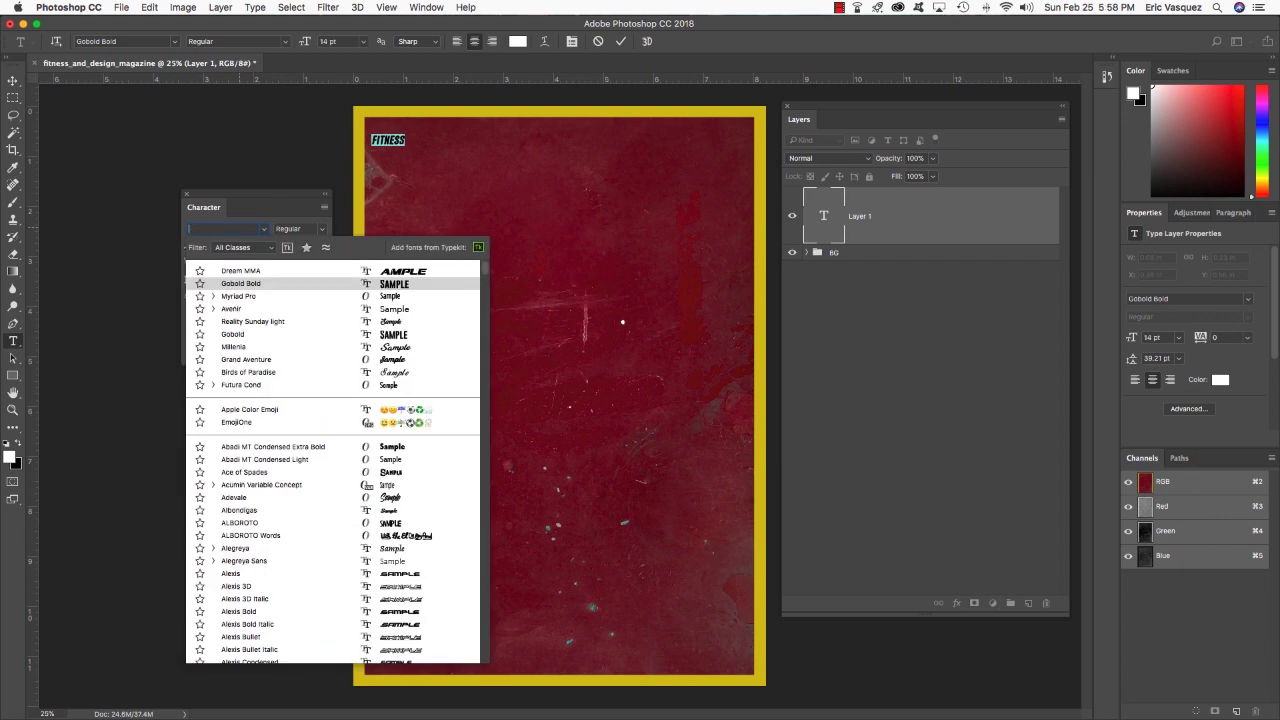
{"action": "type", "text": "Dream MMA"}
{"action": "key", "text": "Return"}
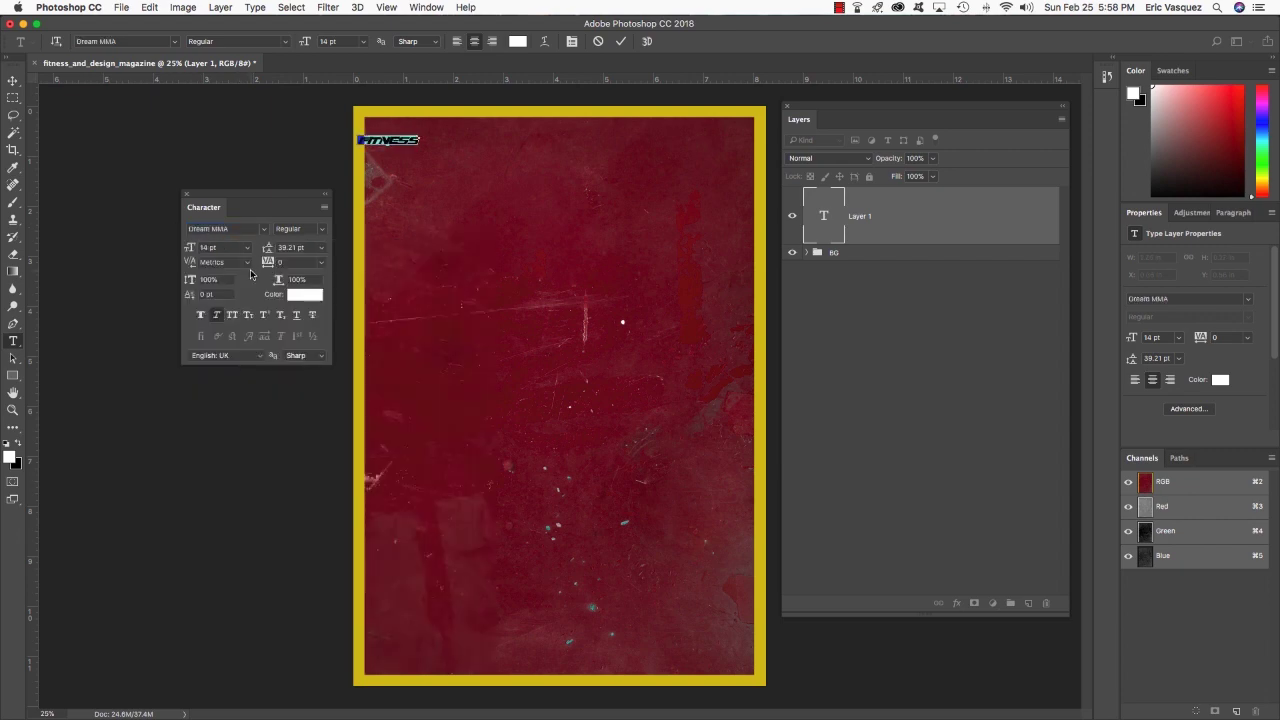
{"action": "left_click", "coordinate": [400, 143]}
{"action": "left_click_drag", "start_coordinate": [425, 146], "coordinate": [336, 146]}
Make FITNESS 79 pt yellow #FCFF00 and move it inside the top border
{"action": "left_click", "coordinate": [218, 248]}
{"action": "type", "text": "79"}
{"action": "key", "text": "Return"}
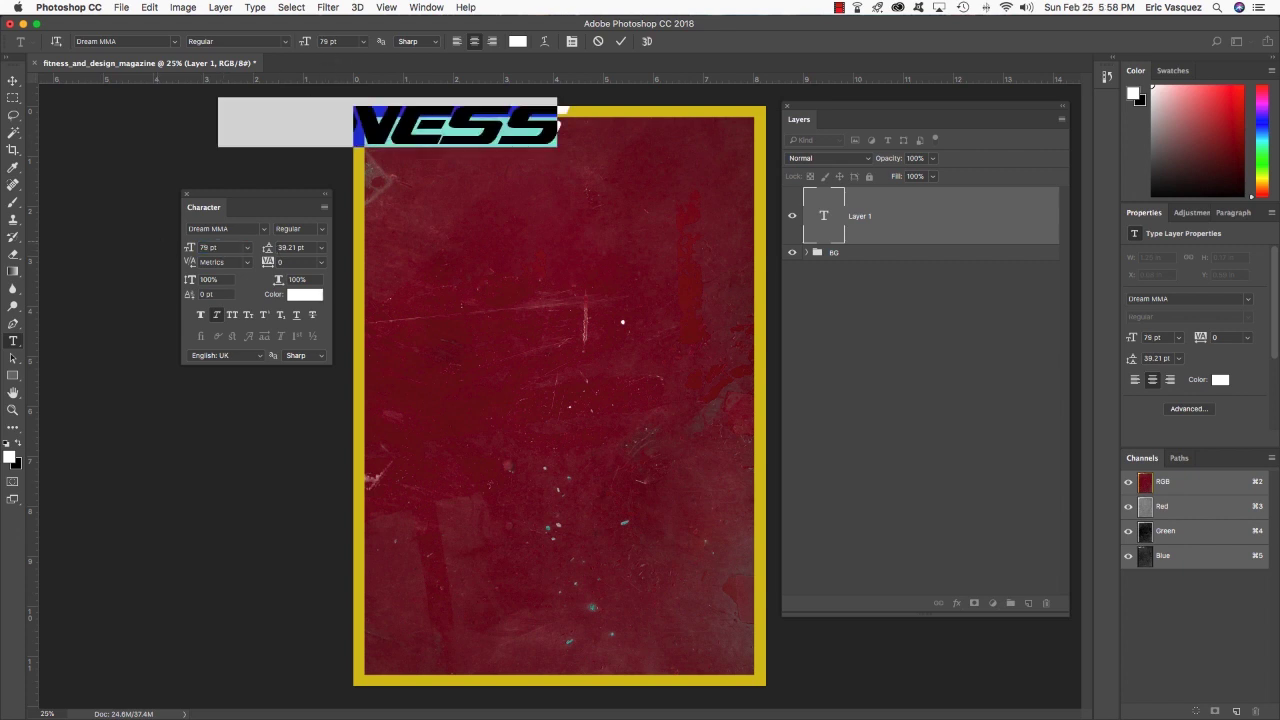
{"action": "left_click", "coordinate": [312, 298]}
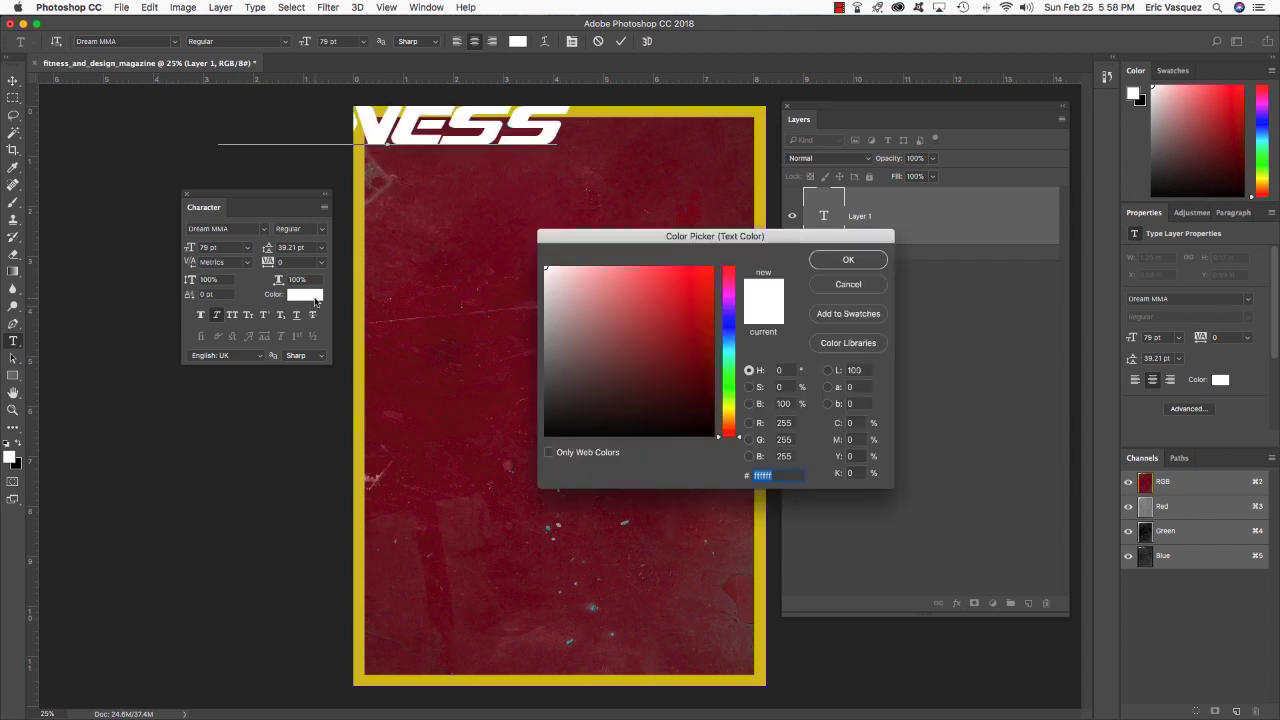
{"action": "type", "text": "FC"}
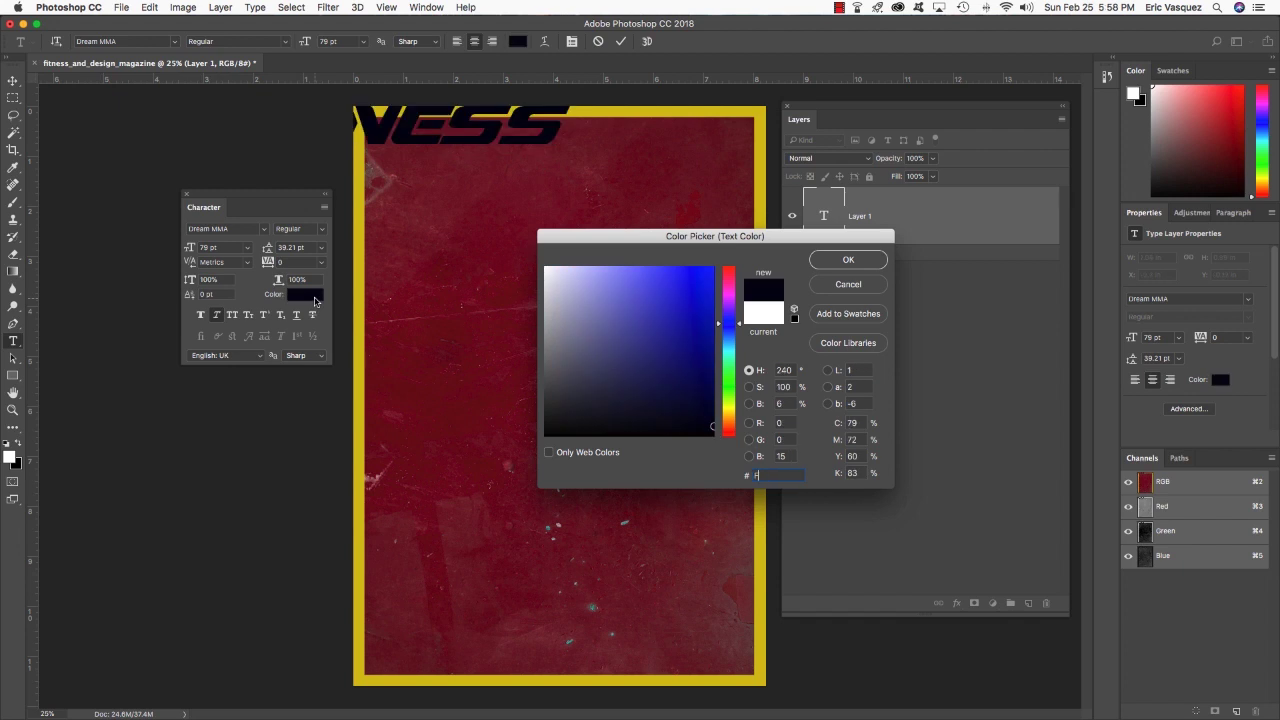
{"action": "type", "text": "FF00"}
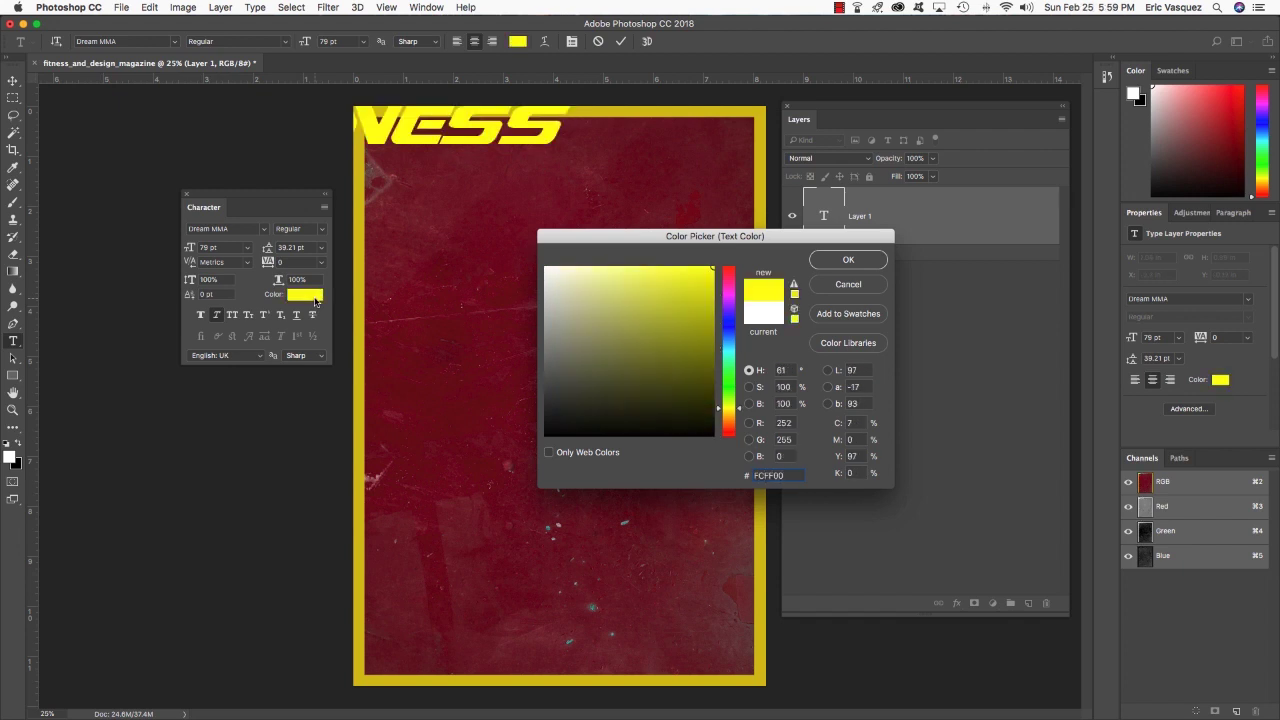
{"action": "key", "text": "Return"}
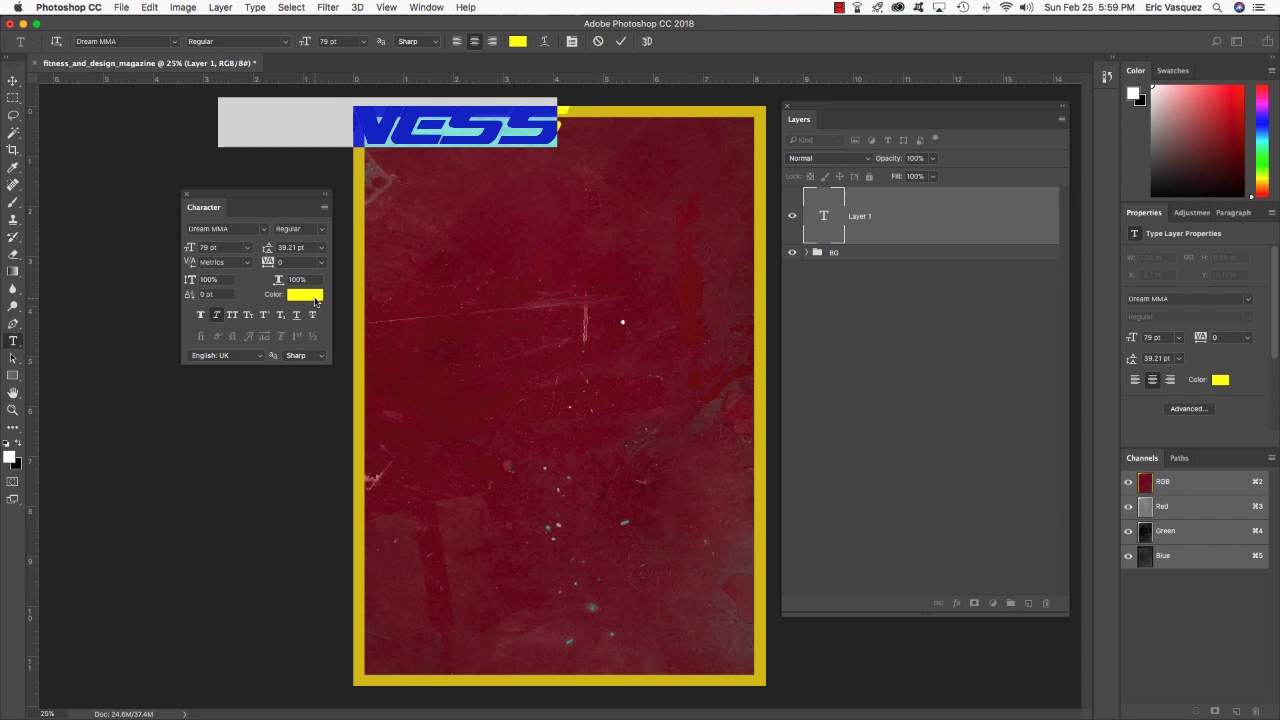
{"action": "left_click", "coordinate": [12, 82]}
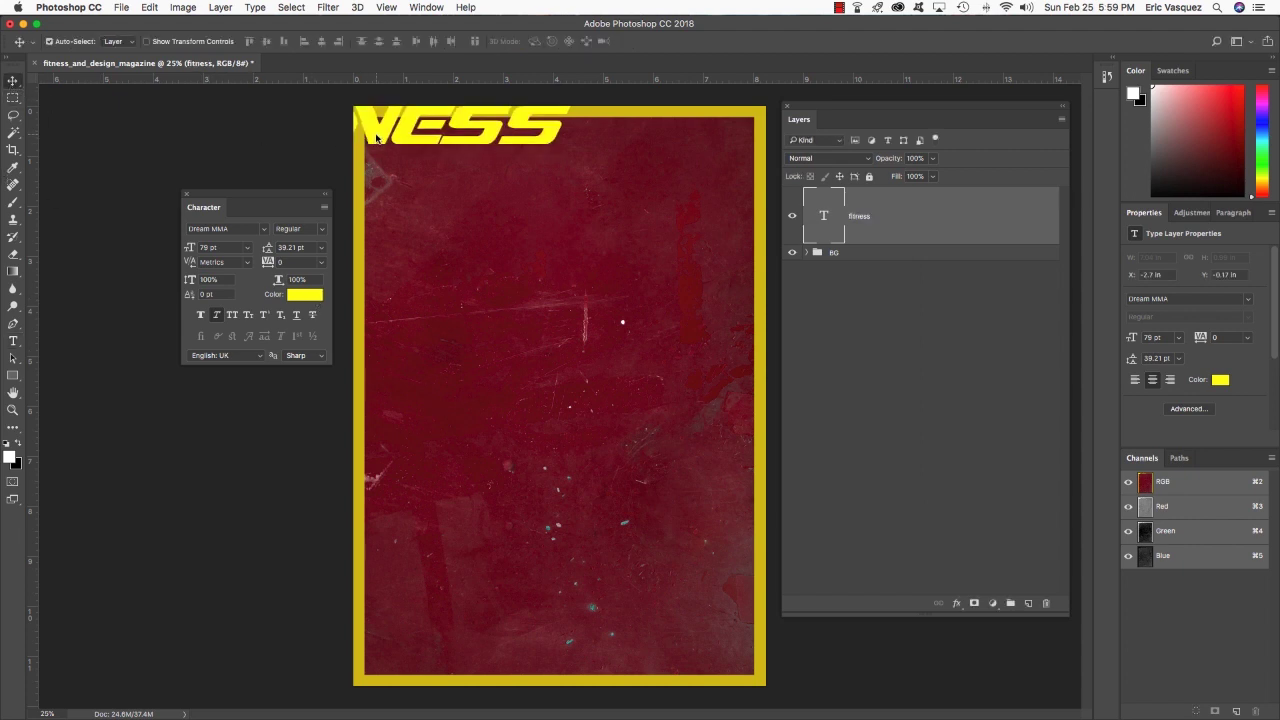
{"action": "left_click_drag", "start_coordinate": [375, 141], "coordinate": [548, 168]}
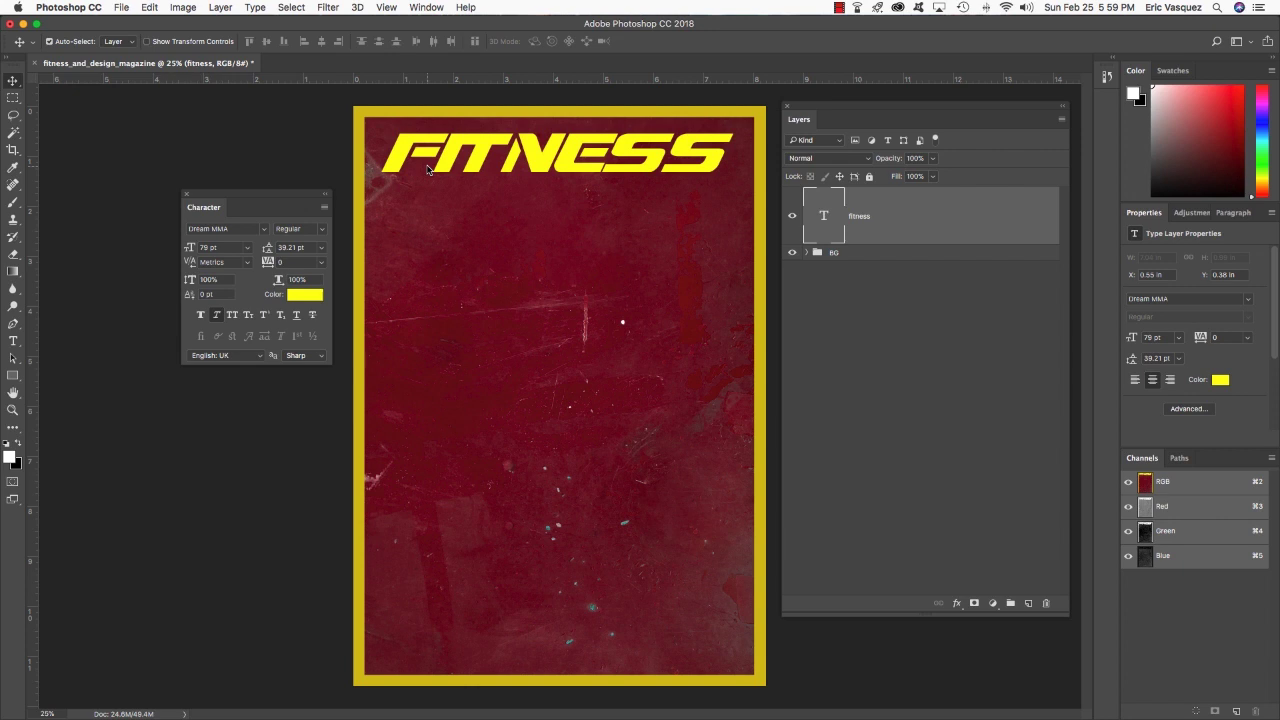
Enter text editing on the FITNESS headline and erase the stray test letters
{"action": "key", "text": "t"}
{"action": "left_click", "coordinate": [716, 163]}
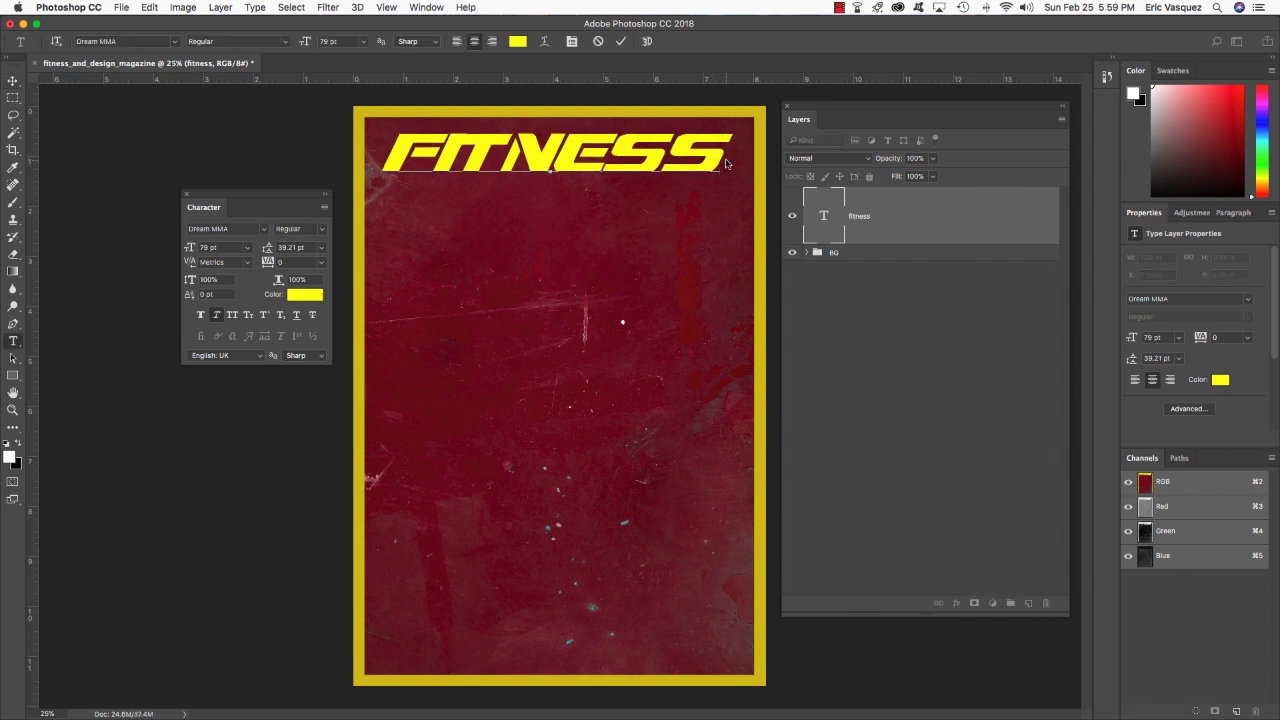
{"action": "type", "text": "NABDBANSNA"}
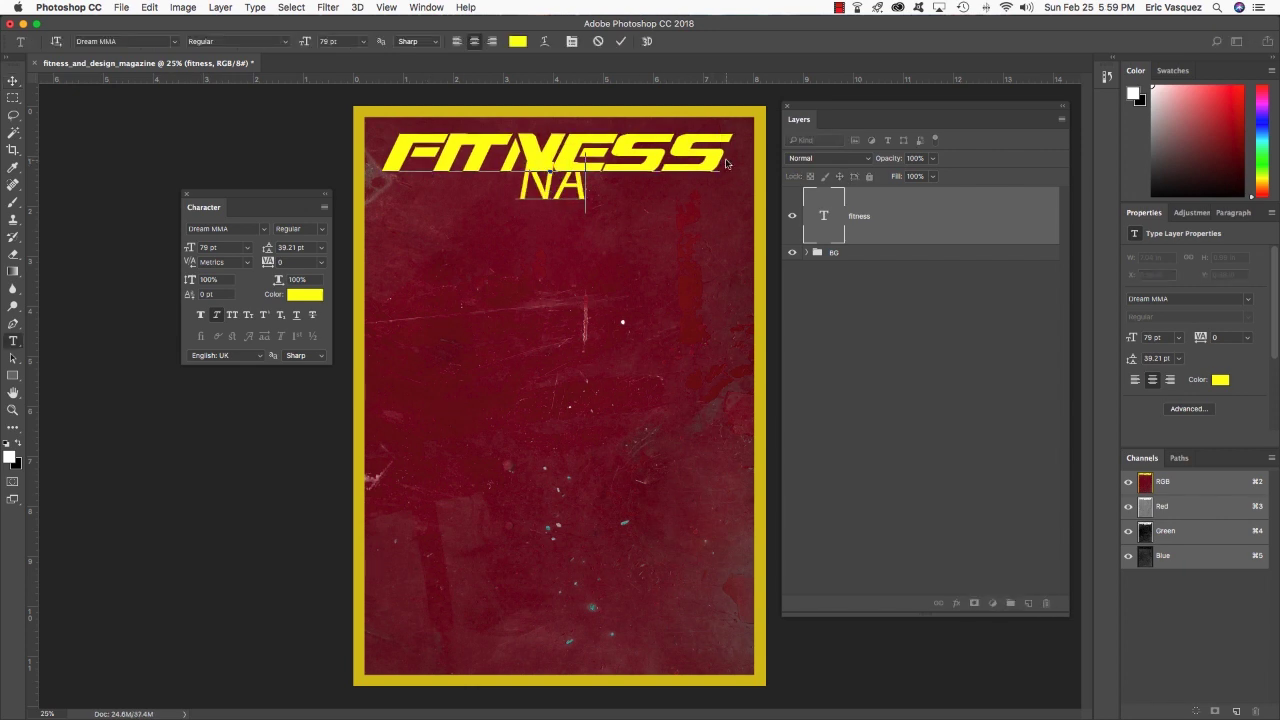
{"action": "key", "text": "BackSpace"}
{"action": "key", "text": "BackSpace"}
{"action": "key", "text": "BackSpace"}
{"action": "key", "text": "BackSpace"}
{"action": "key", "text": "BackSpace"}
{"action": "key", "text": "BackSpace"}
{"action": "key", "text": "BackSpace"}
{"action": "key", "text": "BackSpace"}
{"action": "key", "text": "BackSpace"}
{"action": "key", "text": "BackSpace"}
{"action": "key", "text": "BackSpace"}
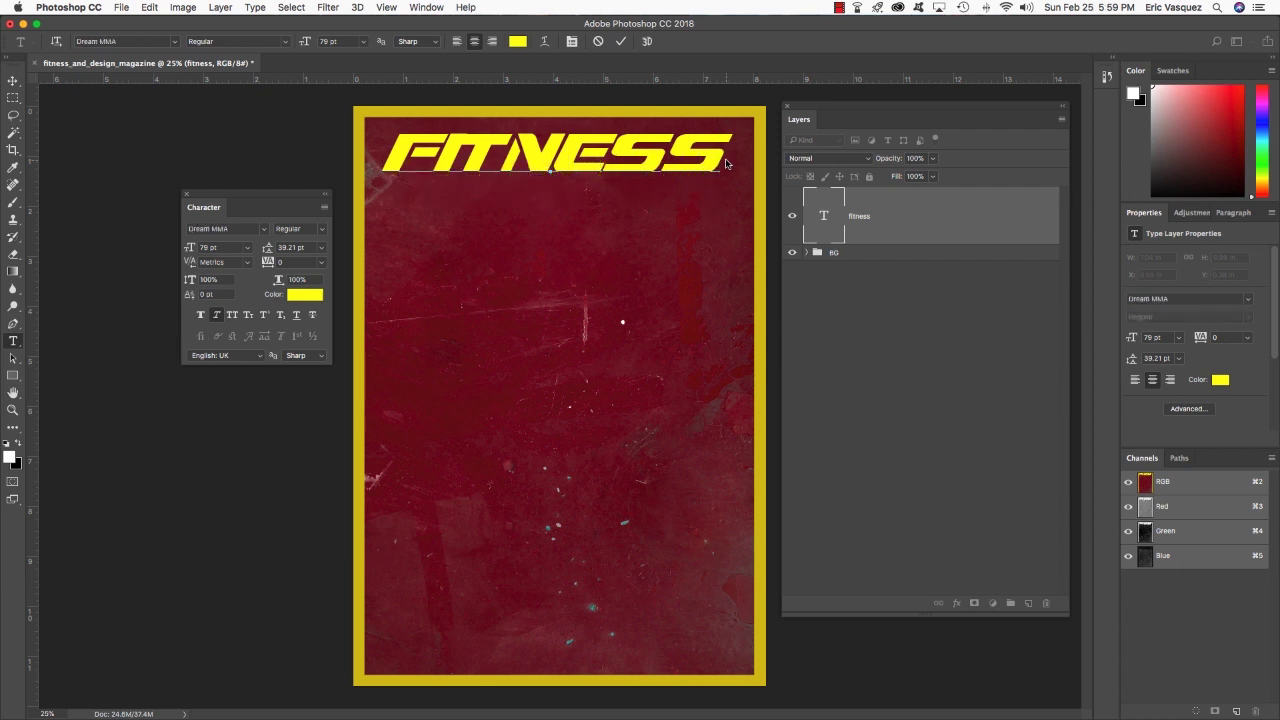
Kern FITNESS wider after the I and after the T
{"action": "key", "text": "Left"}
{"action": "key", "text": "Left"}
{"action": "key", "text": "Left"}
{"action": "key", "text": "Left"}
{"action": "left_click", "coordinate": [441, 162]}
{"action": "key", "text": "Left"}
{"action": "key", "text": "alt+Right"}
{"action": "key", "text": "alt+Right"}
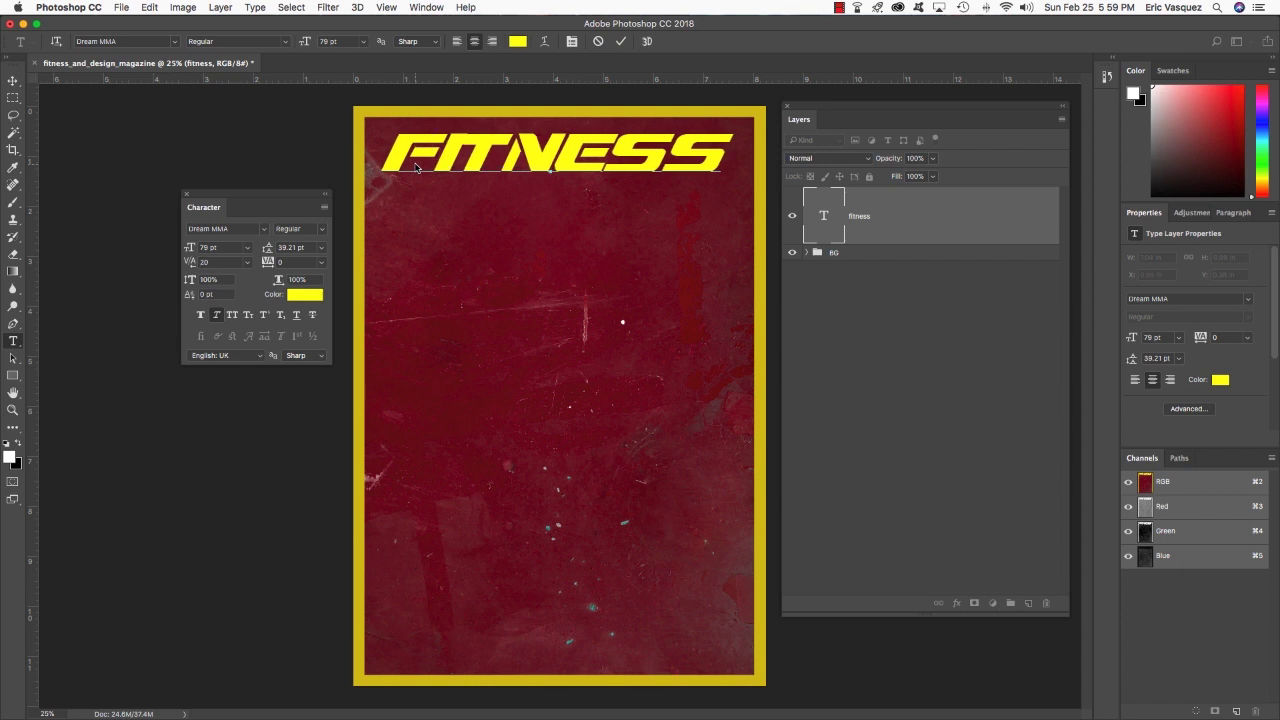
{"action": "key", "text": "Right"}
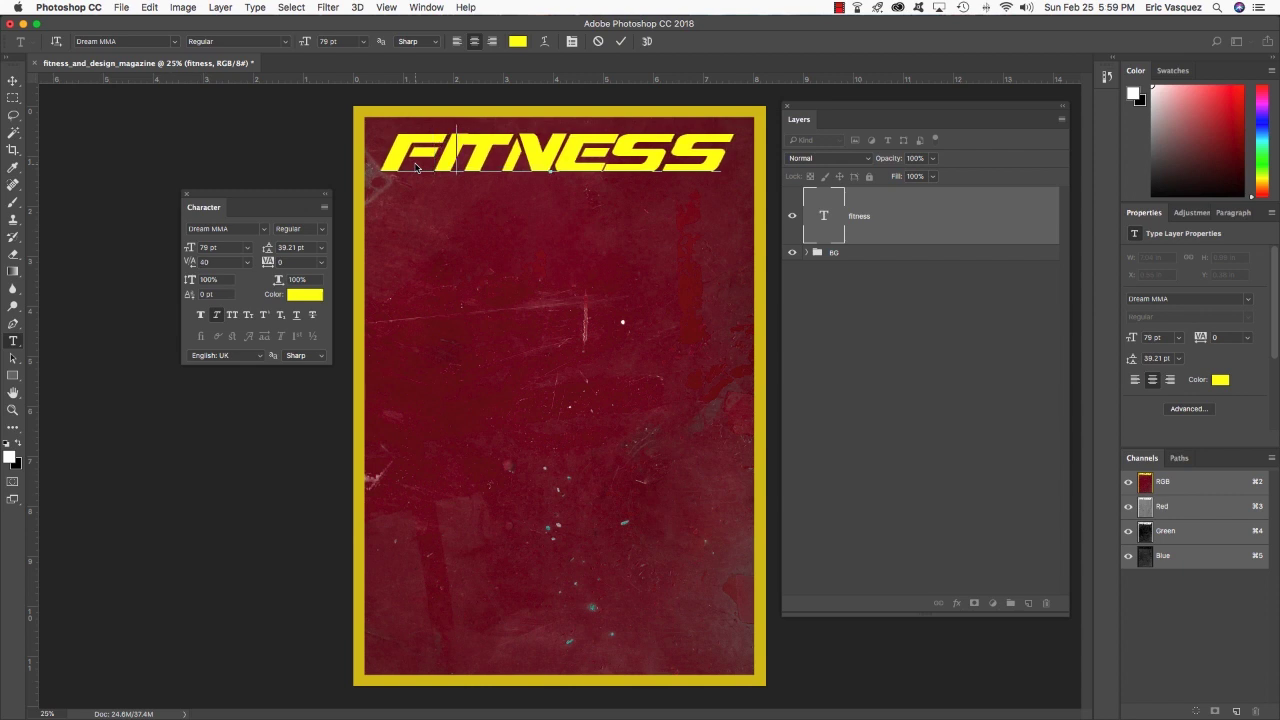
{"action": "key", "text": "alt+Right"}
{"action": "key", "text": "alt+Right"}
{"action": "key", "text": "alt+Right"}
{"action": "key", "text": "alt+Right"}
{"action": "key", "text": "alt+Right"}
{"action": "key", "text": "alt+Right"}
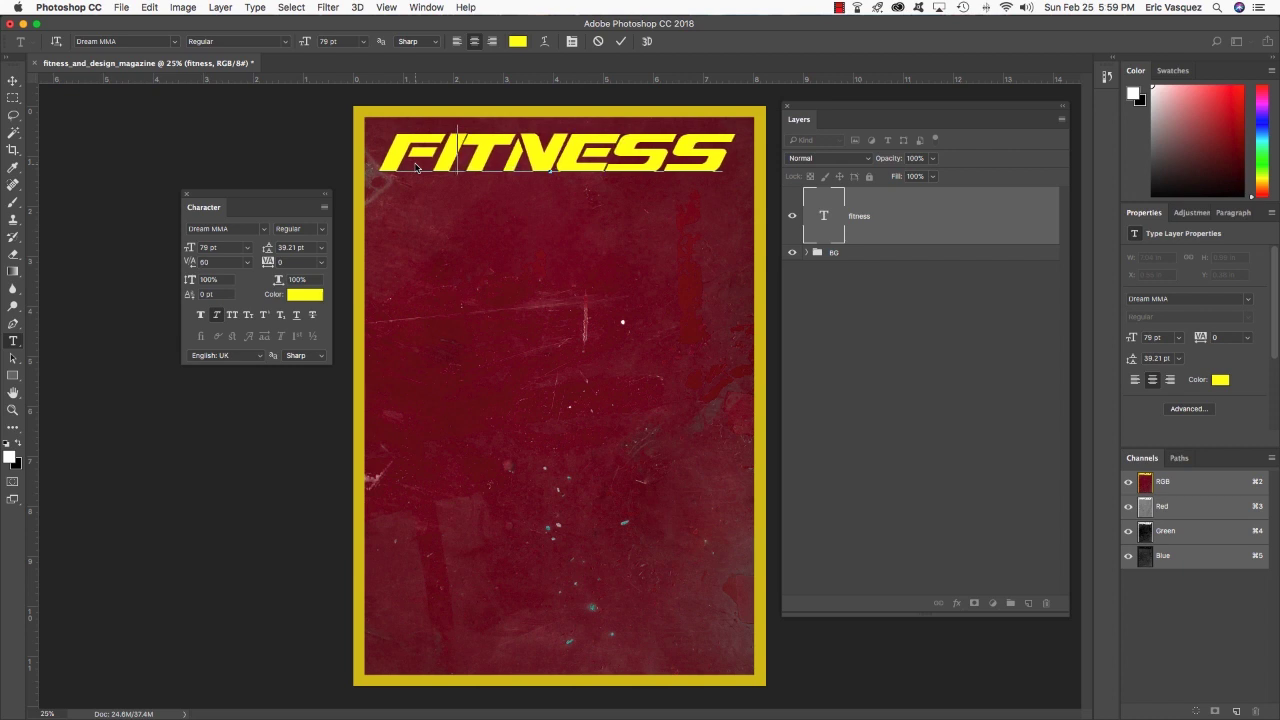
Adjust the T–N and N–E letter gaps, then commit the FITNESS text edit
{"action": "key", "text": "Right"}
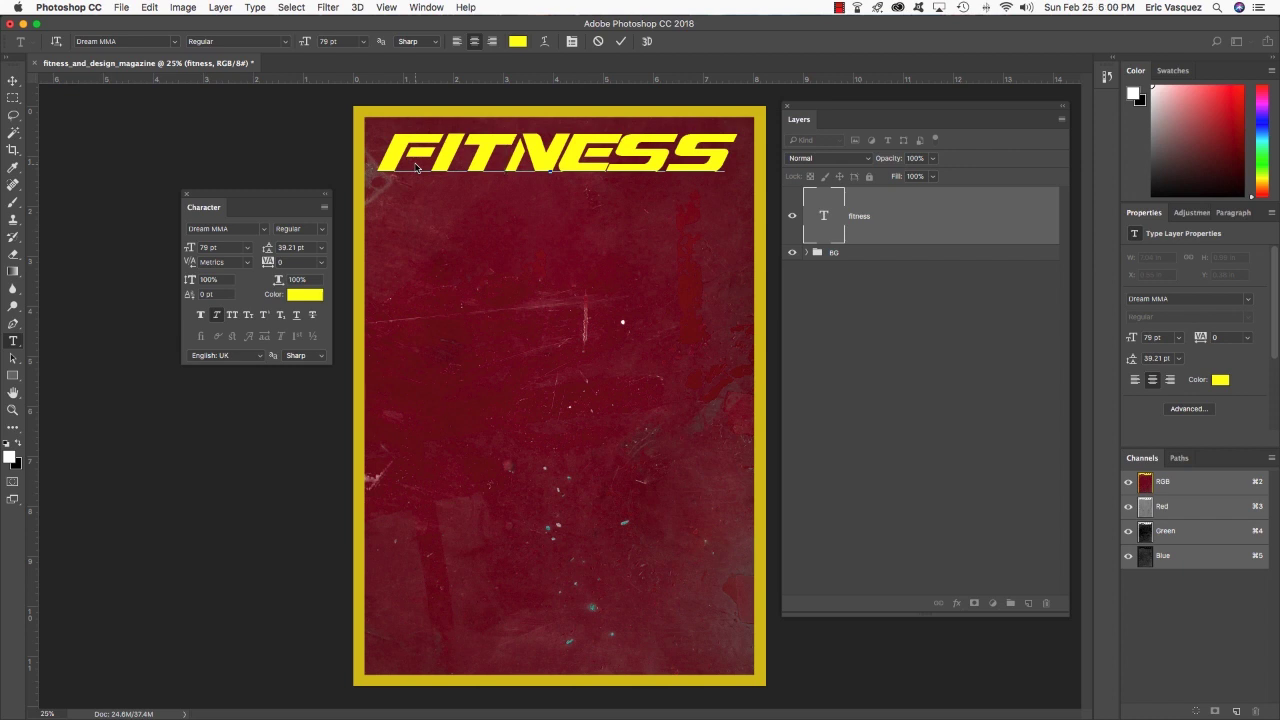
{"action": "key", "text": "alt+Left"}
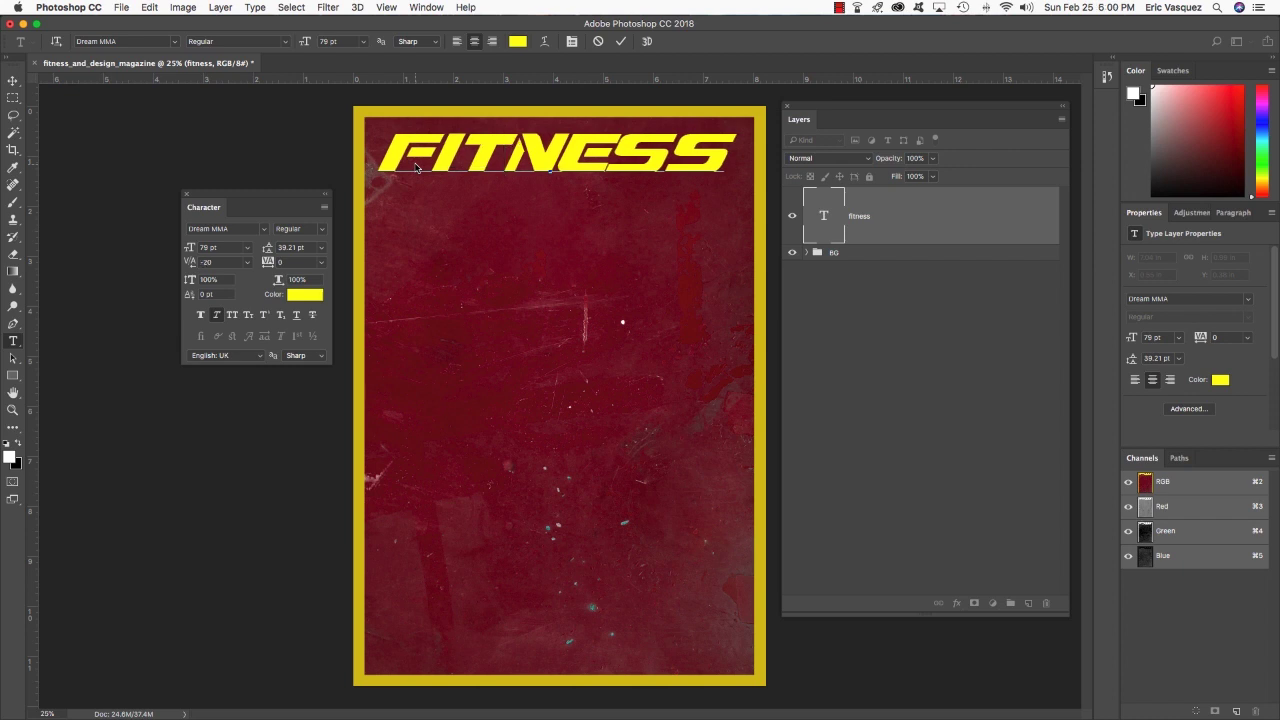
{"action": "key", "text": "Right"}
{"action": "key", "text": "alt+Left"}
{"action": "key", "text": "Right"}
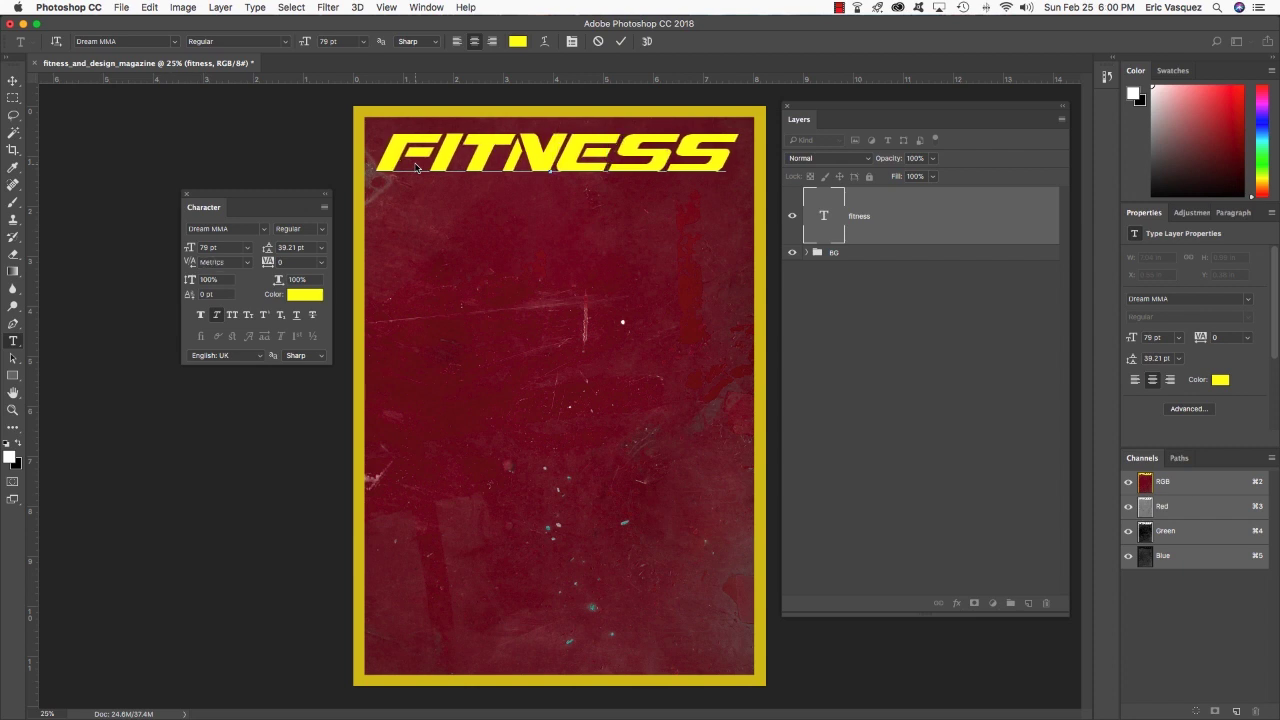
{"action": "key", "text": "Left"}
{"action": "key", "text": "Left"}
{"action": "key", "text": "alt+Right"}
{"action": "key", "text": "alt+Right"}
{"action": "key", "text": "alt+Right"}
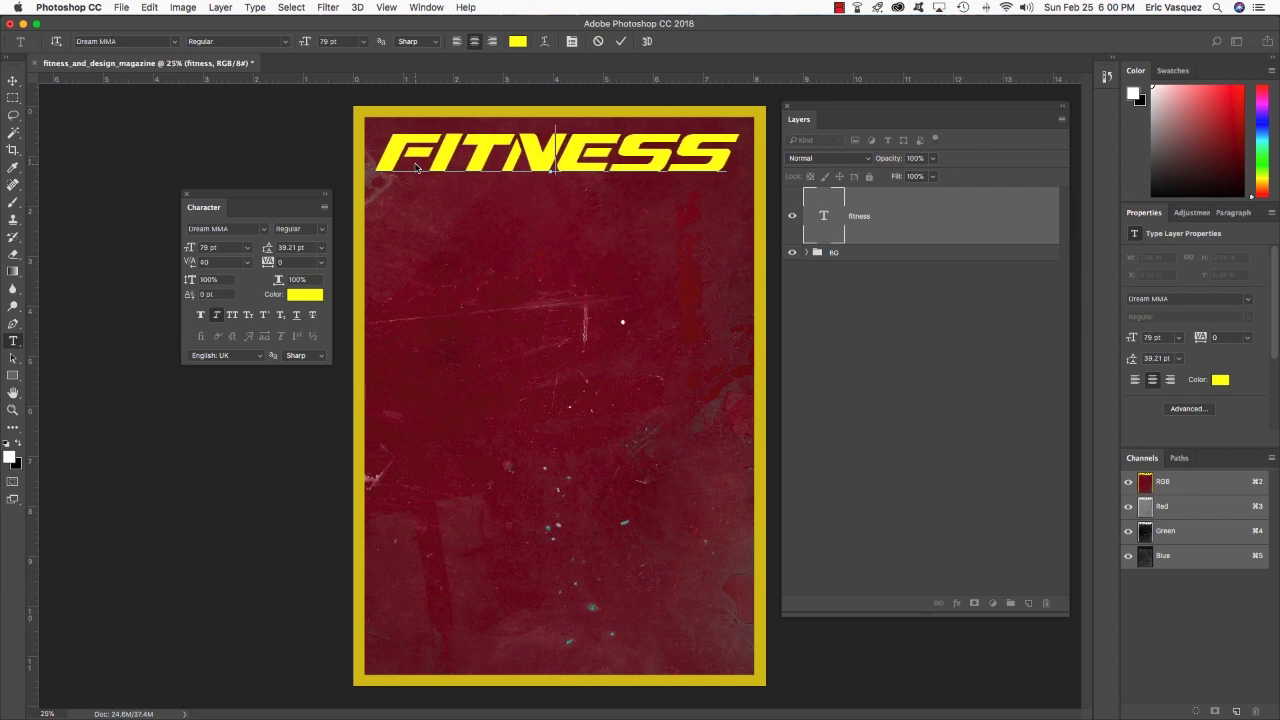
{"action": "left_click", "coordinate": [12, 80]}
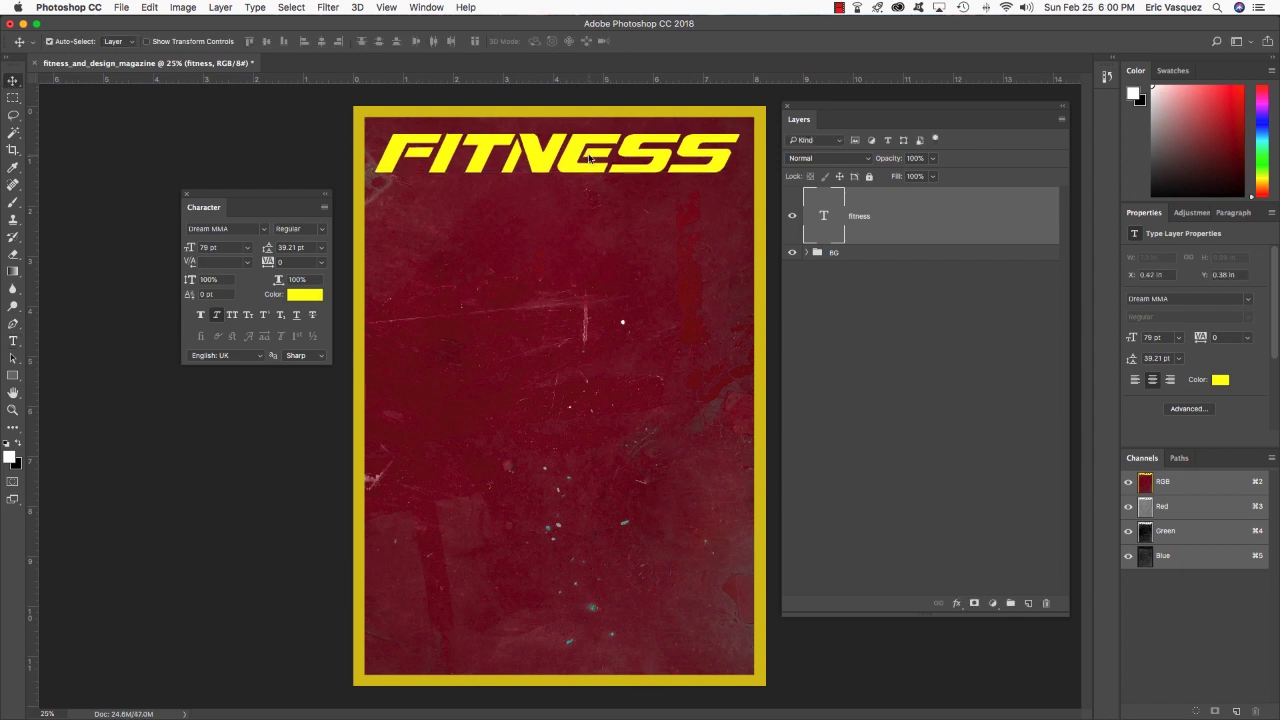
Duplicate the FITNESS text layer, place it underneath, and move it just below the headline
{"action": "key", "text": "super+j"}
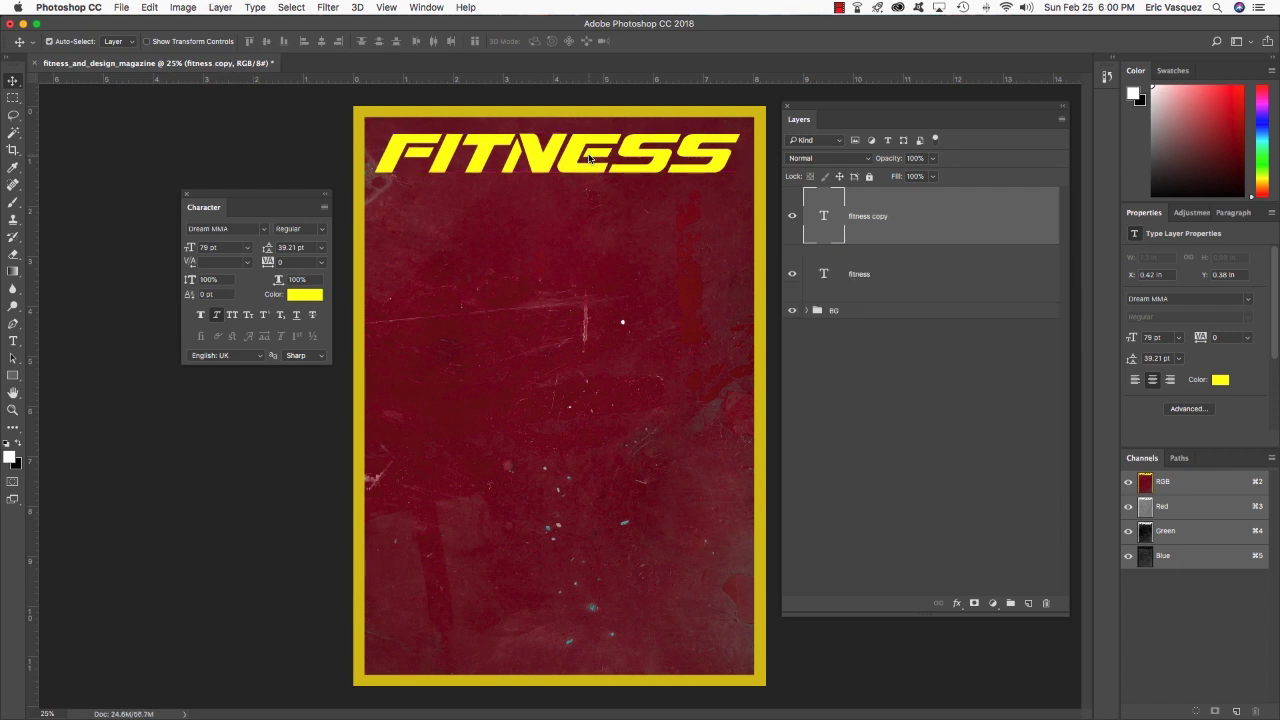
{"action": "key", "text": "super+bracketleft"}
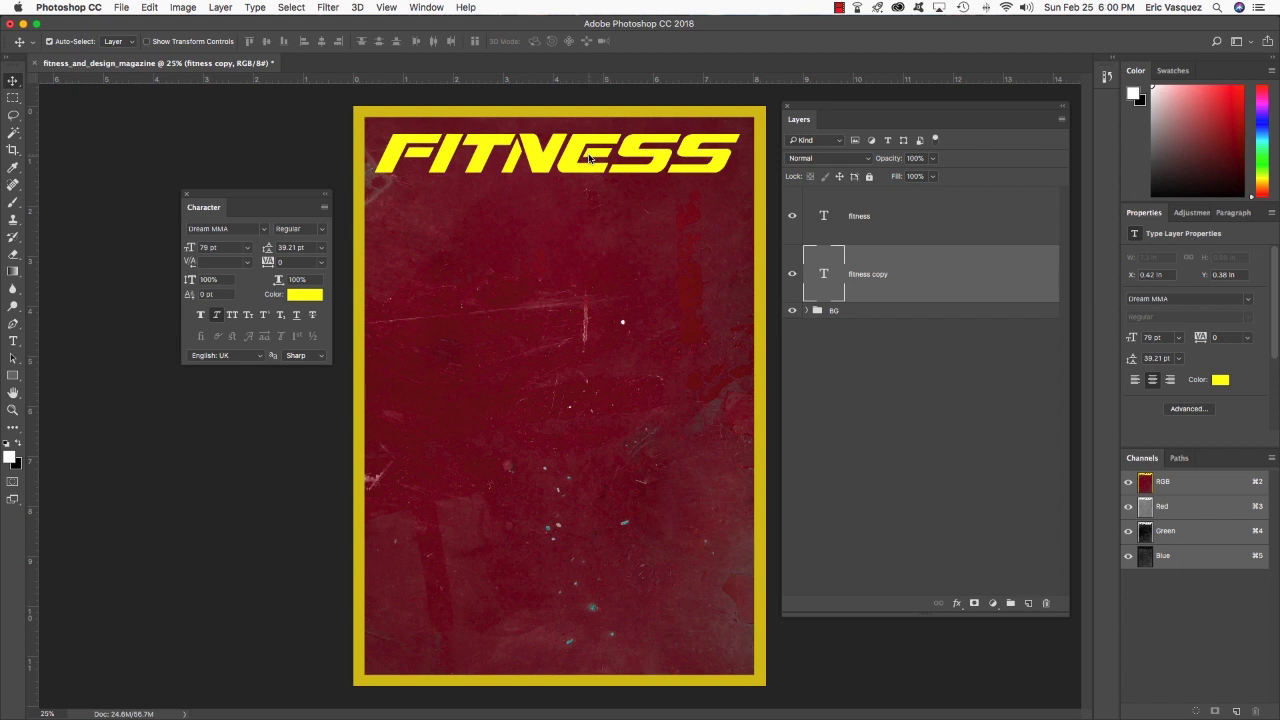
{"action": "key", "text": "super+t"}
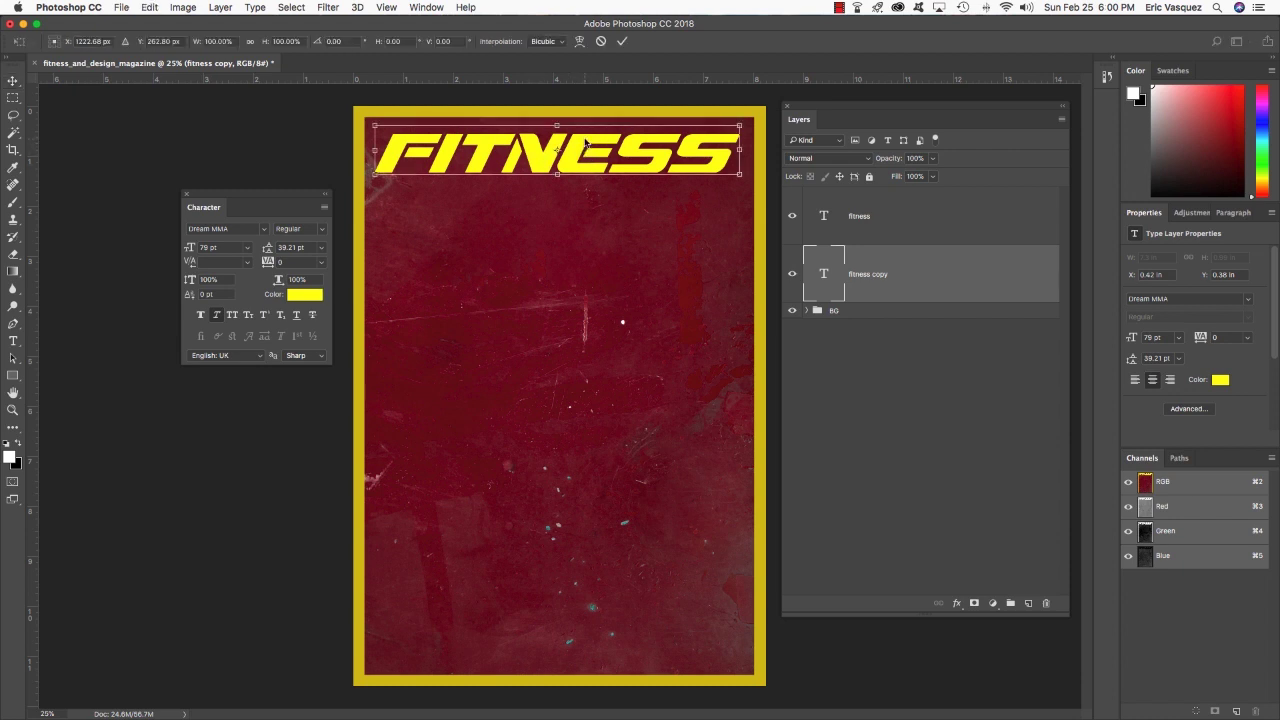
{"action": "left_click_drag", "start_coordinate": [585, 143], "coordinate": [575, 190]}
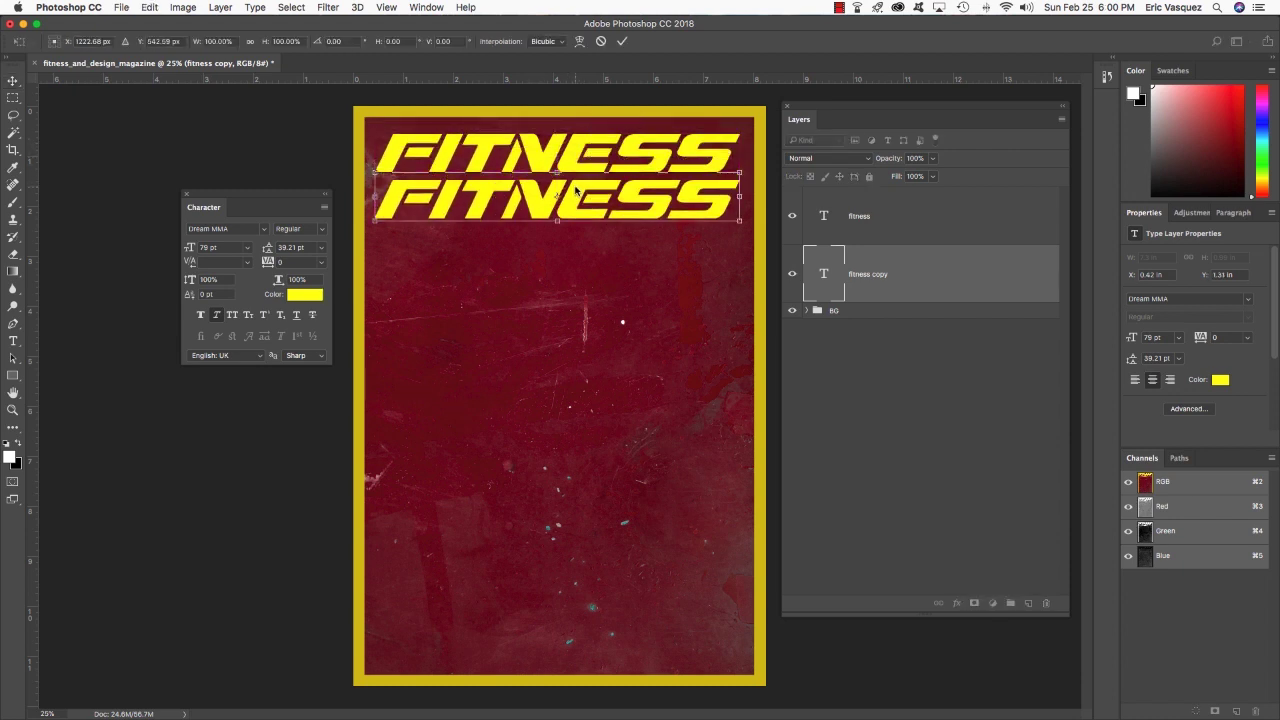
{"action": "key", "text": "Return"}
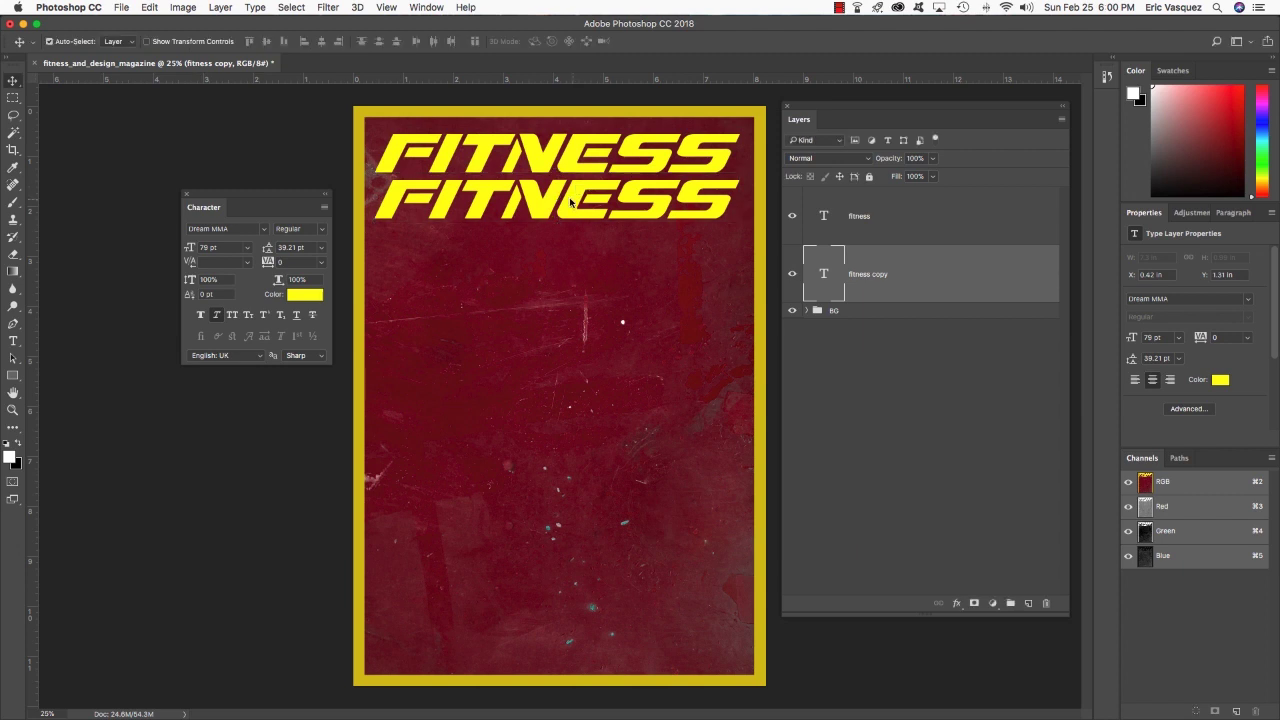
Change the copied text to read DESIGN and color it white
{"action": "double_click", "coordinate": [573, 205]}
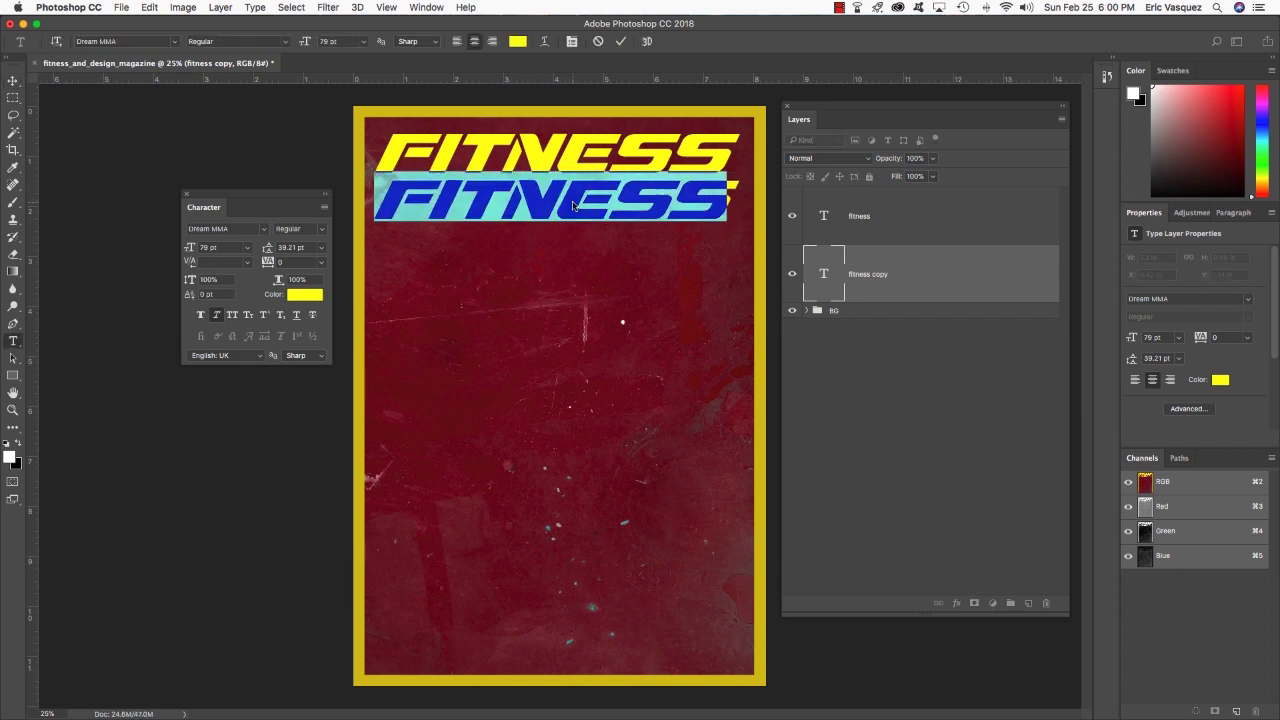
{"action": "type", "text": "DESIGN"}
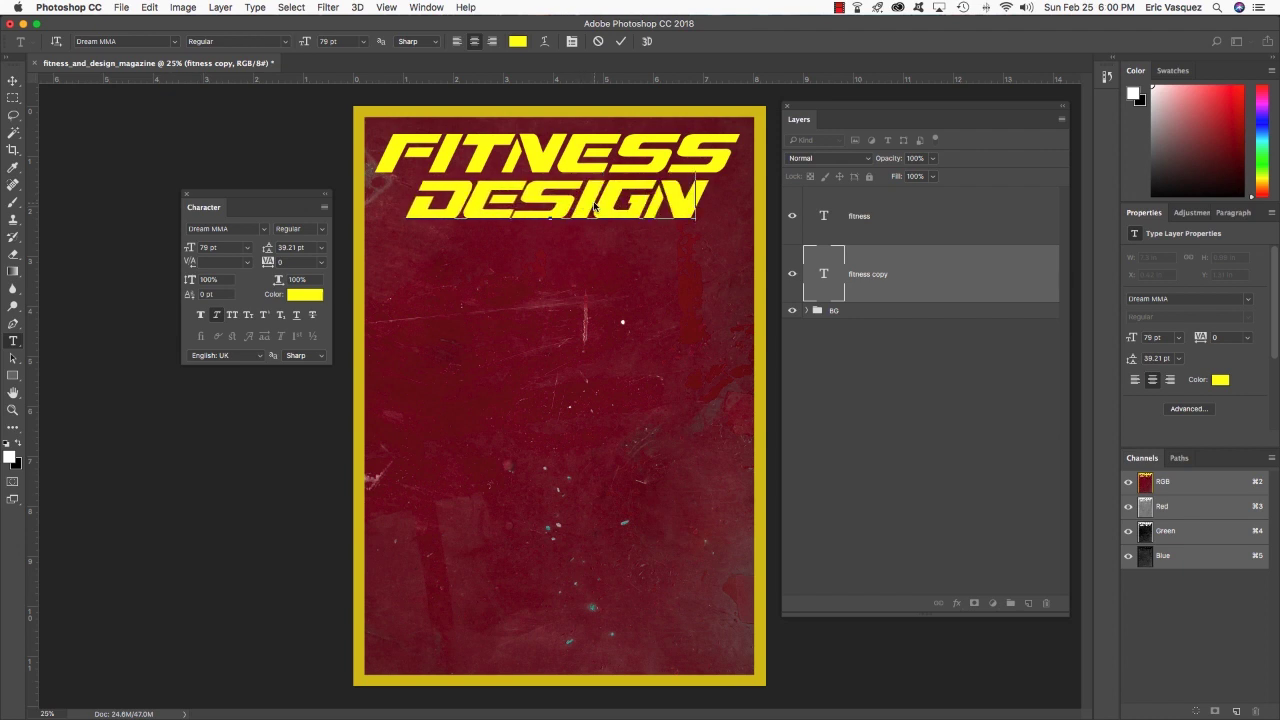
{"action": "double_click", "coordinate": [598, 208]}
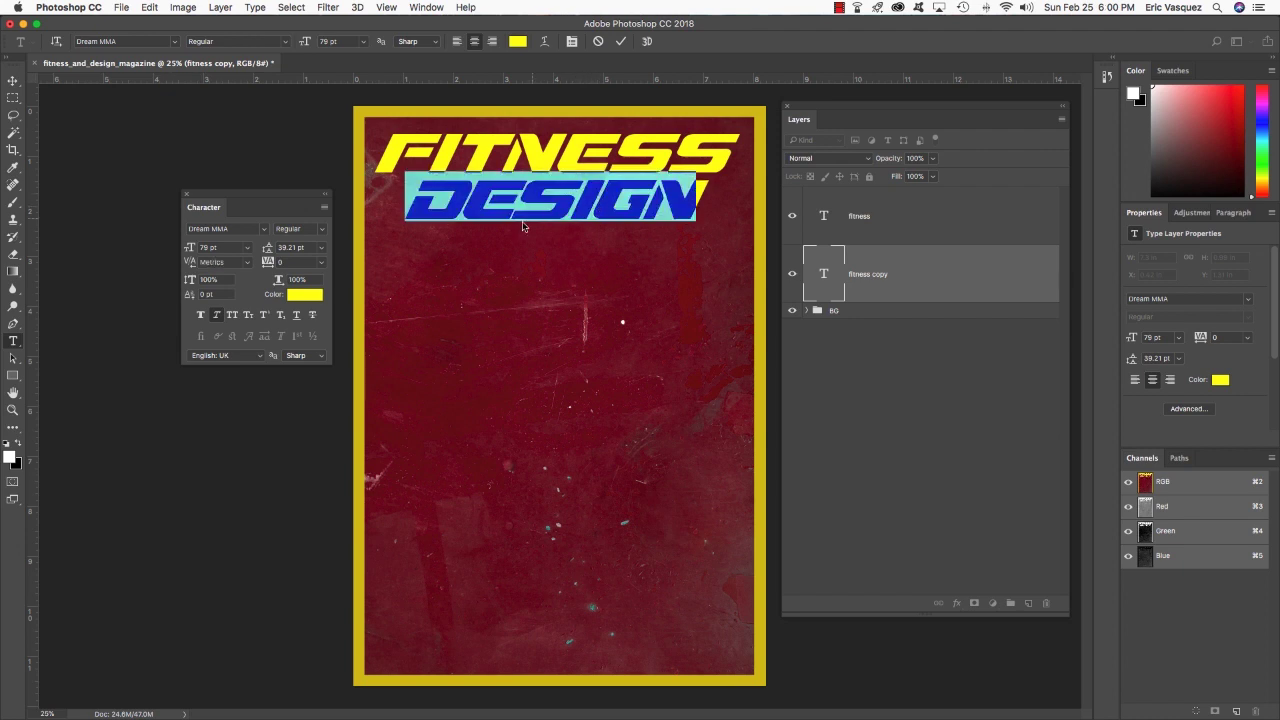
{"action": "left_click", "coordinate": [300, 294]}
{"action": "left_click_drag", "start_coordinate": [575, 300], "coordinate": [516, 258]}
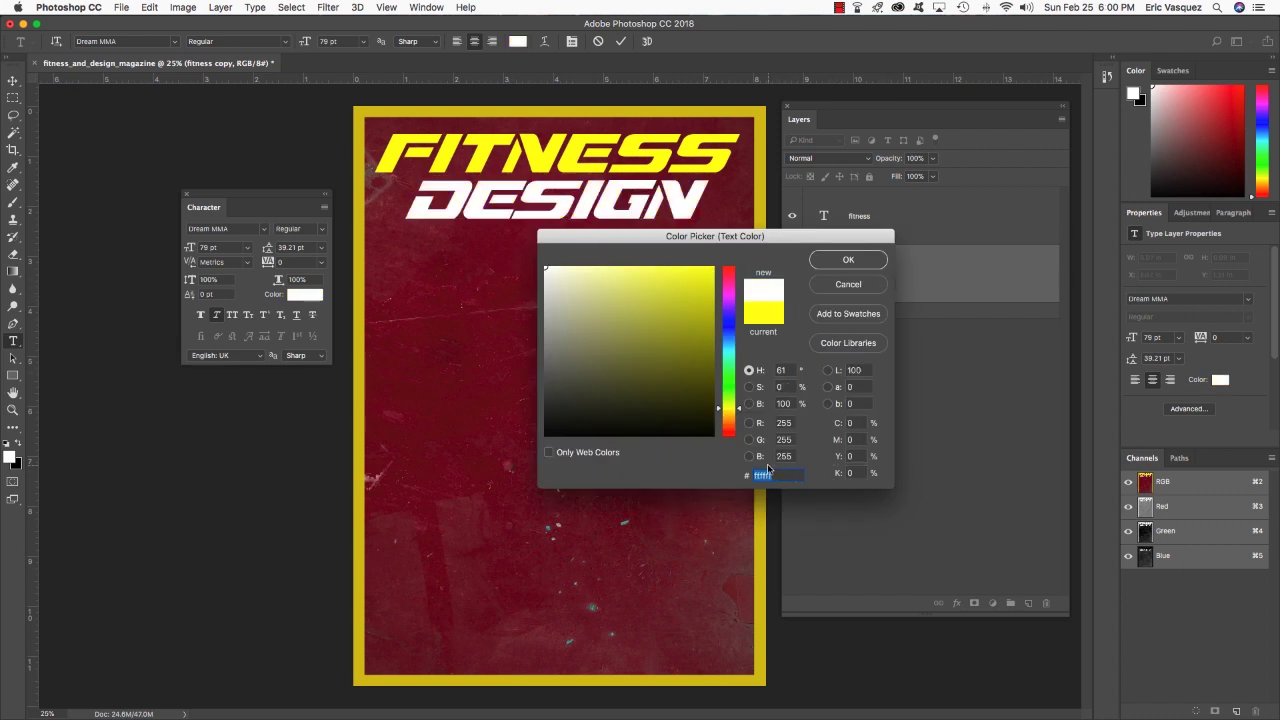
{"action": "left_click", "coordinate": [856, 262]}
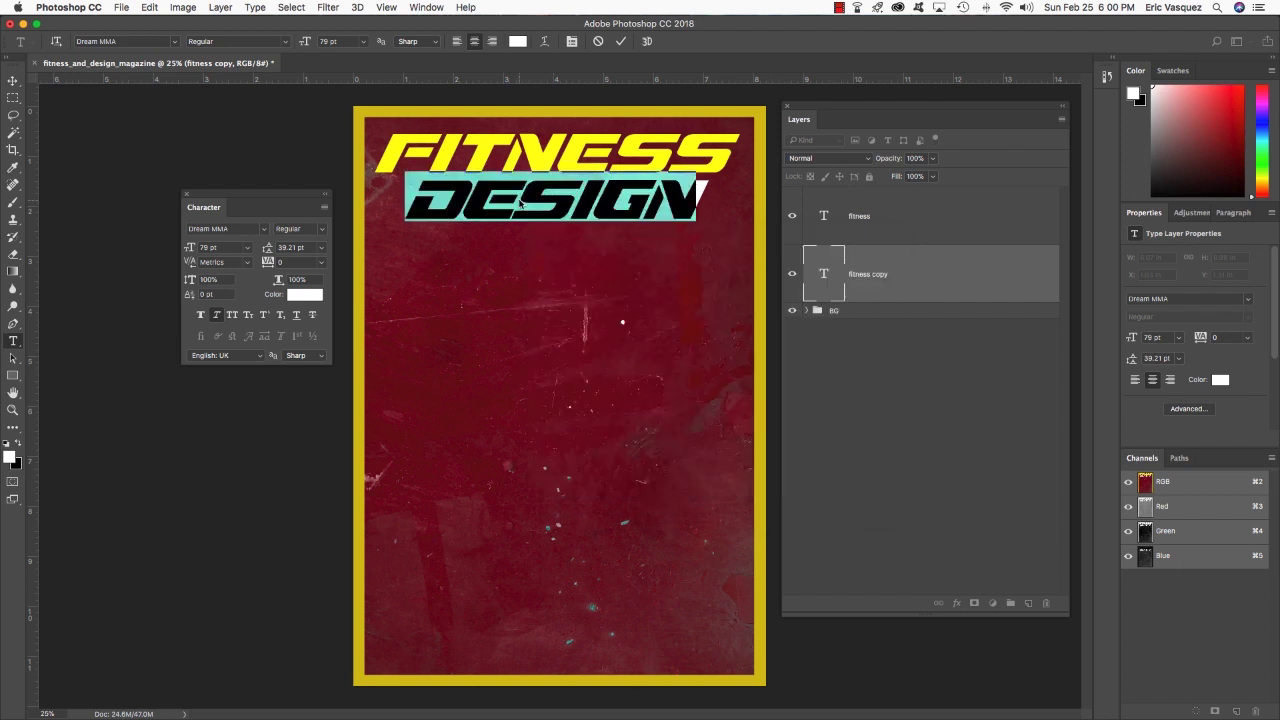
Kern the DESIGN letters slightly wider, including around the S and I
{"action": "left_click", "coordinate": [468, 202]}
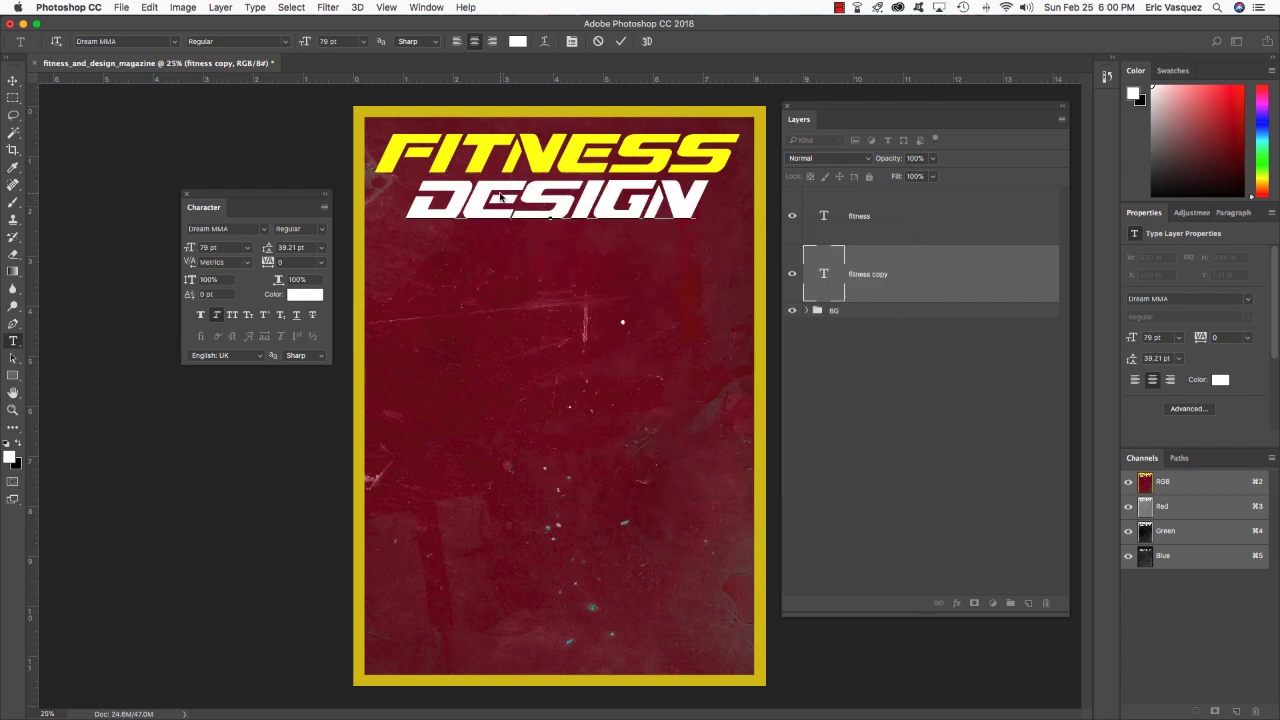
{"action": "key", "text": "alt+Right"}
{"action": "key", "text": "Right"}
{"action": "key", "text": "alt+Right"}
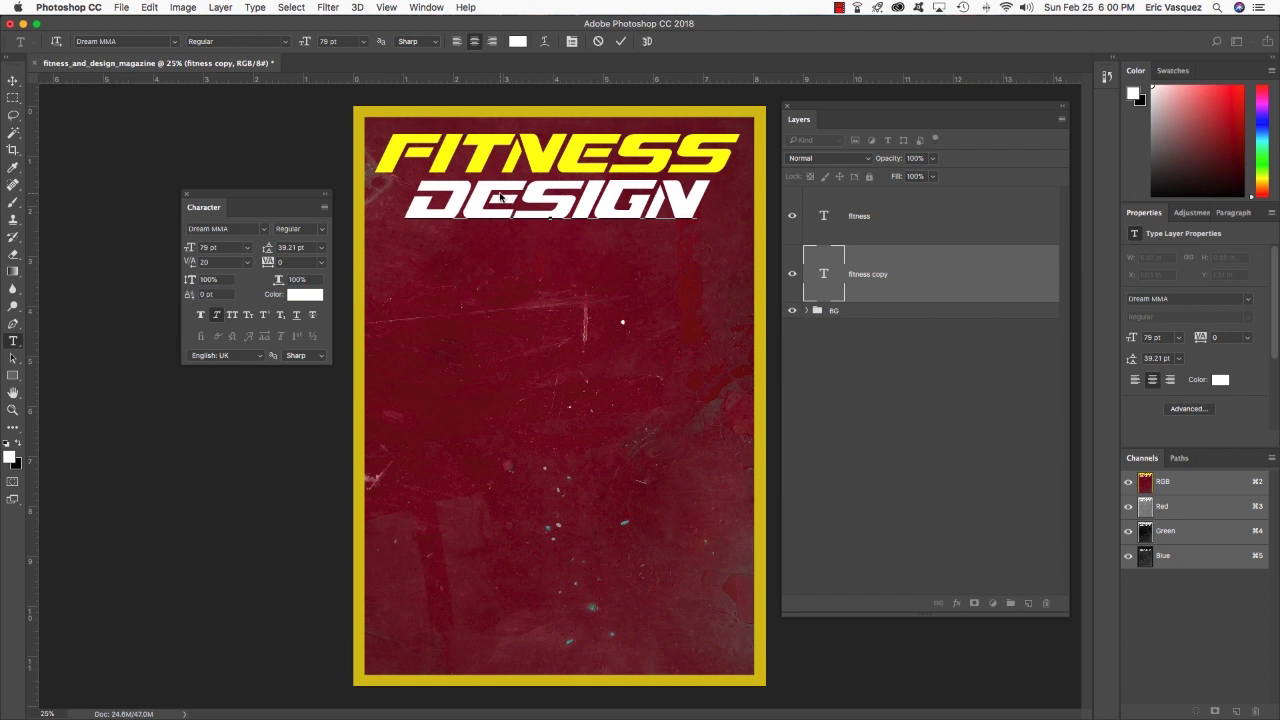
{"action": "key", "text": "Right"}
{"action": "key", "text": "Right"}
{"action": "key", "text": "alt+Right"}
{"action": "key", "text": "Right"}
{"action": "key", "text": "Right"}
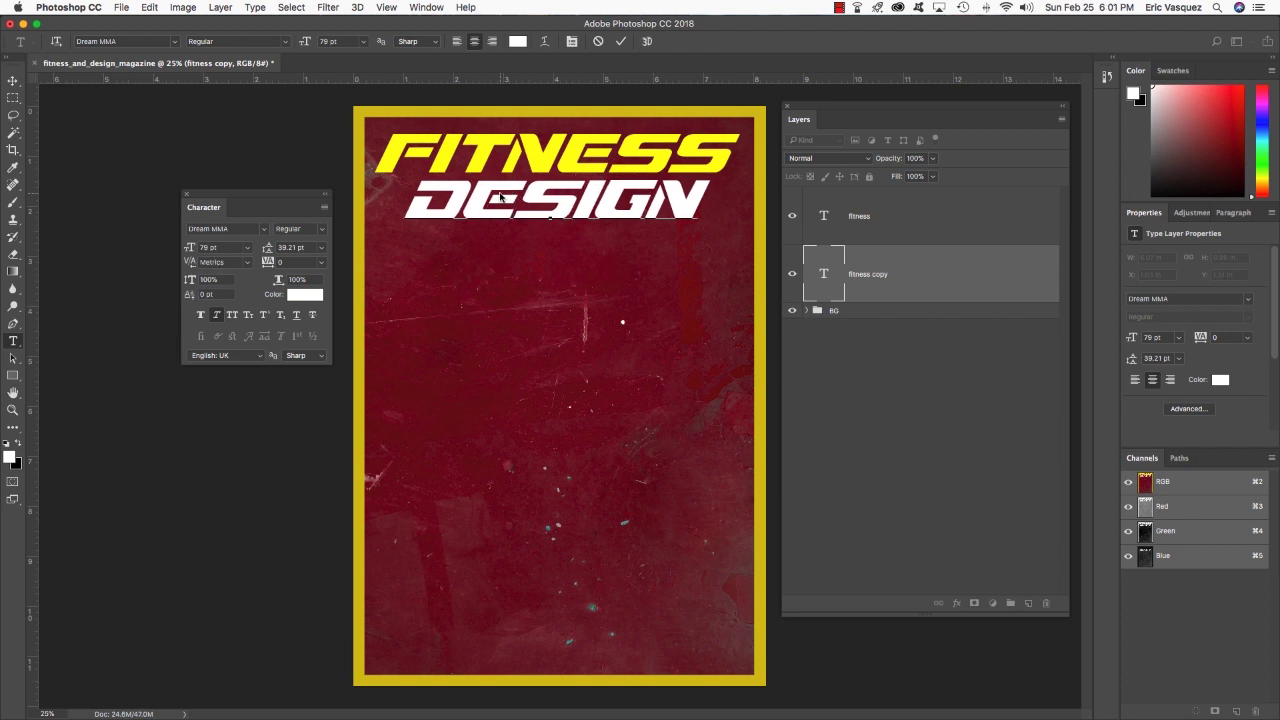
Commit DESIGN and nudge it slightly to the right with the arrow keys
{"action": "left_click", "coordinate": [13, 82]}
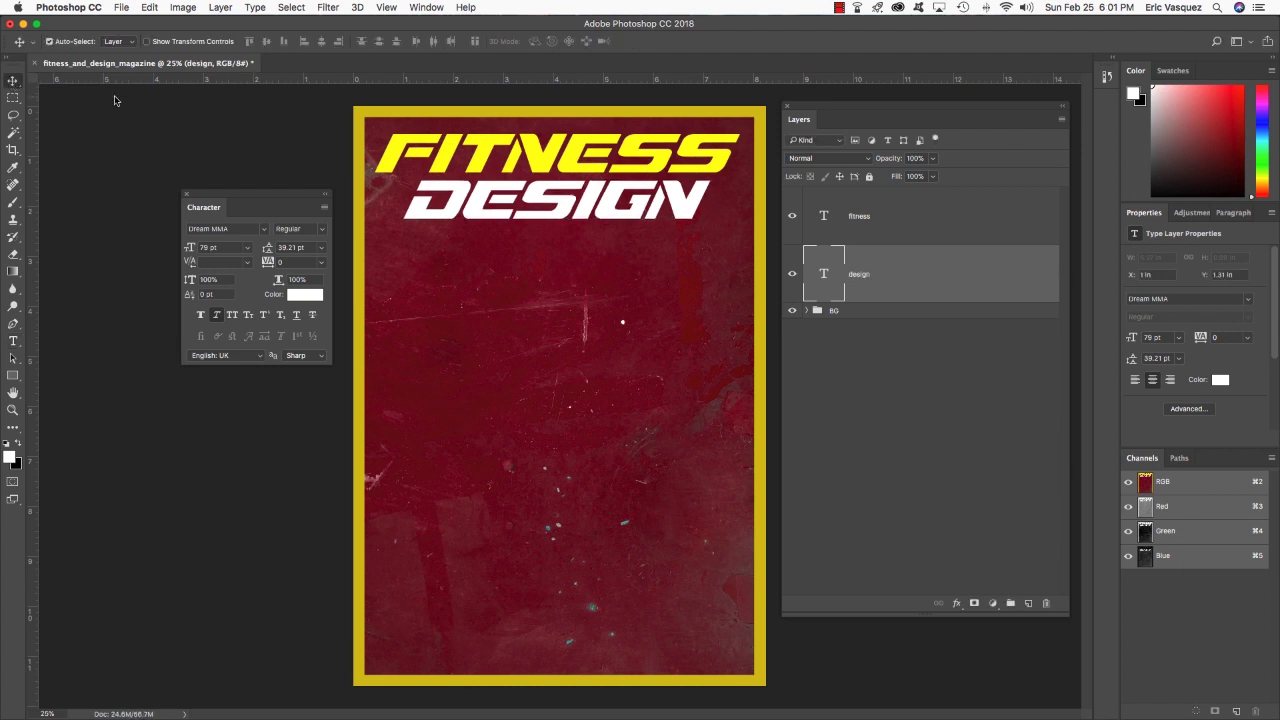
{"action": "key", "text": "Right"}
{"action": "key", "text": "Right"}
{"action": "key", "text": "Right"}
{"action": "key", "text": "Right"}
{"action": "key", "text": "Right"}
{"action": "key", "text": "Right"}
{"action": "key", "text": "Right"}
{"action": "key", "text": "Right"}
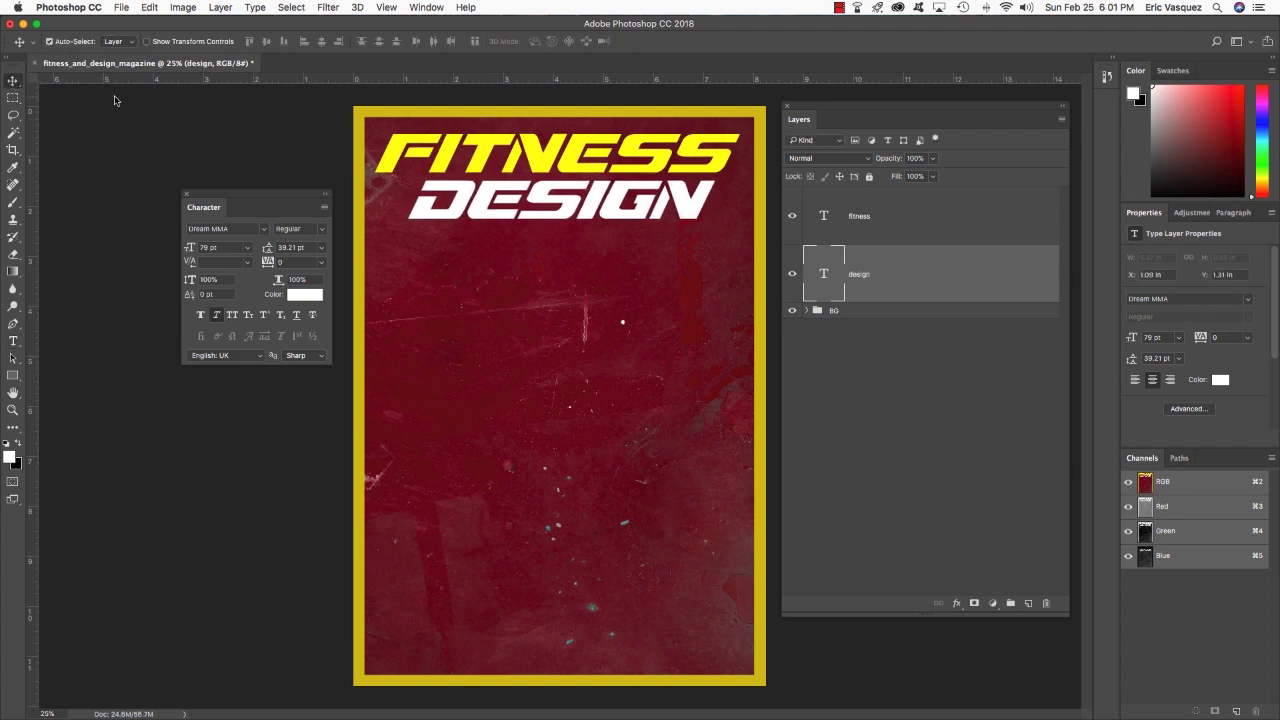
{"action": "key", "text": "Up"}
{"action": "key", "text": "Up"}
{"action": "key", "text": "Up"}
{"action": "key", "text": "Up"}
{"action": "key", "text": "Right"}
{"action": "key", "text": "Right"}
{"action": "key", "text": "Right"}
{"action": "key", "text": "Right"}
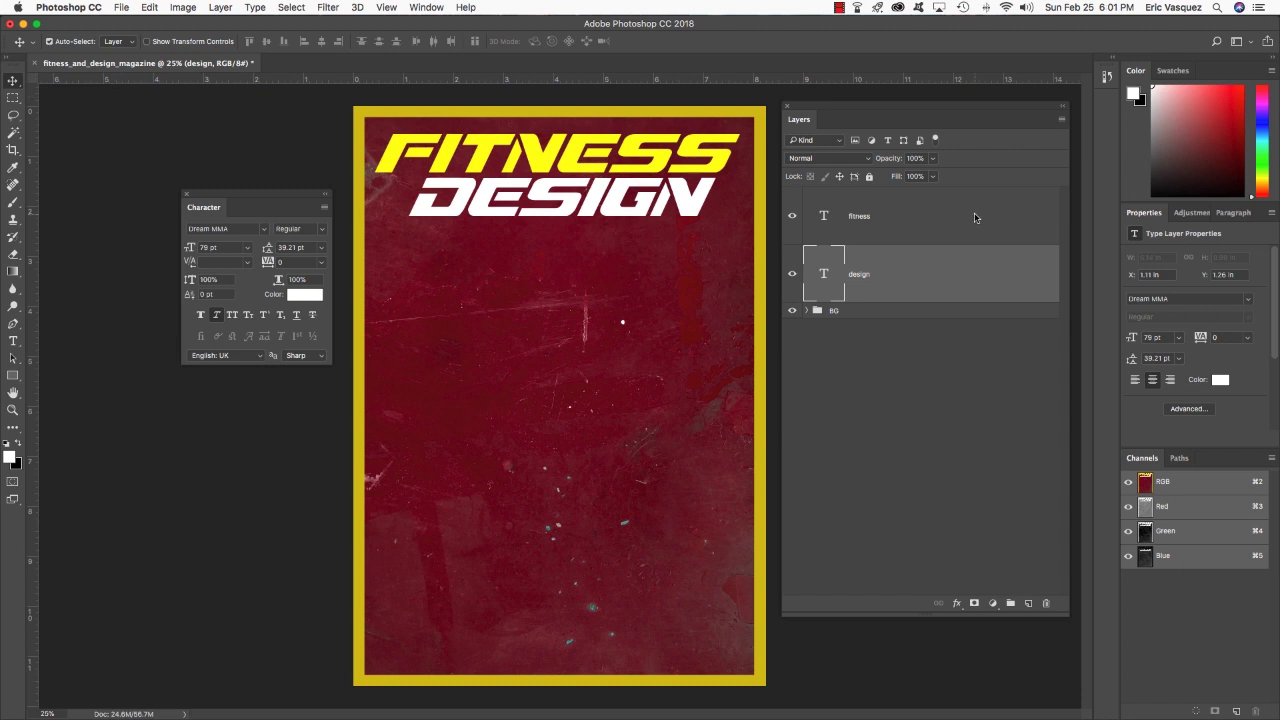
Duplicate the FITNESS text layer and place the copy below DESIGN
{"action": "key", "text": "alt+bracketright"}
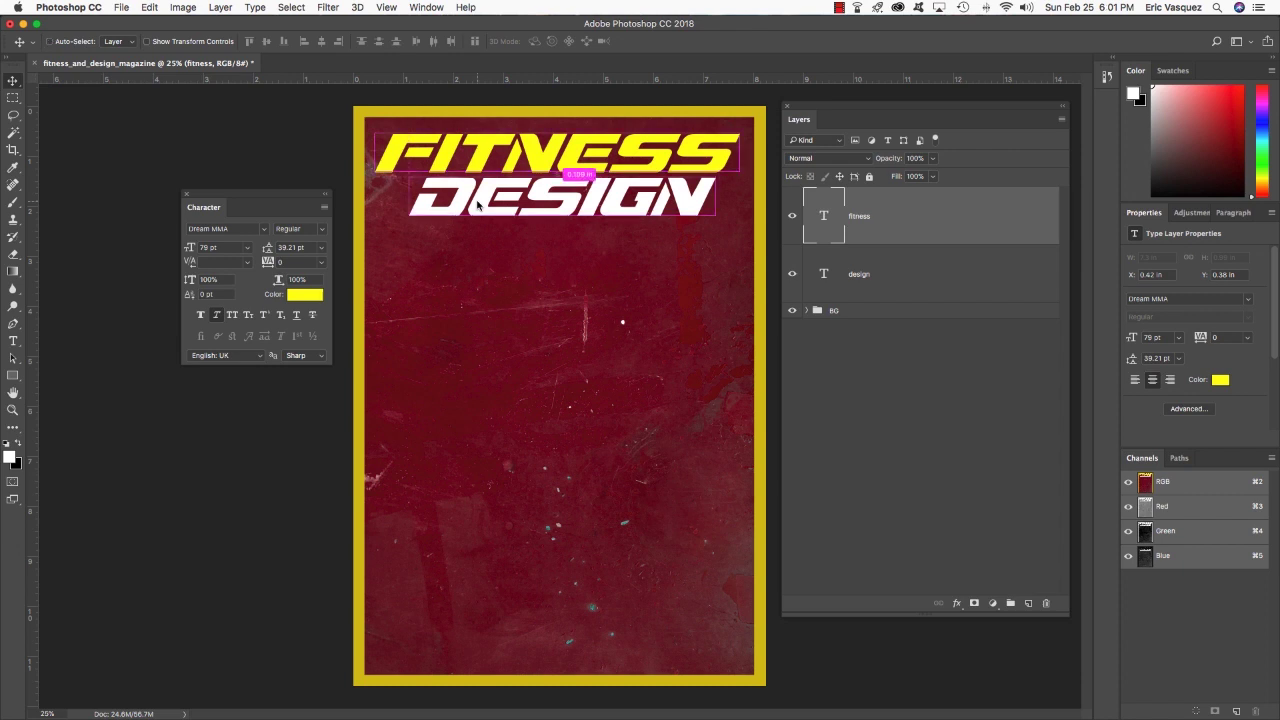
{"action": "key", "text": "super+j"}
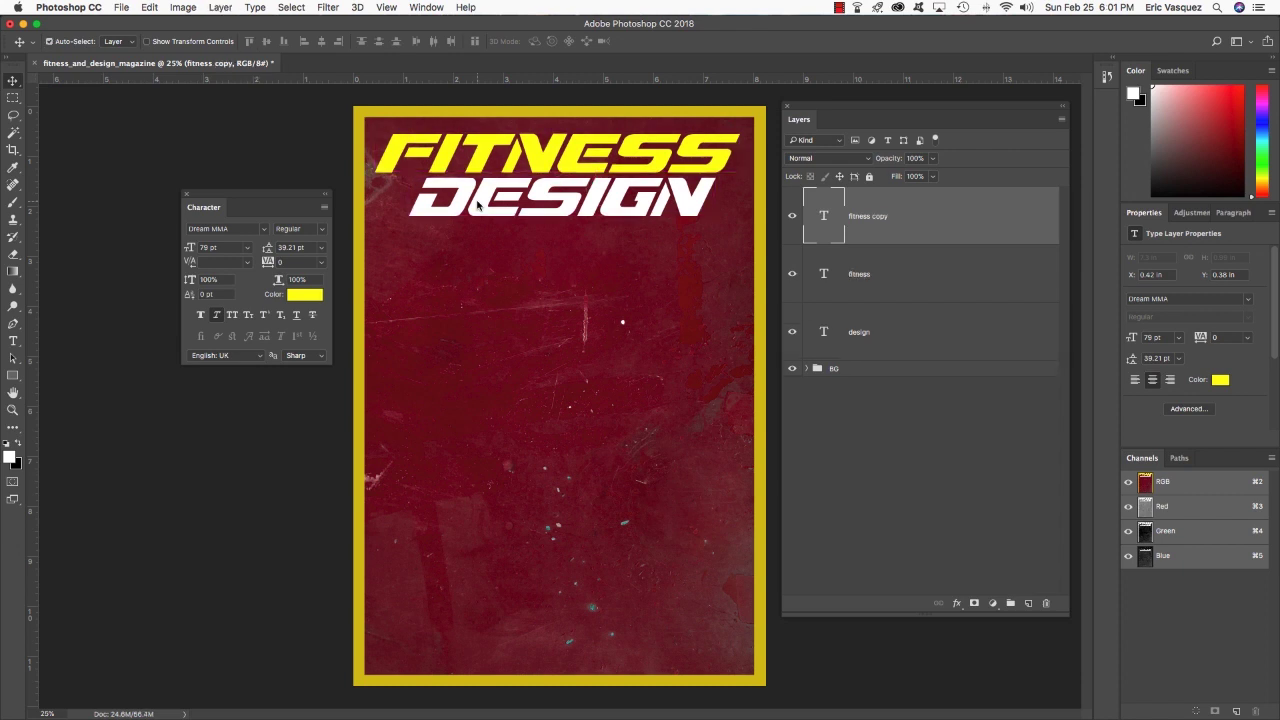
{"action": "key", "text": "super+bracketleft"}
{"action": "key", "text": "super+bracketleft"}
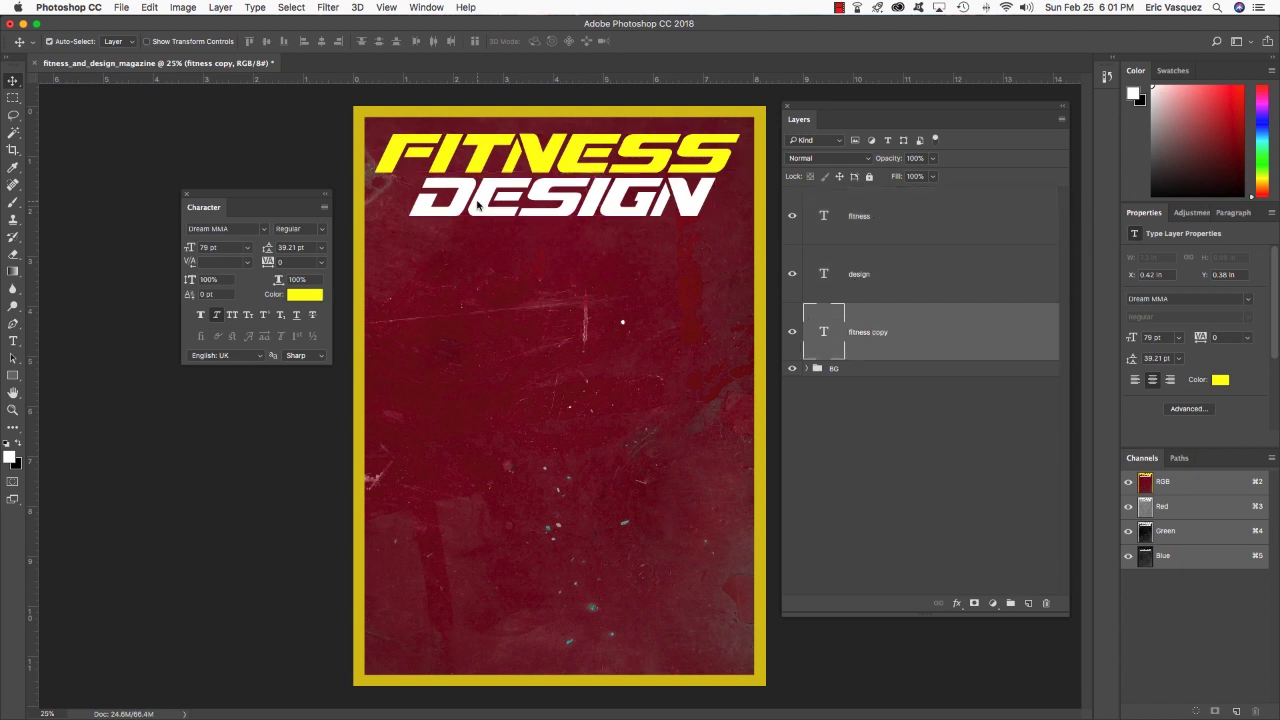
Move the FITNESS copy down below DESIGN in large Shift+arrow steps
{"action": "key", "text": "shift+Down"}
{"action": "key", "text": "shift+Down"}
{"action": "key", "text": "shift+Down"}
{"action": "key", "text": "shift+Down"}
{"action": "key", "text": "shift+Down"}
{"action": "key", "text": "shift+Down"}
{"action": "key", "text": "shift+Down"}
{"action": "key", "text": "shift+Down"}
{"action": "key", "text": "shift+Down"}
{"action": "key", "text": "shift+Down"}
{"action": "key", "text": "shift+Down"}
{"action": "key", "text": "shift+Down"}
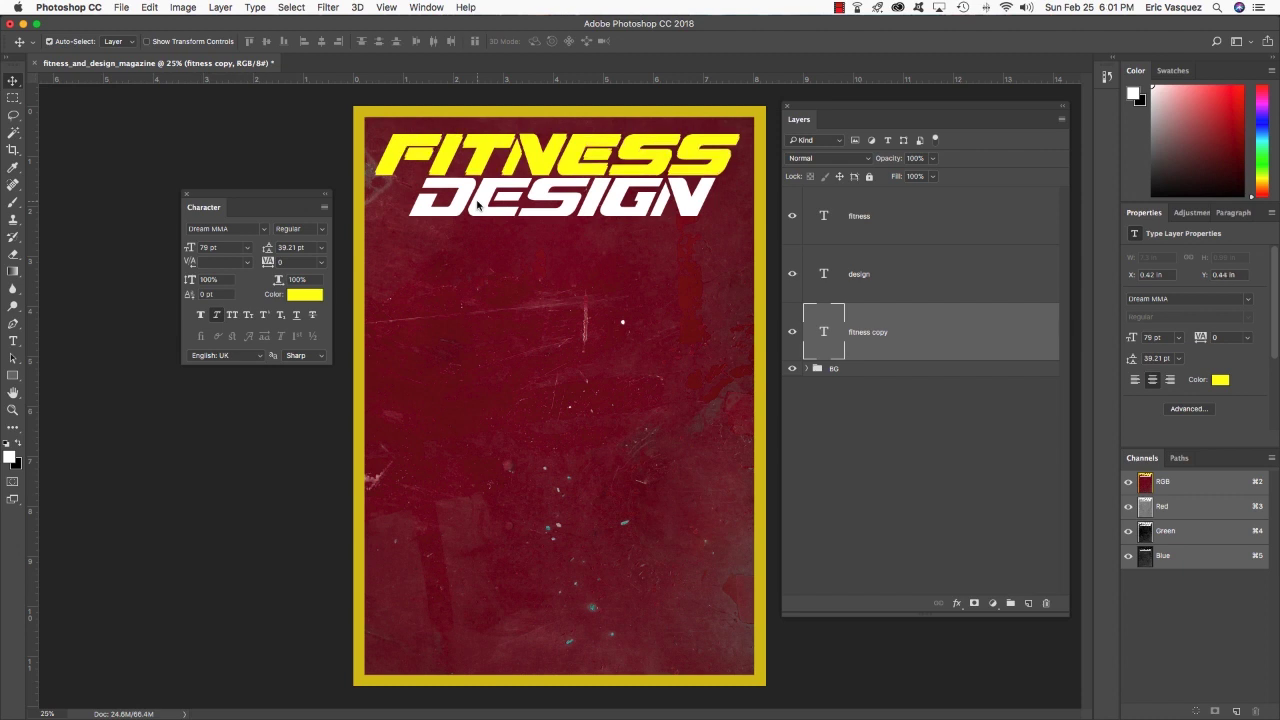
{"action": "key", "text": "shift+Down"}
{"action": "key", "text": "shift+Down"}
{"action": "key", "text": "shift+Down"}
{"action": "key", "text": "shift+Down"}
{"action": "key", "text": "shift+Down"}
{"action": "key", "text": "shift+Down"}
{"action": "key", "text": "shift+Down"}
{"action": "key", "text": "shift+Down"}
{"action": "key", "text": "shift+Down"}
{"action": "key", "text": "shift+Down"}
{"action": "key", "text": "shift+Down"}
{"action": "key", "text": "shift+Down"}
{"action": "key", "text": "shift+Down"}
{"action": "key", "text": "shift+Down"}
{"action": "key", "text": "shift+Down"}
{"action": "key", "text": "shift+Down"}
{"action": "key", "text": "shift+Down"}
{"action": "key", "text": "shift+Down"}
{"action": "key", "text": "shift+Down"}
{"action": "key", "text": "shift+Down"}
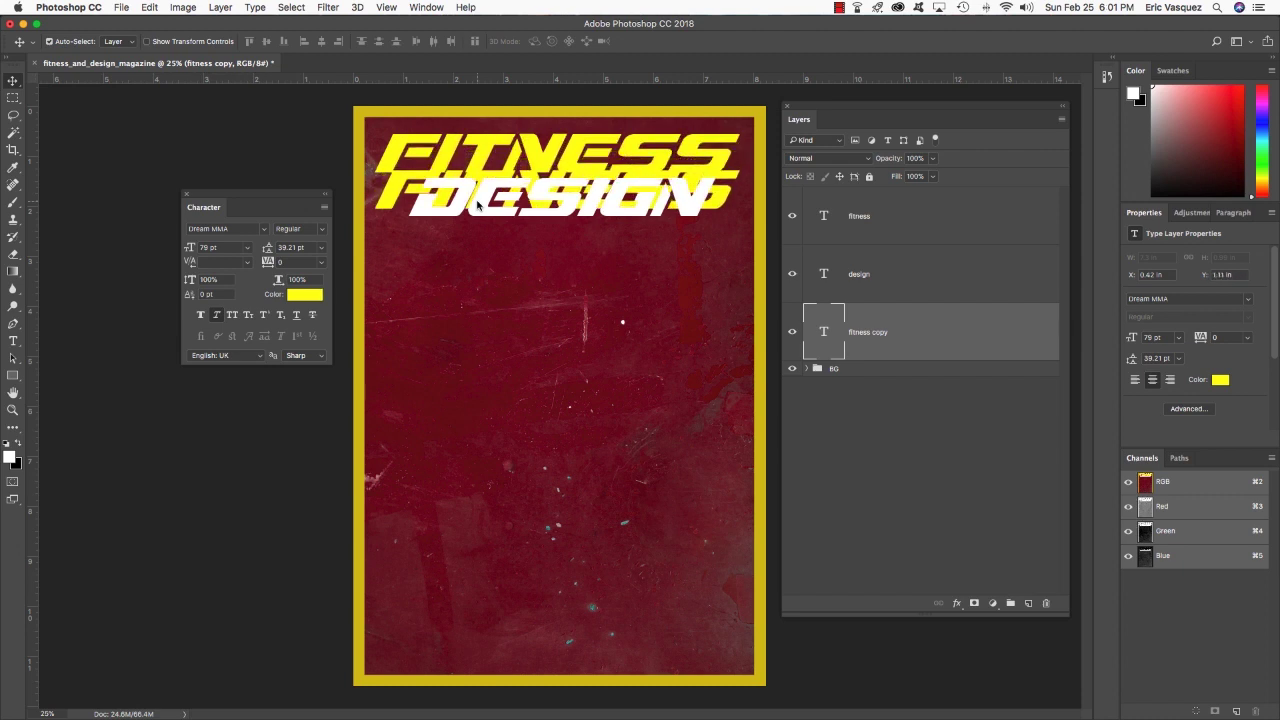
{"action": "key", "text": "shift+Down"}
{"action": "key", "text": "shift+Down"}
{"action": "key", "text": "shift+Down"}
{"action": "key", "text": "shift+Down"}
{"action": "key", "text": "shift+Down"}
{"action": "key", "text": "shift+Down"}
{"action": "key", "text": "shift+Down"}
{"action": "key", "text": "shift+Down"}
{"action": "key", "text": "shift+Down"}
{"action": "key", "text": "shift+Down"}
{"action": "key", "text": "shift+Down"}
{"action": "key", "text": "shift+Down"}
{"action": "key", "text": "shift+Down"}
{"action": "key", "text": "shift+Down"}
{"action": "key", "text": "shift+Down"}
{"action": "key", "text": "shift+Down"}
{"action": "key", "text": "shift+Down"}
{"action": "key", "text": "shift+Down"}
{"action": "key", "text": "shift+Down"}
{"action": "key", "text": "shift+Down"}
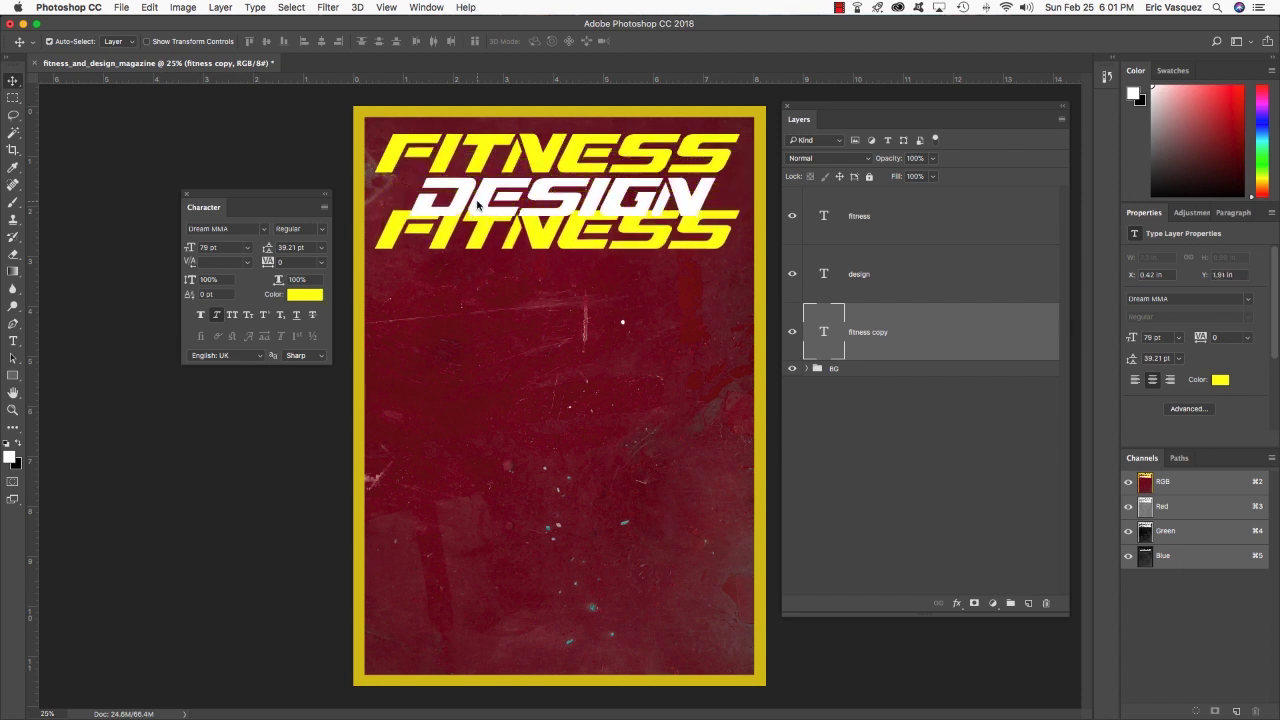
{"action": "key", "text": "shift+Down"}
{"action": "key", "text": "shift+Down"}
{"action": "key", "text": "shift+Down"}
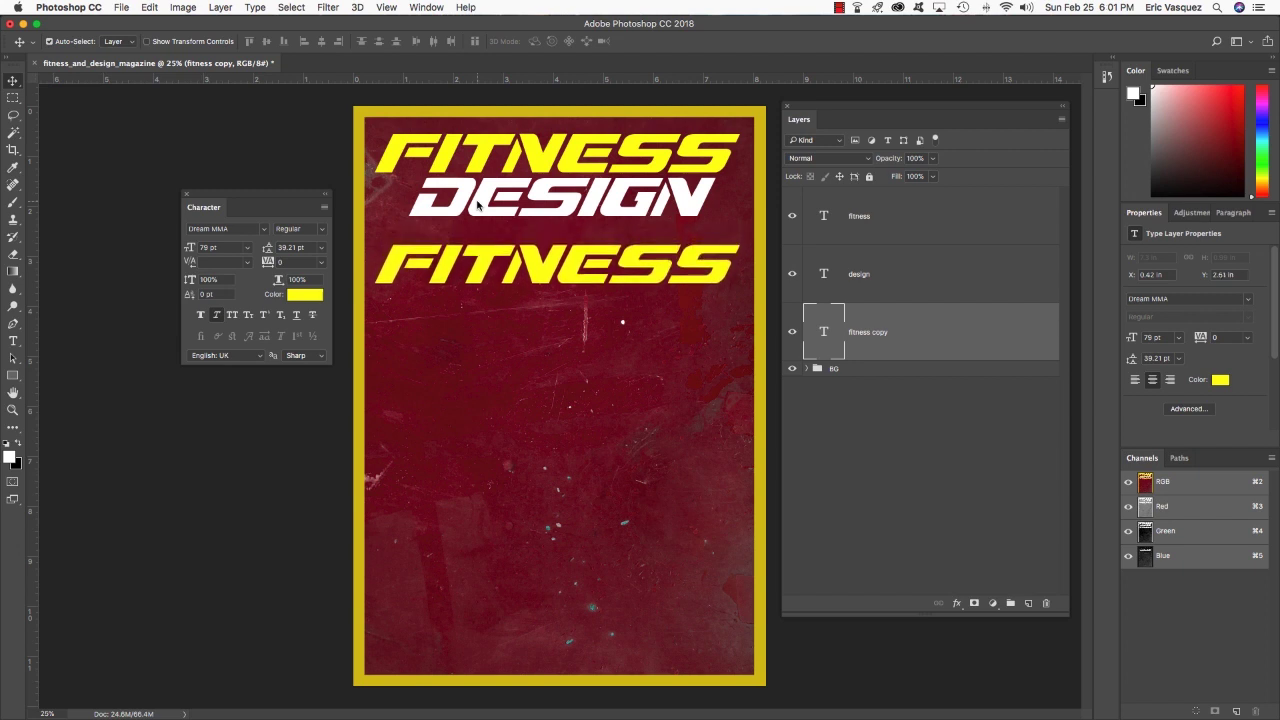
Delete all letters of the copy except the I and commit the edit
{"action": "key", "text": "t"}
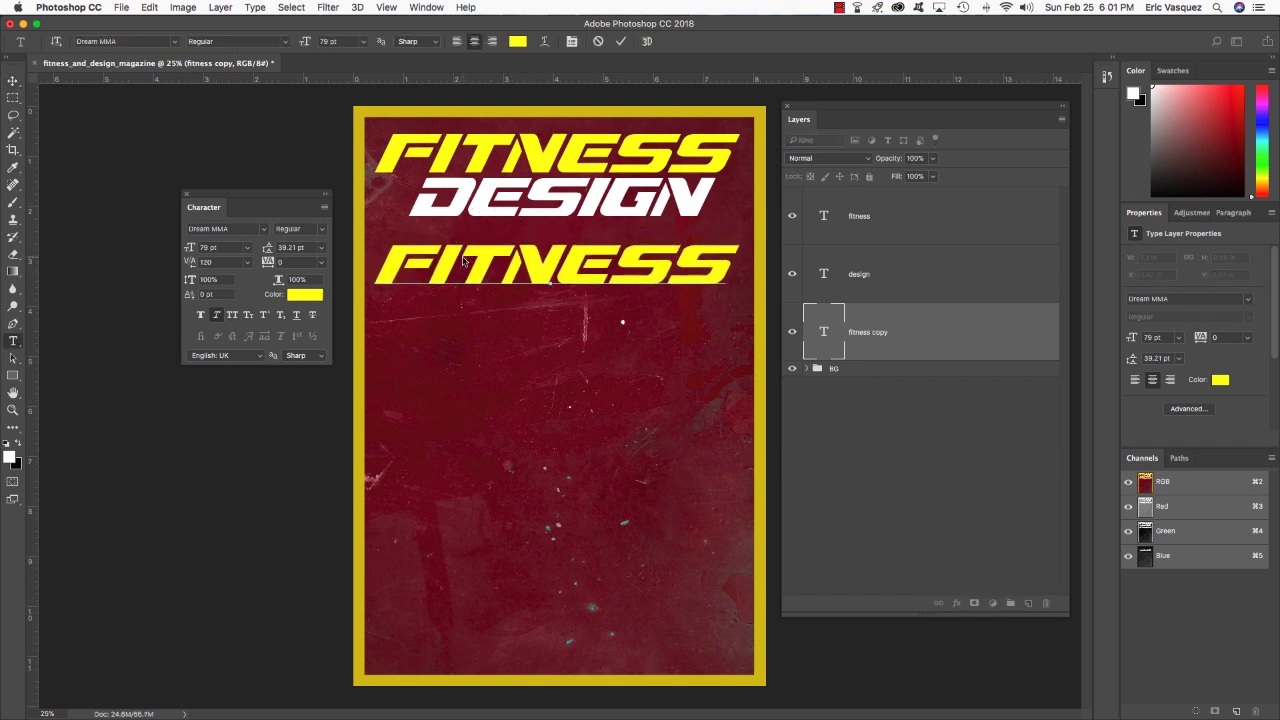
{"action": "left_click_drag", "start_coordinate": [460, 262], "coordinate": [810, 260]}
{"action": "key", "text": "BackSpace"}
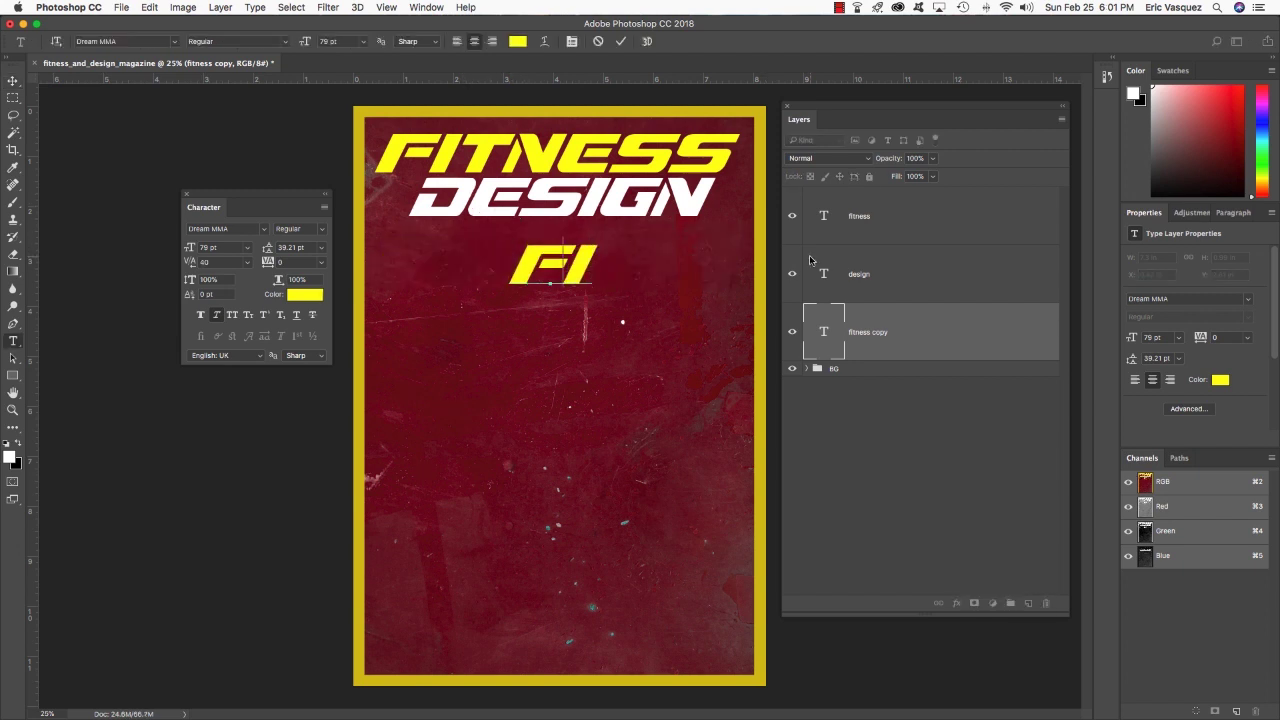
{"action": "key", "text": "Left"}
{"action": "key", "text": "BackSpace"}
{"action": "left_click", "coordinate": [13, 80]}
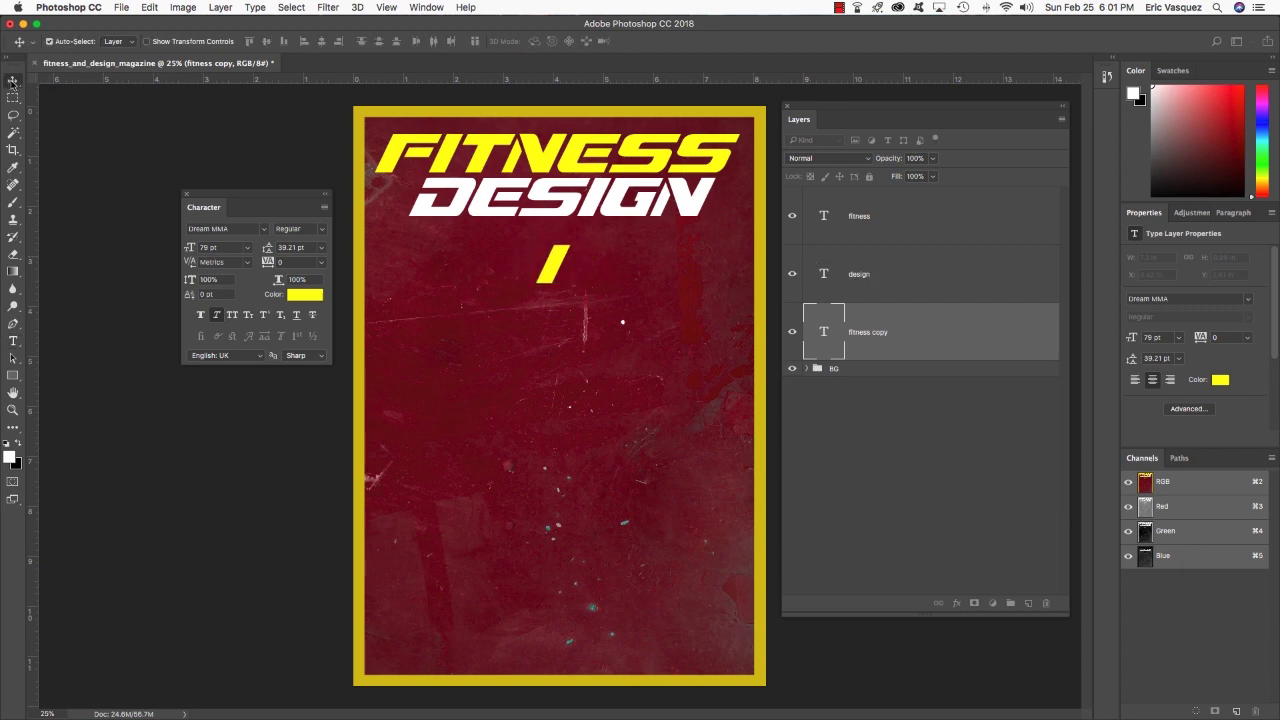
Zoom to 50% and duplicate the yellow I stroke
{"action": "key", "text": "super+equal"}
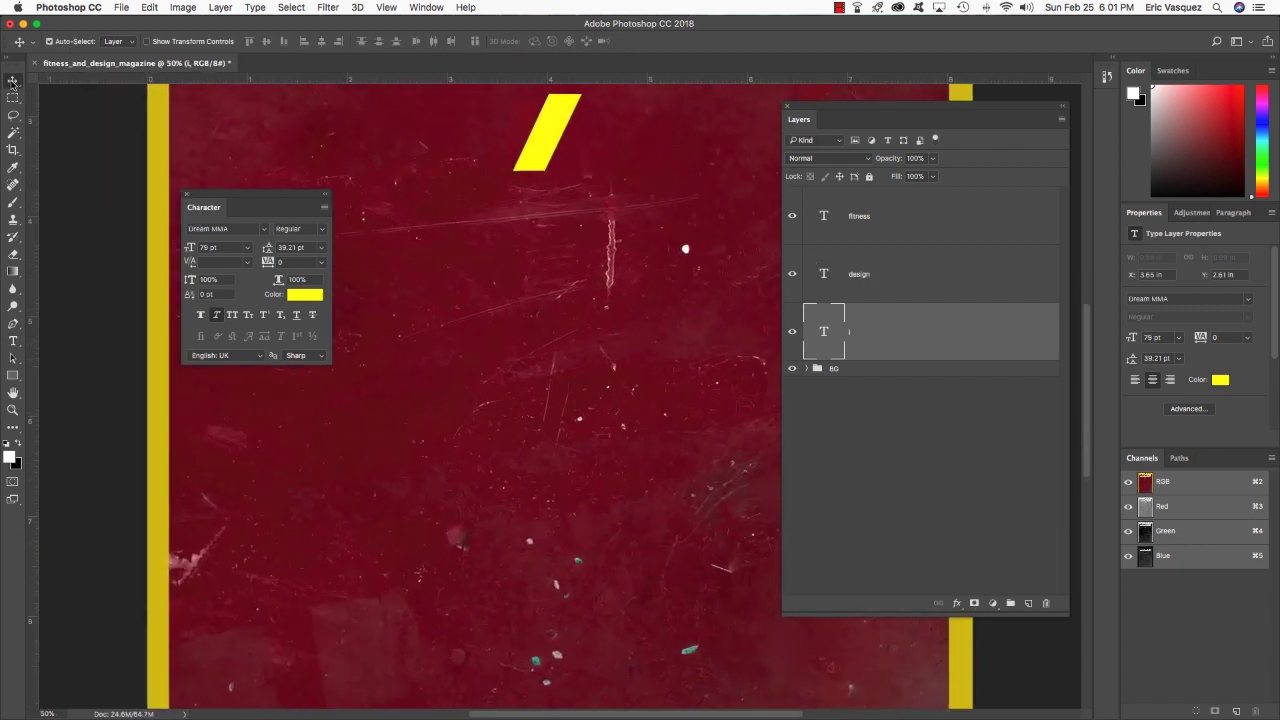
{"action": "scroll", "coordinate": [636, 363], "scroll_direction": "up", "scroll_amount": 5}
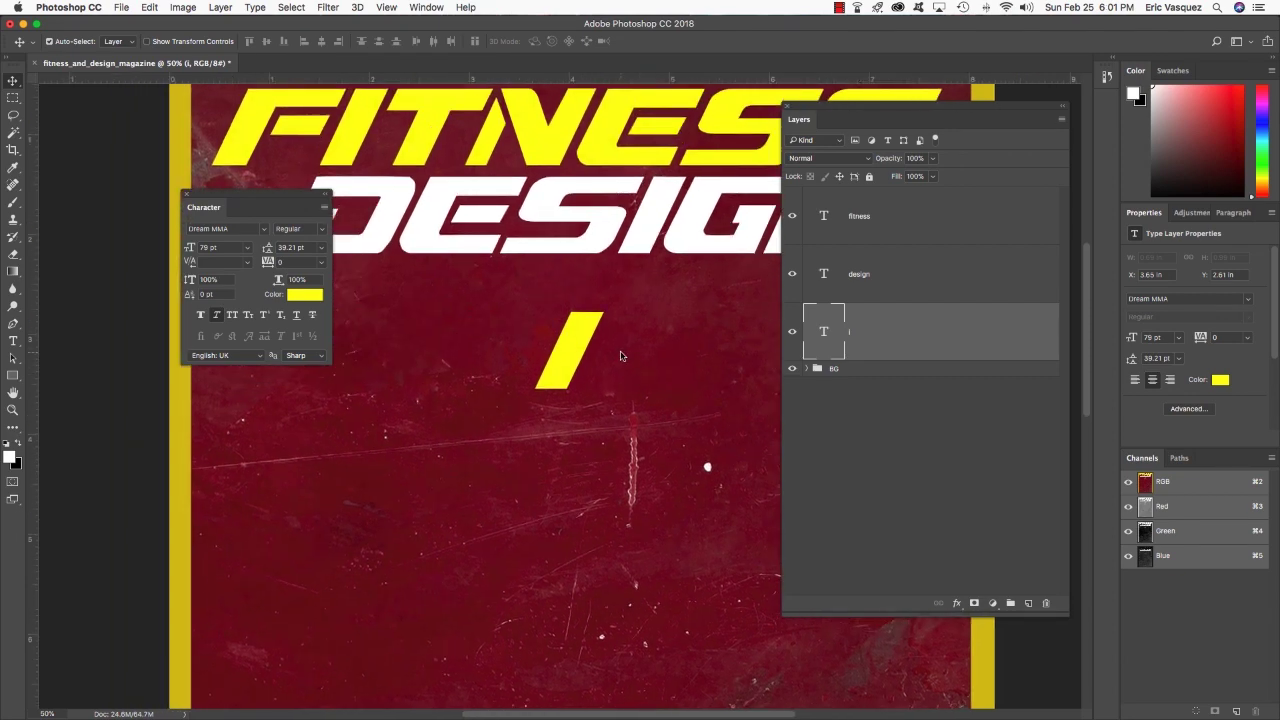
{"action": "left_click", "coordinate": [620, 355], "text": "alt"}
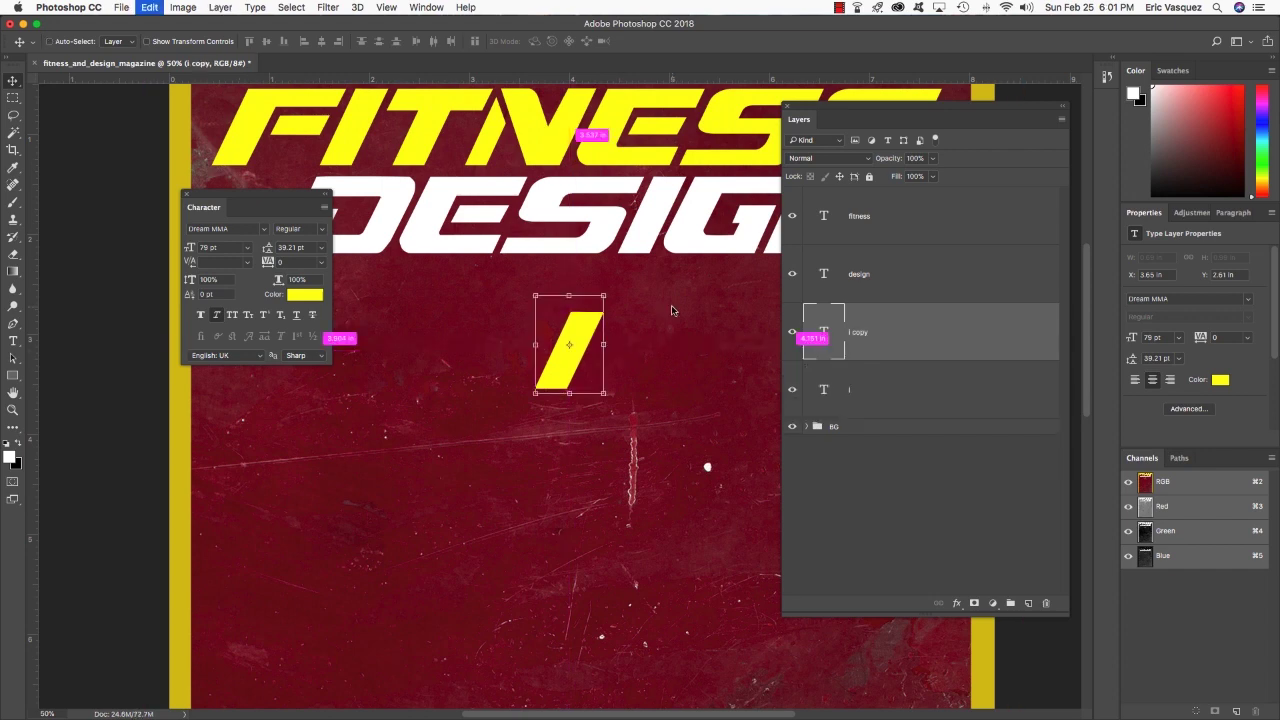
Rotate the copied stroke so it crosses the original I
{"action": "key", "text": "super+t"}
{"action": "left_click_drag", "start_coordinate": [651, 290], "coordinate": [616, 370]}
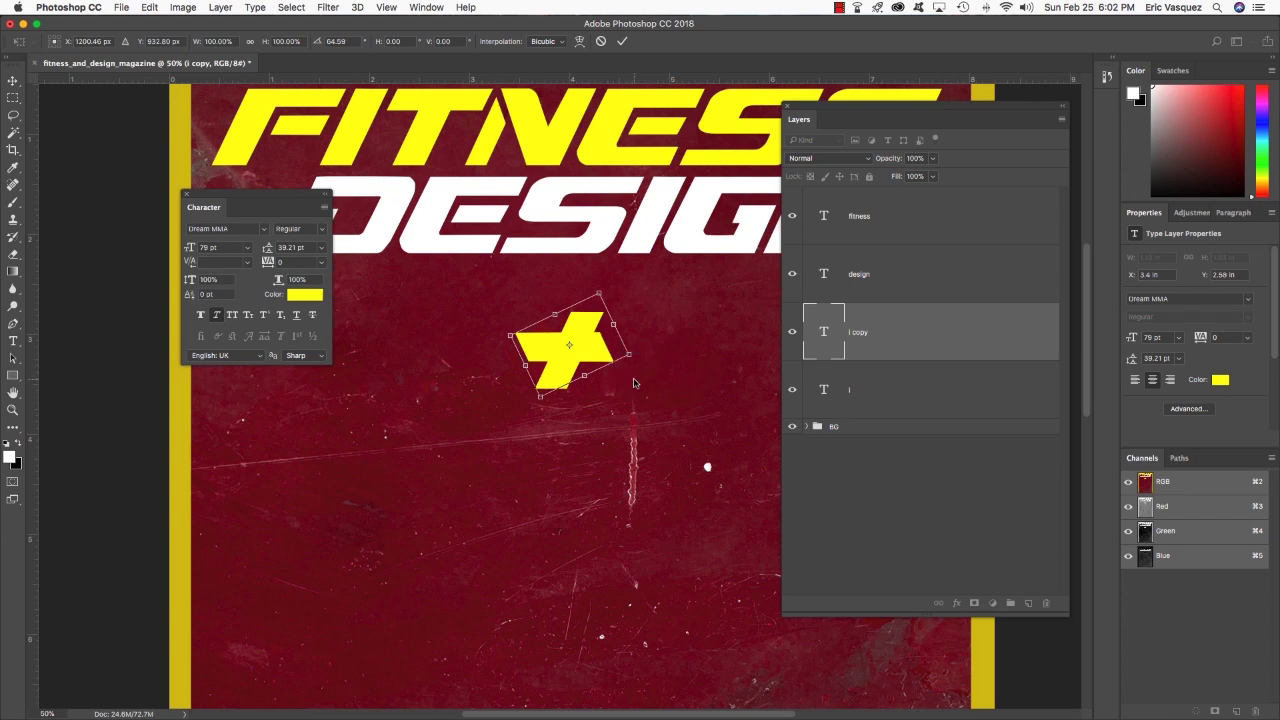
{"action": "key", "text": "Return"}
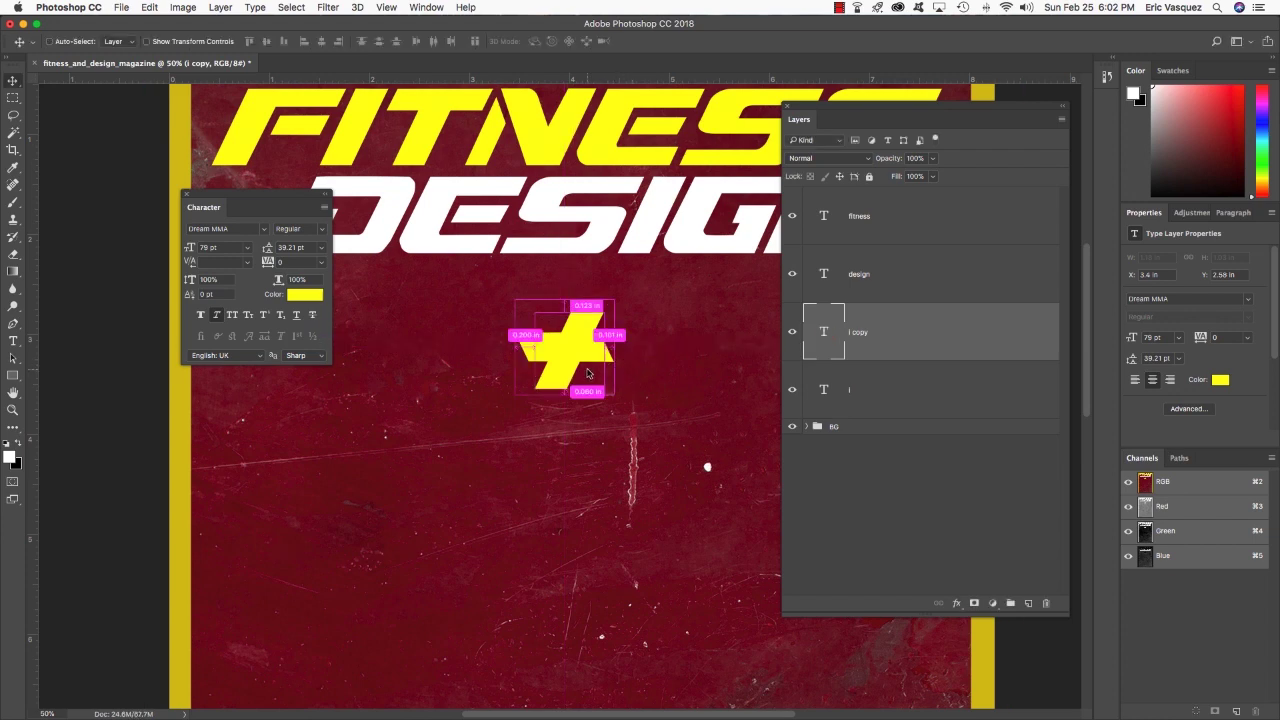
Flip the rotated stroke horizontally to complete the plus, then duplicate the layer
{"action": "key", "text": "ctrl+t"}
{"action": "scroll", "coordinate": [598, 350], "scroll_direction": "right", "scroll_amount": 1}
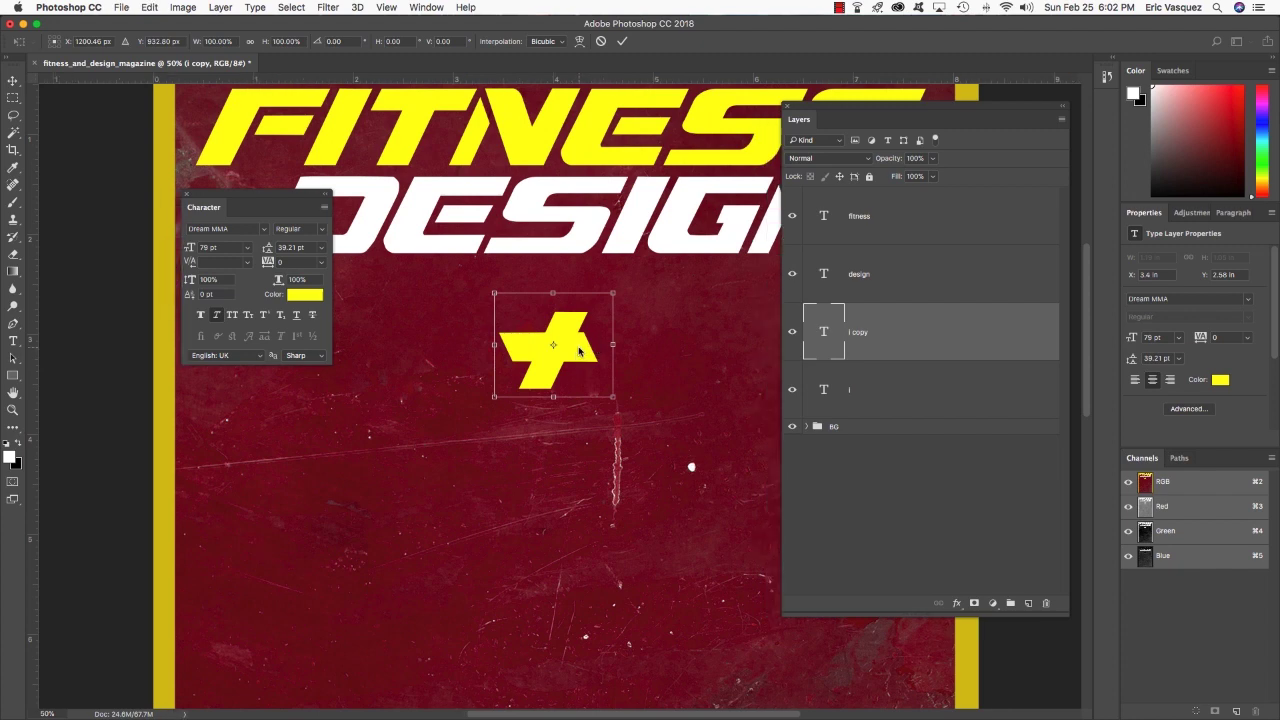
{"action": "right_click", "coordinate": [580, 347]}
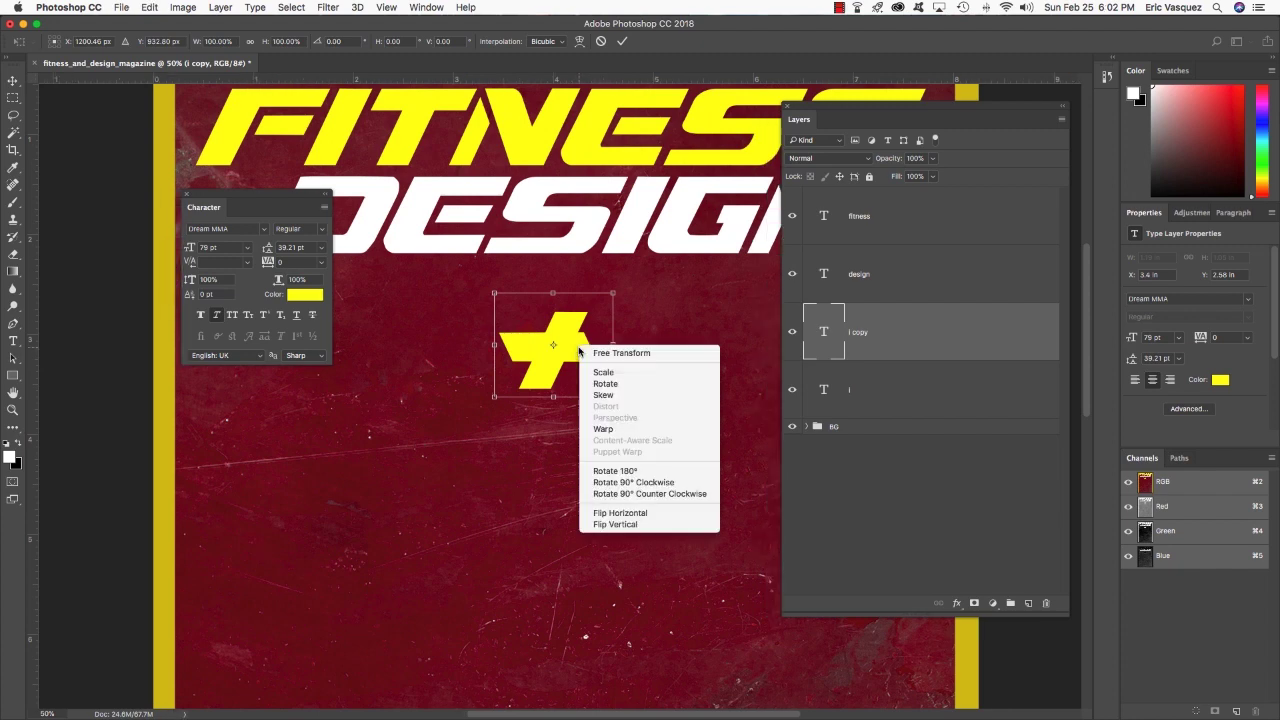
{"action": "left_click", "coordinate": [639, 516]}
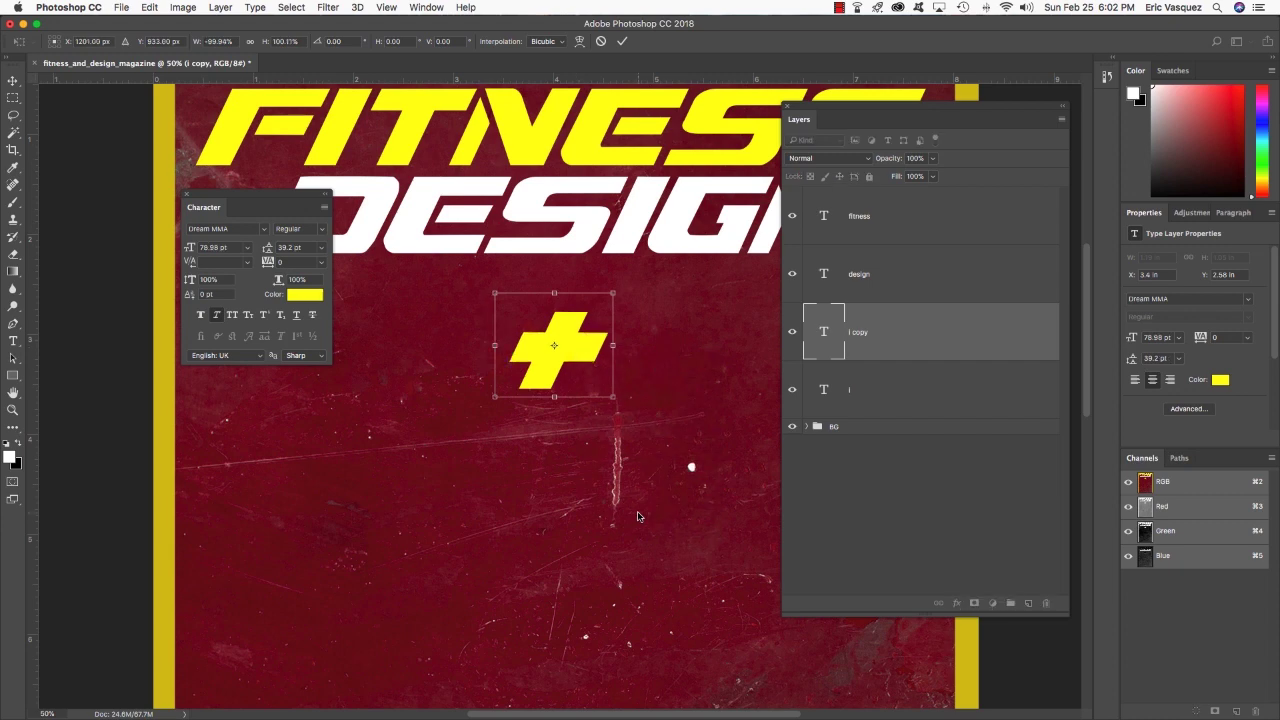
{"action": "key", "text": "Return"}
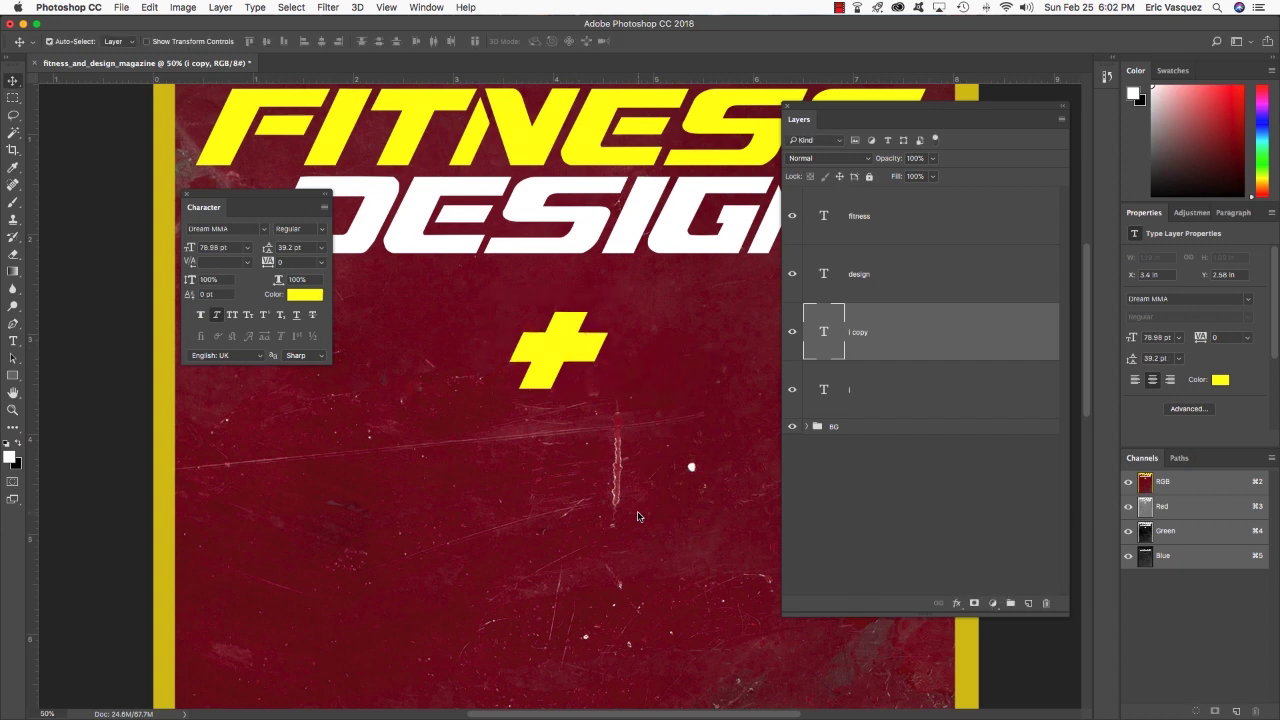
{"action": "key", "text": "super+j"}
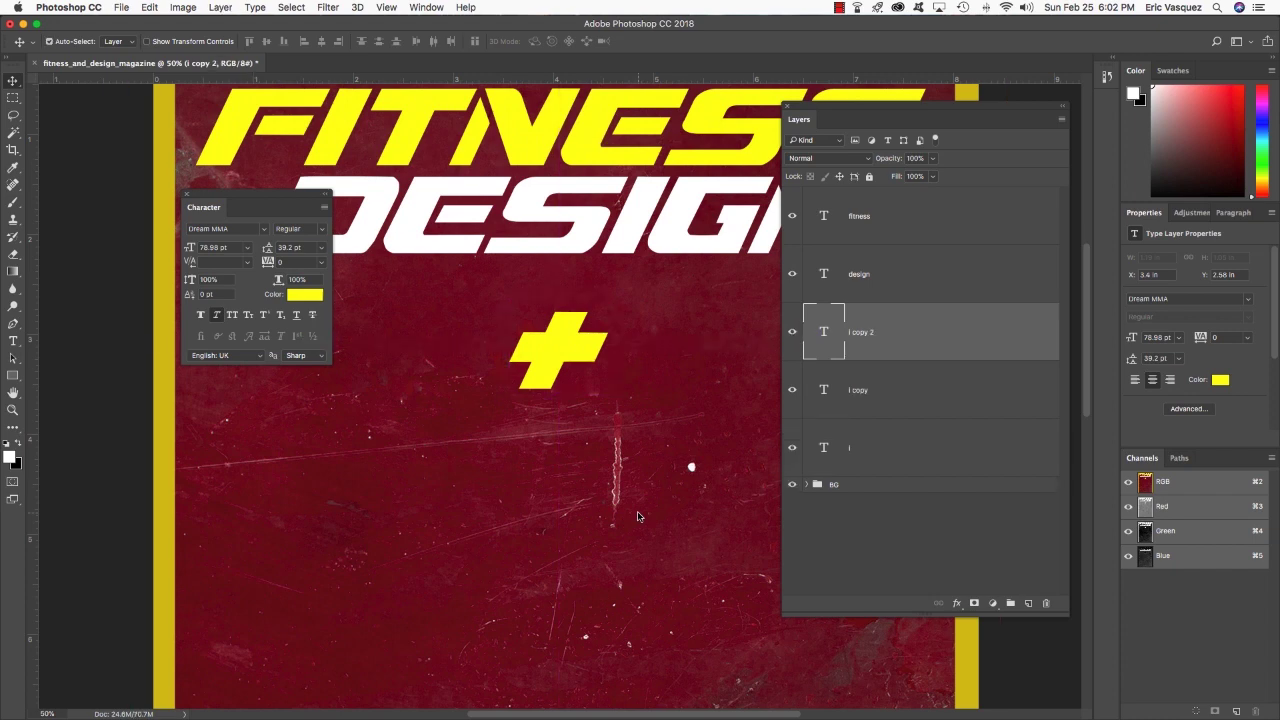
Select the three stroke layers and merge them into one plus layer
{"action": "key", "text": "Left"}
{"action": "key", "text": "Left"}
{"action": "key", "text": "Left"}
{"action": "key", "text": "Left"}
{"action": "key", "text": "Left"}
{"action": "key", "text": "Left"}
{"action": "key", "text": "Left"}
{"action": "key", "text": "Left"}
{"action": "key", "text": "Left"}
{"action": "key", "text": "Left"}
{"action": "key", "text": "Left"}
{"action": "key", "text": "Left"}
{"action": "key", "text": "Left"}
{"action": "key", "text": "Left"}
{"action": "key", "text": "Left"}
{"action": "key", "text": "Left"}
{"action": "key", "text": "Left"}
{"action": "key", "text": "Left"}
{"action": "key", "text": "Left"}
{"action": "key", "text": "Left"}
{"action": "key", "text": "Left"}
{"action": "key", "text": "Right"}
{"action": "key", "text": "Right"}
{"action": "left_click", "coordinate": [885, 454], "text": "shift"}
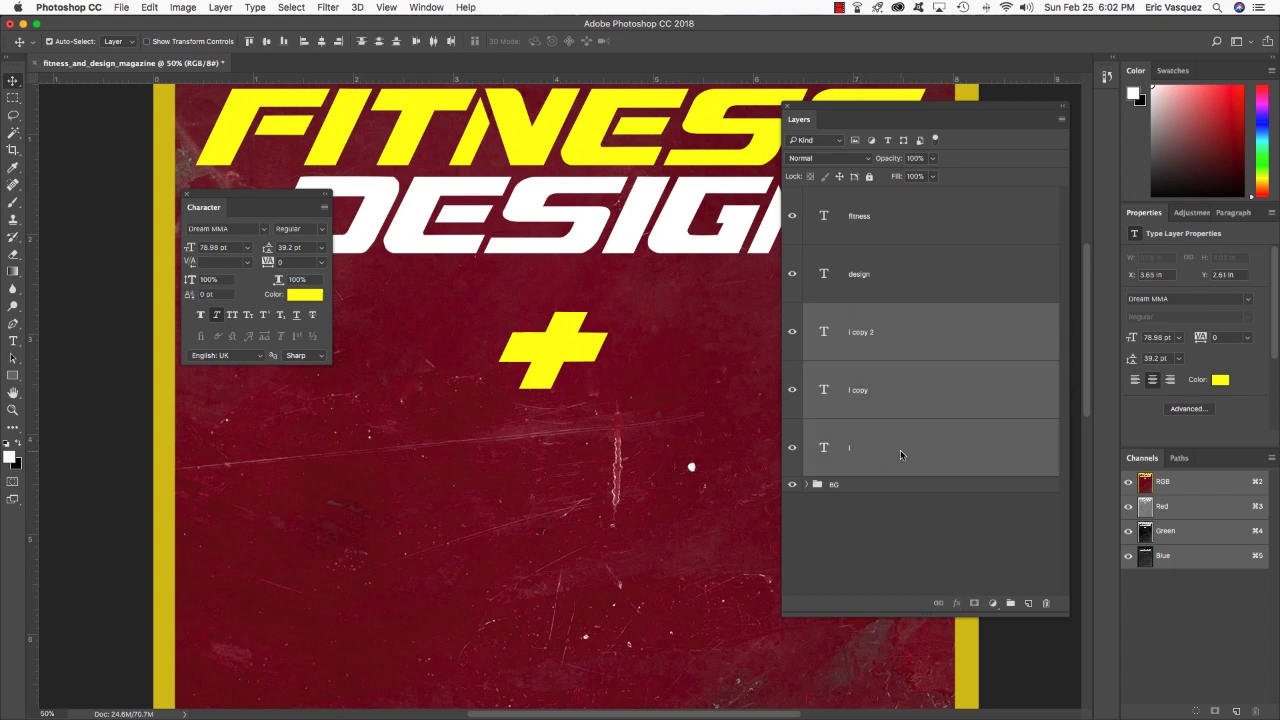
{"action": "key", "text": "super+e"}
Move the plus beside DESIGN, shrink it to about 78%, and nudge it into place
{"action": "scroll", "coordinate": [483, 324], "scroll_direction": "up", "scroll_amount": 3}
{"action": "scroll", "coordinate": [483, 324], "scroll_direction": "left", "scroll_amount": 3}
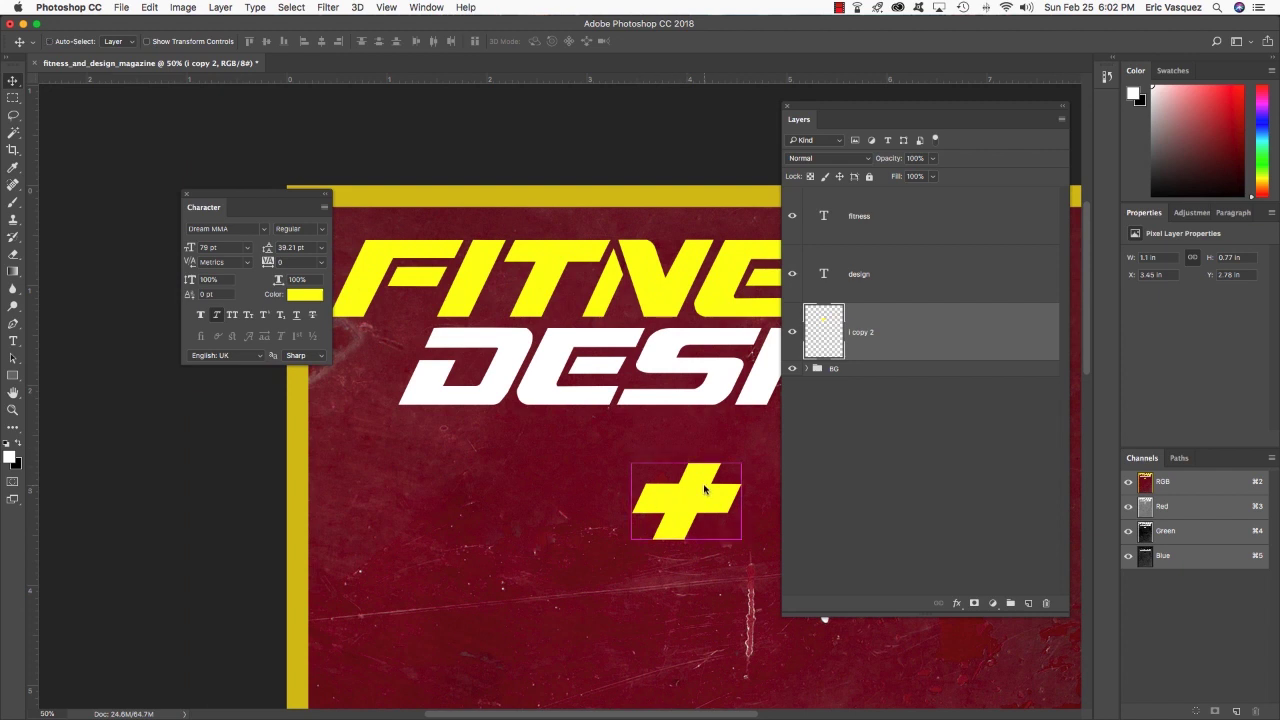
{"action": "key", "text": "super+t"}
{"action": "left_click_drag", "start_coordinate": [684, 499], "coordinate": [400, 360]}
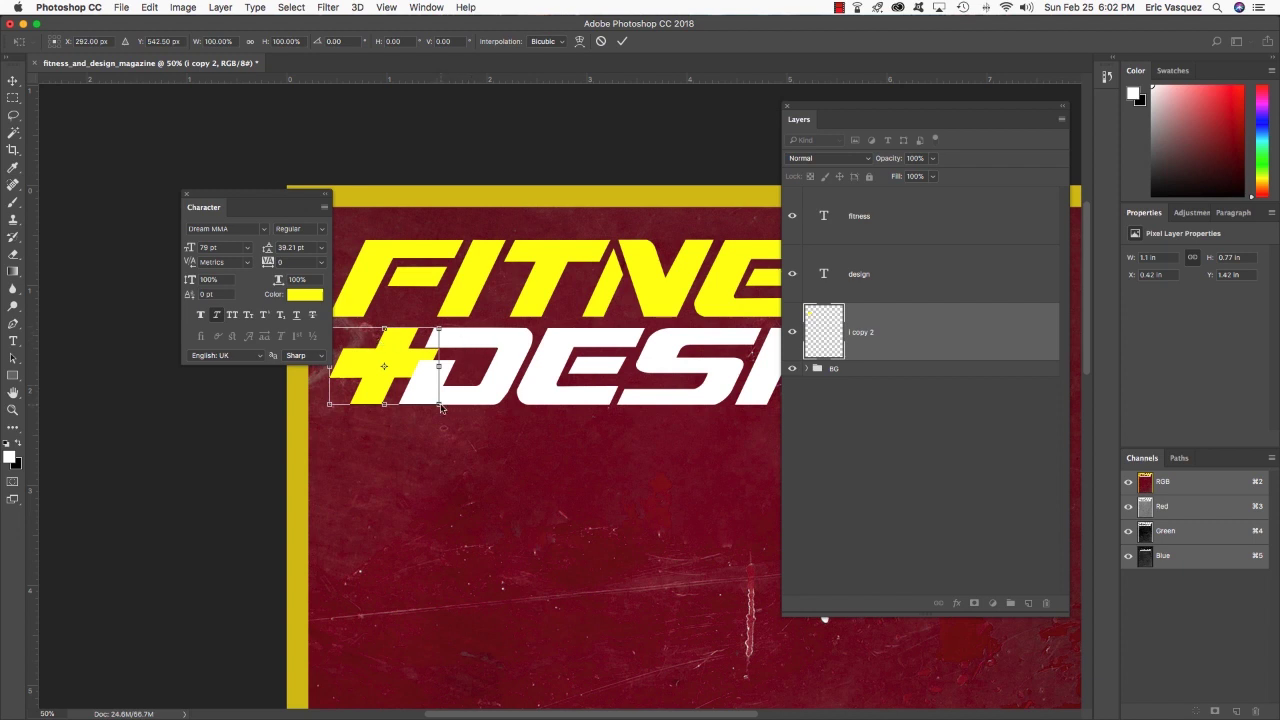
{"action": "left_click_drag", "start_coordinate": [441, 406], "coordinate": [422, 378]}
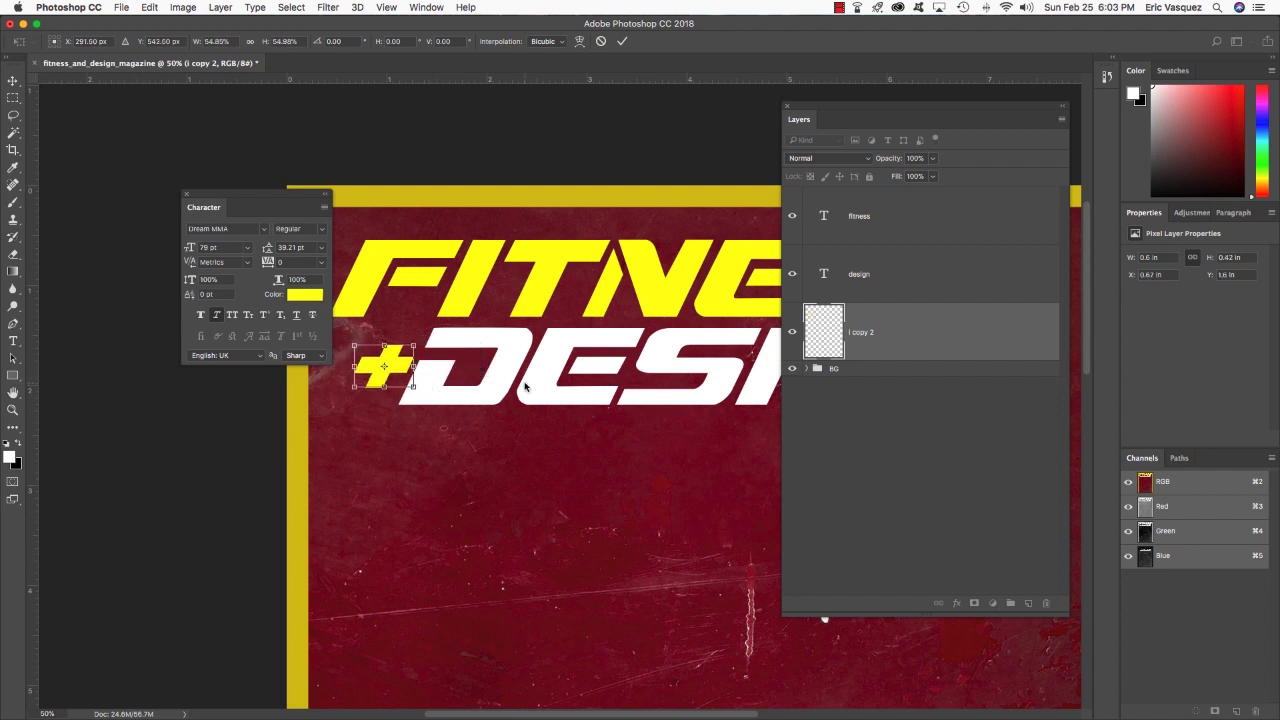
{"action": "key", "text": "Return"}
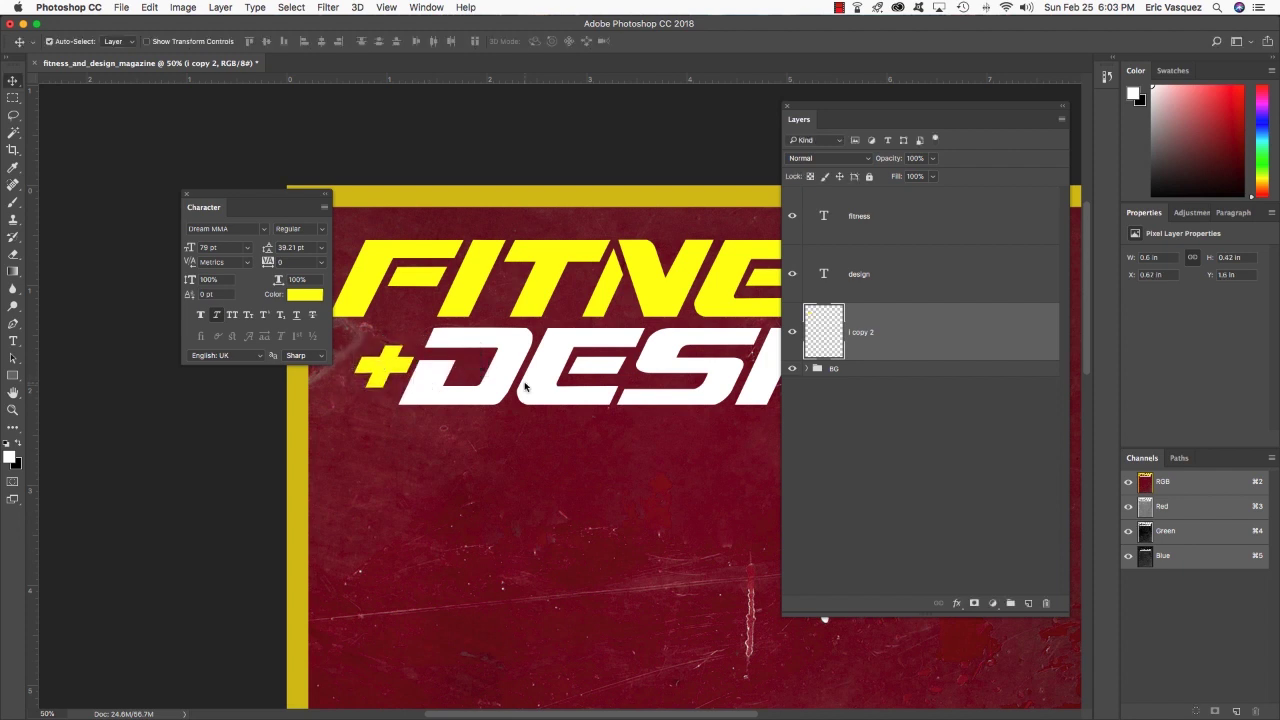
{"action": "key", "text": "Down"}
{"action": "key", "text": "Down"}
{"action": "key", "text": "Down"}
{"action": "key", "text": "Left"}
{"action": "key", "text": "Left"}
{"action": "key", "text": "Left"}
{"action": "key", "text": "Left"}
{"action": "key", "text": "Left"}
{"action": "key", "text": "Left"}
{"action": "key", "text": "Left"}
{"action": "key", "text": "Left"}
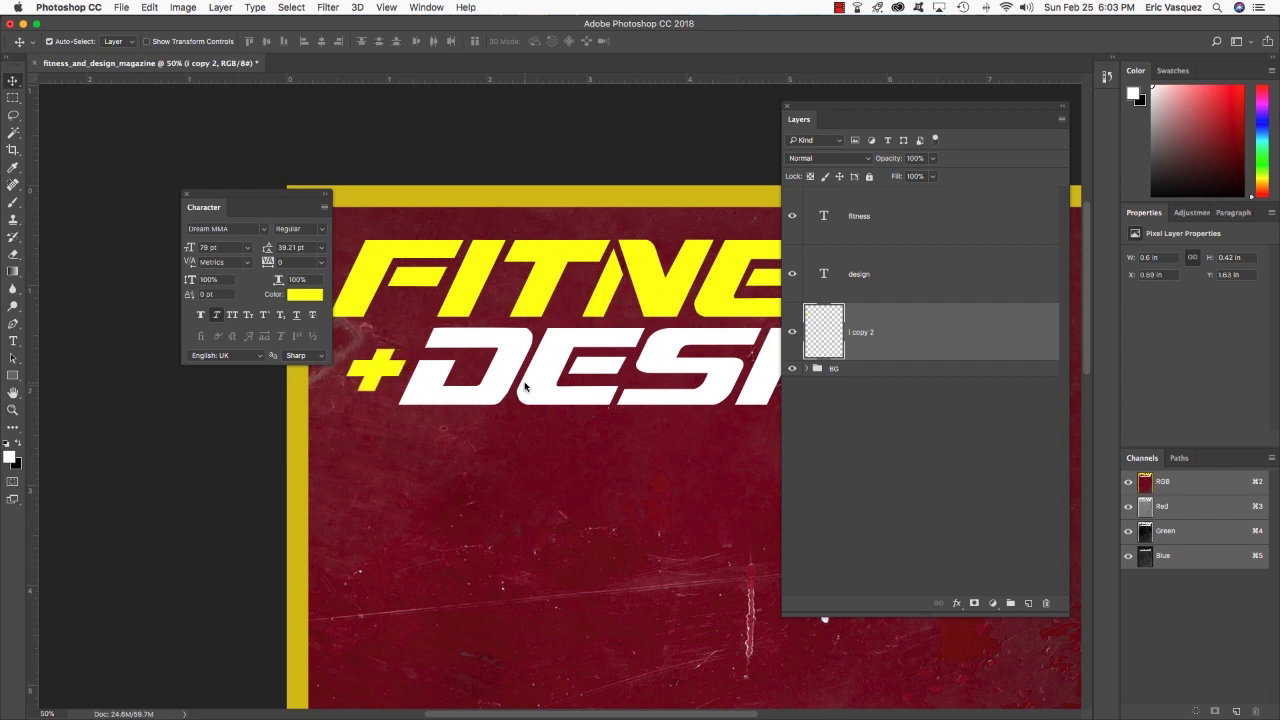
{"action": "key", "text": "Left"}
{"action": "key", "text": "Left"}
{"action": "key", "text": "Left"}
{"action": "key", "text": "Left"}
{"action": "key", "text": "Left"}
Rename the i copy 2 layer to 'plus symbol'
{"action": "double_click", "coordinate": [859, 332]}
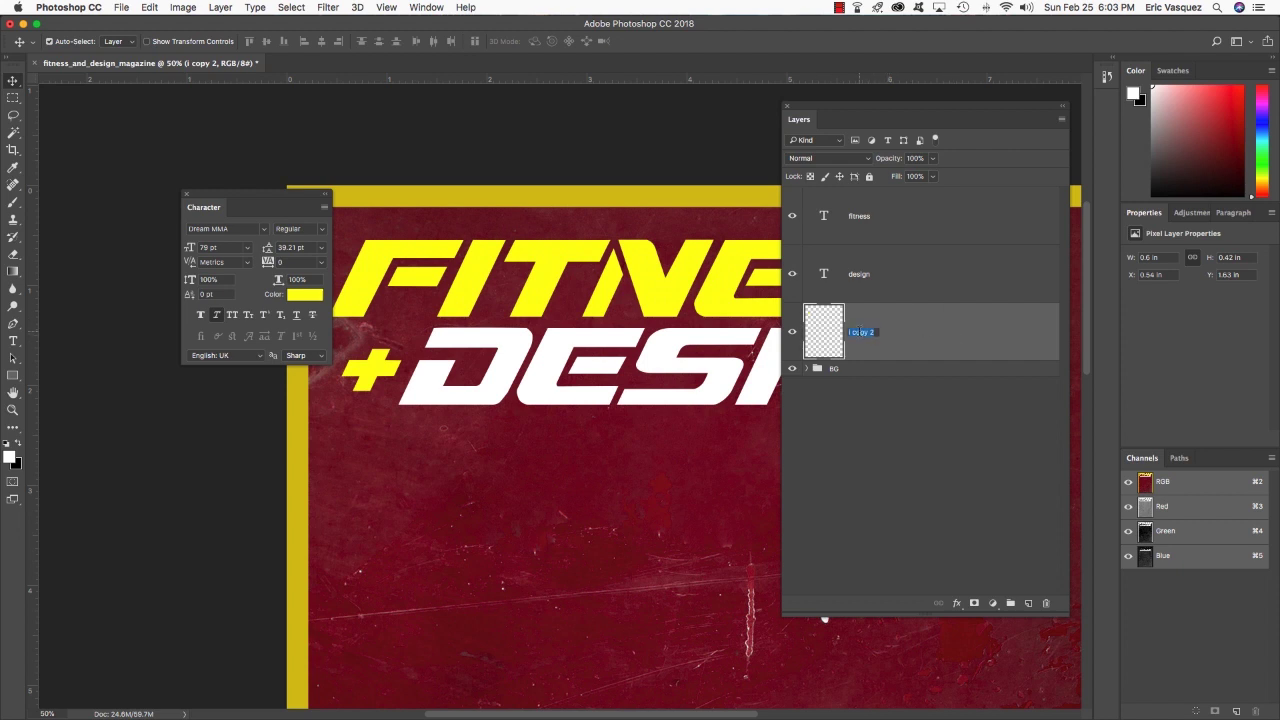
{"action": "type", "text": "plus symbol"}
{"action": "key", "text": "Return"}
Group the fitness, design and plus symbol layers into a group named TT and fit the view
{"action": "left_click", "coordinate": [850, 216], "text": "shift"}
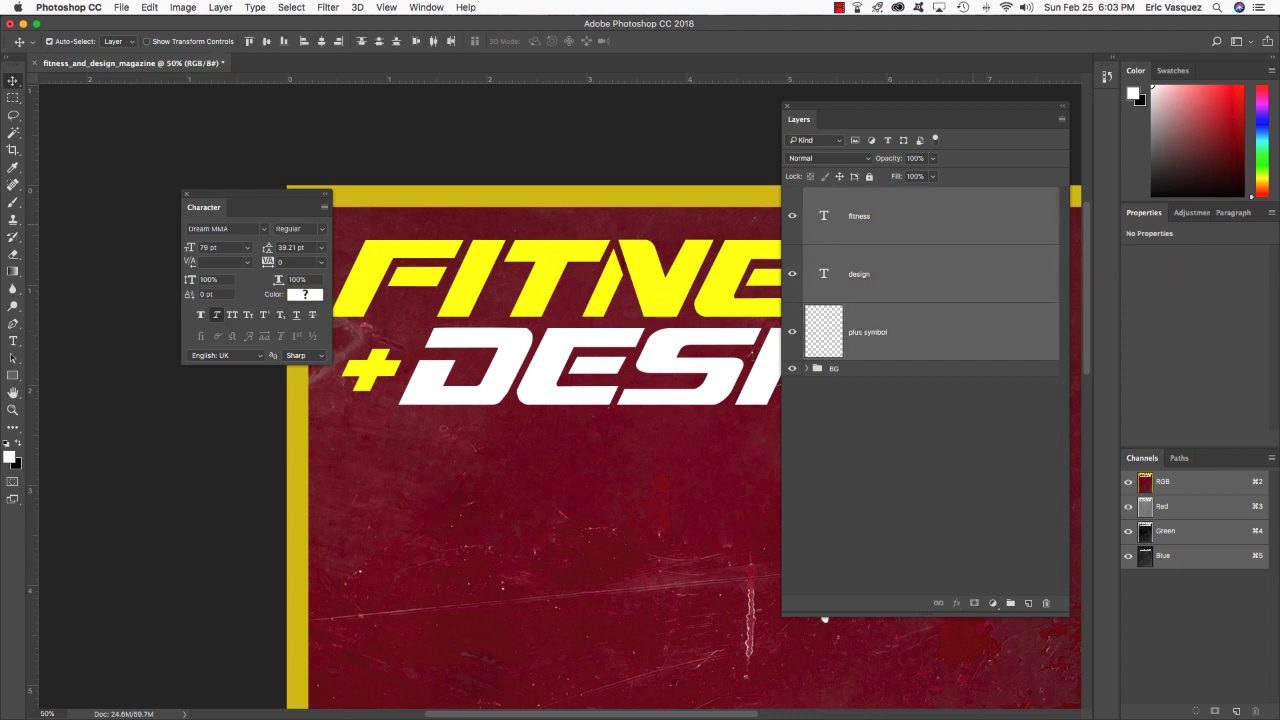
{"action": "key", "text": "super+g"}
{"action": "double_click", "coordinate": [838, 195]}
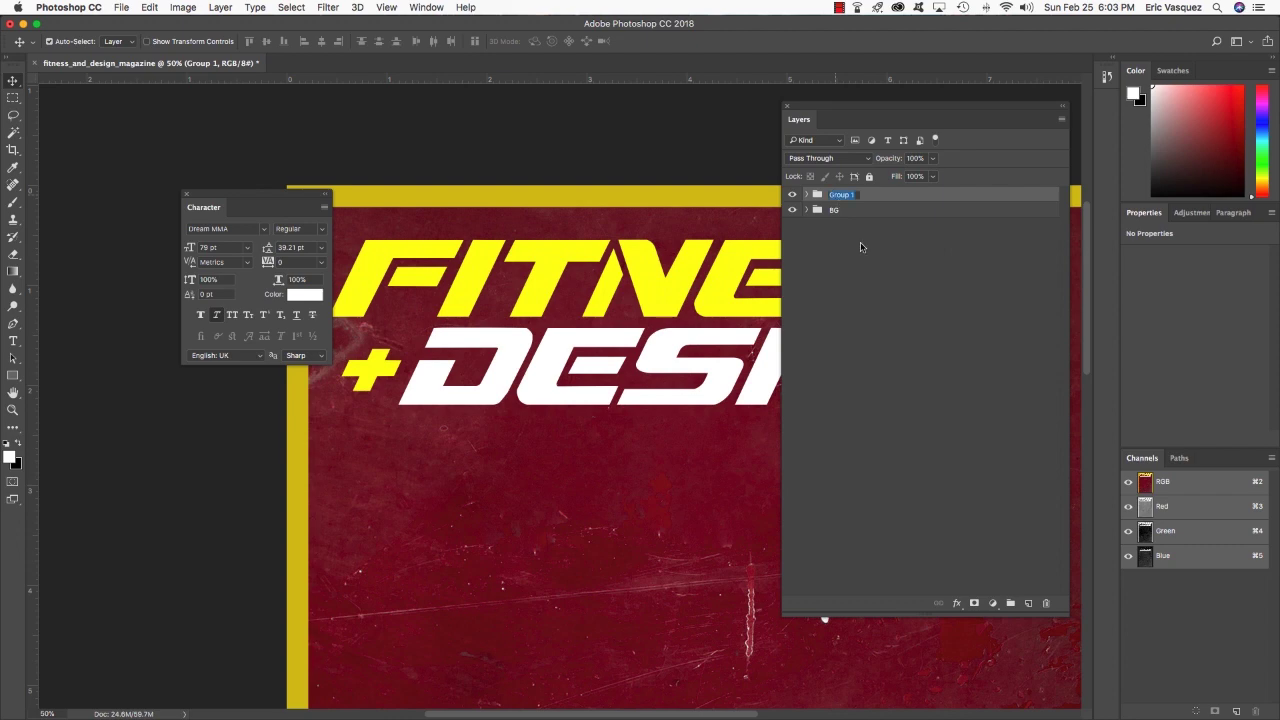
{"action": "type", "text": "TT"}
{"action": "key", "text": "Return"}
{"action": "key", "text": "super+0"}
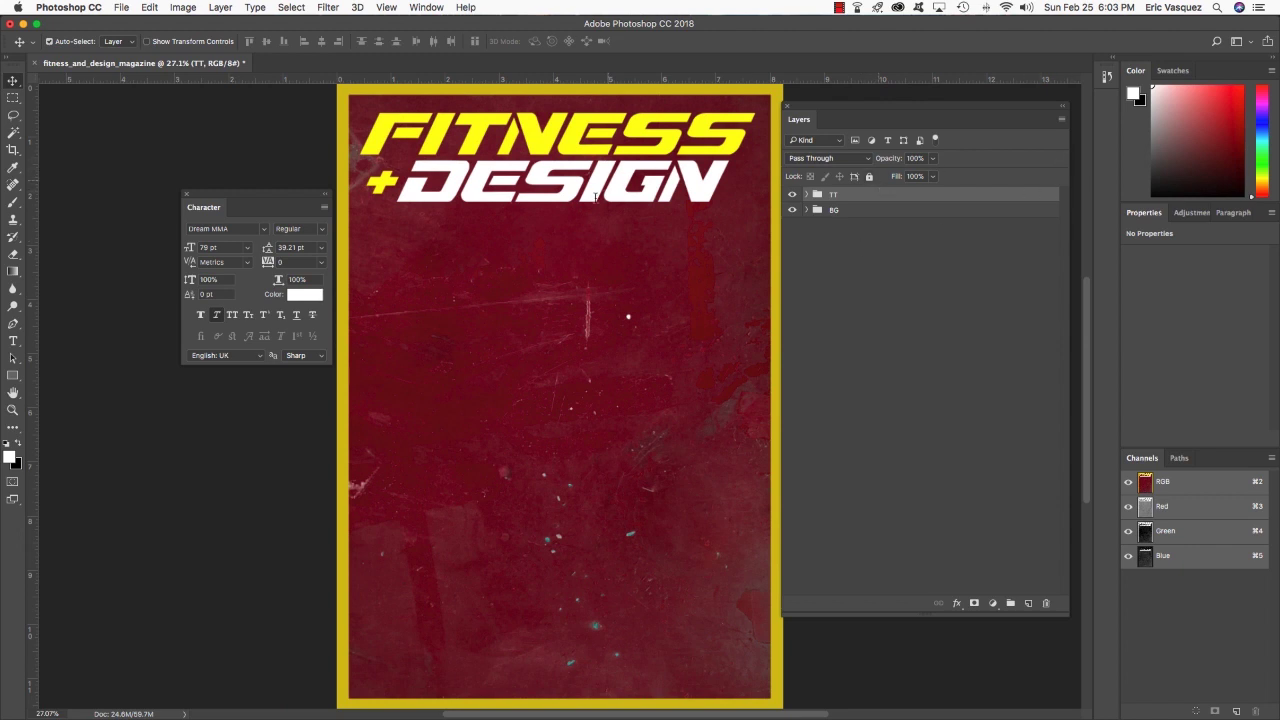
Split the TT group's Blend If Underlying Layer black slider to 26/105 and apply
{"action": "double_click", "coordinate": [1055, 196]}
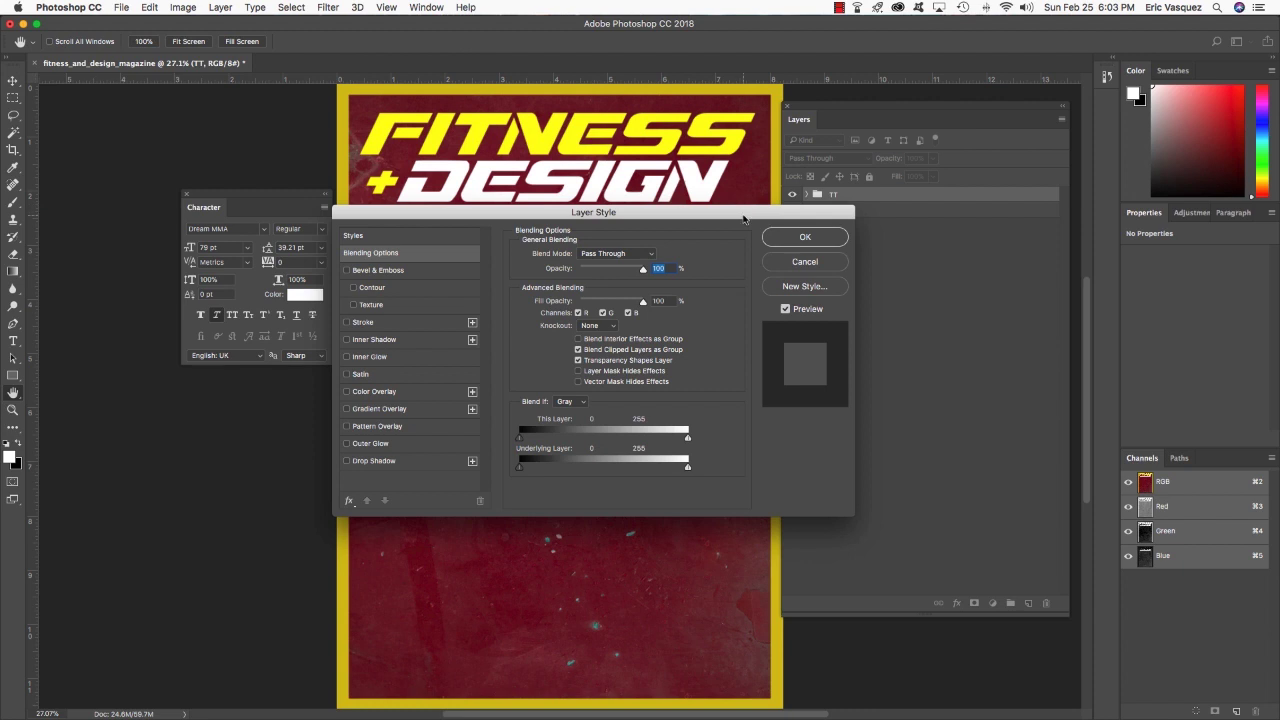
{"action": "left_click_drag", "start_coordinate": [744, 219], "coordinate": [758, 241]}
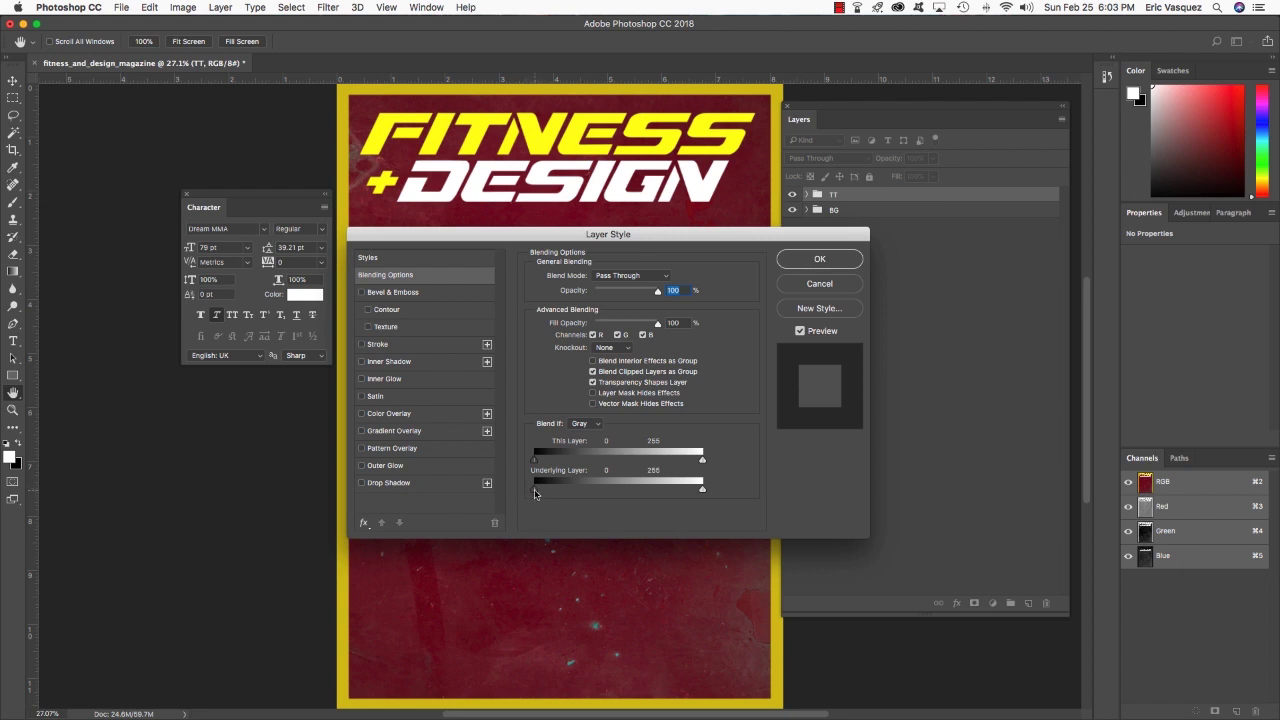
{"action": "mouse_move", "coordinate": [534, 492]}
{"action": "left_mouse_down"}
{"action": "mouse_move", "coordinate": [576, 488]}
{"action": "mouse_move", "coordinate": [527, 493]}
{"action": "left_mouse_up"}
{"action": "key", "text": "alt"}
{"action": "left_click_drag", "start_coordinate": [539, 494], "coordinate": [603, 494]}
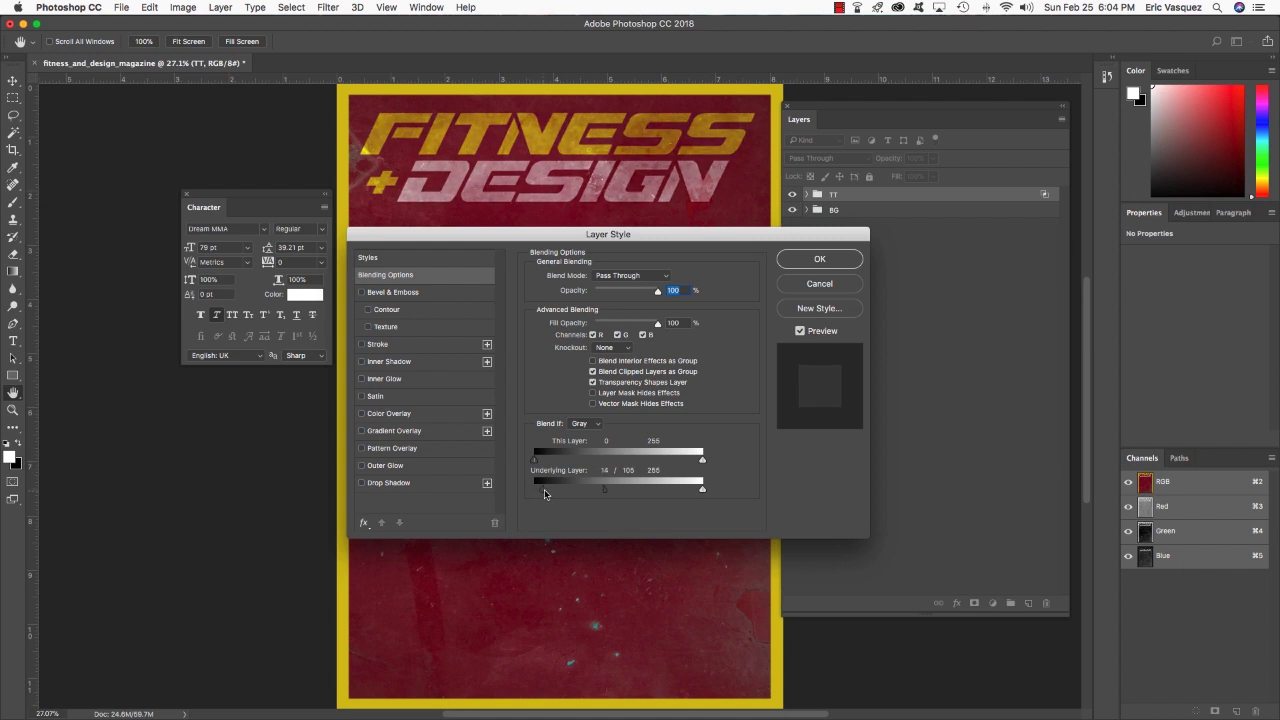
{"action": "left_click_drag", "start_coordinate": [544, 489], "coordinate": [548, 489]}
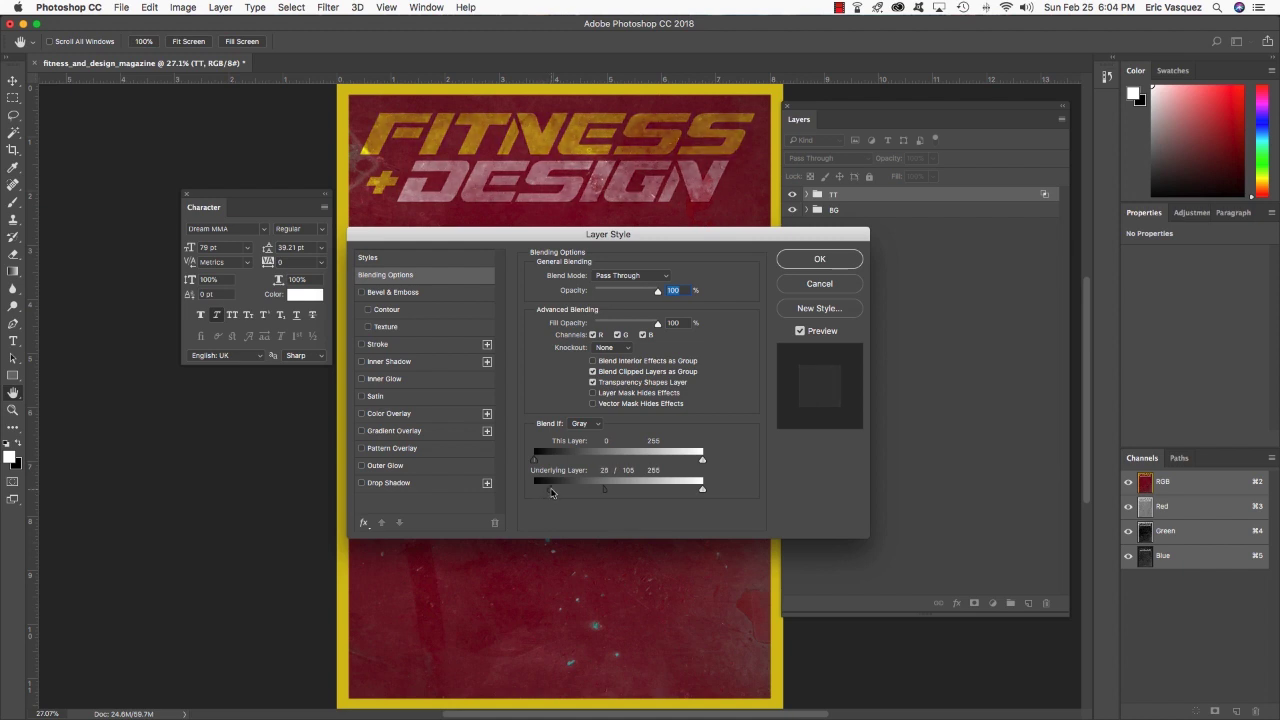
{"action": "left_click", "coordinate": [820, 258]}
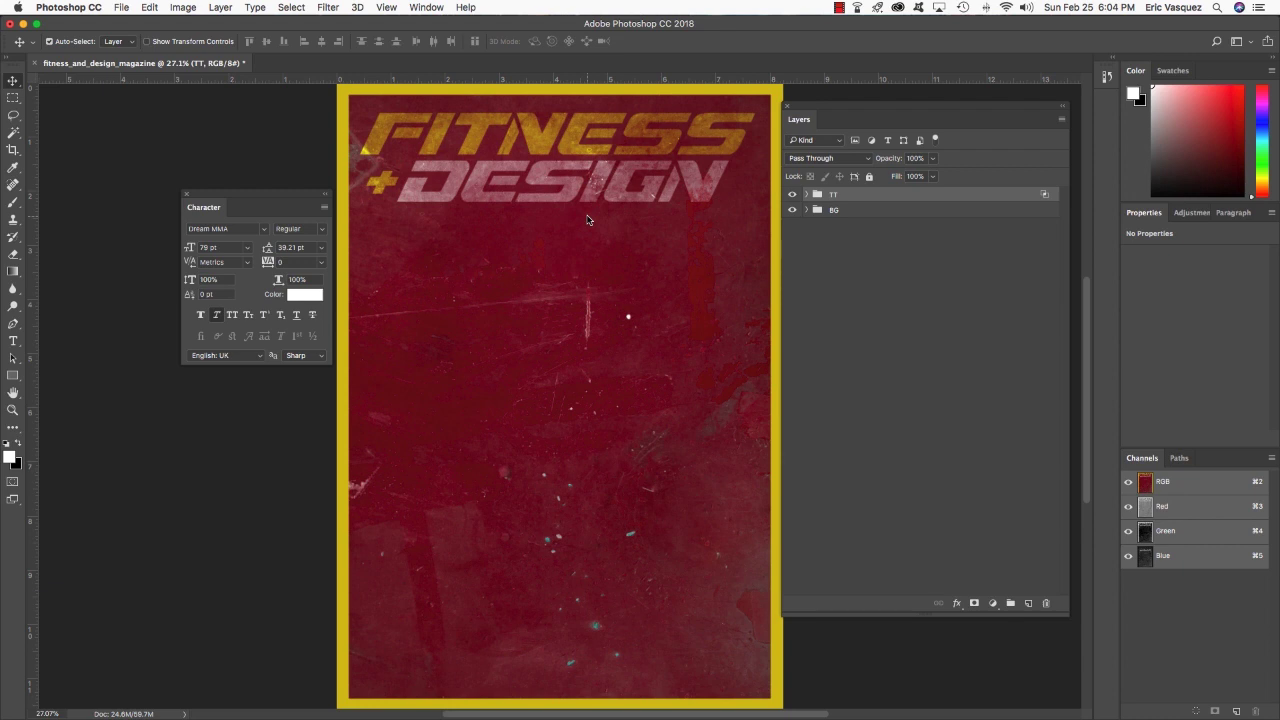
Duplicate the TT group and set the copy's opacity to 50%
{"action": "key", "text": "super+j"}
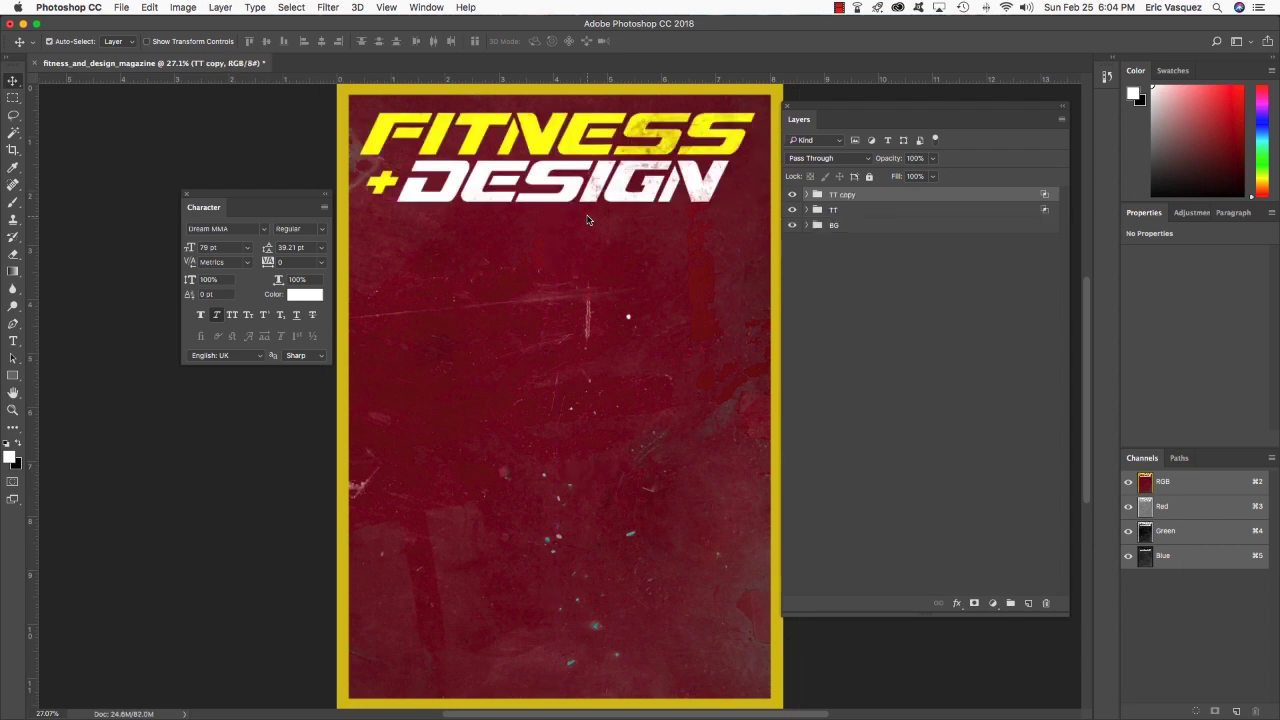
{"action": "key", "text": "5"}
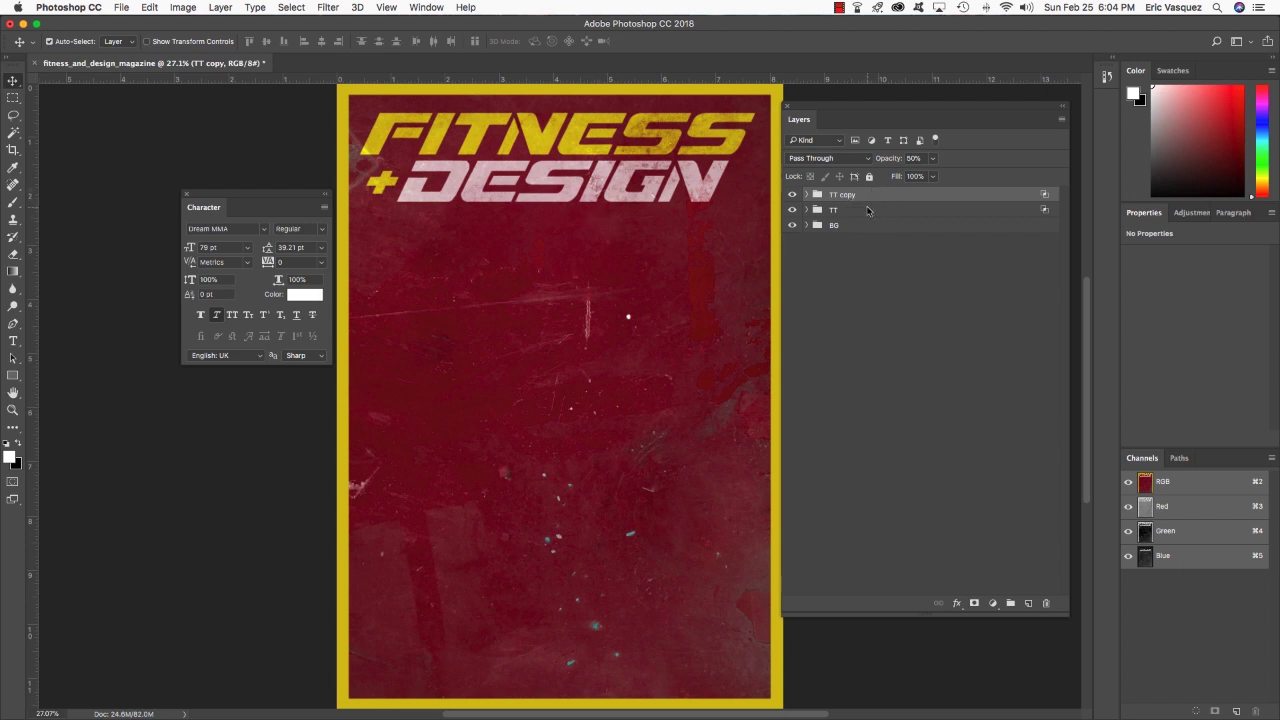
{"action": "left_click", "coordinate": [868, 210]}
{"action": "left_click", "coordinate": [870, 196]}
Group TT and TT copy together into a new group named TT
{"action": "left_click", "coordinate": [888, 212], "text": "shift"}
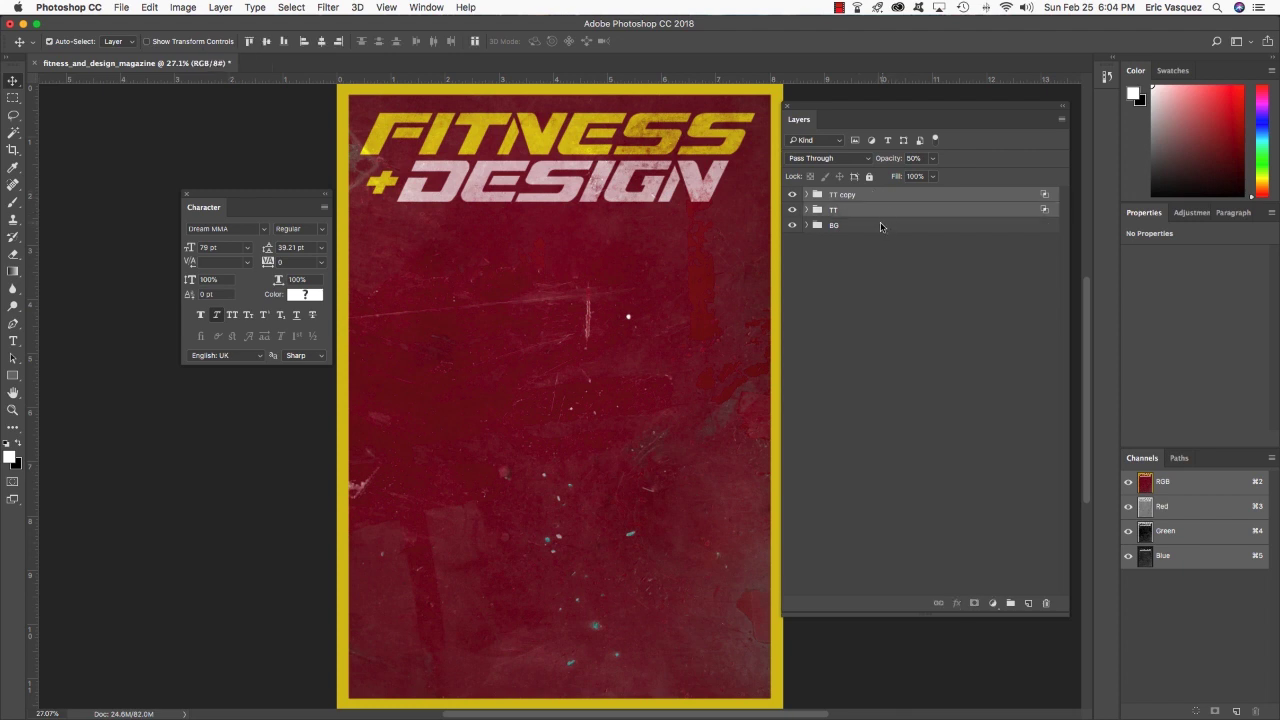
{"action": "key", "text": "super+g"}
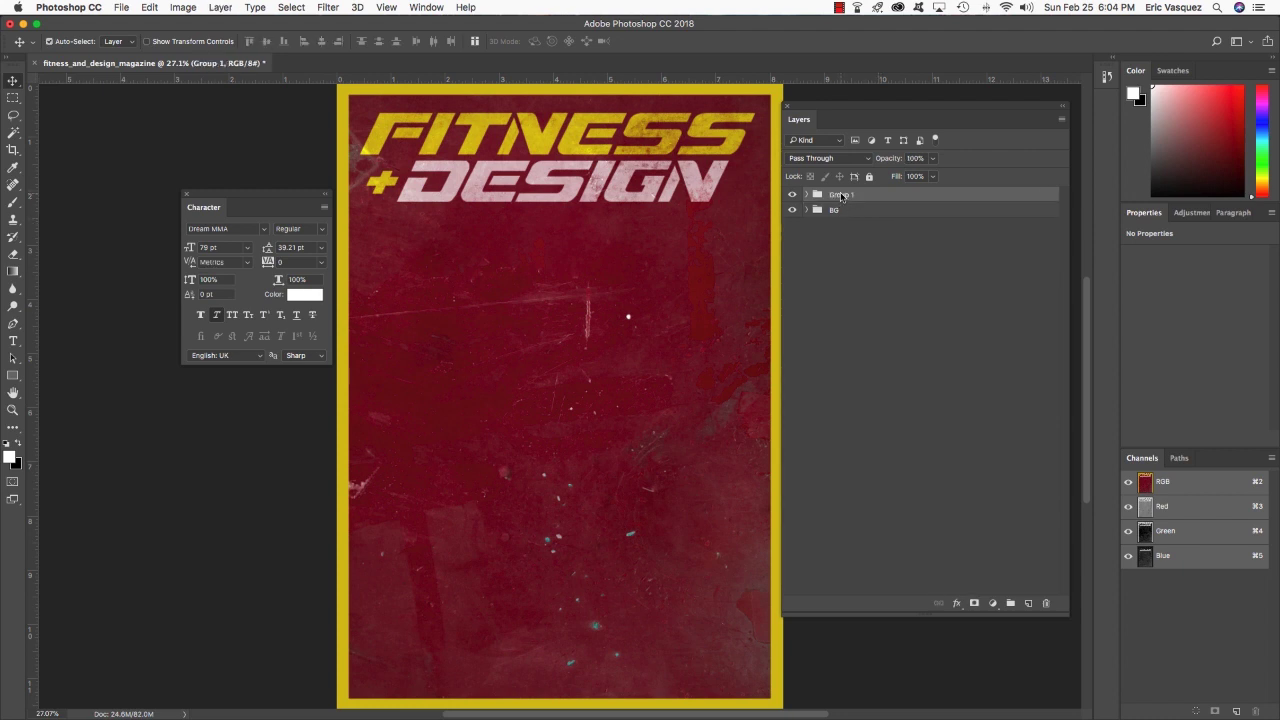
{"action": "double_click", "coordinate": [841, 195]}
{"action": "type", "text": "TT"}
{"action": "key", "text": "Return"}
{"action": "left_click", "coordinate": [121, 7]}
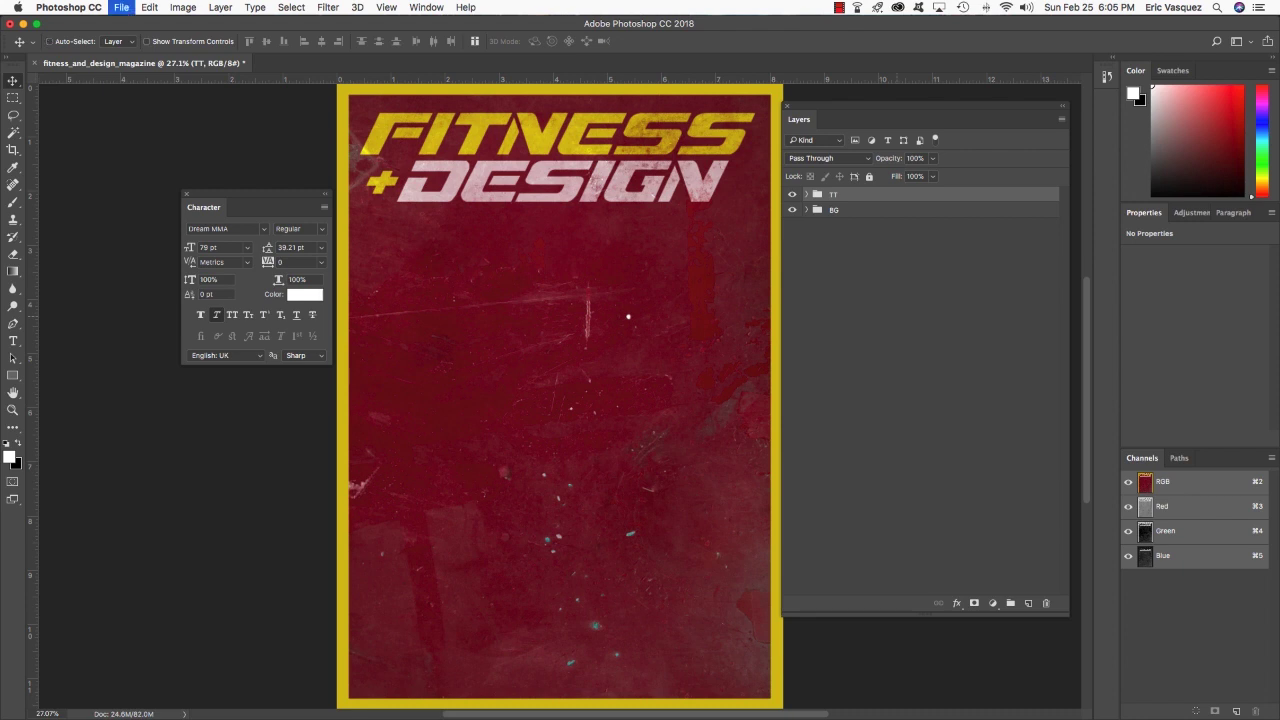
Open ski glasses 3.psd, copy its goggles group onto the cover, and close it
{"action": "left_click", "coordinate": [171, 194]}
{"action": "left_click", "coordinate": [181, 180]}
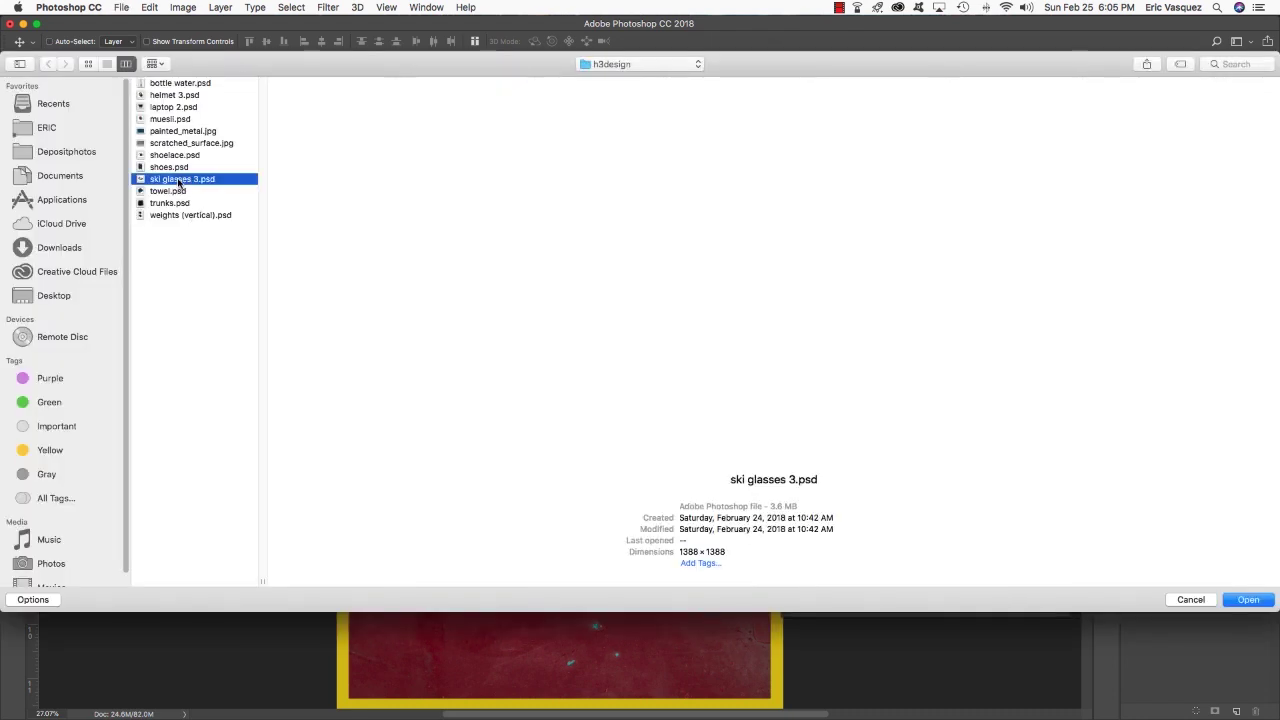
{"action": "left_click", "coordinate": [1256, 599]}
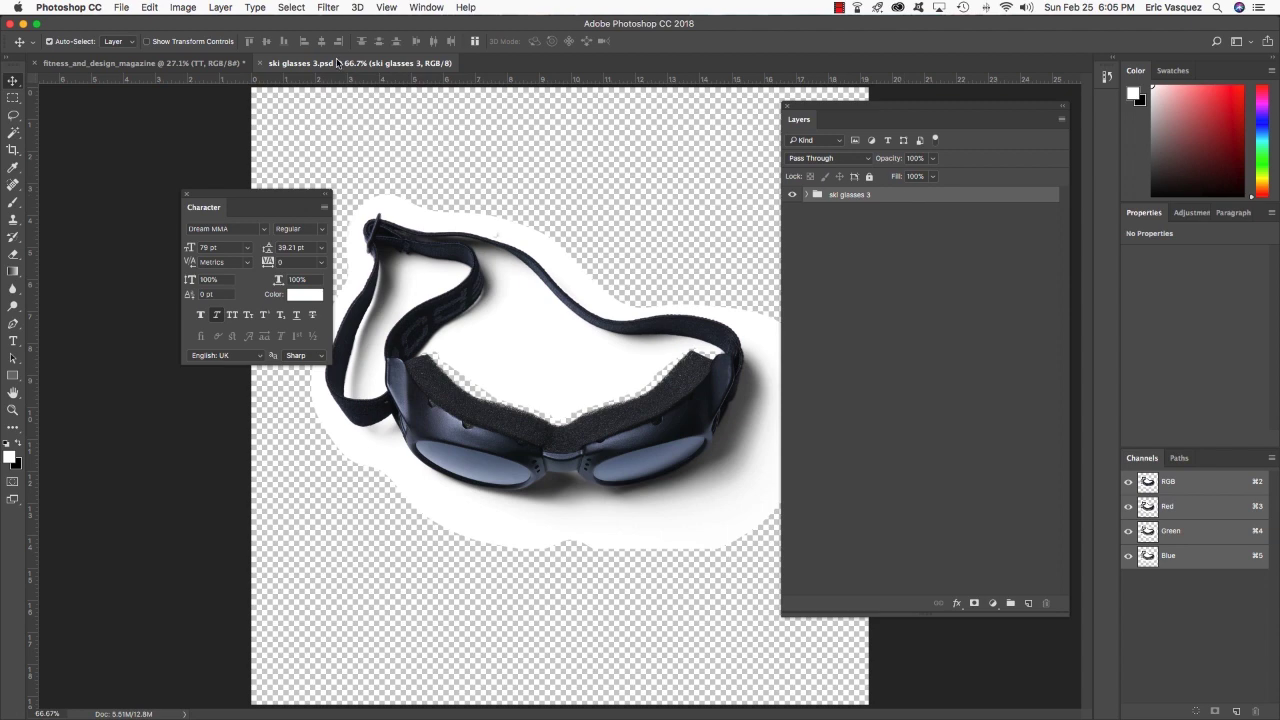
{"action": "left_click_drag", "start_coordinate": [340, 63], "coordinate": [636, 398]}
{"action": "left_click_drag", "start_coordinate": [872, 192], "coordinate": [488, 350]}
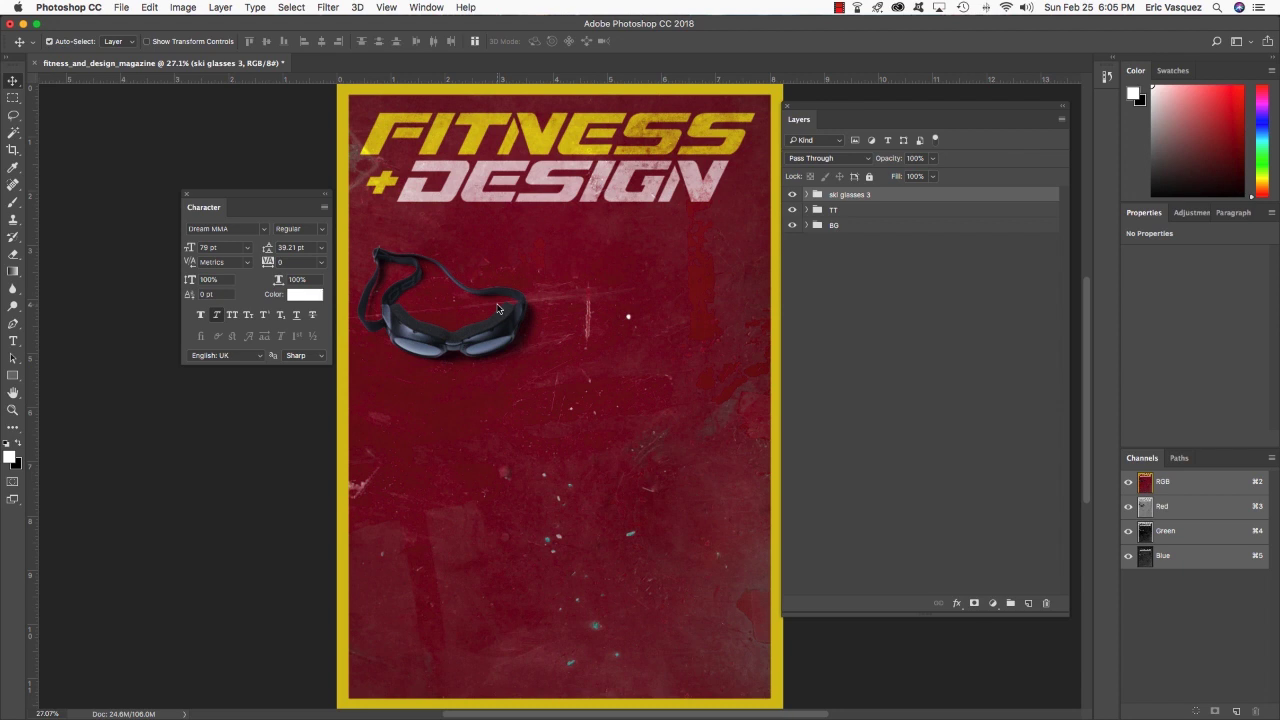
{"action": "key", "text": "ctrl+Tab"}
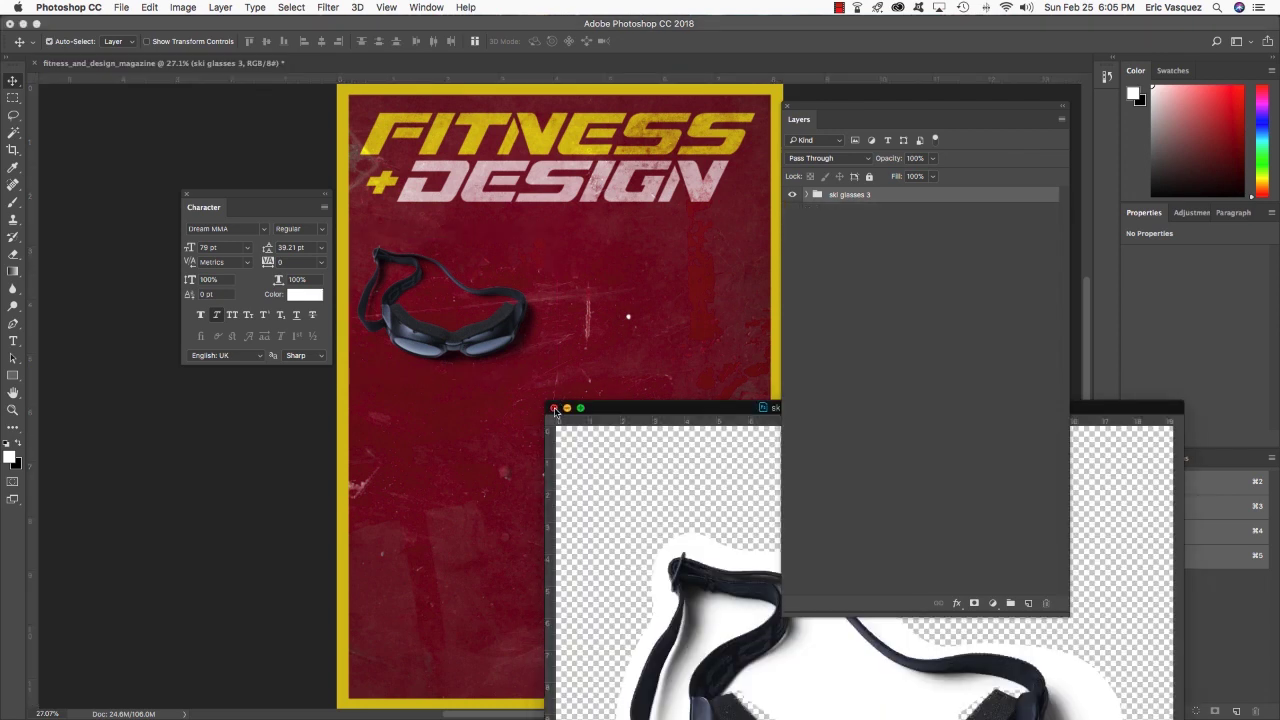
{"action": "left_click", "coordinate": [555, 409]}
Tilt the goggles to -21.76° and scale them to 79.13%
{"action": "scroll", "coordinate": [588, 313], "scroll_direction": "right", "scroll_amount": 2}
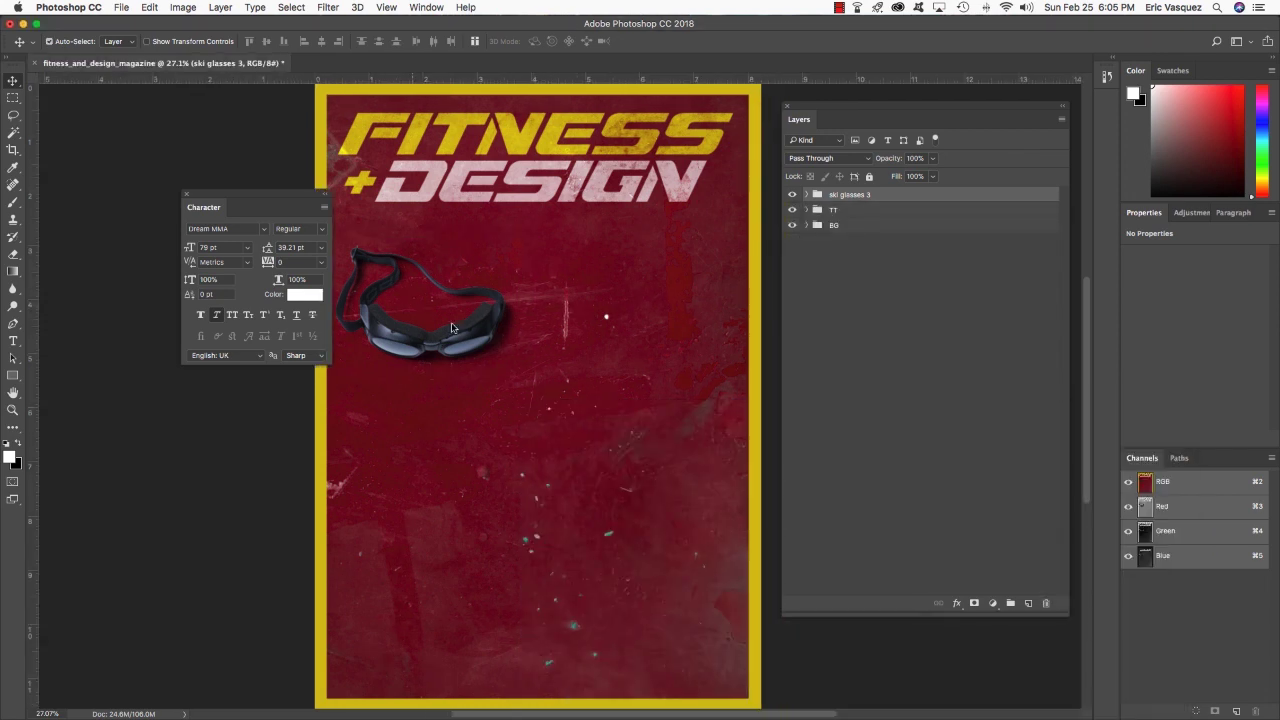
{"action": "key", "text": "ctrl+t"}
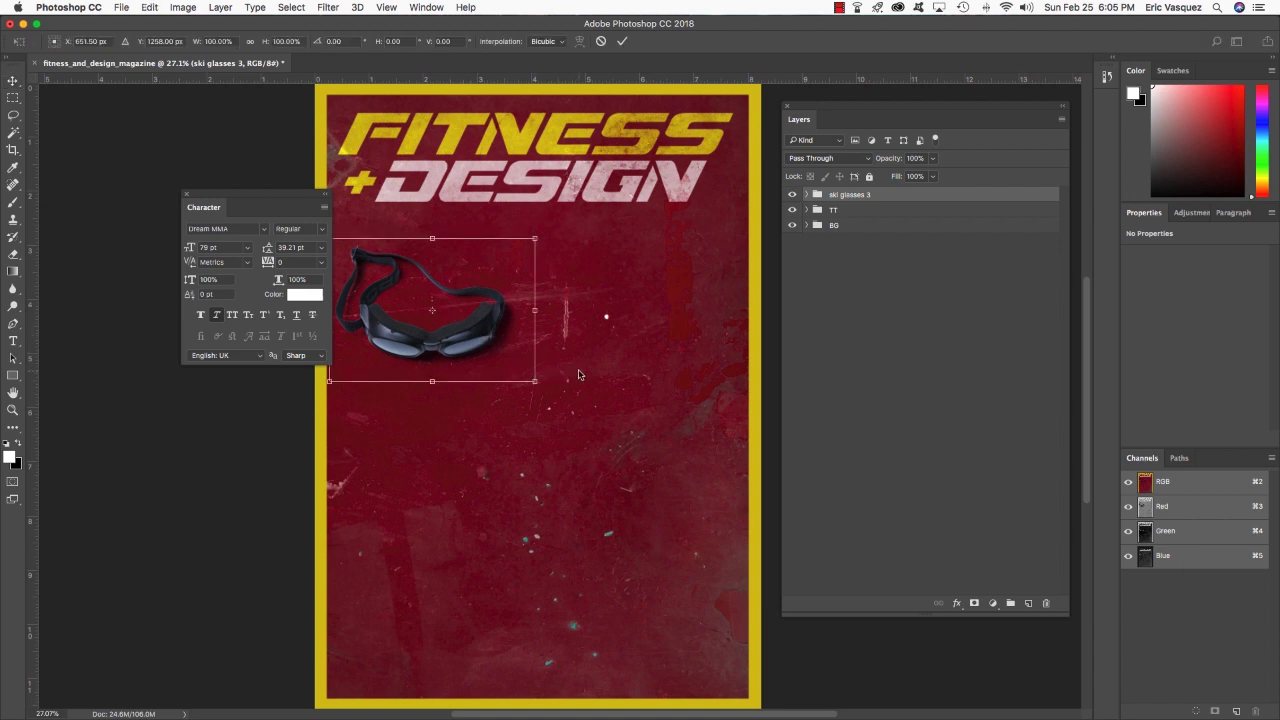
{"action": "left_click_drag", "start_coordinate": [578, 375], "coordinate": [603, 300]}
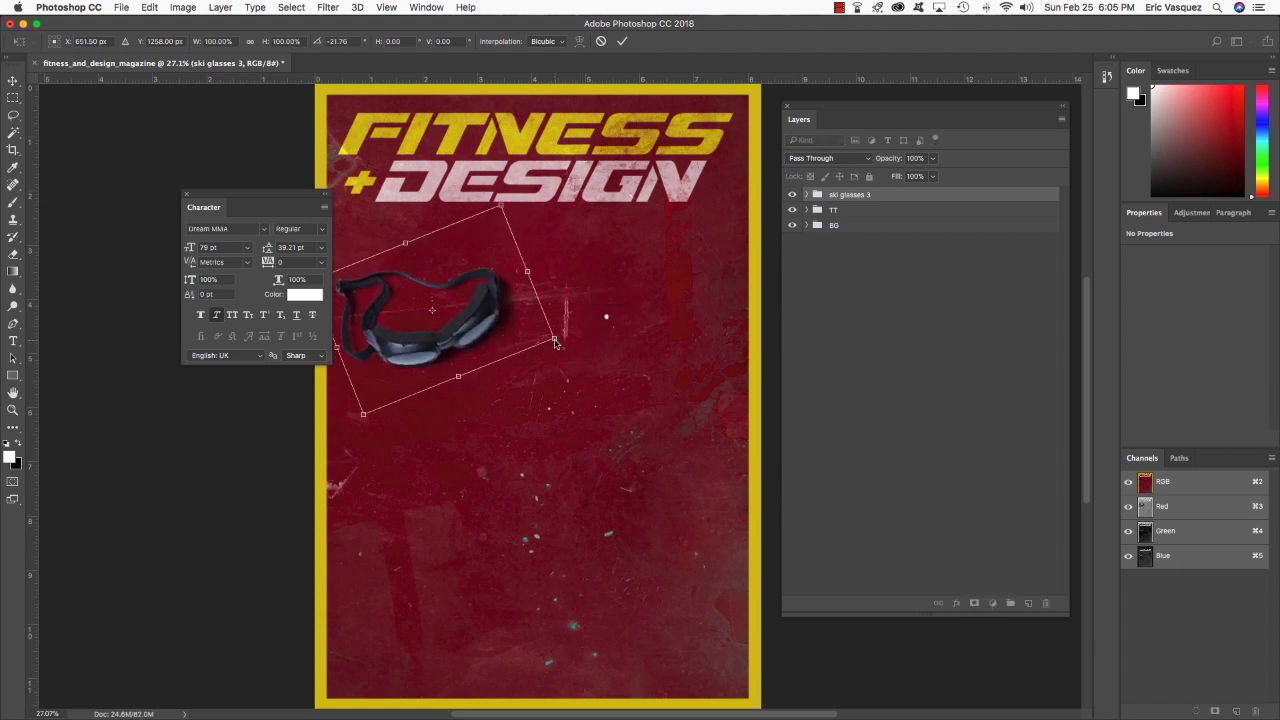
{"action": "left_click_drag", "start_coordinate": [552, 342], "coordinate": [455, 235]}
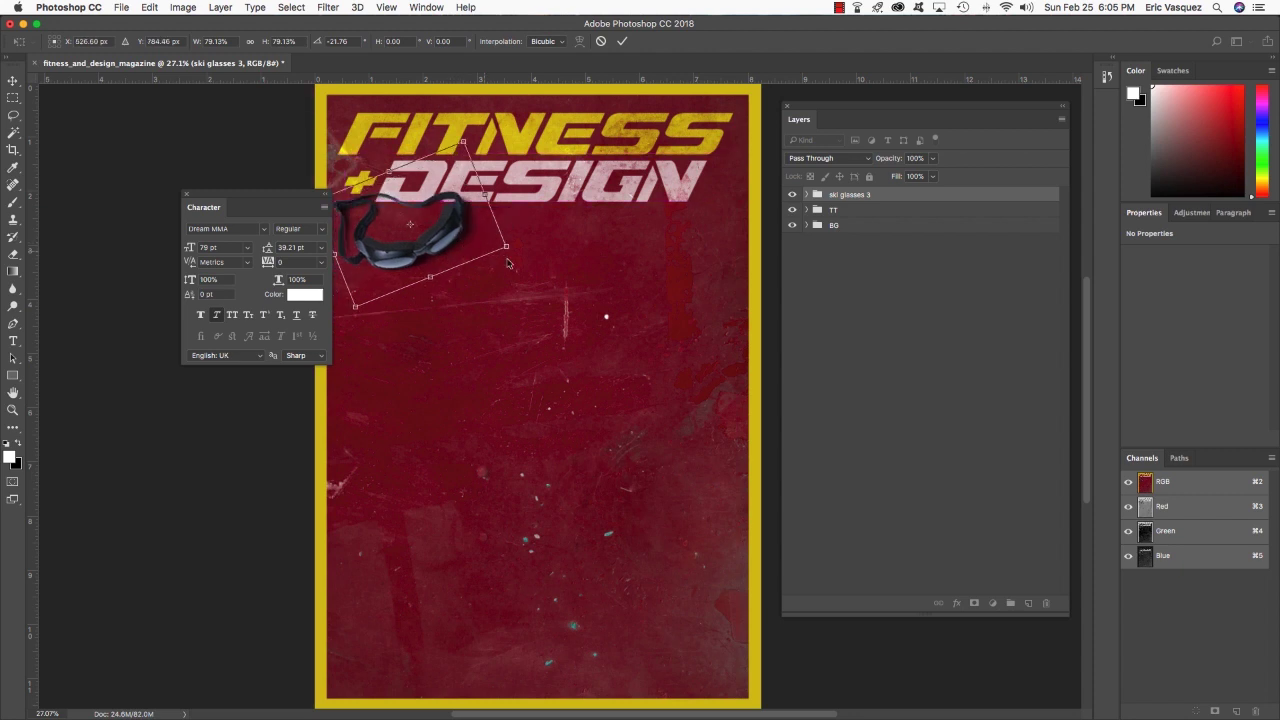
{"action": "key", "text": "Return"}
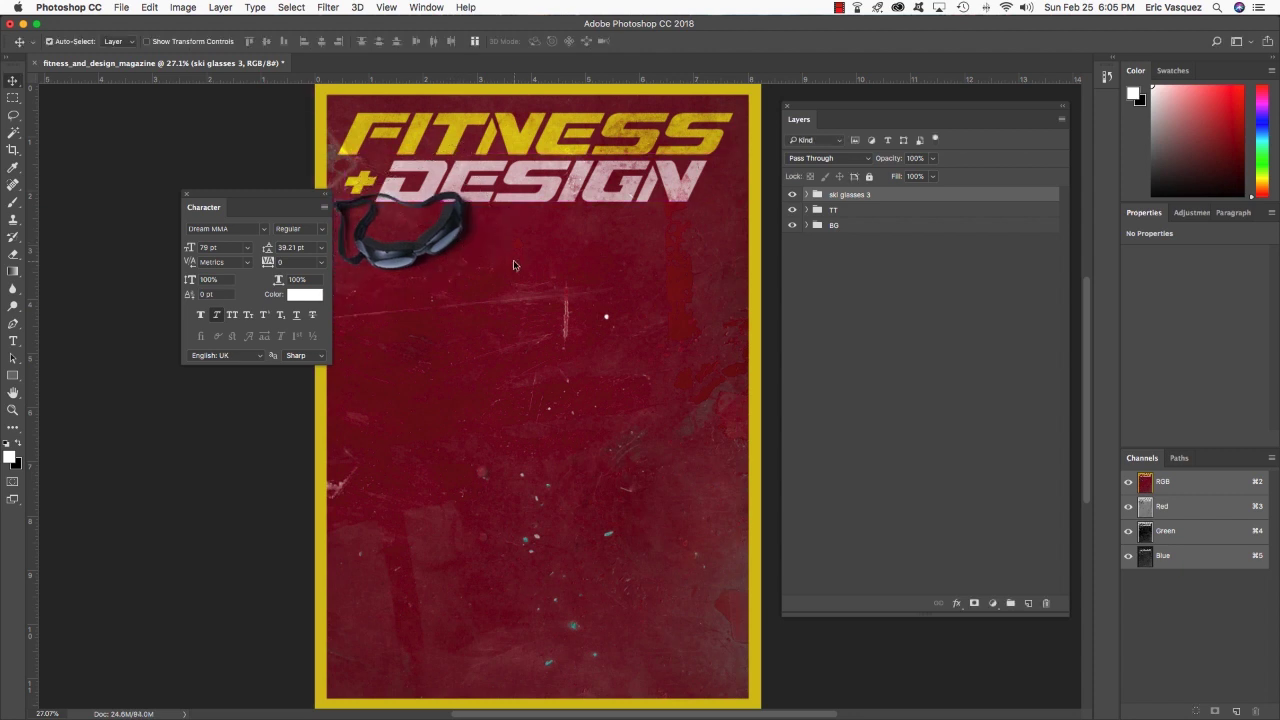
Move the character panel up and left, then bring up the Open dialog for the next image
{"action": "scroll", "coordinate": [490, 262], "scroll_direction": "left", "scroll_amount": 3}
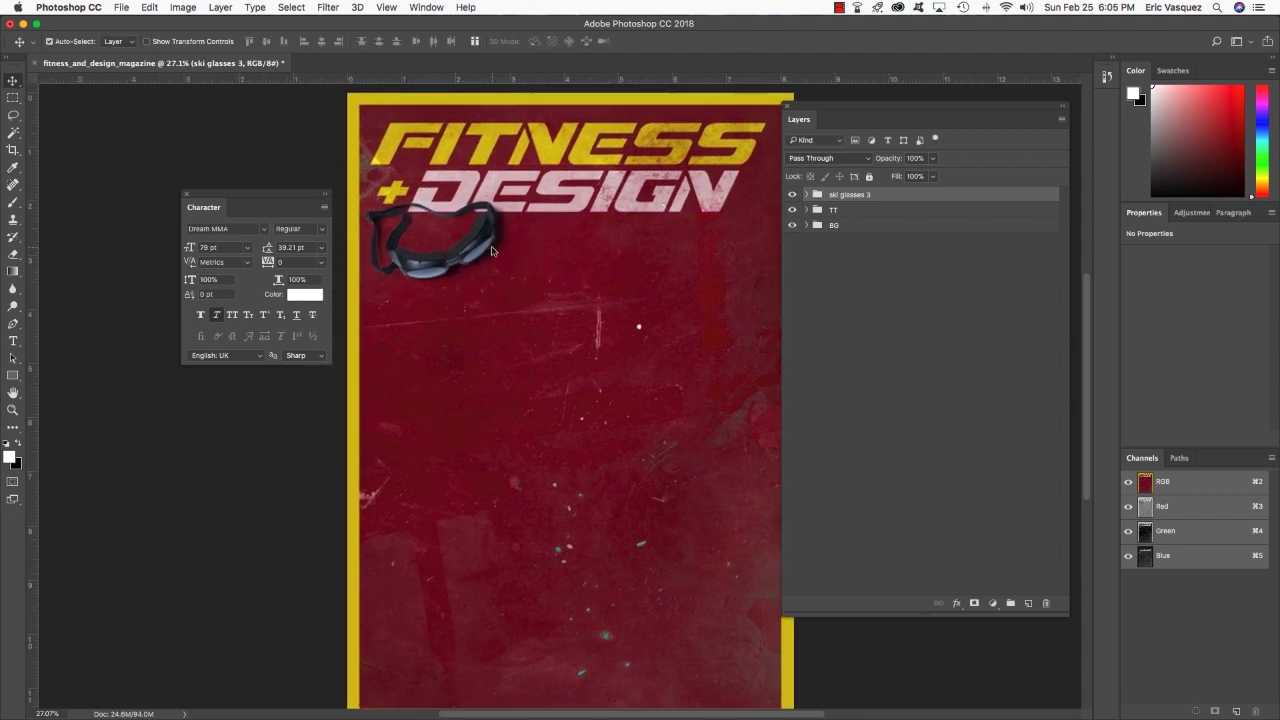
{"action": "left_click_drag", "start_coordinate": [297, 192], "coordinate": [266, 169]}
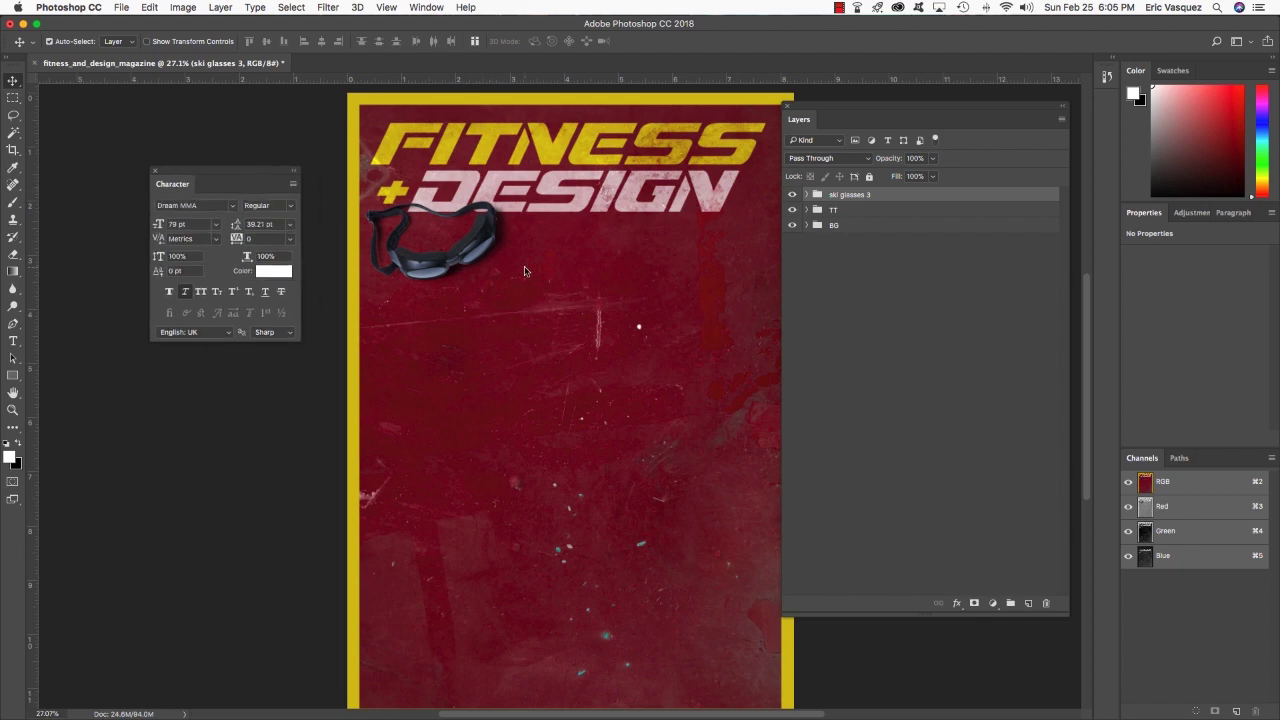
{"action": "key", "text": "super+o"}
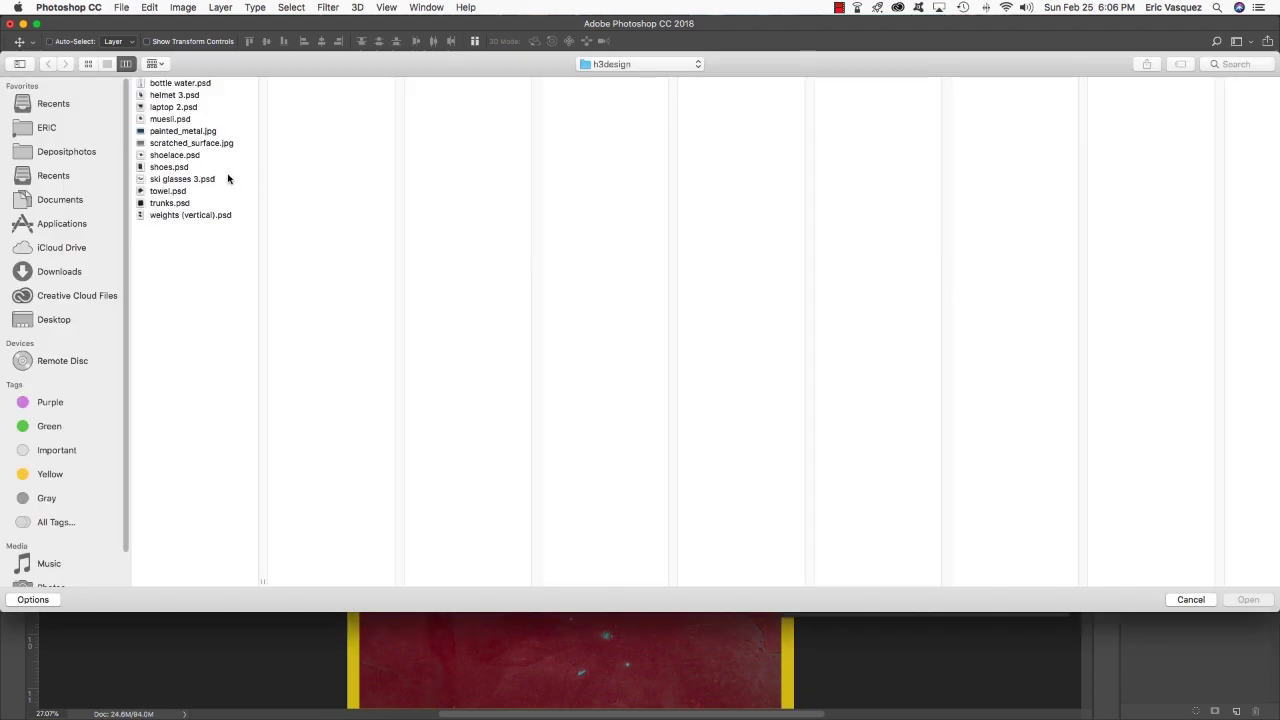
Open laptop 2.psd, copy its laptop 2 group into the magazine, and close the source file
{"action": "left_click", "coordinate": [154, 107]}
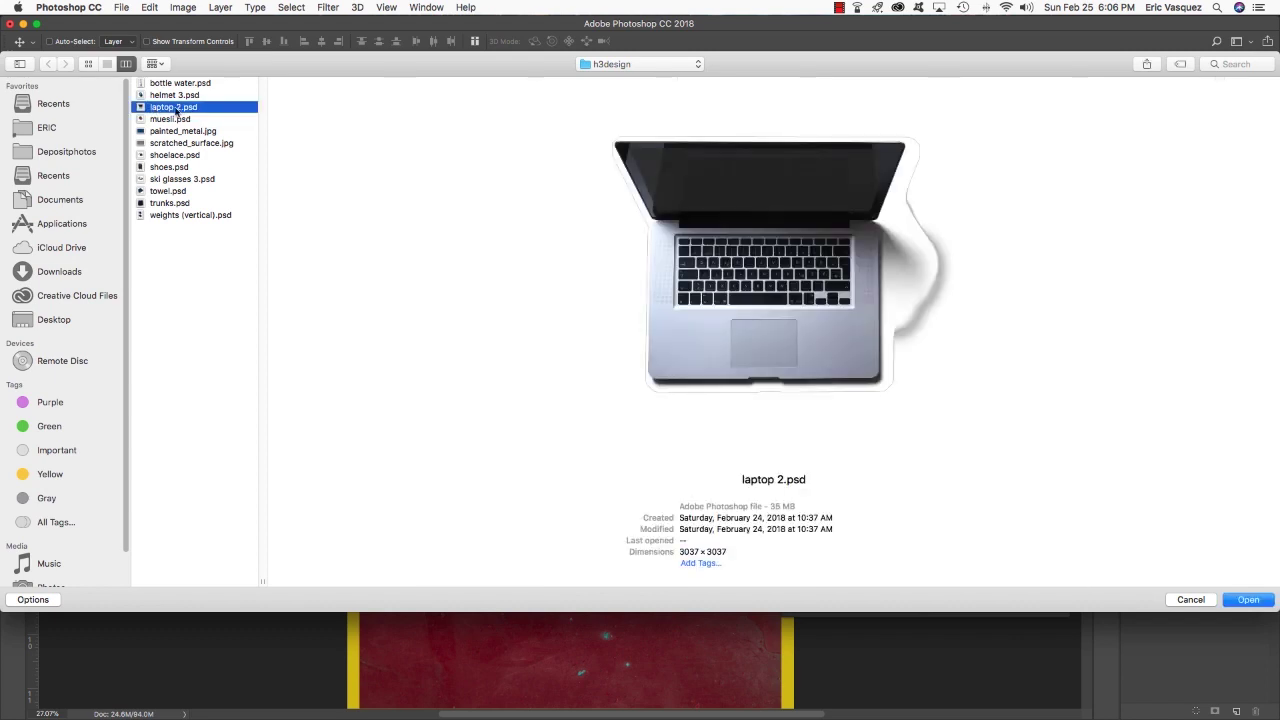
{"action": "double_click", "coordinate": [176, 108]}
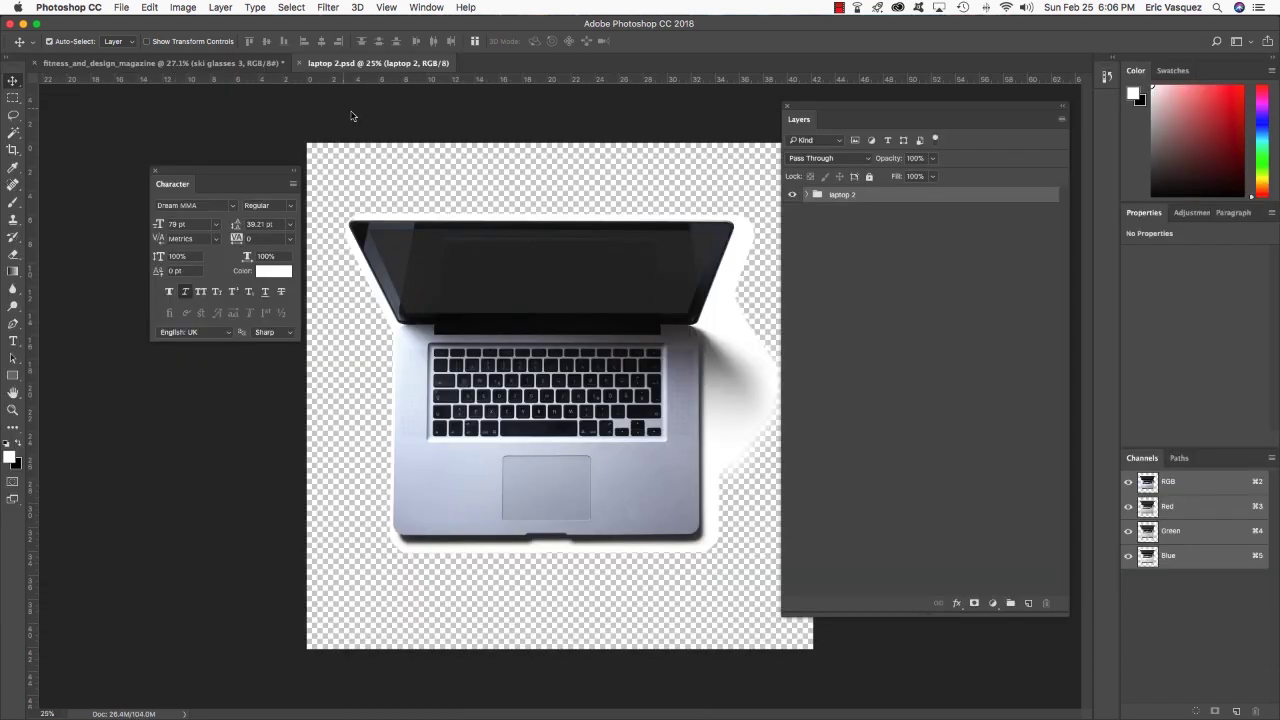
{"action": "left_click_drag", "start_coordinate": [360, 66], "coordinate": [698, 388]}
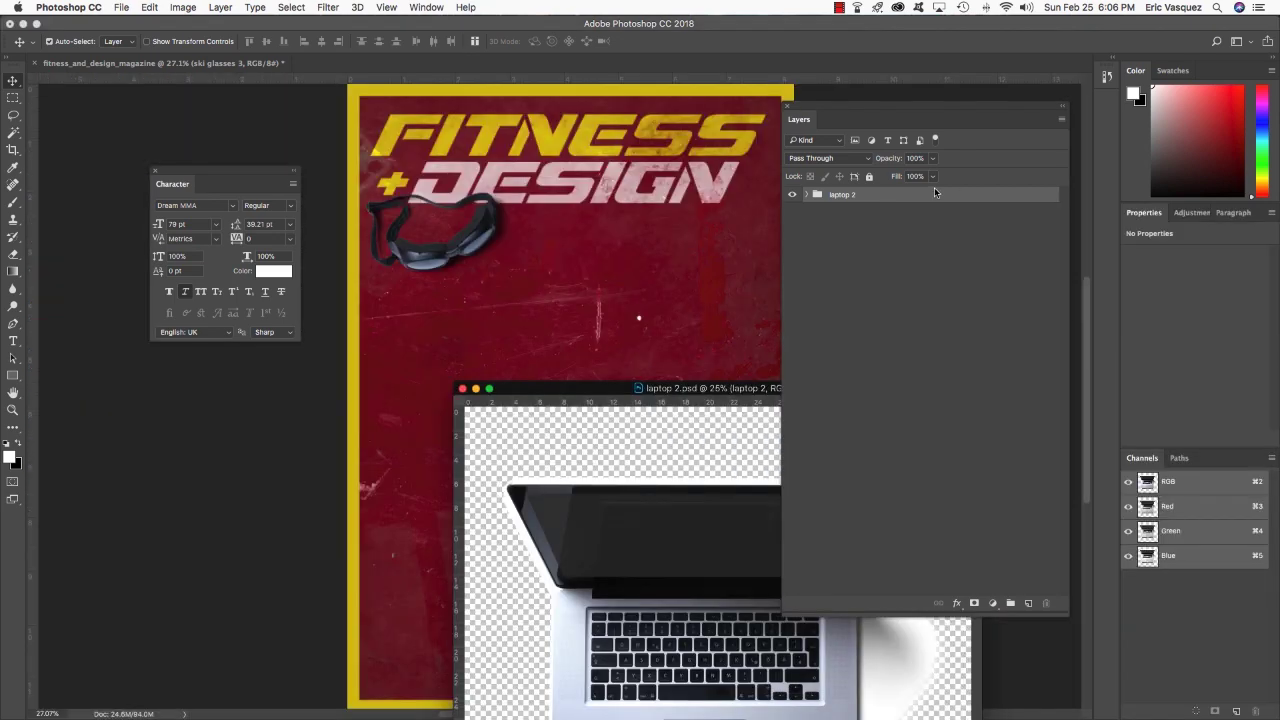
{"action": "left_click_drag", "start_coordinate": [934, 190], "coordinate": [594, 274]}
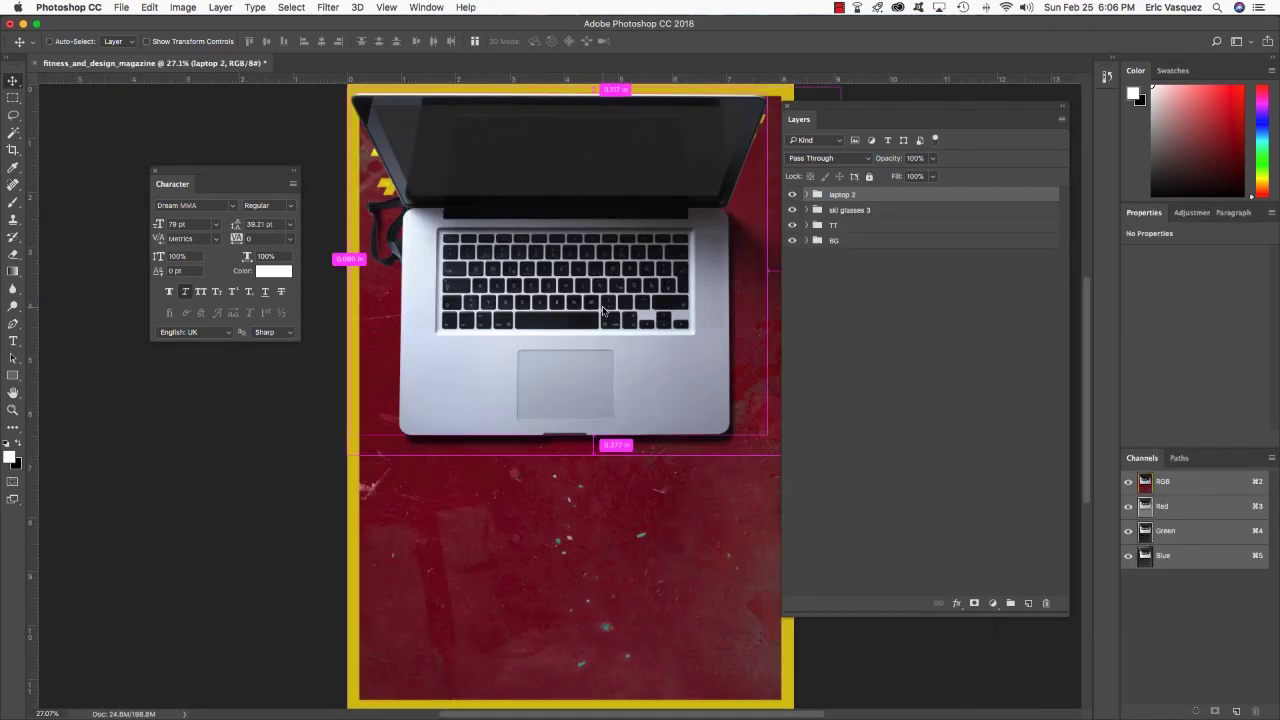
{"action": "key", "text": "super+grave"}
{"action": "left_click", "coordinate": [463, 389]}
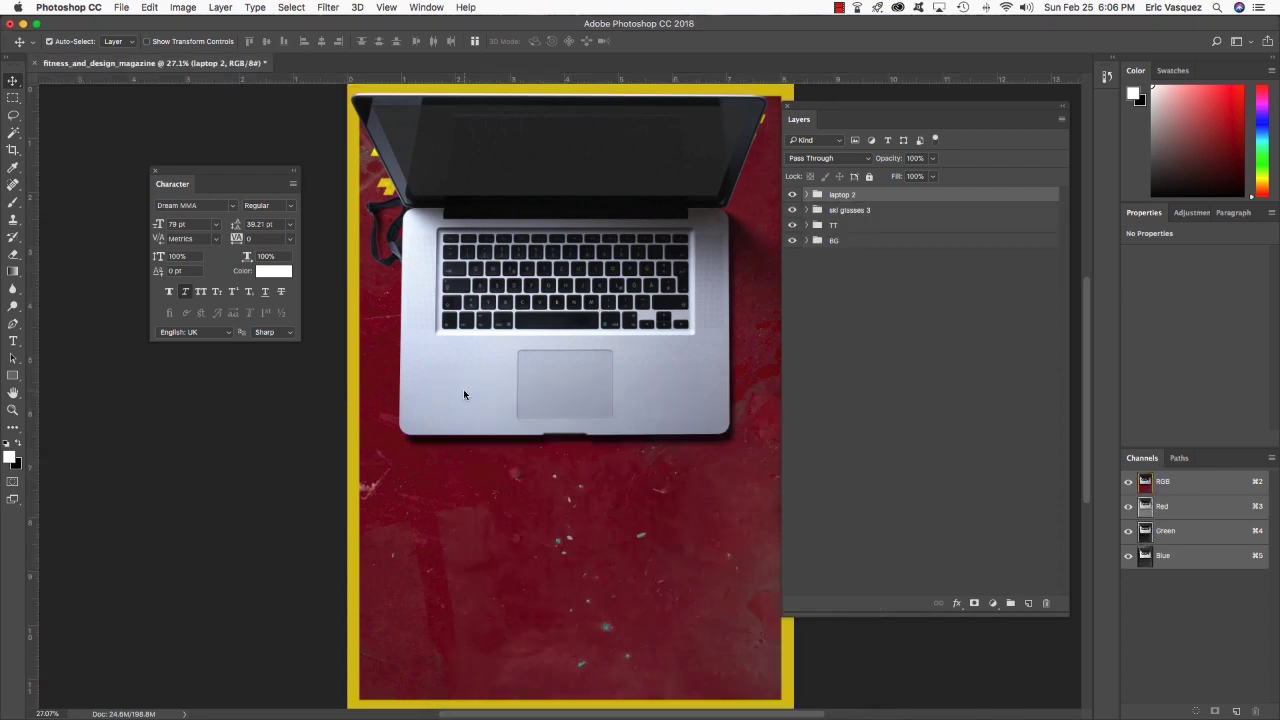
Rotate the laptop counter-clockwise and shift it left so the cover edge crops it, below the goggles
{"action": "key", "text": "super+t"}
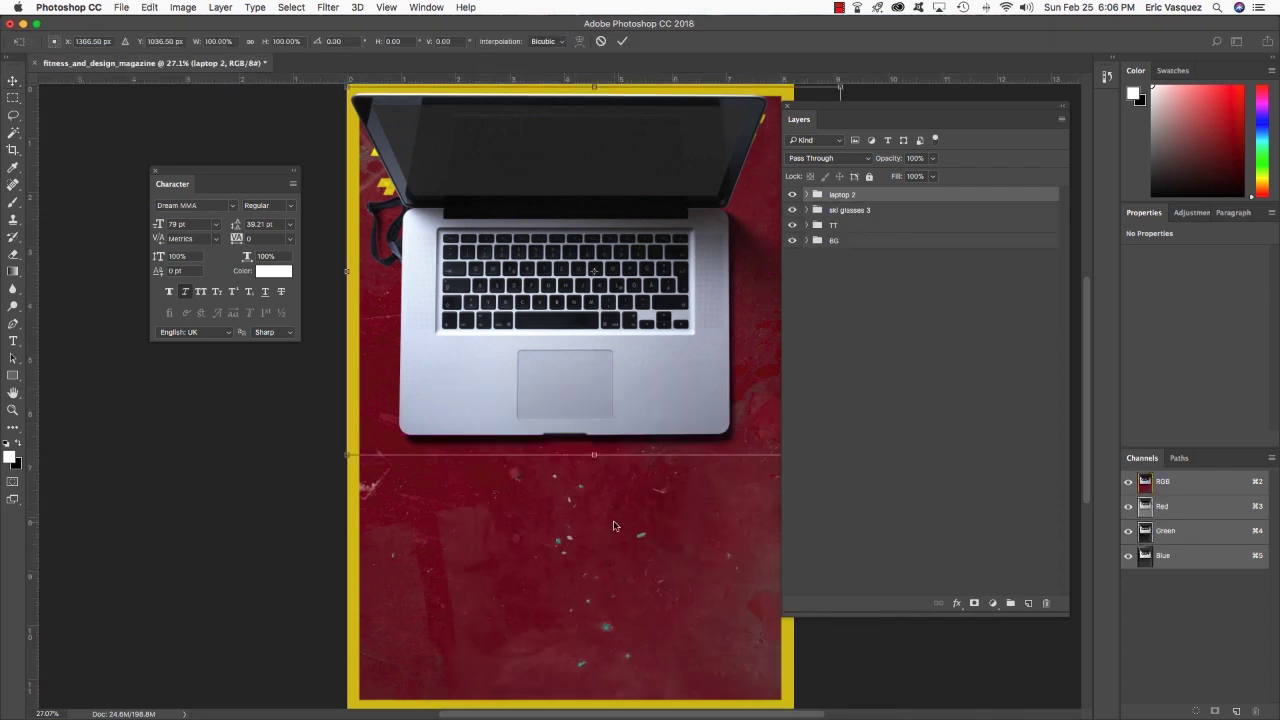
{"action": "left_click_drag", "start_coordinate": [617, 526], "coordinate": [734, 437]}
{"action": "left_click_drag", "start_coordinate": [782, 311], "coordinate": [544, 343]}
{"action": "left_click_drag", "start_coordinate": [635, 455], "coordinate": [645, 390]}
{"action": "left_click_drag", "start_coordinate": [520, 316], "coordinate": [472, 370]}
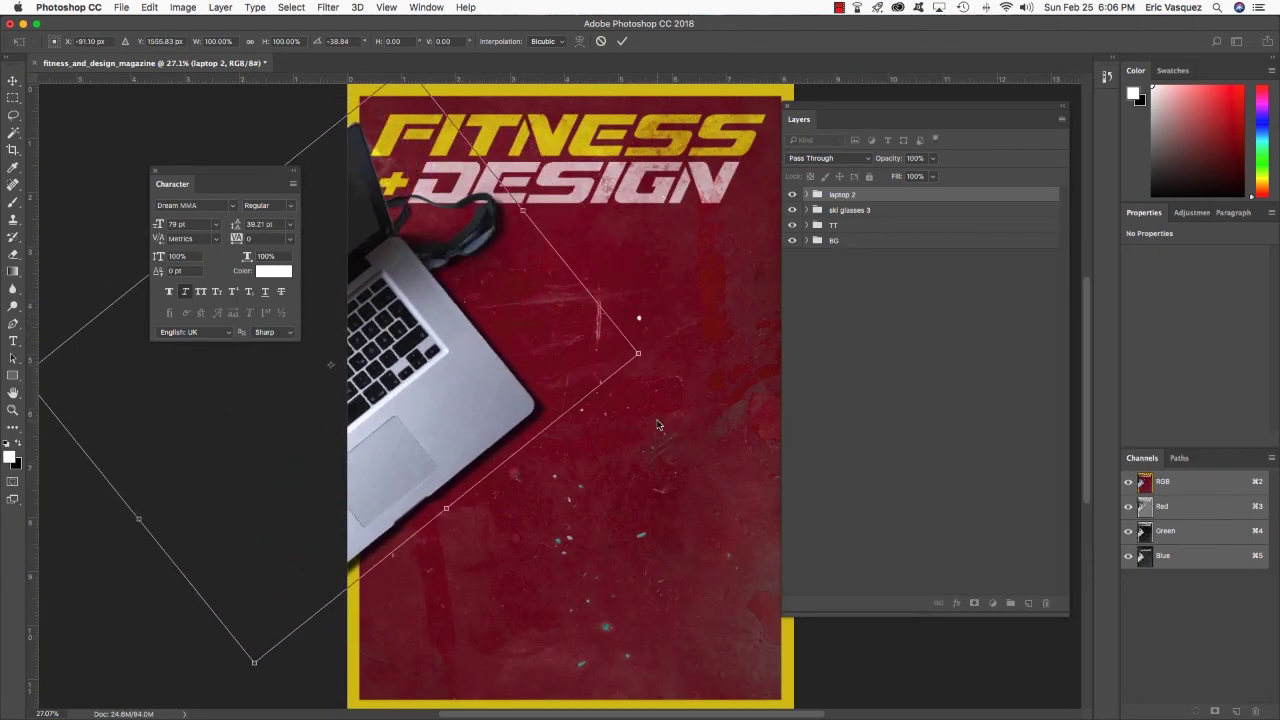
{"action": "left_click_drag", "start_coordinate": [658, 419], "coordinate": [650, 396]}
{"action": "left_click_drag", "start_coordinate": [497, 381], "coordinate": [508, 429]}
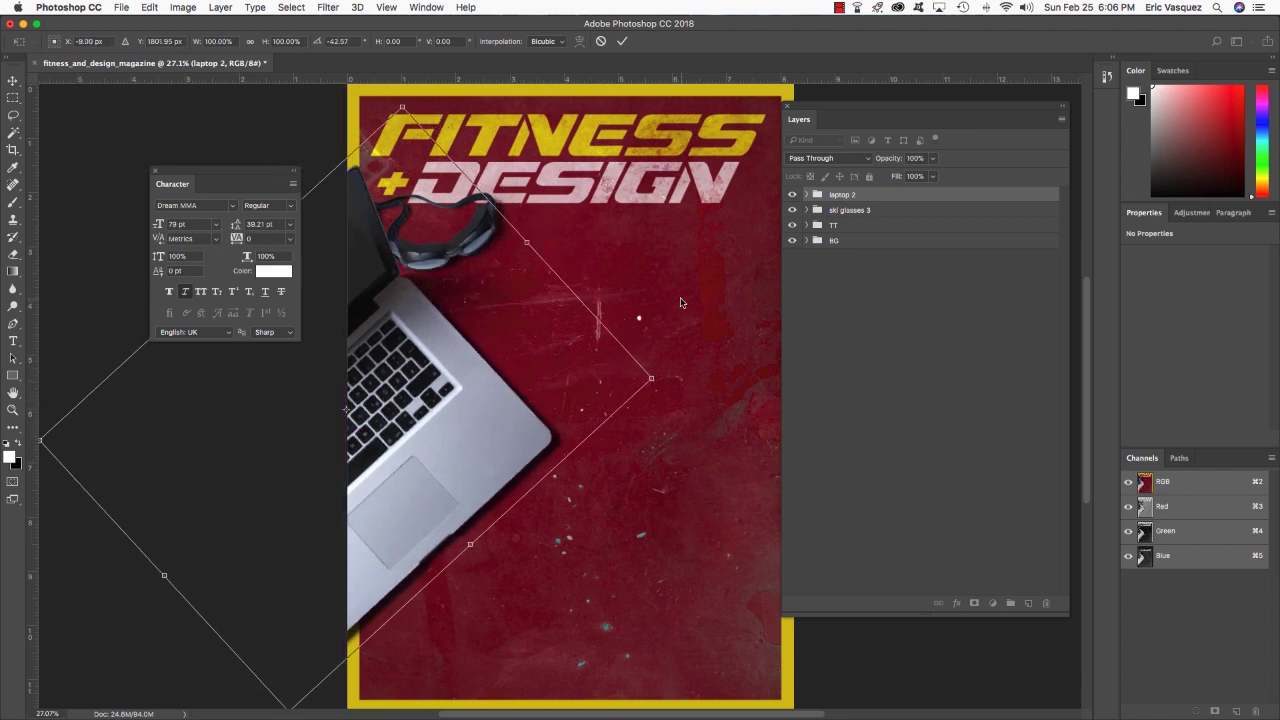
{"action": "left_click_drag", "start_coordinate": [679, 303], "coordinate": [685, 325]}
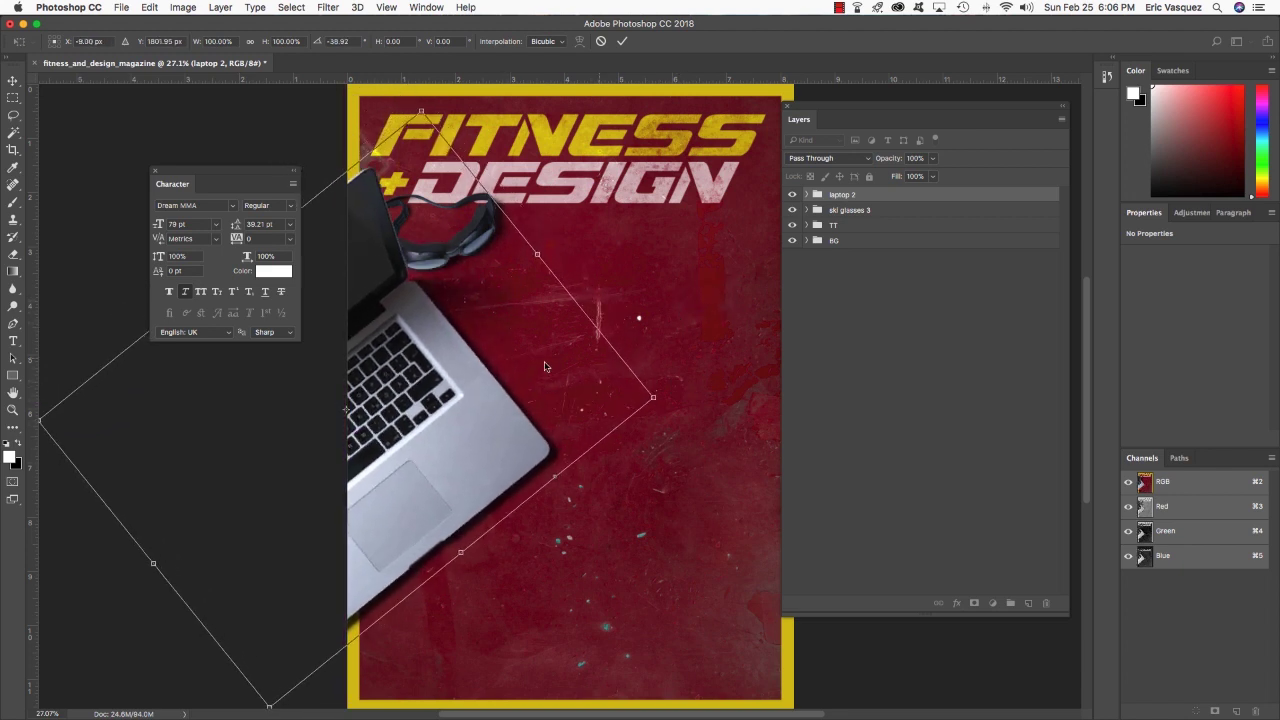
{"action": "left_click_drag", "start_coordinate": [488, 412], "coordinate": [476, 400]}
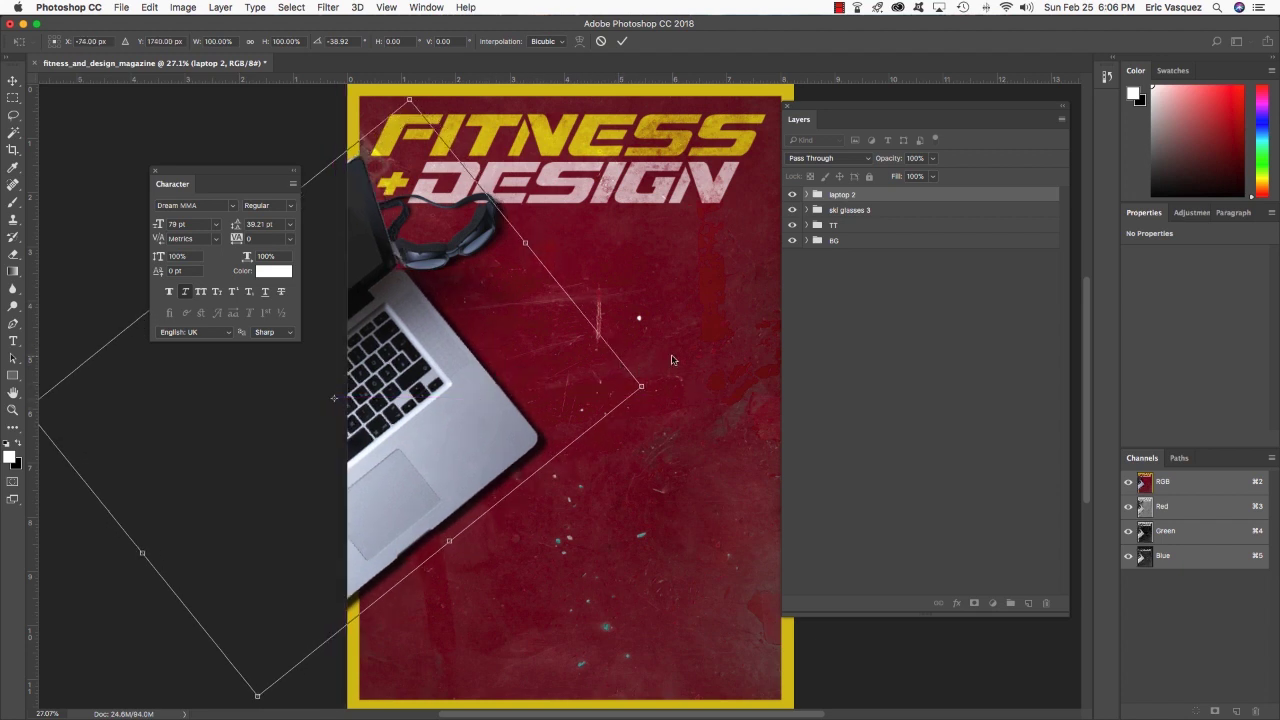
{"action": "key", "text": "Return"}
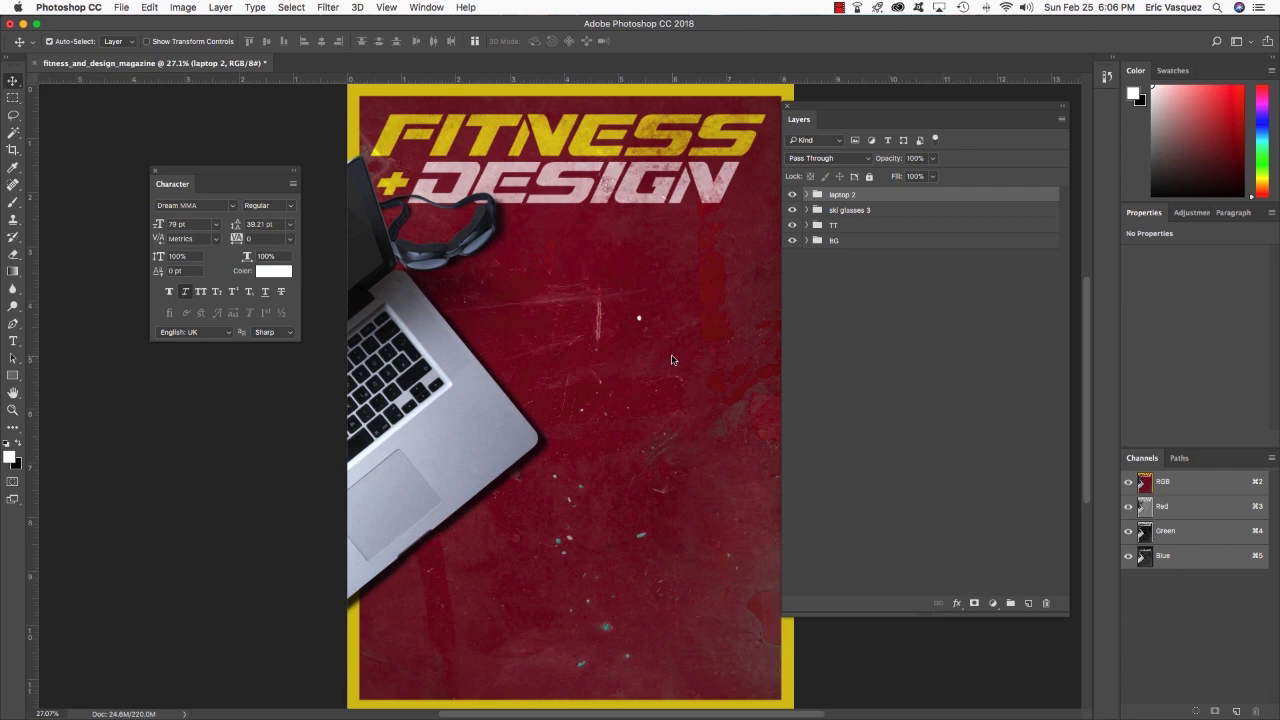
{"action": "key", "text": "super+o"}
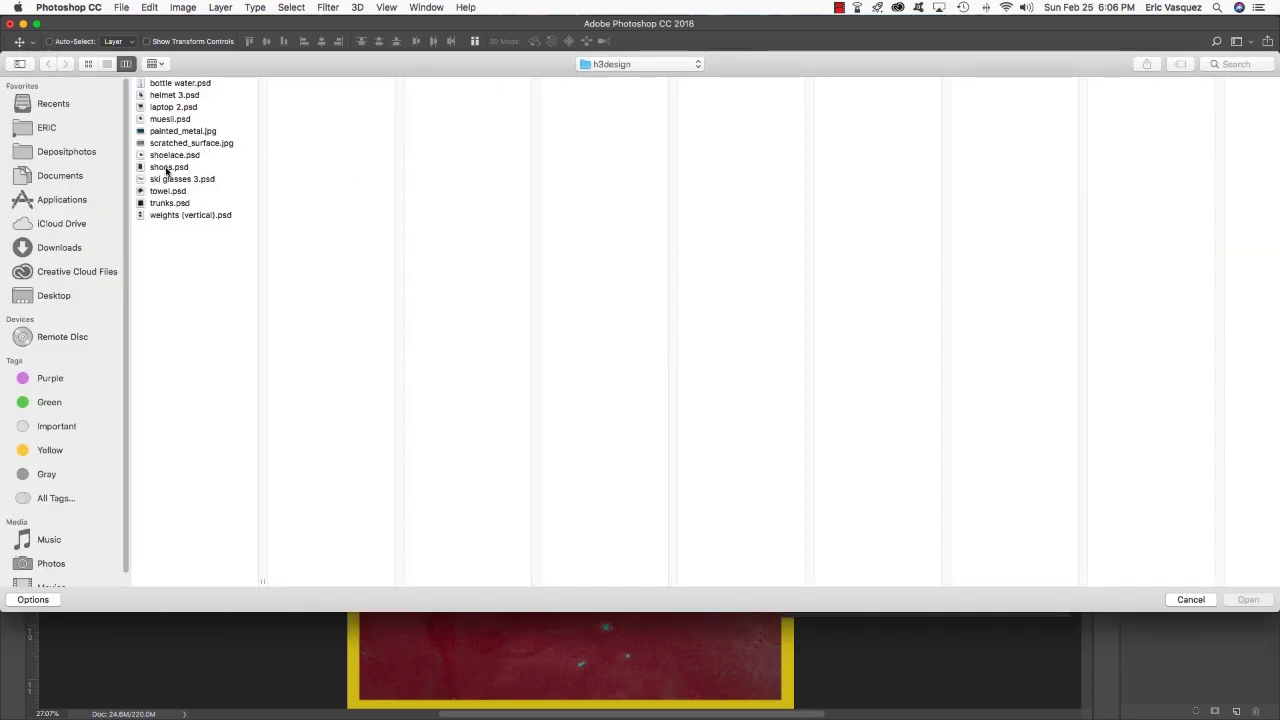
Open helmet 3.psd, copy its helmet 3 group into the magazine, and close the source file
{"action": "left_click", "coordinate": [175, 96]}
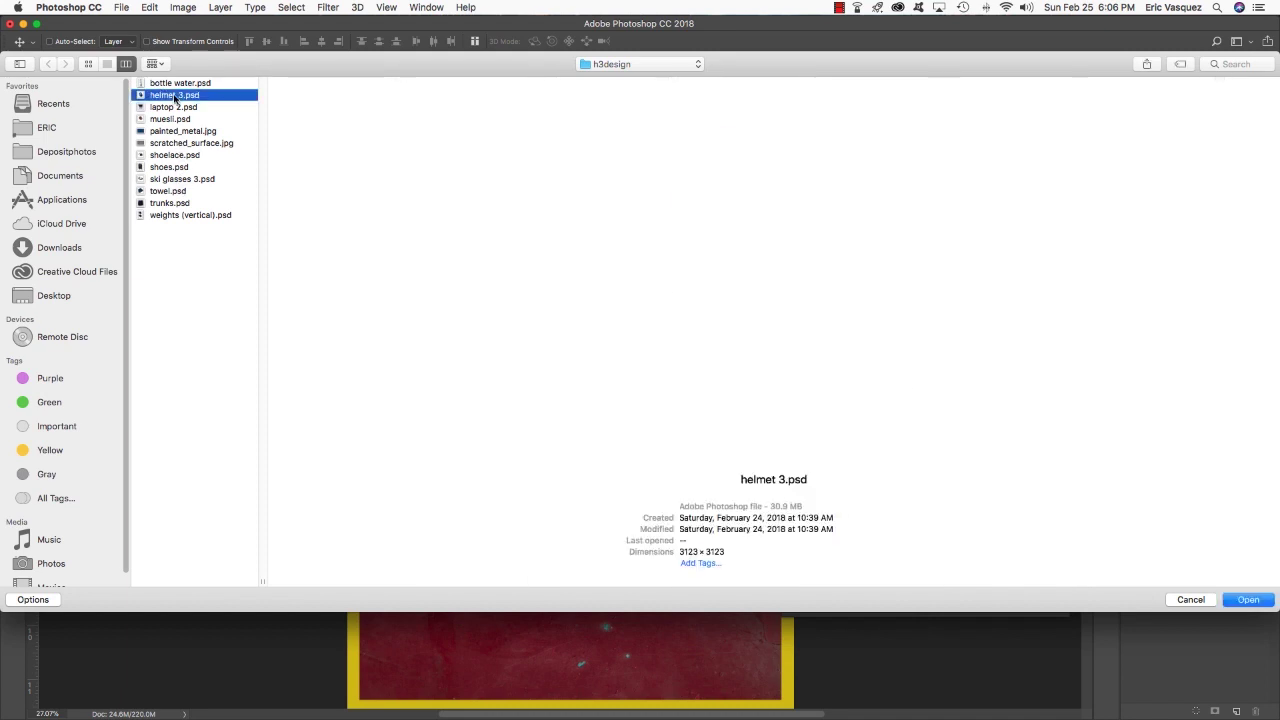
{"action": "double_click", "coordinate": [175, 96]}
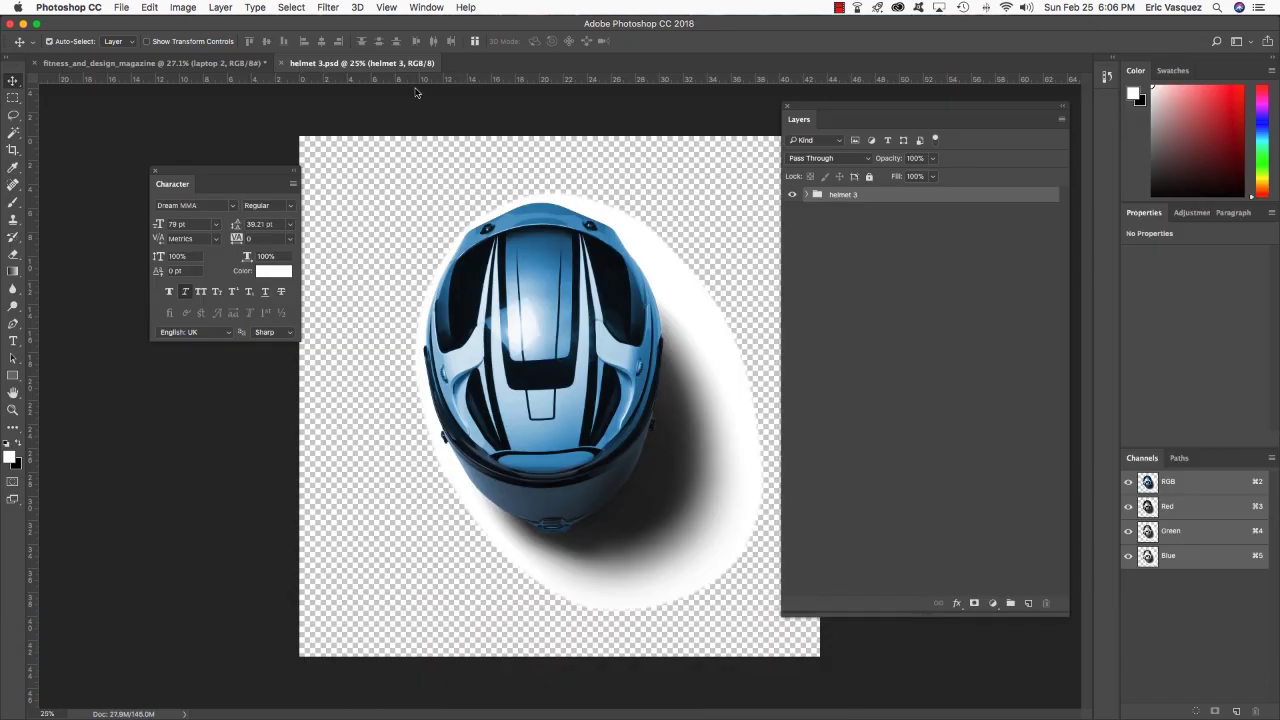
{"action": "left_click_drag", "start_coordinate": [362, 66], "coordinate": [609, 346]}
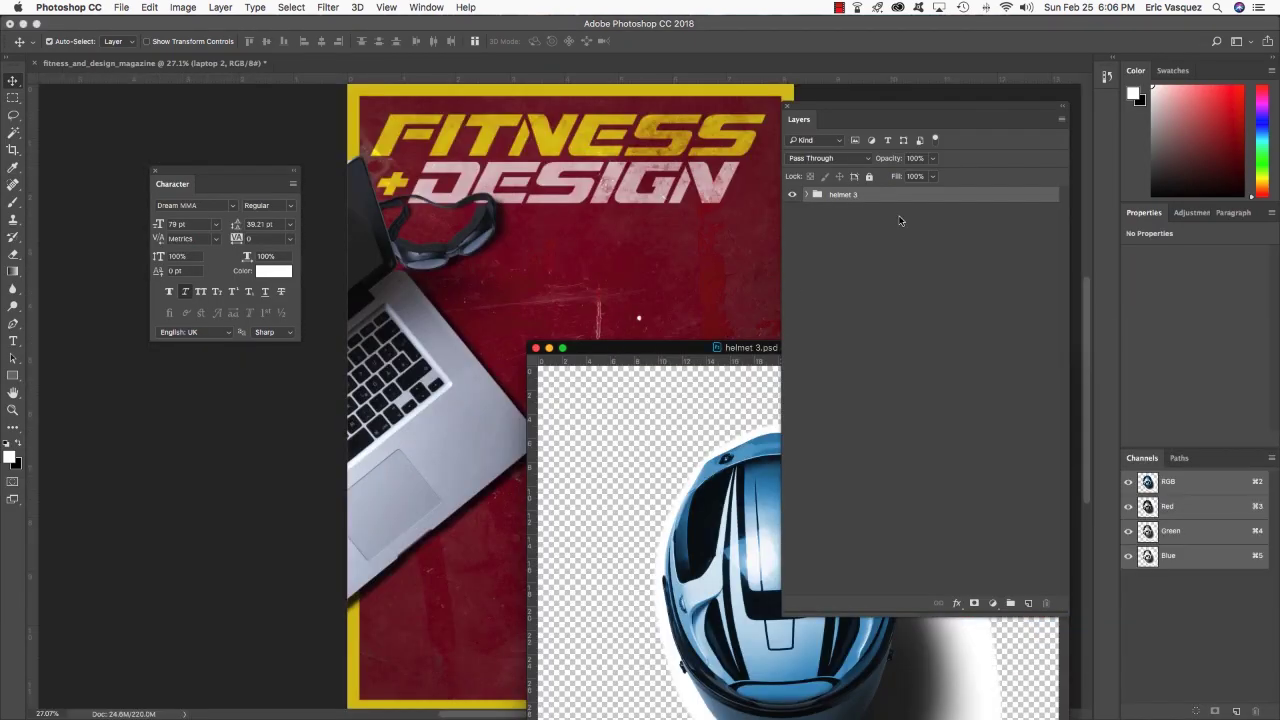
{"action": "left_click_drag", "start_coordinate": [908, 195], "coordinate": [528, 232]}
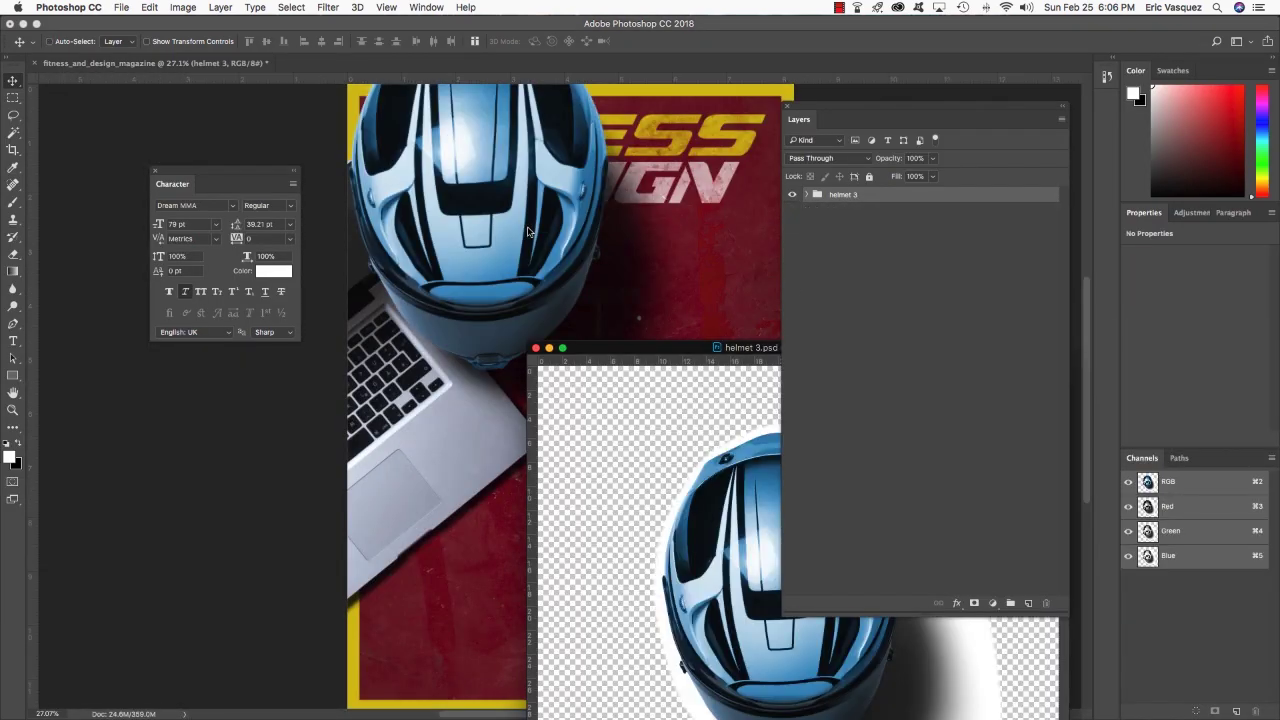
{"action": "left_click_drag", "start_coordinate": [603, 348], "coordinate": [515, 304]}
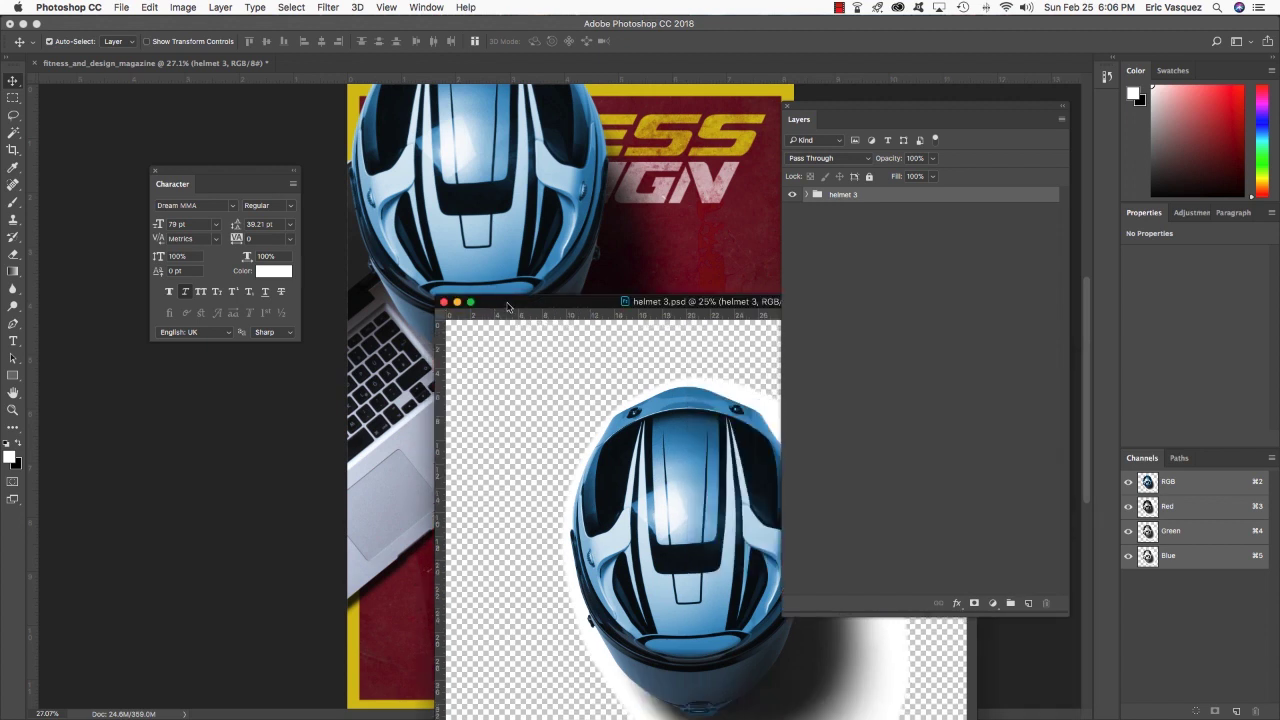
{"action": "key", "text": "super+w"}
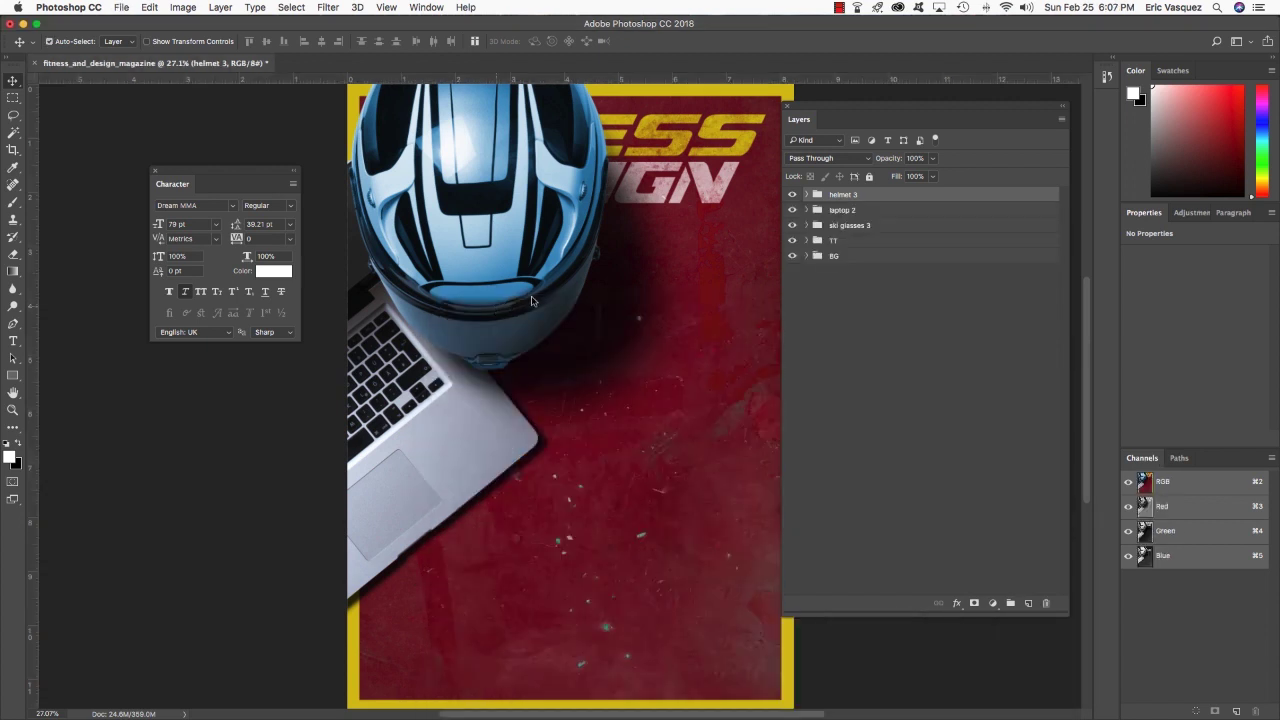
Hide the helmet's custom color layer so the helmet turns white instead of blue
{"action": "scroll", "coordinate": [721, 214], "scroll_direction": "right", "scroll_amount": 5}
{"action": "scroll", "coordinate": [500, 230], "scroll_direction": "left", "scroll_amount": 1}
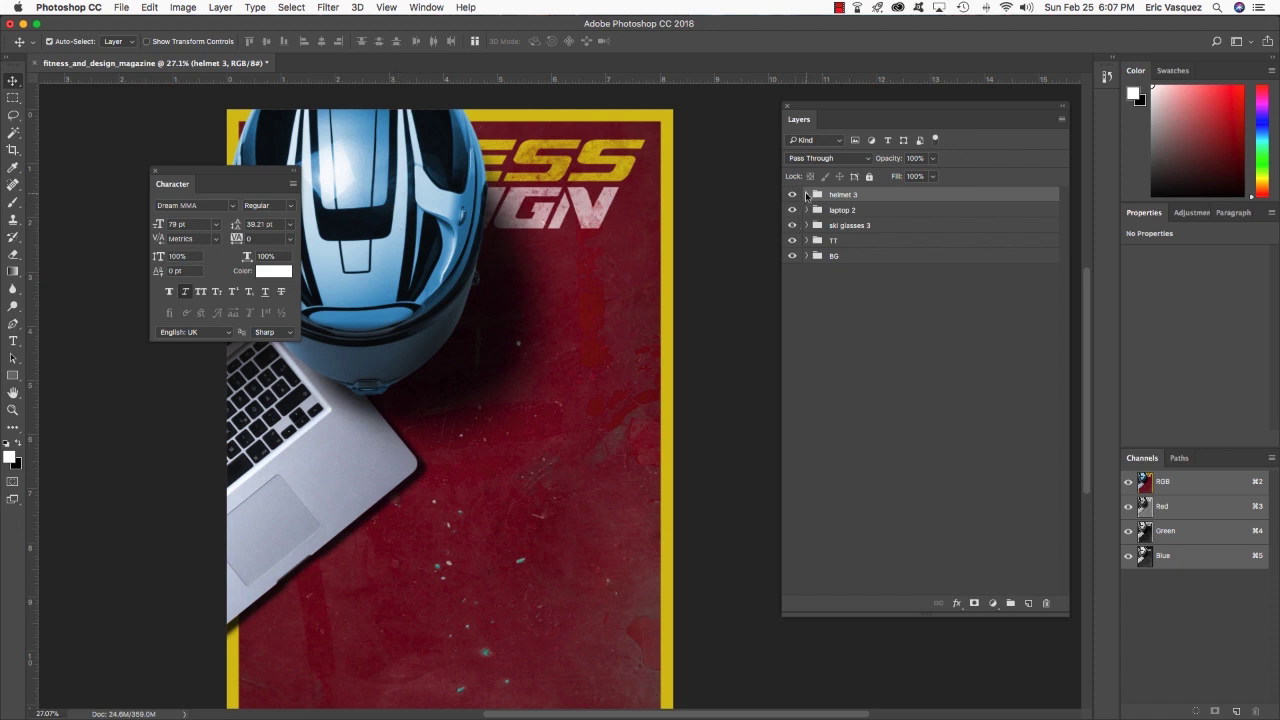
{"action": "left_click", "coordinate": [806, 195]}
{"action": "left_click", "coordinate": [895, 210]}
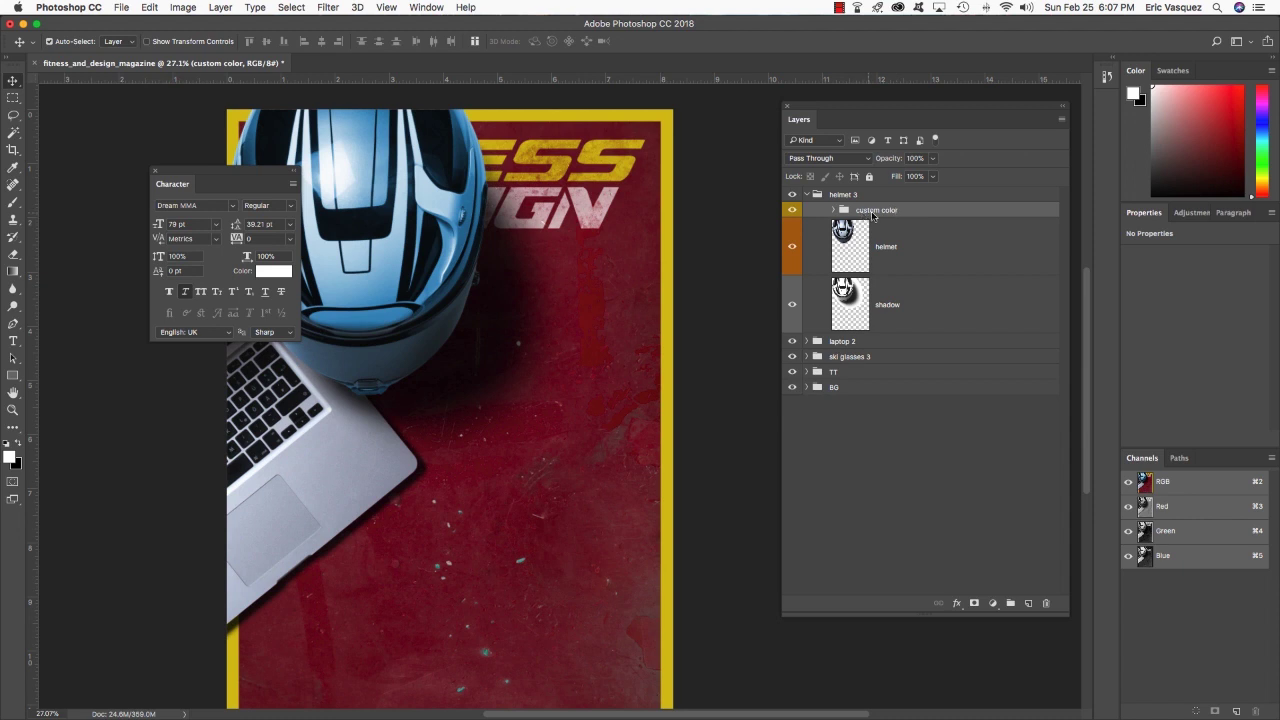
{"action": "left_click", "coordinate": [791, 211]}
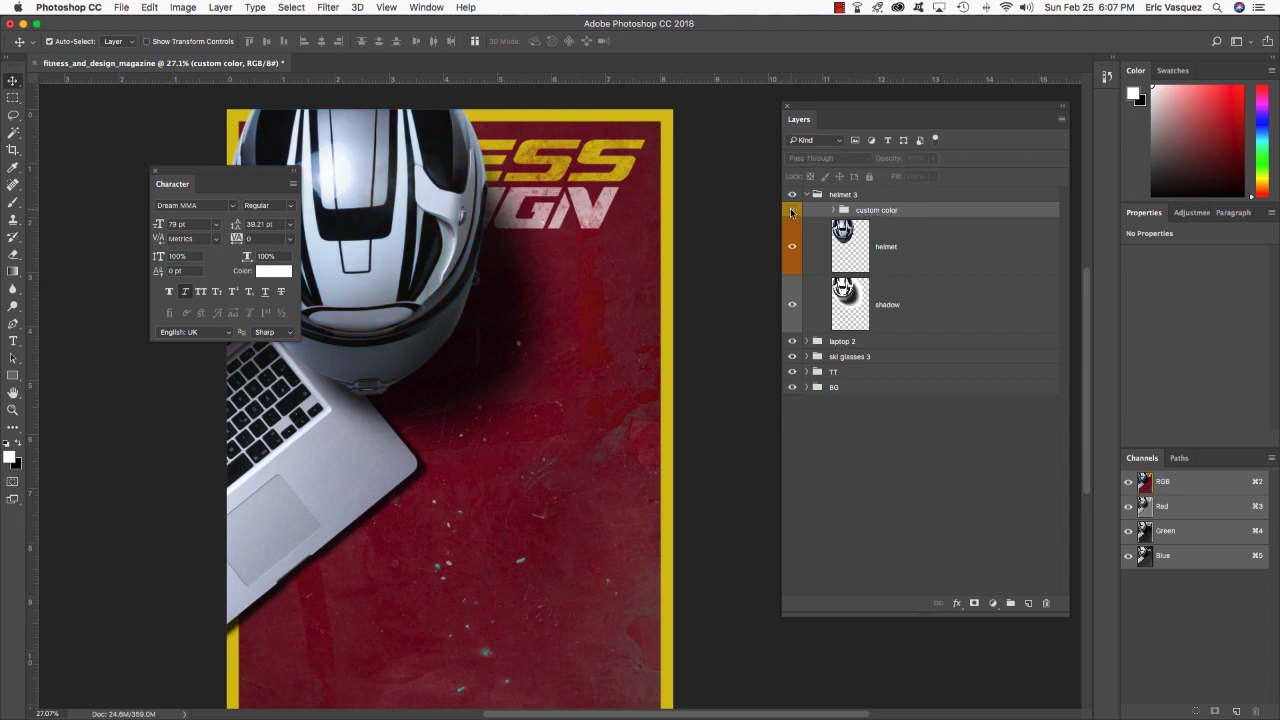
{"action": "left_click", "coordinate": [807, 195]}
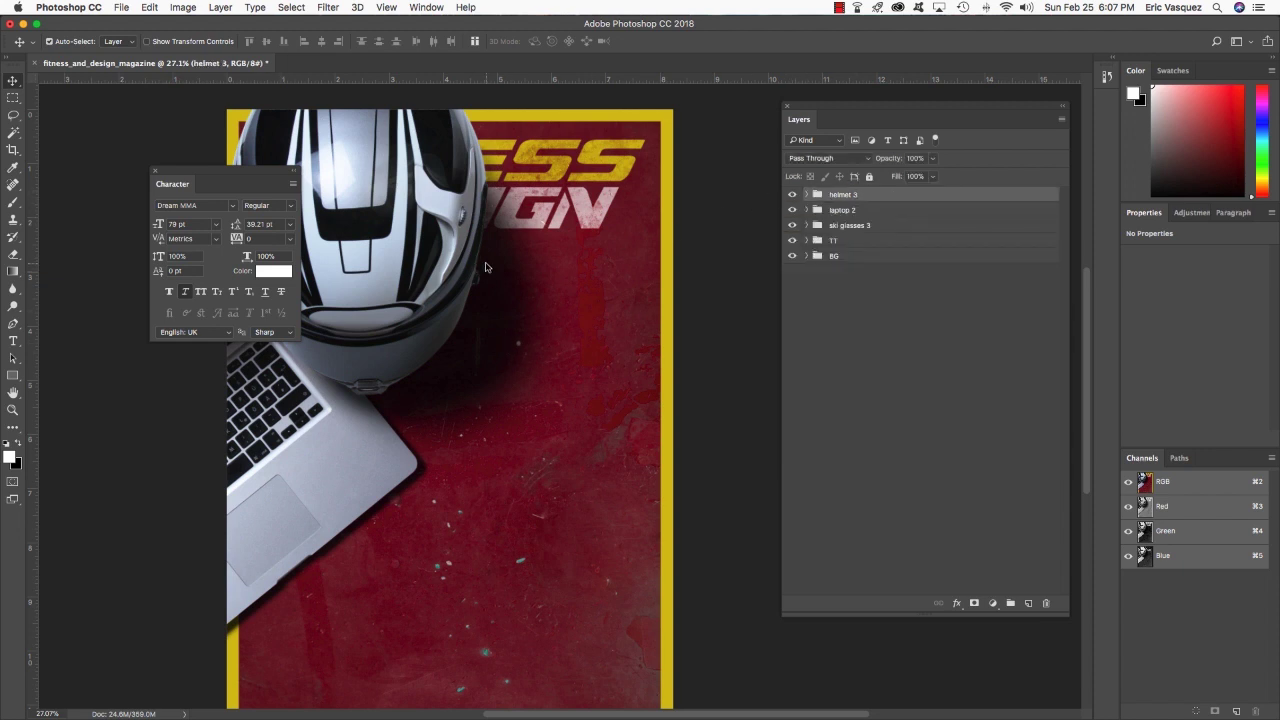
Tilt the helmet 37.21°, scale it to 83.62%, and place it cropped at the right edge
{"action": "key", "text": "super+t"}
{"action": "left_click_drag", "start_coordinate": [598, 368], "coordinate": [535, 440]}
{"action": "left_click_drag", "start_coordinate": [459, 245], "coordinate": [683, 352]}
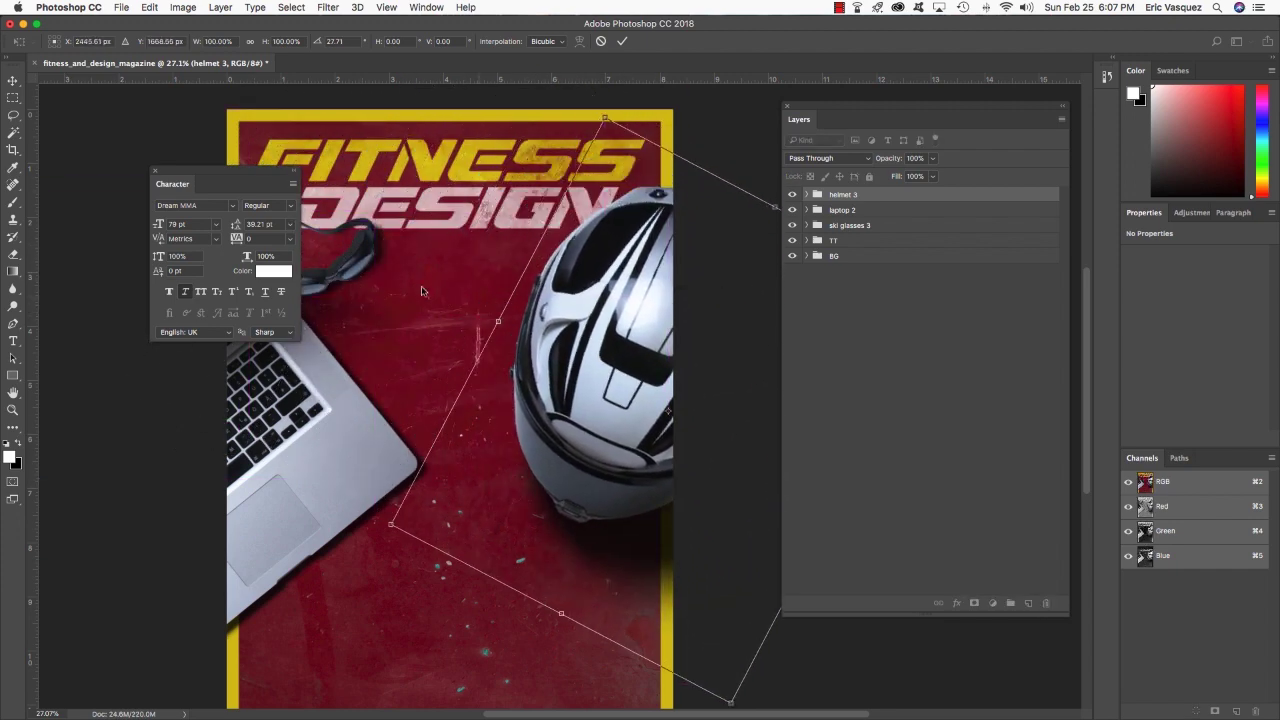
{"action": "left_click_drag", "start_coordinate": [415, 313], "coordinate": [440, 281]}
{"action": "left_click_drag", "start_coordinate": [530, 430], "coordinate": [564, 380]}
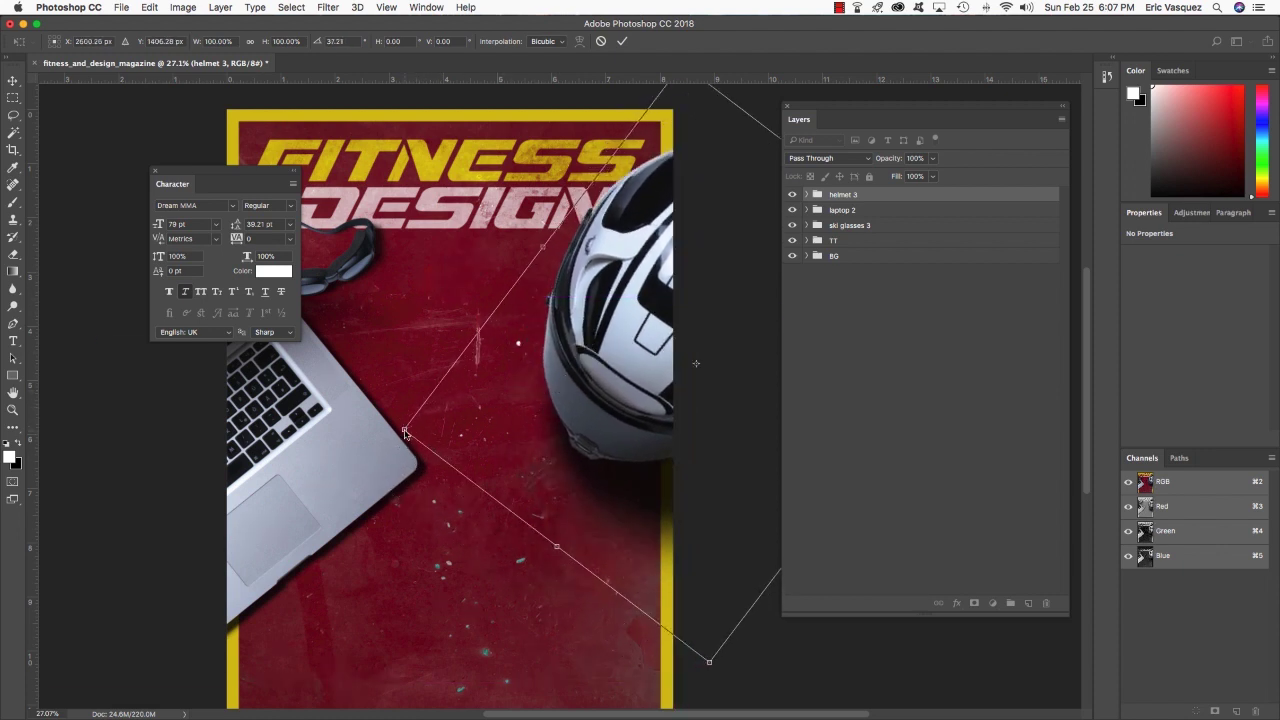
{"action": "left_click_drag", "start_coordinate": [407, 432], "coordinate": [453, 419]}
{"action": "left_click_drag", "start_coordinate": [606, 359], "coordinate": [599, 357]}
{"action": "key", "text": "Return"}
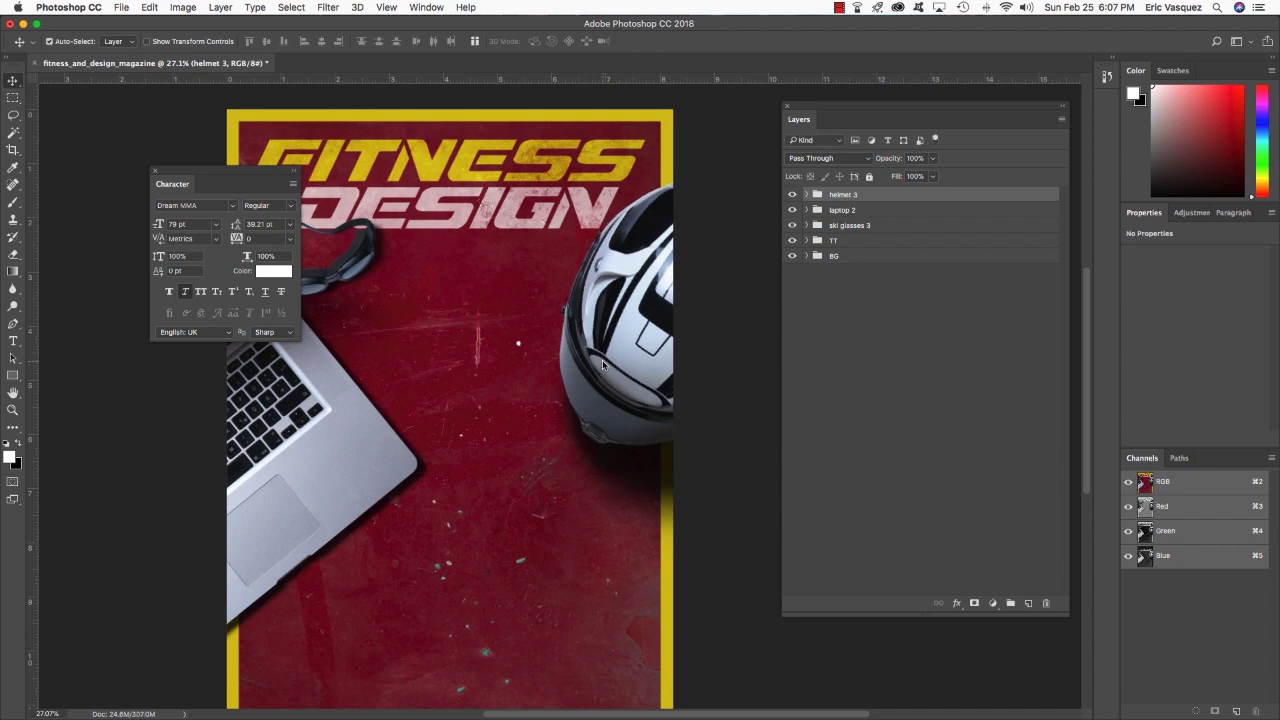
{"action": "key", "text": "super+o"}
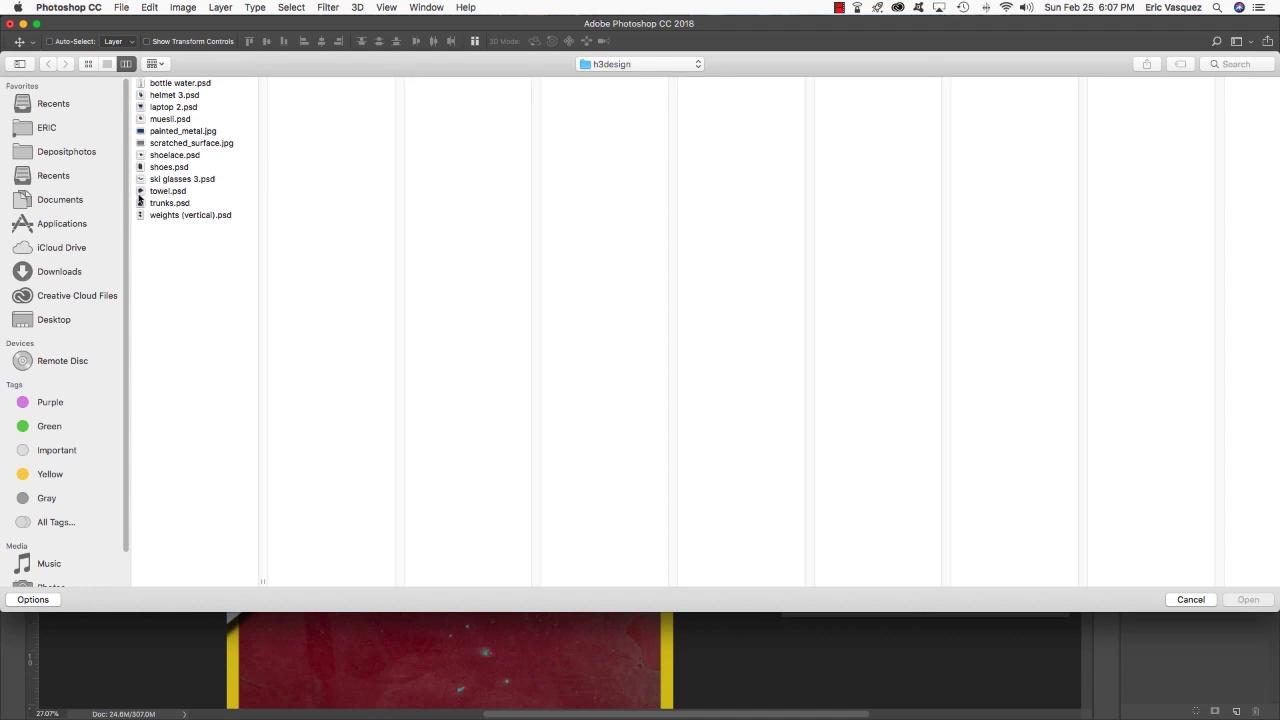
Open towel.psd and copy its towel group into the magazine
{"action": "left_click", "coordinate": [183, 193]}
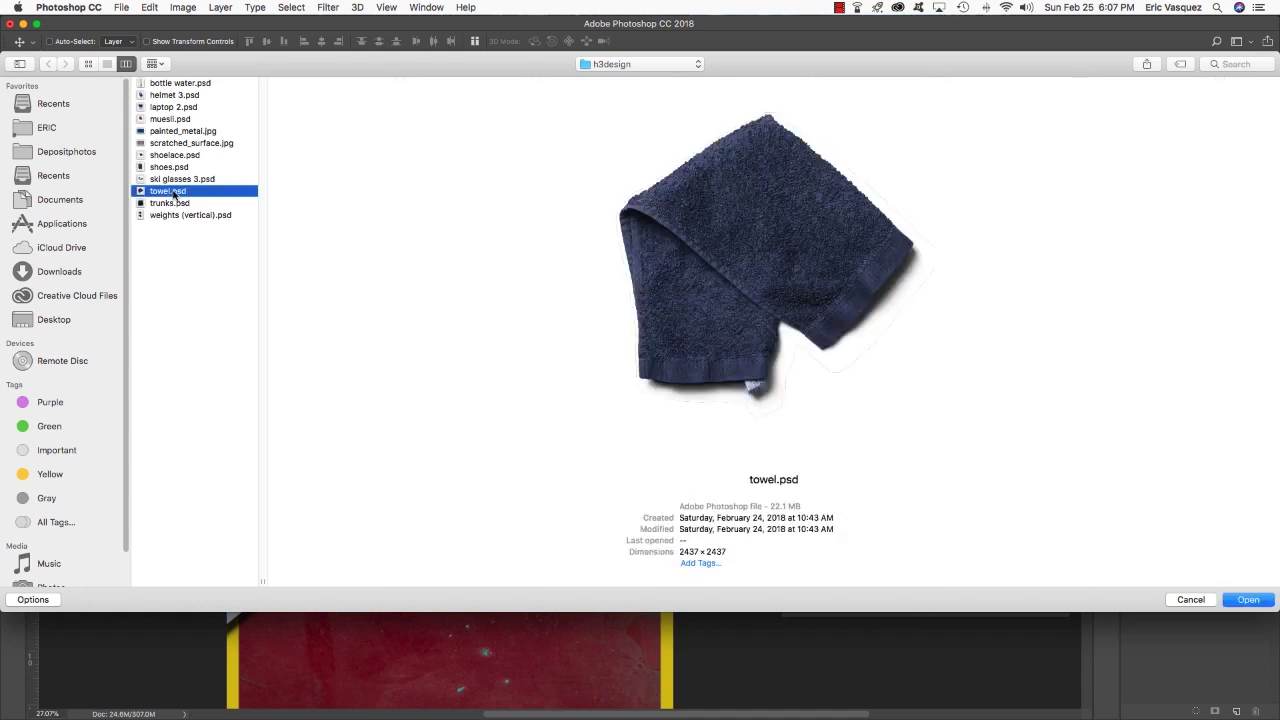
{"action": "double_click", "coordinate": [176, 194]}
{"action": "left_click_drag", "start_coordinate": [386, 57], "coordinate": [616, 331]}
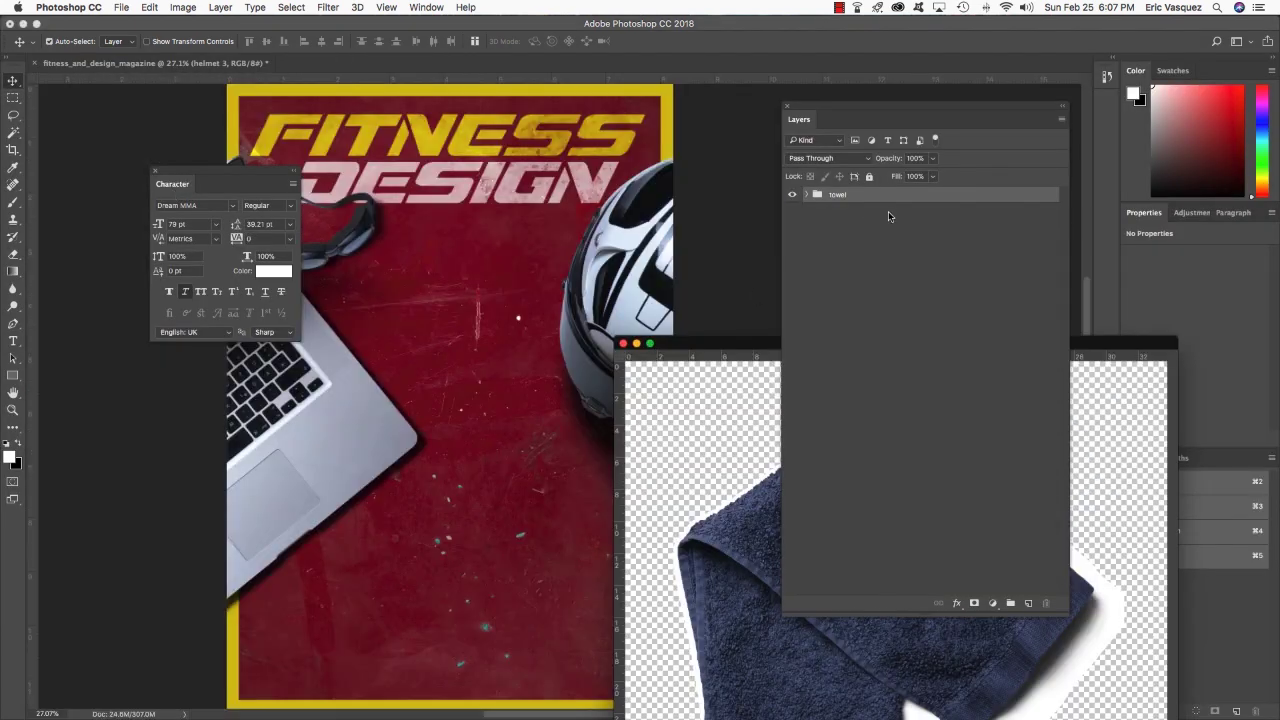
{"action": "left_click_drag", "start_coordinate": [886, 195], "coordinate": [557, 331]}
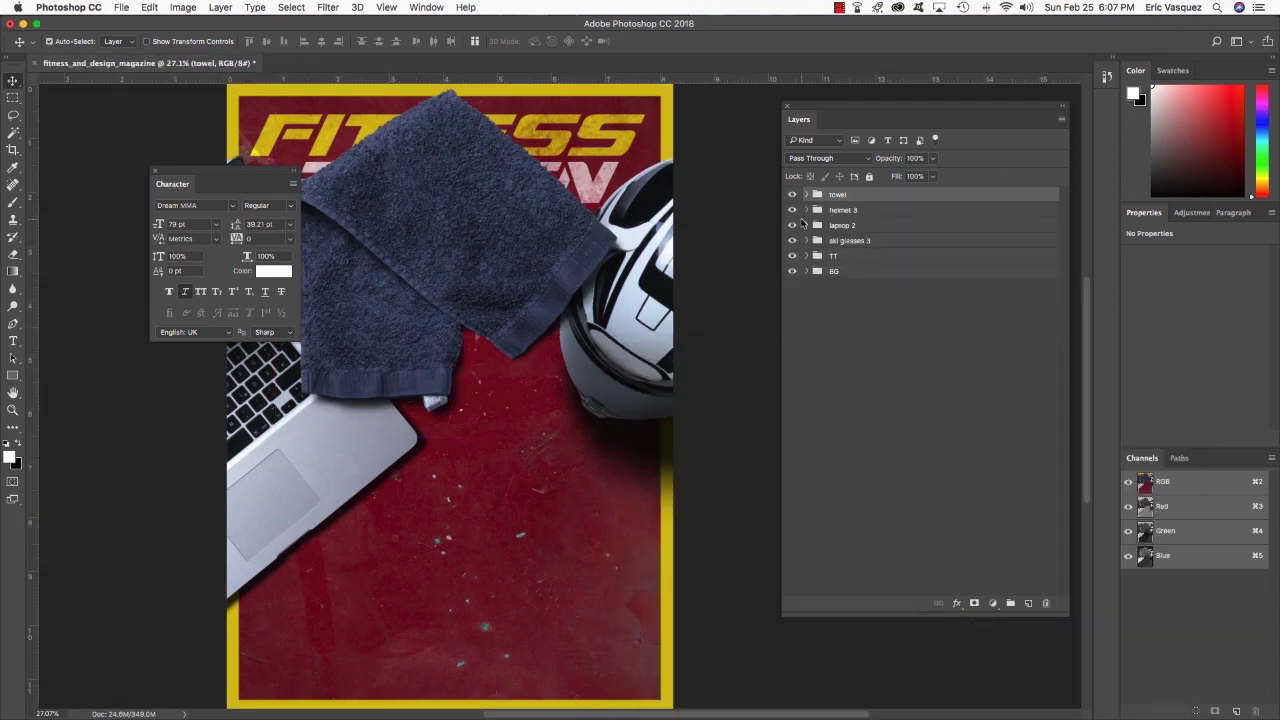
Move the towel to the lower-right corner and rotate it clockwise
{"action": "key", "text": "super+t"}
{"action": "left_click_drag", "start_coordinate": [503, 172], "coordinate": [714, 624]}
{"action": "left_click_drag", "start_coordinate": [538, 453], "coordinate": [655, 572]}
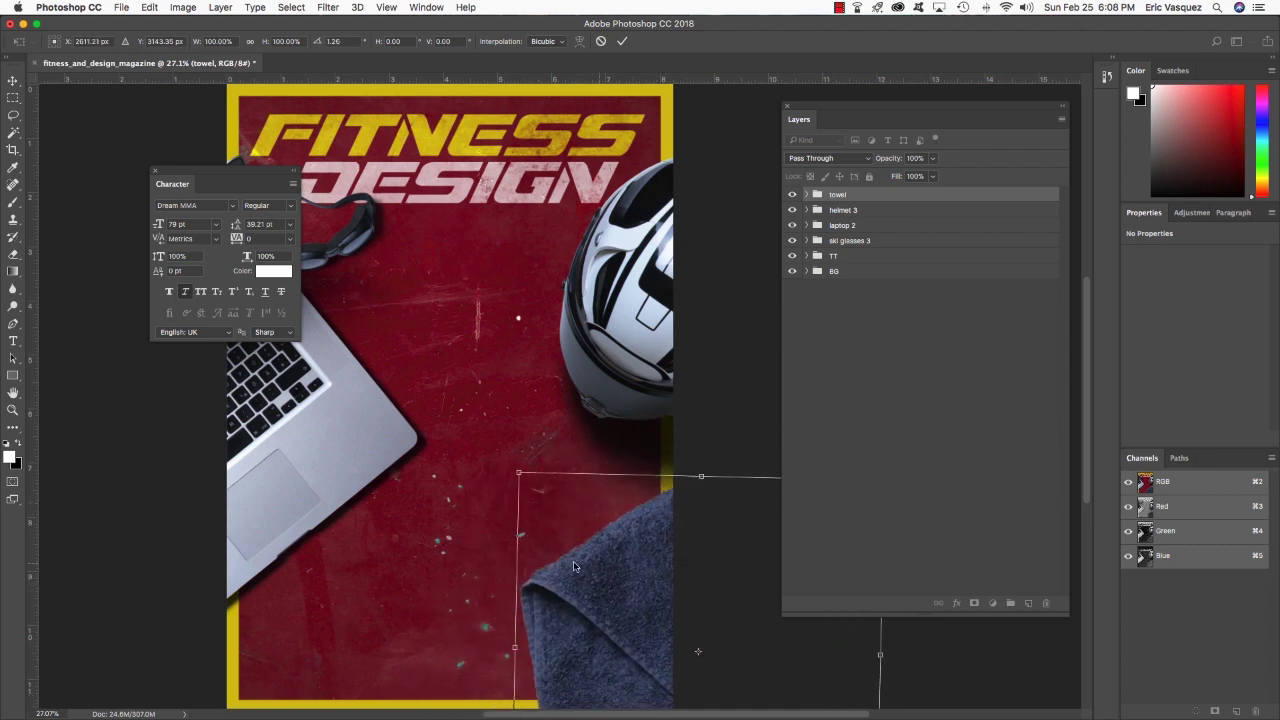
{"action": "left_click_drag", "start_coordinate": [455, 556], "coordinate": [650, 455]}
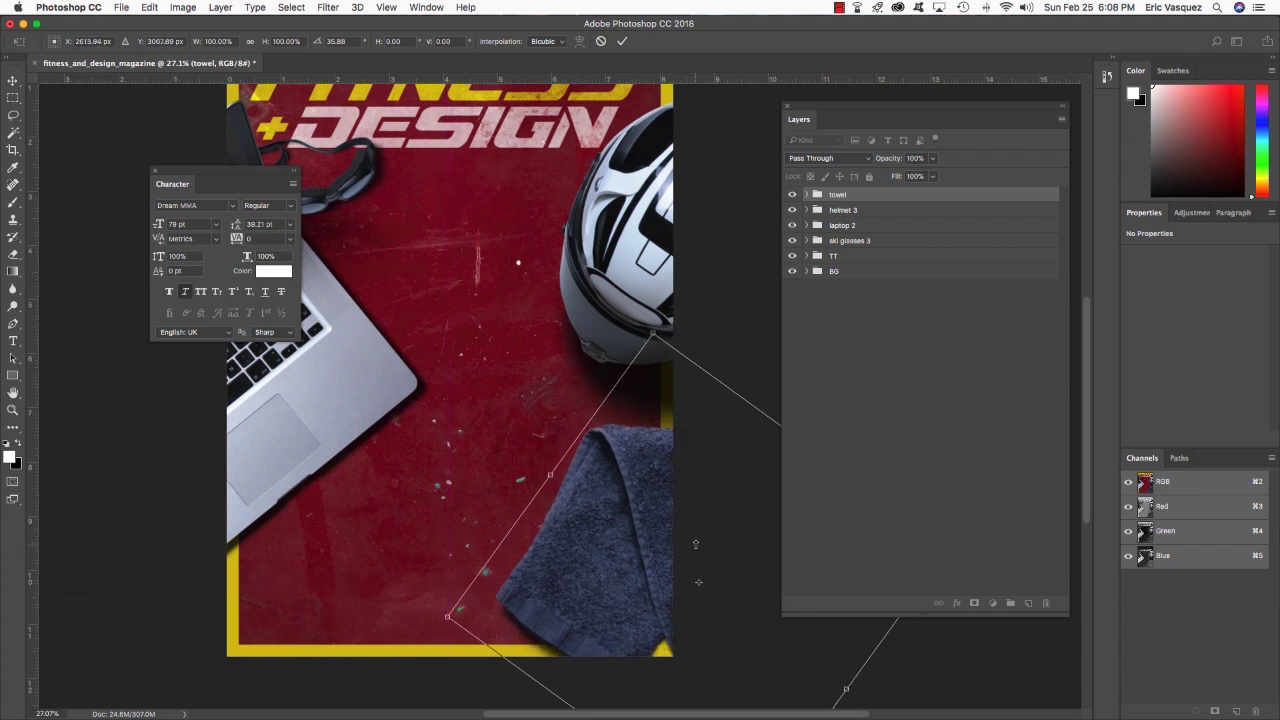
{"action": "key", "text": "Return"}
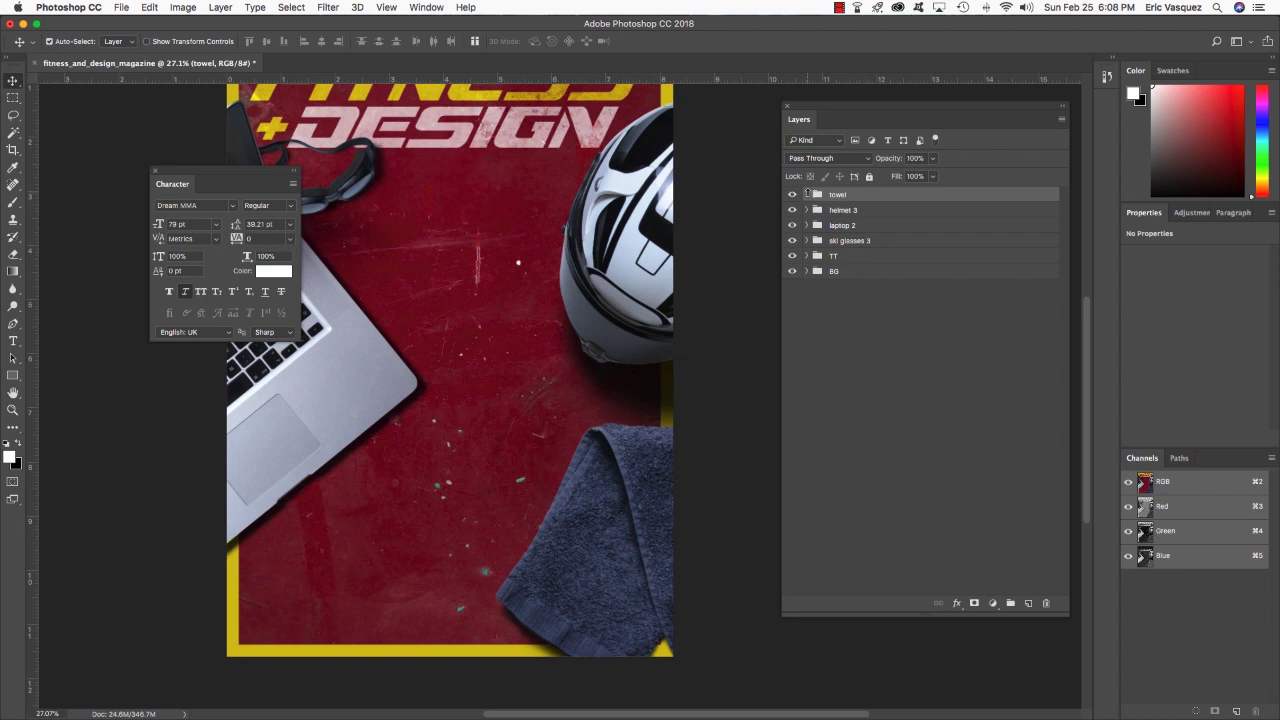
Expand the towel group and select its towel layer
{"action": "left_click", "coordinate": [806, 194]}
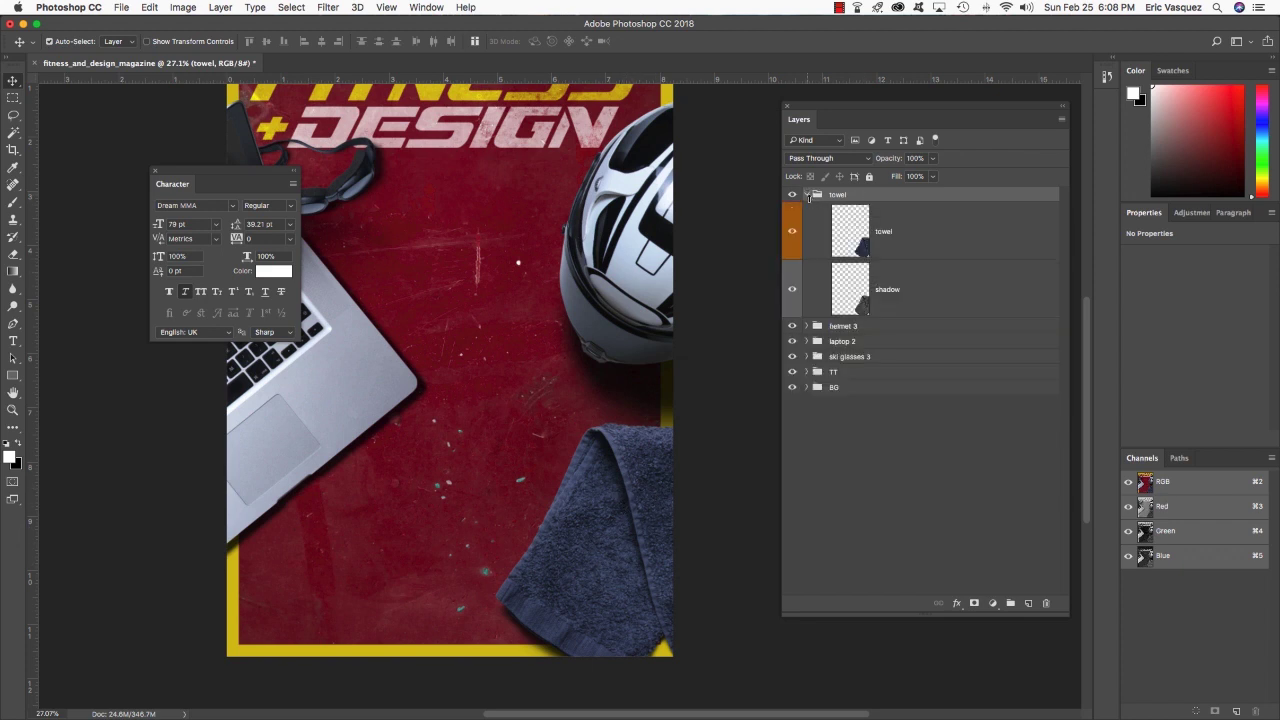
{"action": "left_click", "coordinate": [922, 219]}
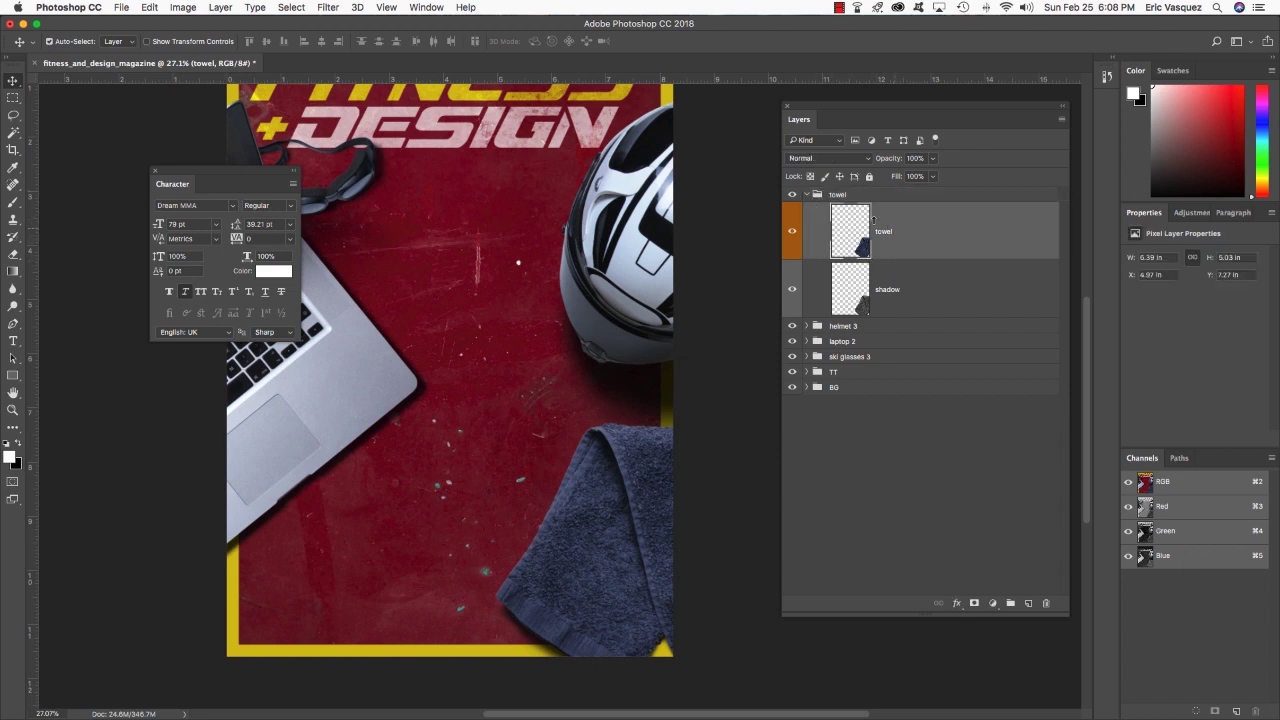
{"action": "left_click", "coordinate": [888, 300]}
{"action": "left_click", "coordinate": [931, 235]}
Add a Solid Color fill layer clipped to the towel, colored #A40825
{"action": "left_click", "coordinate": [994, 604]}
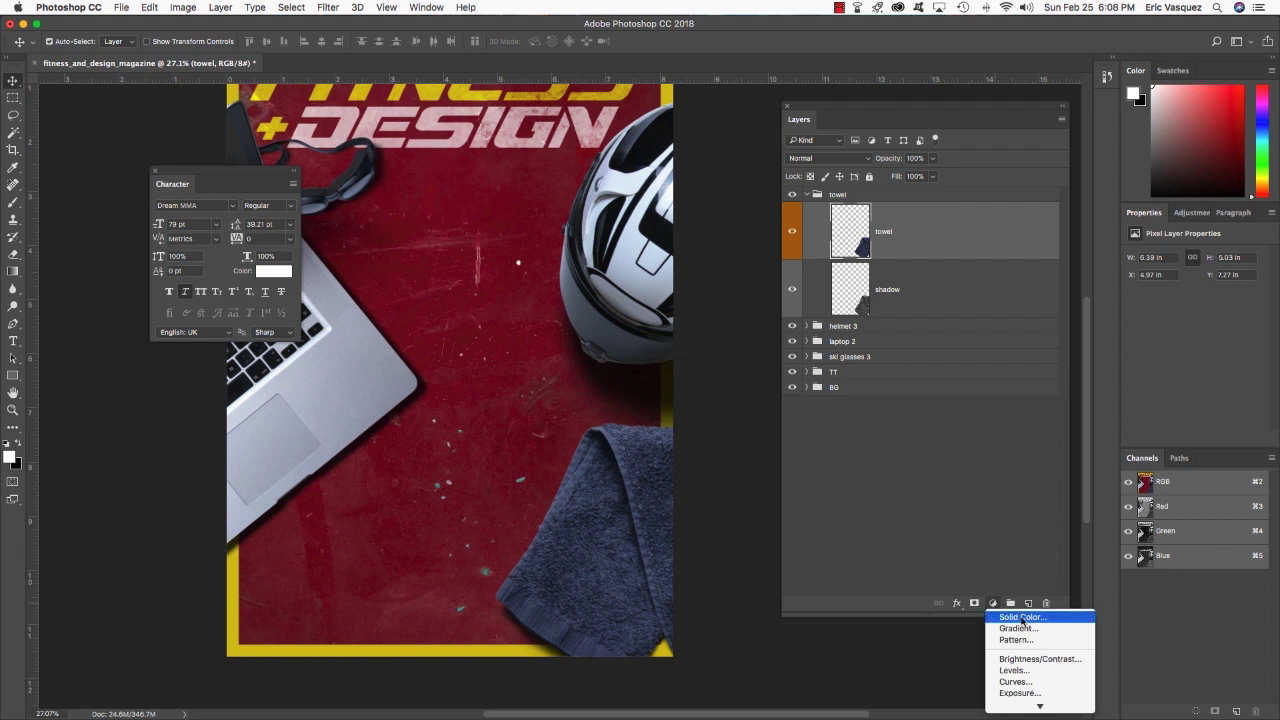
{"action": "left_click", "coordinate": [1022, 618]}
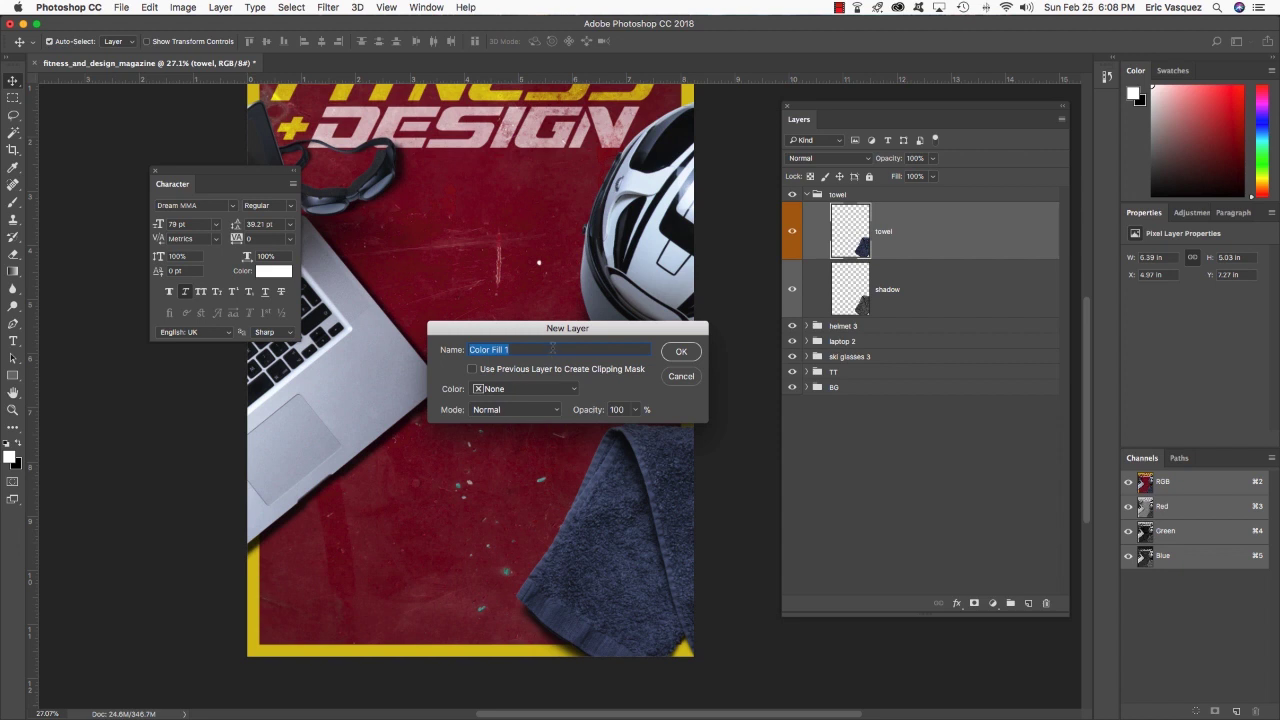
{"action": "left_click", "coordinate": [471, 370]}
{"action": "left_click", "coordinate": [679, 353]}
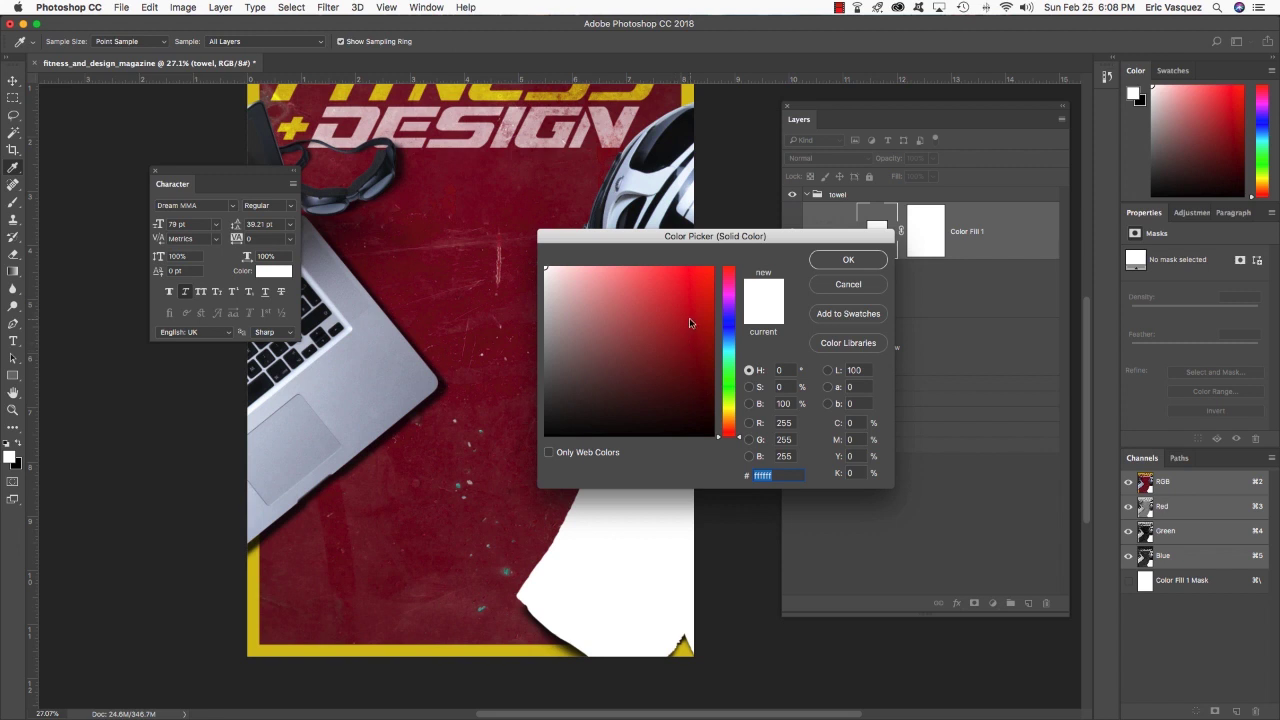
{"action": "type", "text": "A40825"}
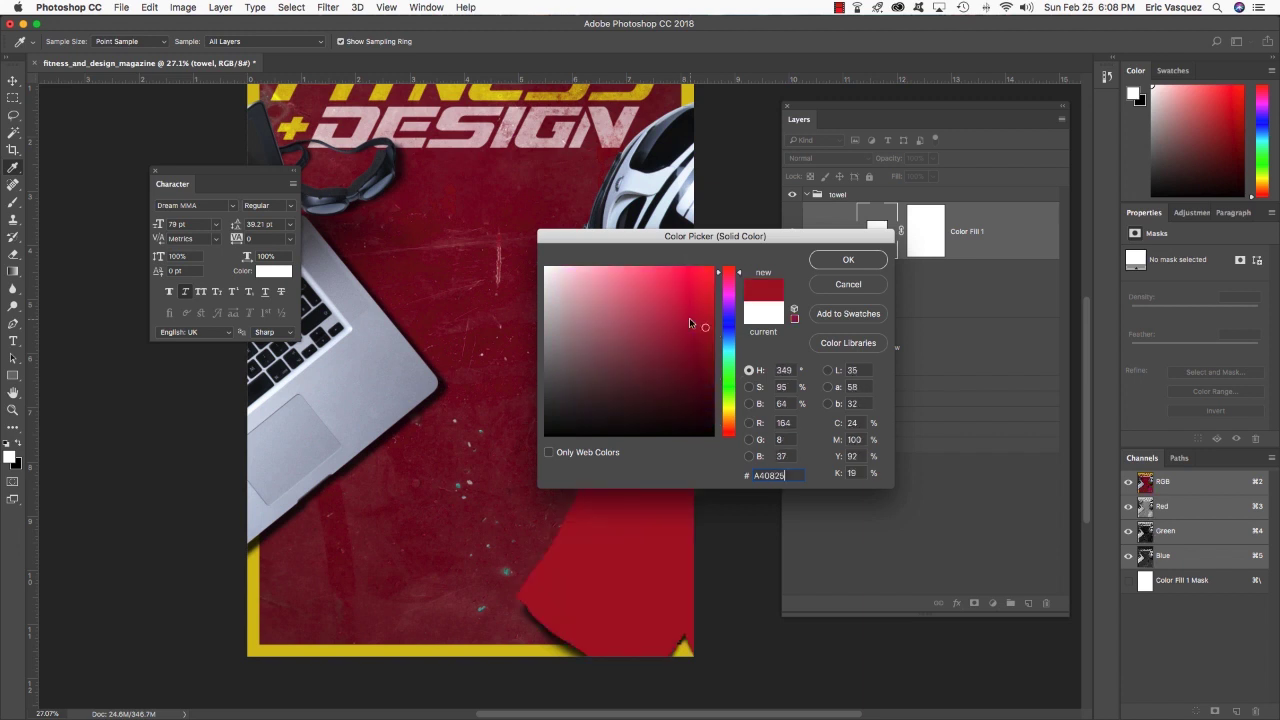
{"action": "left_click", "coordinate": [838, 262]}
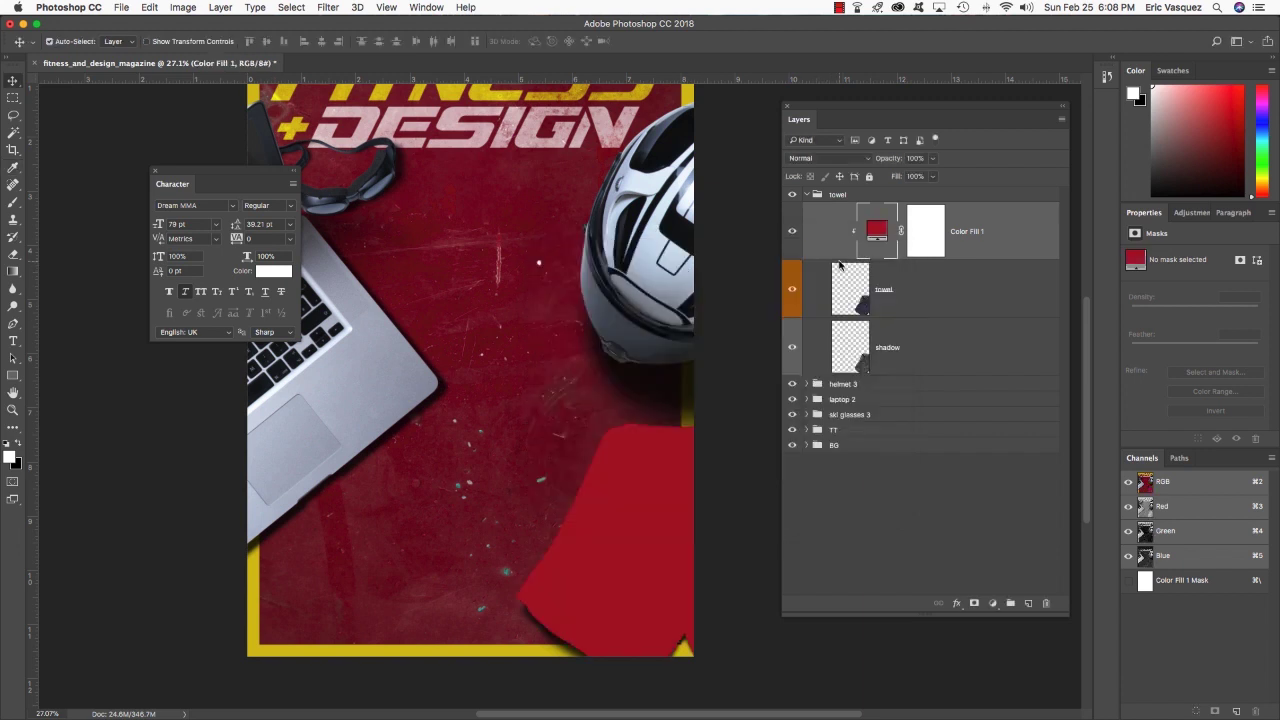
Try Multiply, Soft Light and Overlay on the fill, then settle on Color blending
{"action": "left_click", "coordinate": [820, 159]}
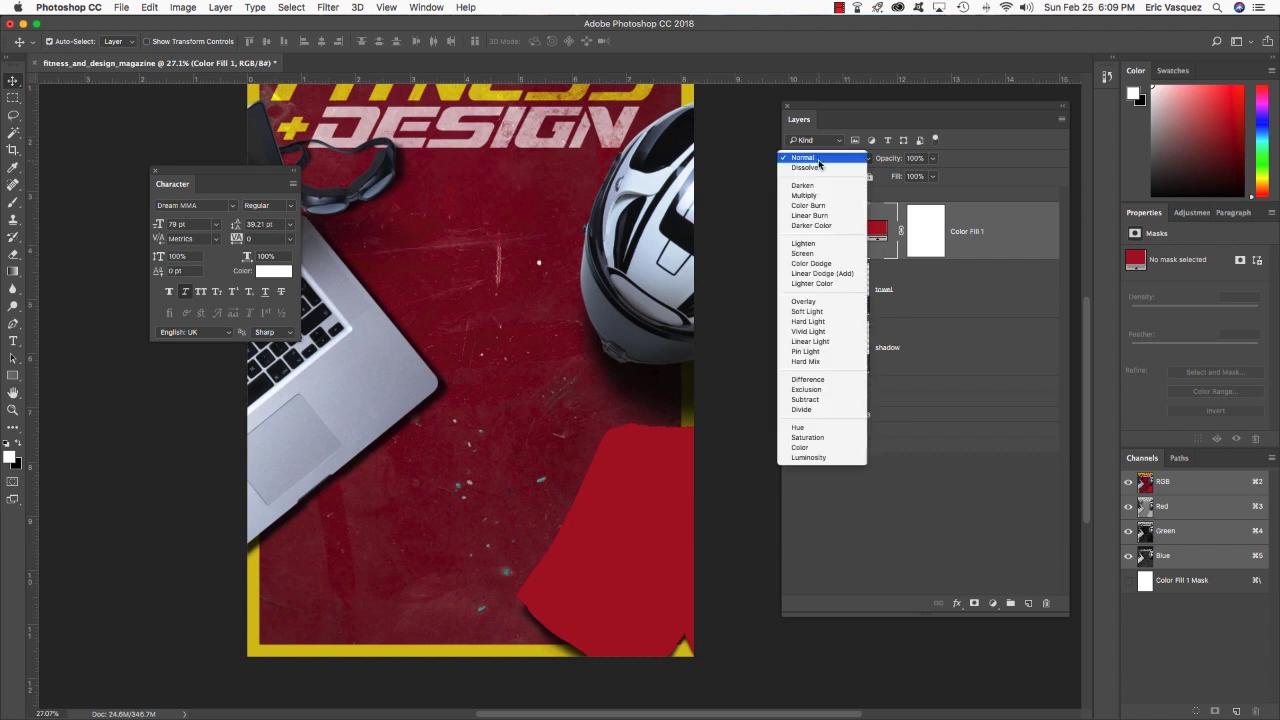
{"action": "left_click", "coordinate": [819, 196]}
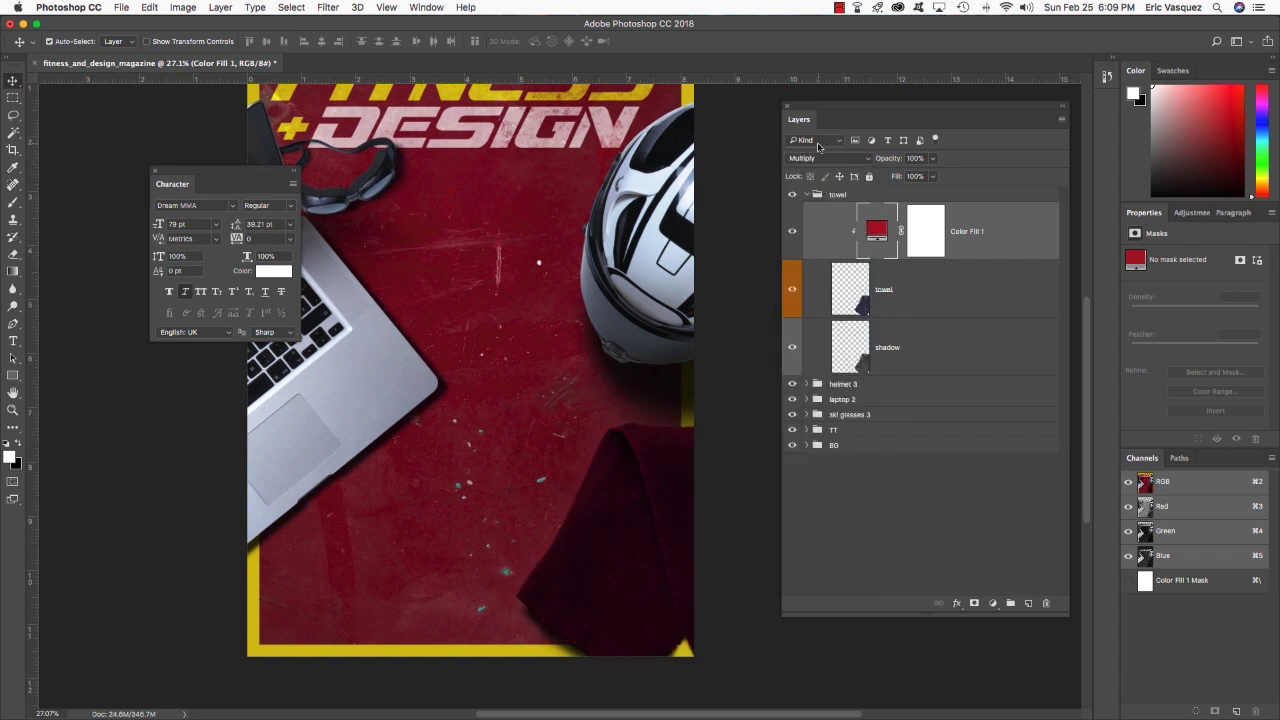
{"action": "left_click", "coordinate": [819, 159]}
{"action": "left_click", "coordinate": [804, 410]}
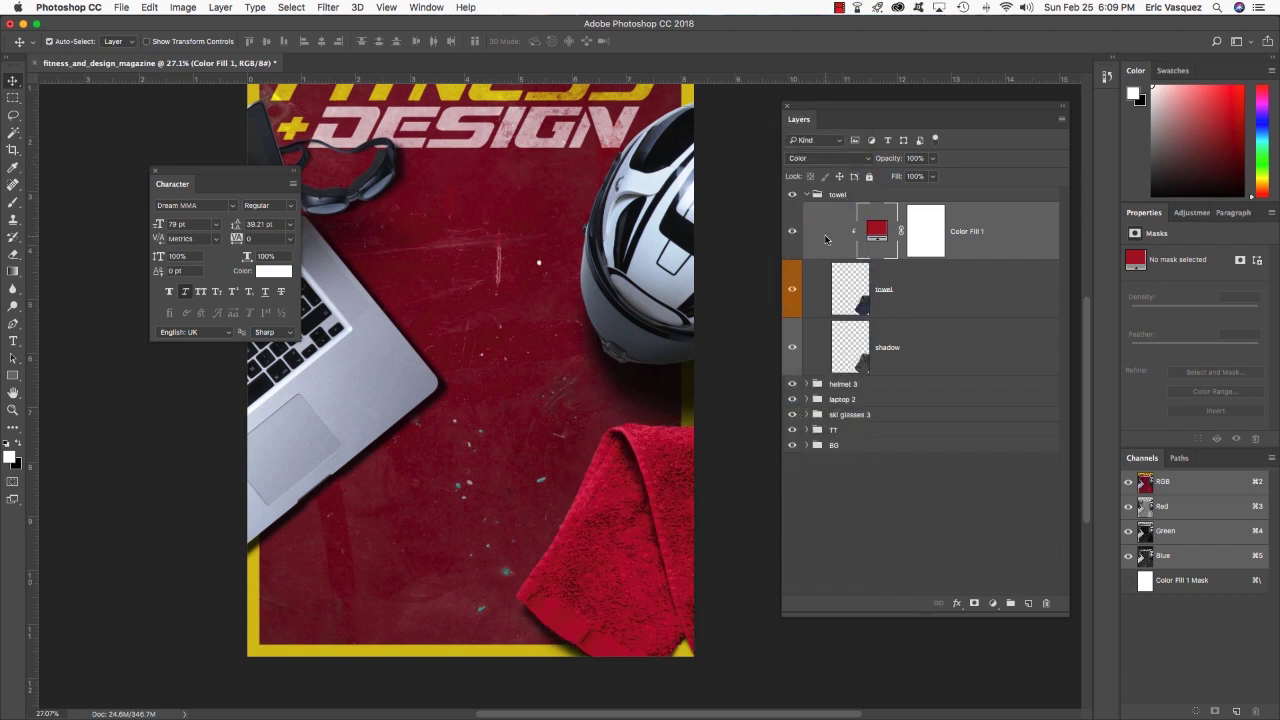
{"action": "left_click", "coordinate": [836, 162]}
{"action": "mouse_move", "coordinate": [821, 10]}
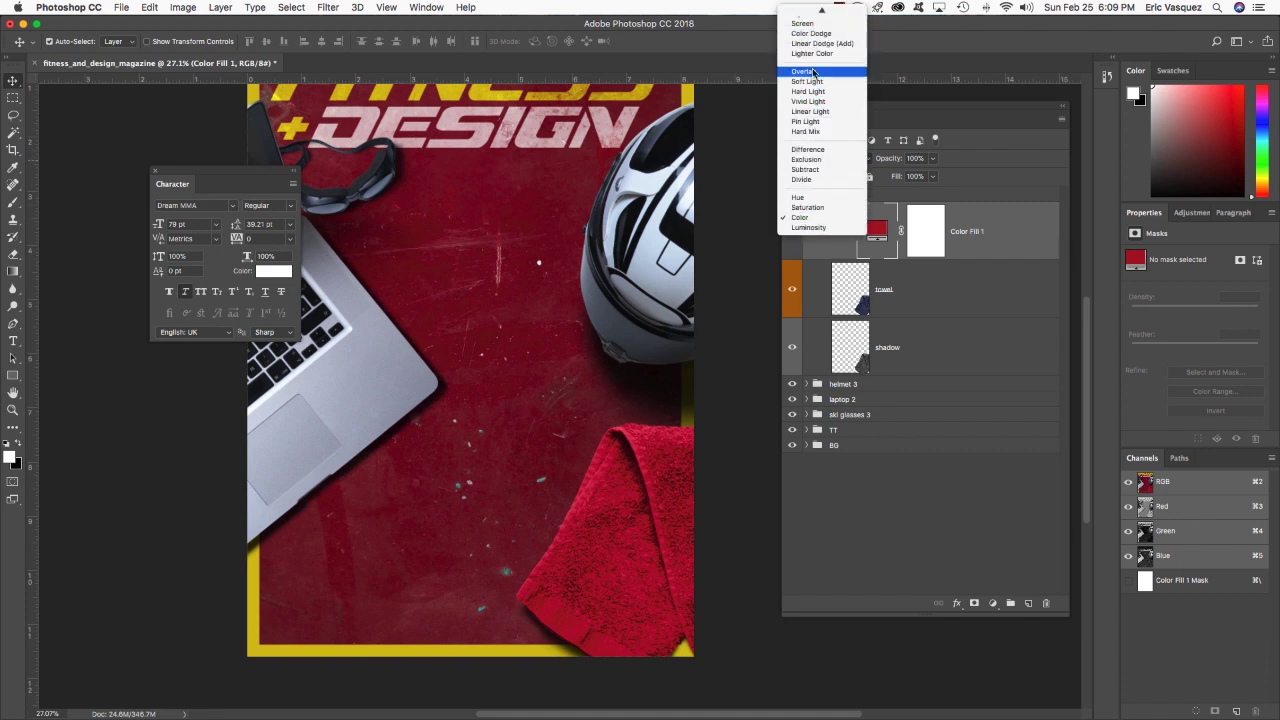
{"action": "left_click", "coordinate": [808, 81]}
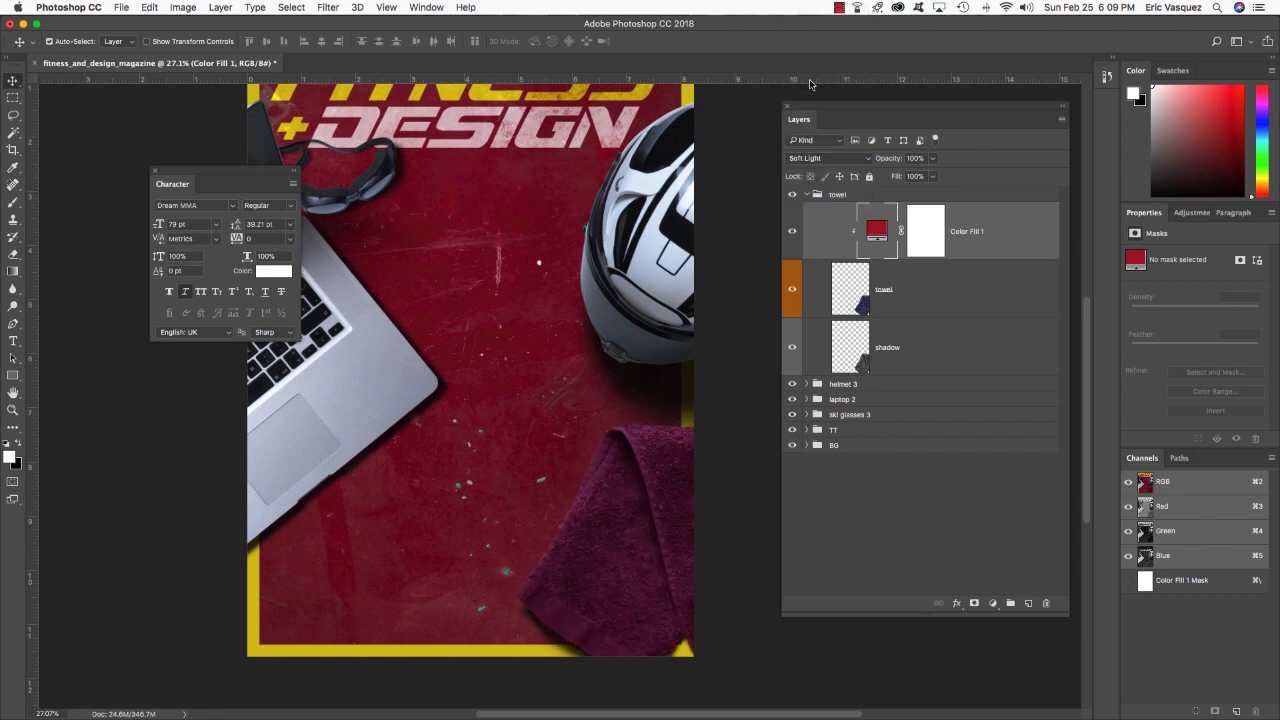
{"action": "left_click", "coordinate": [819, 160]}
{"action": "left_click", "coordinate": [817, 147]}
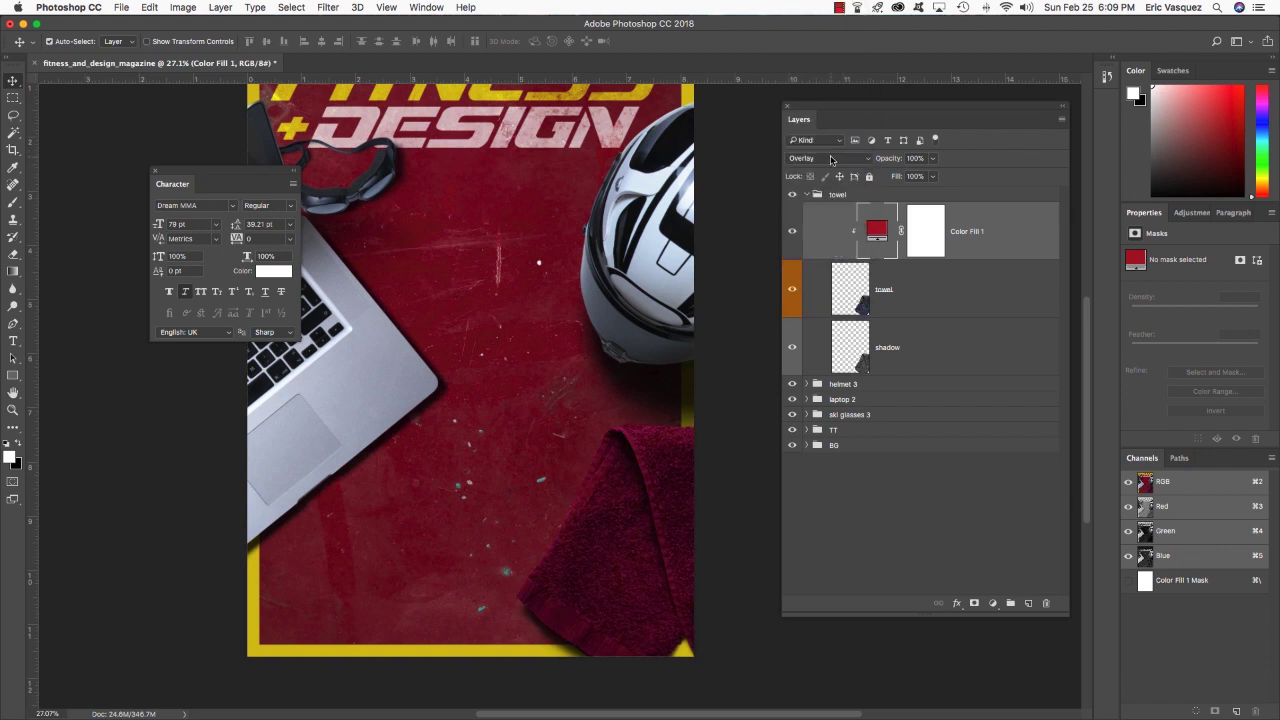
{"action": "left_click", "coordinate": [831, 160]}
{"action": "left_click", "coordinate": [836, 307]}
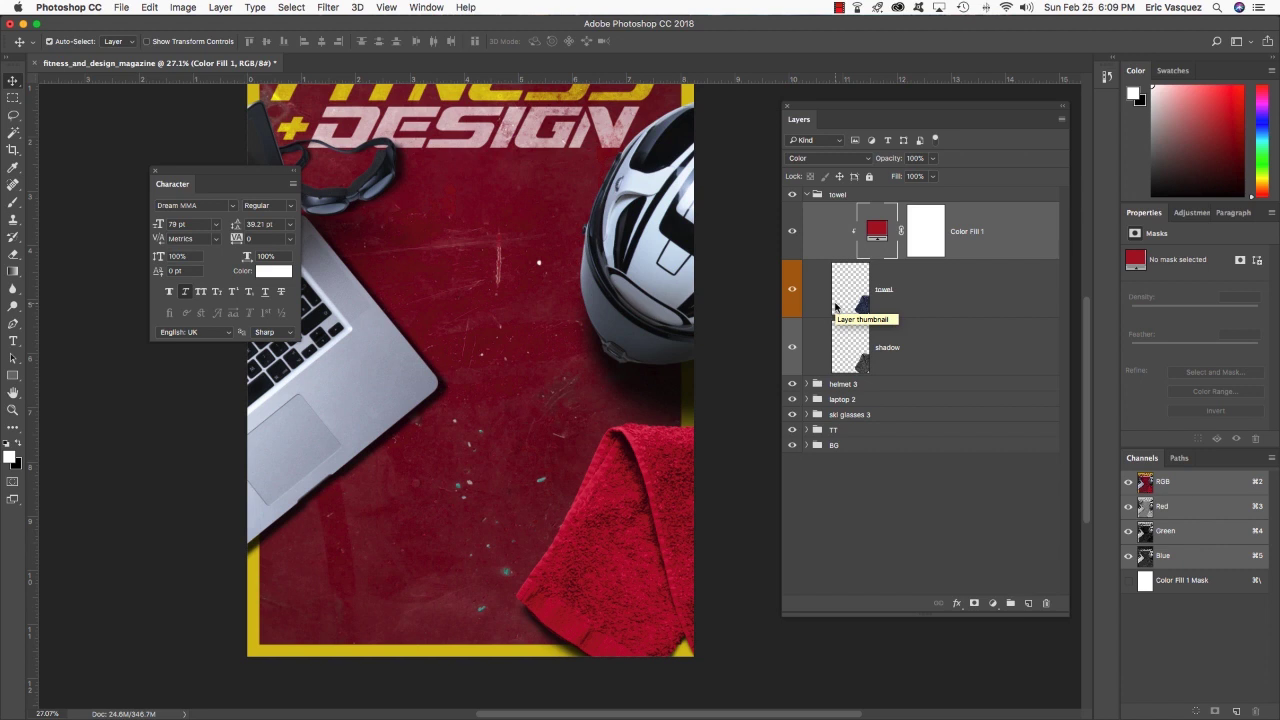
Duplicate the color fill and set the copy to Multiply at 50% opacity
{"action": "key", "text": "super+j"}
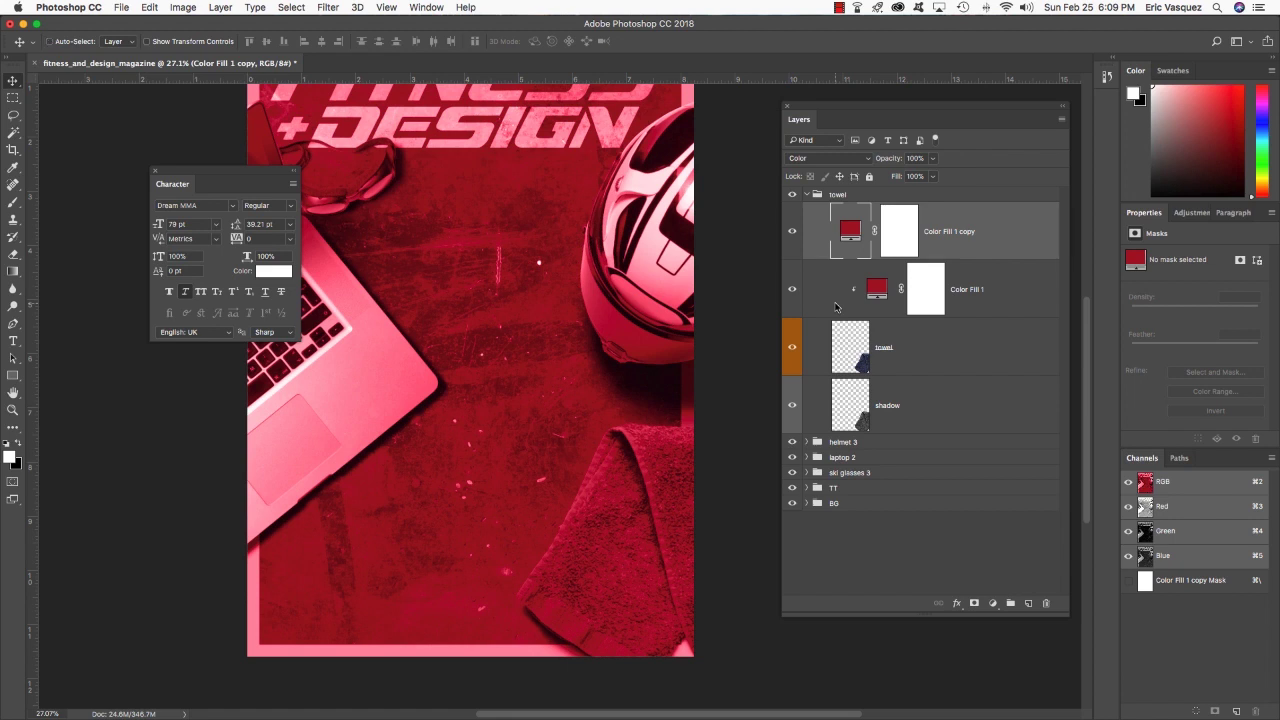
{"action": "key", "text": "super+bracketleft"}
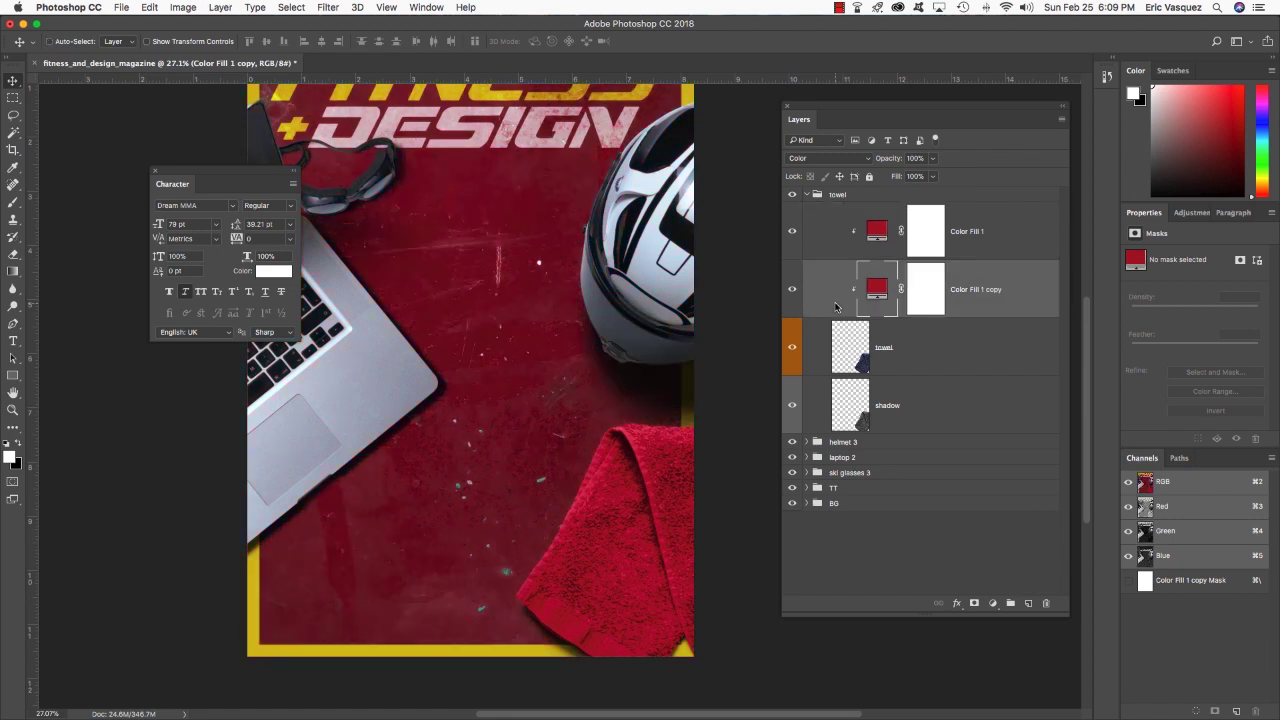
{"action": "key", "text": "super+bracketright"}
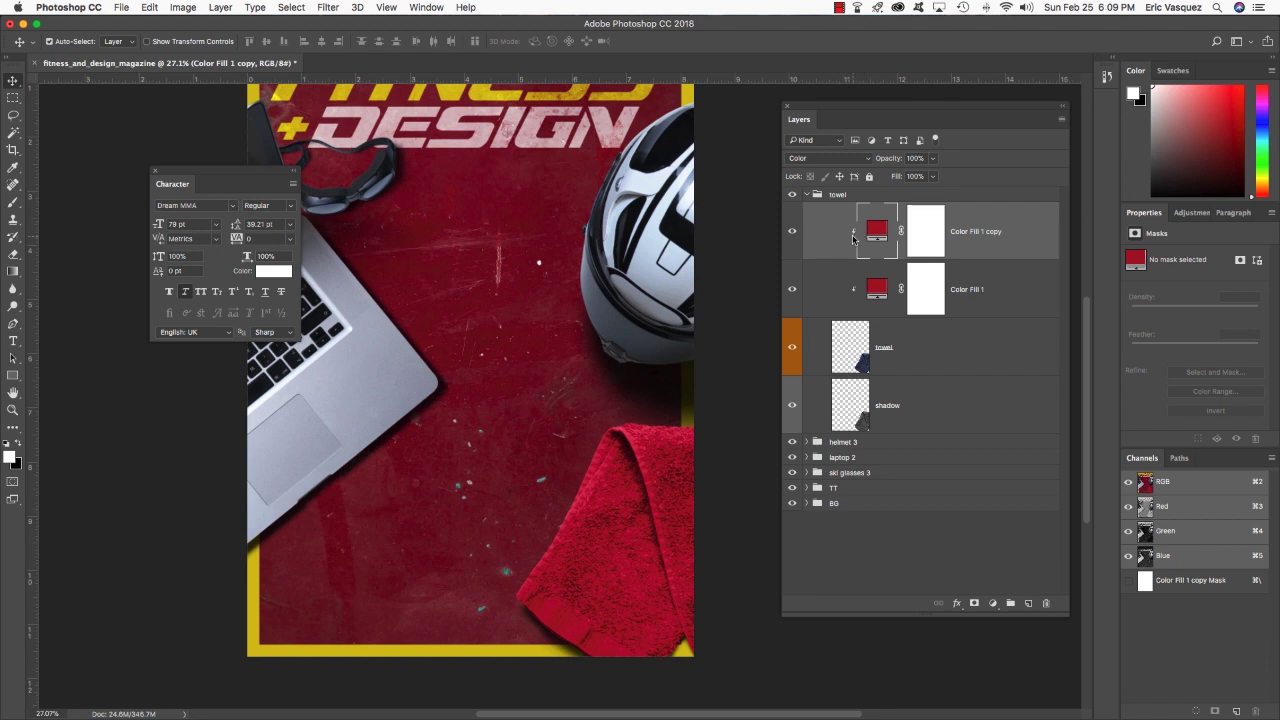
{"action": "left_click", "coordinate": [832, 158]}
{"action": "mouse_move", "coordinate": [822, 12]}
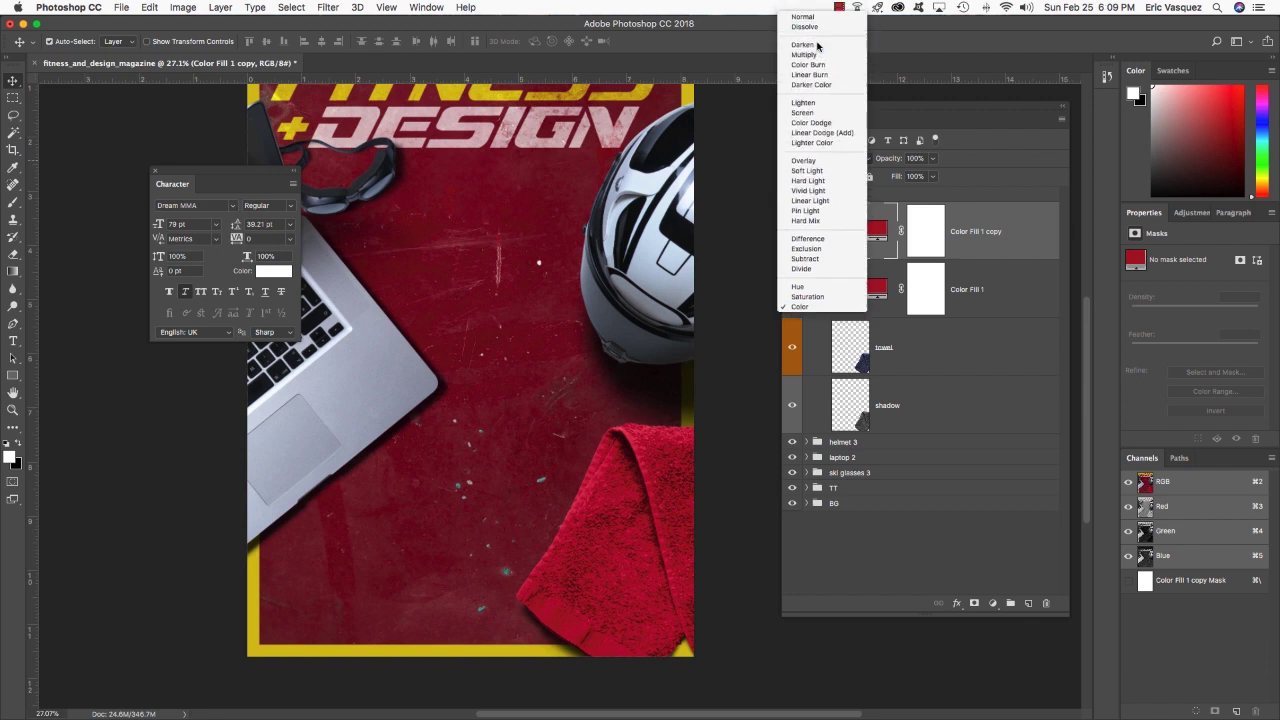
{"action": "left_click", "coordinate": [817, 46]}
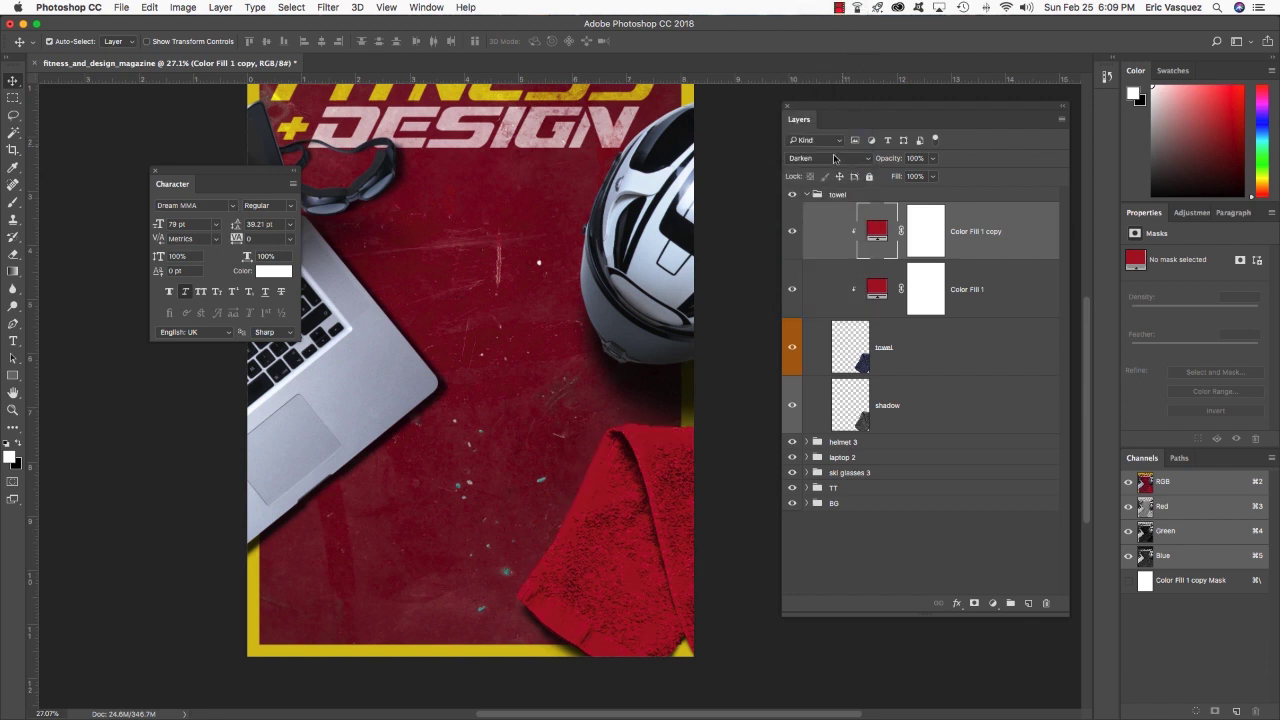
{"action": "left_click", "coordinate": [830, 160]}
{"action": "left_click", "coordinate": [825, 171]}
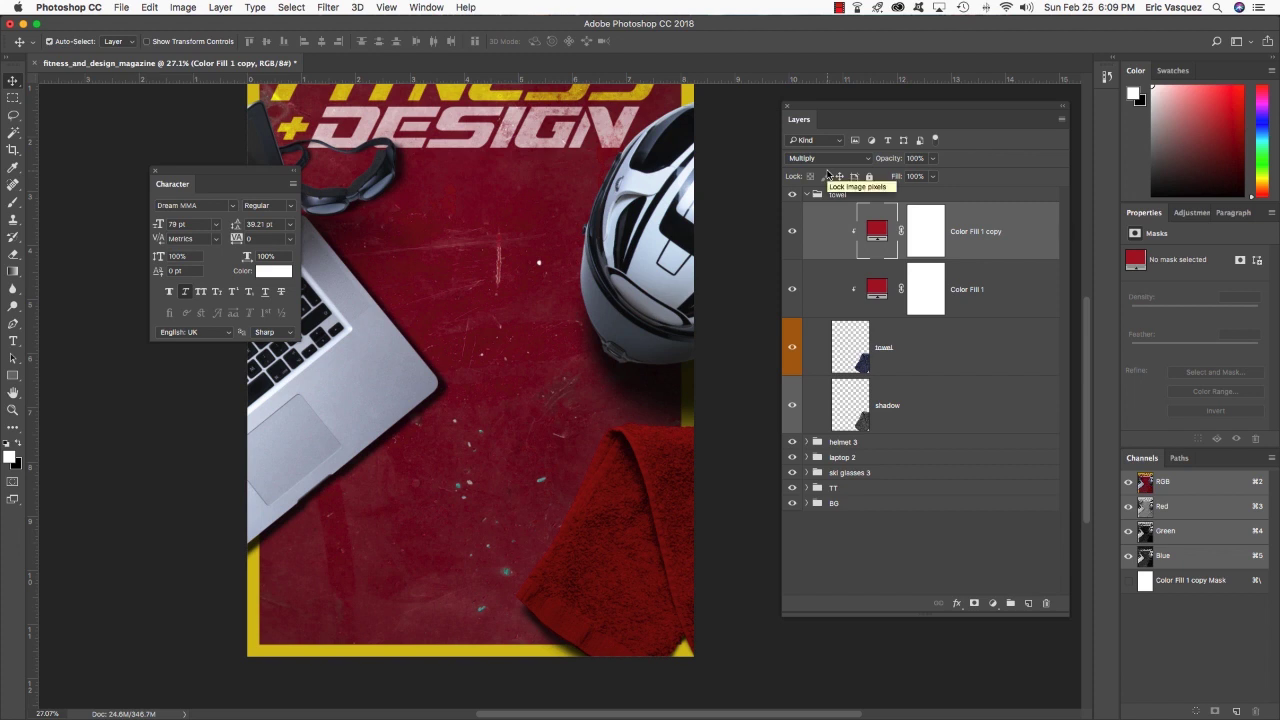
{"action": "key", "text": "5"}
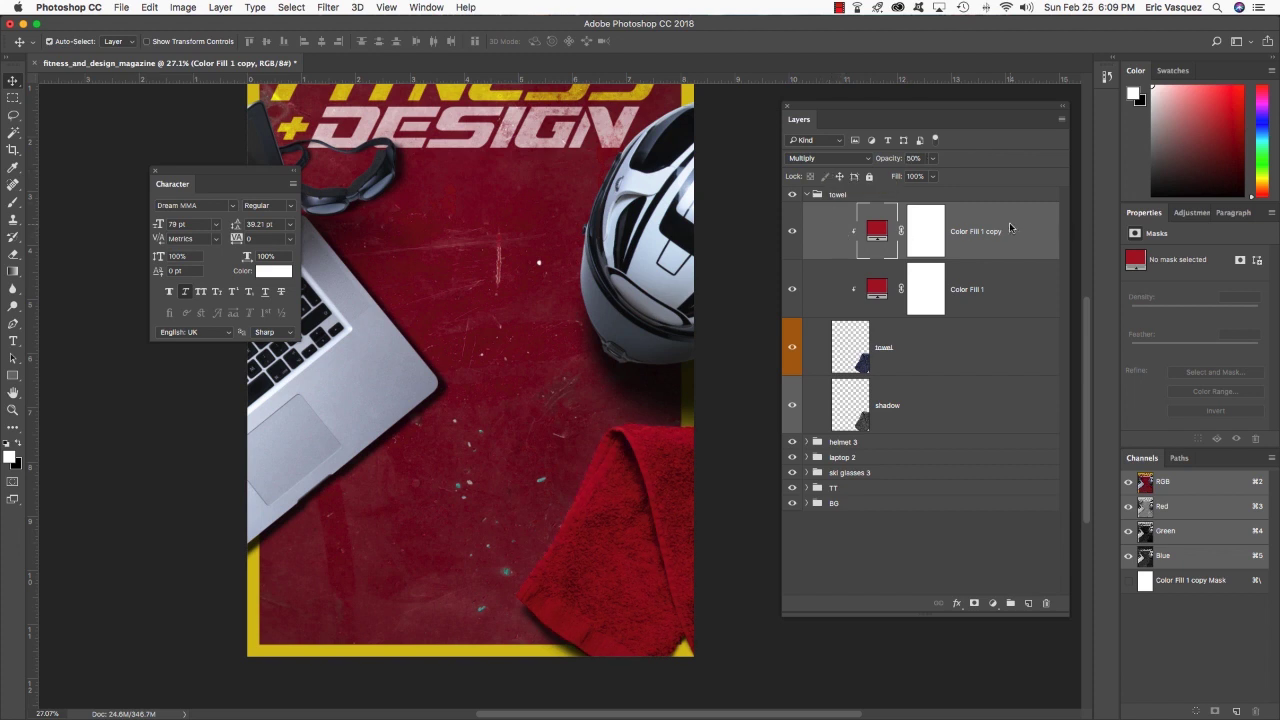
Toggle the Color Fill 1 copy to compare the towel, then collapse the towel group
{"action": "left_click", "coordinate": [793, 231]}
{"action": "left_click", "coordinate": [793, 231]}
{"action": "left_click", "coordinate": [793, 231]}
{"action": "left_click", "coordinate": [793, 231]}
{"action": "left_click", "coordinate": [793, 231]}
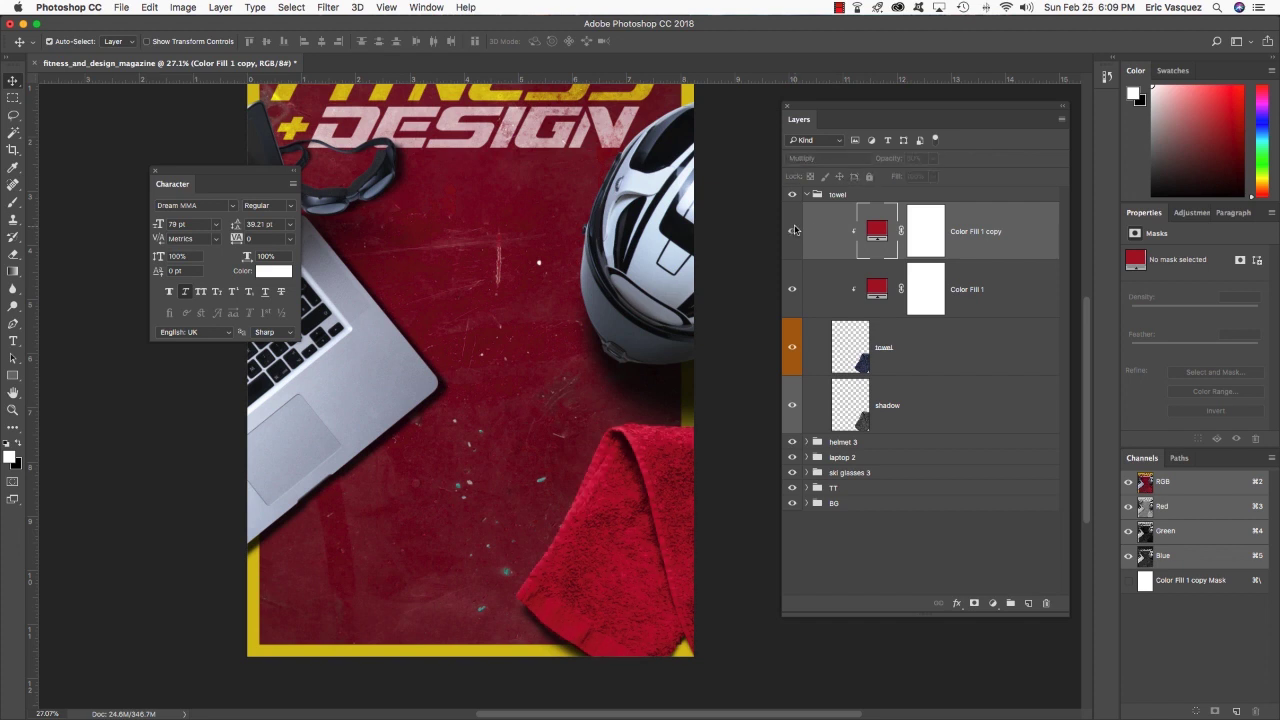
{"action": "left_click", "coordinate": [793, 231]}
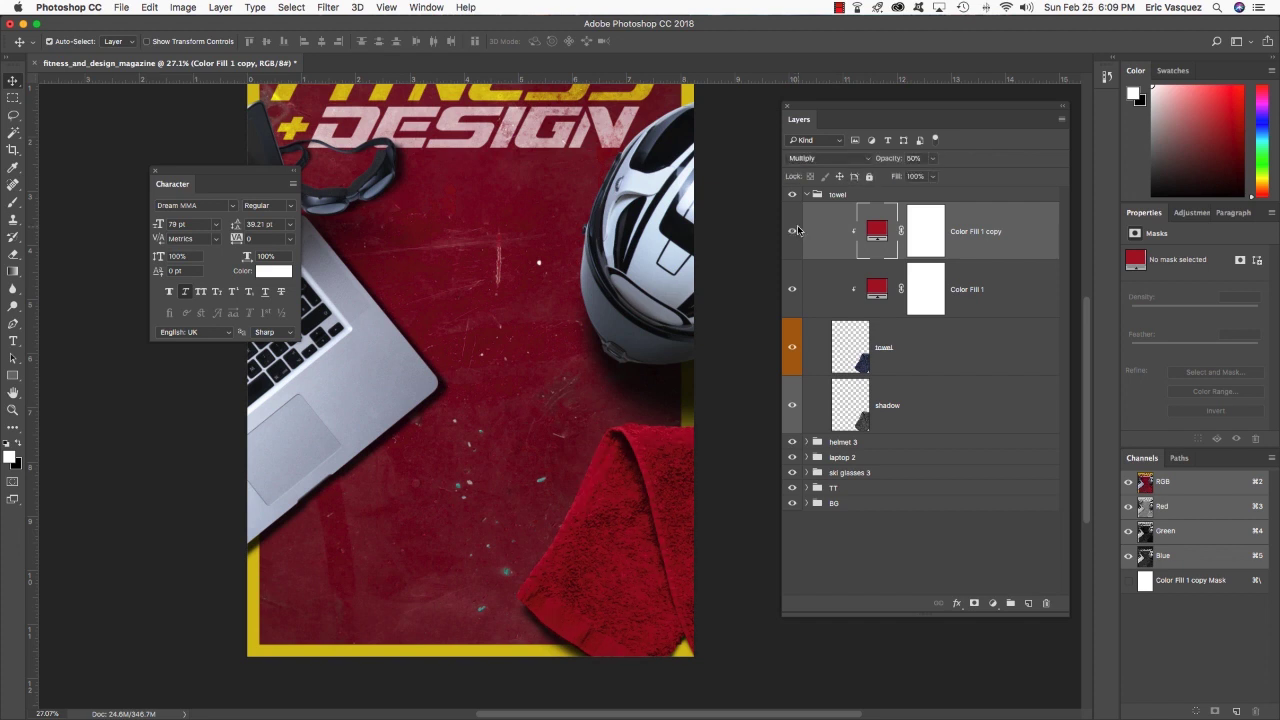
{"action": "left_click", "coordinate": [806, 194]}
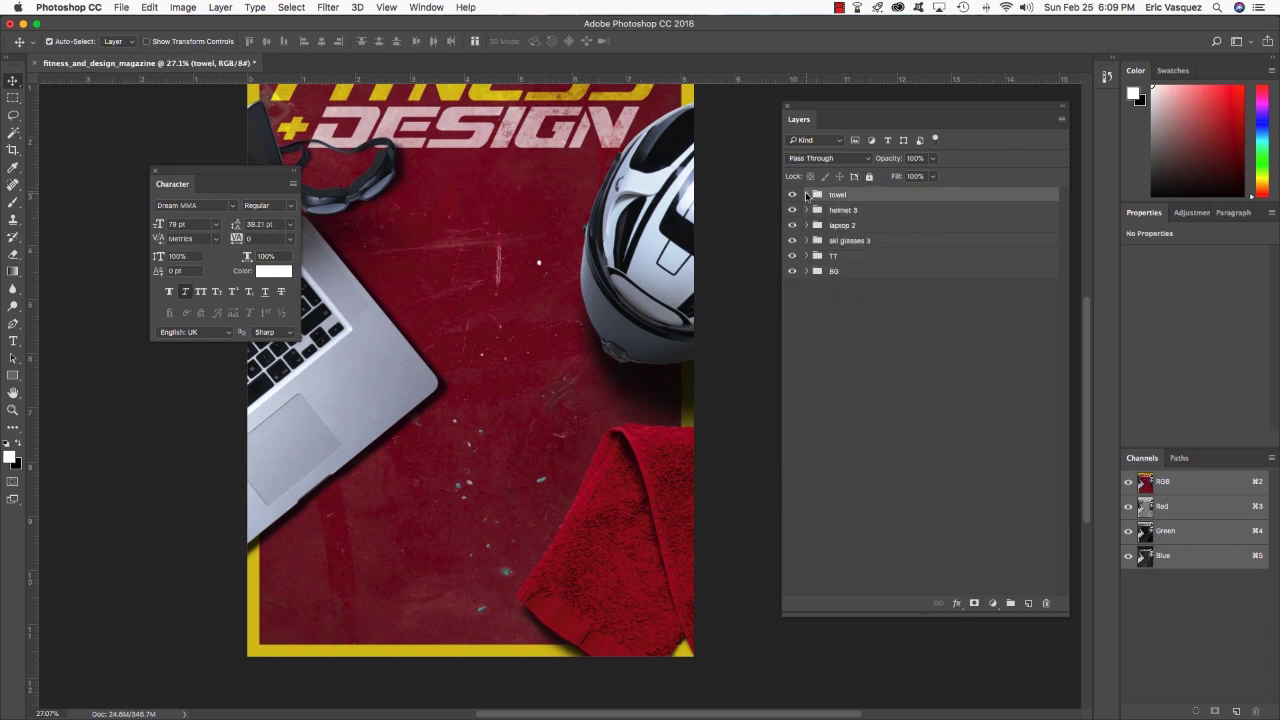
Open muesli.psd and place the muesli bowl group above the towel on the cover
{"action": "key", "text": "super+o"}
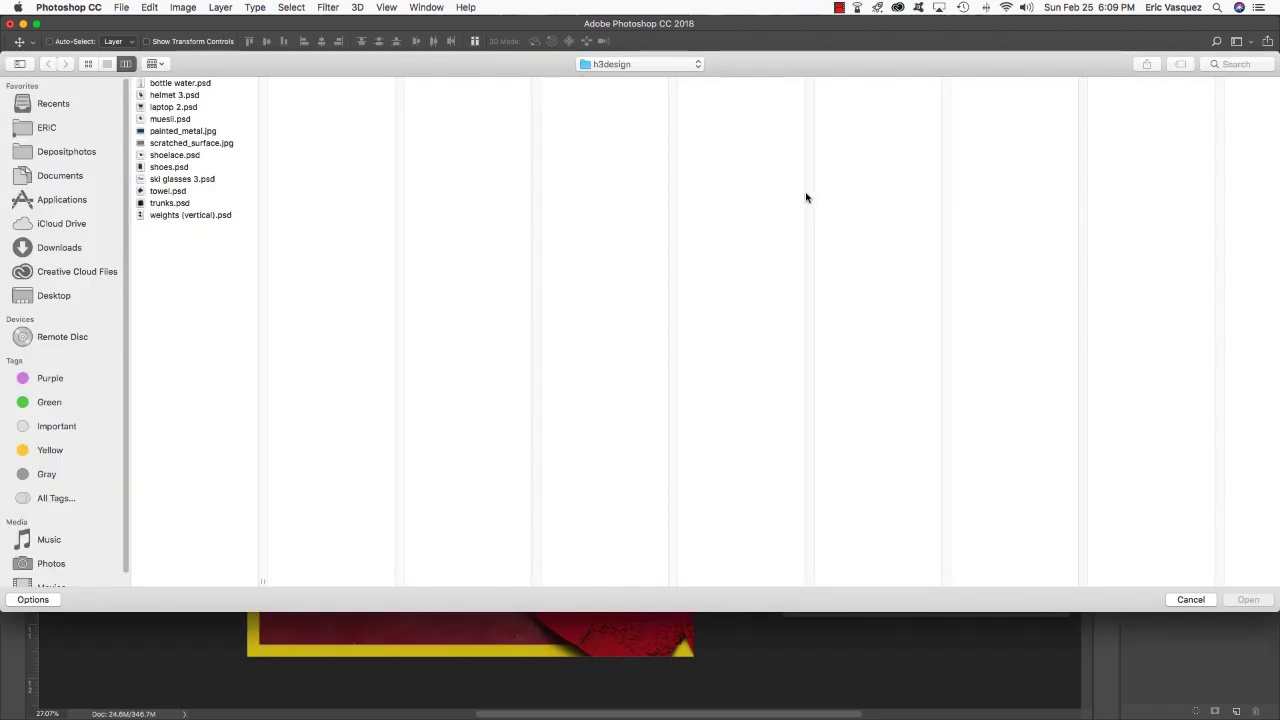
{"action": "left_click", "coordinate": [171, 121]}
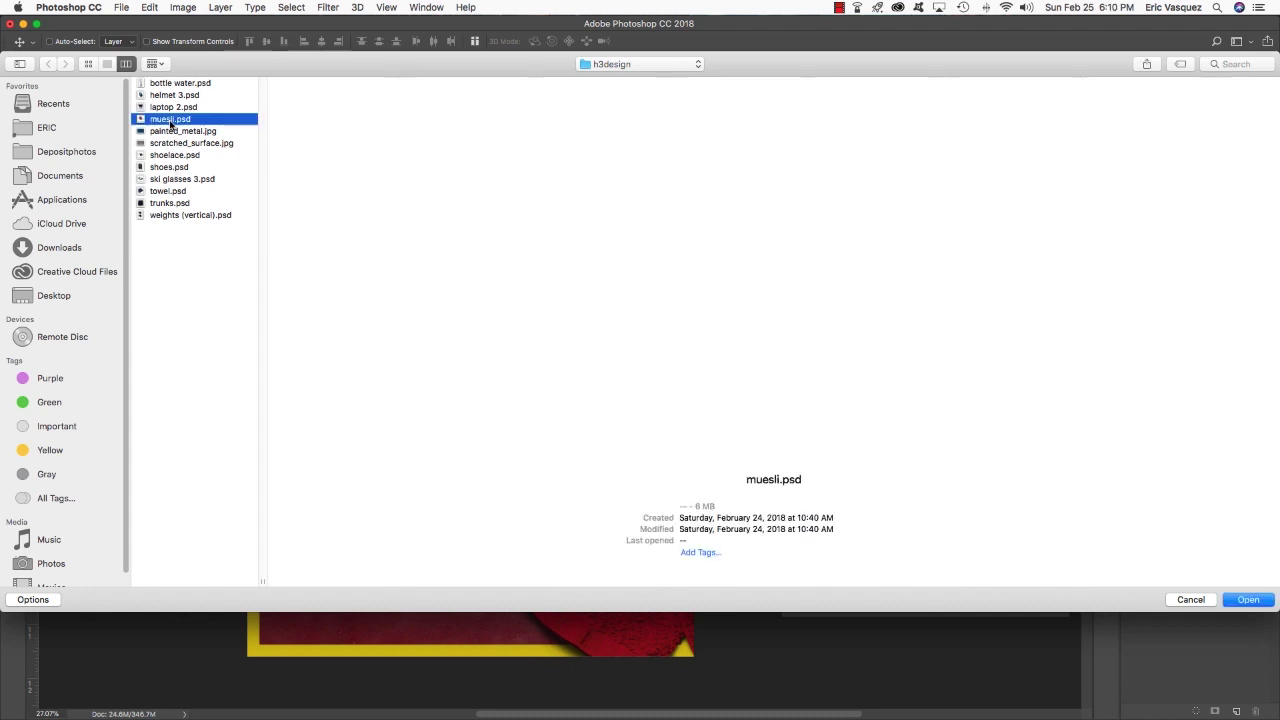
{"action": "left_click", "coordinate": [1250, 599]}
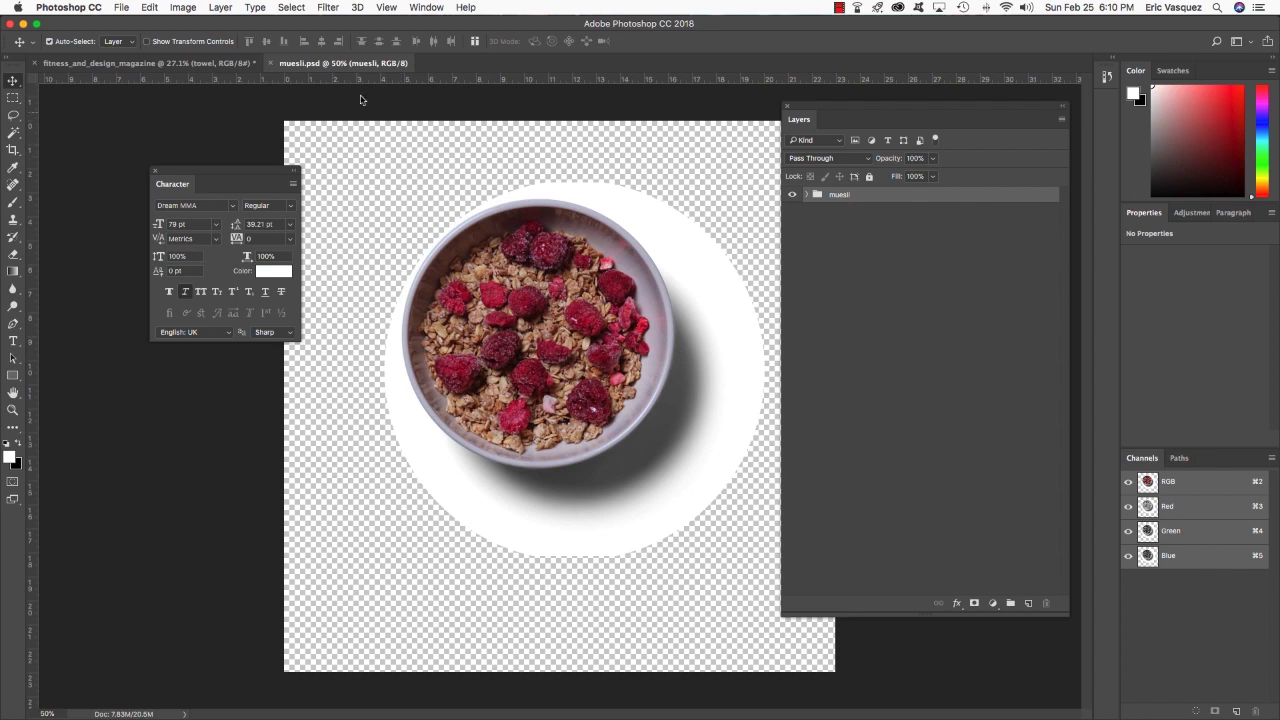
{"action": "left_click_drag", "start_coordinate": [326, 65], "coordinate": [631, 380]}
{"action": "left_click_drag", "start_coordinate": [913, 194], "coordinate": [606, 483]}
{"action": "key", "text": "ctrl+t"}
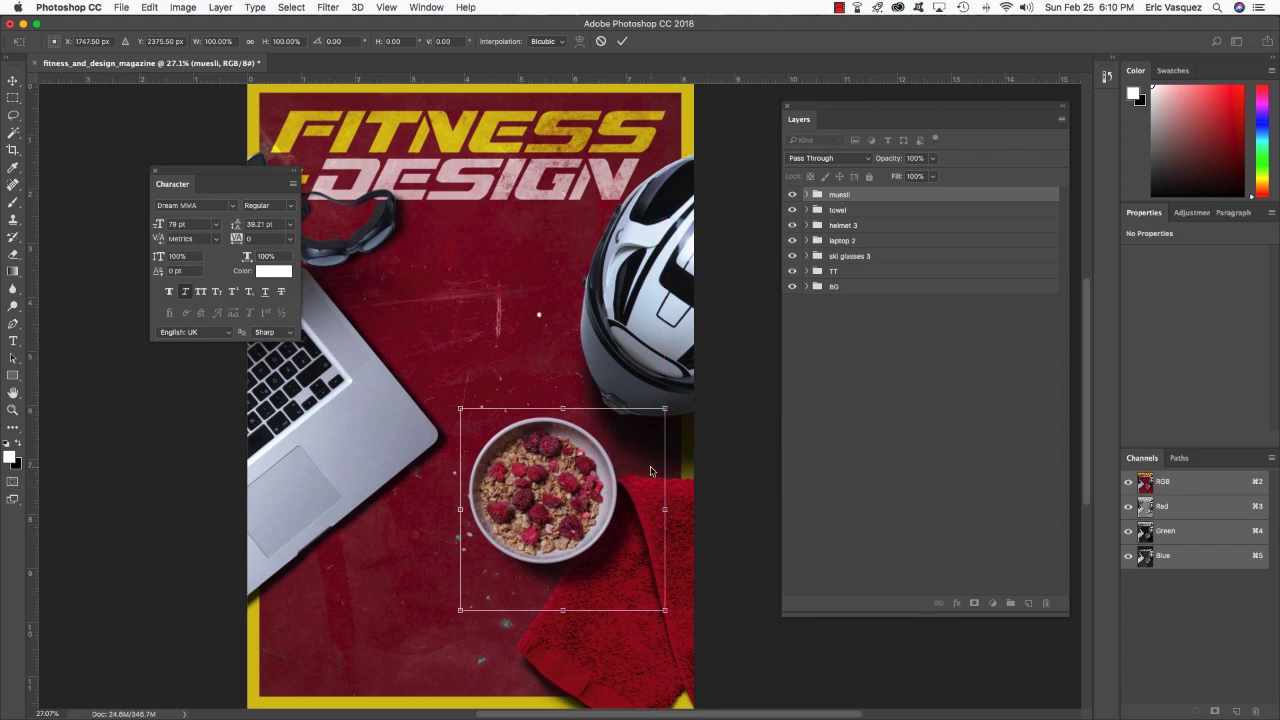
{"action": "key", "text": "Return"}
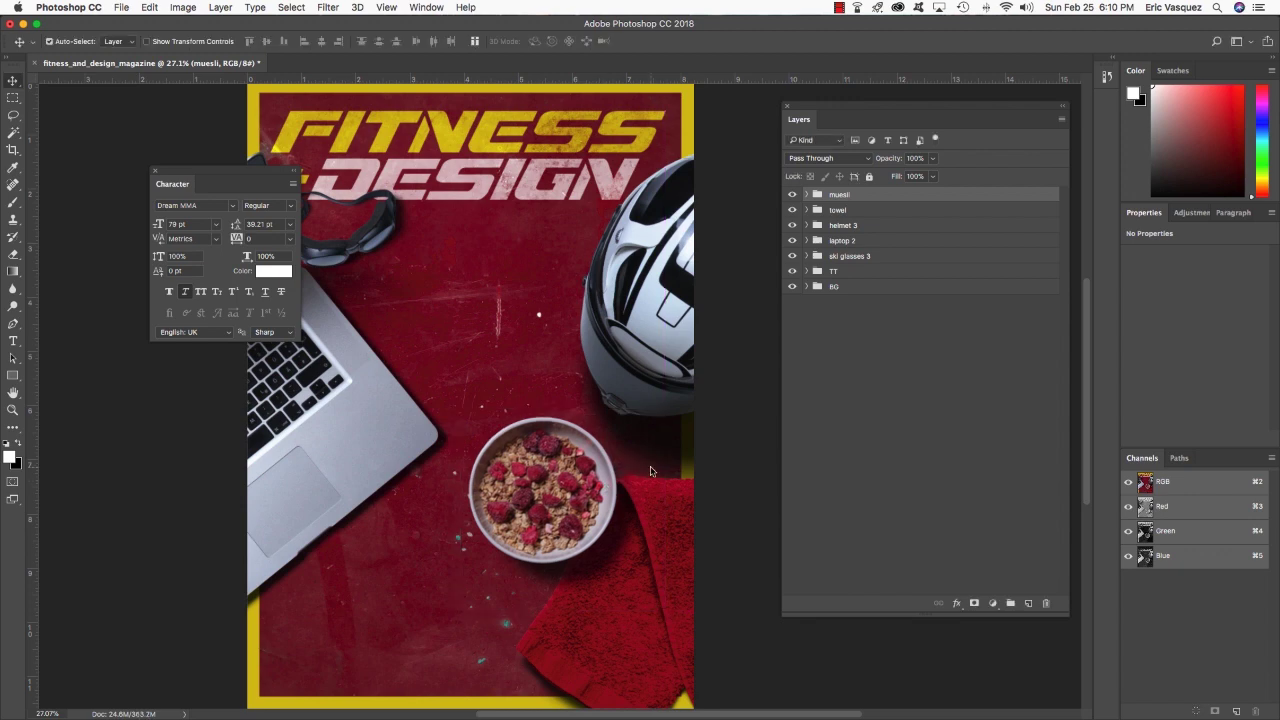
Open the muesli smart object's contents, close them, and return to the h3design file browser
{"action": "double_click", "coordinate": [650, 471]}
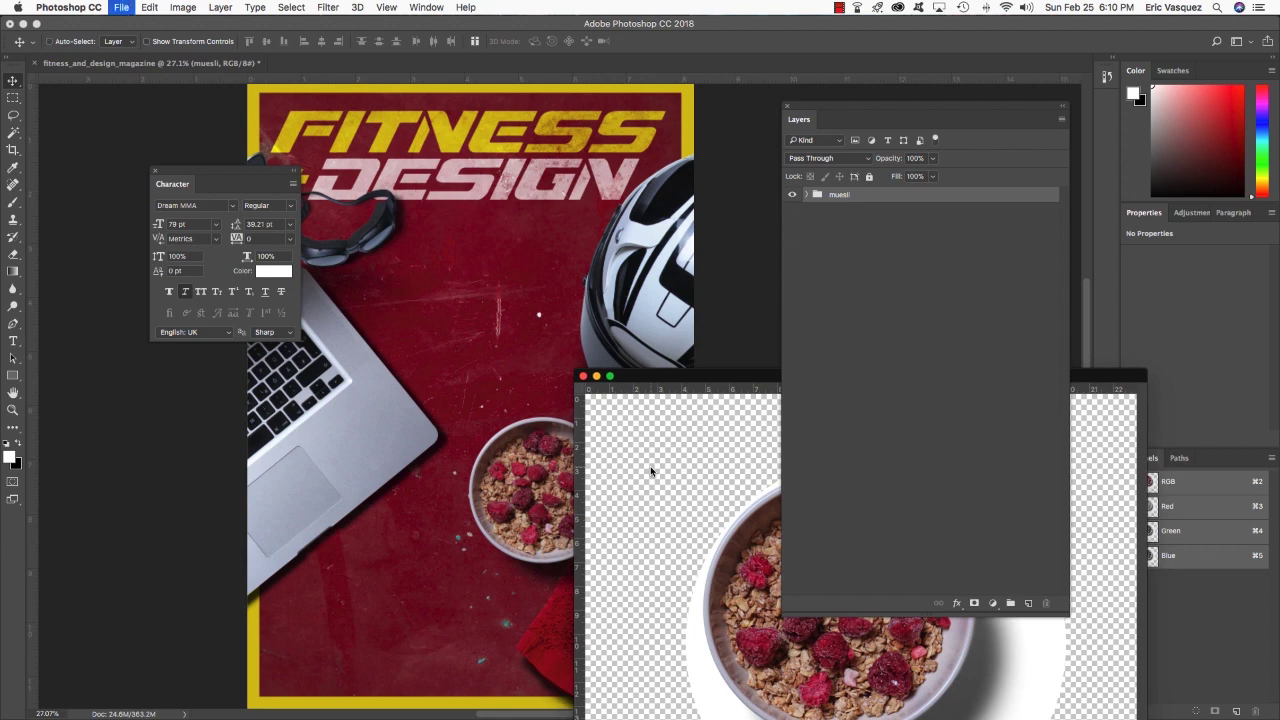
{"action": "key", "text": "super+w"}
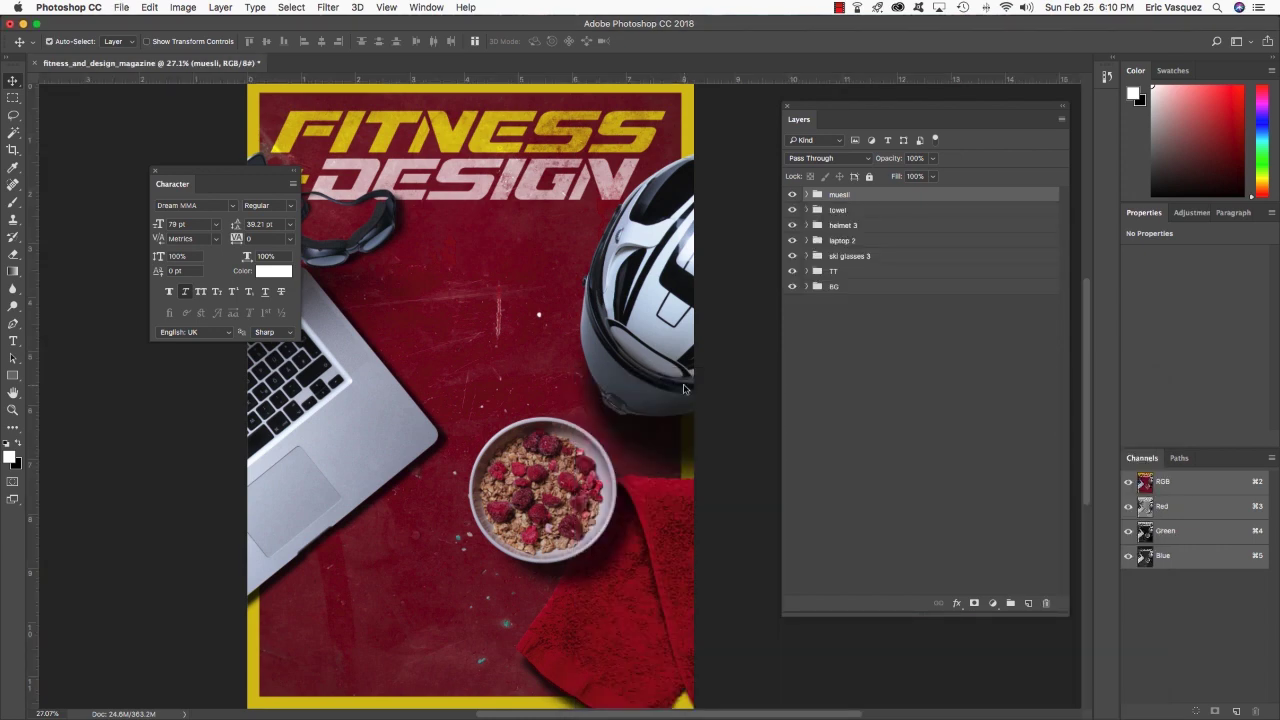
{"action": "key", "text": "super+o"}
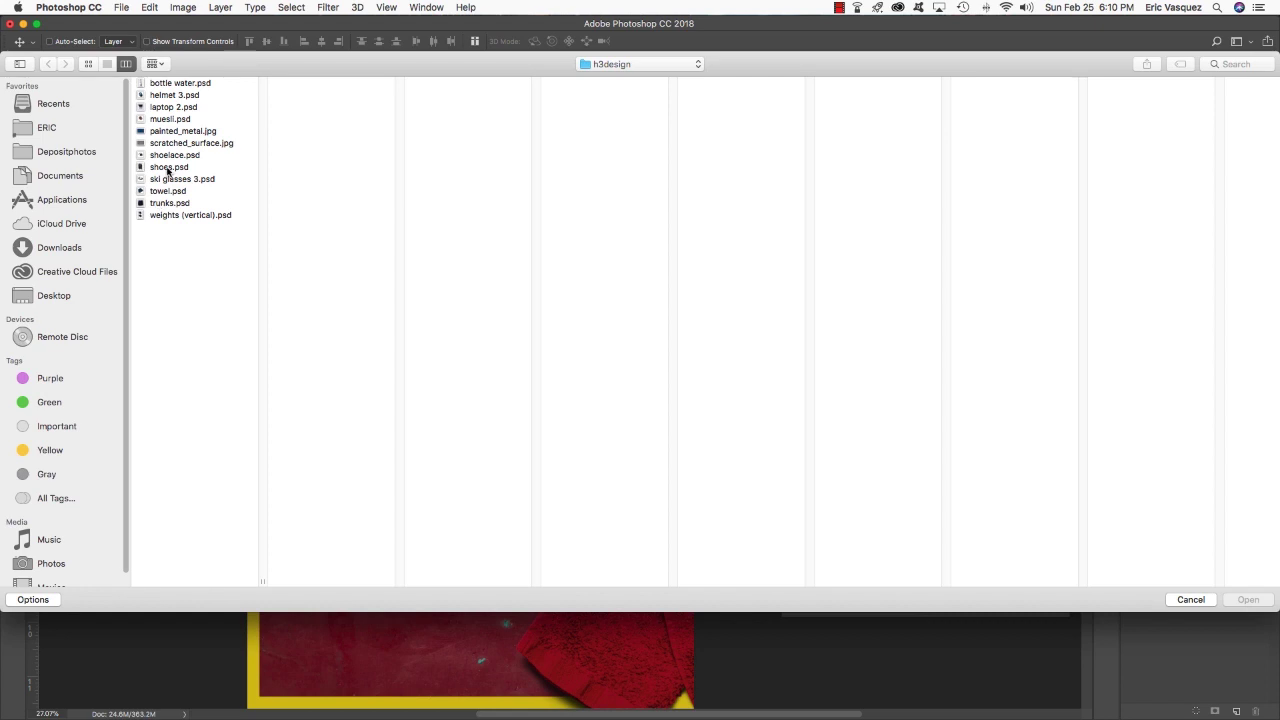
Open bottle water.psd and copy its bottle water layer onto the magazine cover
{"action": "left_click", "coordinate": [177, 84]}
{"action": "key", "text": "Return"}
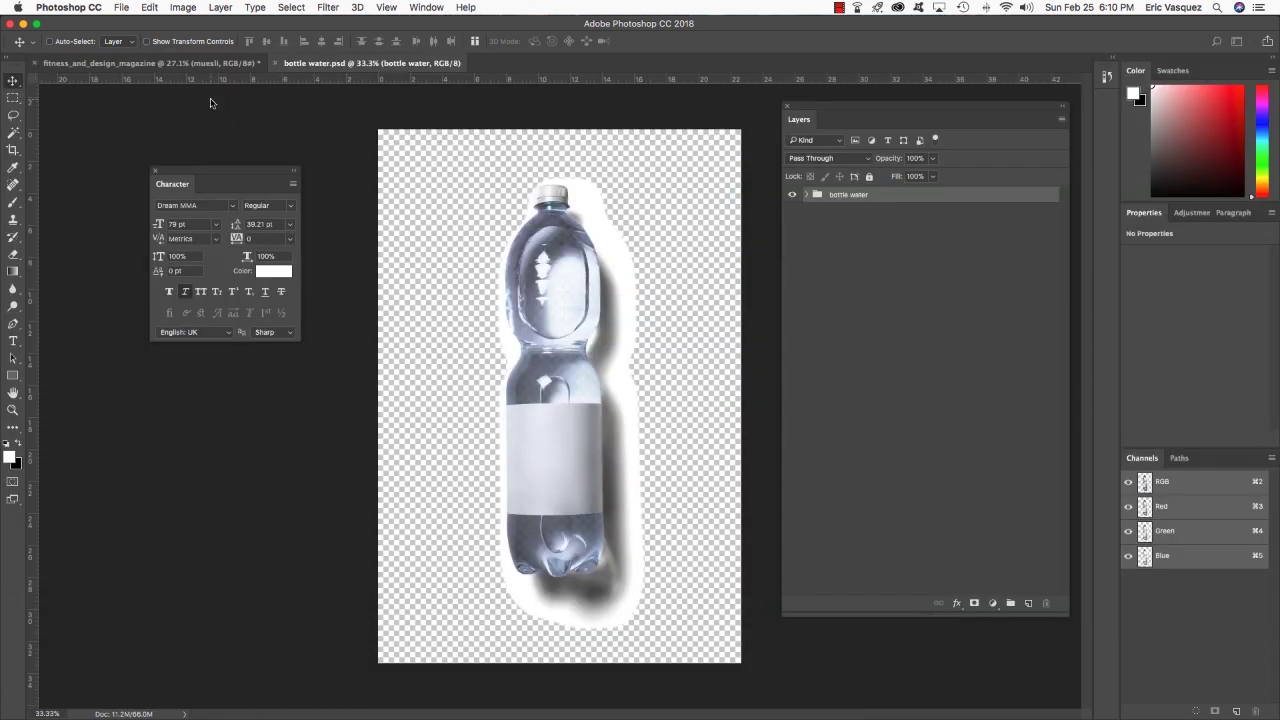
{"action": "left_click_drag", "start_coordinate": [404, 68], "coordinate": [669, 446]}
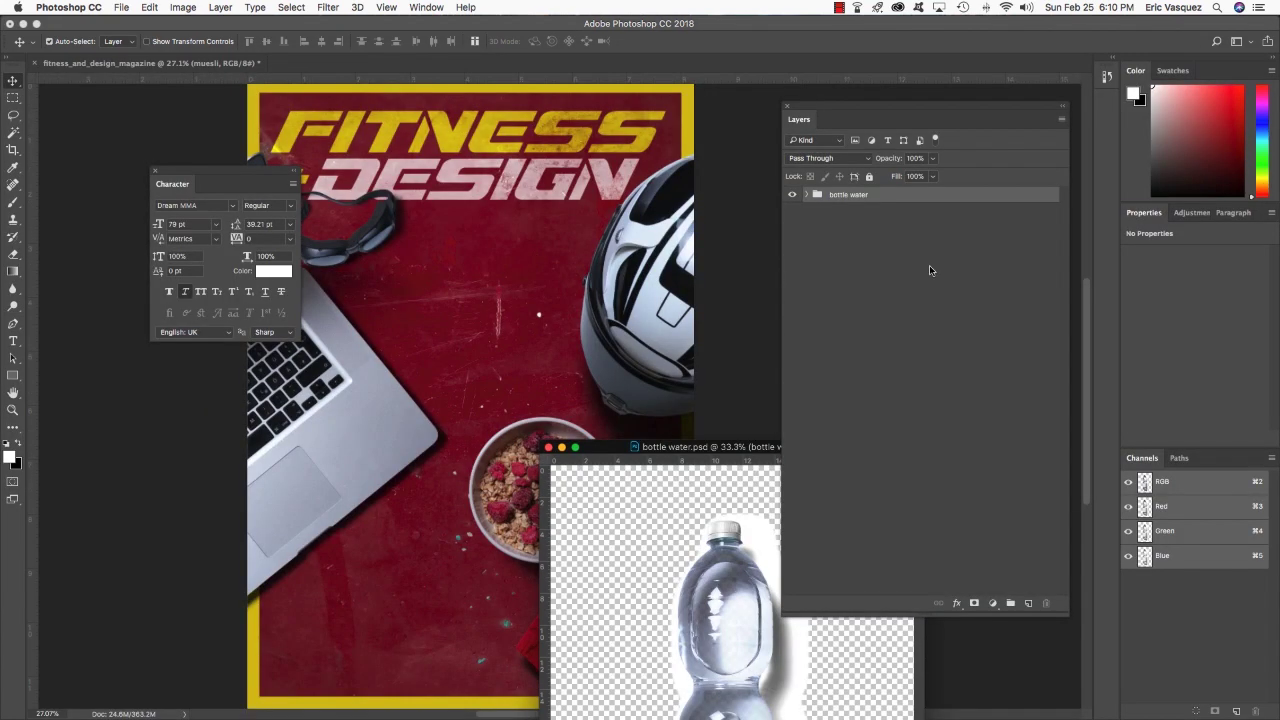
{"action": "left_click_drag", "start_coordinate": [930, 193], "coordinate": [522, 348]}
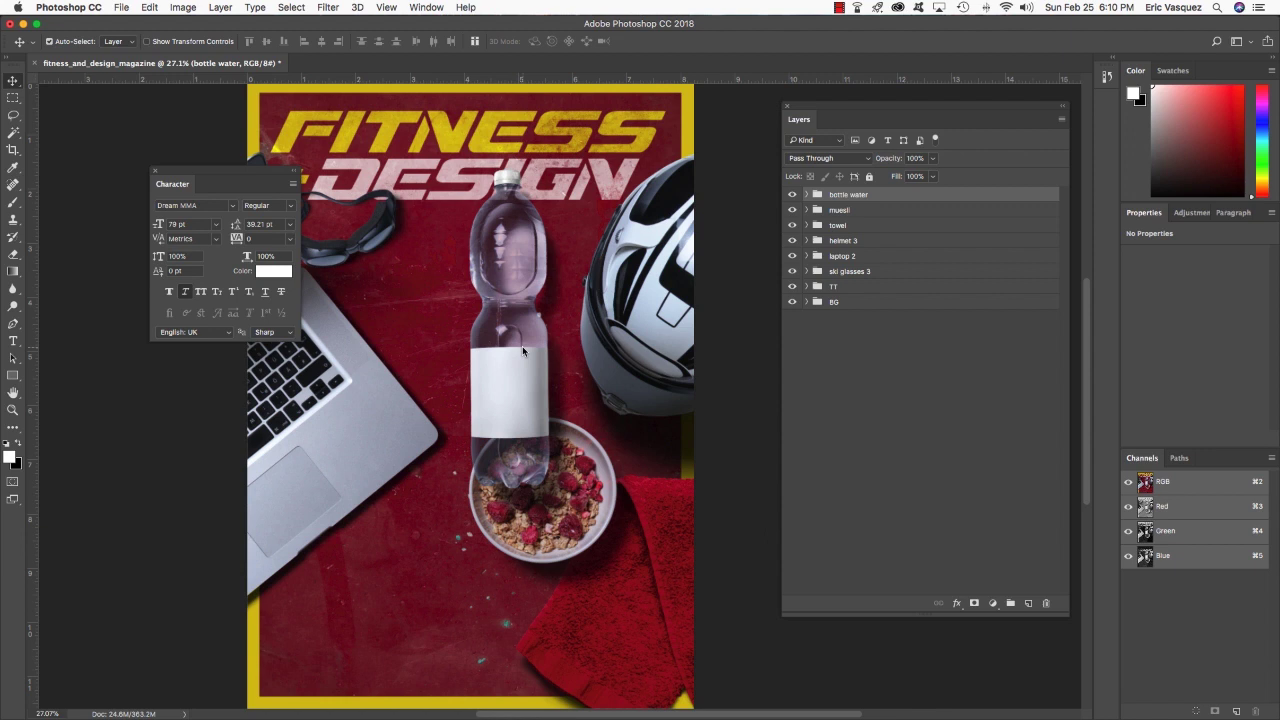
Move the water bottle onto the red towel at bottom right and tilt it clockwise
{"action": "key", "text": "super+t"}
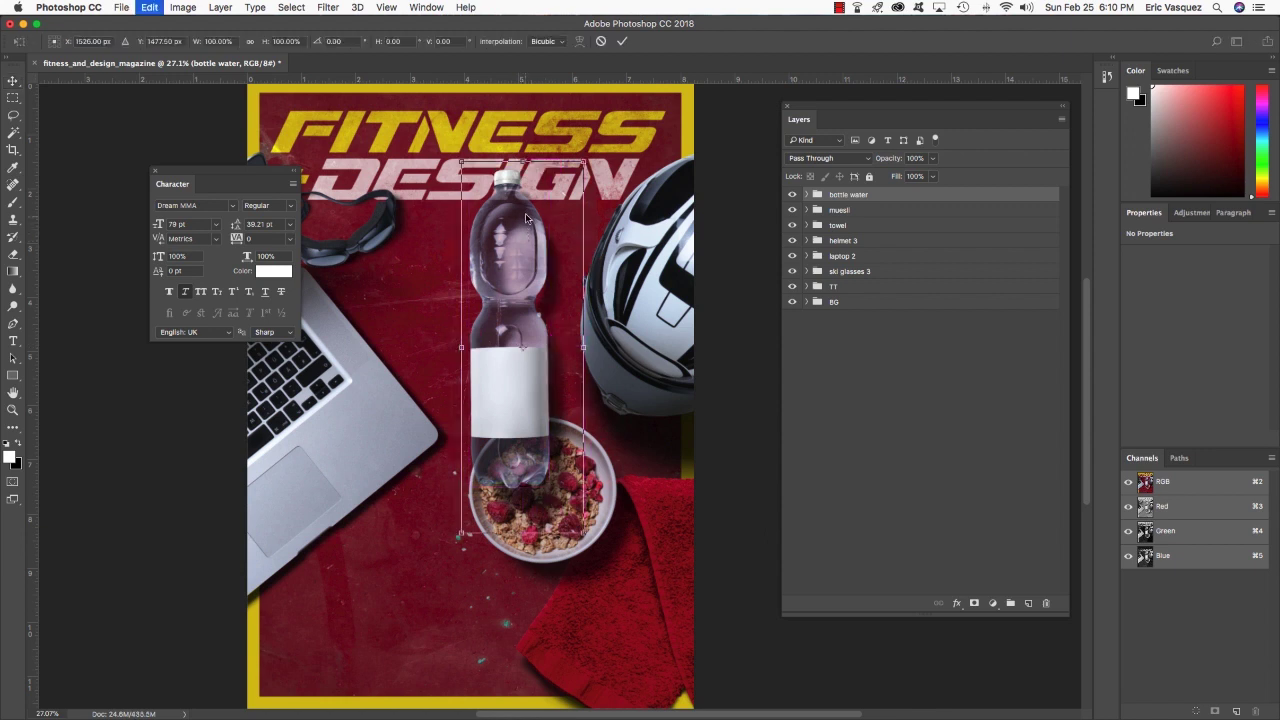
{"action": "left_click_drag", "start_coordinate": [527, 230], "coordinate": [635, 500]}
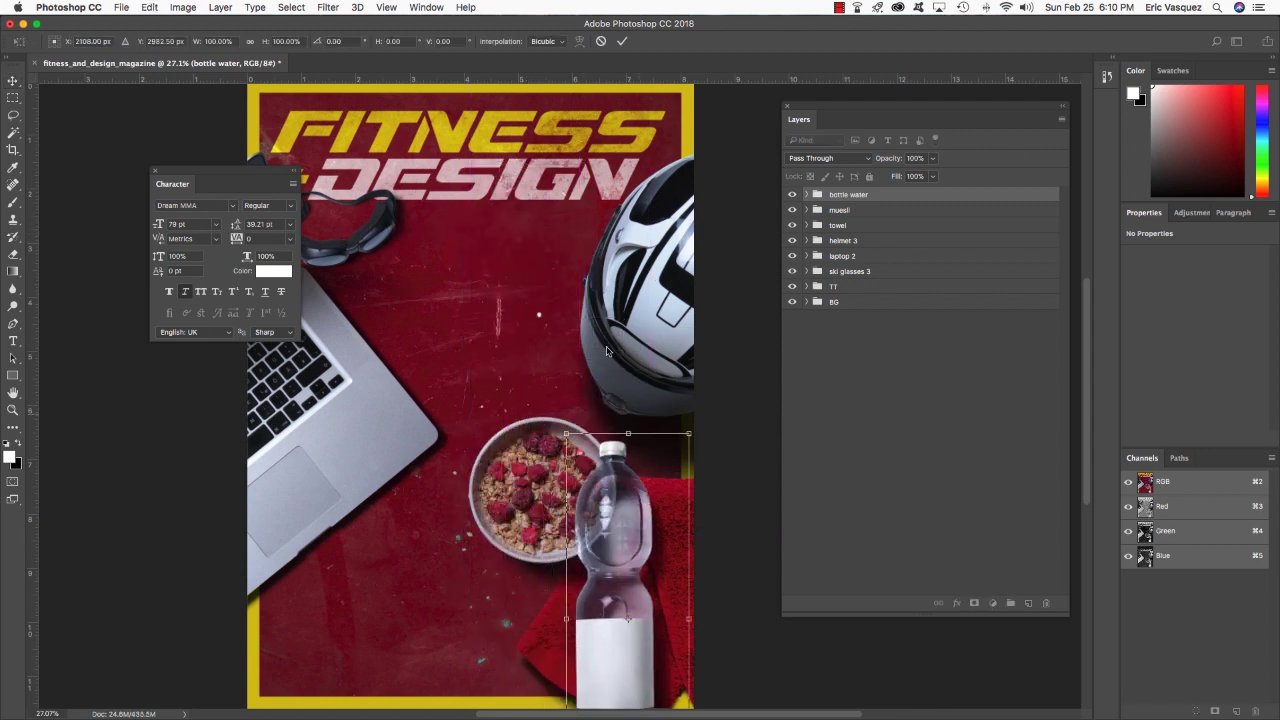
{"action": "left_click_drag", "start_coordinate": [587, 416], "coordinate": [697, 395]}
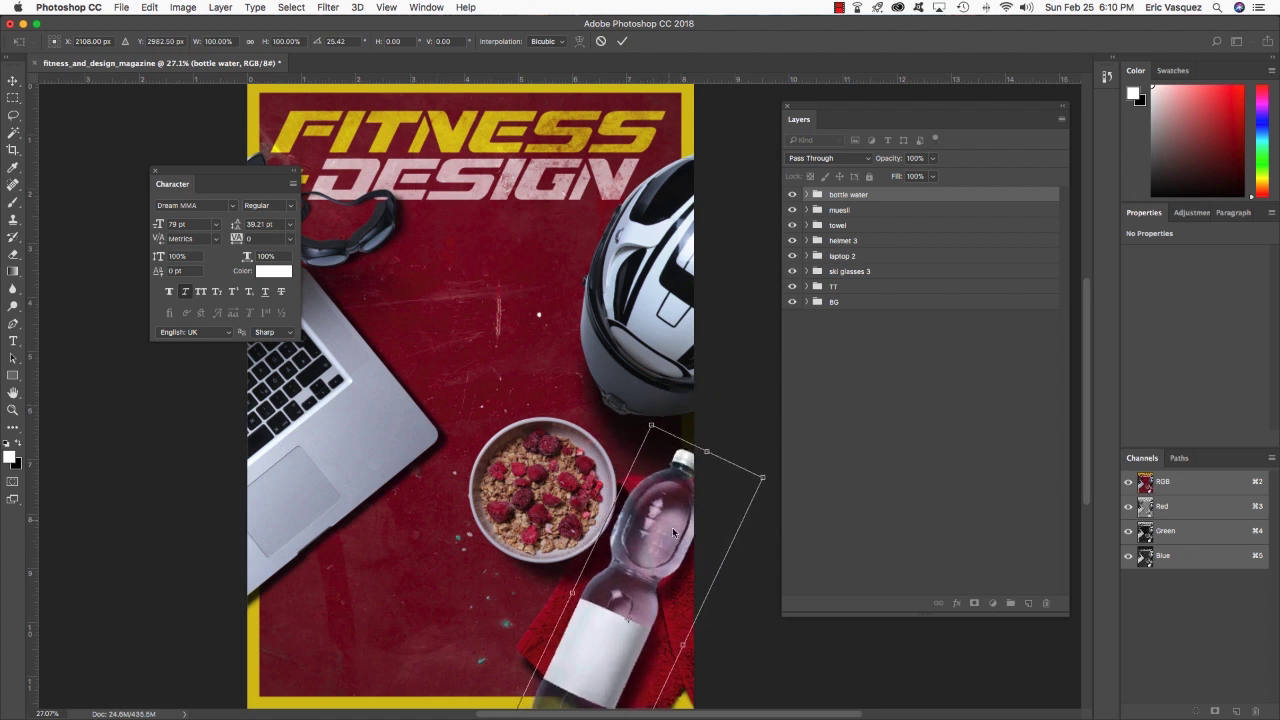
{"action": "left_click_drag", "start_coordinate": [664, 534], "coordinate": [678, 562]}
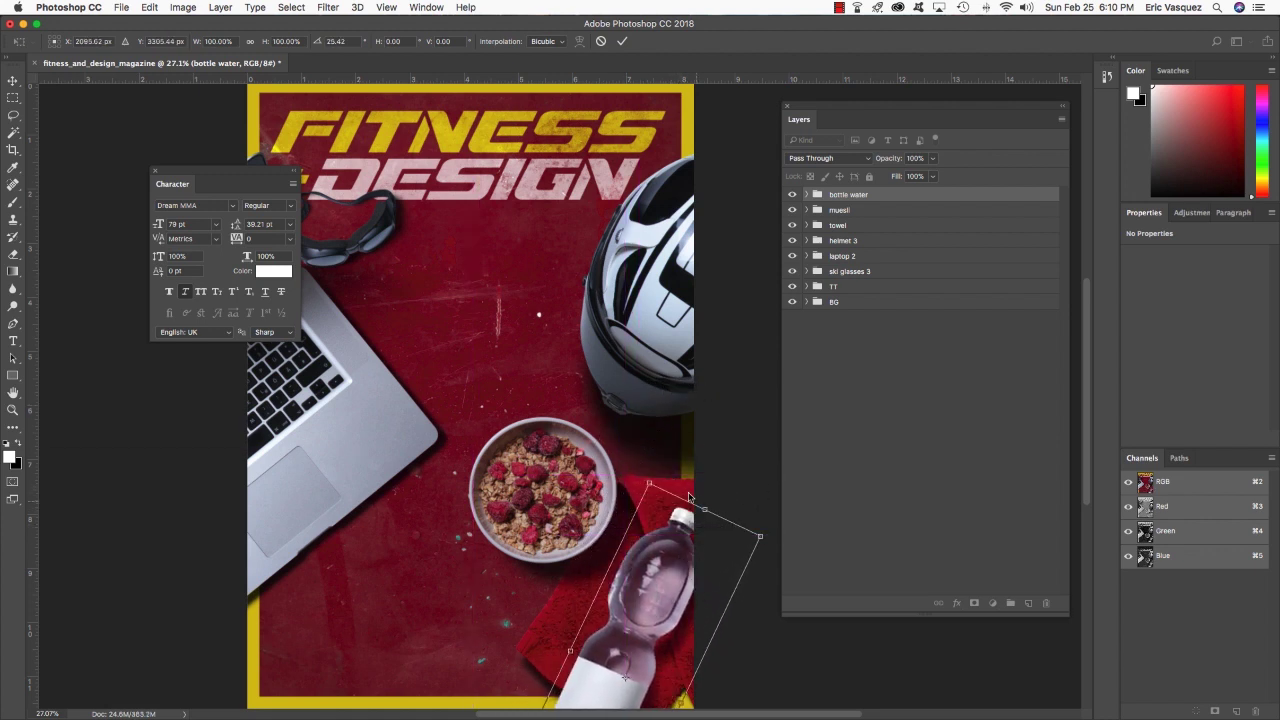
{"action": "left_click_drag", "start_coordinate": [692, 478], "coordinate": [686, 477]}
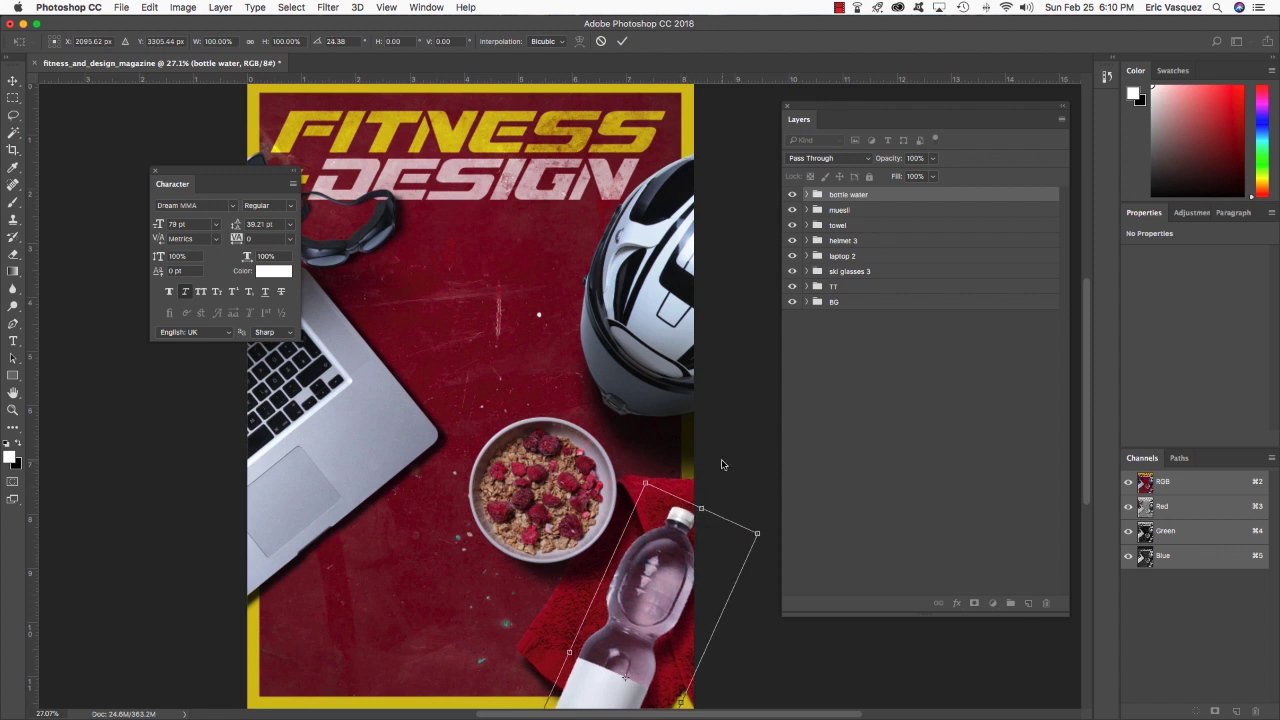
{"action": "key", "text": "Return"}
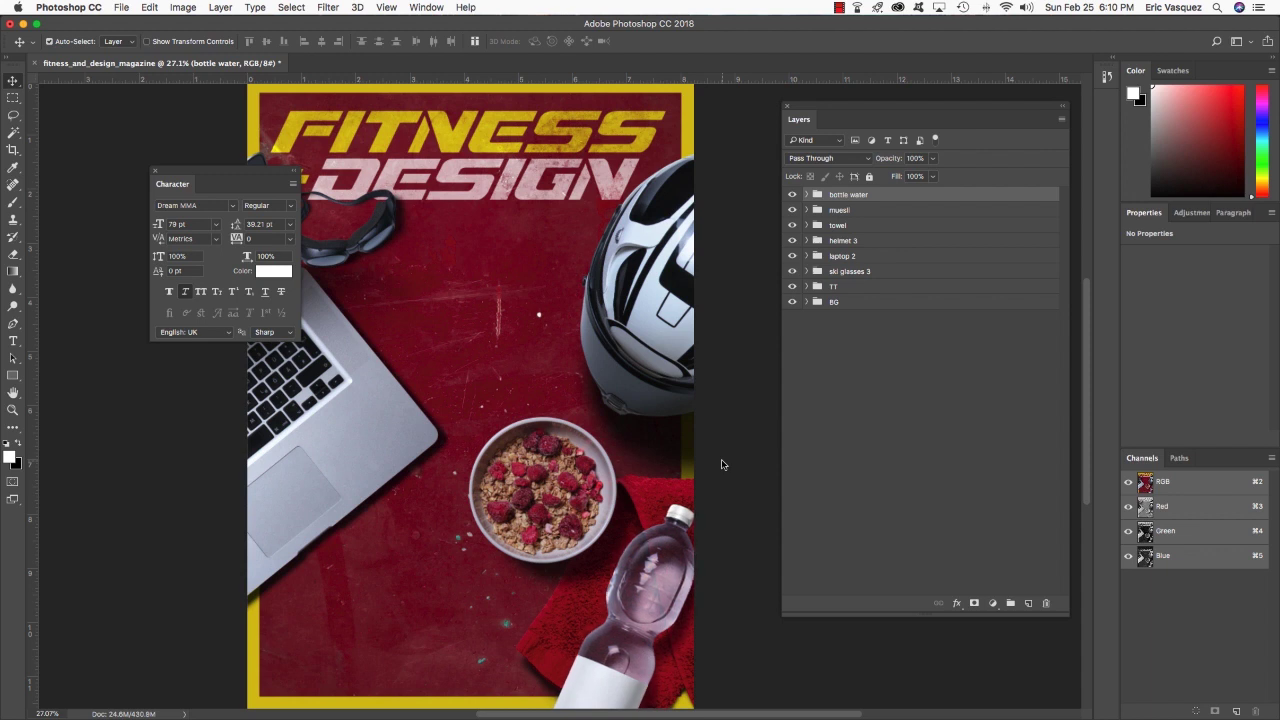
Nudge the muesli bowl slightly up with arrow keys, then reselect the bottle water layer
{"action": "left_click", "coordinate": [888, 209]}
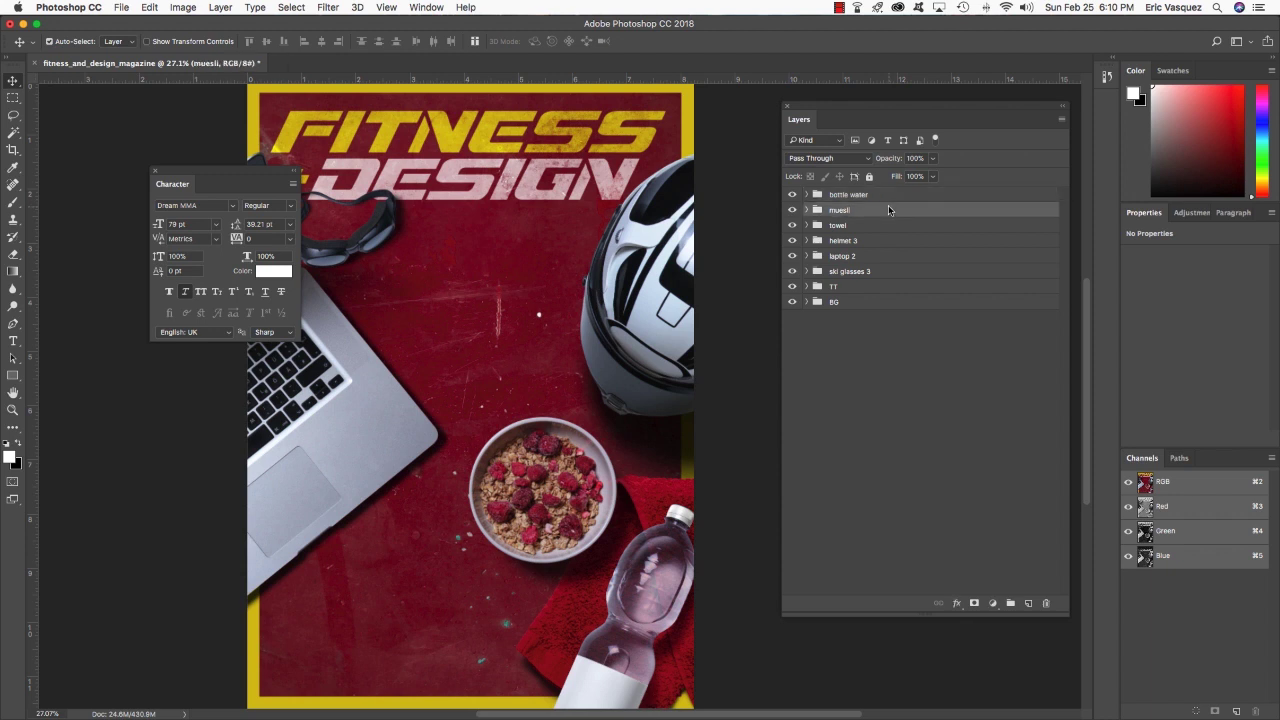
{"action": "key", "text": "Left"}
{"action": "key", "text": "Left"}
{"action": "key", "text": "Left"}
{"action": "key", "text": "Left"}
{"action": "key", "text": "Left"}
{"action": "key", "text": "Left"}
{"action": "key", "text": "Left"}
{"action": "key", "text": "Left"}
{"action": "key", "text": "Up"}
{"action": "key", "text": "Up"}
{"action": "key", "text": "Up"}
{"action": "key", "text": "Up"}
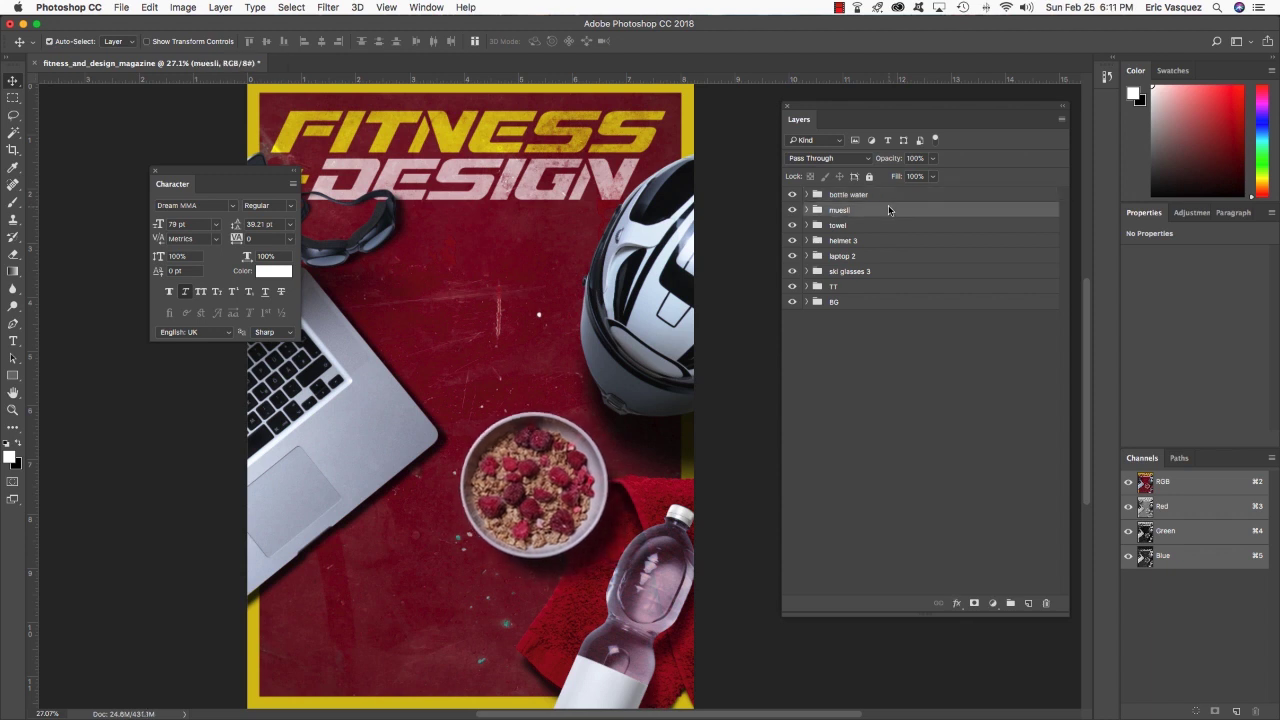
{"action": "key", "text": "Right"}
{"action": "key", "text": "Right"}
{"action": "key", "text": "Right"}
{"action": "key", "text": "Right"}
{"action": "key", "text": "Right"}
{"action": "key", "text": "Right"}
{"action": "key", "text": "Right"}
{"action": "key", "text": "Right"}
{"action": "key", "text": "Up"}
{"action": "key", "text": "Up"}
{"action": "key", "text": "Up"}
{"action": "key", "text": "Up"}
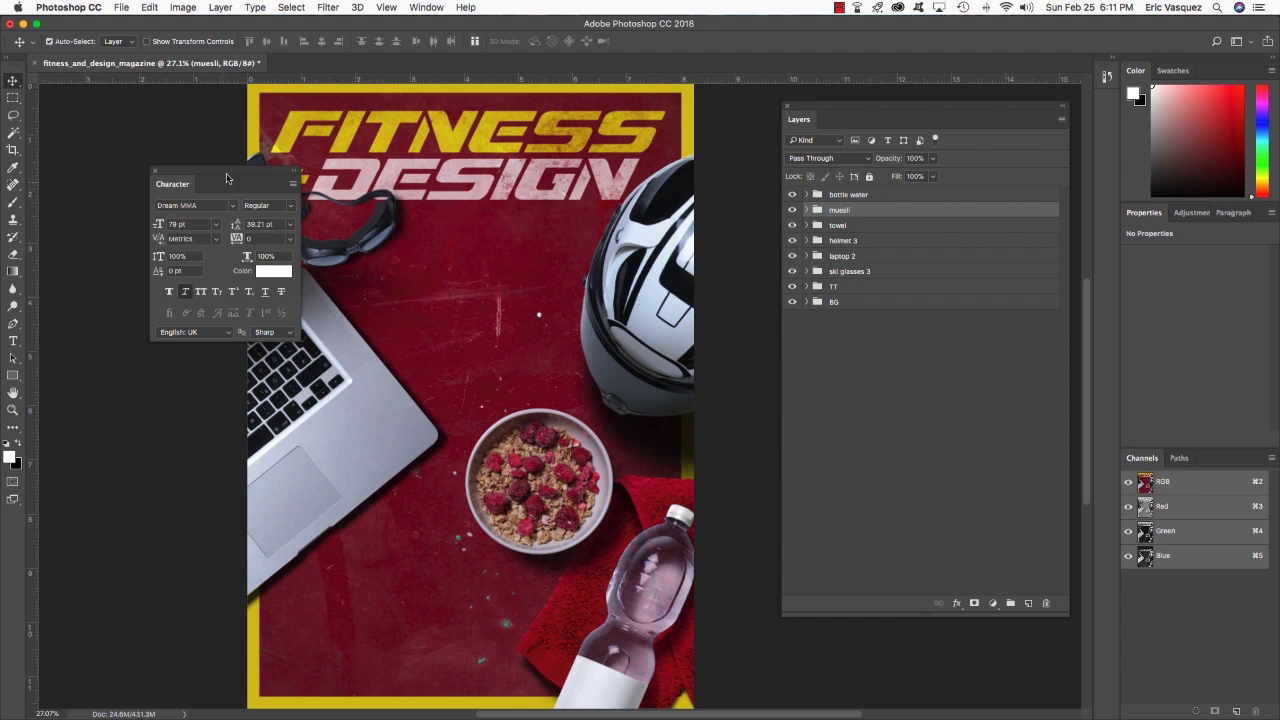
{"action": "left_click_drag", "start_coordinate": [226, 178], "coordinate": [137, 152]}
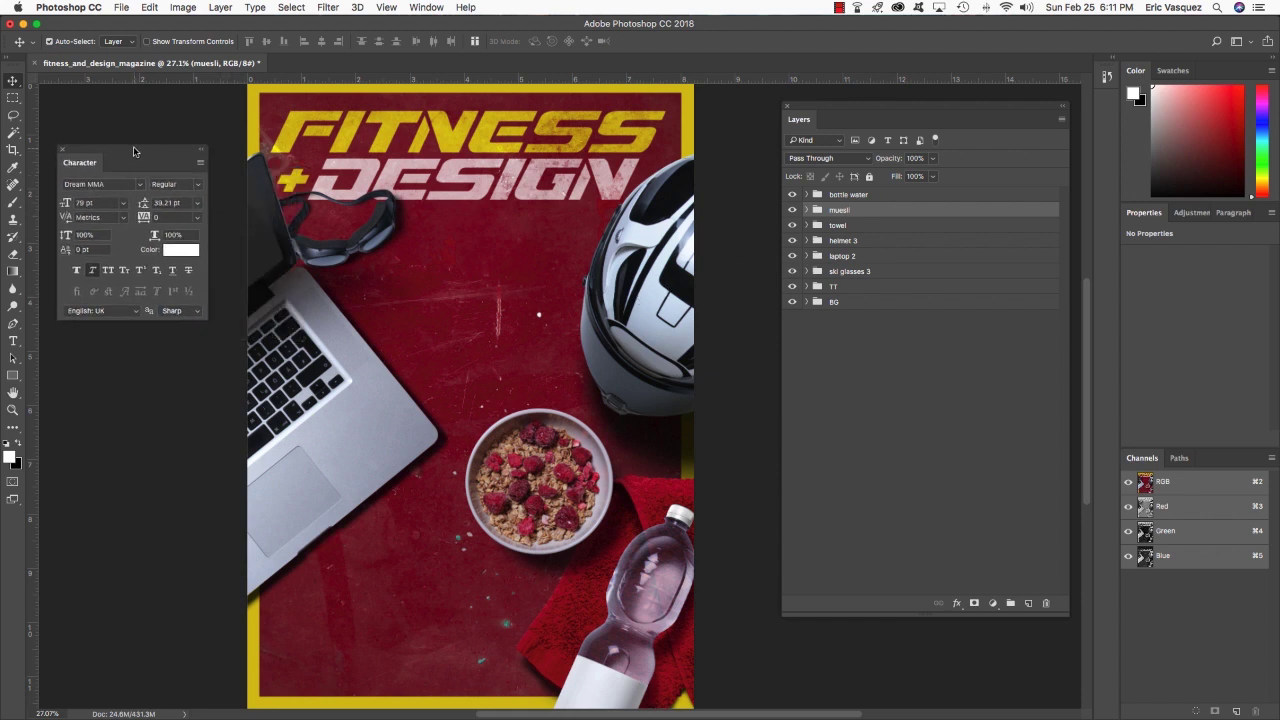
{"action": "left_click", "coordinate": [885, 198]}
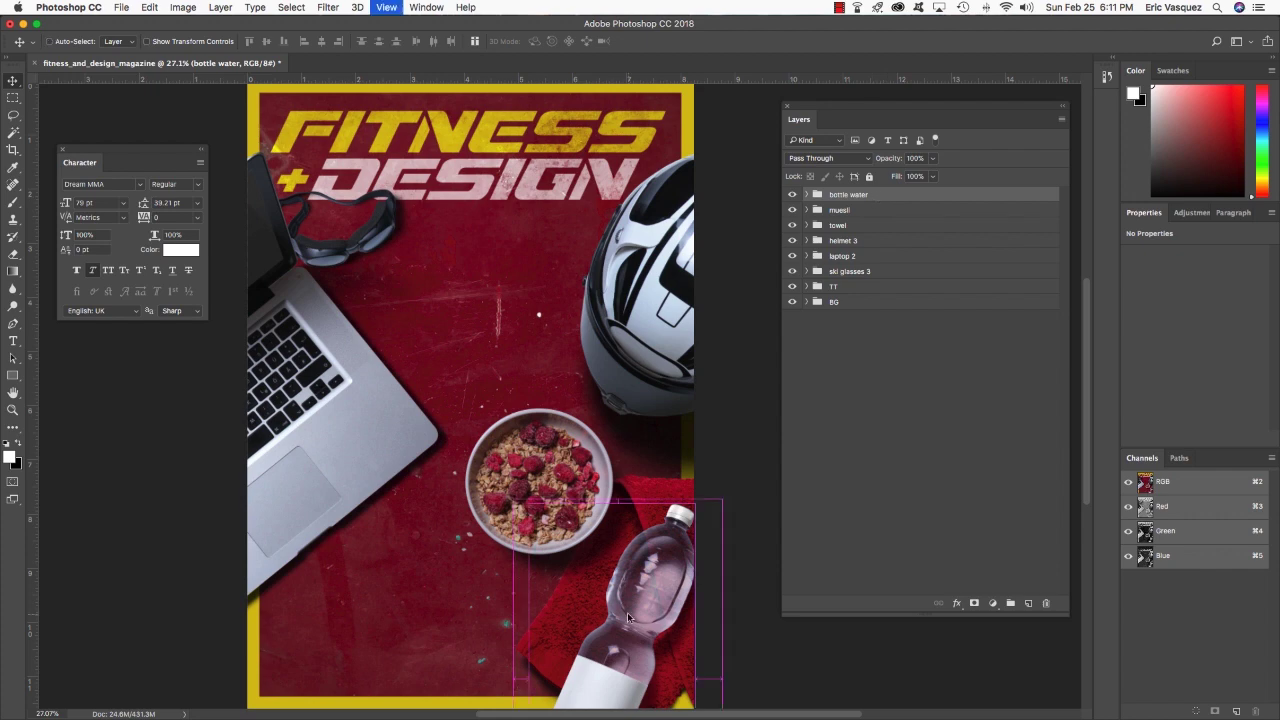
Zoom in on the bottle, pick the Brush, and expand the bottle water and bottle groups
{"action": "scroll", "coordinate": [628, 617], "scroll_direction": "up", "scroll_amount": 3}
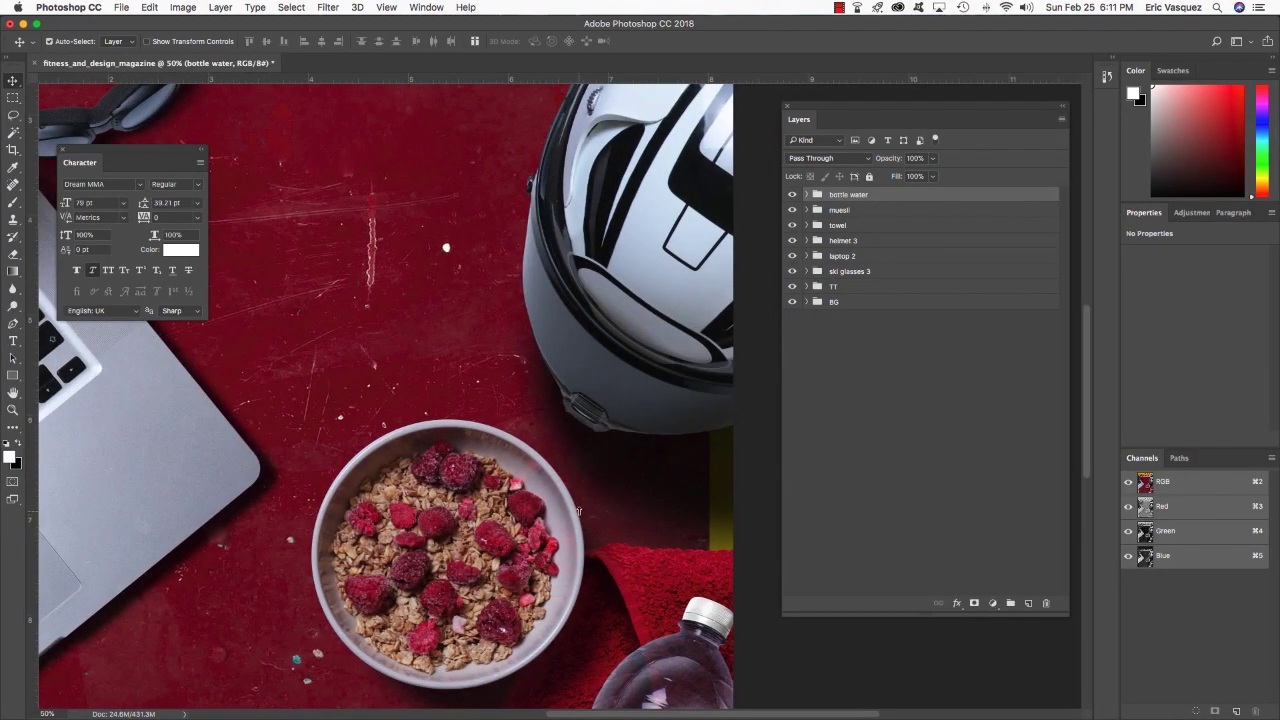
{"action": "left_click_drag", "start_coordinate": [654, 612], "coordinate": [556, 339]}
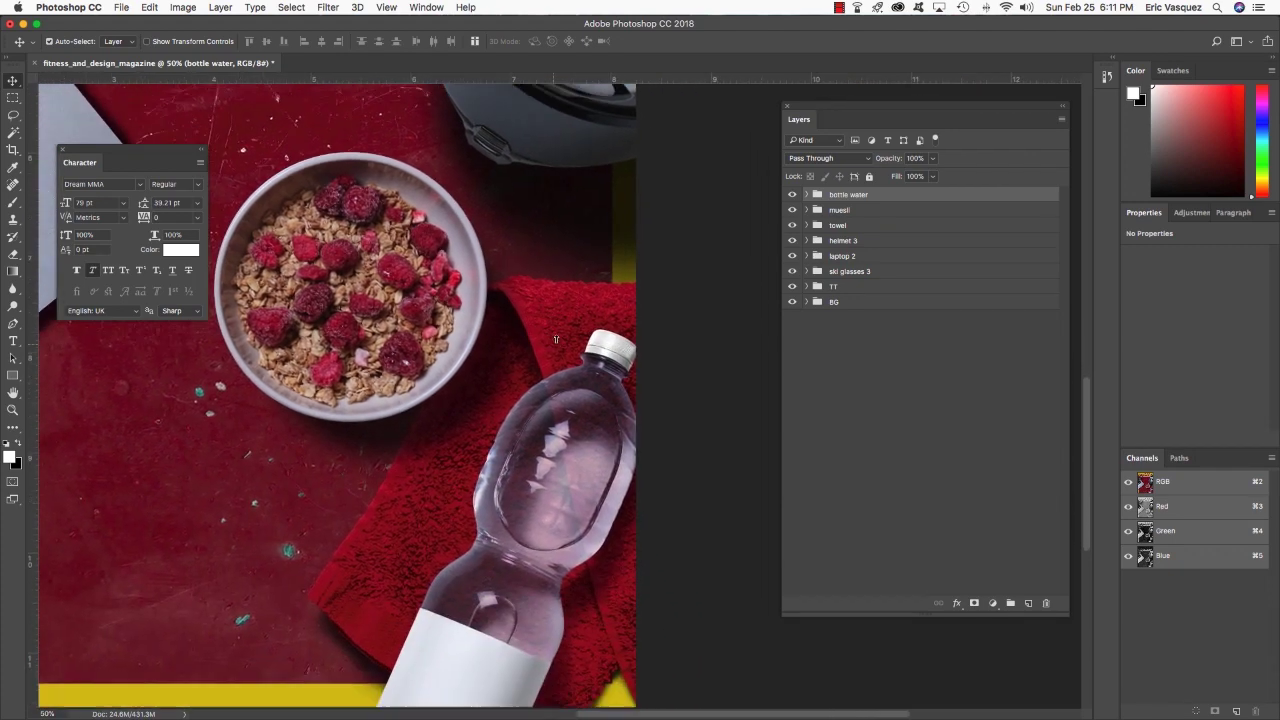
{"action": "scroll", "coordinate": [556, 339], "scroll_direction": "down", "scroll_amount": 5}
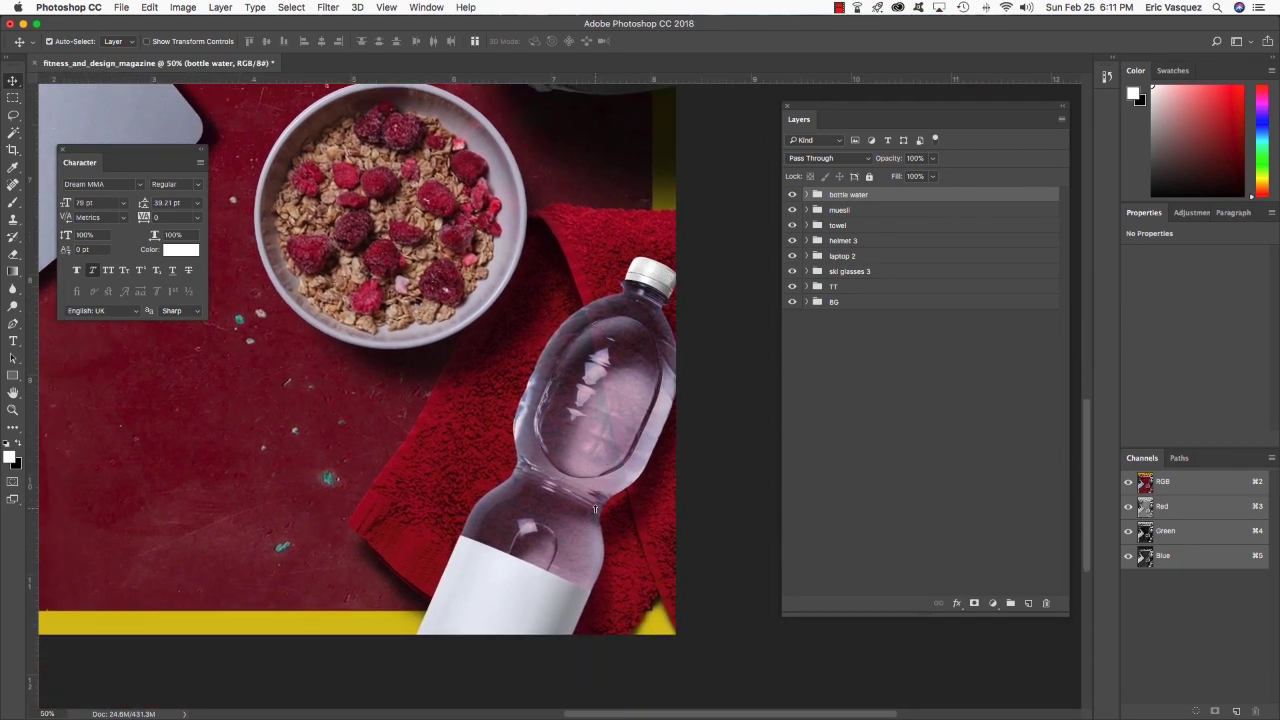
{"action": "scroll", "coordinate": [594, 513], "scroll_direction": "up", "scroll_amount": 3}
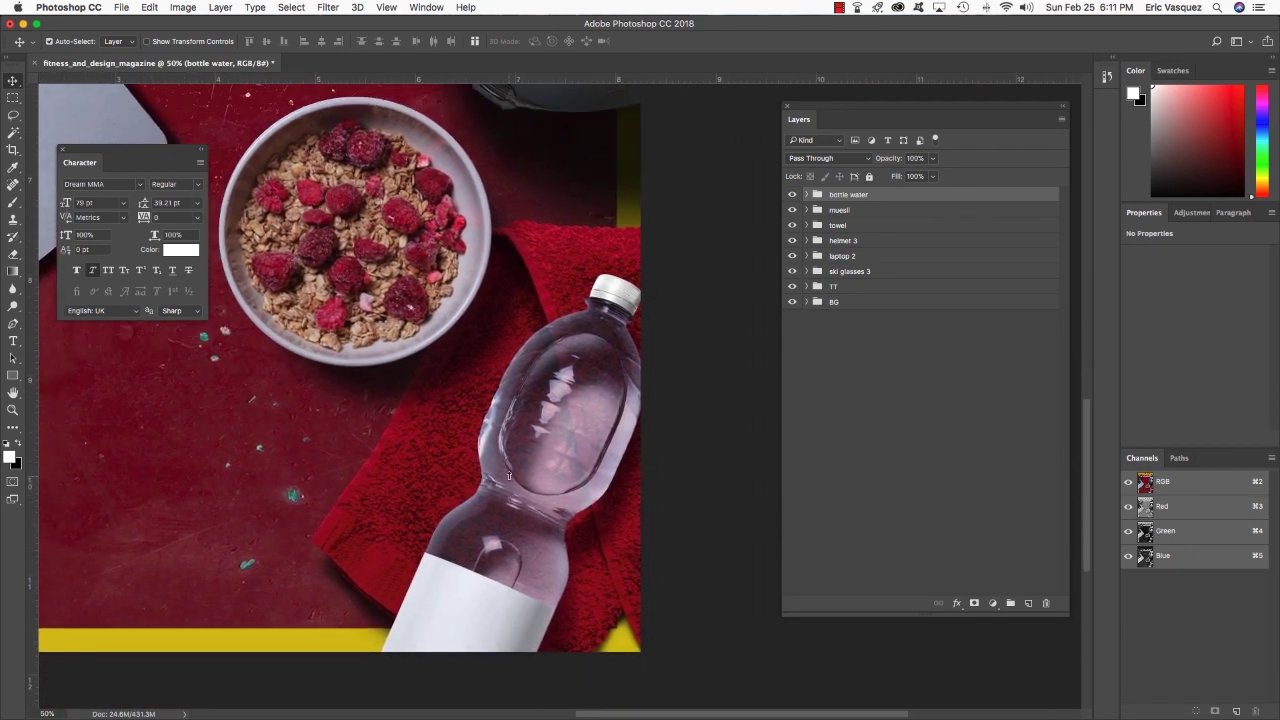
{"action": "key", "text": "b"}
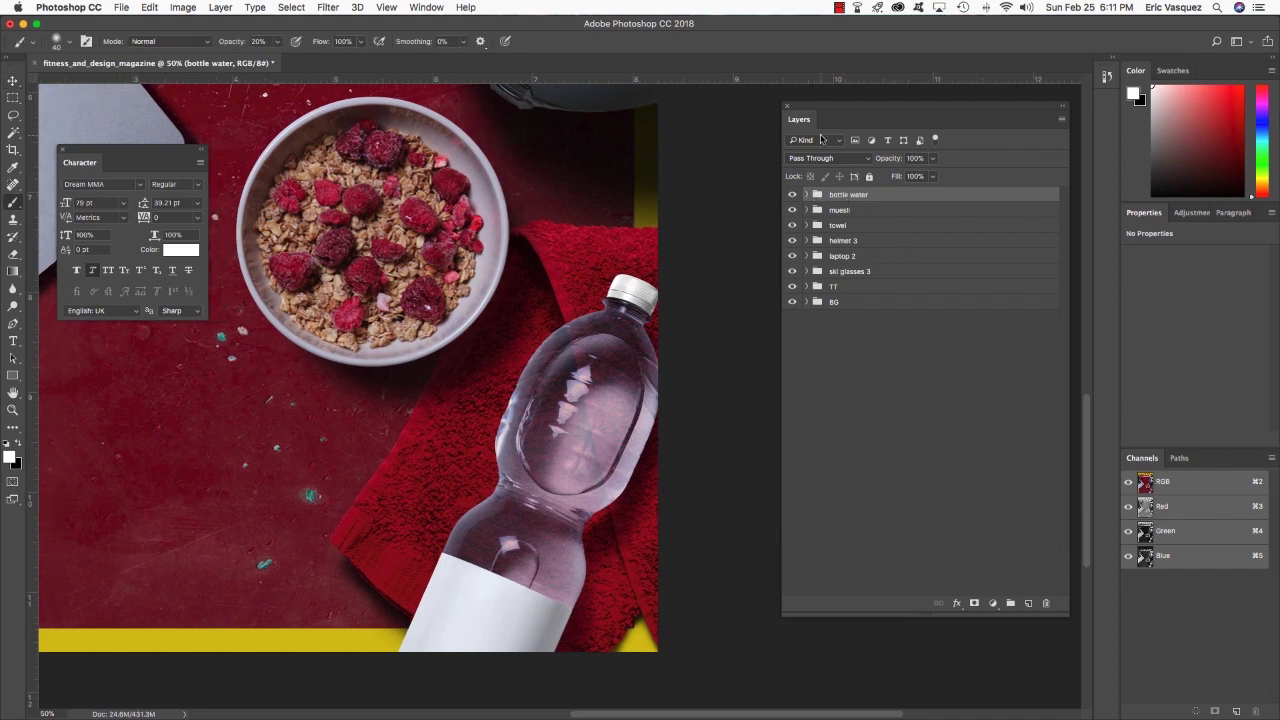
{"action": "left_click", "coordinate": [806, 195]}
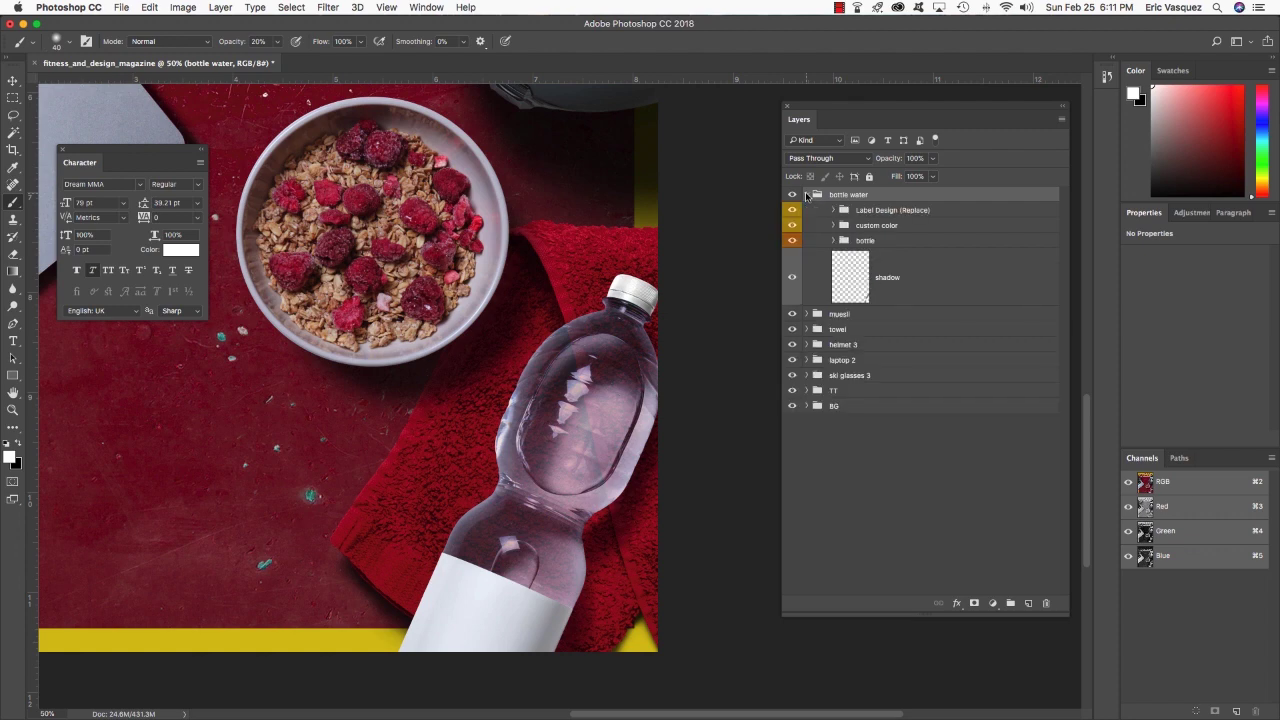
{"action": "left_click", "coordinate": [891, 226]}
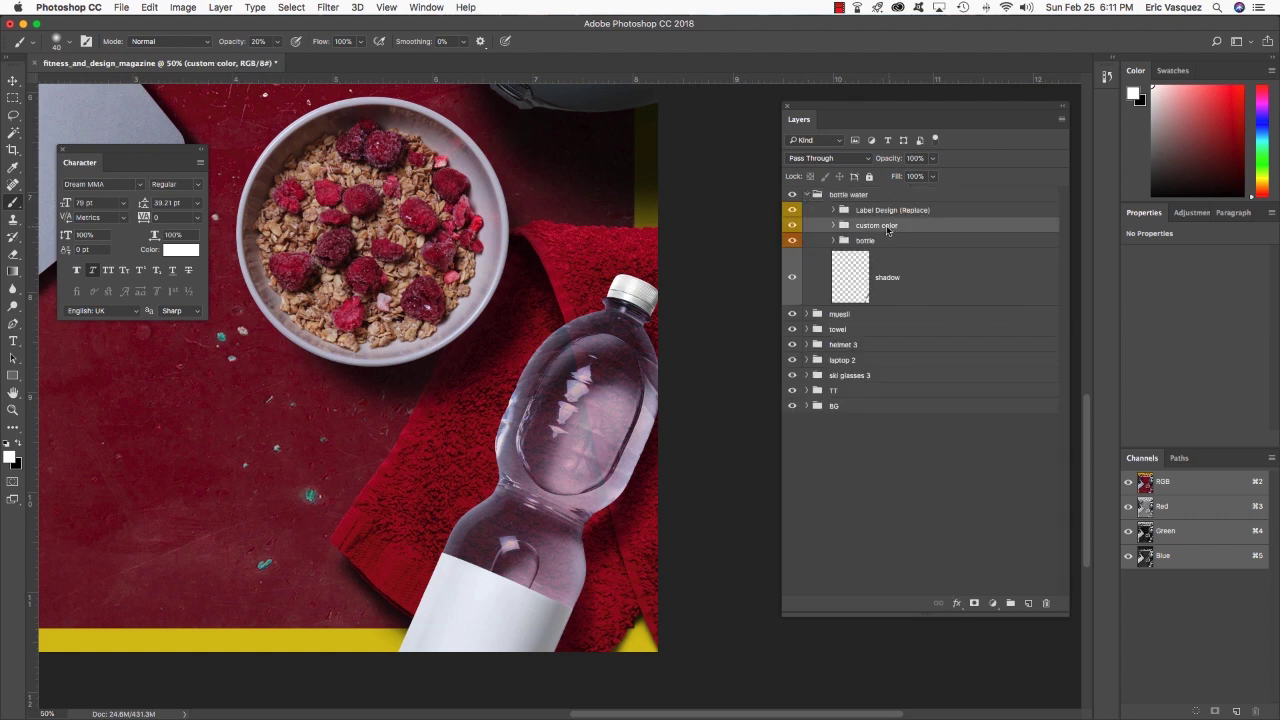
{"action": "left_click", "coordinate": [838, 242]}
{"action": "left_click", "coordinate": [832, 242]}
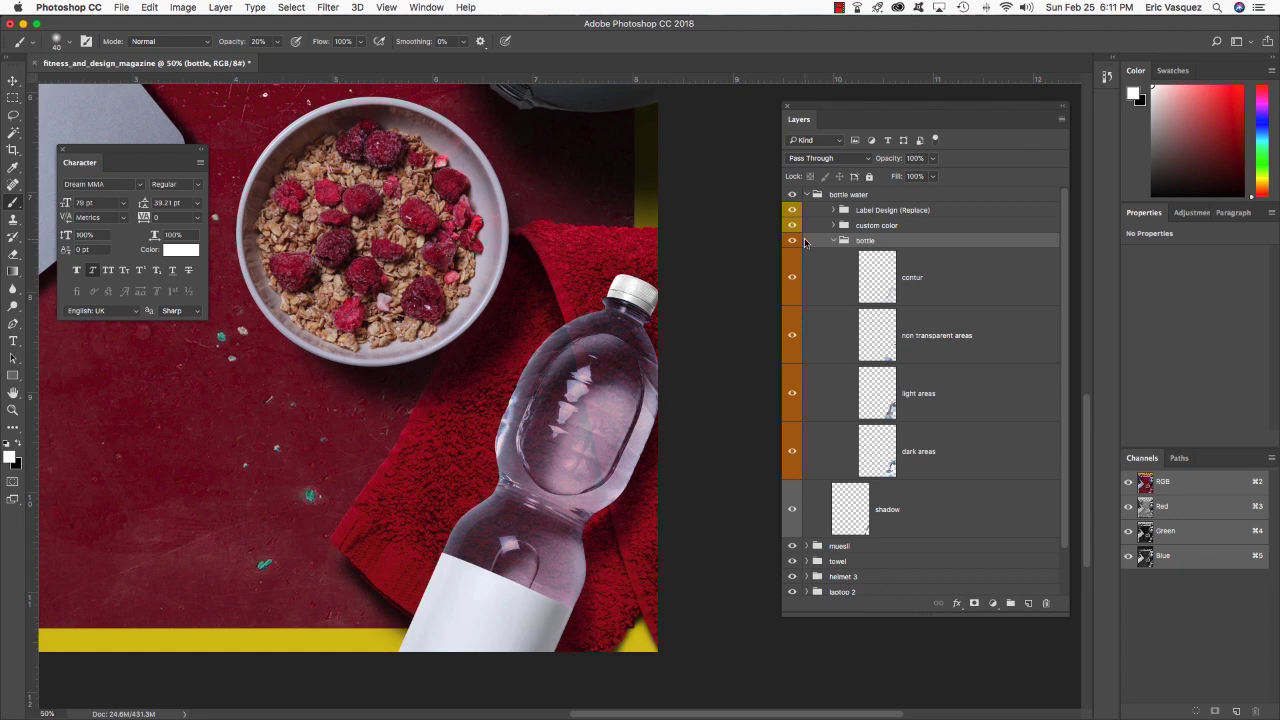
Select the light areas layer, flash its visibility to check it, and add a white layer mask
{"action": "left_click", "coordinate": [937, 406]}
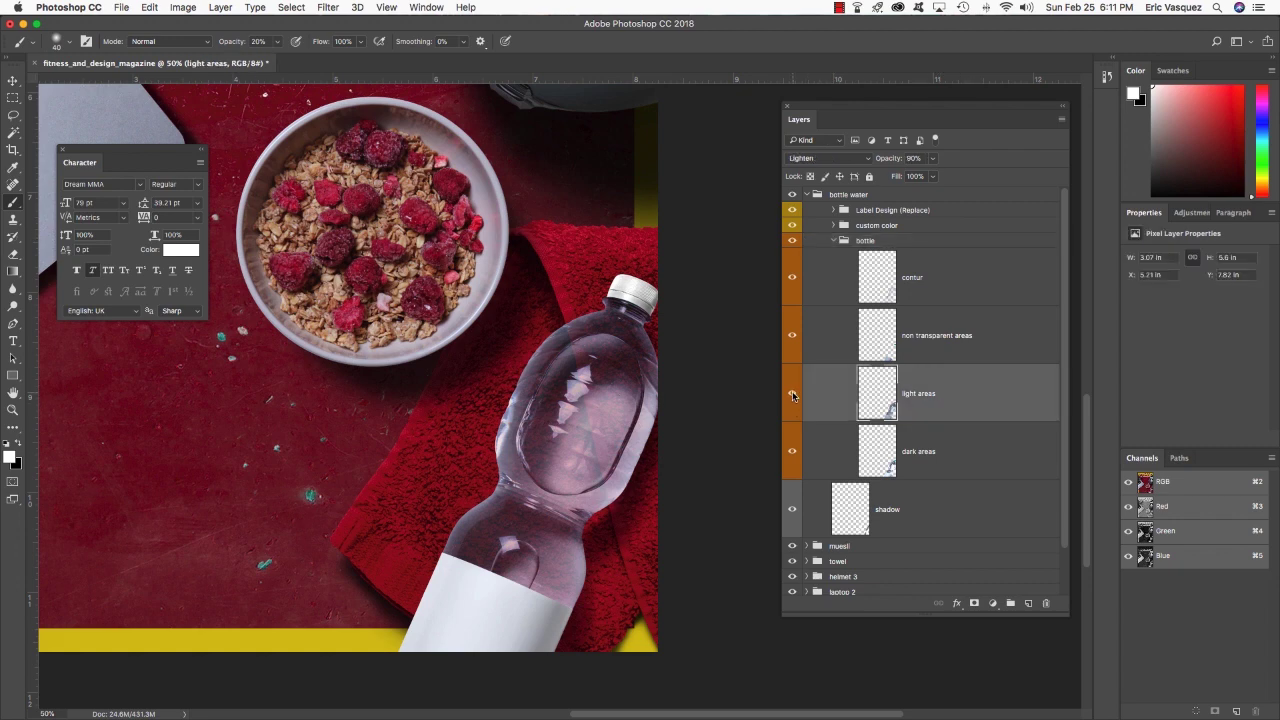
{"action": "left_click", "coordinate": [792, 396]}
{"action": "left_click", "coordinate": [792, 396]}
{"action": "left_click", "coordinate": [792, 396]}
{"action": "left_click", "coordinate": [792, 396]}
{"action": "left_click", "coordinate": [792, 396]}
{"action": "left_click", "coordinate": [792, 396]}
{"action": "left_click", "coordinate": [974, 604]}
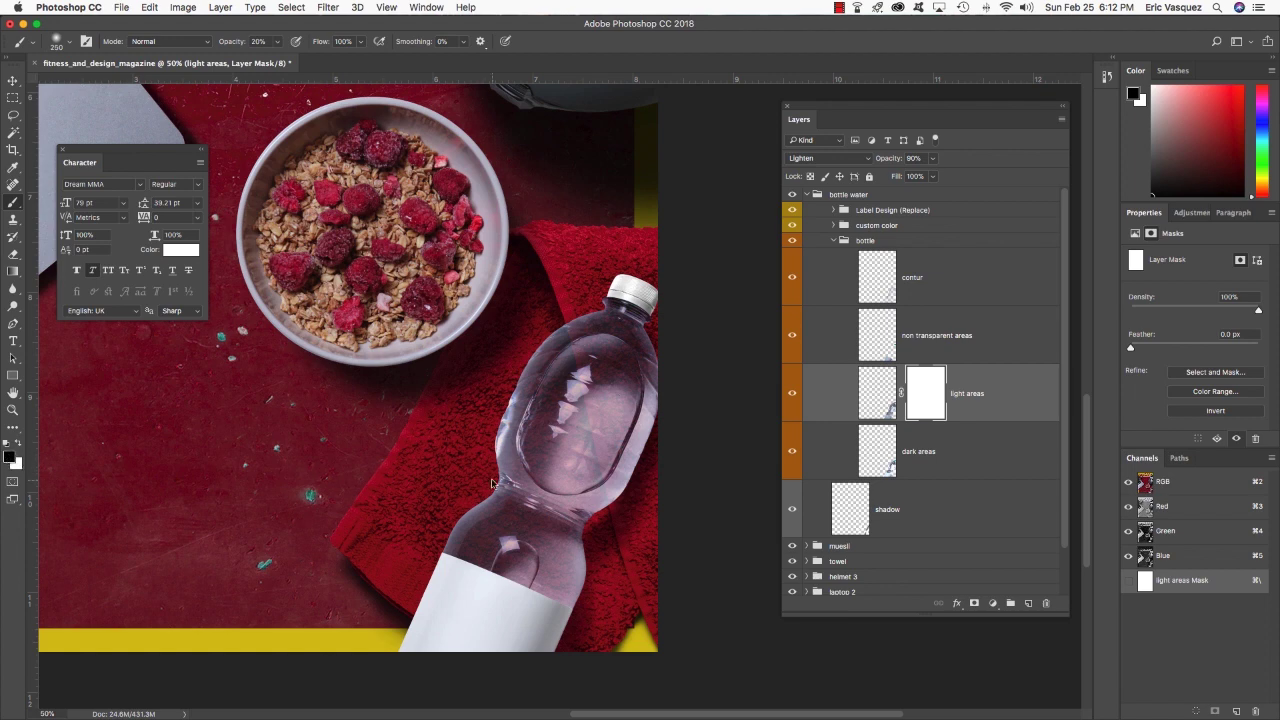
Paint black at 20% on the light areas mask to dim highlights on the lower water bottle
{"action": "key", "text": "x"}
{"action": "key", "text": "x"}
{"action": "key", "text": "x"}
{"action": "key", "text": "x"}
{"action": "key", "text": "x"}
{"action": "key", "text": "x"}
{"action": "left_click", "coordinate": [596, 410]}
{"action": "mouse_move", "coordinate": [595, 409]}
{"action": "left_mouse_down"}
{"action": "mouse_move", "coordinate": [561, 479]}
{"action": "mouse_move", "coordinate": [602, 400]}
{"action": "mouse_move", "coordinate": [532, 561]}
{"action": "left_mouse_up"}
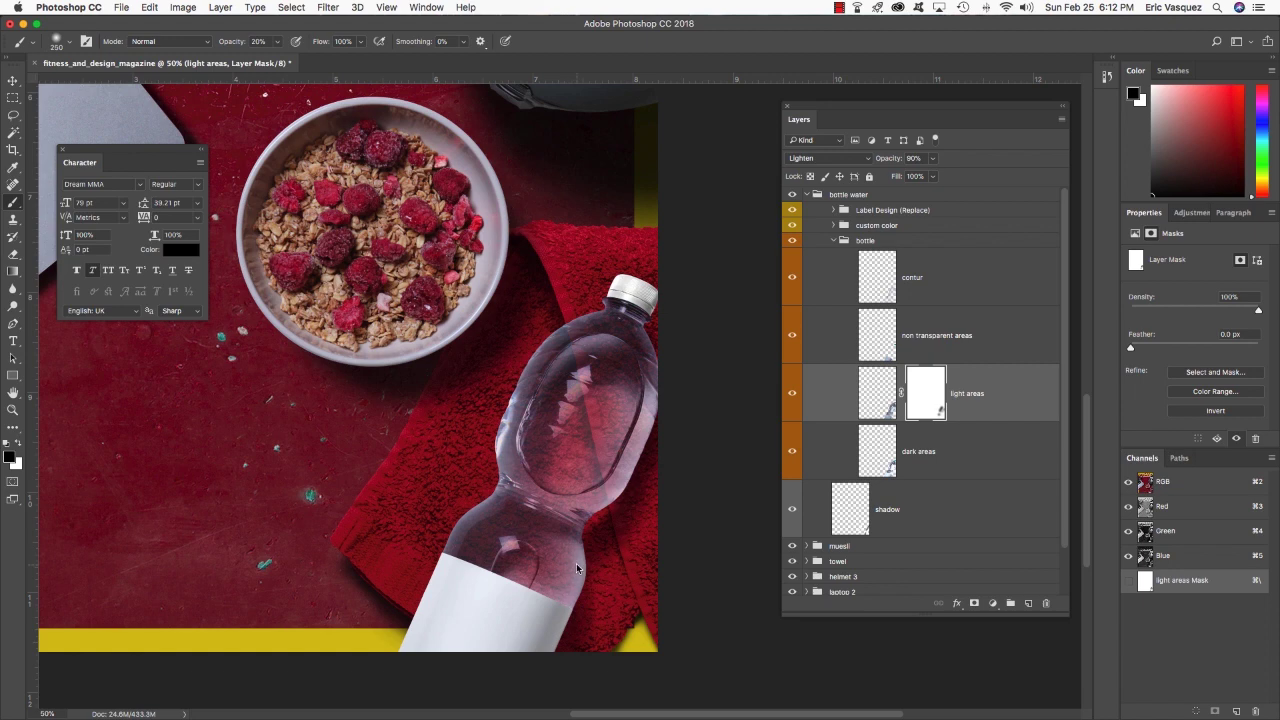
Collapse the bottle group, expand Label Design (Replace), and open the label (replace) smart object as Ebene 3.psb
{"action": "key", "text": "v"}
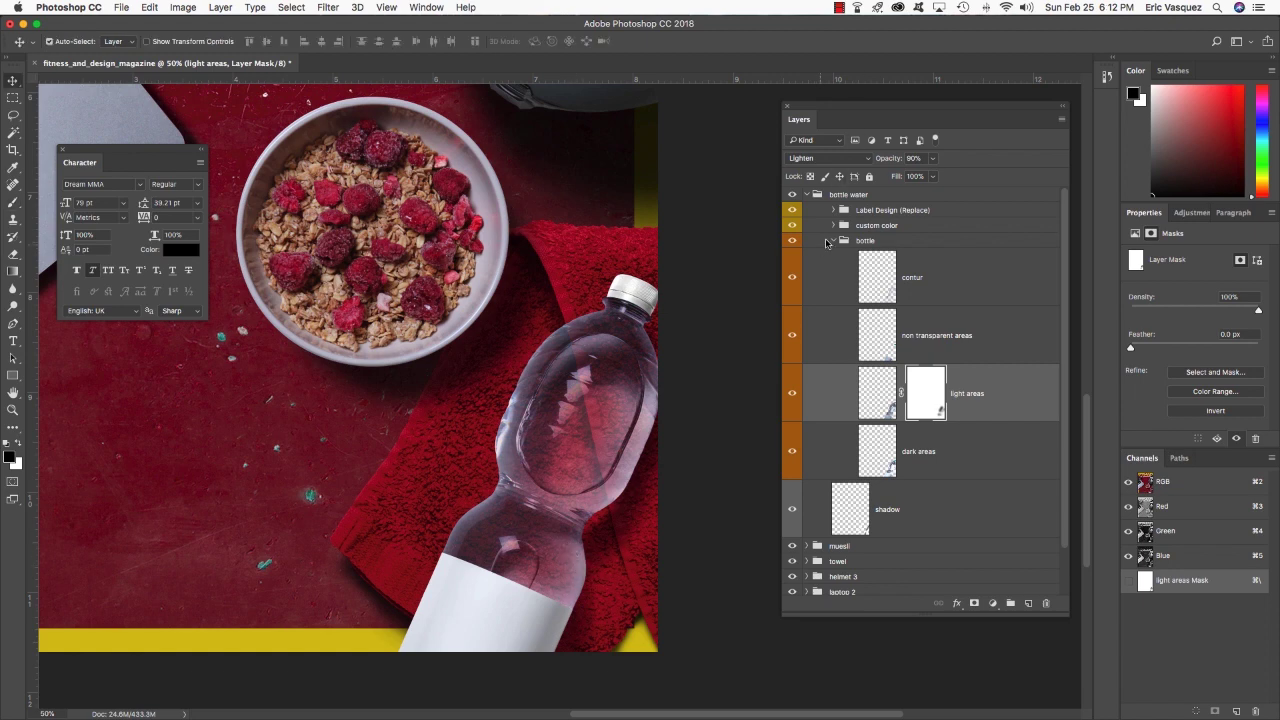
{"action": "left_click", "coordinate": [833, 240]}
{"action": "left_click", "coordinate": [929, 210]}
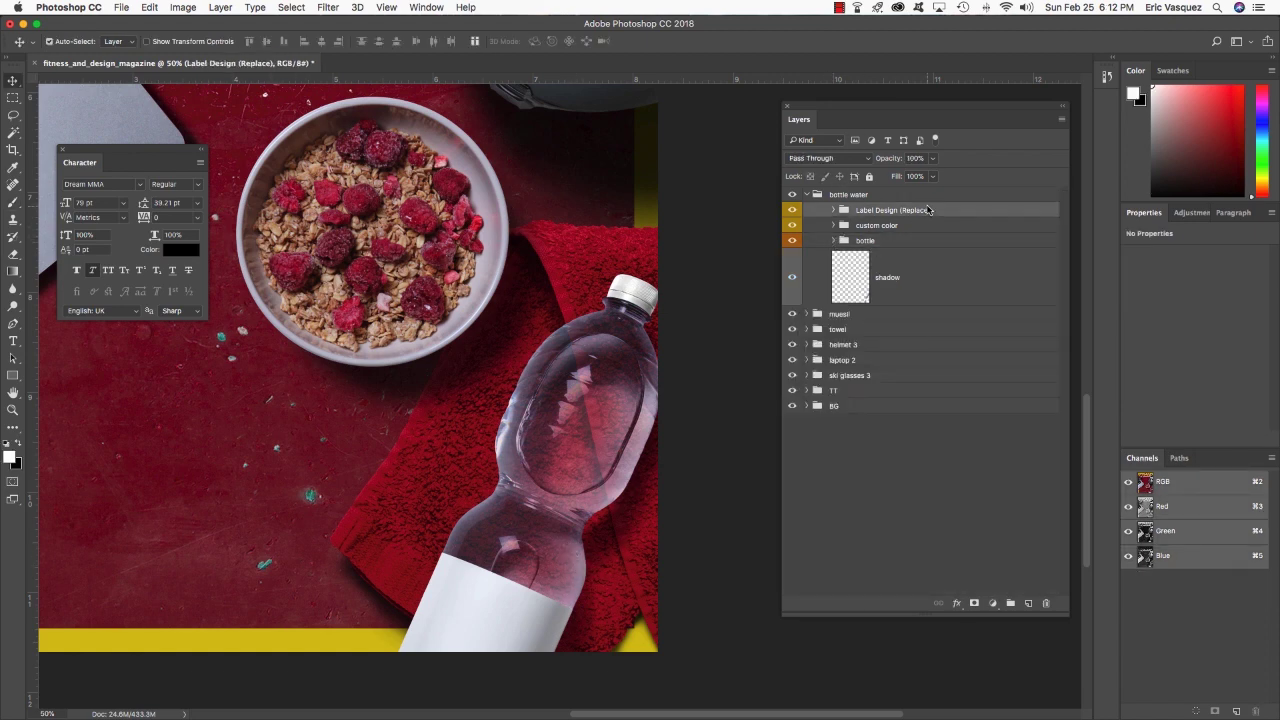
{"action": "left_click", "coordinate": [834, 211]}
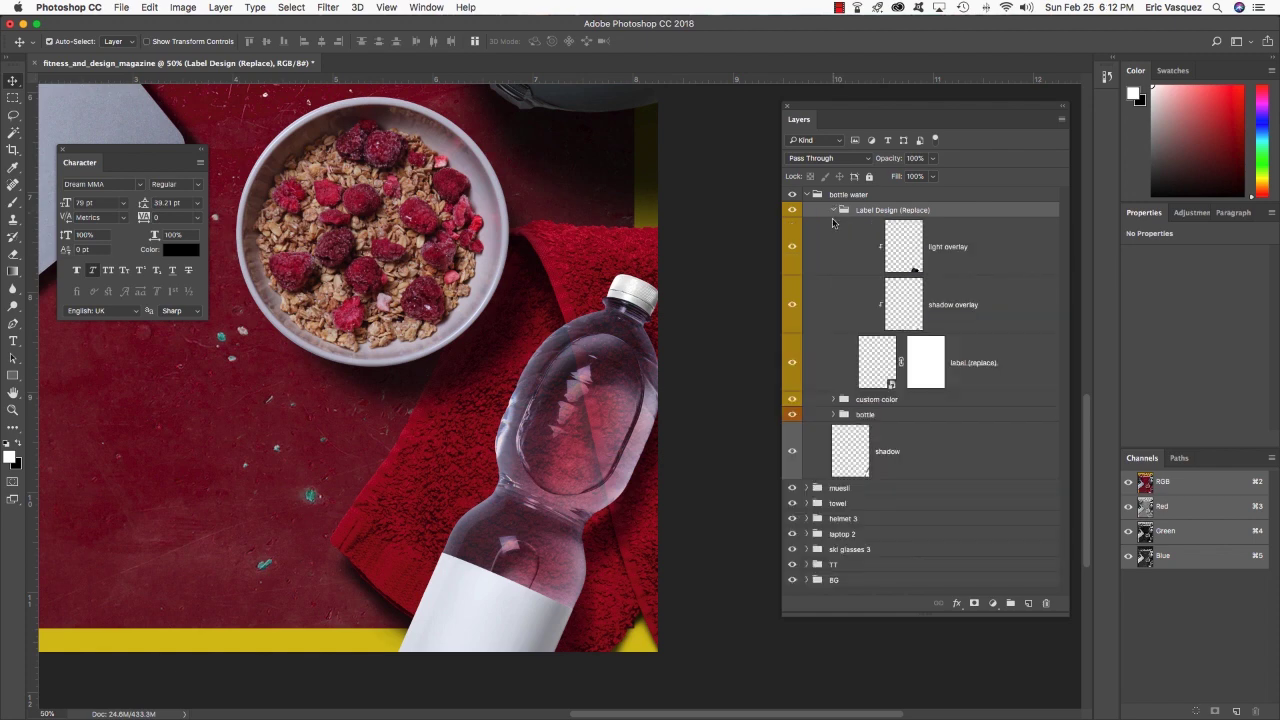
{"action": "left_click", "coordinate": [1000, 370]}
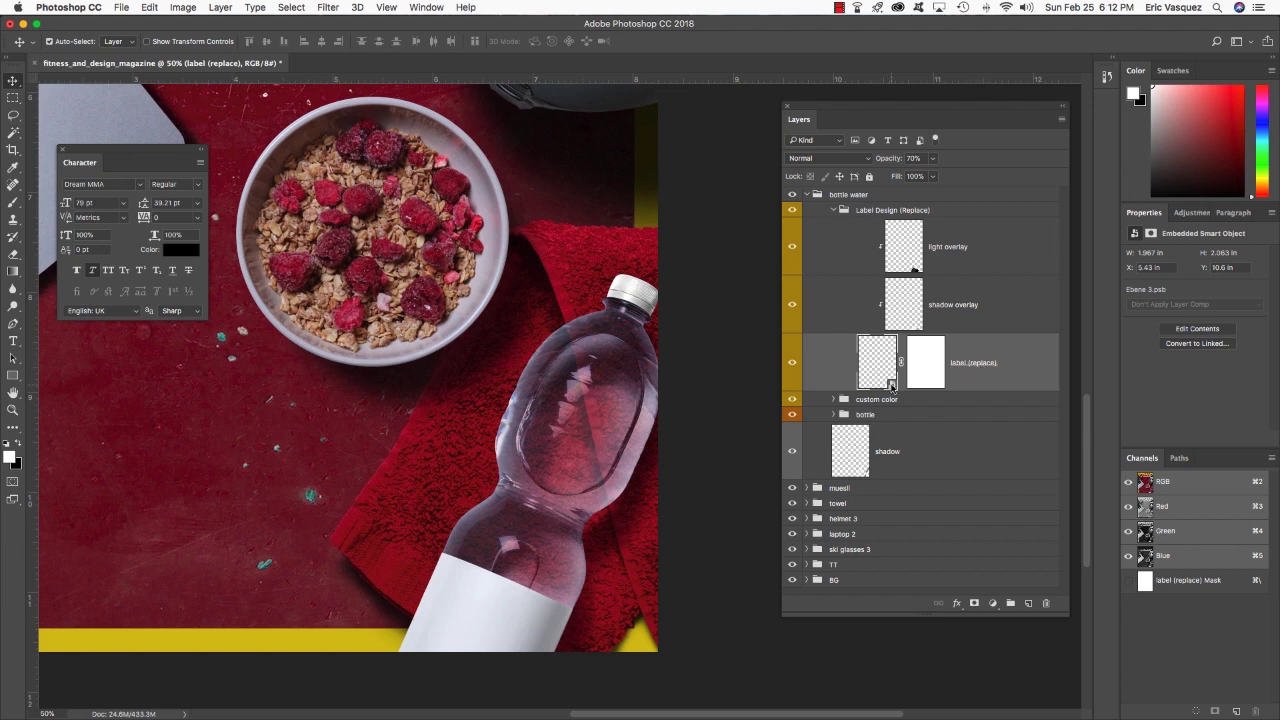
{"action": "double_click", "coordinate": [892, 387]}
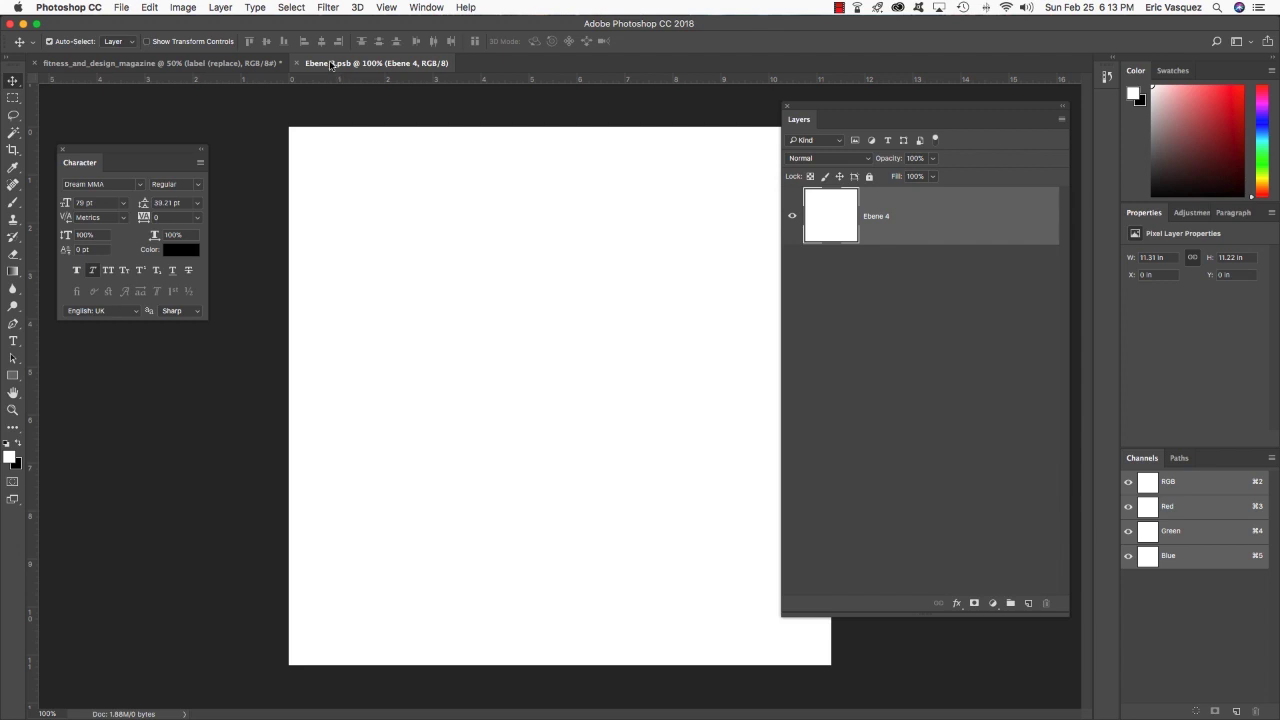
Float the label and magazine documents in separate windows, close bottle water.psd, and arrange them side by side
{"action": "left_click_drag", "start_coordinate": [331, 65], "coordinate": [384, 128]}
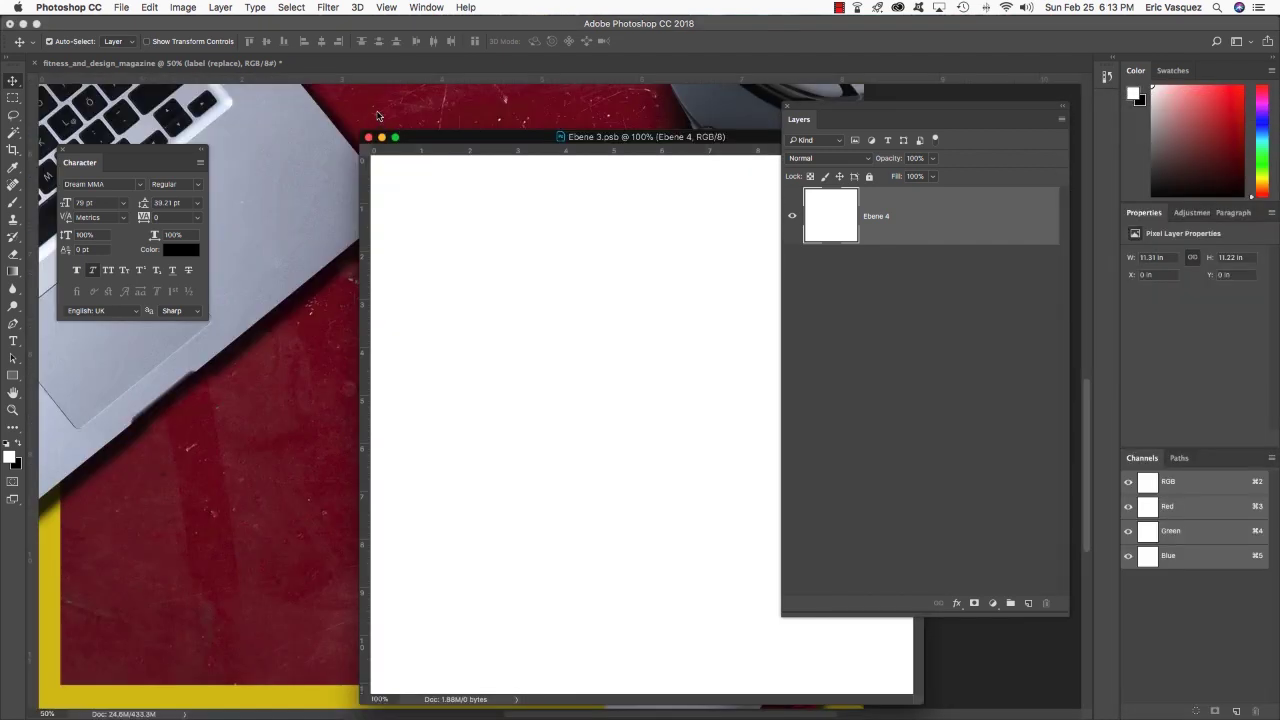
{"action": "key", "text": "super+w"}
{"action": "left_click_drag", "start_coordinate": [219, 68], "coordinate": [276, 112]}
{"action": "key", "text": "super+minus"}
{"action": "key", "text": "super+minus"}
{"action": "key", "text": "super+minus"}
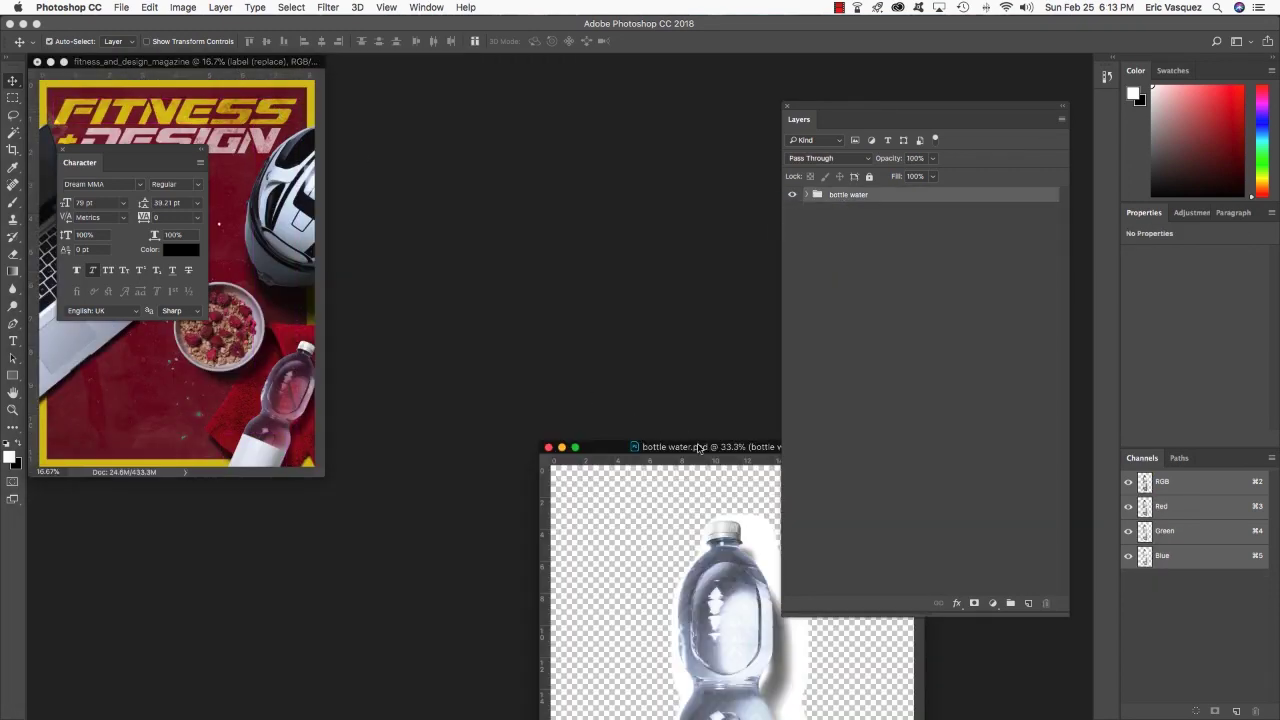
{"action": "left_click_drag", "start_coordinate": [701, 449], "coordinate": [546, 204]}
{"action": "left_click", "coordinate": [399, 193]}
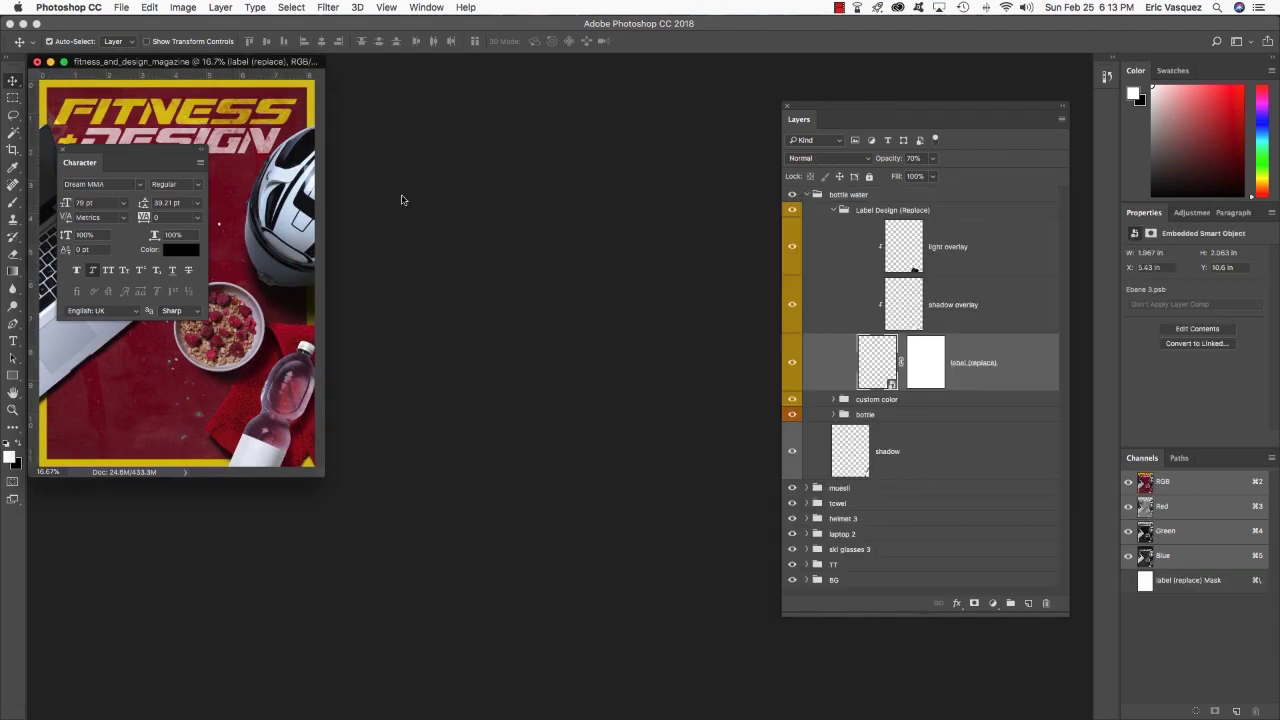
{"action": "left_click_drag", "start_coordinate": [501, 137], "coordinate": [496, 101]}
{"action": "left_click", "coordinate": [272, 104]}
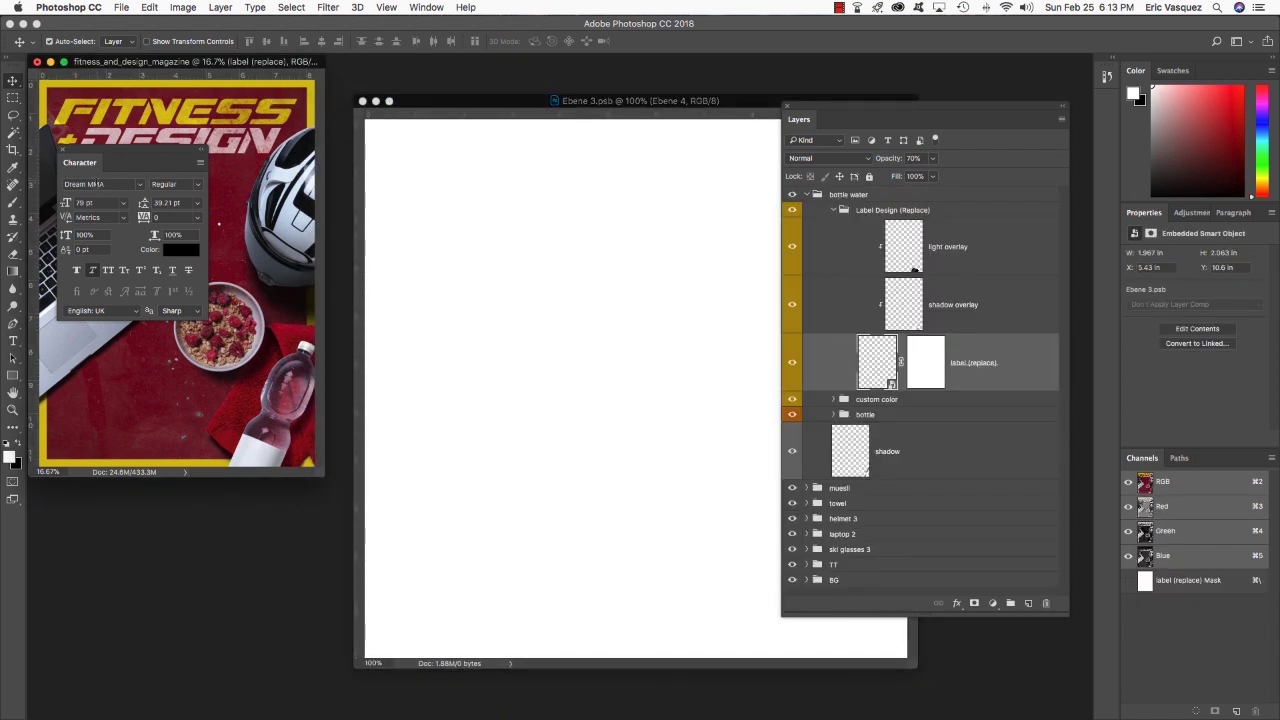
{"action": "left_click_drag", "start_coordinate": [114, 160], "coordinate": [118, 532]}
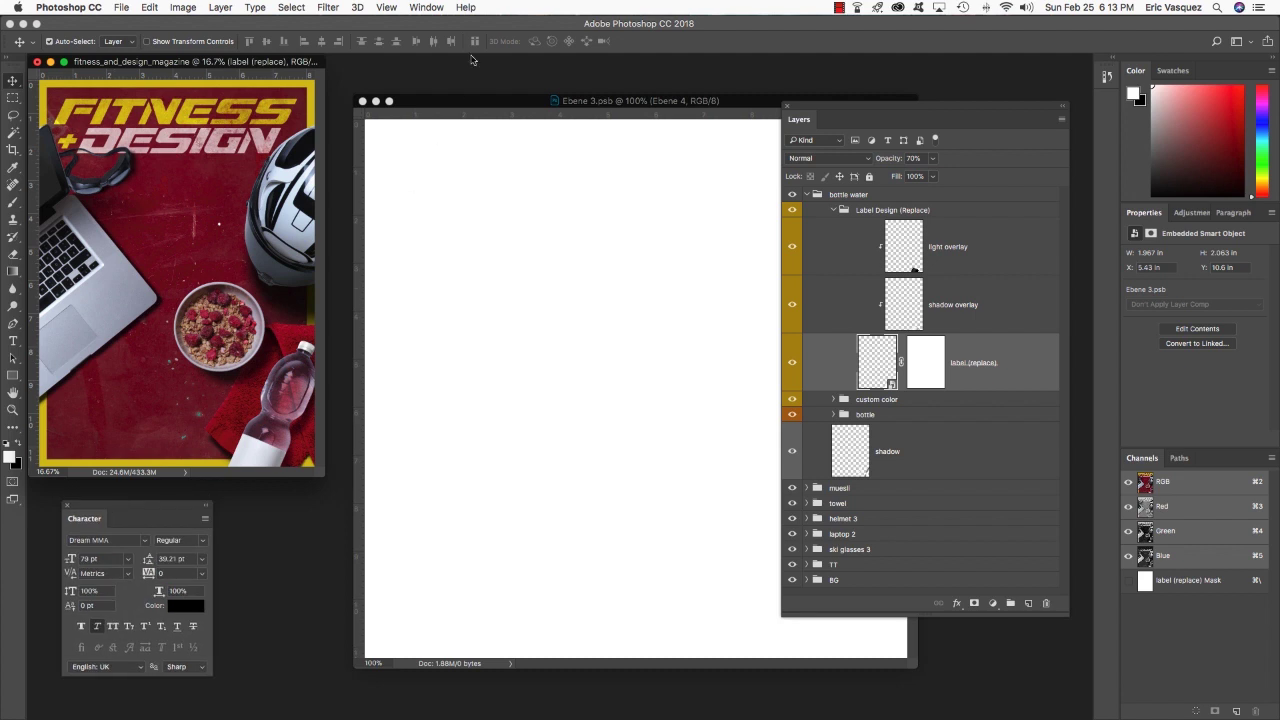
{"action": "left_click_drag", "start_coordinate": [453, 104], "coordinate": [423, 87]}
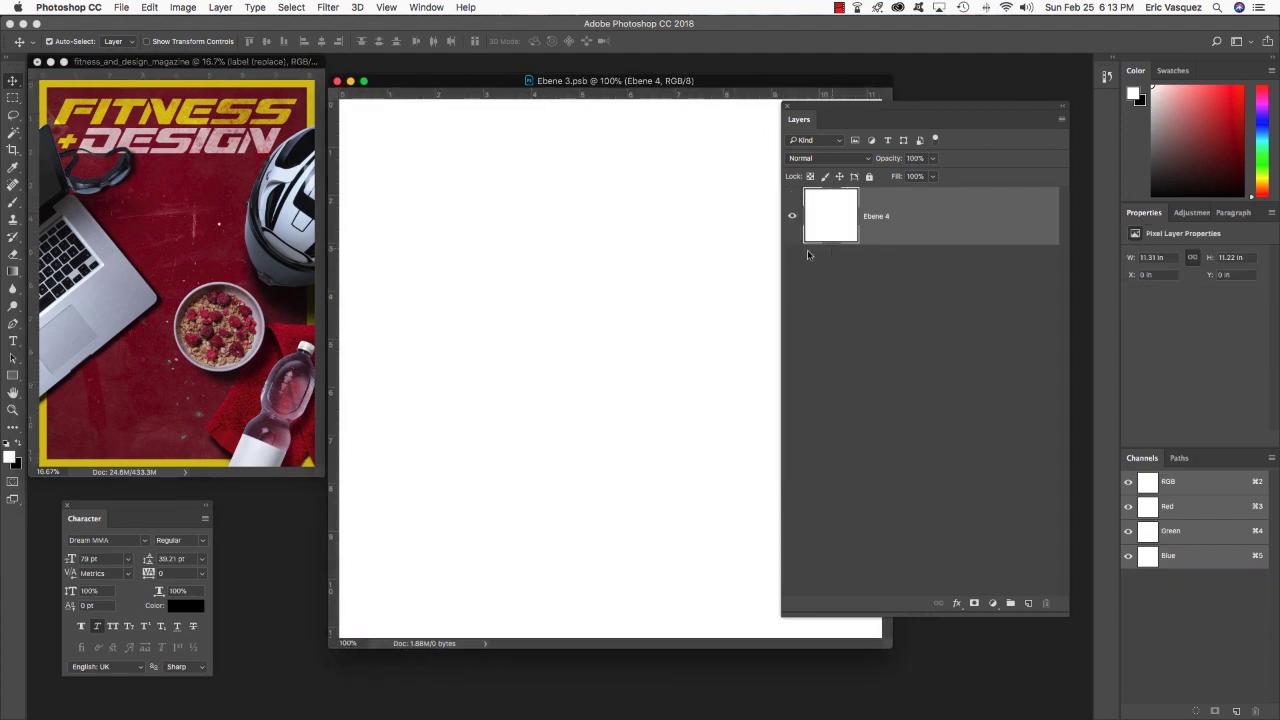
{"action": "left_click_drag", "start_coordinate": [781, 261], "coordinate": [889, 260]}
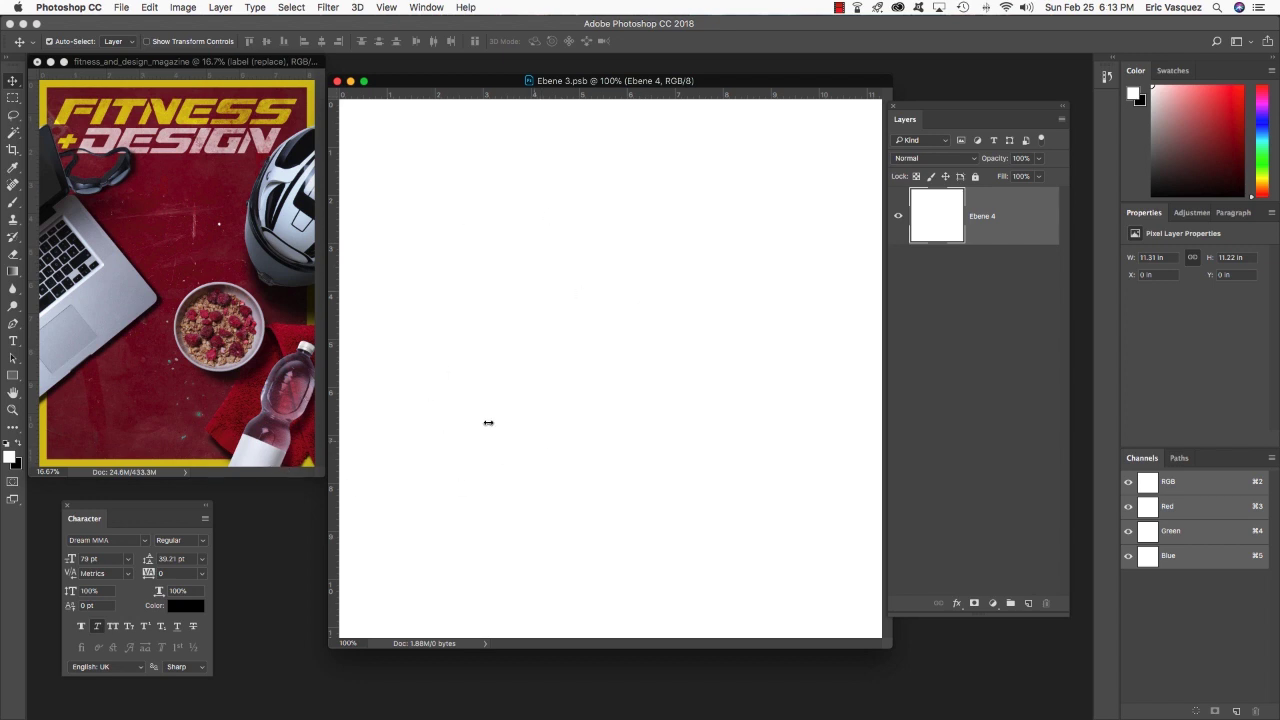
In the magazine document, select the BG and TT groups together
{"action": "left_click", "coordinate": [125, 235]}
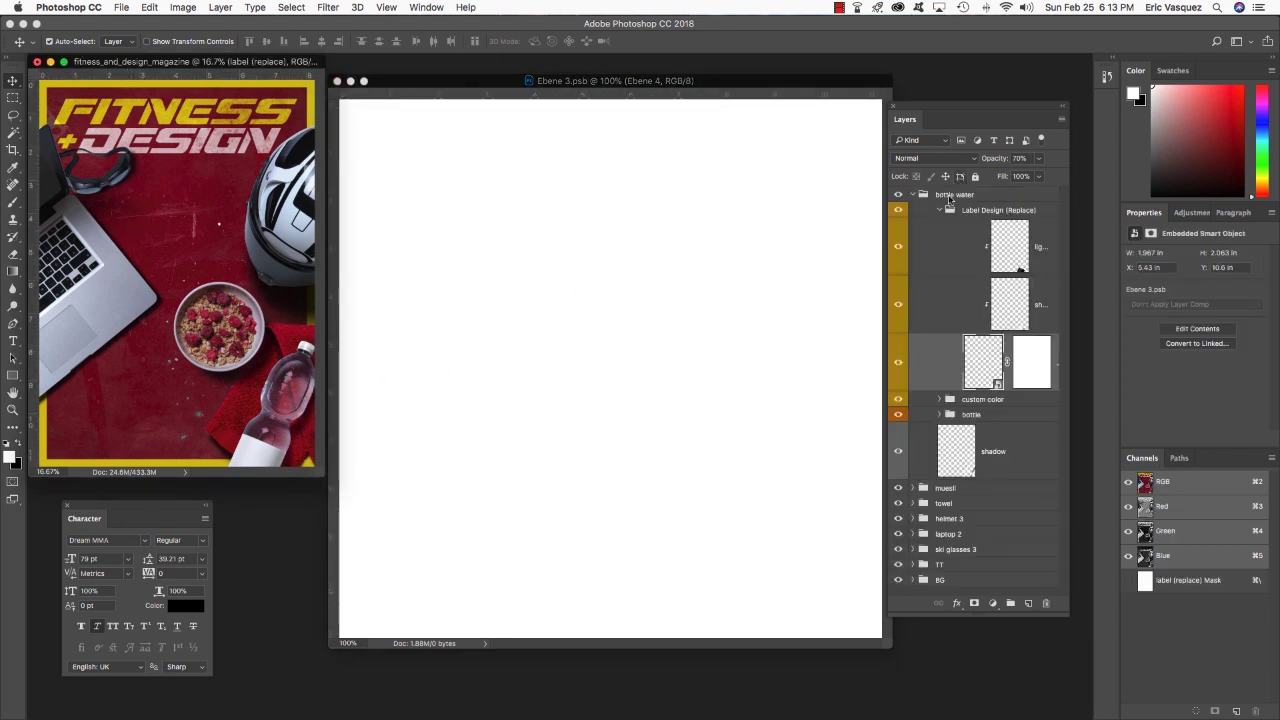
{"action": "left_click", "coordinate": [950, 582]}
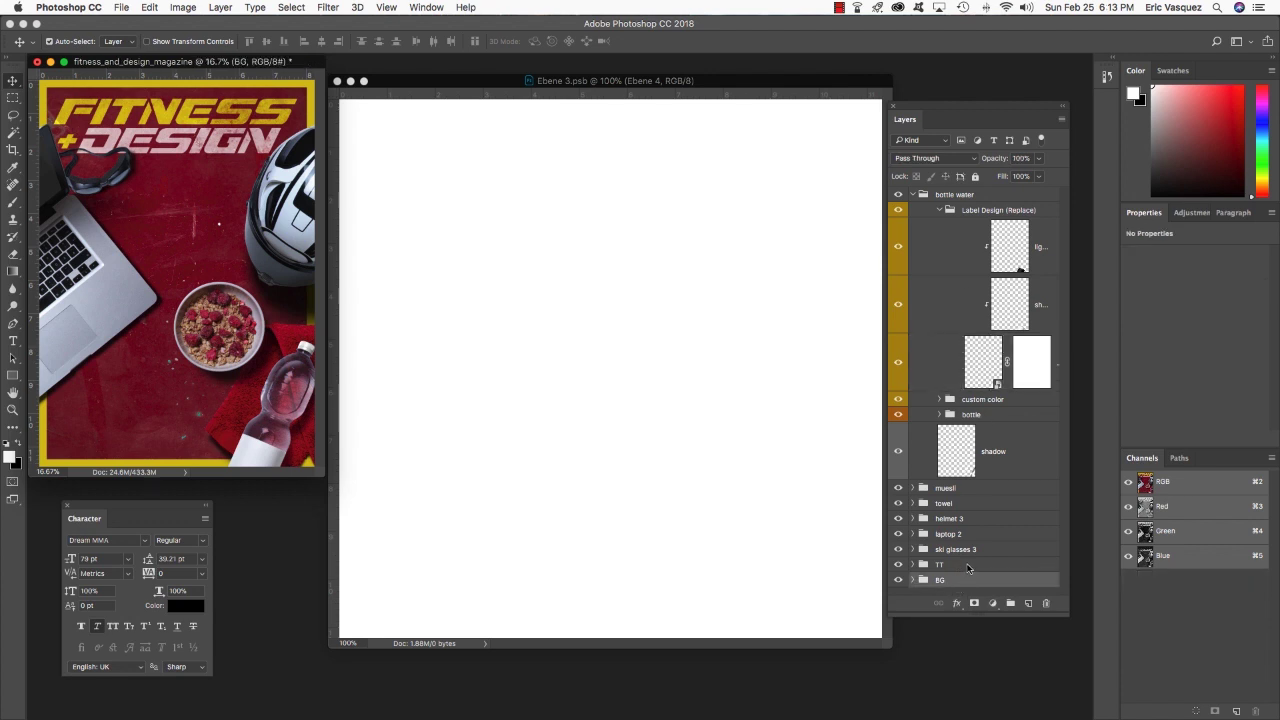
{"action": "left_click", "coordinate": [967, 568], "text": "shift"}
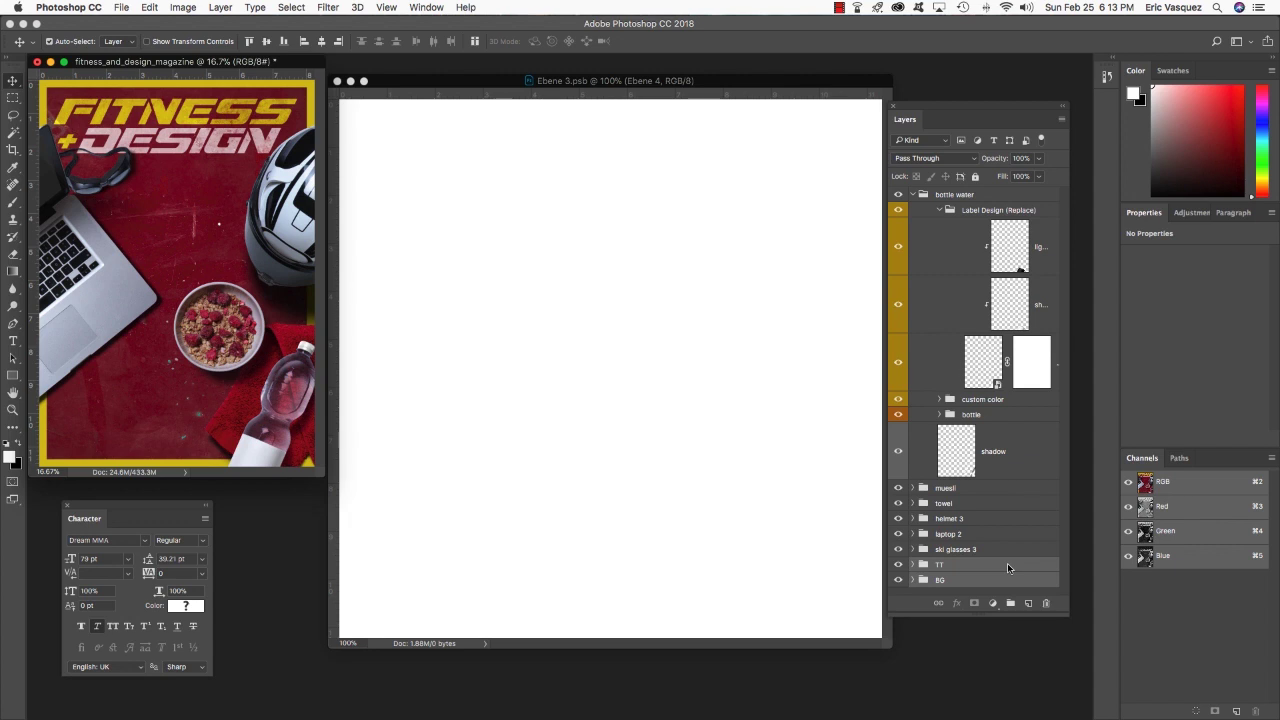
Copy the TT and BG groups into Ebene 3.psb, scale them to about 84% and shift them down
{"action": "left_click_drag", "start_coordinate": [1008, 568], "coordinate": [608, 434]}
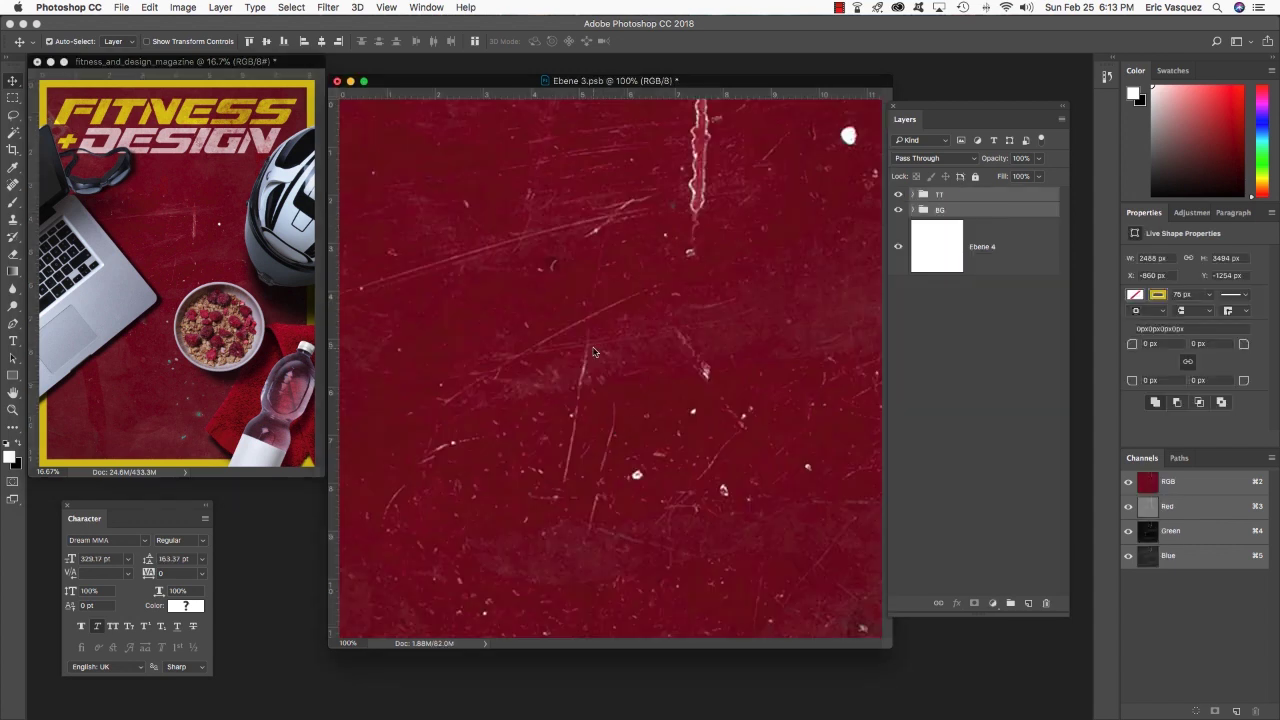
{"action": "key", "text": "super+t"}
{"action": "key", "text": "super+minus"}
{"action": "key", "text": "super+minus"}
{"action": "key", "text": "super+minus"}
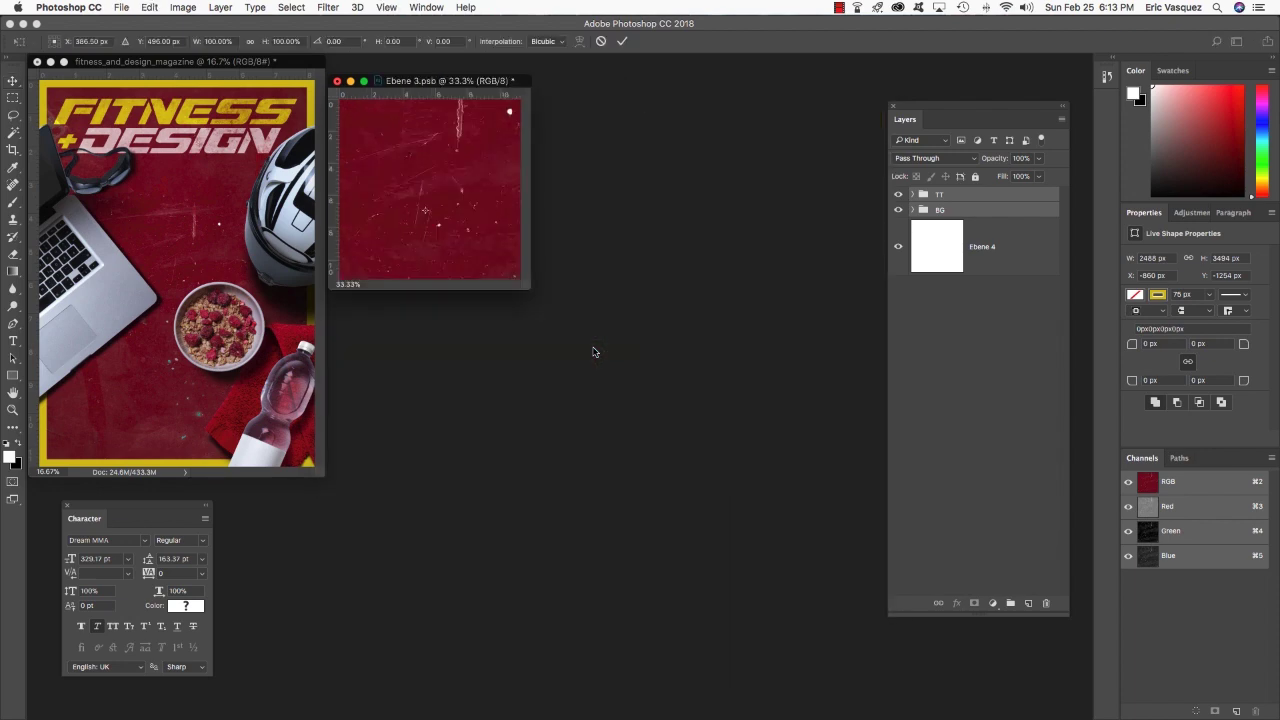
{"action": "left_click_drag", "start_coordinate": [528, 288], "coordinate": [1020, 700]}
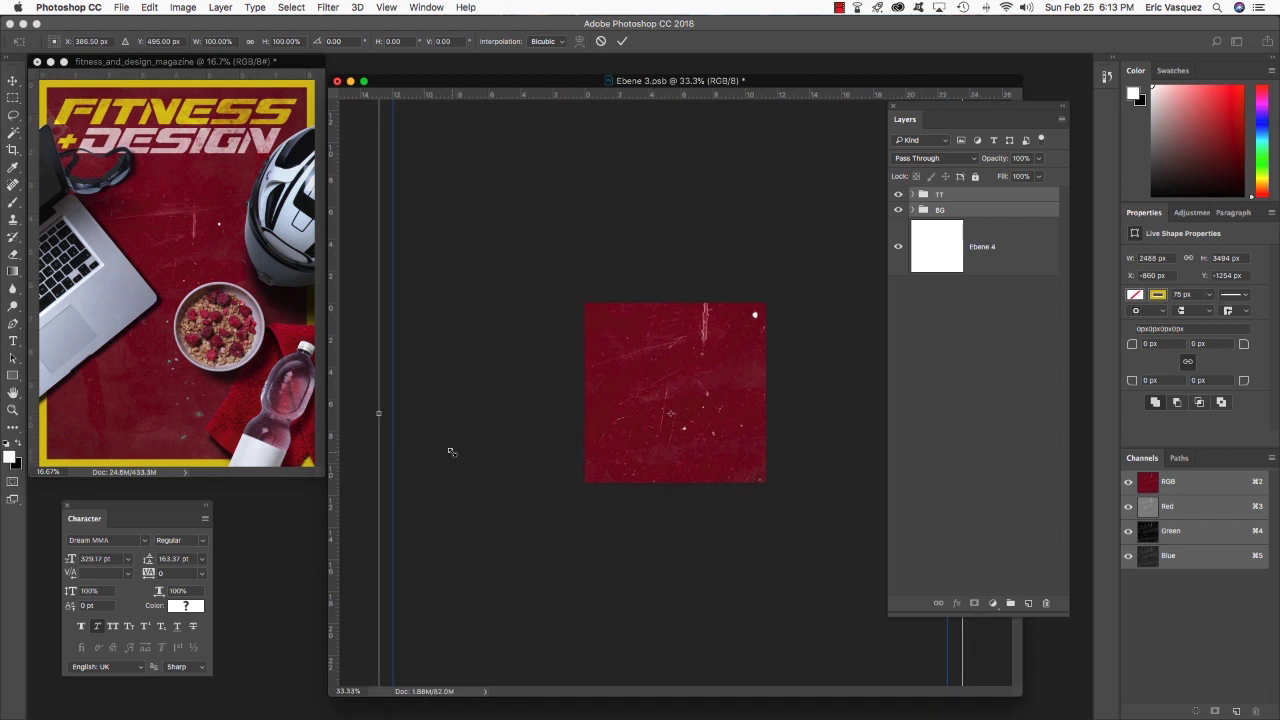
{"action": "key", "text": "super+0"}
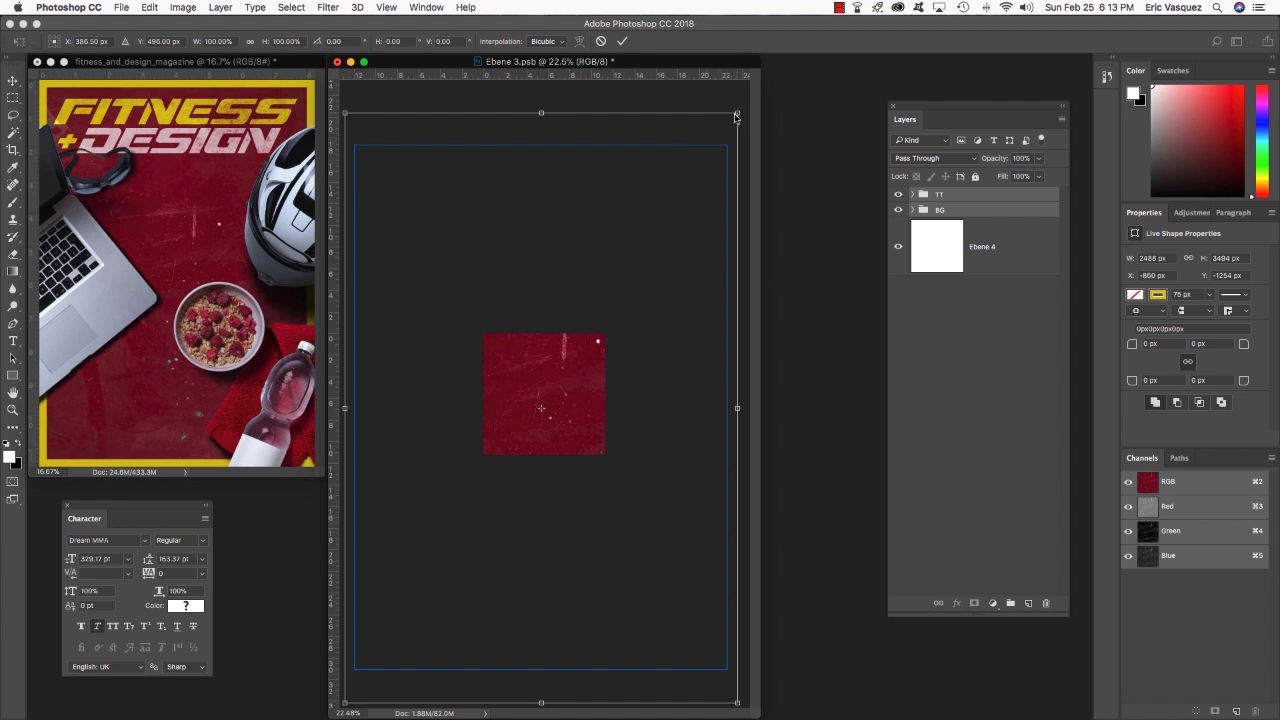
{"action": "left_click_drag", "start_coordinate": [736, 117], "coordinate": [670, 194]}
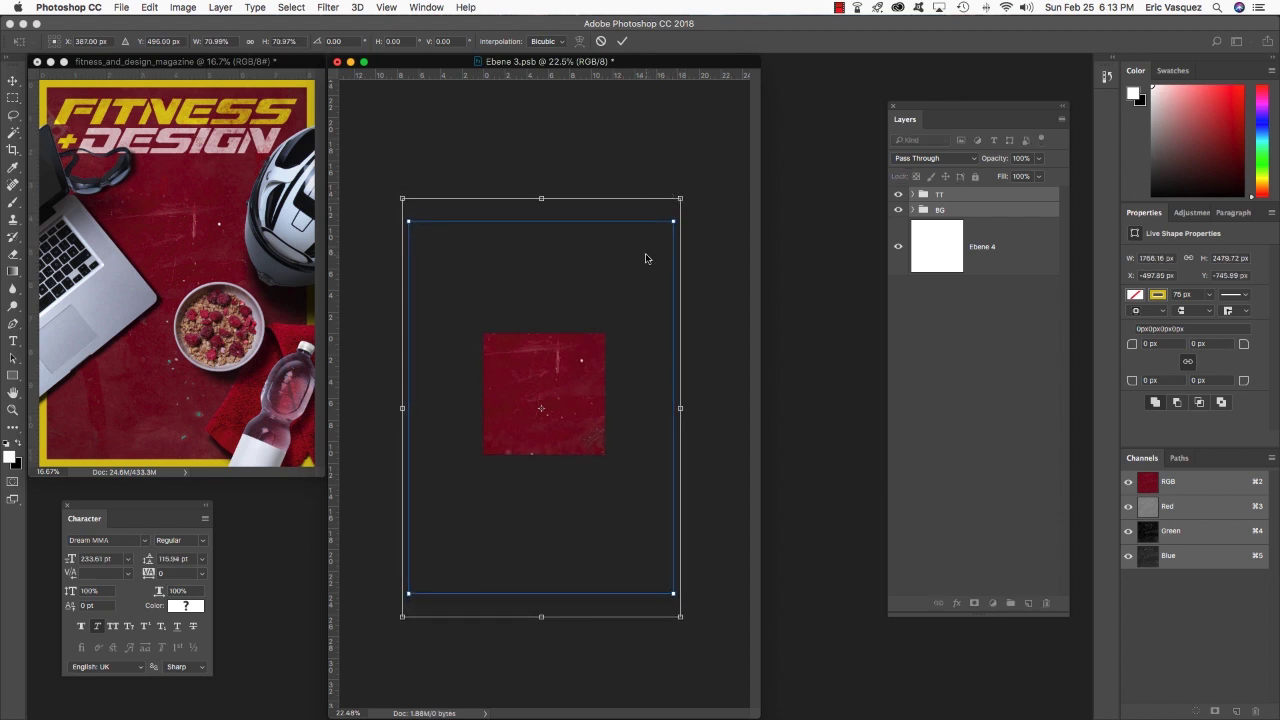
{"action": "left_click_drag", "start_coordinate": [646, 255], "coordinate": [632, 388]}
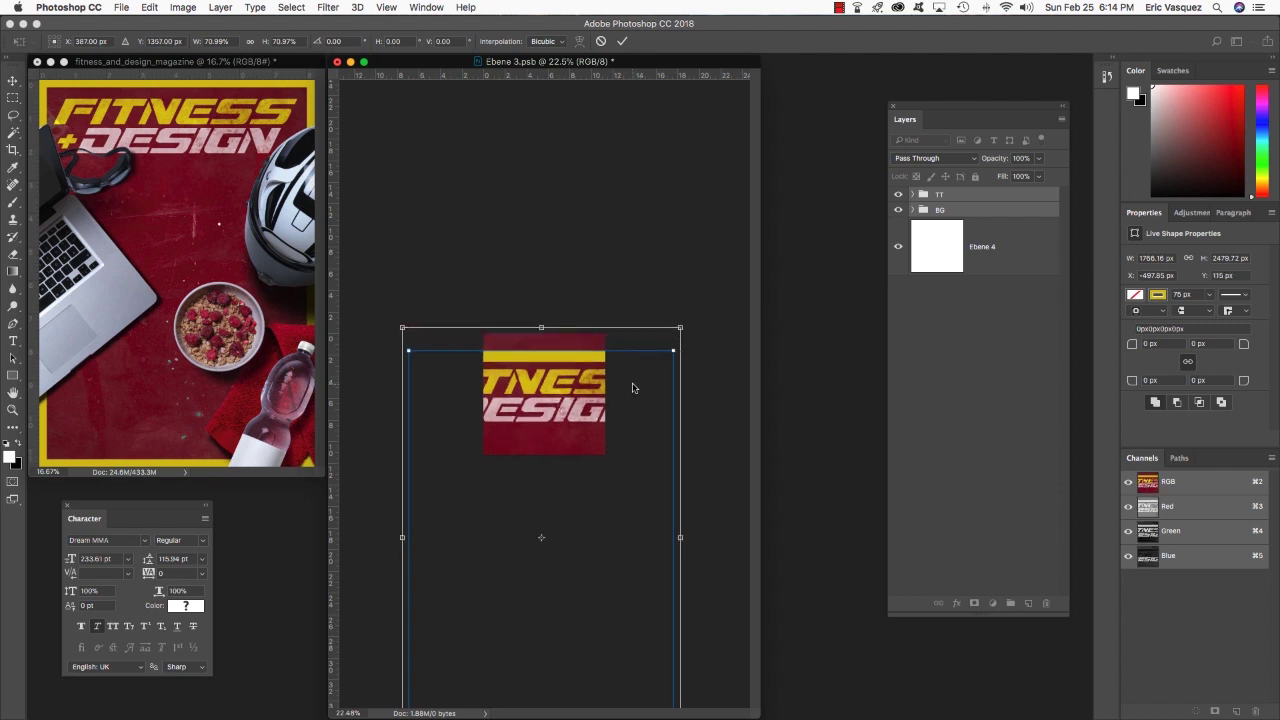
{"action": "key", "text": "Return"}
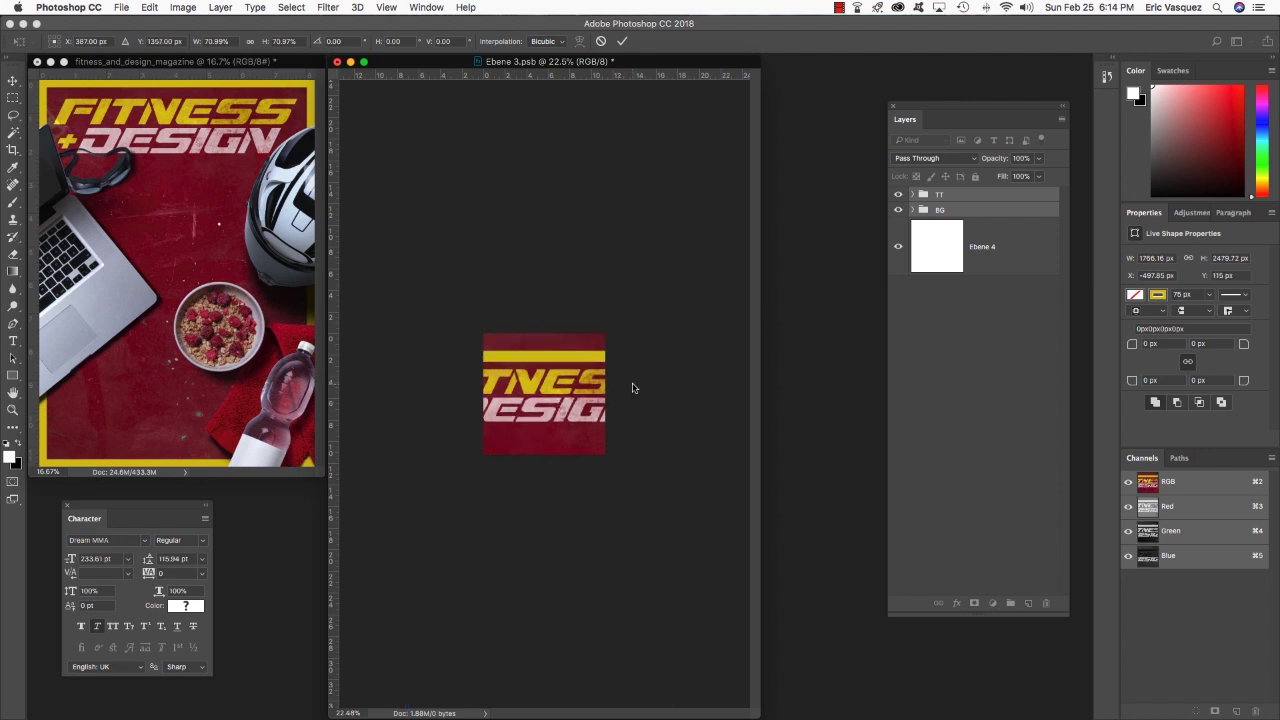
{"action": "key", "text": "super+plus"}
{"action": "key", "text": "super"}
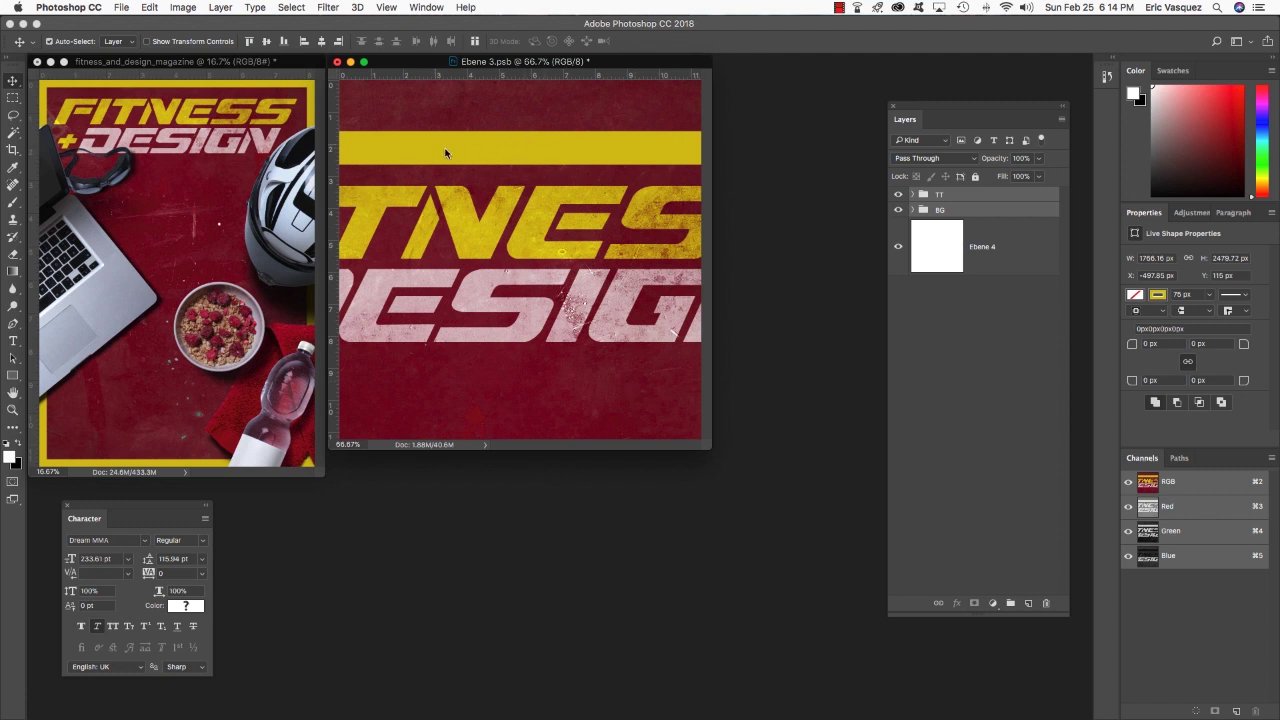
Hide the yellow Rectangle 1 bar inside the BG group and save the label
{"action": "left_click", "coordinate": [991, 211]}
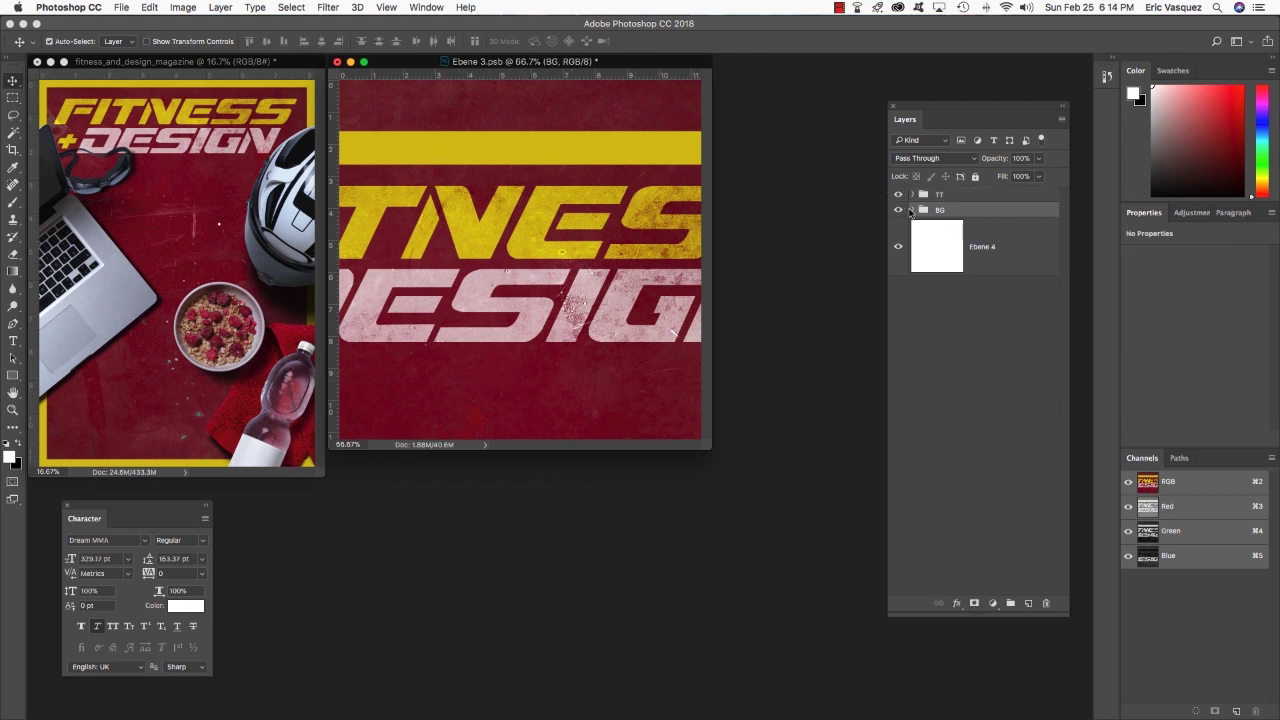
{"action": "left_click", "coordinate": [912, 210]}
{"action": "left_click", "coordinate": [991, 250]}
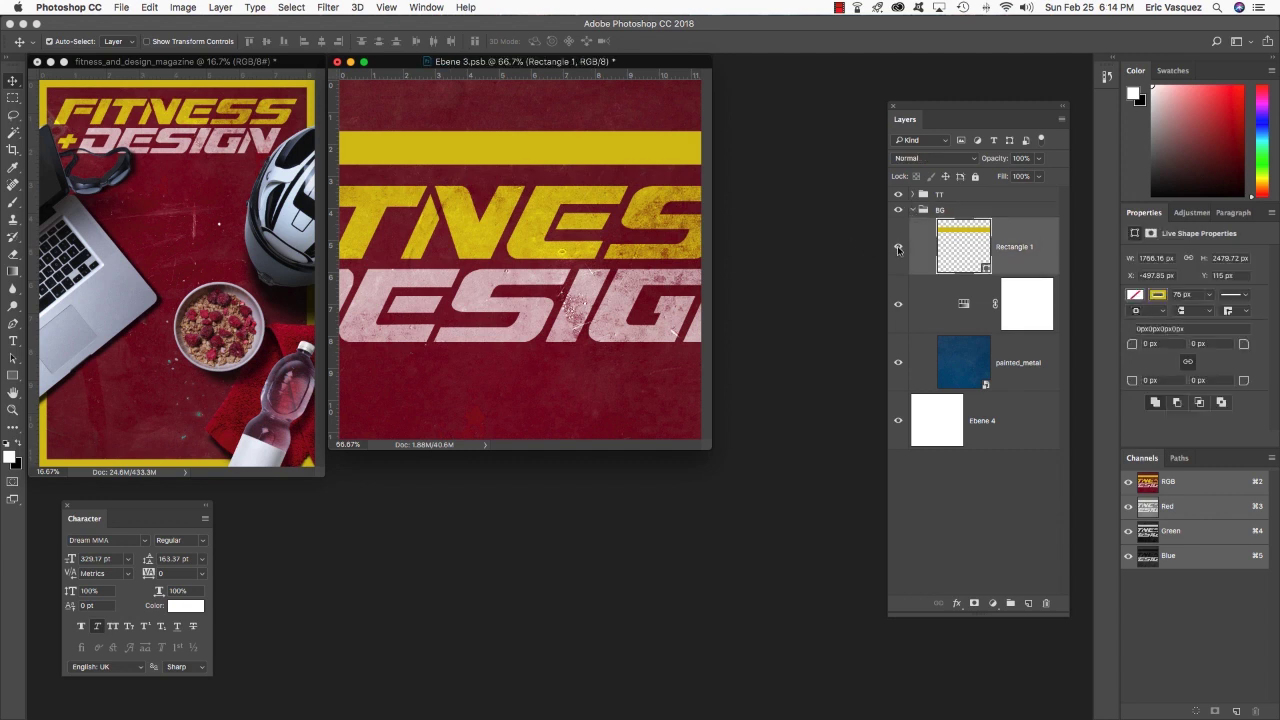
{"action": "left_click", "coordinate": [899, 249]}
{"action": "left_click", "coordinate": [913, 210]}
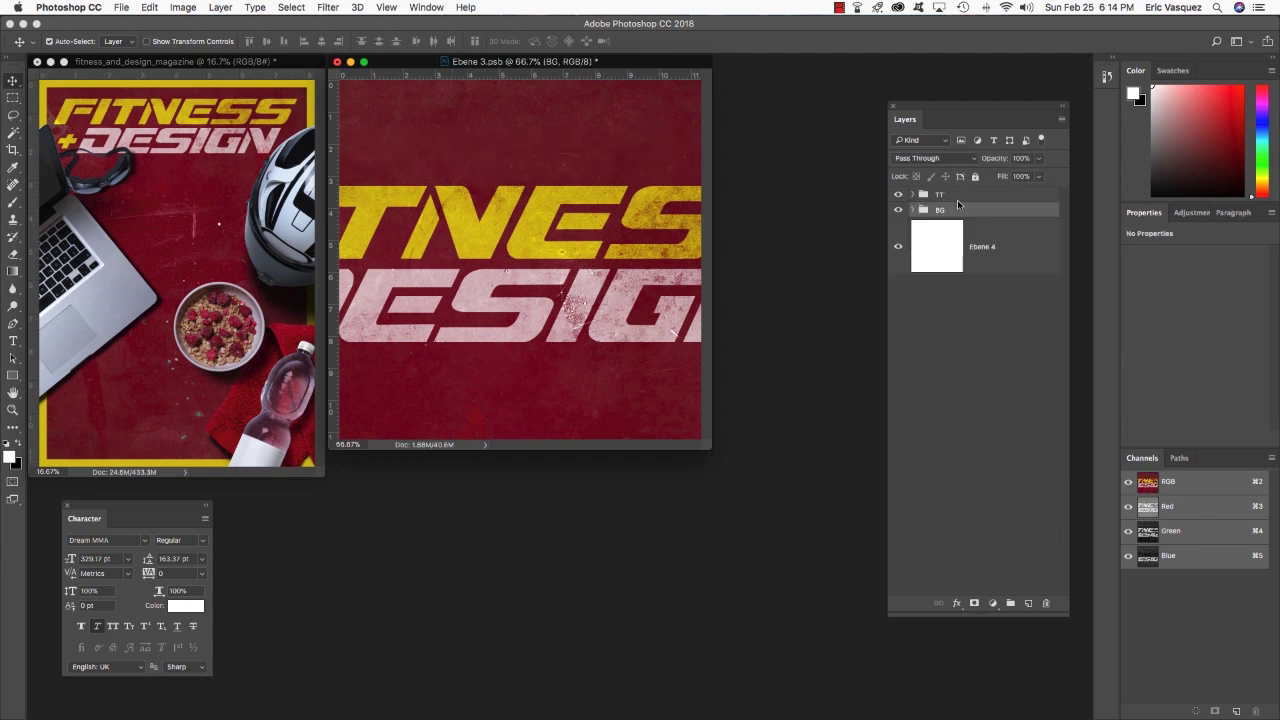
{"action": "key", "text": "super+s"}
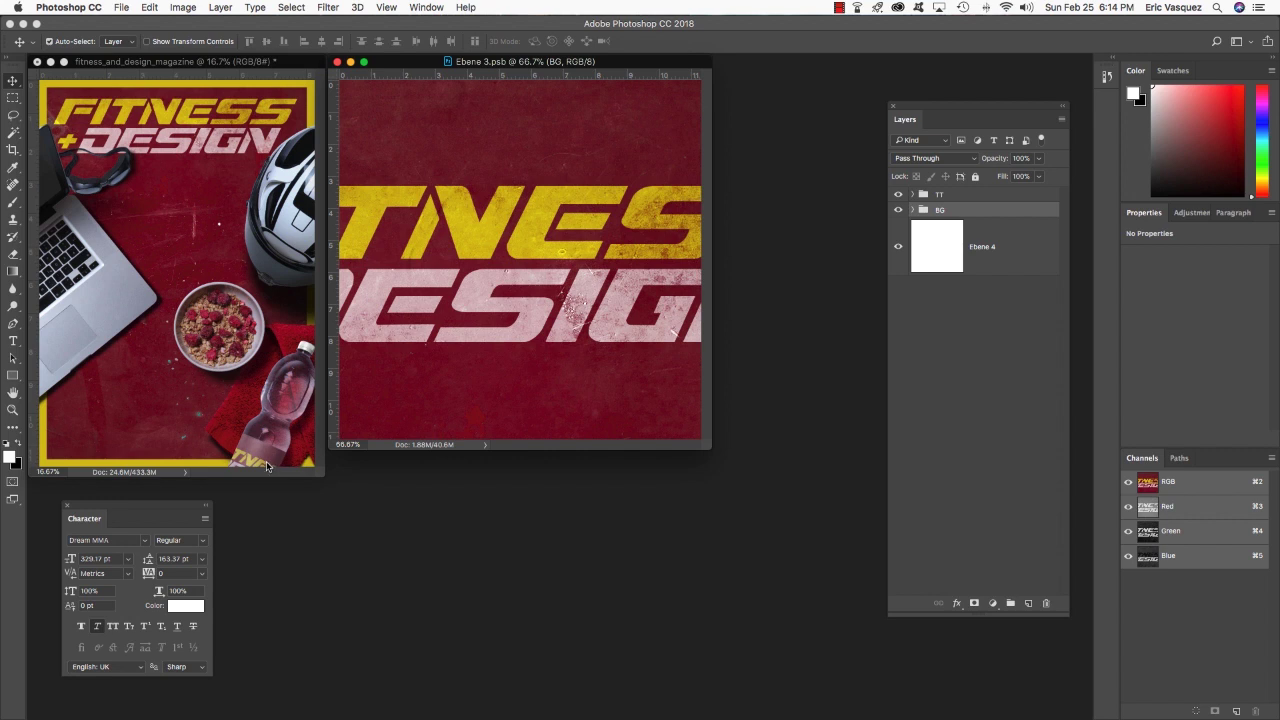
Nudge the TT headline group upward with Shift+Up twice, saving after each nudge
{"action": "left_click", "coordinate": [975, 194]}
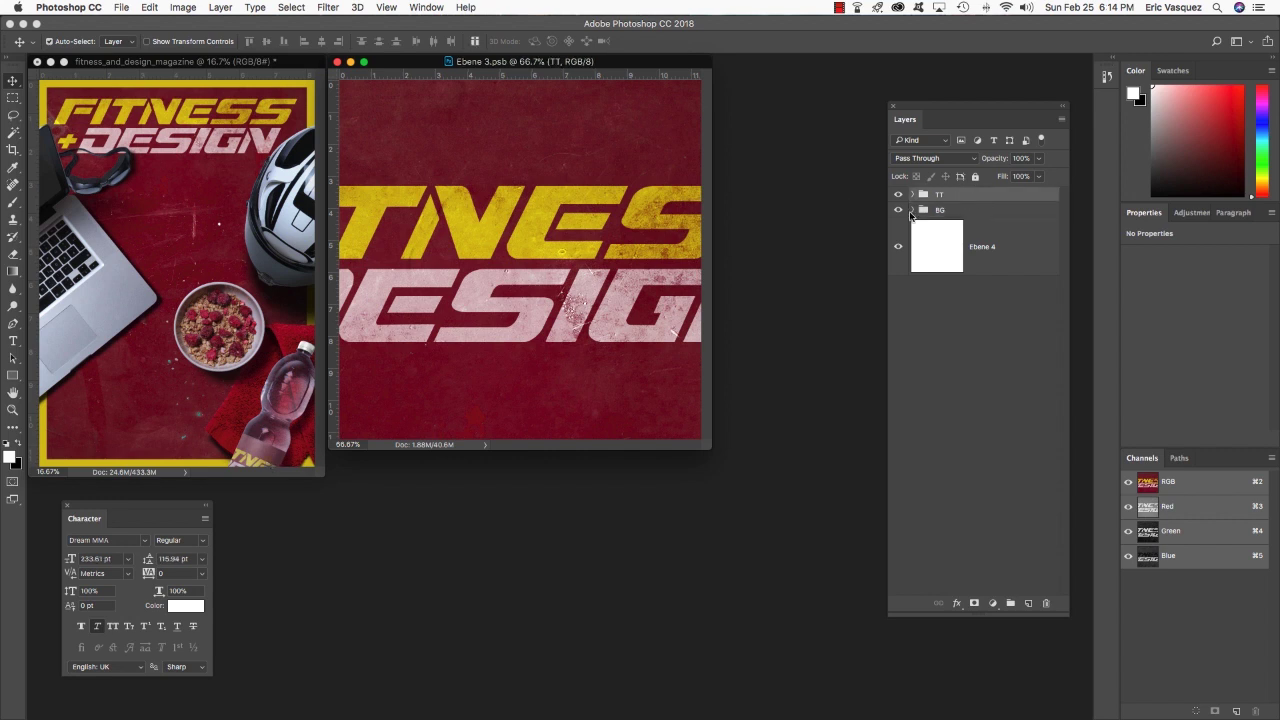
{"action": "key", "text": "shift+Up"}
{"action": "key", "text": "shift+Up"}
{"action": "key", "text": "shift+Up"}
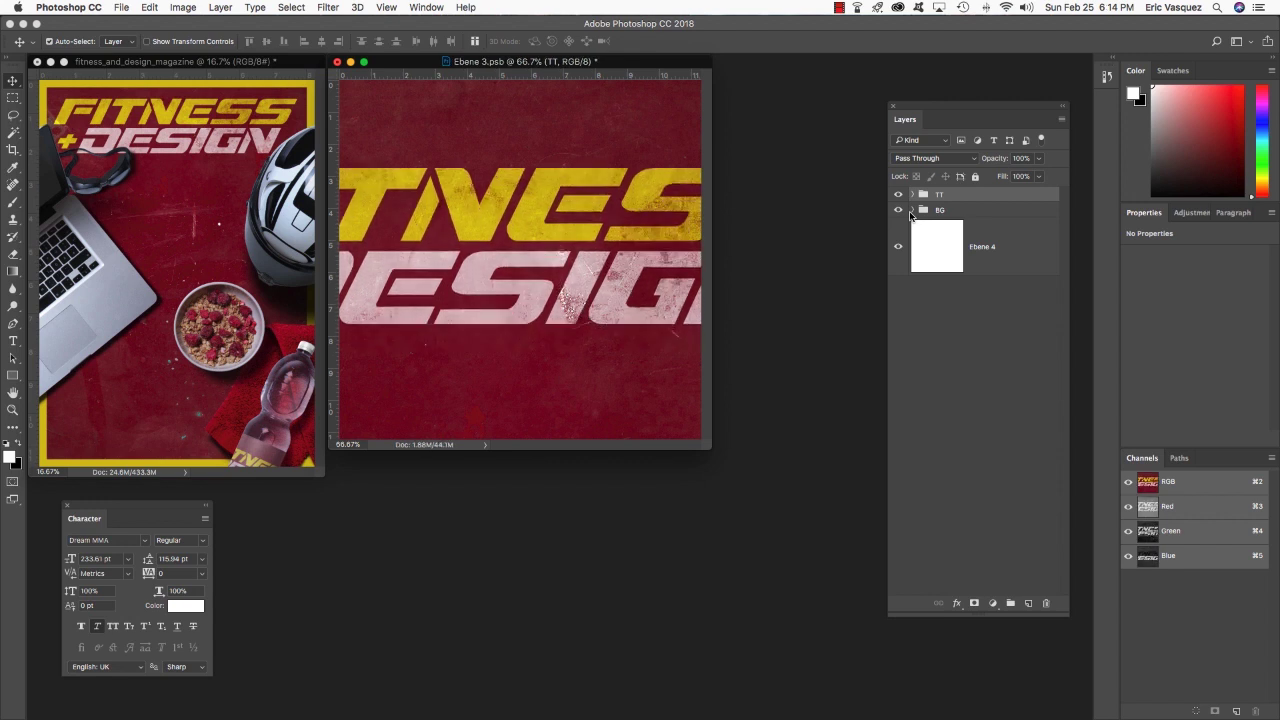
{"action": "key", "text": "cmd+s"}
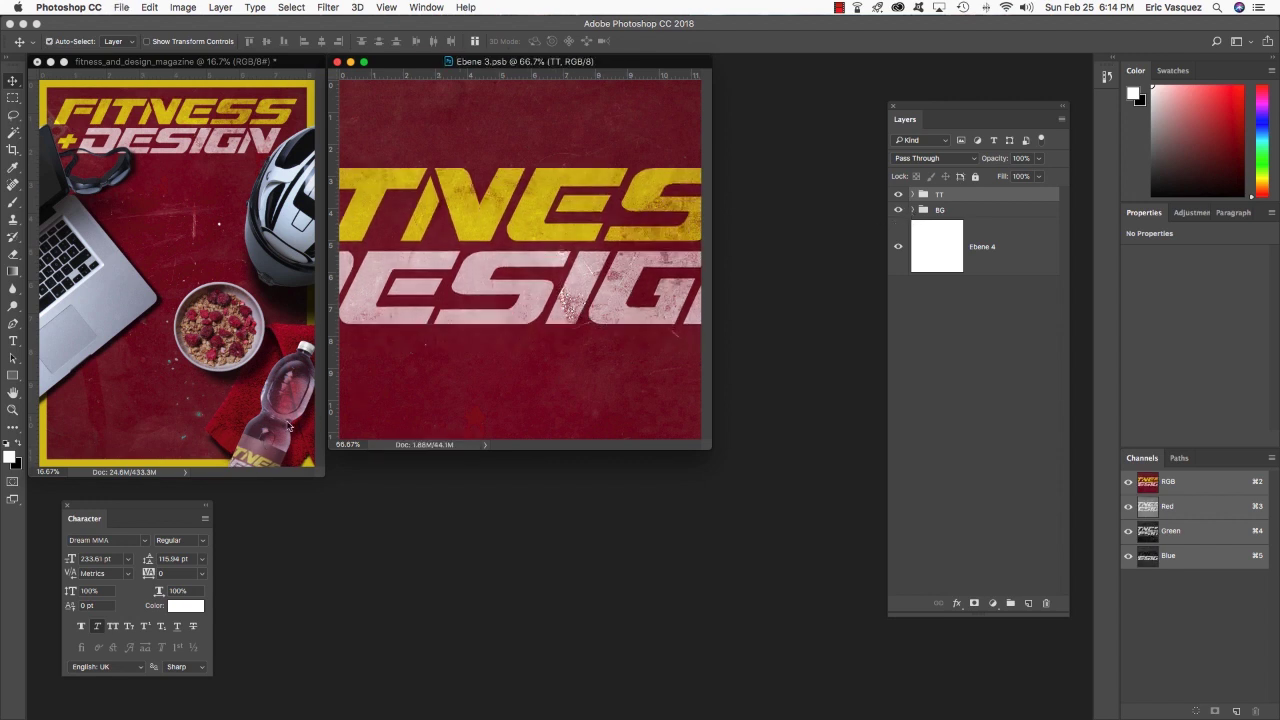
{"action": "key", "text": "shift+Up"}
{"action": "key", "text": "shift+Up"}
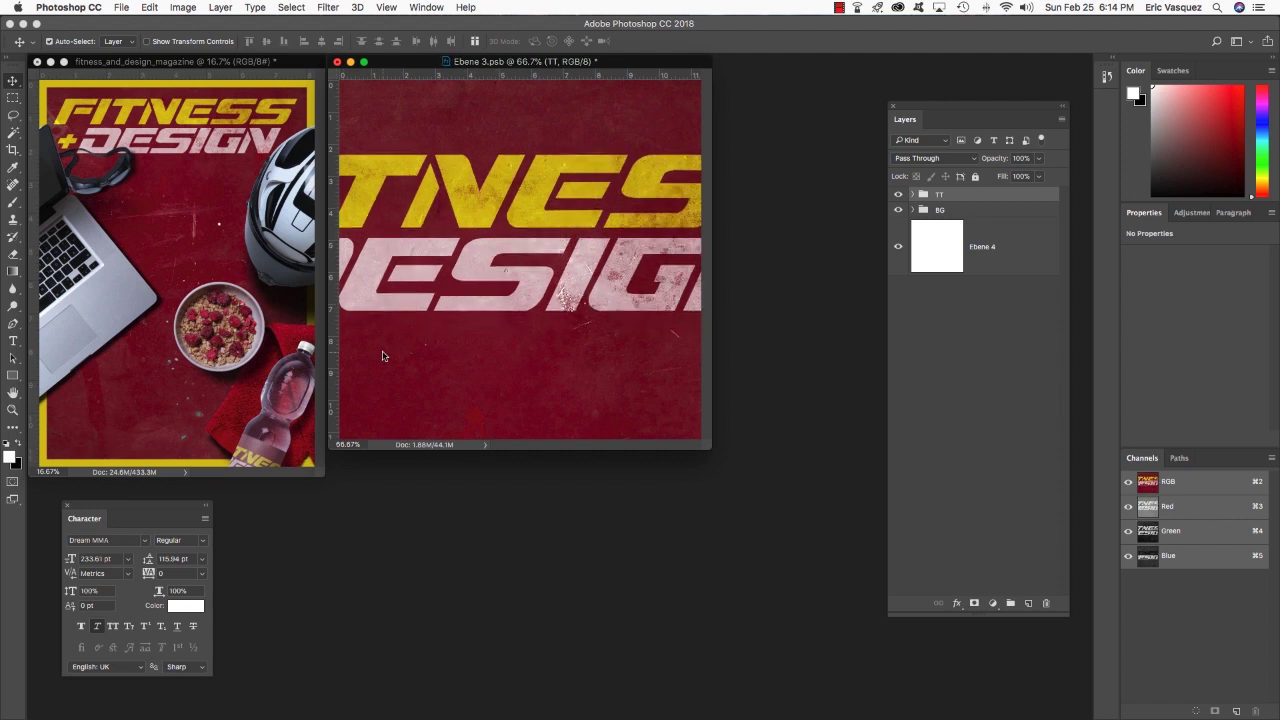
{"action": "key", "text": "cmd+s"}
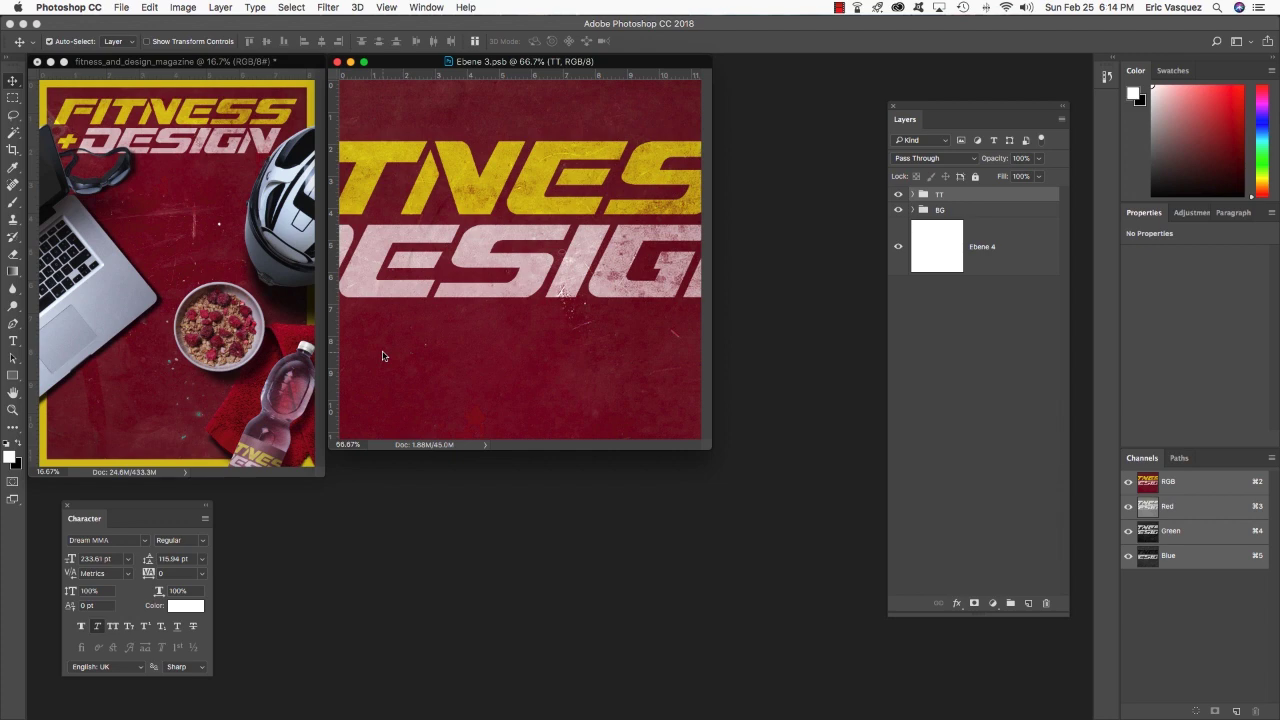
{"action": "key", "text": "cmd"}
Close Ebene 3.psb, fit the cover on screen, and switch to full-screen mode
{"action": "key", "text": "super+w"}
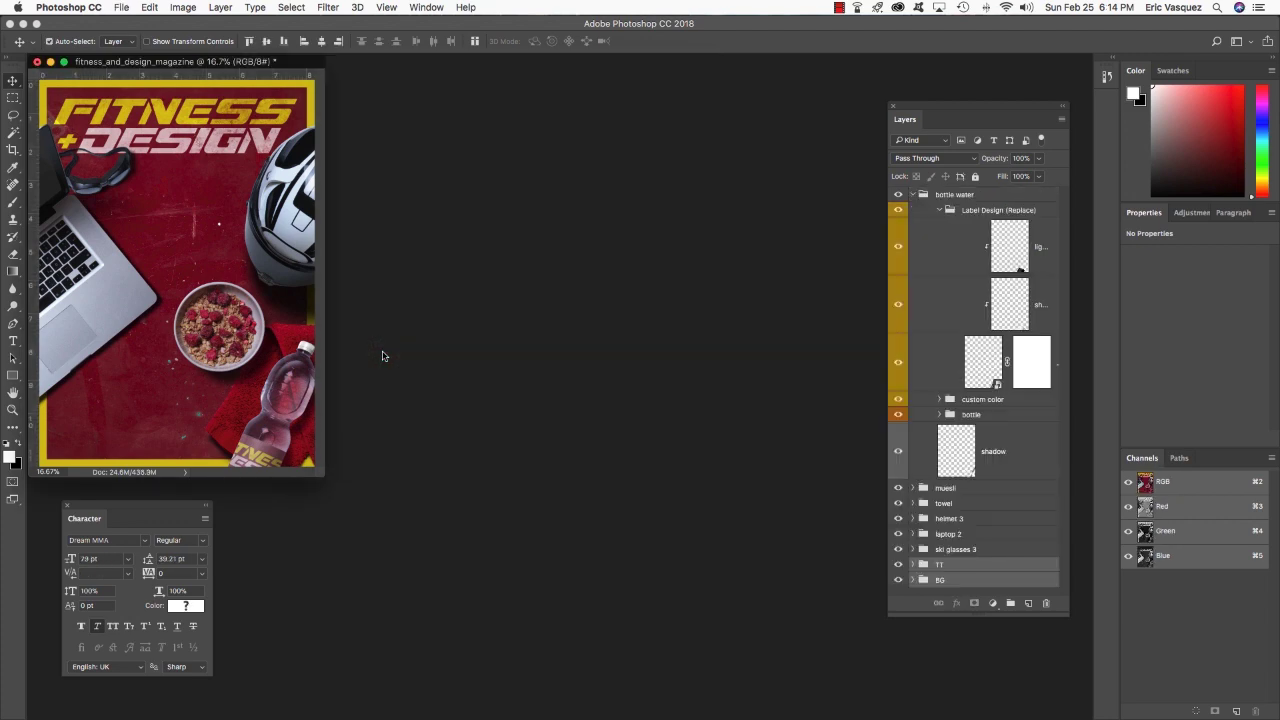
{"action": "key", "text": "super+0"}
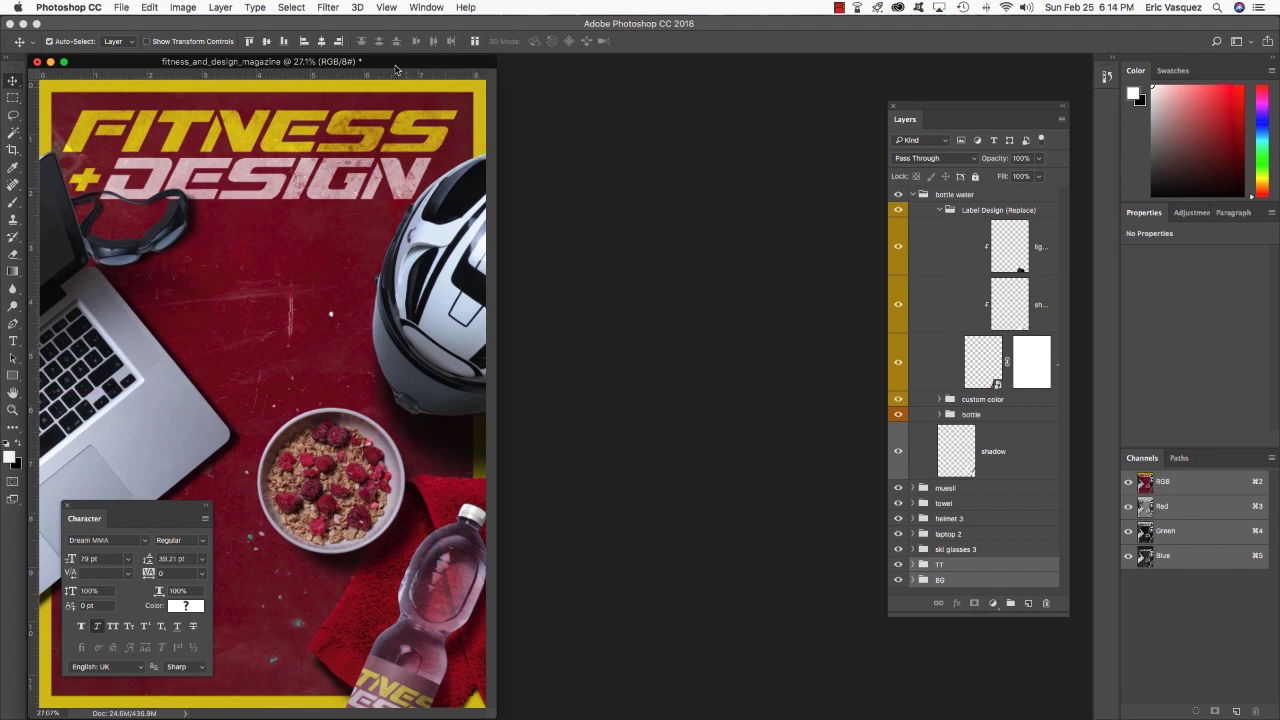
{"action": "left_click_drag", "start_coordinate": [398, 63], "coordinate": [643, 77]}
{"action": "key", "text": "f"}
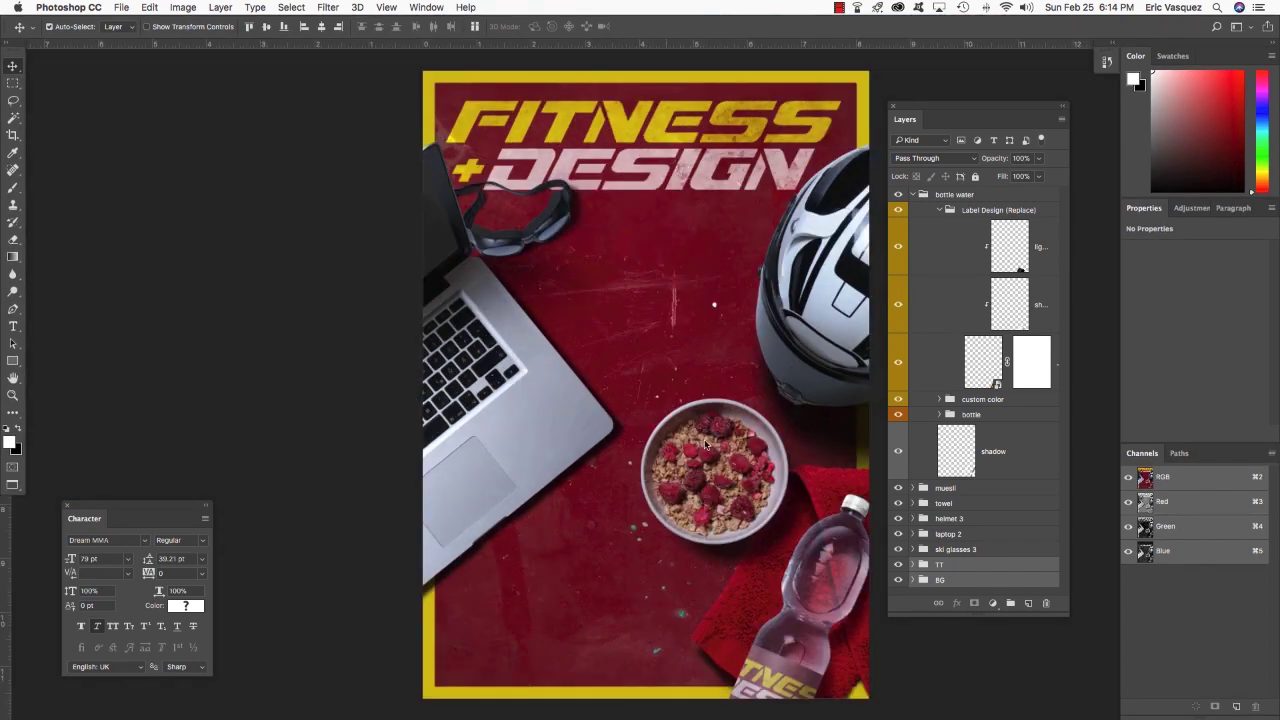
Expand the bottle group and hide the non transparent areas layer after comparing it on and off
{"action": "left_click", "coordinate": [968, 389]}
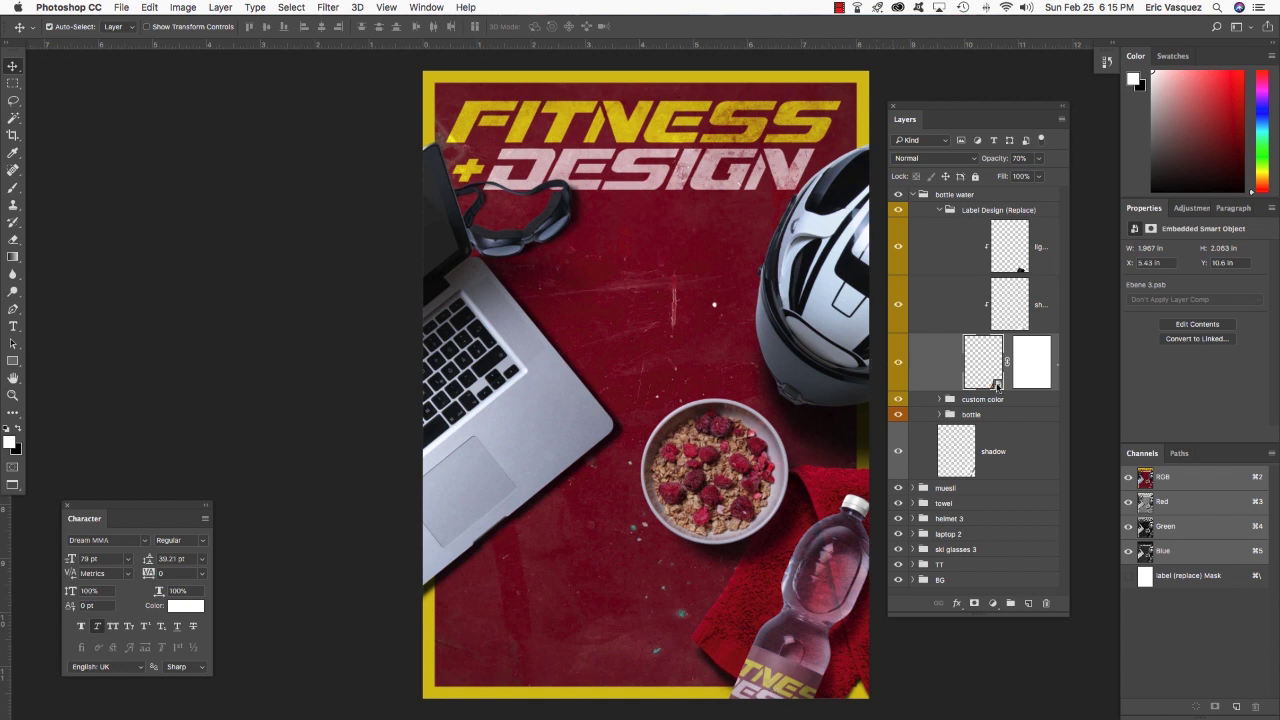
{"action": "left_click", "coordinate": [996, 418]}
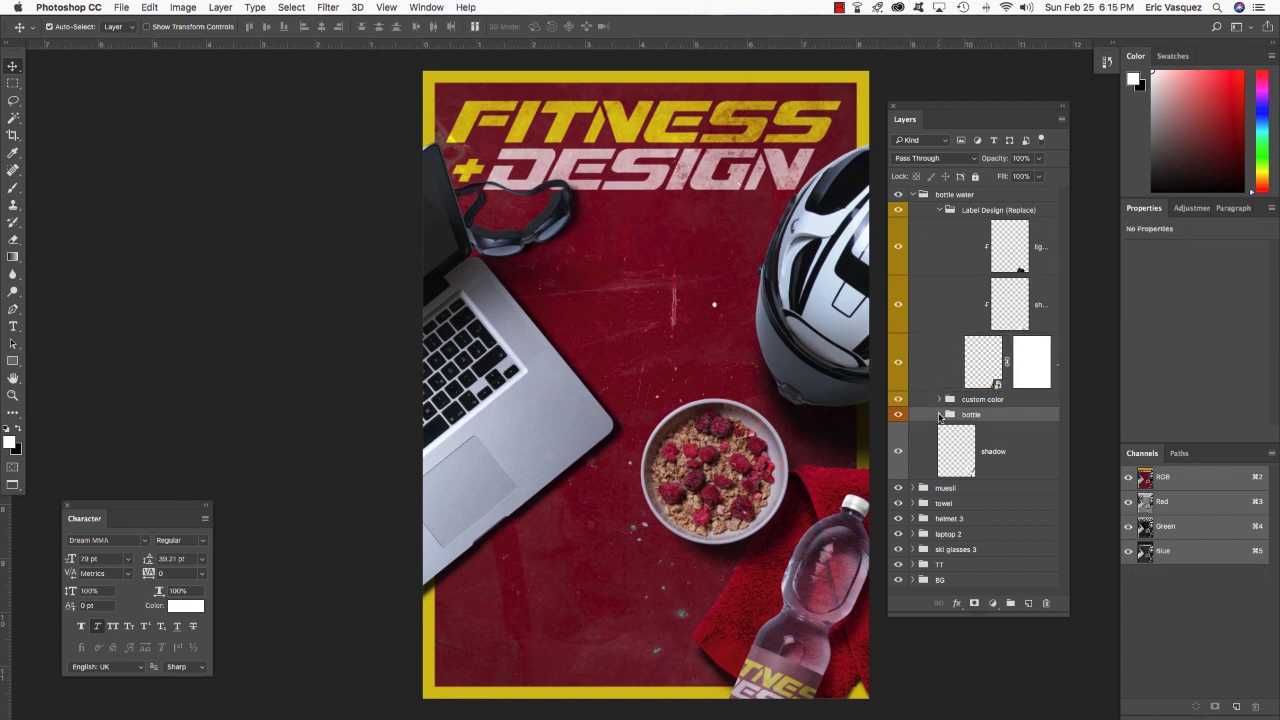
{"action": "left_click", "coordinate": [940, 418]}
{"action": "scroll", "coordinate": [1070, 421], "scroll_direction": "down", "scroll_amount": 3}
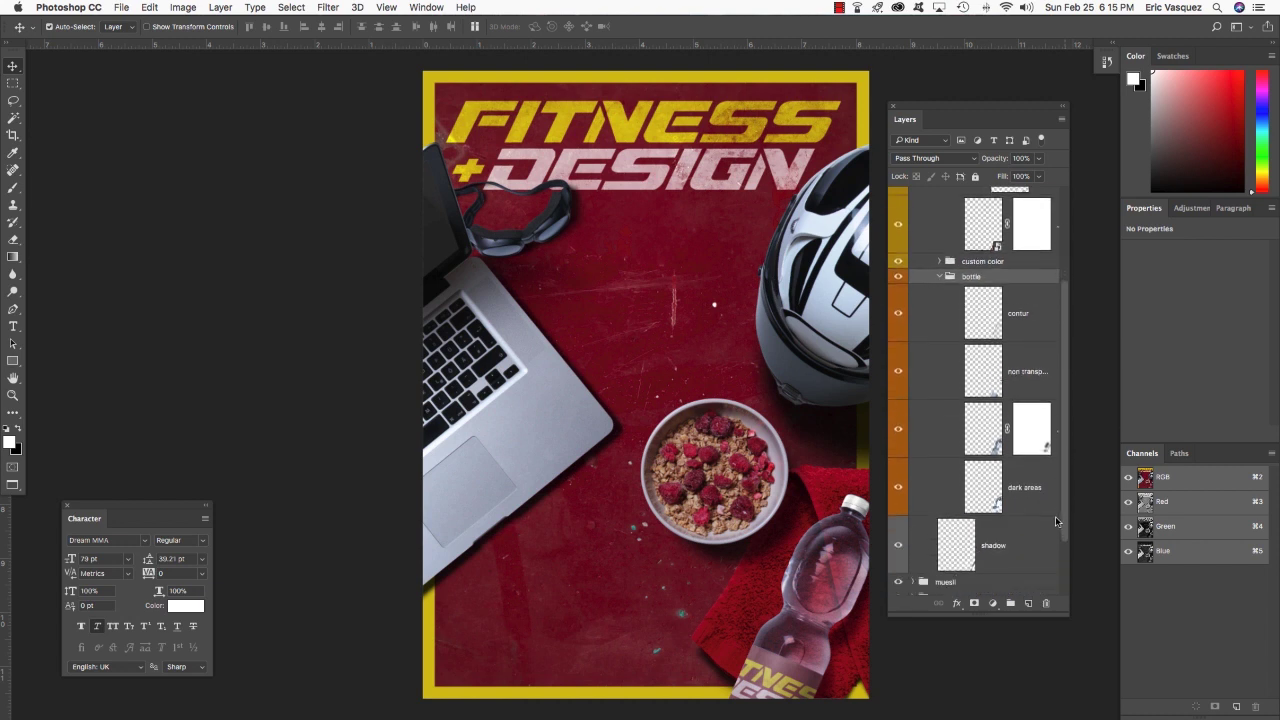
{"action": "left_click", "coordinate": [897, 414]}
{"action": "left_click", "coordinate": [897, 414]}
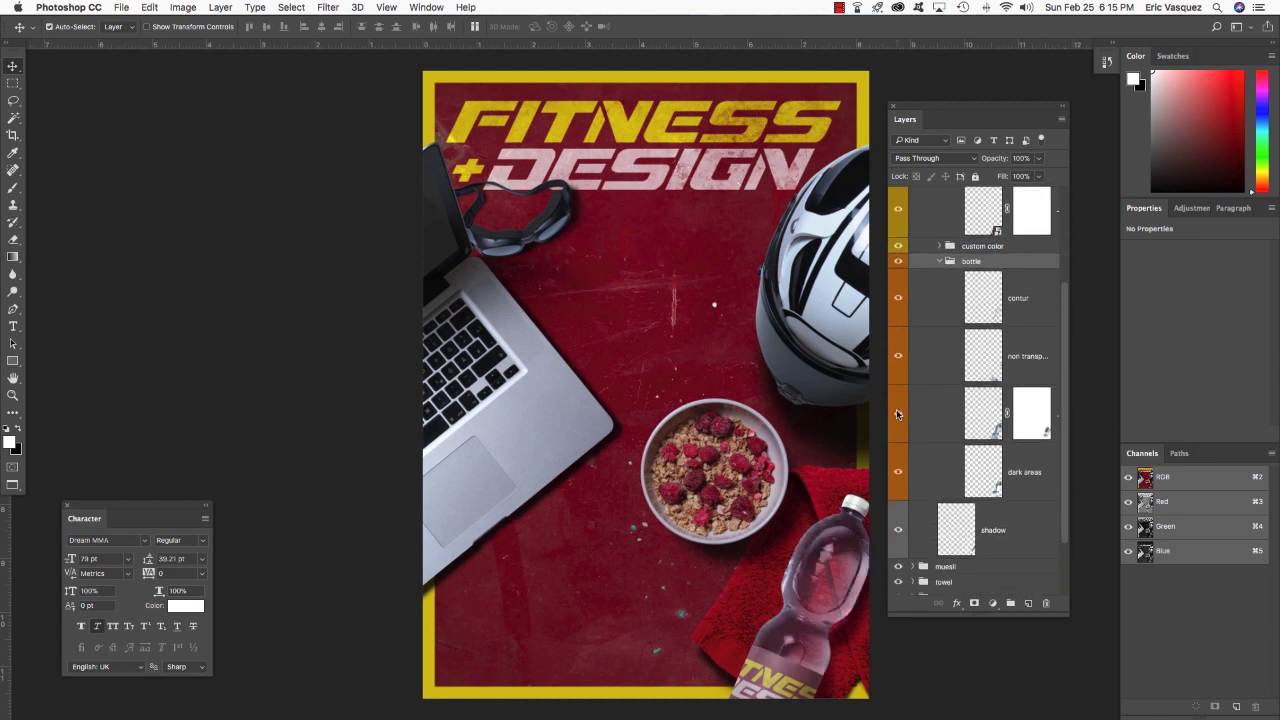
{"action": "left_click", "coordinate": [899, 356]}
{"action": "left_click", "coordinate": [899, 356]}
{"action": "left_click", "coordinate": [899, 356]}
{"action": "left_click", "coordinate": [955, 360]}
Widen the Layers panel and recheck the bottle with and without the non transparent areas layer
{"action": "left_click_drag", "start_coordinate": [888, 420], "coordinate": [822, 425]}
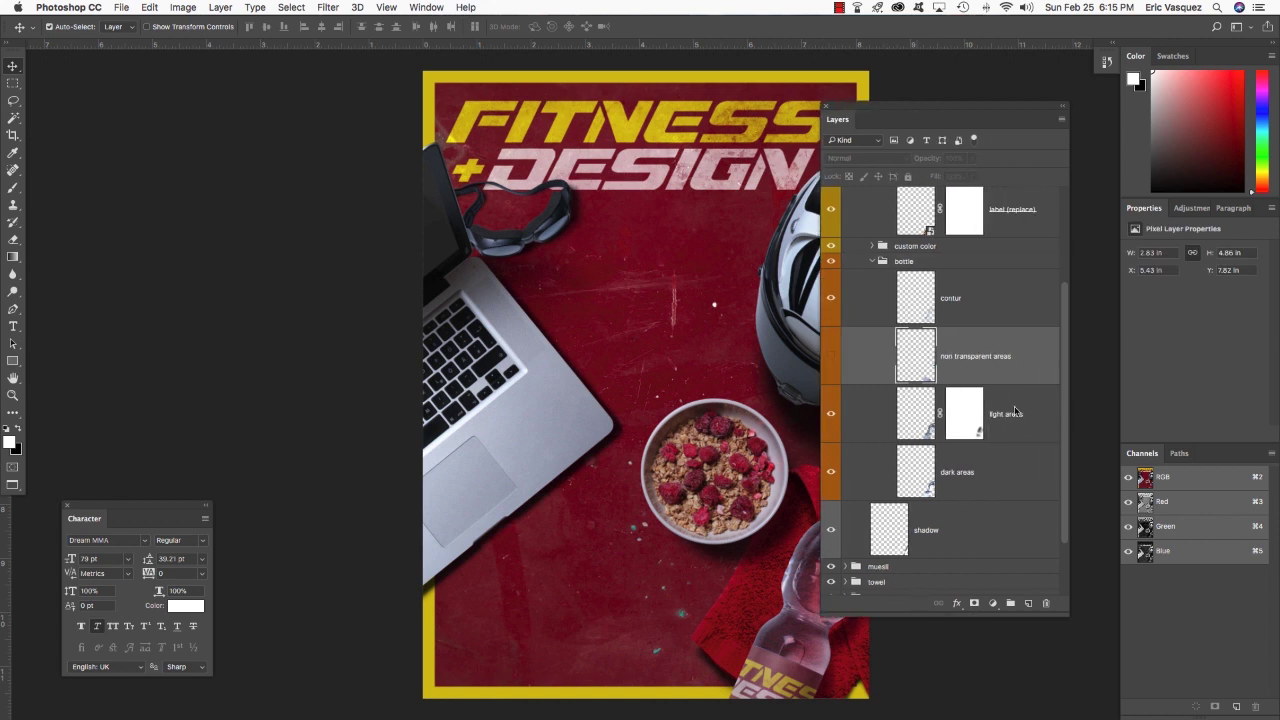
{"action": "left_click", "coordinate": [1024, 410]}
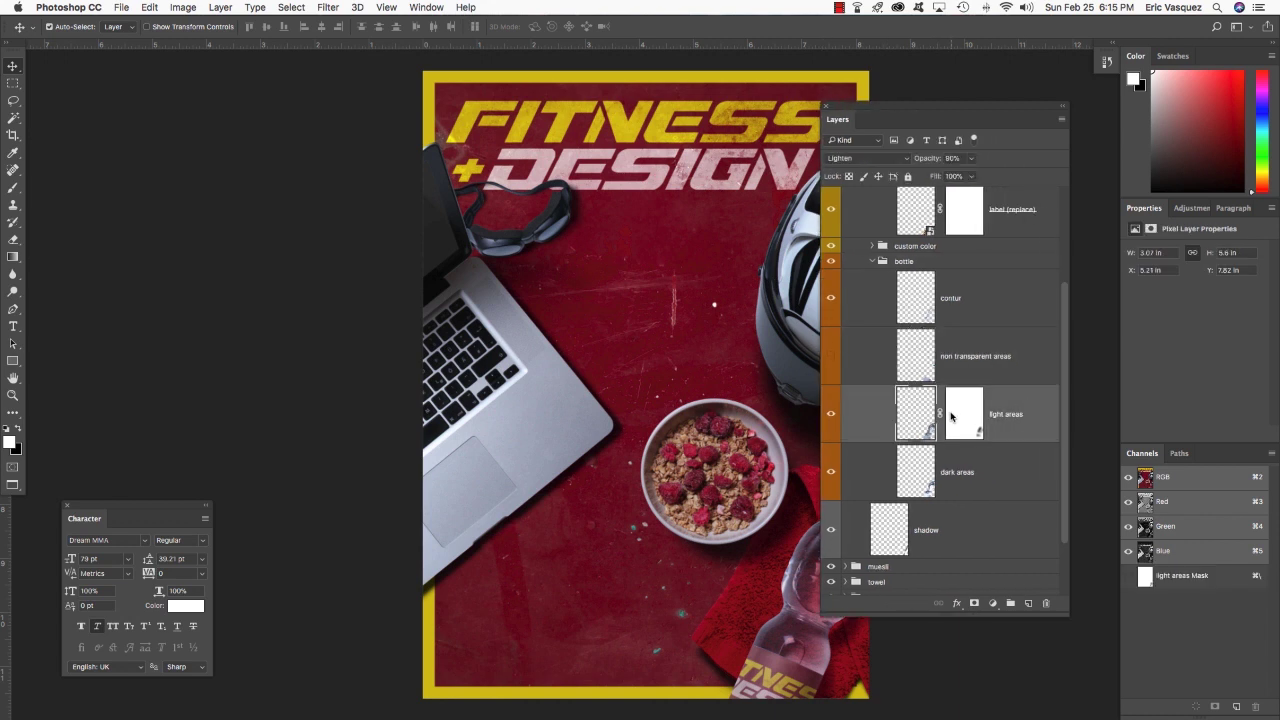
{"action": "left_click", "coordinate": [1008, 358]}
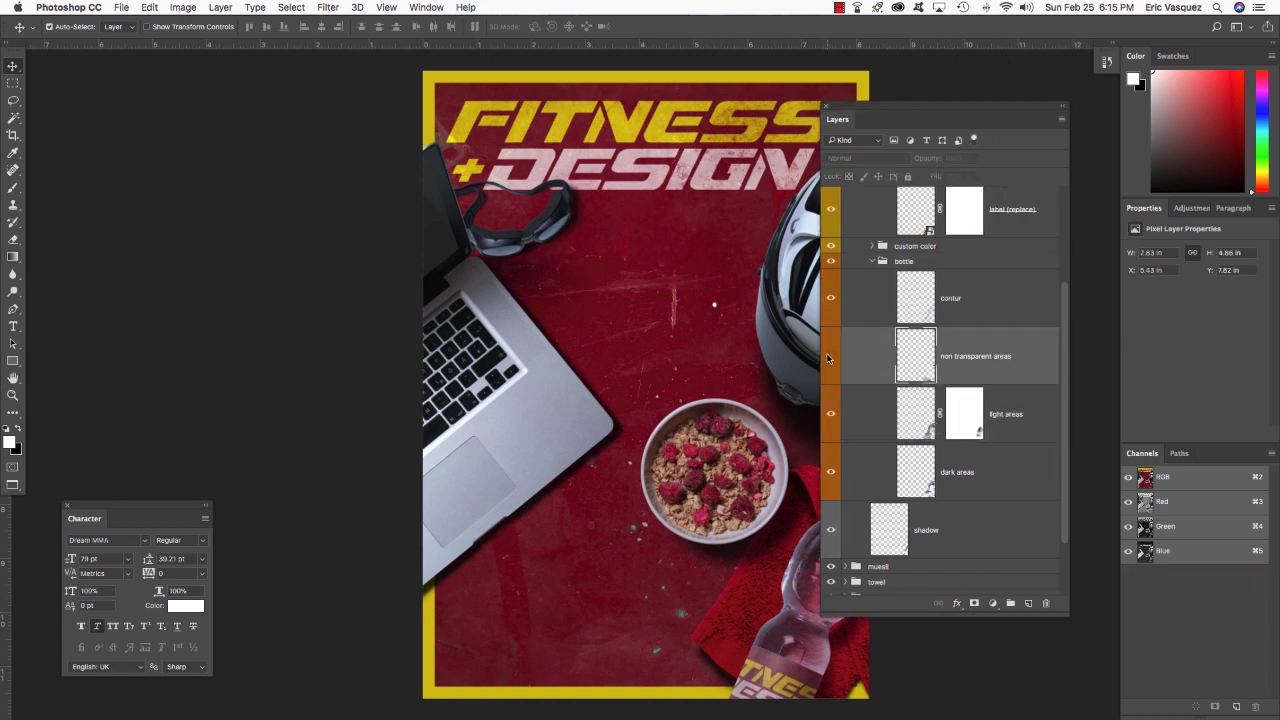
{"action": "left_click", "coordinate": [829, 357]}
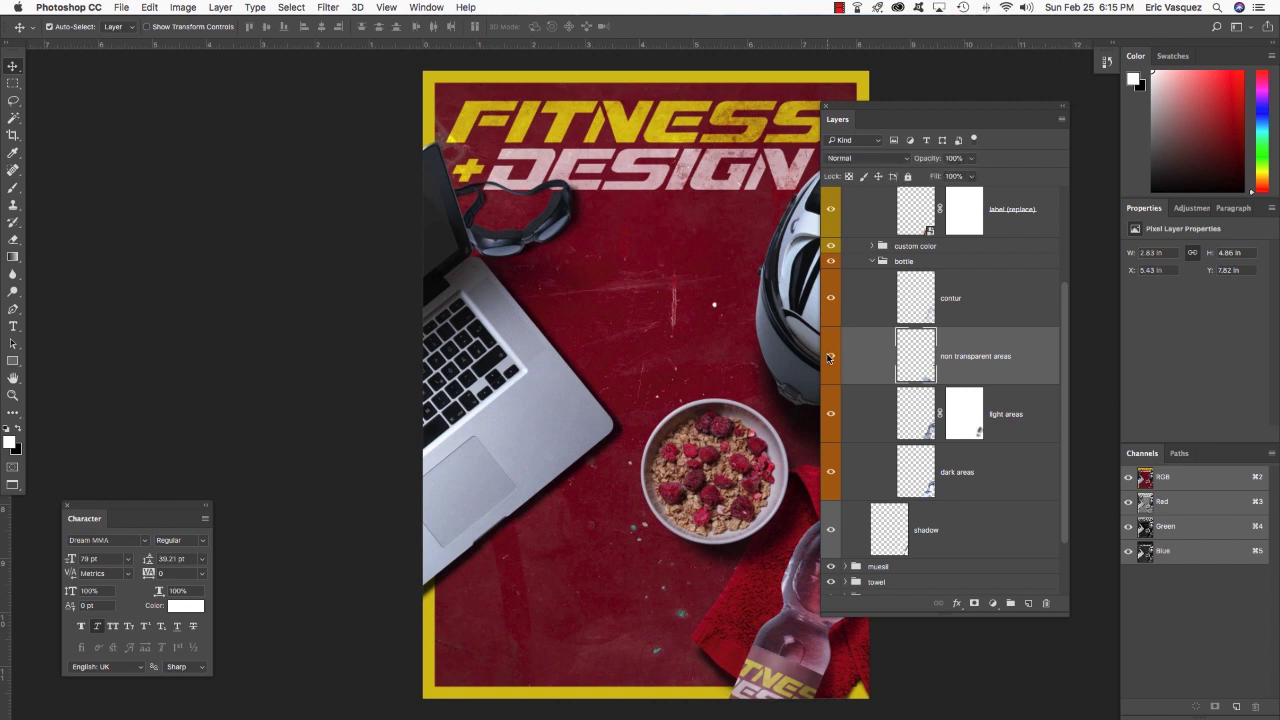
{"action": "left_click", "coordinate": [829, 357]}
{"action": "left_click", "coordinate": [829, 357]}
{"action": "left_click", "coordinate": [829, 357]}
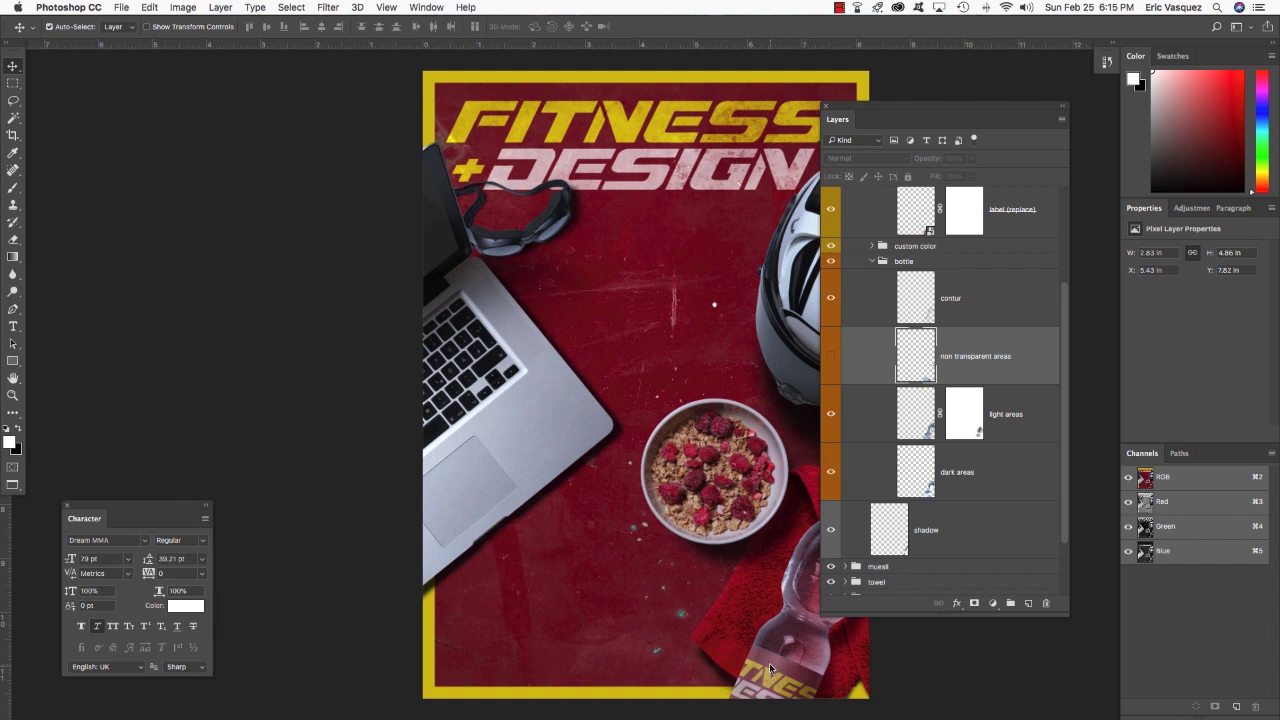
{"action": "left_click", "coordinate": [830, 357]}
{"action": "left_click", "coordinate": [830, 357]}
Collapse the bottle, Label Design (Replace) and bottle water groups
{"action": "left_click", "coordinate": [871, 261]}
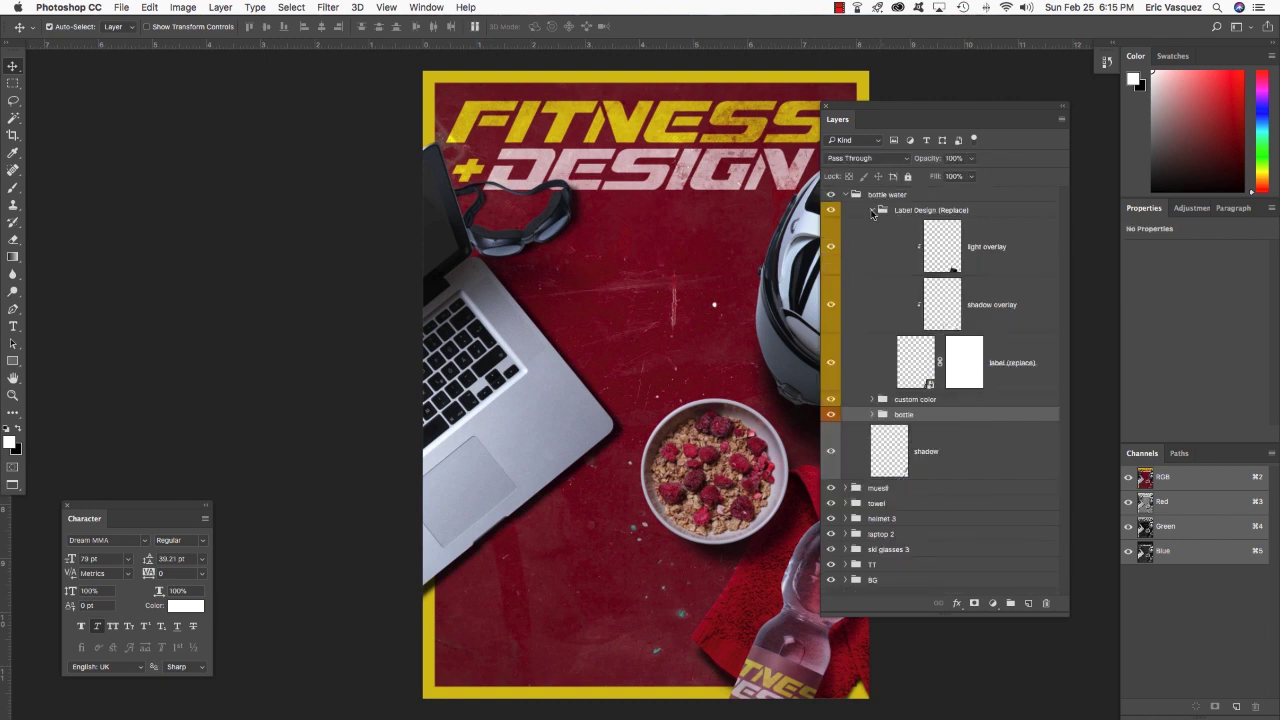
{"action": "left_click", "coordinate": [871, 210]}
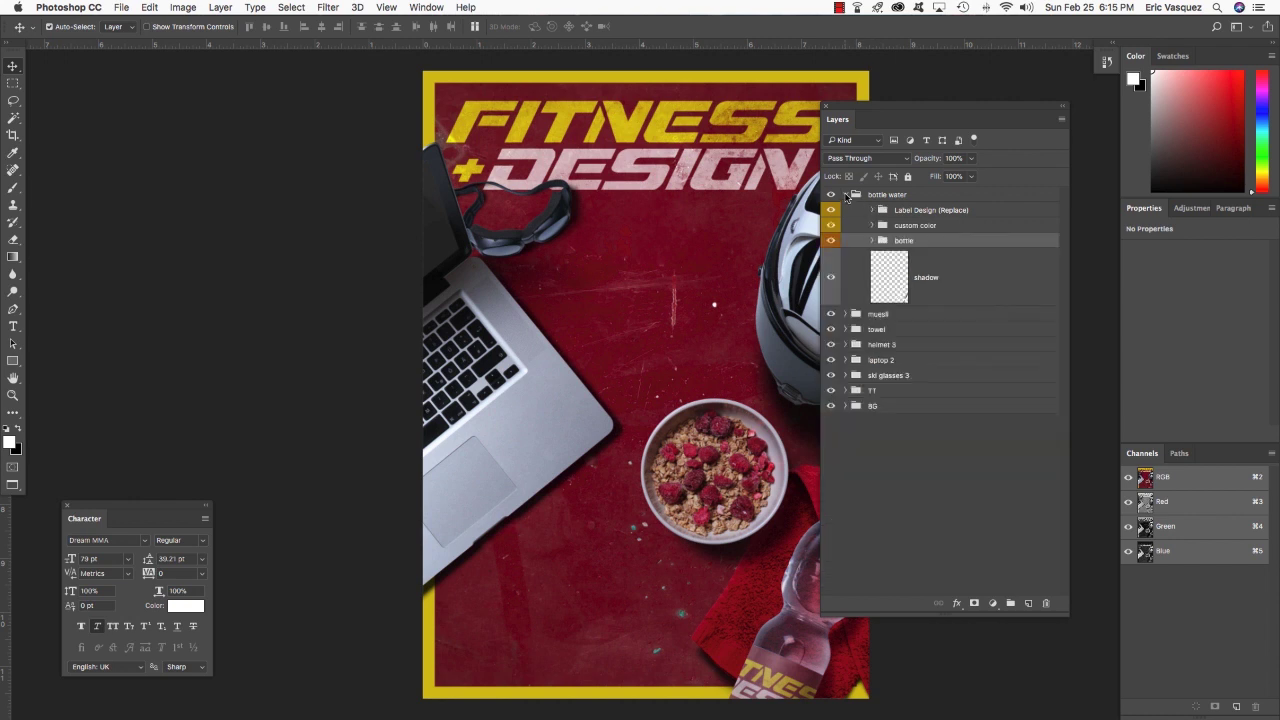
{"action": "left_click", "coordinate": [845, 194]}
{"action": "left_click_drag", "start_coordinate": [736, 346], "coordinate": [642, 346]}
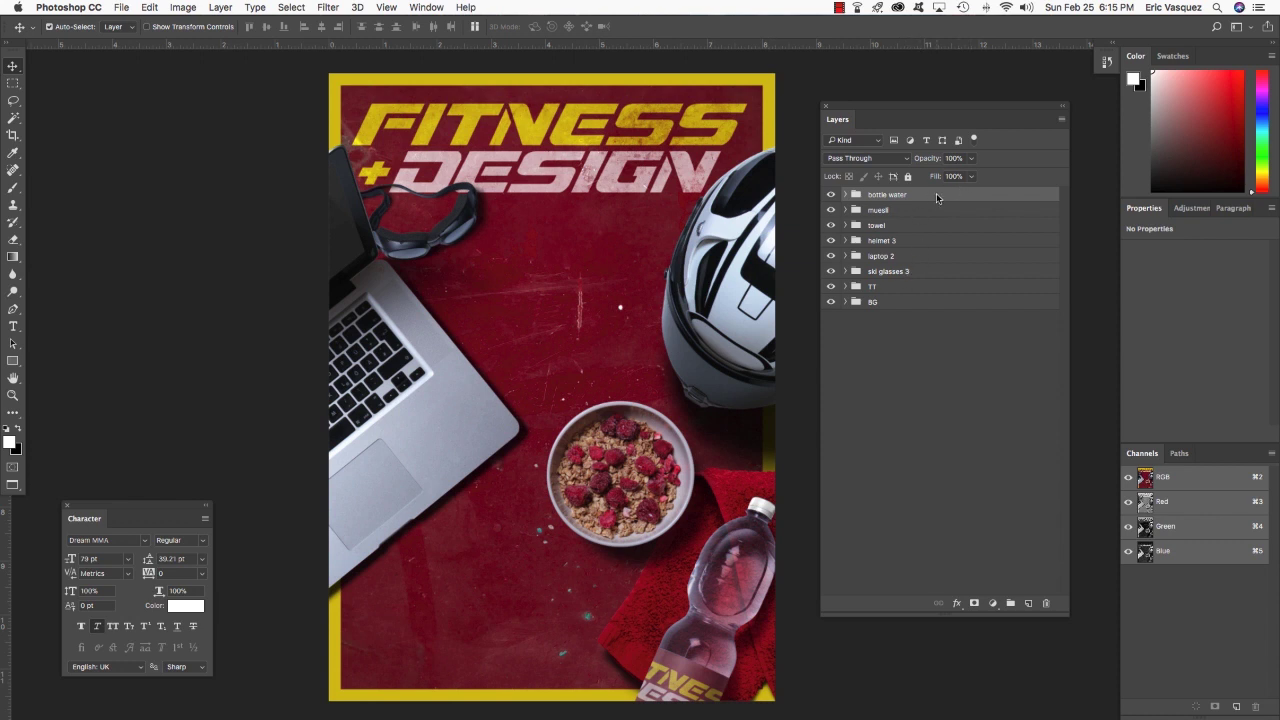
Group the layers from bottle water to ski glasses 3 into a group named OBJECTS
{"action": "left_click", "coordinate": [937, 271], "text": "shift"}
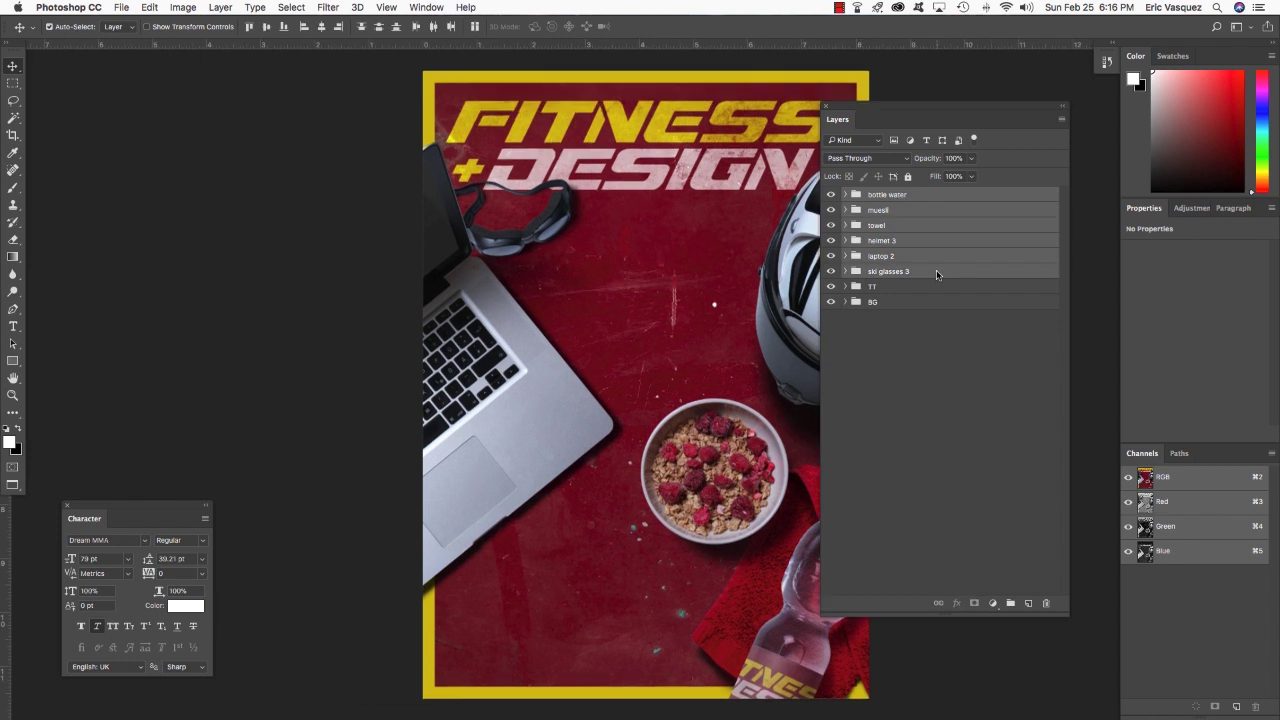
{"action": "key", "text": "super+g"}
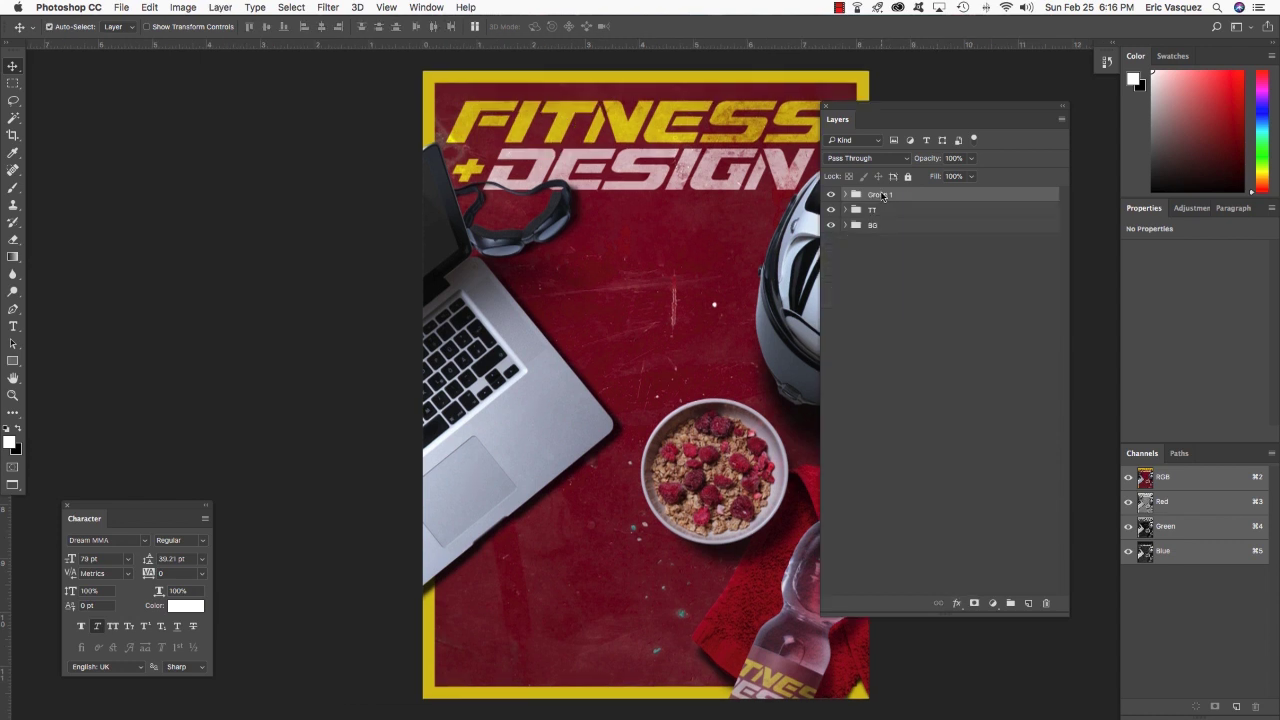
{"action": "double_click", "coordinate": [880, 194]}
{"action": "type", "text": "ObjECTS"}
{"action": "key", "text": "Return"}
Add a new empty layer directly above the TT group
{"action": "left_click_drag", "start_coordinate": [822, 117], "coordinate": [891, 117]}
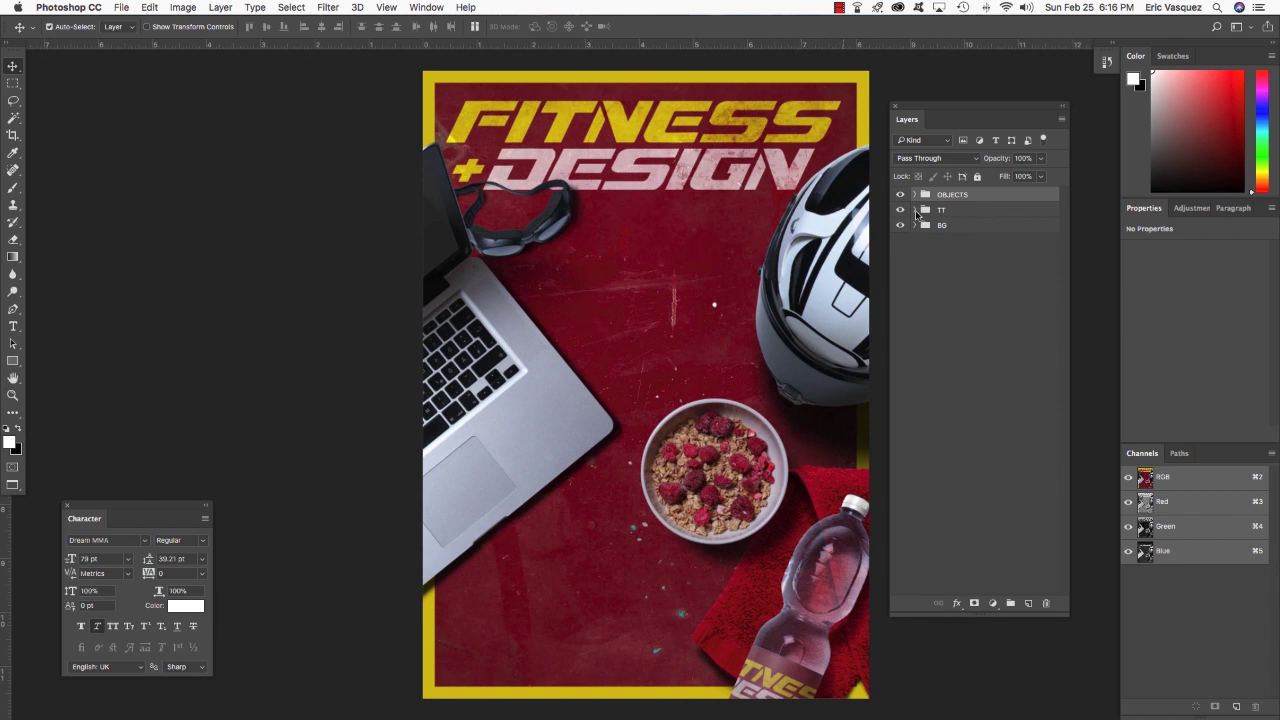
{"action": "left_click", "coordinate": [1007, 211]}
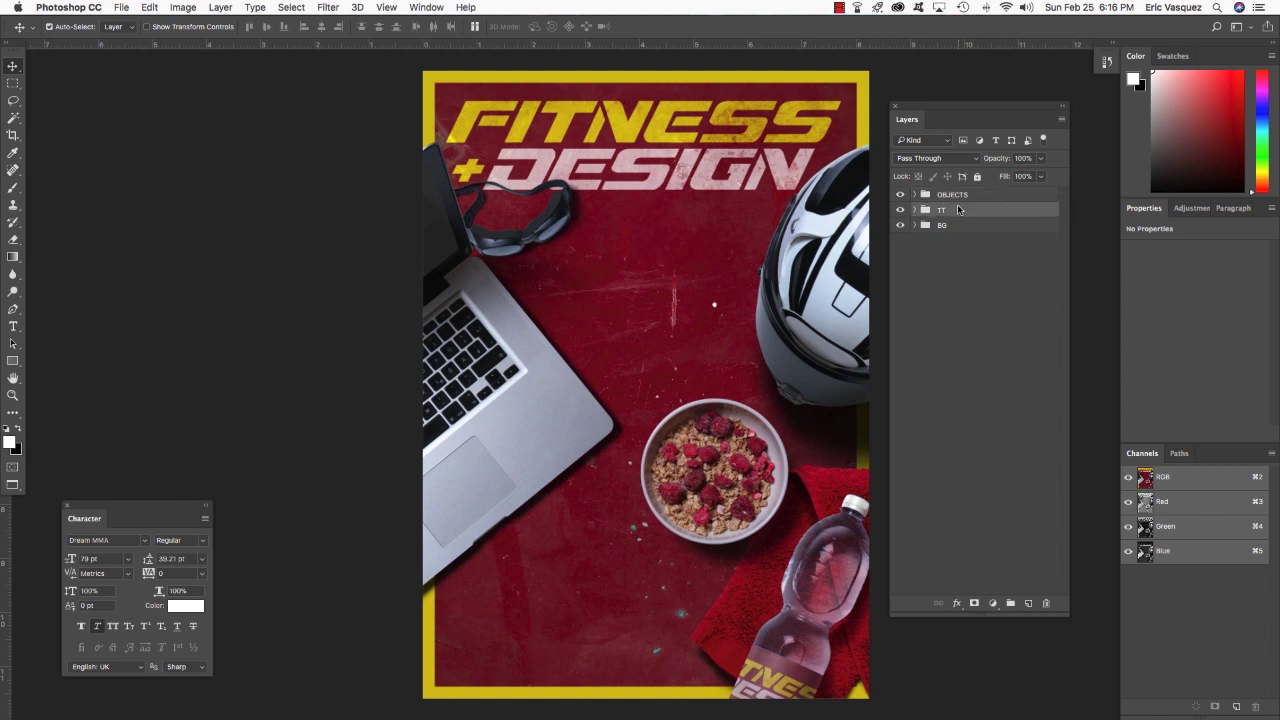
{"action": "left_click", "coordinate": [1029, 604]}
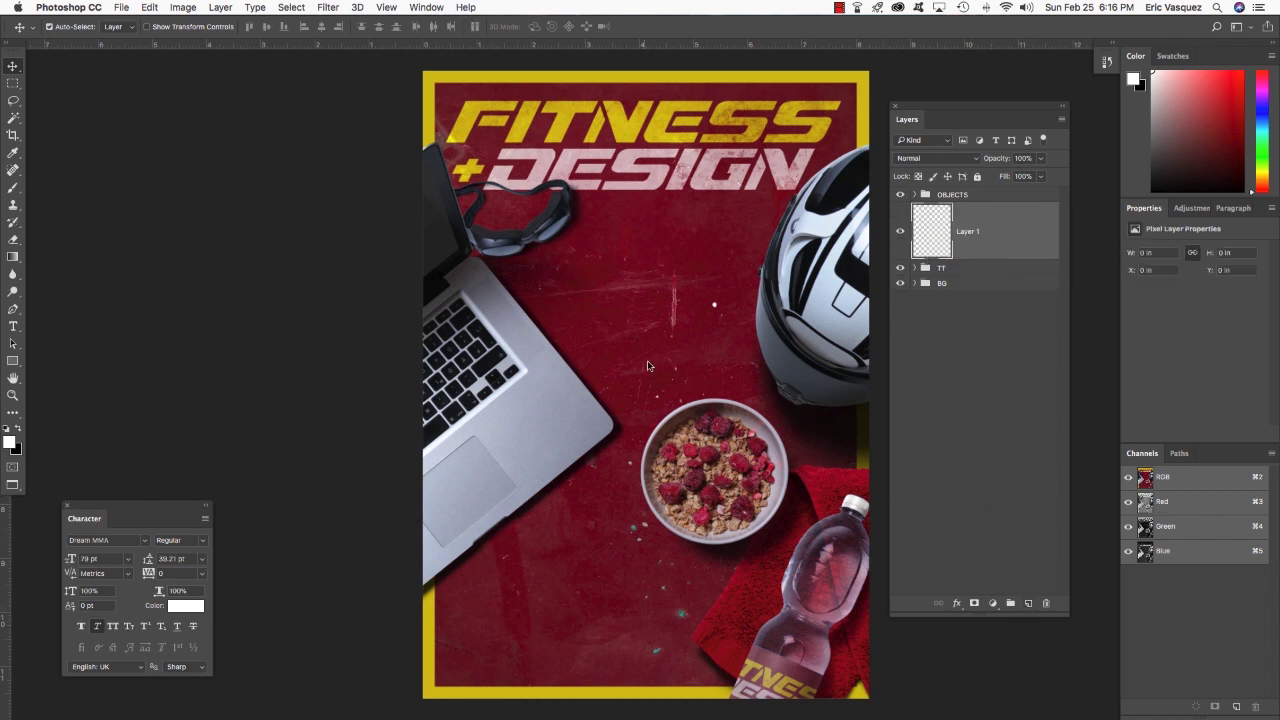
Type the word RUN on a new text line below the headline and select it
{"action": "key", "text": "t"}
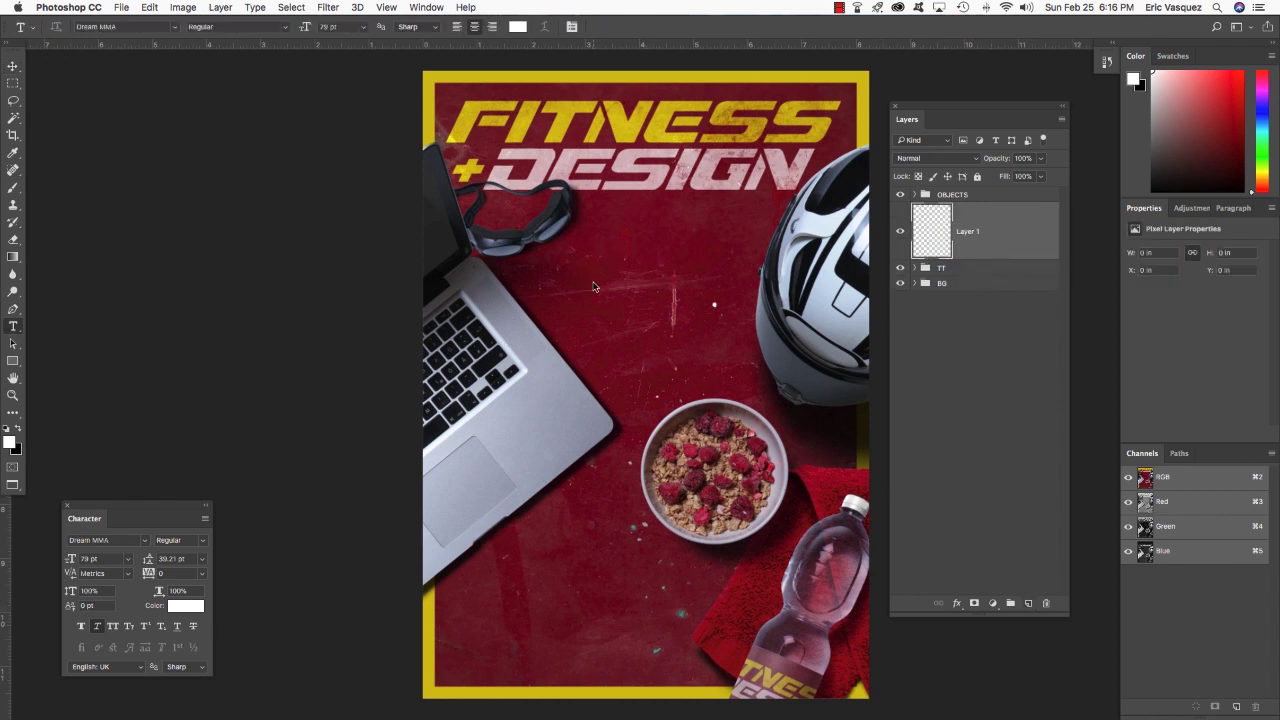
{"action": "left_click", "coordinate": [605, 264]}
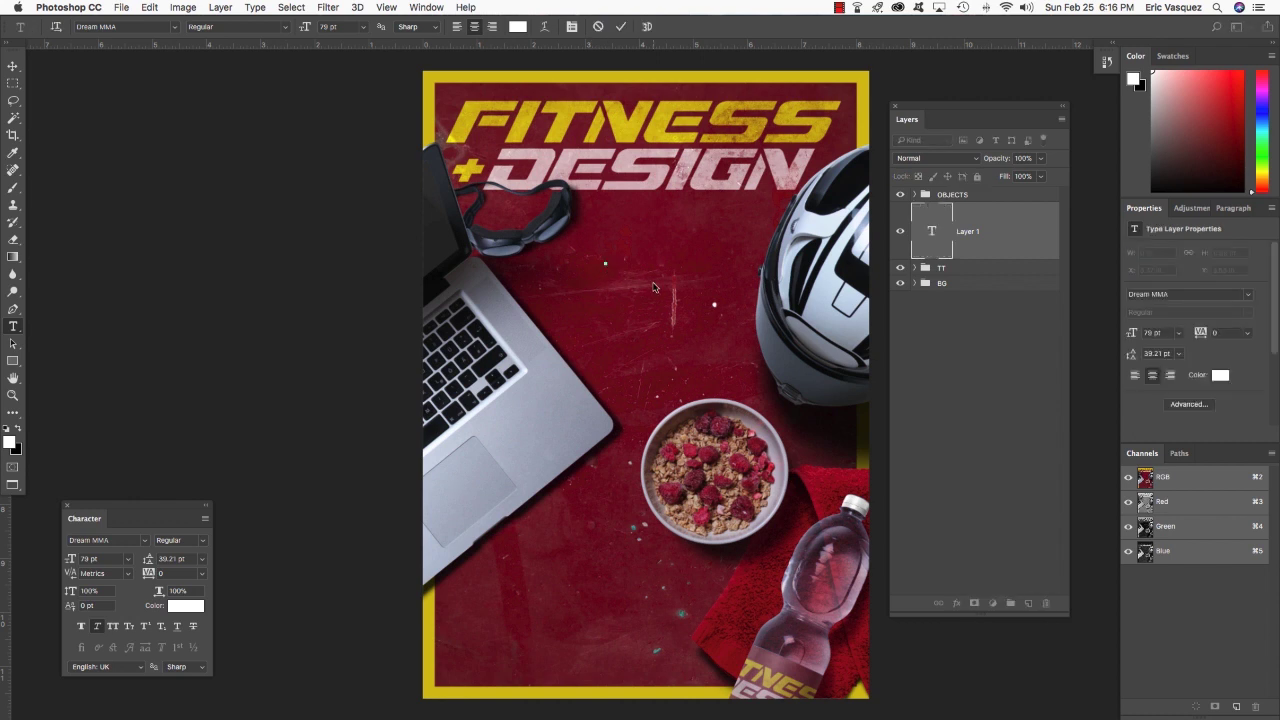
{"action": "type", "text": "RUN"}
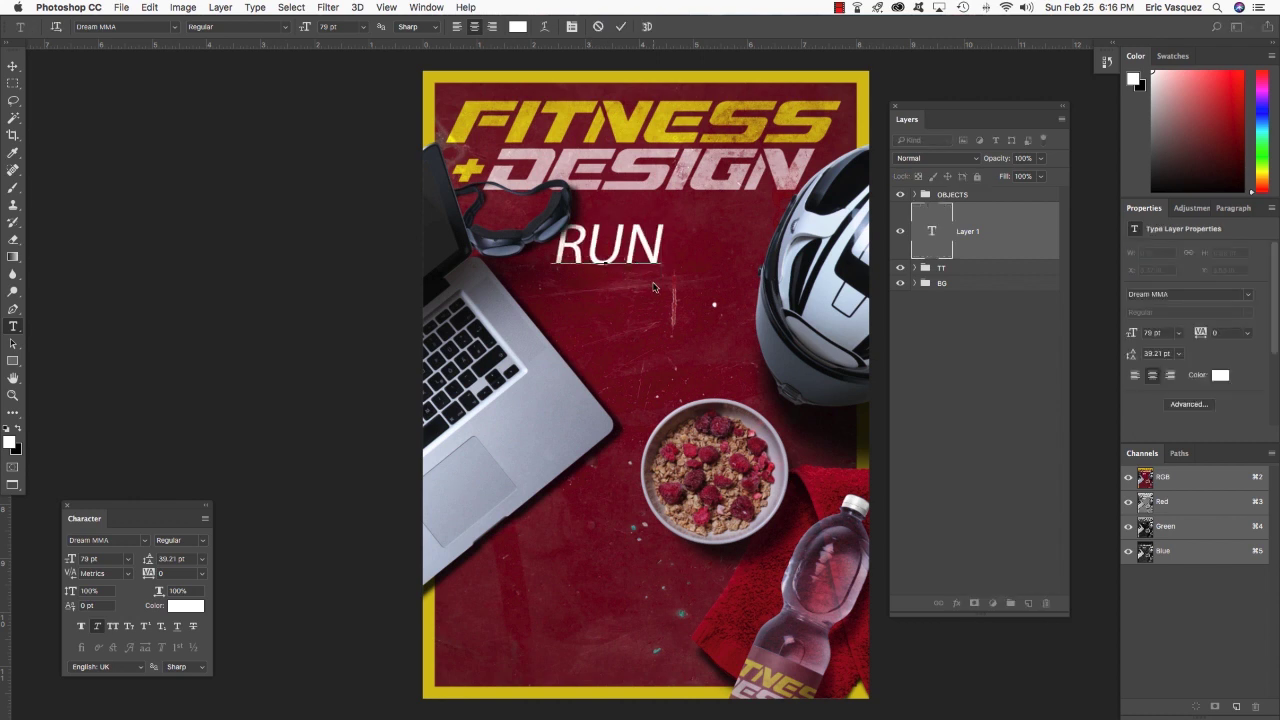
{"action": "key", "text": "super"}
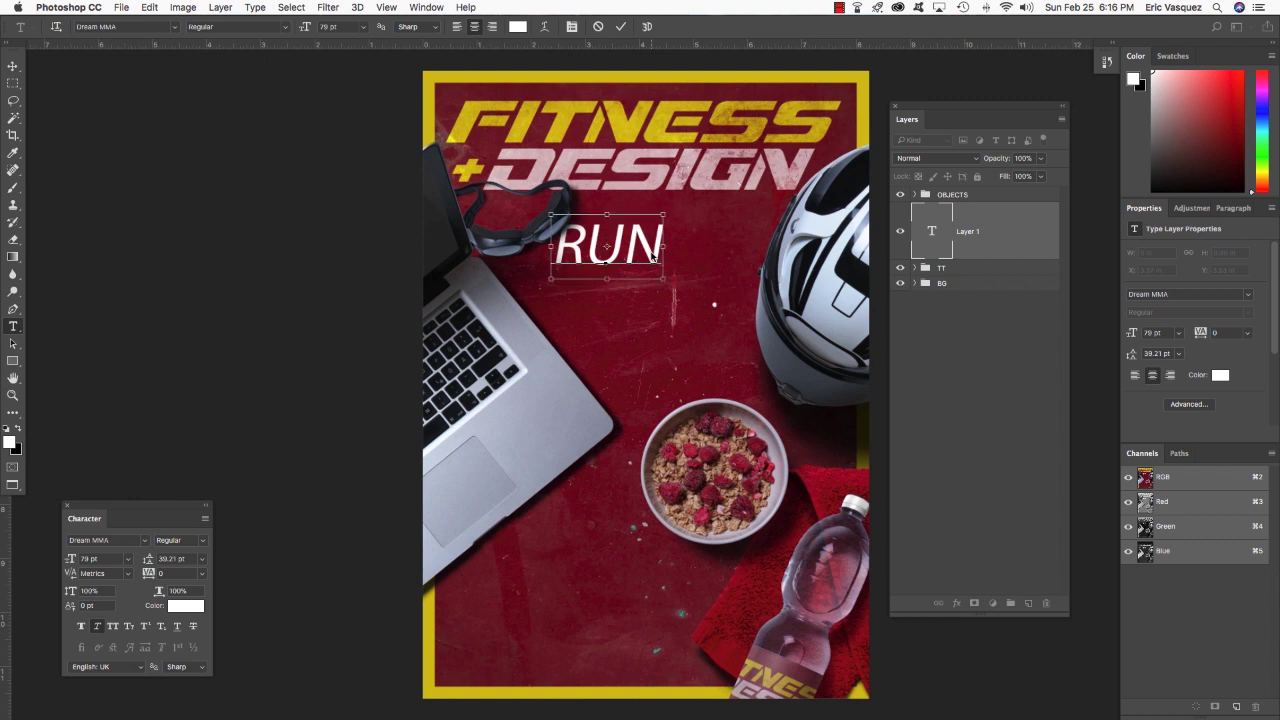
{"action": "key", "text": "super+a"}
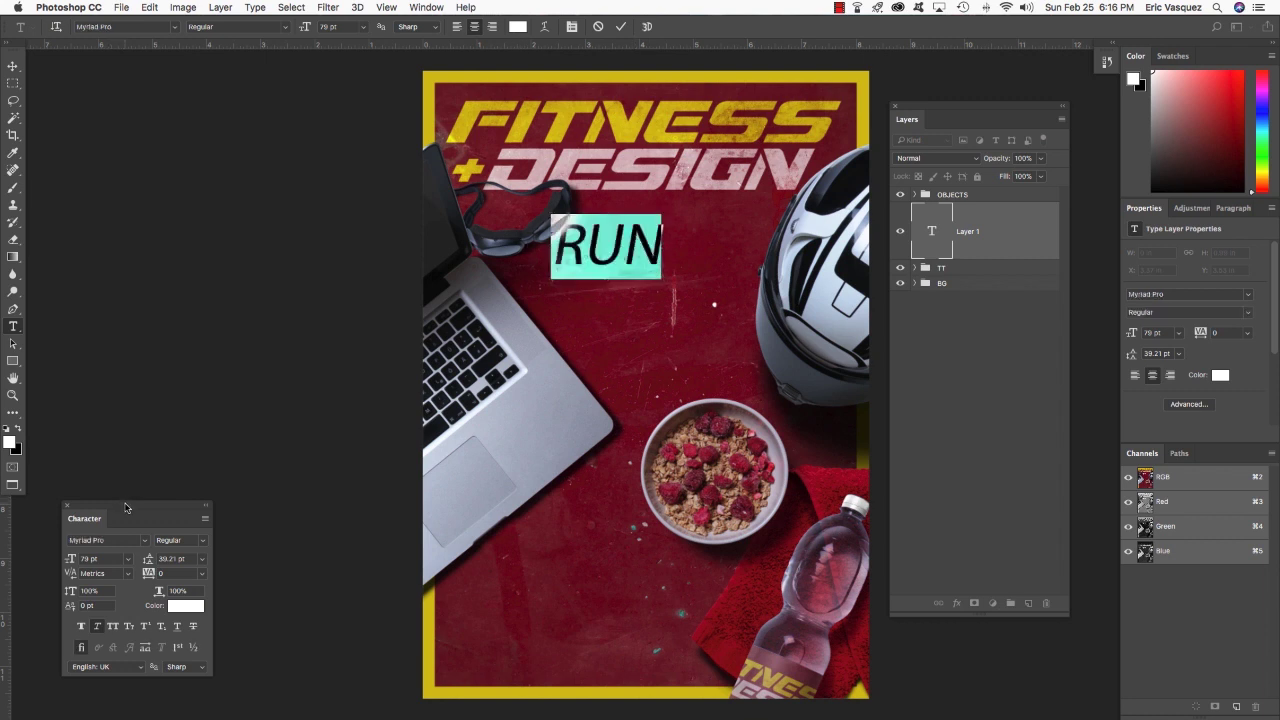
Search the font list for 'go' and apply Gobold Bold to RUN
{"action": "left_click_drag", "start_coordinate": [125, 507], "coordinate": [508, 324]}
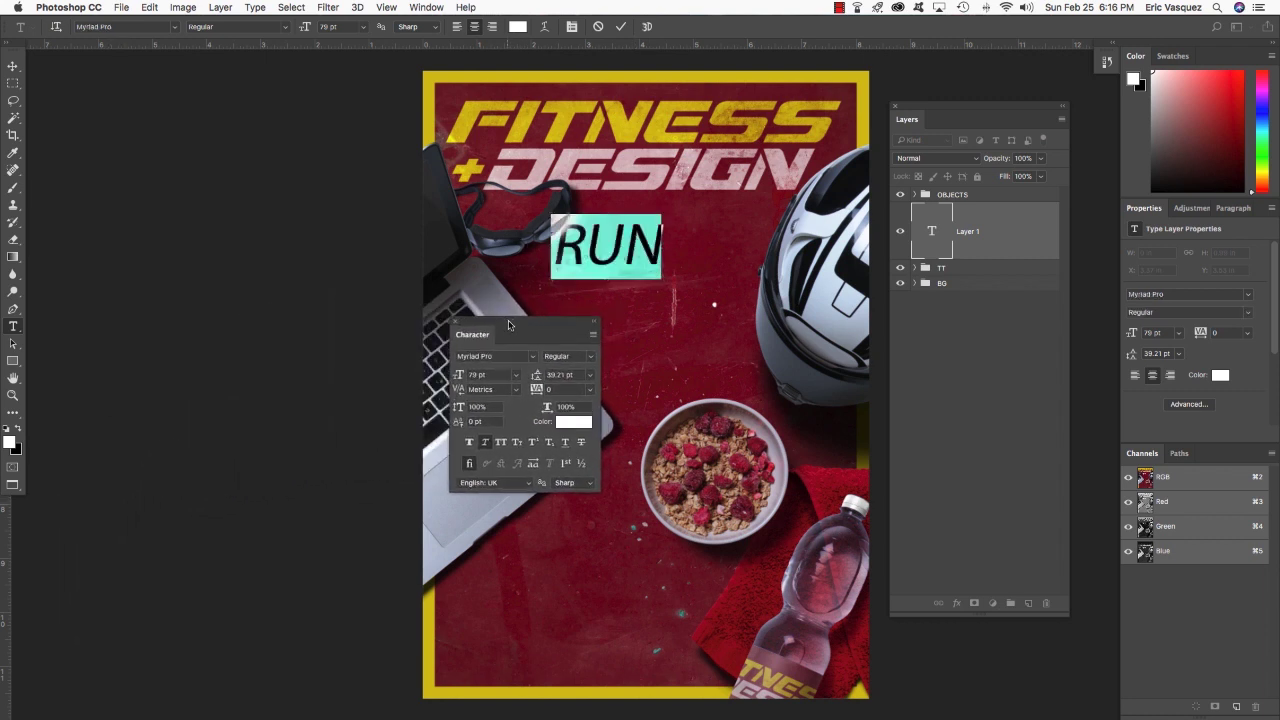
{"action": "left_click", "coordinate": [497, 356]}
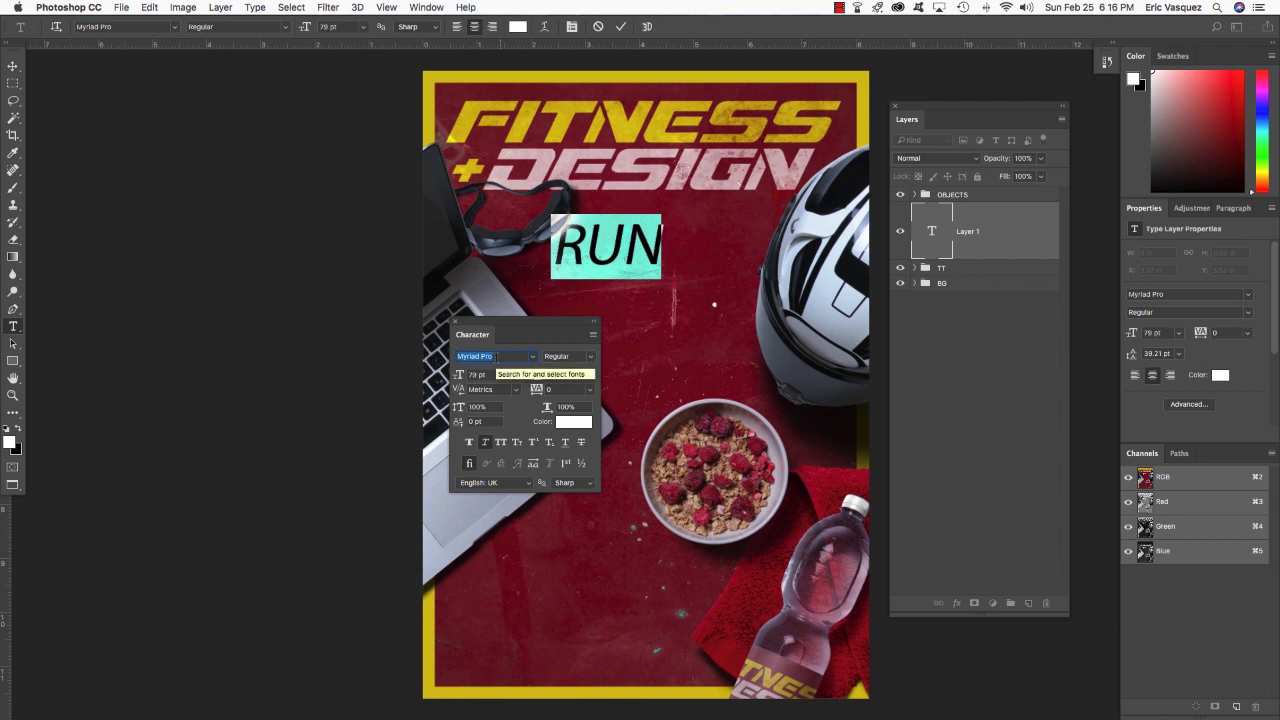
{"action": "left_click", "coordinate": [532, 356]}
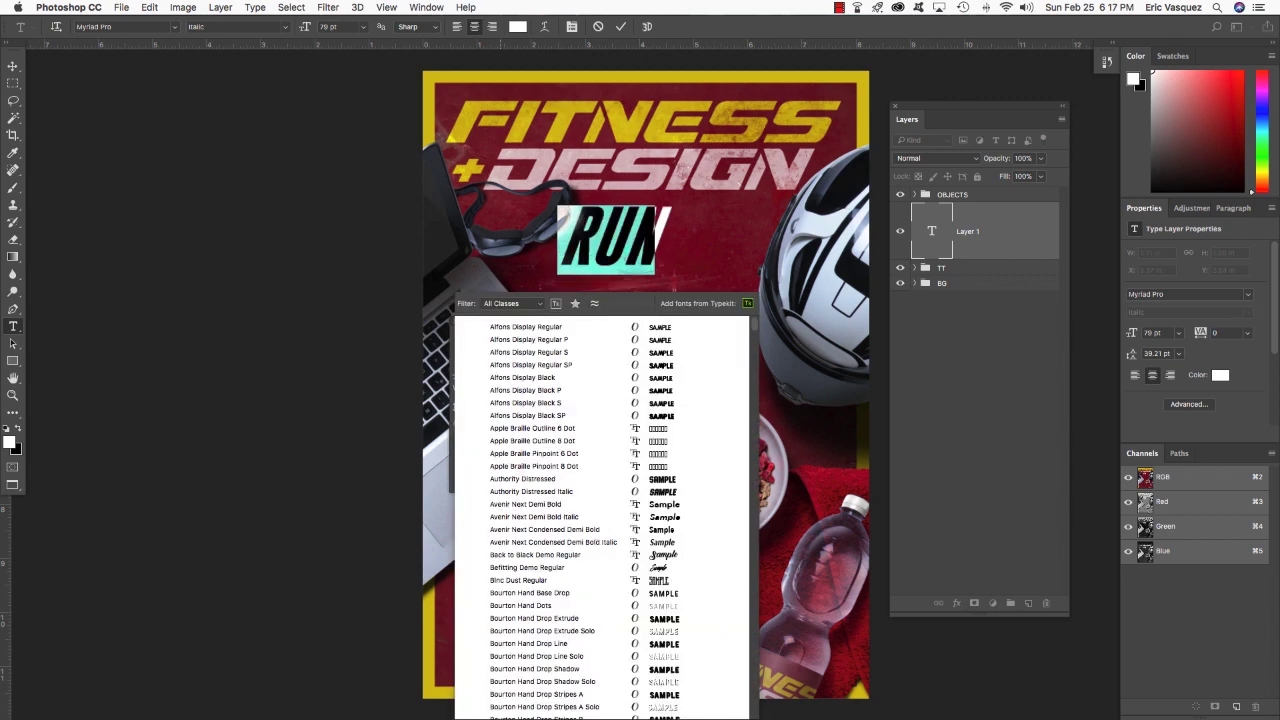
{"action": "type", "text": "d"}
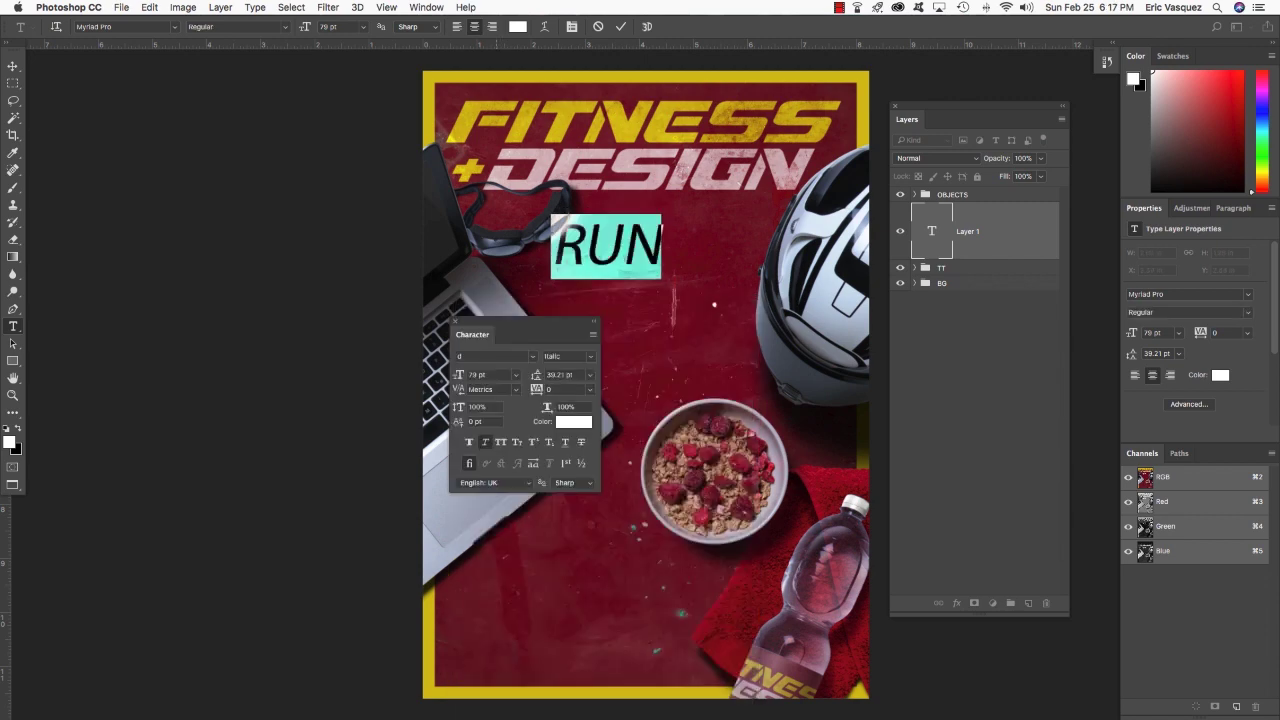
{"action": "scroll", "coordinate": [583, 394], "scroll_direction": "down", "scroll_amount": 1}
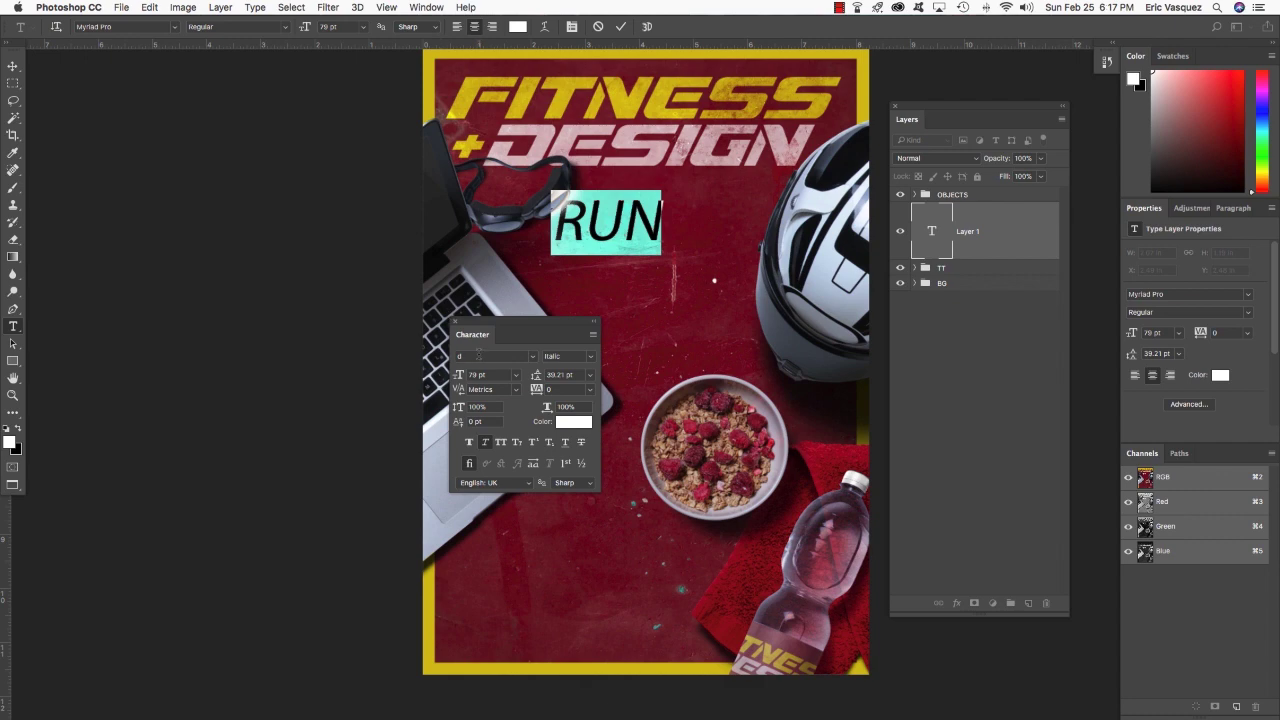
{"action": "type", "text": "go"}
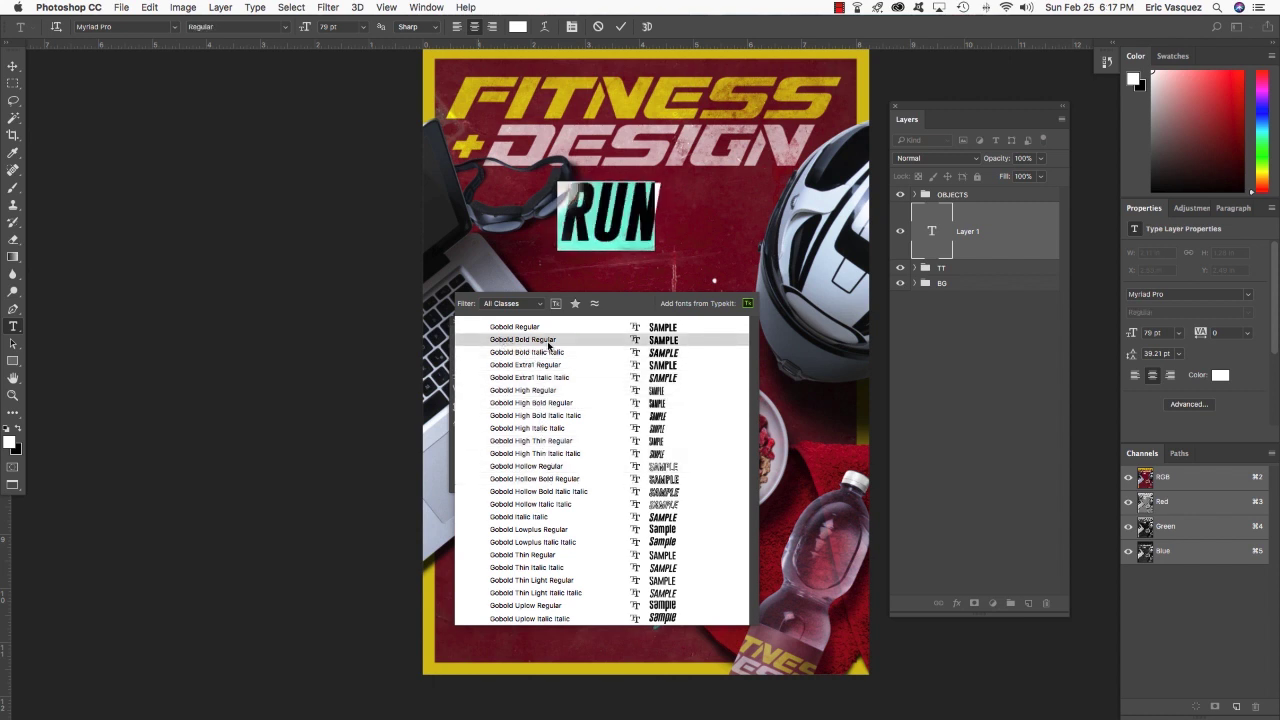
{"action": "left_click", "coordinate": [548, 344]}
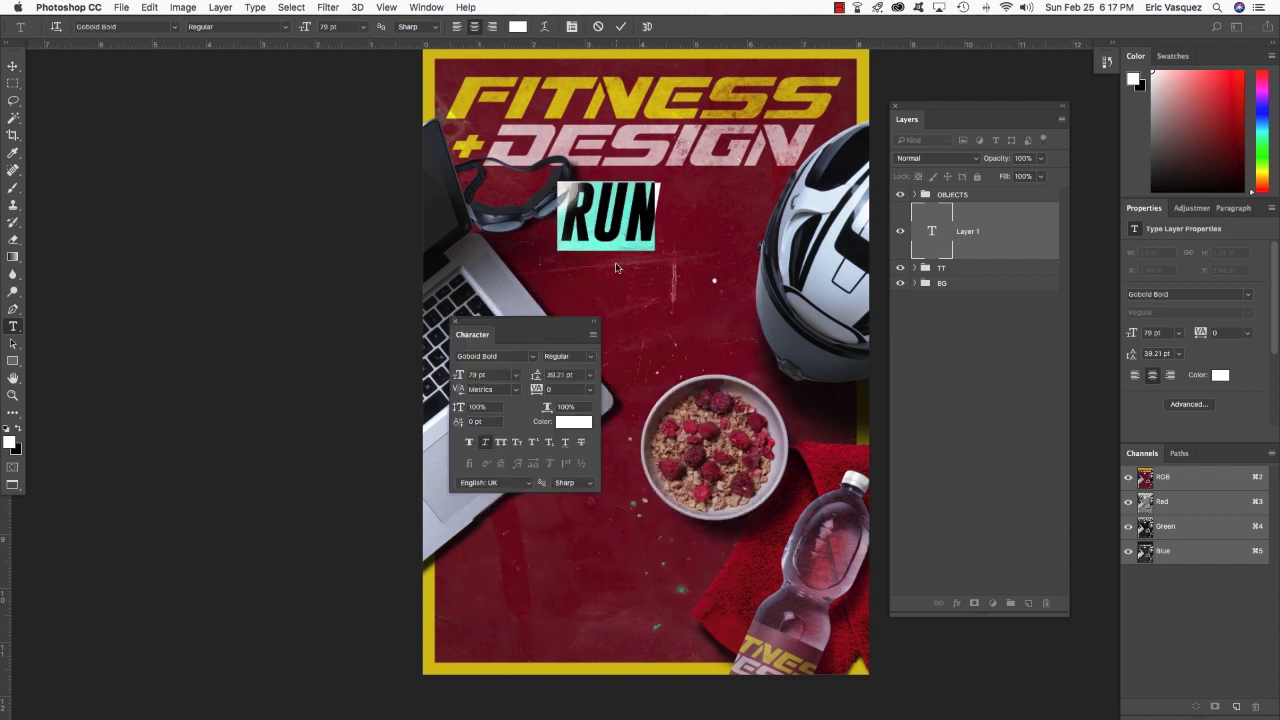
Set RUN to 64.69 pt and turn on Faux Italic
{"action": "left_click", "coordinate": [489, 375]}
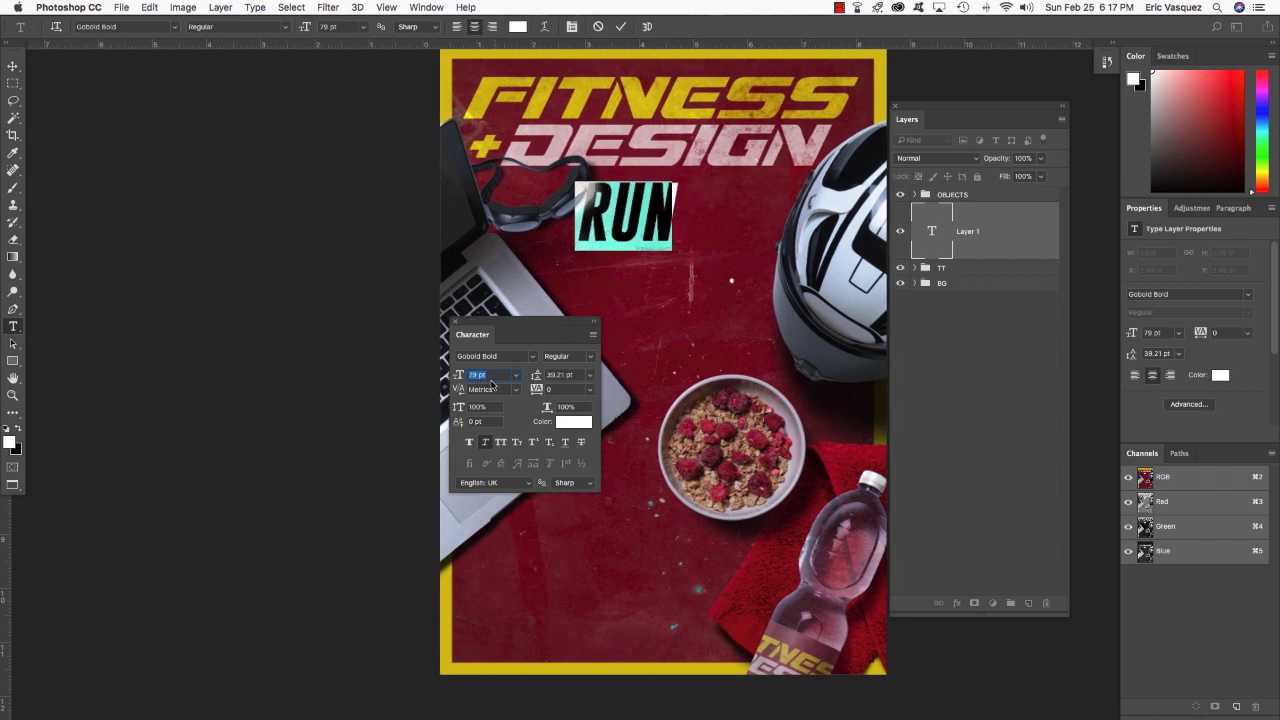
{"action": "scroll", "coordinate": [491, 383], "scroll_direction": "left", "scroll_amount": 5}
{"action": "type", "text": "6"}
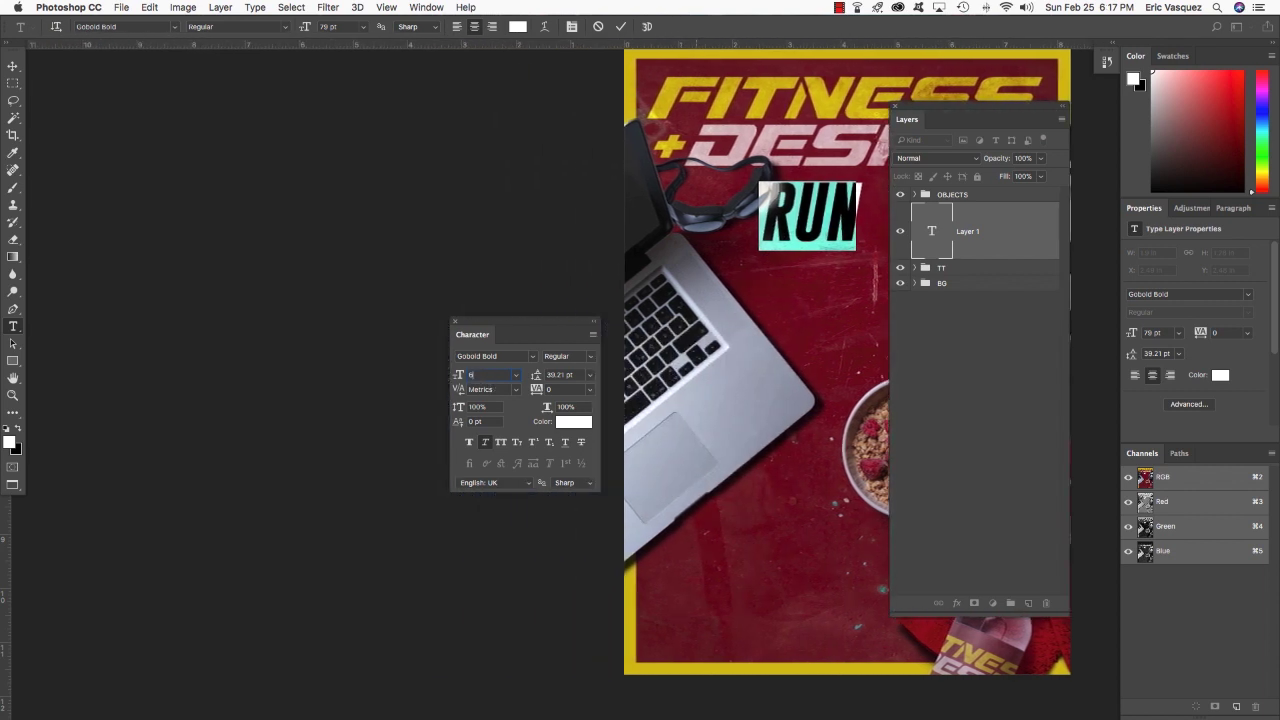
{"action": "type", "text": "4.69"}
{"action": "key", "text": "Return"}
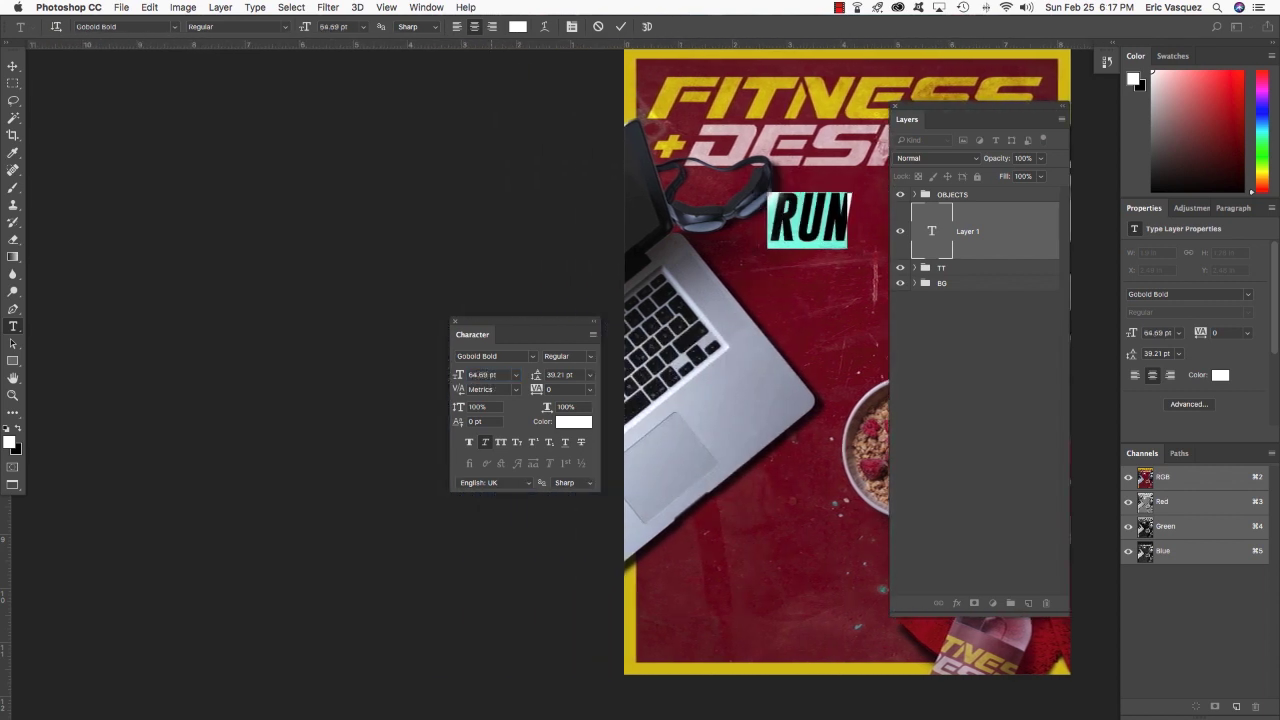
{"action": "left_click", "coordinate": [485, 443]}
Colour the RUN text yellow (fcFF00) and commit the text edit
{"action": "left_click", "coordinate": [572, 422]}
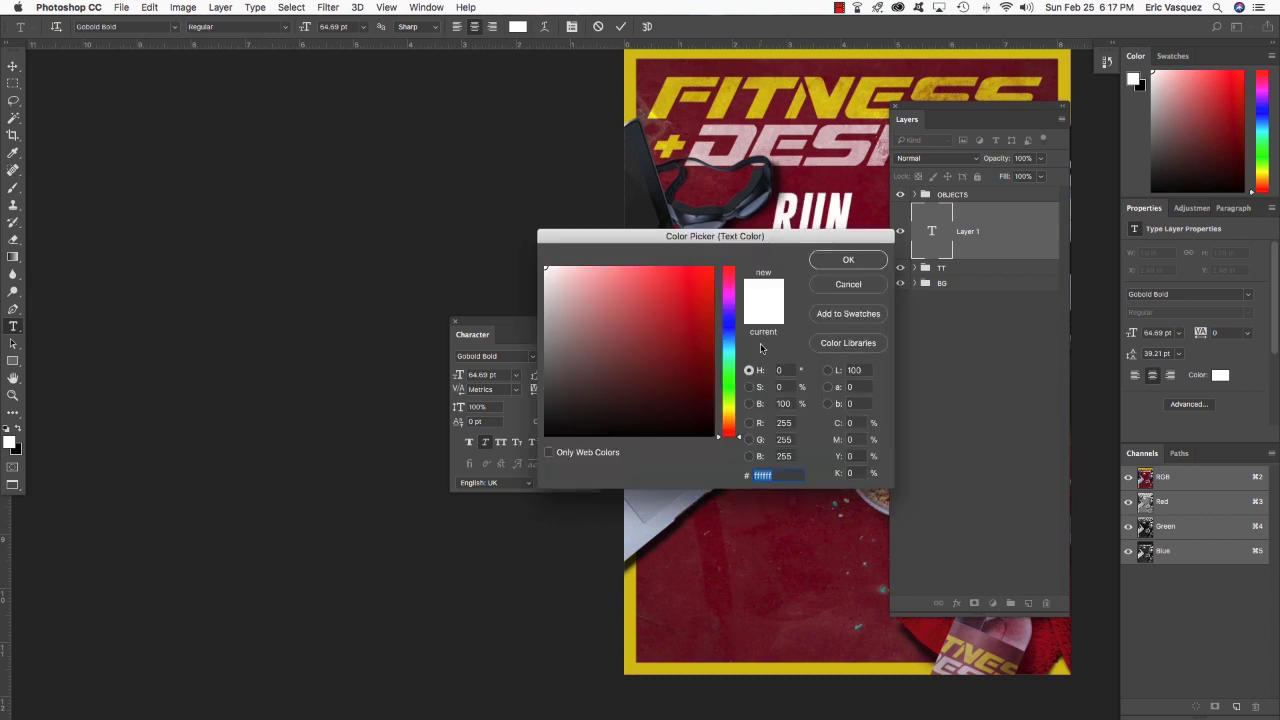
{"action": "type", "text": "f"}
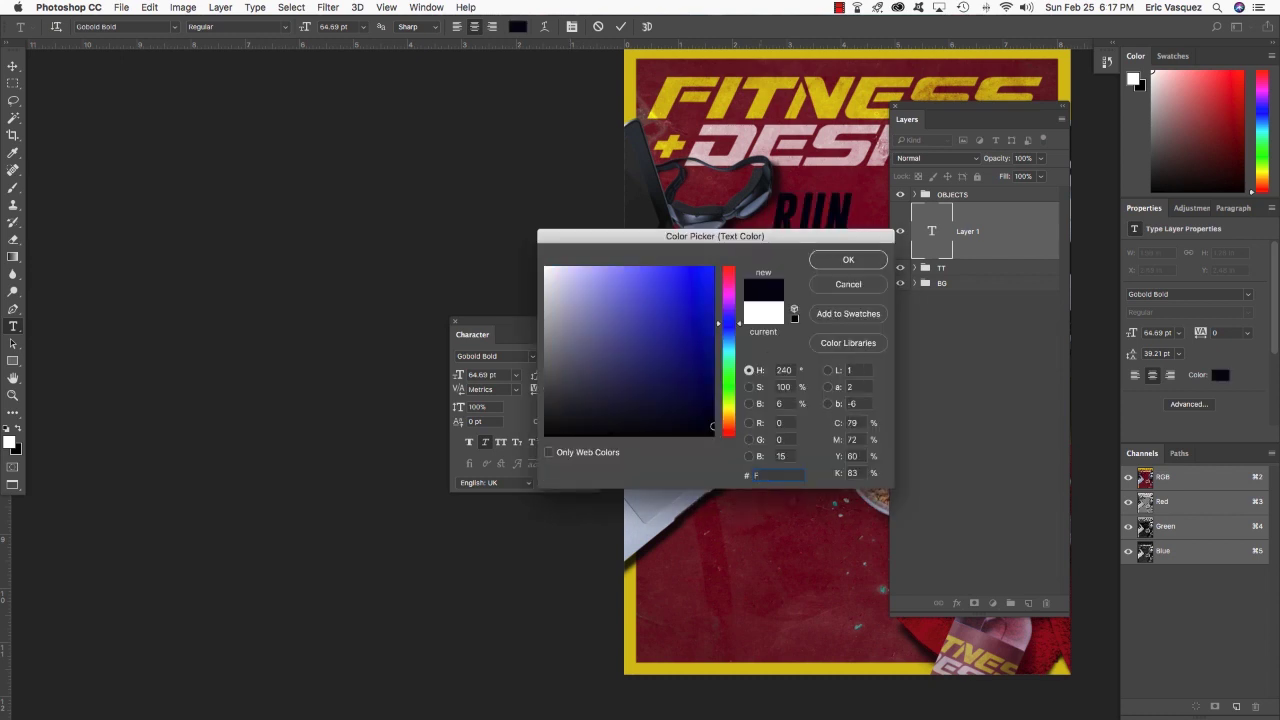
{"action": "type", "text": "c"}
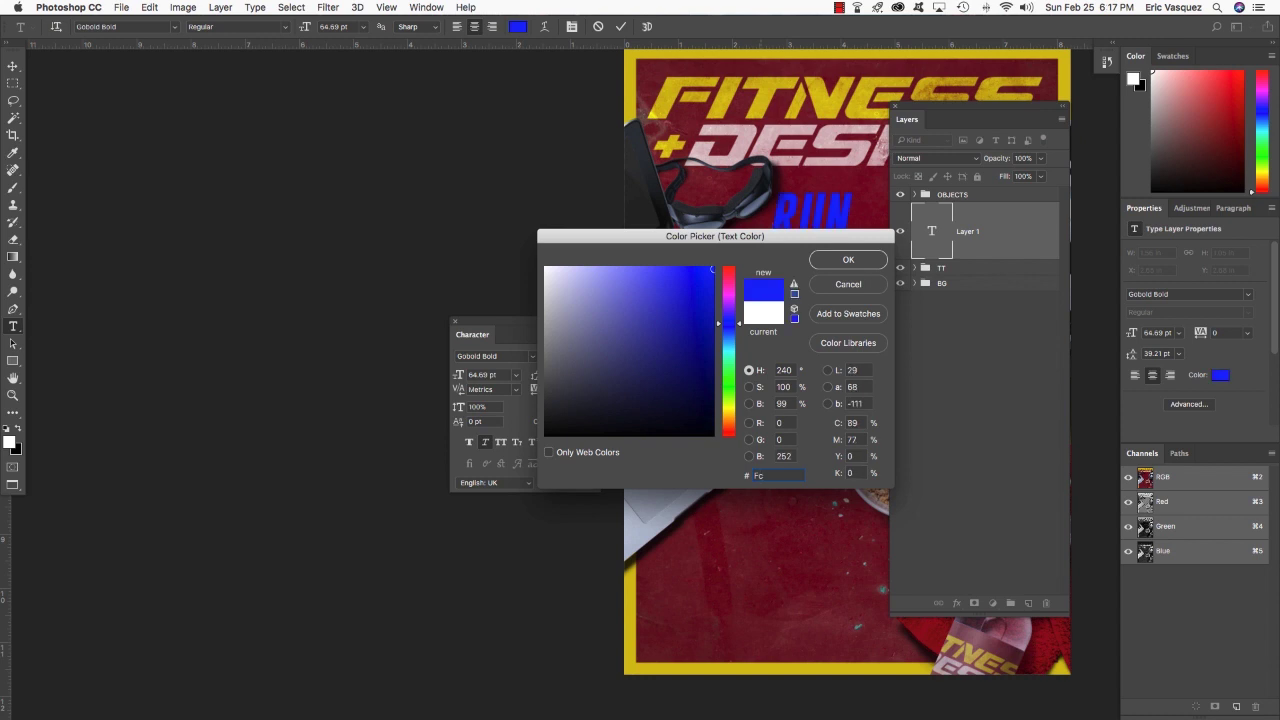
{"action": "type", "text": "FF00"}
{"action": "key", "text": "Return"}
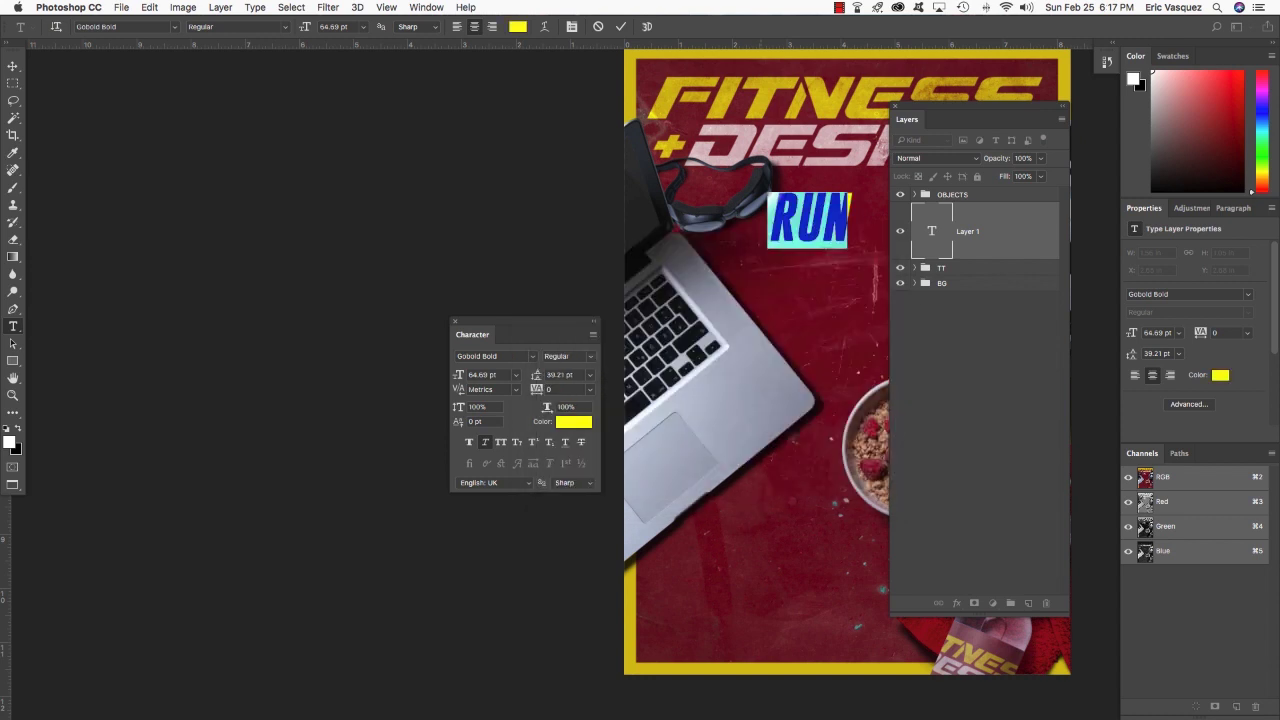
{"action": "left_click", "coordinate": [795, 232]}
{"action": "left_click", "coordinate": [13, 65]}
Zoom in on RUN and kern the R/U and U/N gaps to -40 each
{"action": "key", "text": "super+0"}
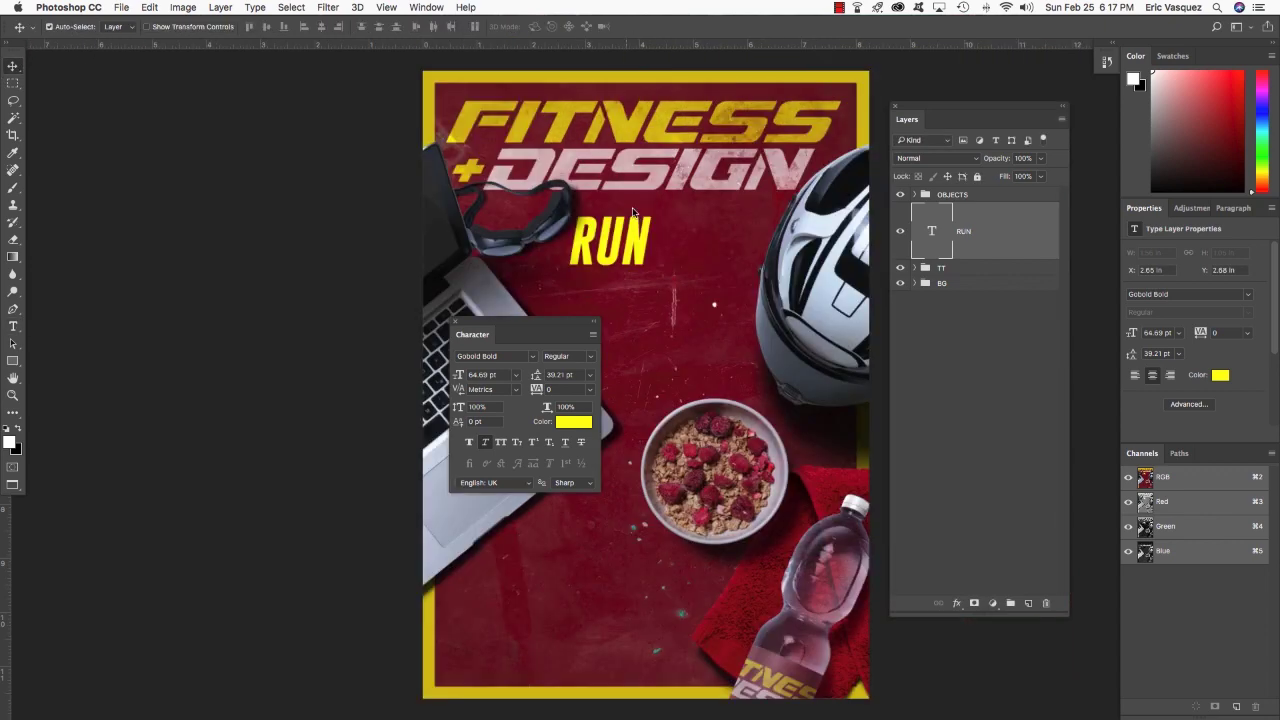
{"action": "key", "text": "super+equal"}
{"action": "key", "text": "super+equal"}
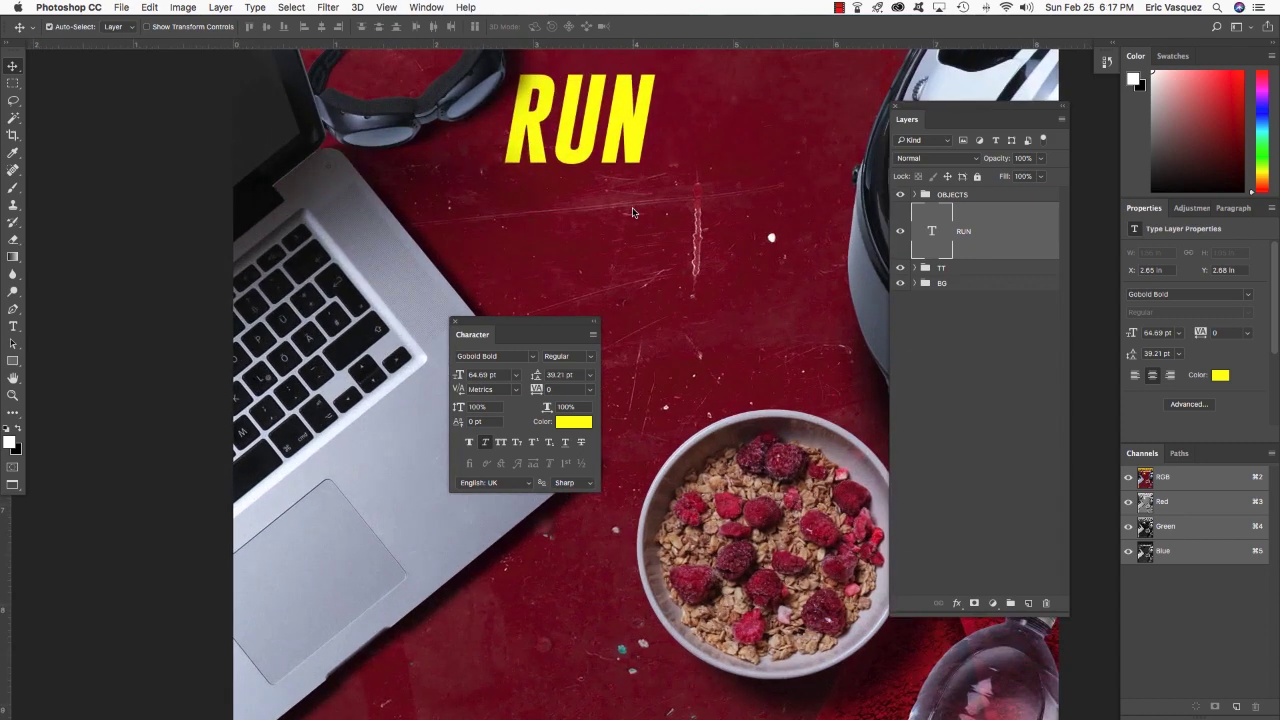
{"action": "scroll", "coordinate": [677, 275], "scroll_direction": "up", "scroll_amount": 1}
{"action": "scroll", "coordinate": [677, 275], "scroll_direction": "up", "scroll_amount": 2}
{"action": "key", "text": "t"}
{"action": "left_click", "coordinate": [574, 243]}
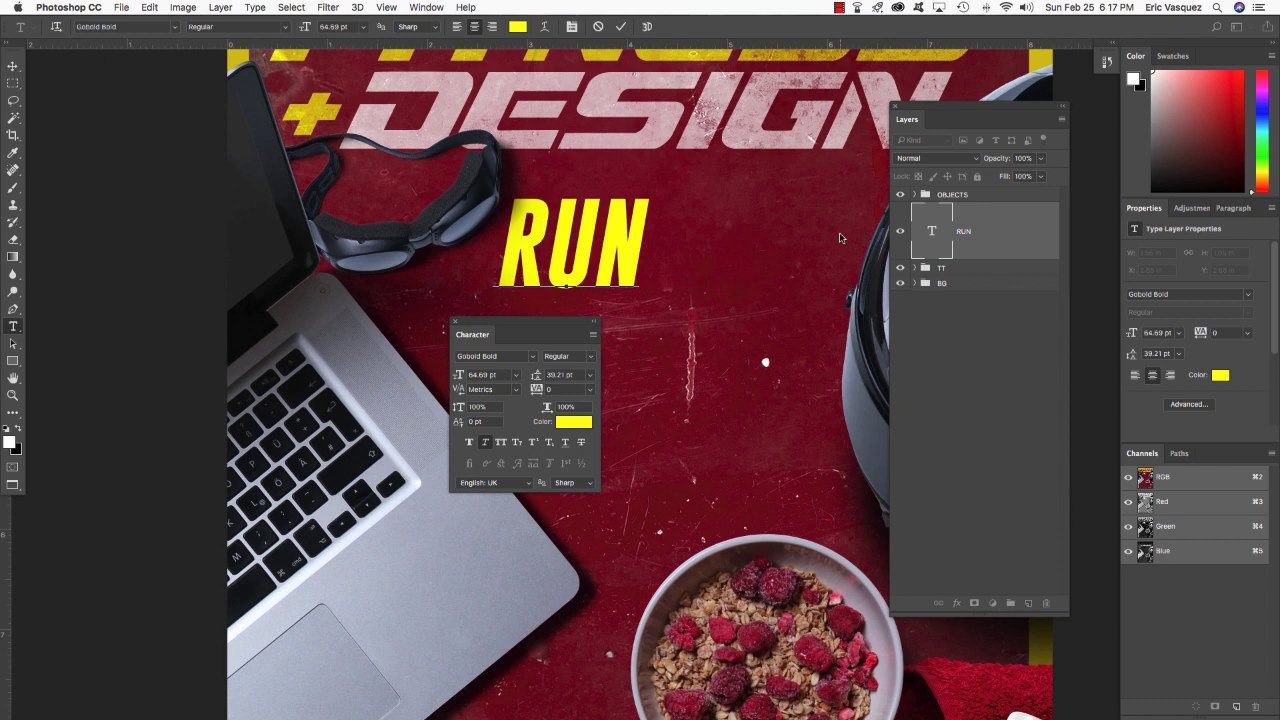
{"action": "key", "text": "alt+Left"}
{"action": "key", "text": "alt+Left"}
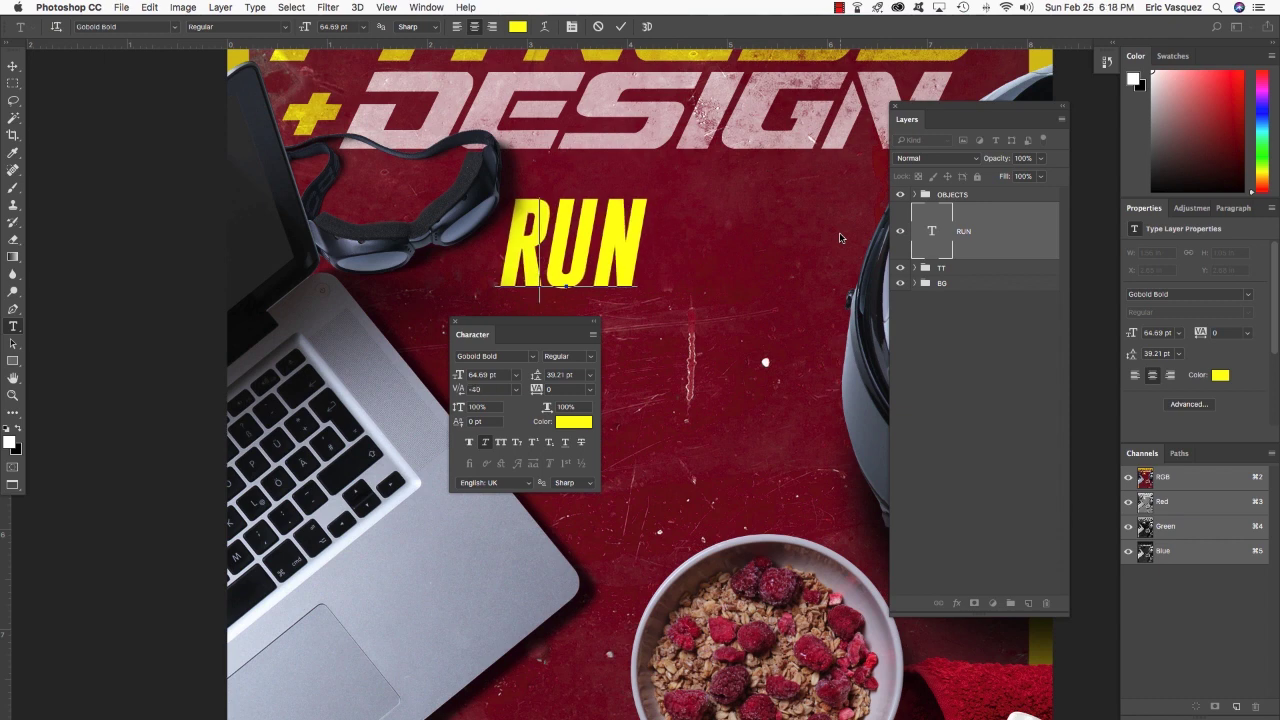
{"action": "key", "text": "Right"}
{"action": "key", "text": "alt+Left"}
{"action": "key", "text": "alt+Left"}
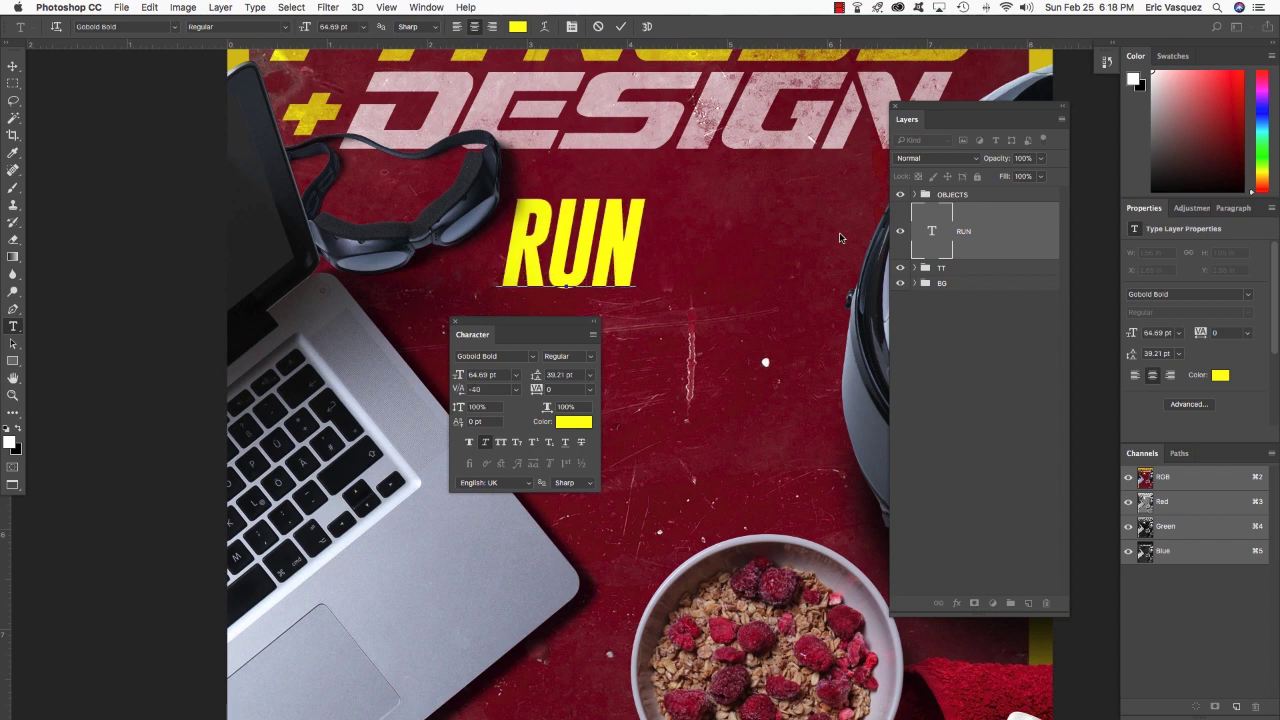
{"action": "left_click", "coordinate": [13, 65]}
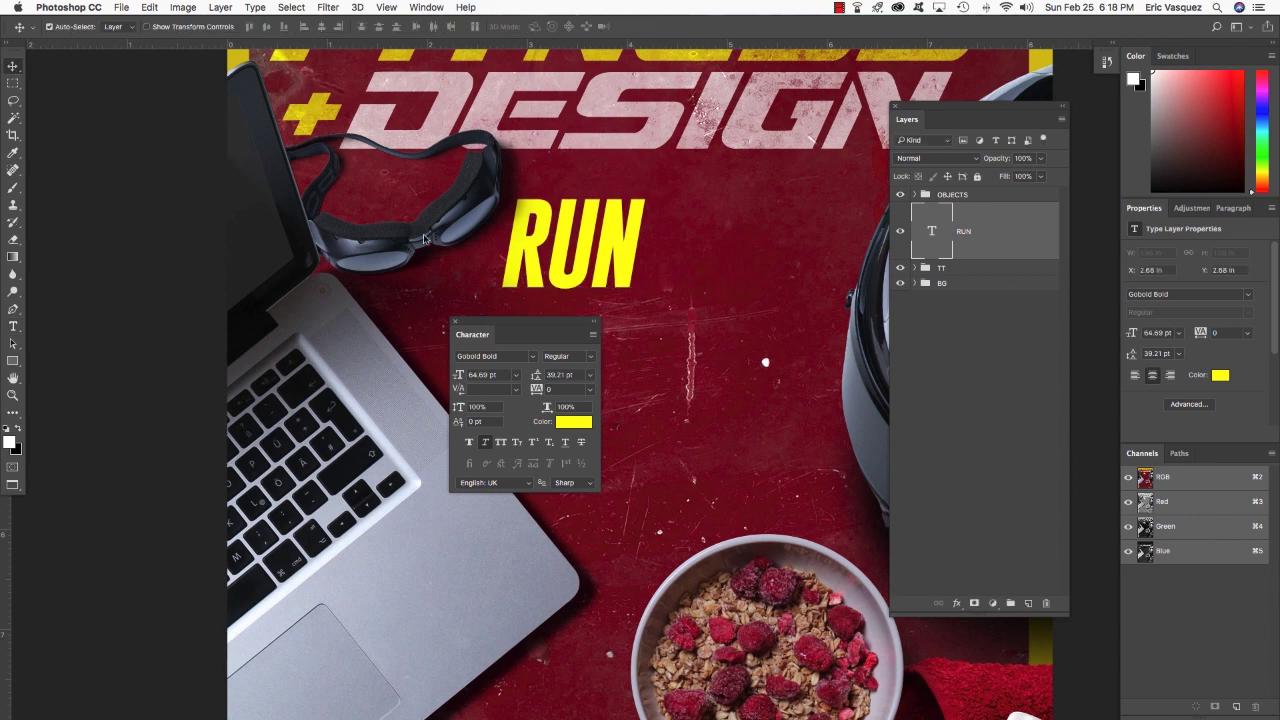
{"action": "left_click_drag", "start_coordinate": [551, 323], "coordinate": [397, 302]}
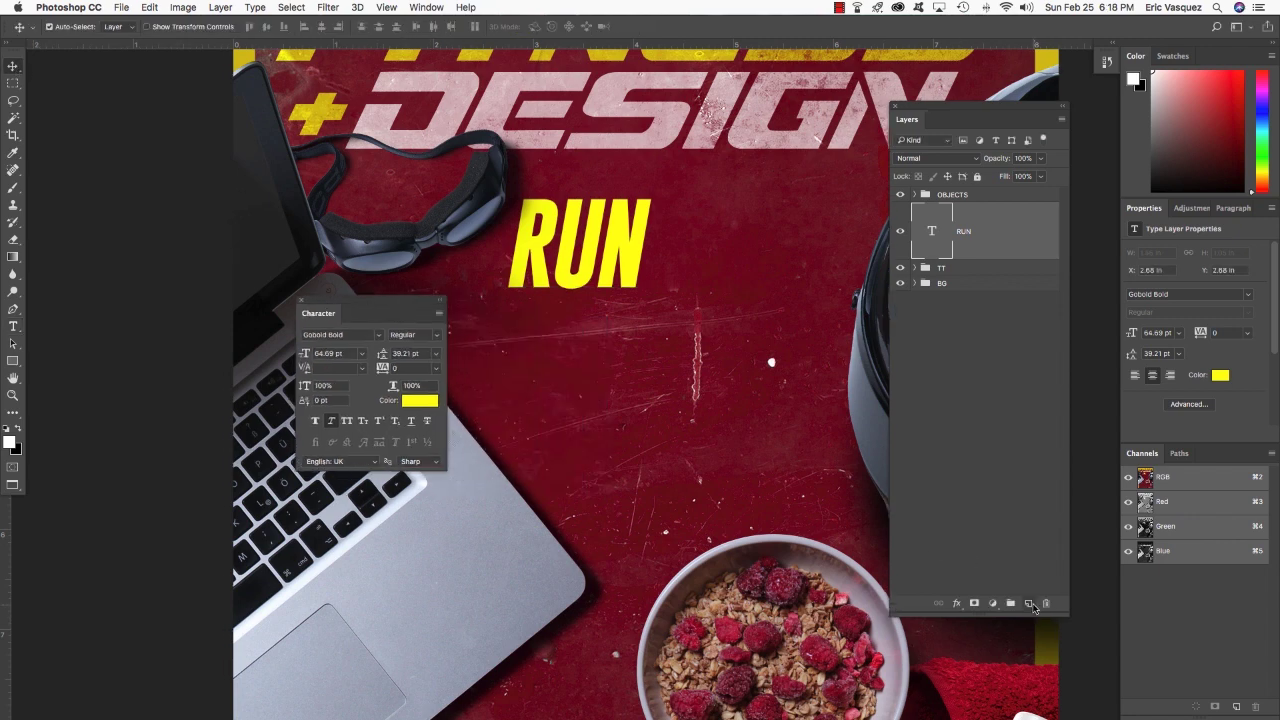
On a new layer below RUN, type the tagline YOUR FASTEST RACE EVER under the headline
{"action": "left_click", "coordinate": [1030, 604]}
{"action": "key", "text": "super+bracketleft"}
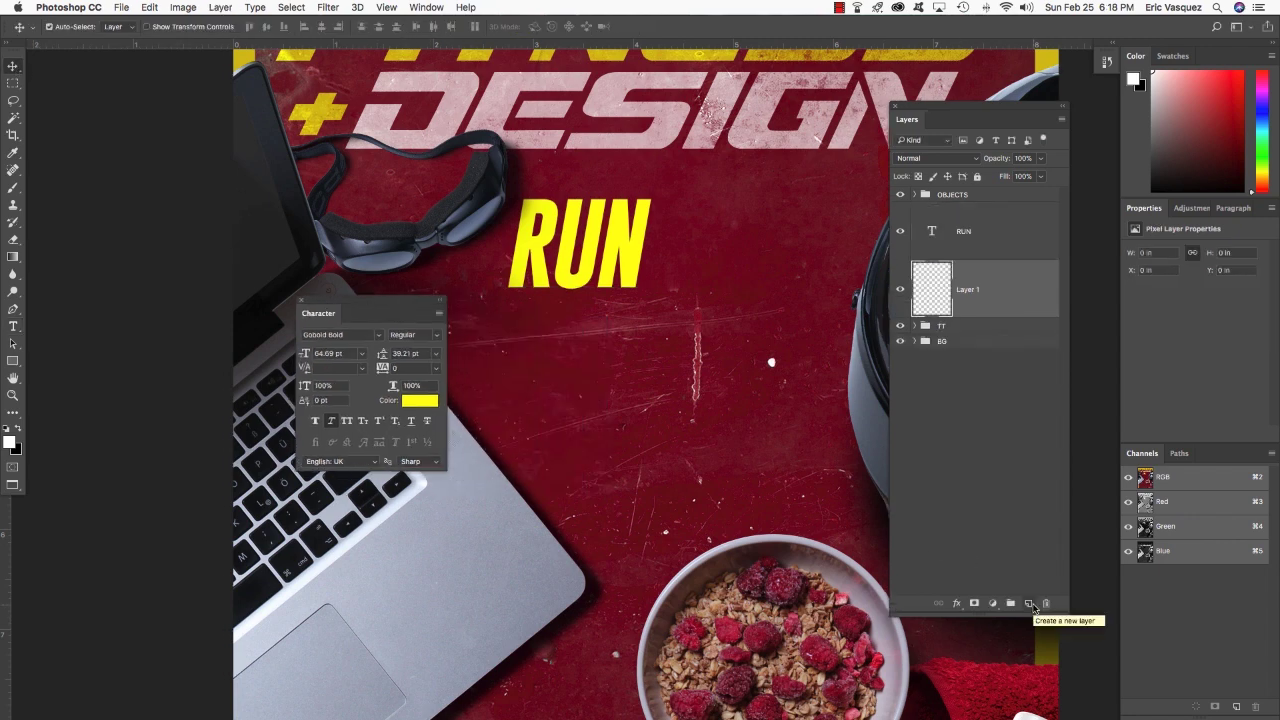
{"action": "key", "text": "t"}
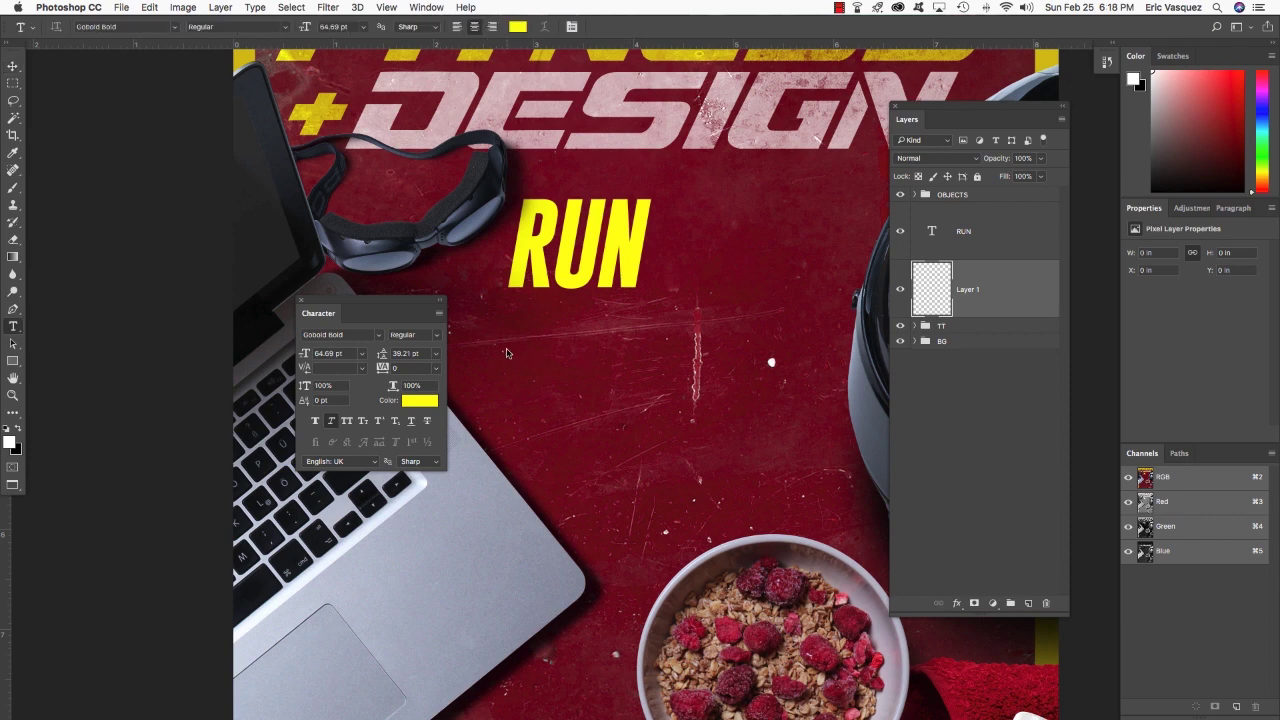
{"action": "left_click", "coordinate": [507, 350]}
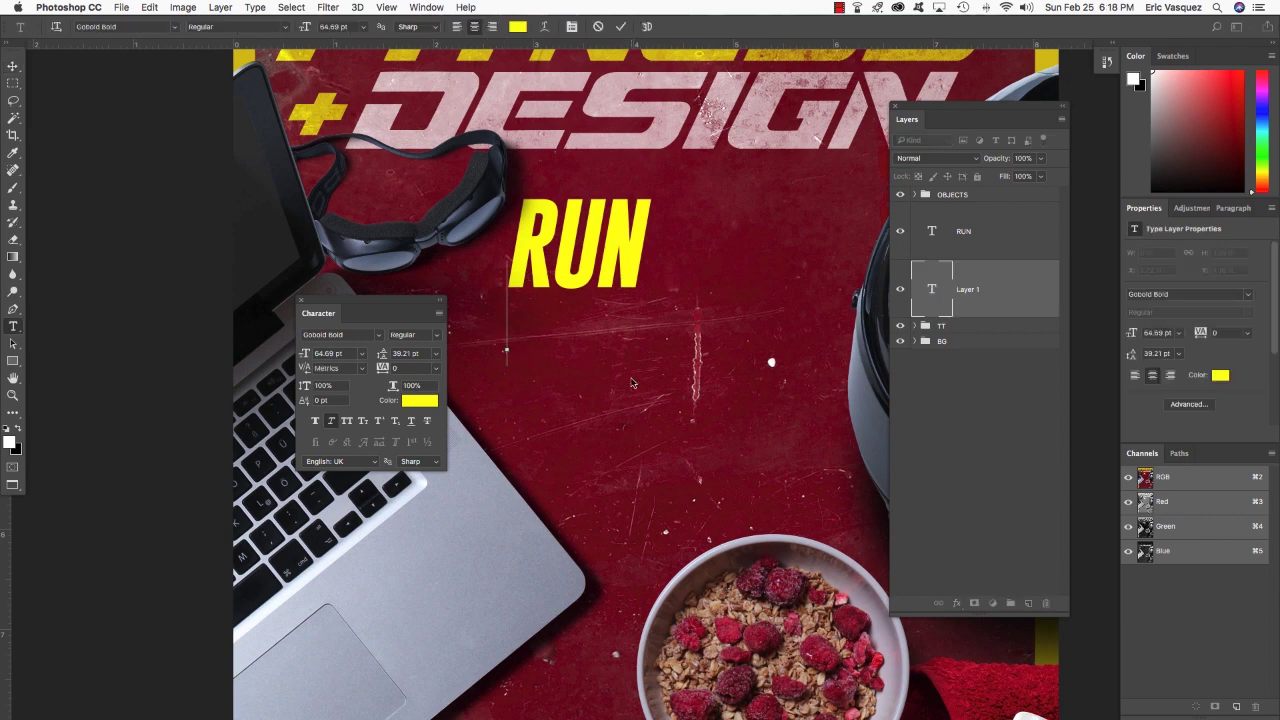
{"action": "type", "text": "YOUR"}
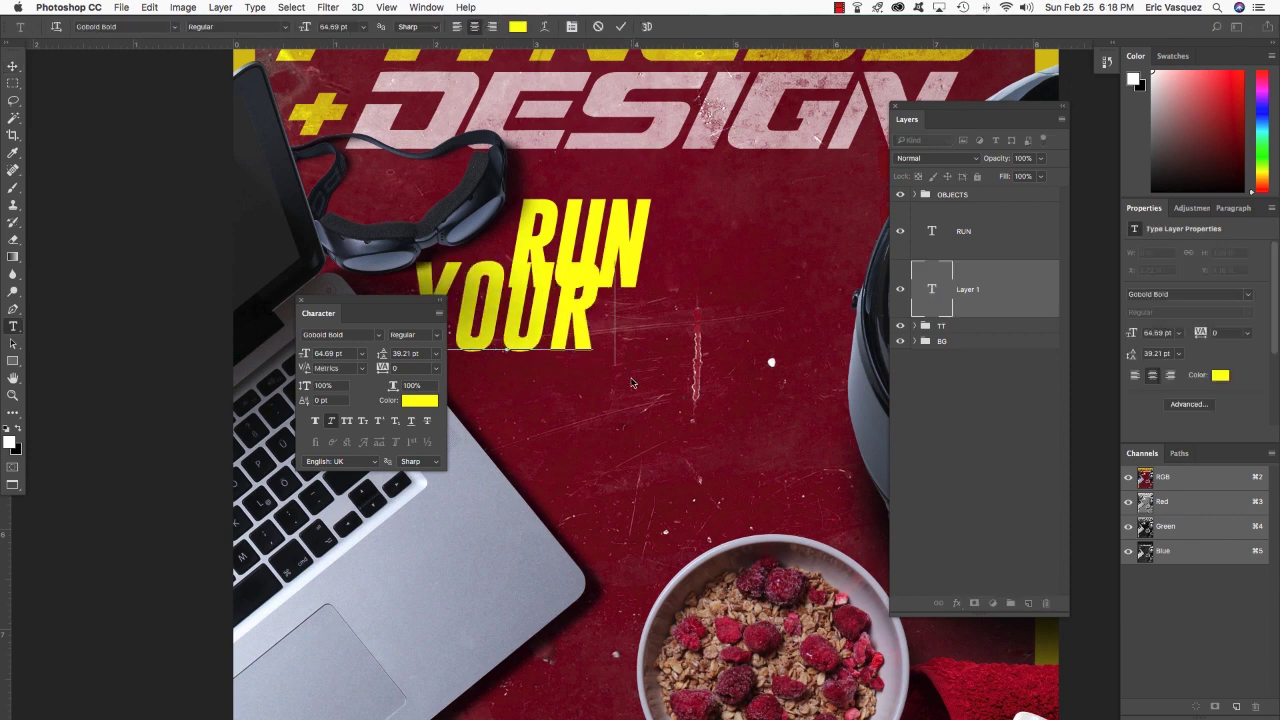
{"action": "type", "text": " FASTEST RAC"}
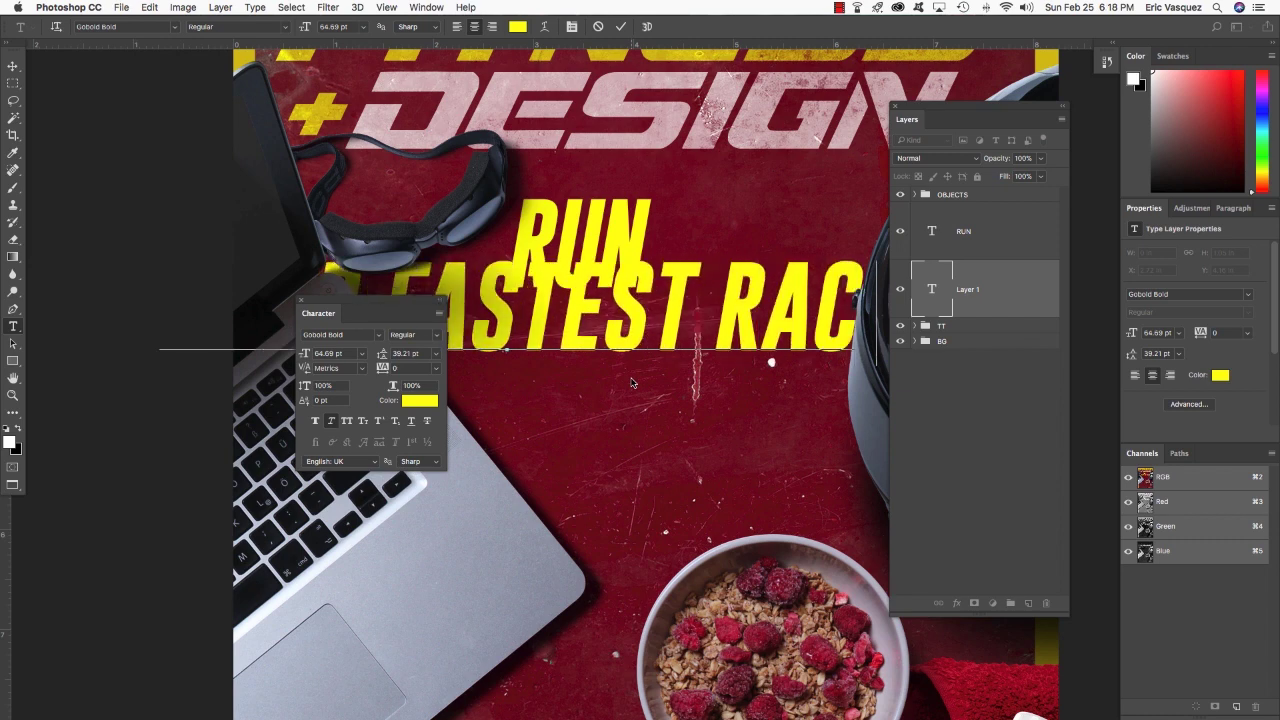
{"action": "type", "text": "E EVER"}
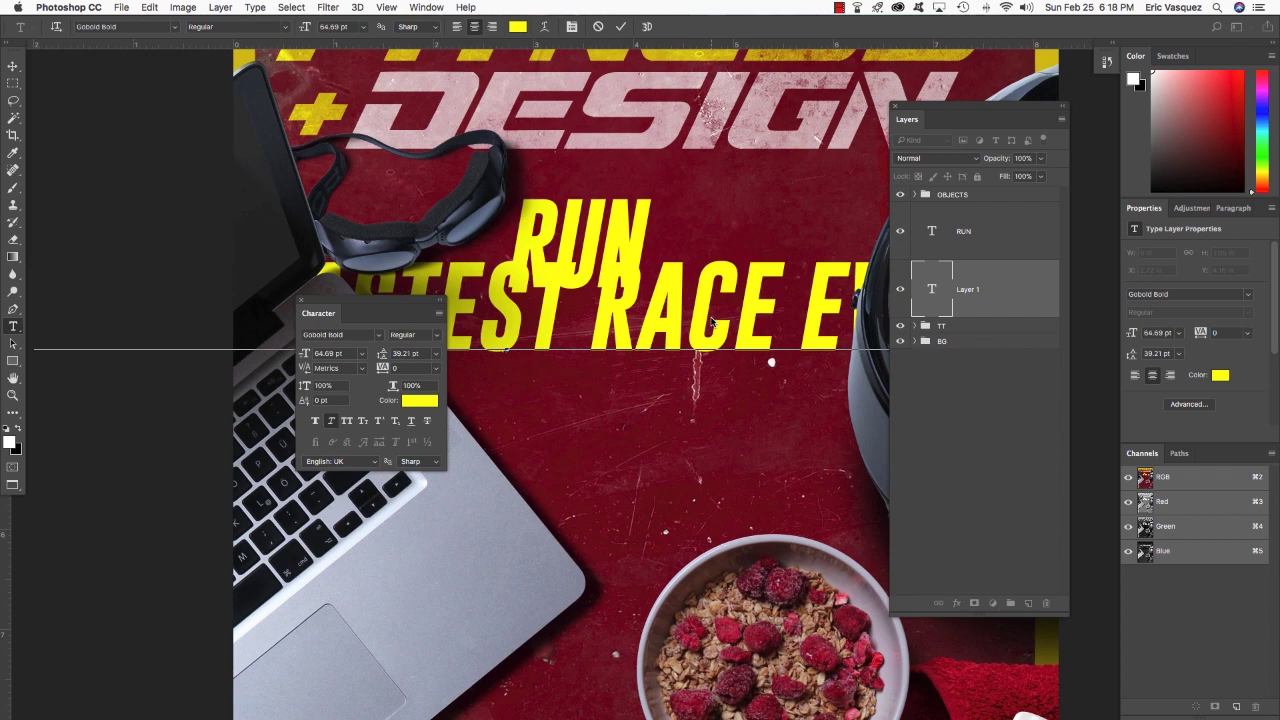
{"action": "key", "text": "super+a"}
Set the tagline font to Avenir Black at 21 pt
{"action": "left_click", "coordinate": [335, 335]}
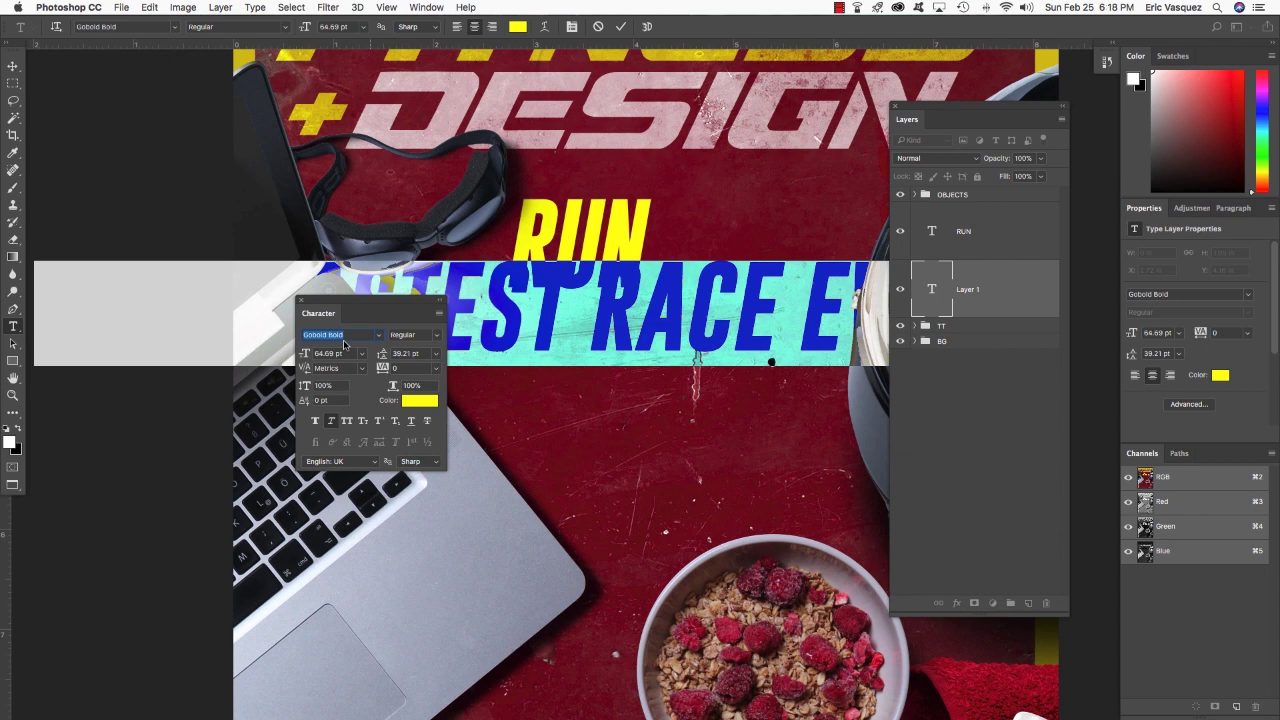
{"action": "type", "text": "Avenir"}
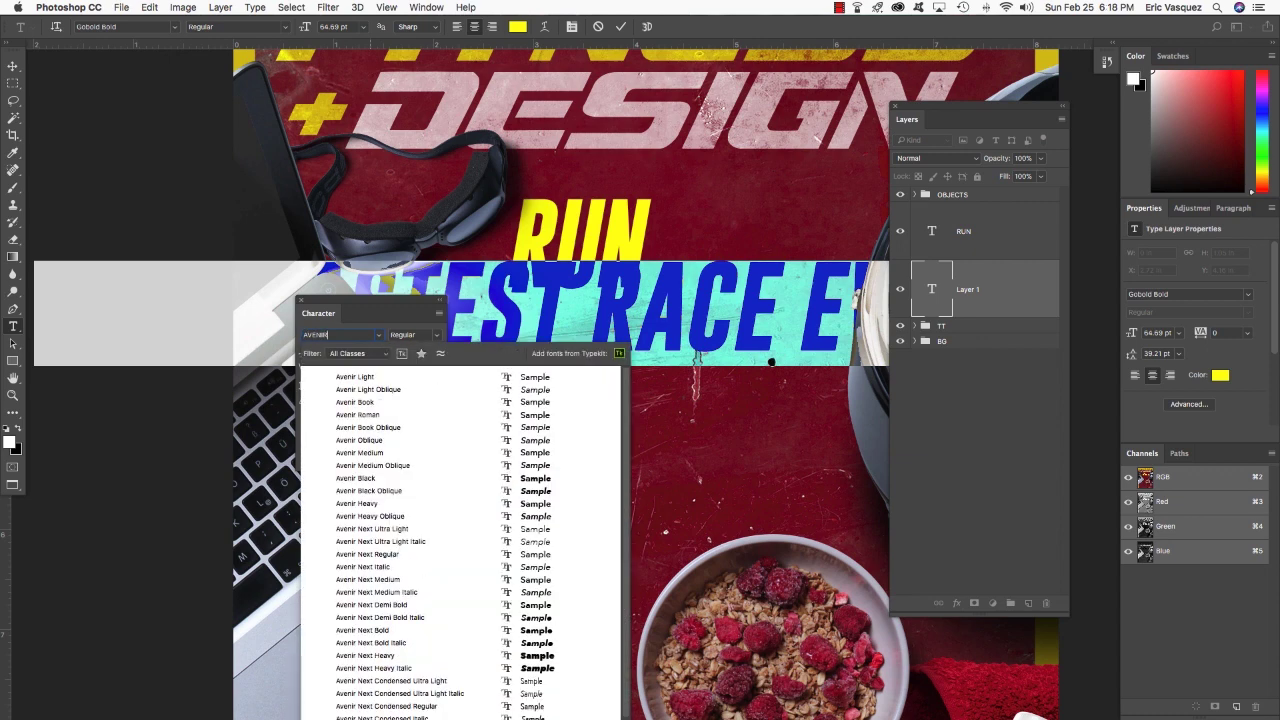
{"action": "left_click", "coordinate": [367, 479]}
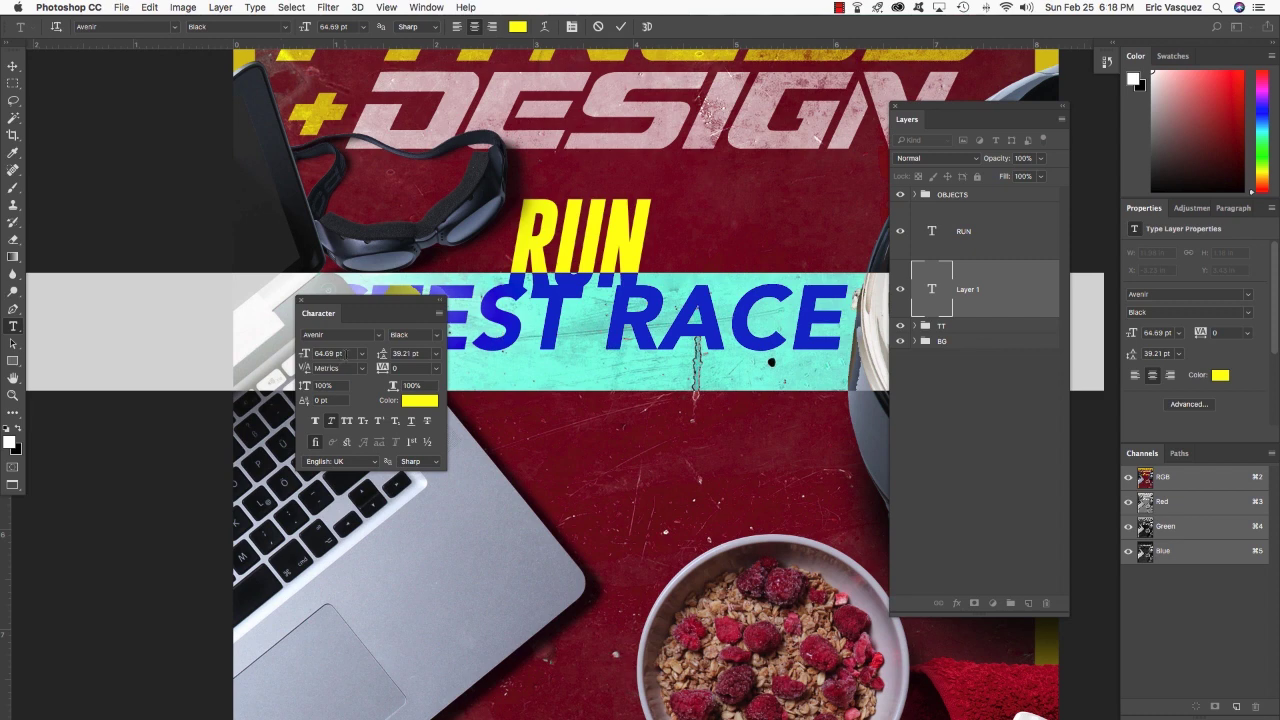
{"action": "left_click", "coordinate": [346, 353]}
{"action": "type", "text": "21"}
{"action": "key", "text": "Return"}
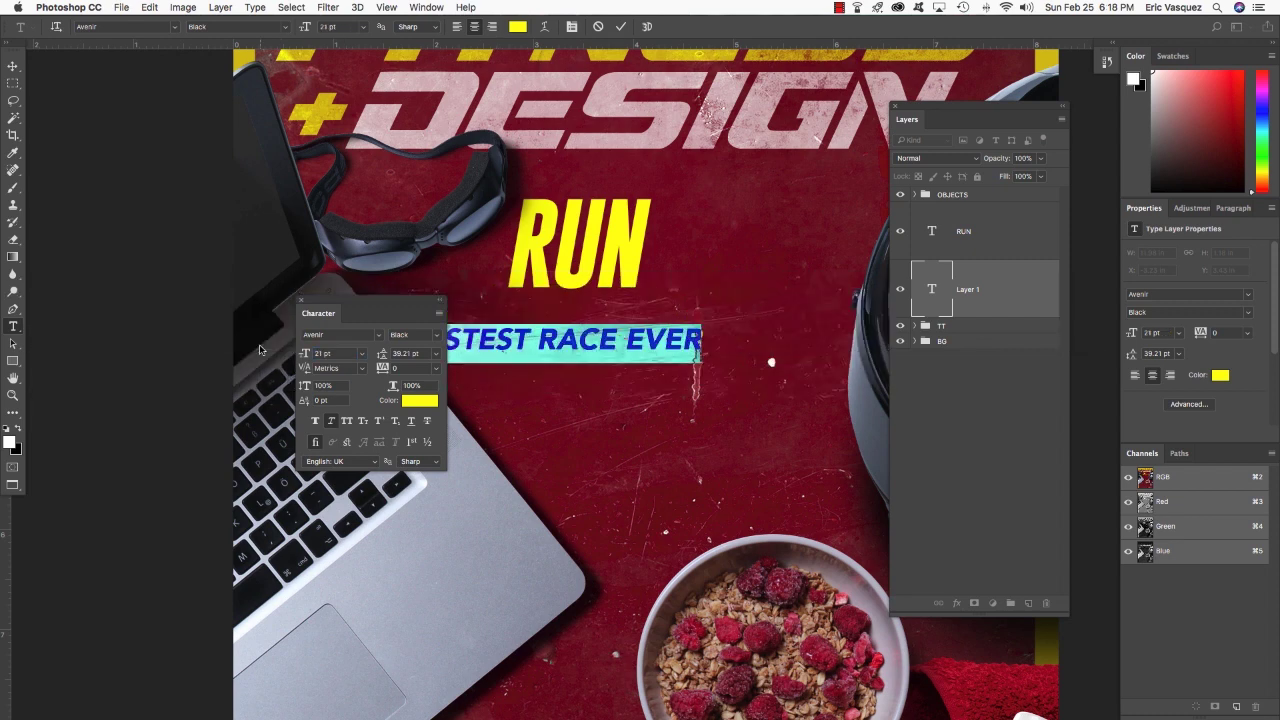
Make the tagline white, commit it, and drag it up centred under RUN
{"action": "left_click", "coordinate": [419, 401]}
{"action": "left_click", "coordinate": [550, 222]}
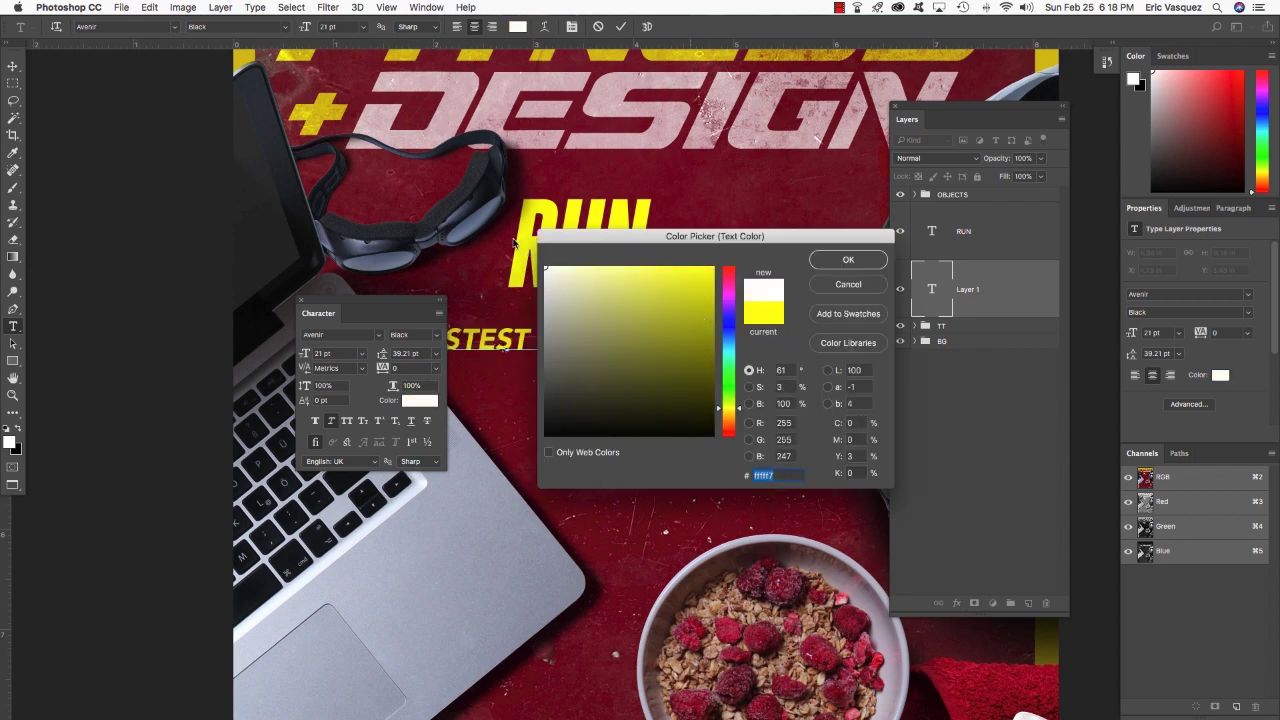
{"action": "left_click", "coordinate": [836, 259]}
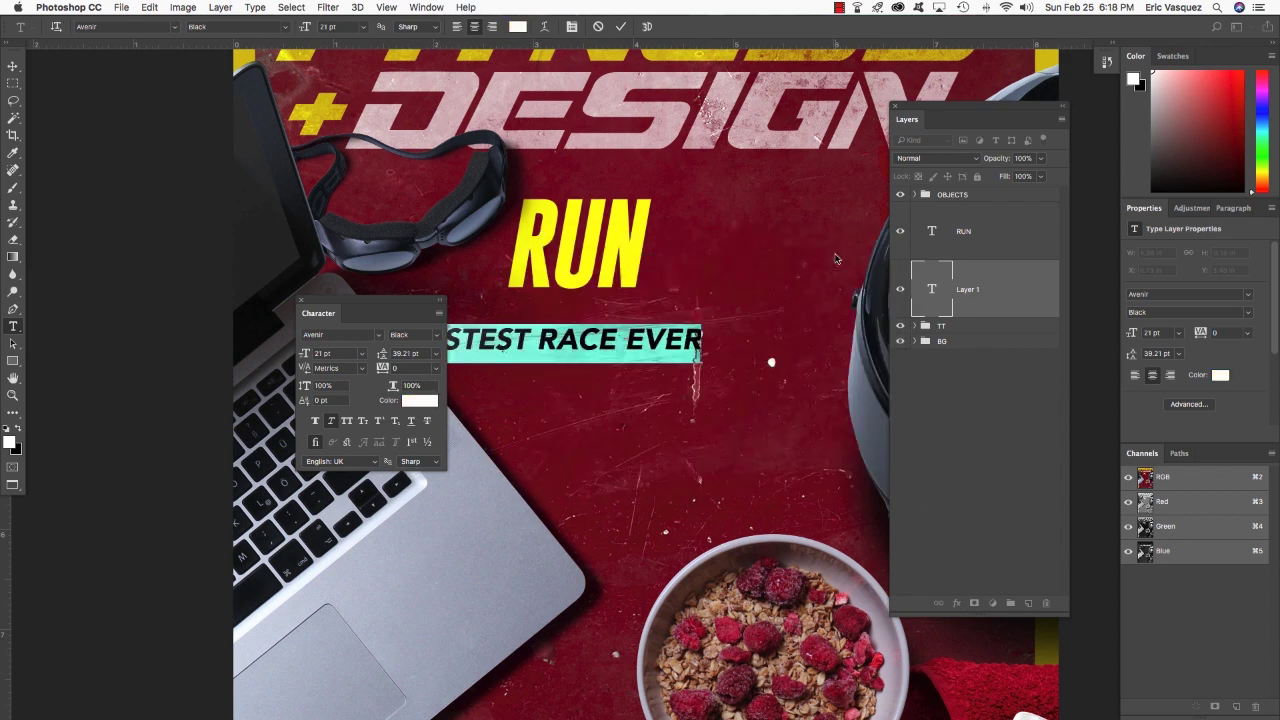
{"action": "left_click", "coordinate": [14, 66]}
{"action": "left_click_drag", "start_coordinate": [608, 345], "coordinate": [712, 334]}
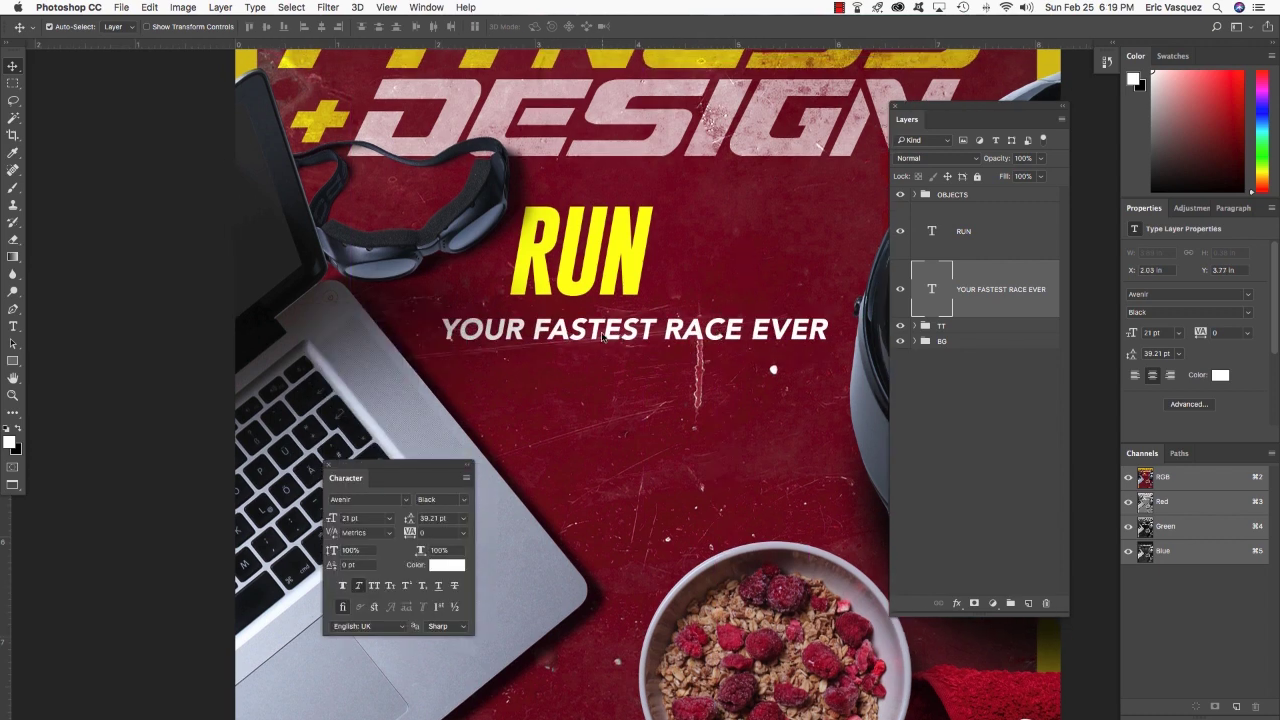
Nudge the tagline up slightly and shift RUN right to align with the tagline's end
{"action": "key", "text": "shift+Up"}
{"action": "key", "text": "shift+Up"}
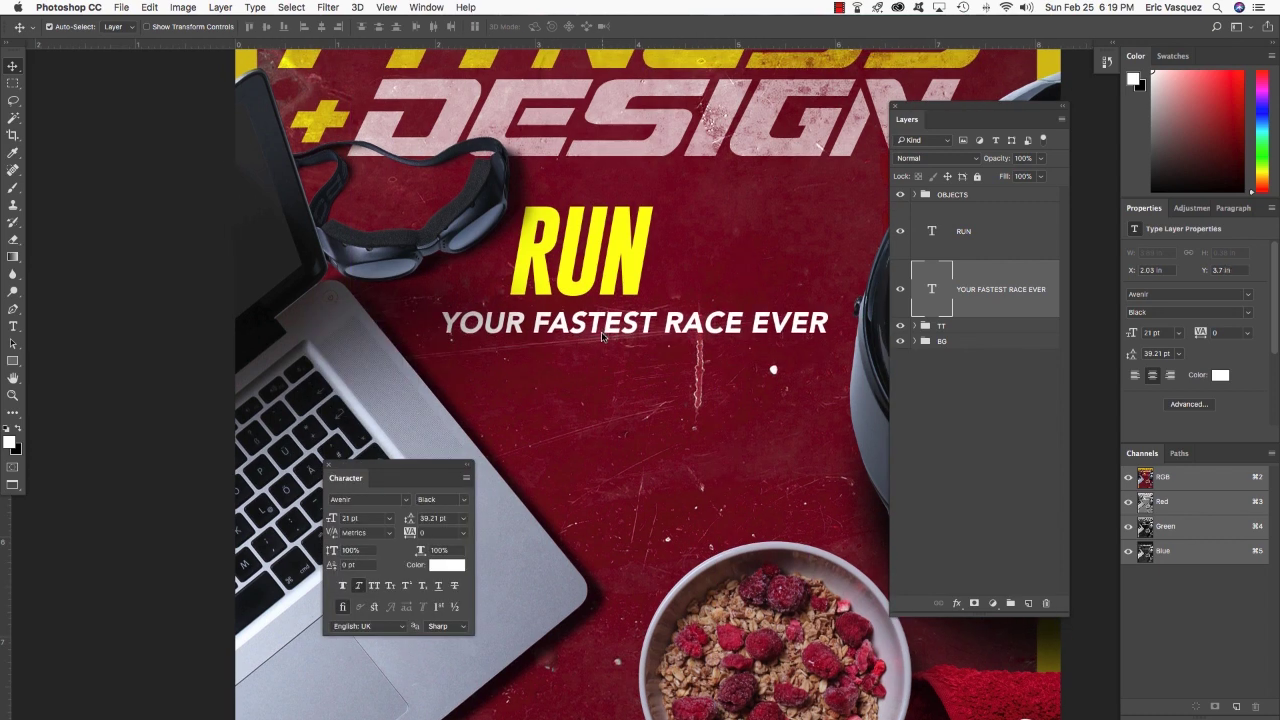
{"action": "key", "text": "Up"}
{"action": "key", "text": "Up"}
{"action": "key", "text": "Up"}
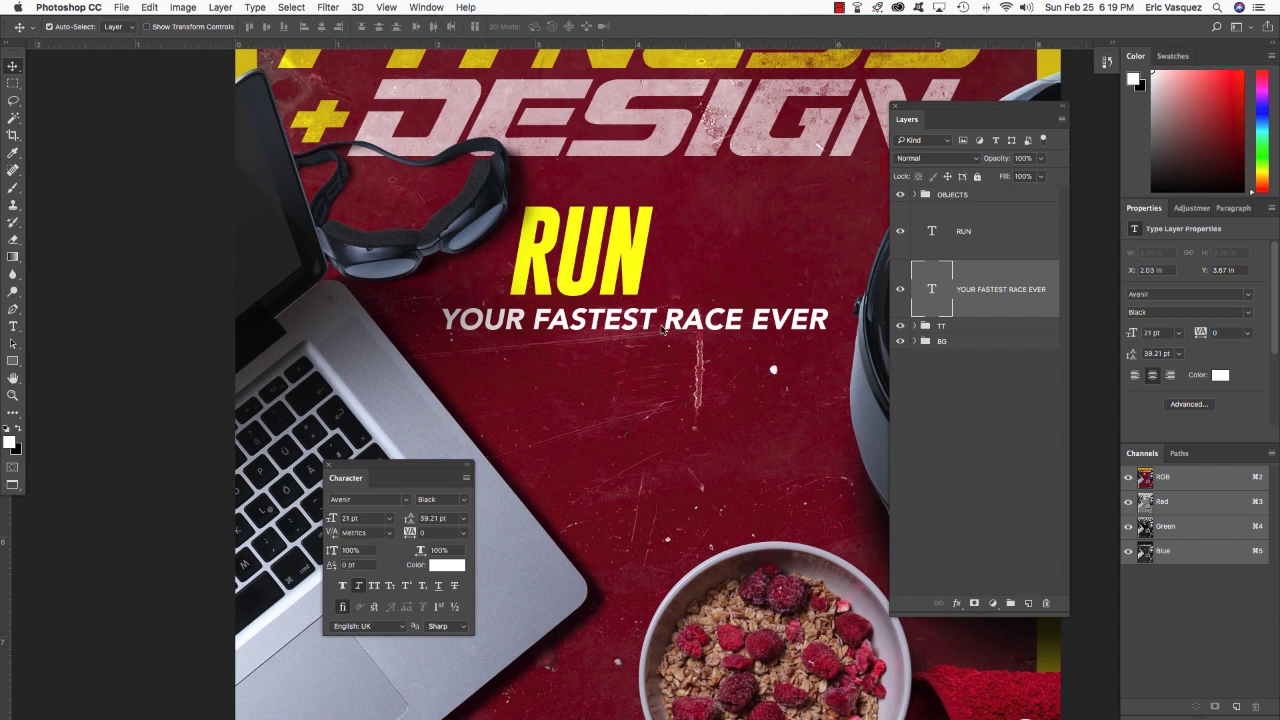
{"action": "left_click", "coordinate": [1004, 246]}
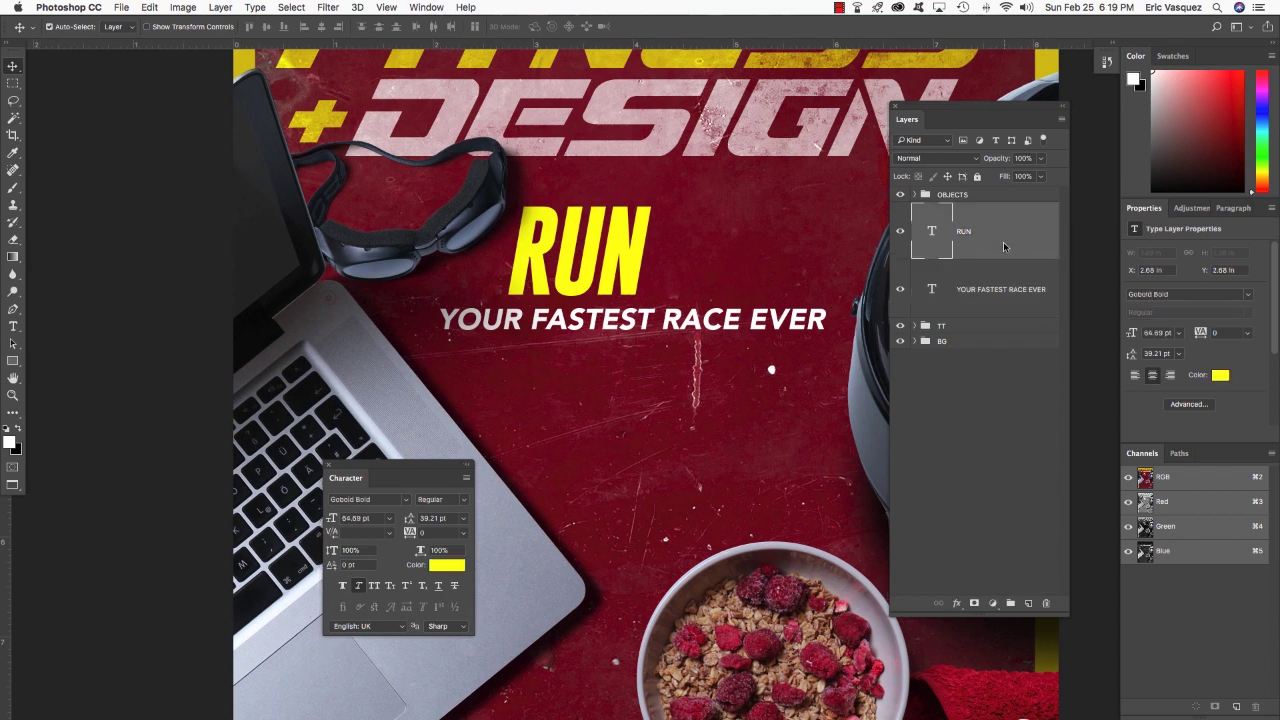
{"action": "key", "text": "shift+Right"}
{"action": "key", "text": "shift+Right"}
{"action": "key", "text": "shift+Right"}
{"action": "key", "text": "shift+Right"}
{"action": "key", "text": "shift+Right"}
{"action": "key", "text": "shift+Right"}
{"action": "key", "text": "shift+Right"}
{"action": "key", "text": "shift+Right"}
{"action": "key", "text": "shift+Right"}
{"action": "key", "text": "shift+Right"}
{"action": "key", "text": "shift+Right"}
{"action": "key", "text": "shift+Right"}
{"action": "key", "text": "shift+Right"}
{"action": "key", "text": "shift+Right"}
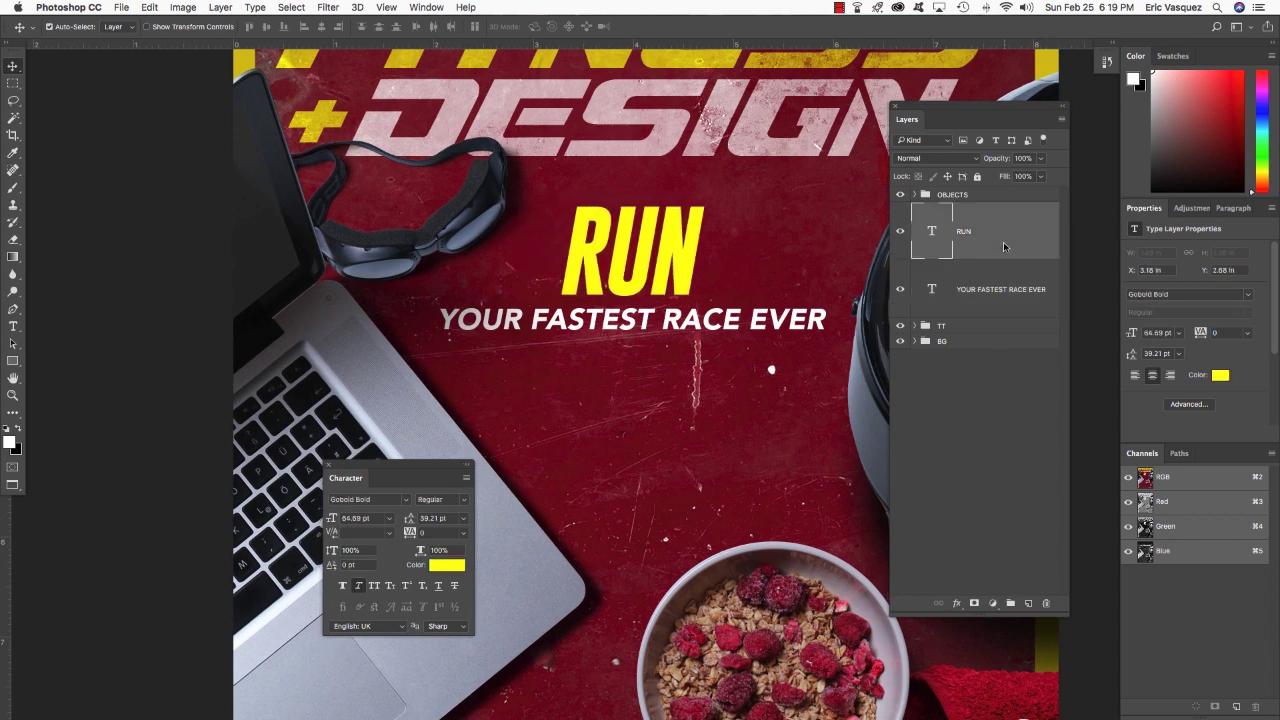
{"action": "key", "text": "shift+Right"}
{"action": "key", "text": "shift+Right"}
{"action": "key", "text": "shift+Right"}
{"action": "key", "text": "shift+Right"}
{"action": "key", "text": "shift+Right"}
{"action": "key", "text": "shift+Right"}
{"action": "key", "text": "shift+Right"}
{"action": "key", "text": "shift+Right"}
{"action": "key", "text": "shift+Right"}
{"action": "key", "text": "shift+Right"}
{"action": "key", "text": "shift+Right"}
{"action": "key", "text": "shift+Right"}
{"action": "key", "text": "shift+Right"}
{"action": "key", "text": "shift+Right"}
{"action": "key", "text": "shift+Right"}
{"action": "key", "text": "shift+Right"}
{"action": "key", "text": "shift+Right"}
{"action": "key", "text": "shift+Right"}
{"action": "key", "text": "shift+Right"}
{"action": "key", "text": "shift+Right"}
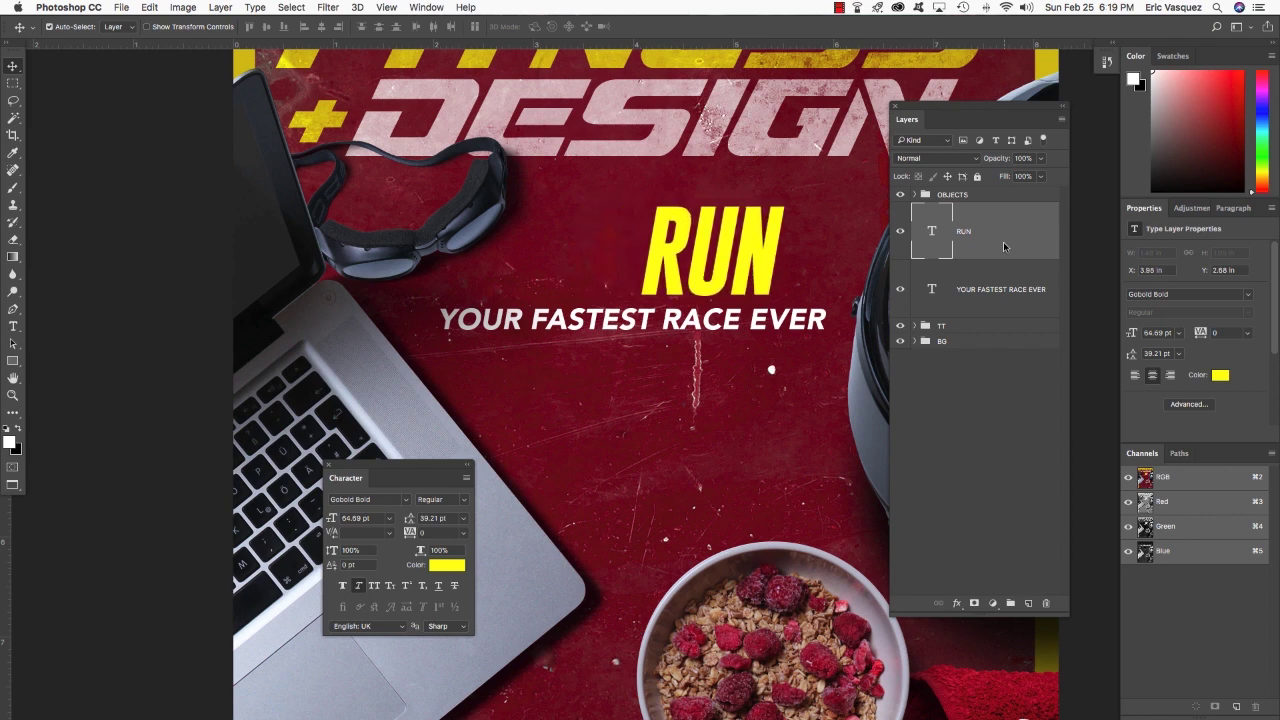
{"action": "key", "text": "shift+Right"}
{"action": "key", "text": "shift+Right"}
{"action": "key", "text": "shift+Right"}
{"action": "key", "text": "shift+Right"}
{"action": "key", "text": "shift+Right"}
{"action": "key", "text": "shift+Right"}
{"action": "key", "text": "shift+Right"}
{"action": "key", "text": "shift+Right"}
{"action": "key", "text": "shift+Right"}
{"action": "key", "text": "shift+Right"}
{"action": "key", "text": "shift+Right"}
{"action": "key", "text": "shift+Right"}
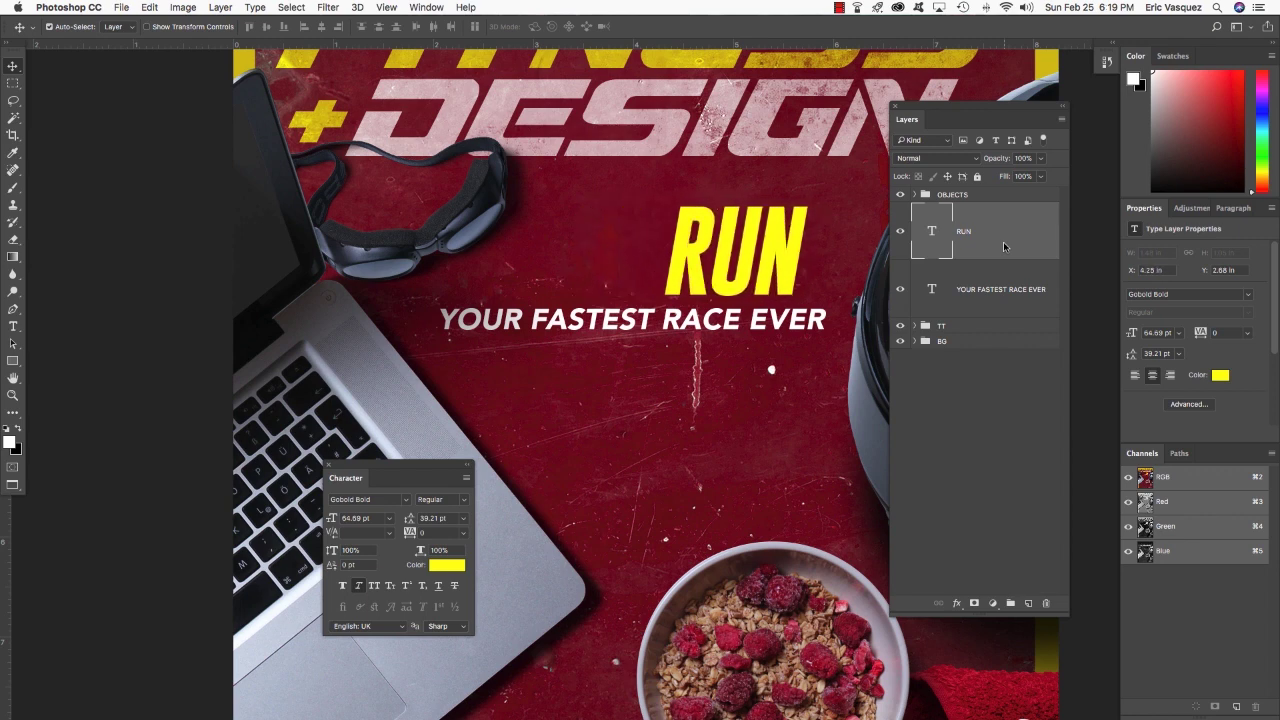
{"action": "key", "text": "shift+Right"}
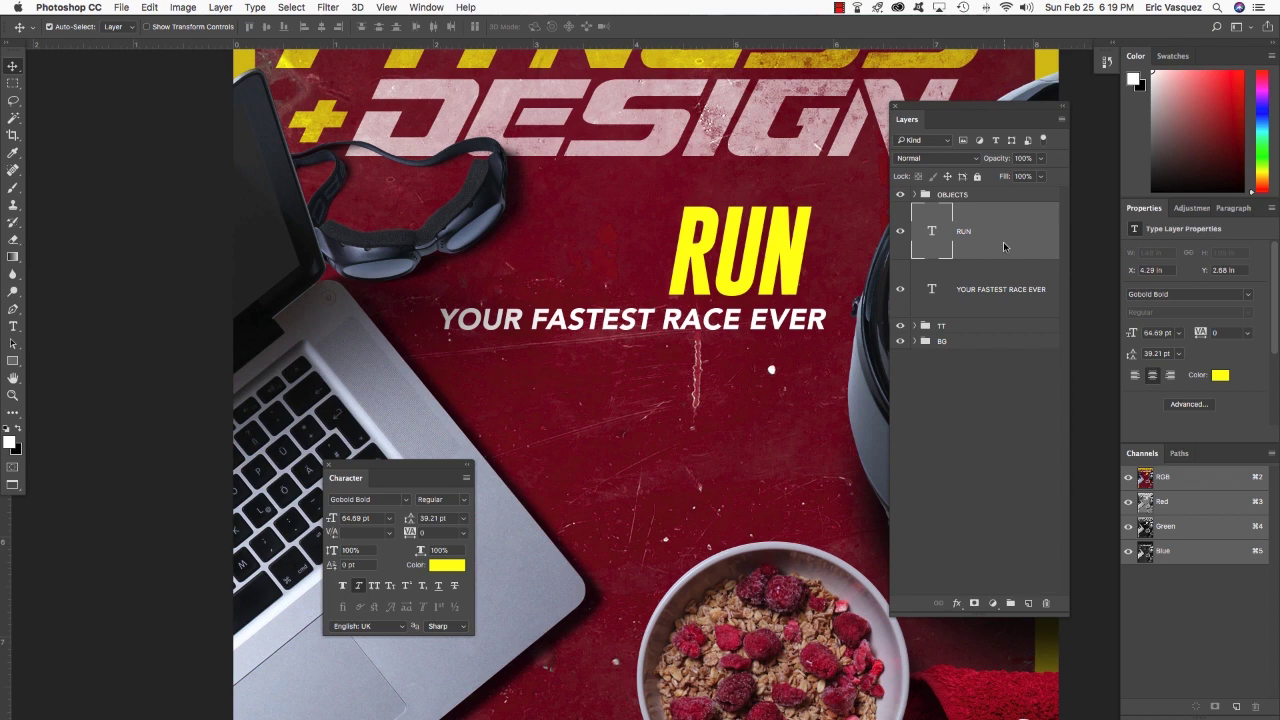
{"action": "key", "text": "Right"}
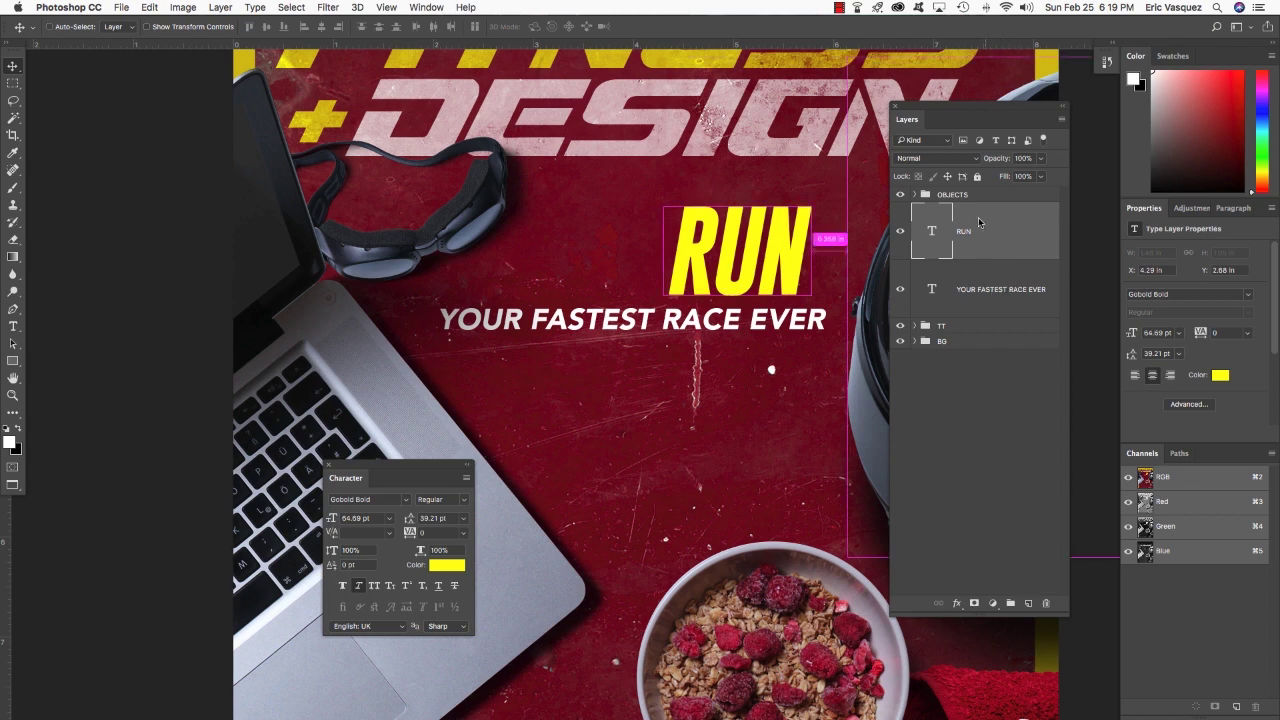
{"action": "left_click", "coordinate": [989, 300], "text": "shift"}
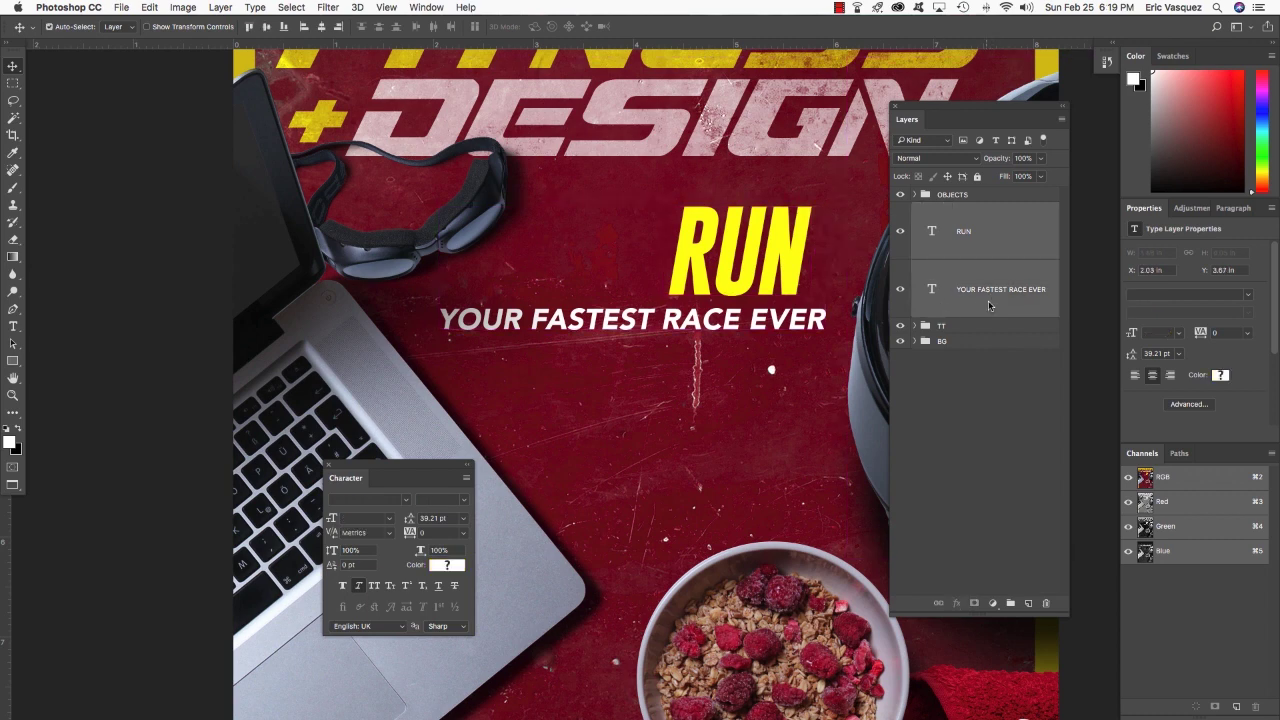
Duplicate the RUN and tagline layers, stack the copies below, and move them lower down
{"action": "key", "text": "super+j"}
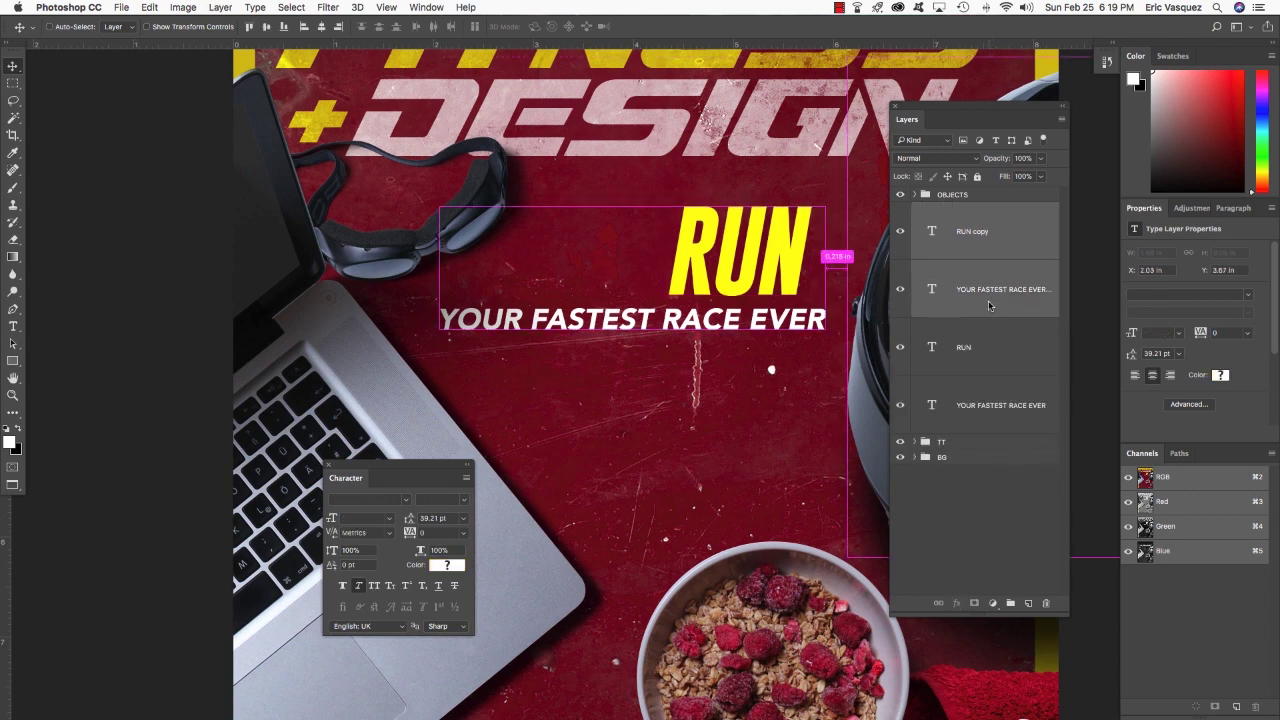
{"action": "key", "text": "super+bracketleft"}
{"action": "key", "text": "super+bracketleft"}
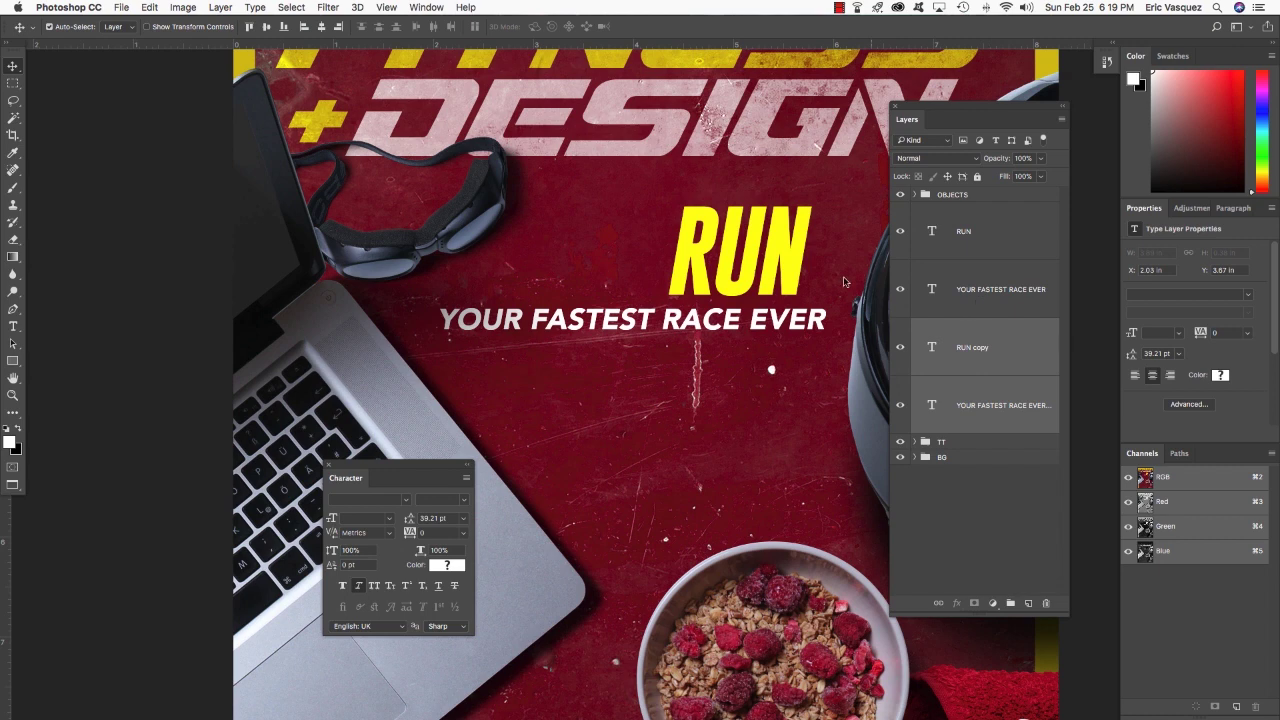
{"action": "key", "text": "super+t"}
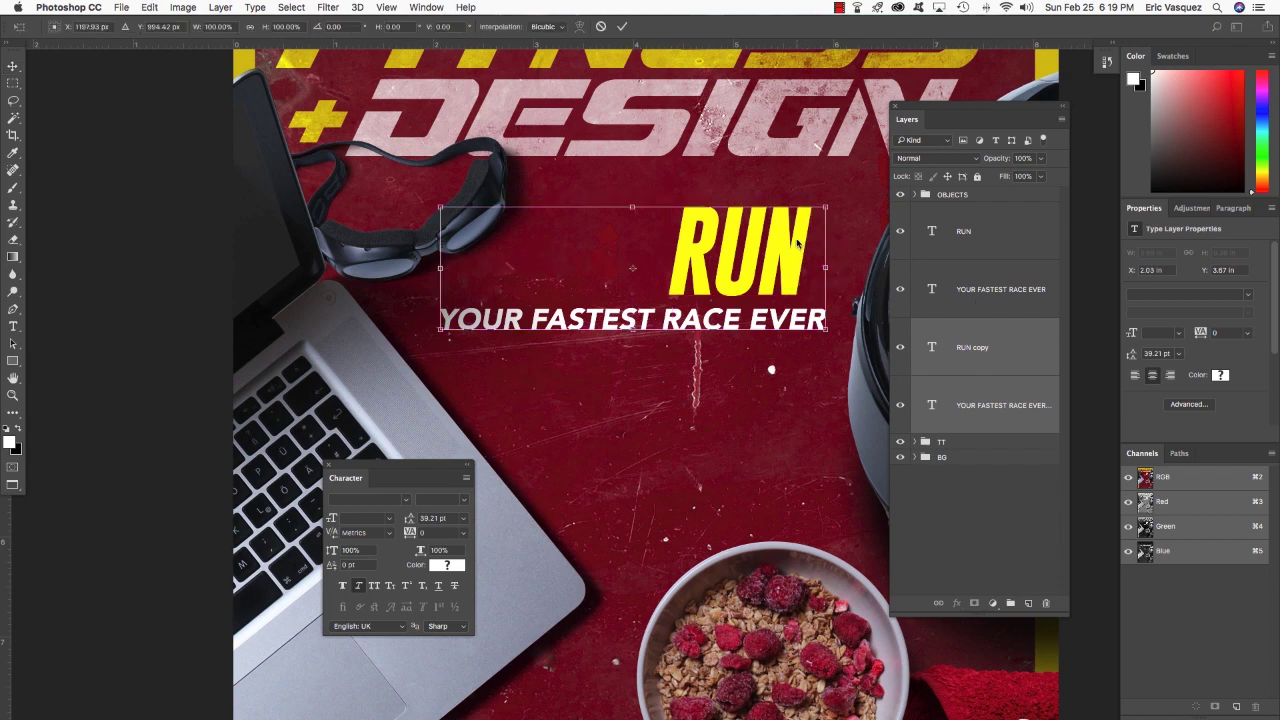
{"action": "left_click_drag", "start_coordinate": [797, 242], "coordinate": [790, 426]}
{"action": "key", "text": "Return"}
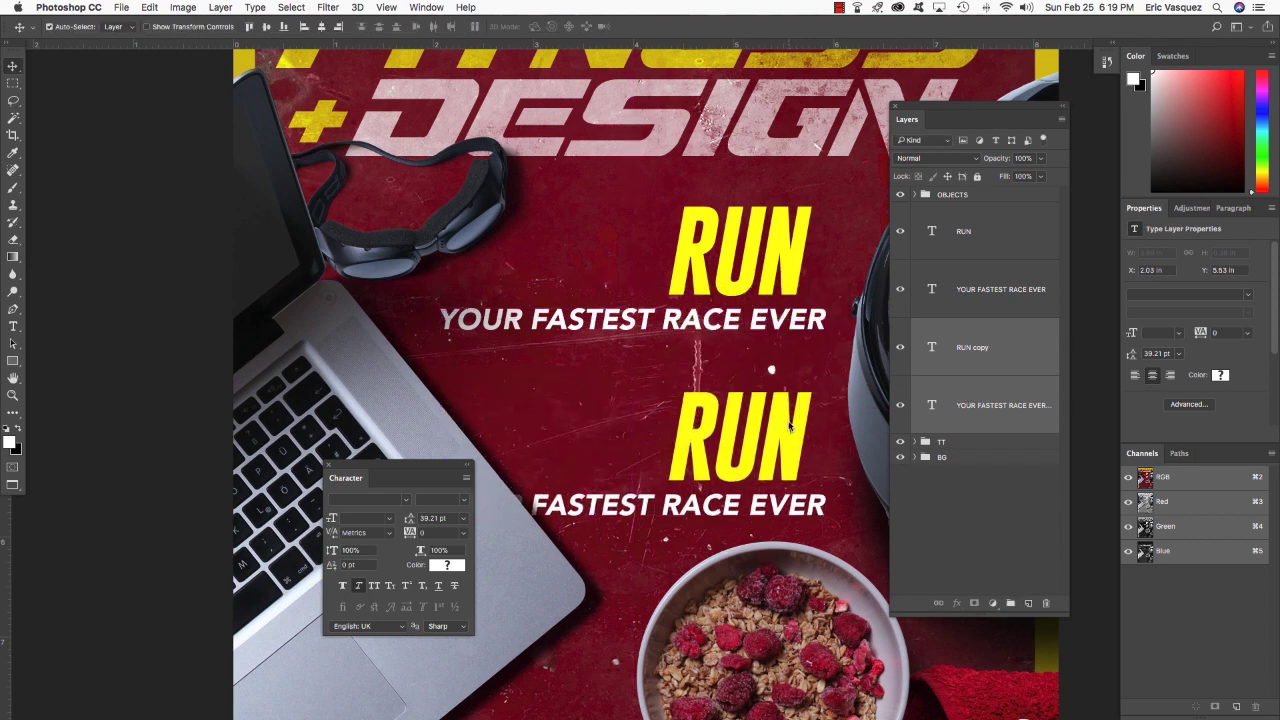
{"action": "scroll", "coordinate": [760, 425], "scroll_direction": "right", "scroll_amount": 2}
Retype the lower RUN copy as HYDRATE and set it to 46 pt
{"action": "double_click", "coordinate": [725, 430]}
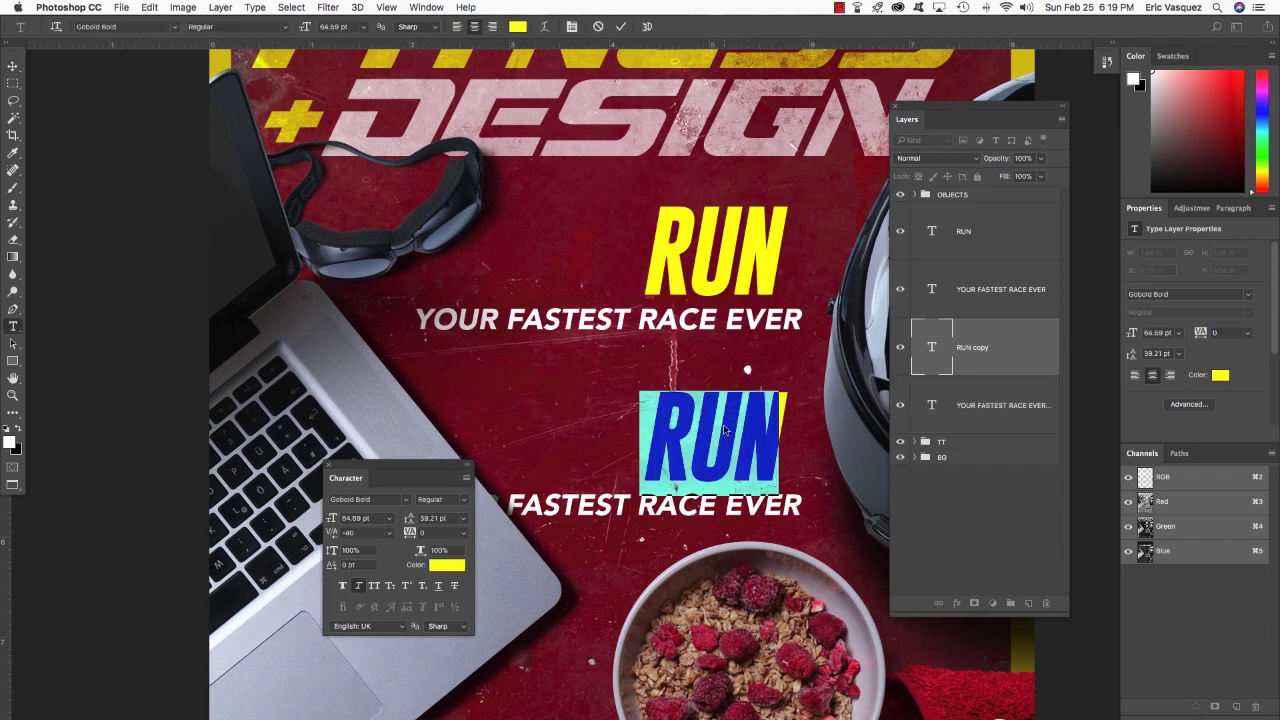
{"action": "scroll", "coordinate": [745, 428], "scroll_direction": "left", "scroll_amount": 2}
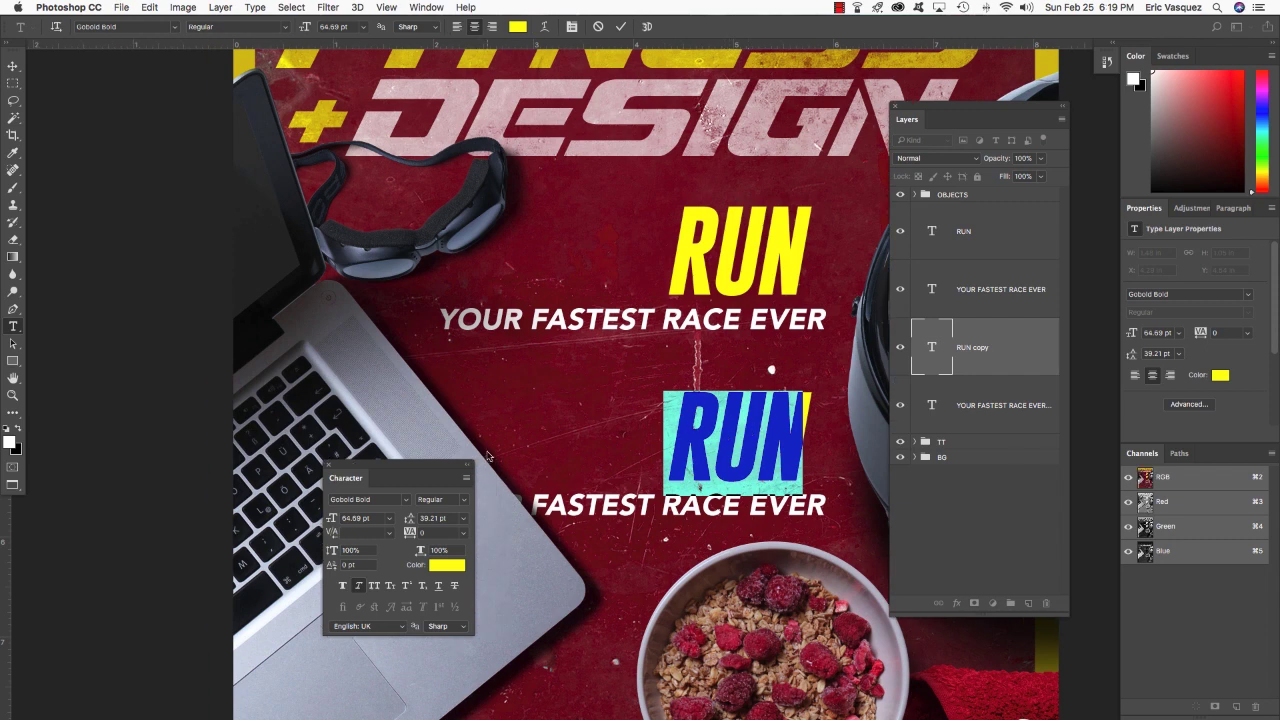
{"action": "type", "text": "HYDRAT"}
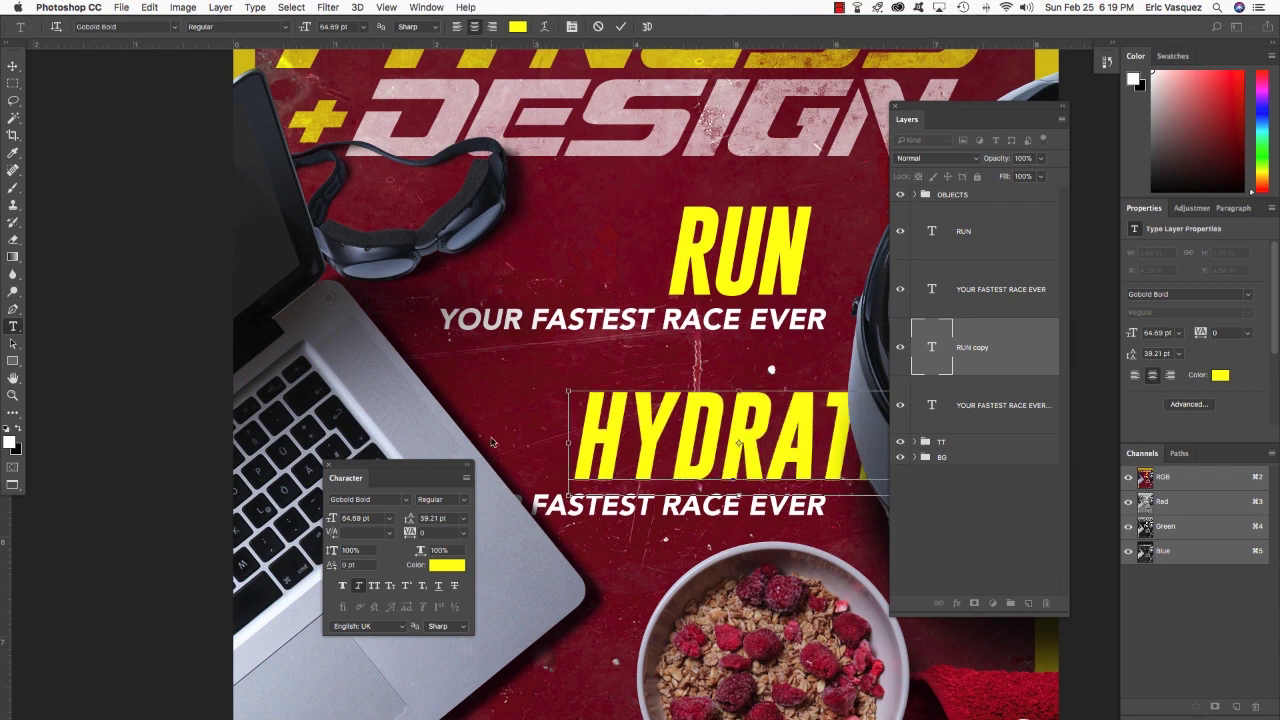
{"action": "key", "text": "super+a"}
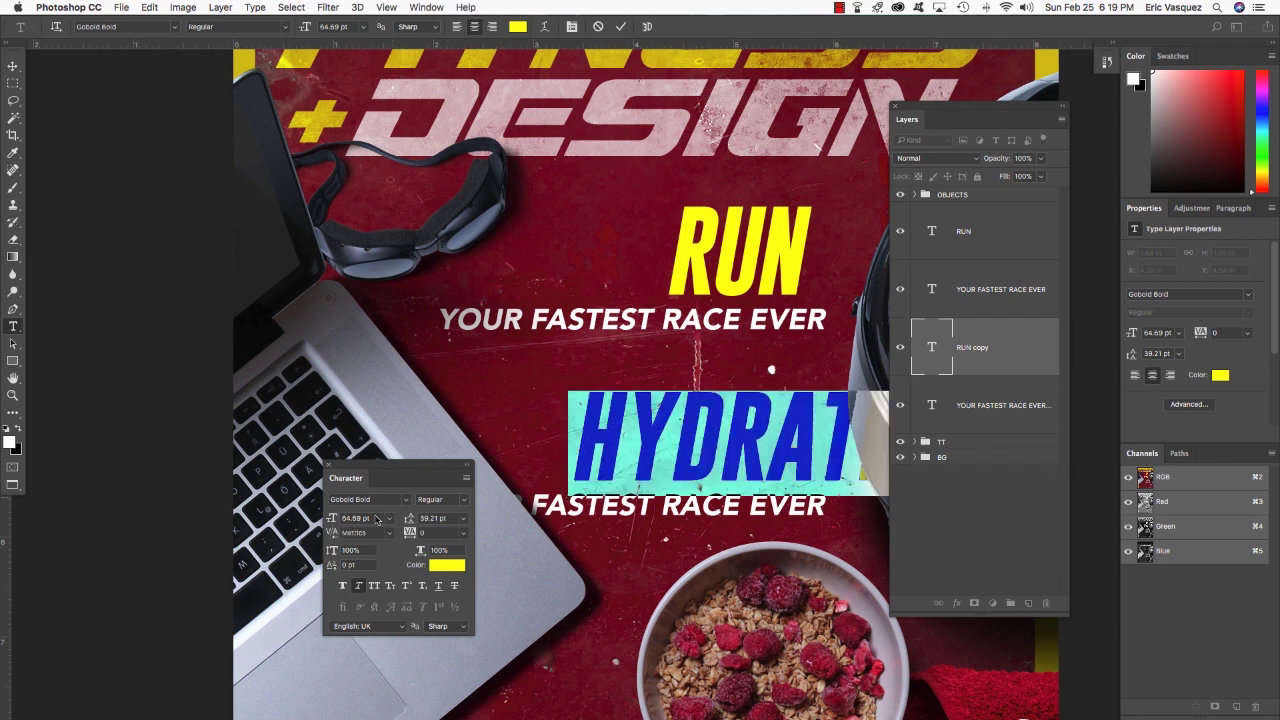
{"action": "left_click", "coordinate": [337, 519]}
{"action": "type", "text": "46"}
{"action": "key", "text": "Return"}
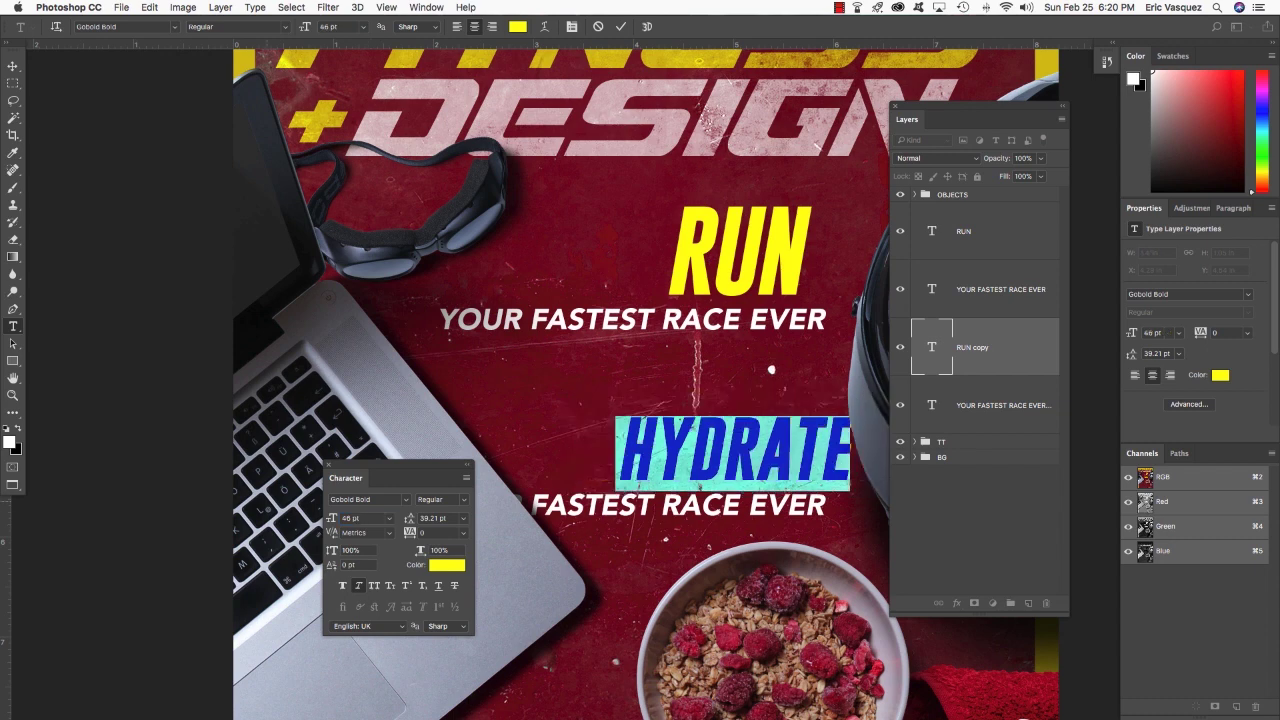
Tighten HYDRATE's kerning after the final E and between Y and D to -20
{"action": "left_click", "coordinate": [795, 468]}
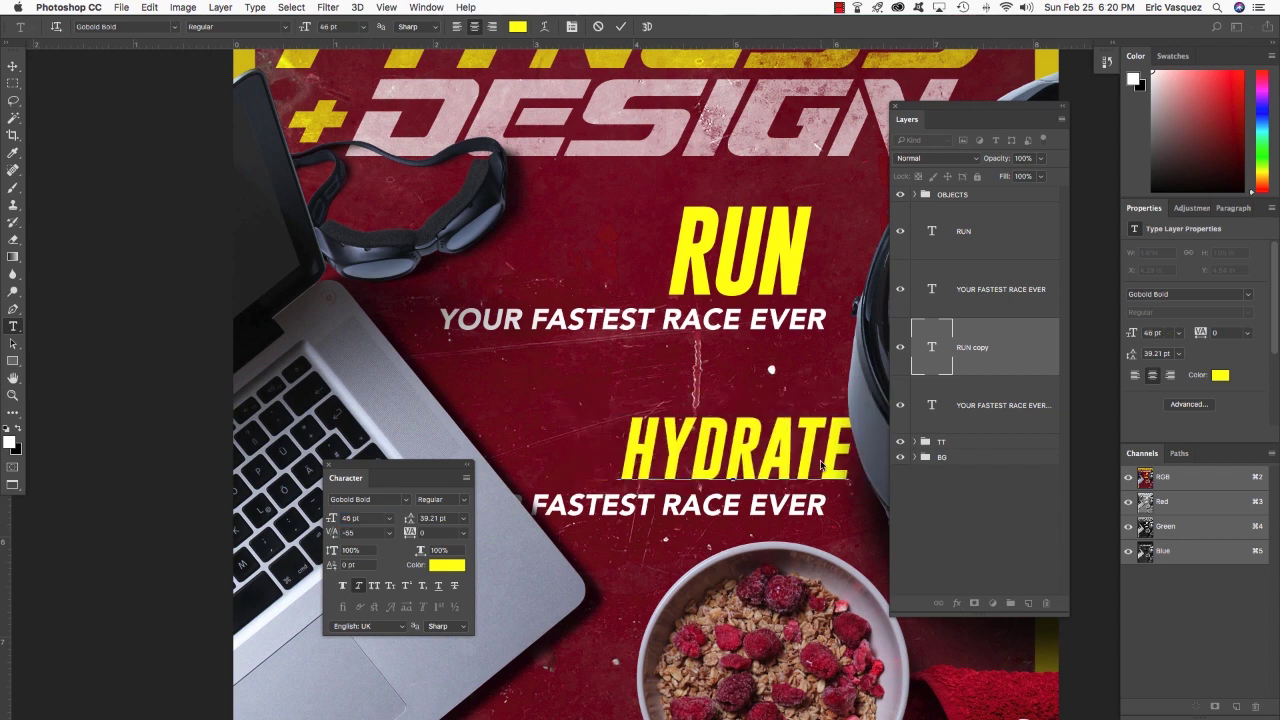
{"action": "left_click", "coordinate": [821, 463]}
{"action": "key", "text": "alt+Left"}
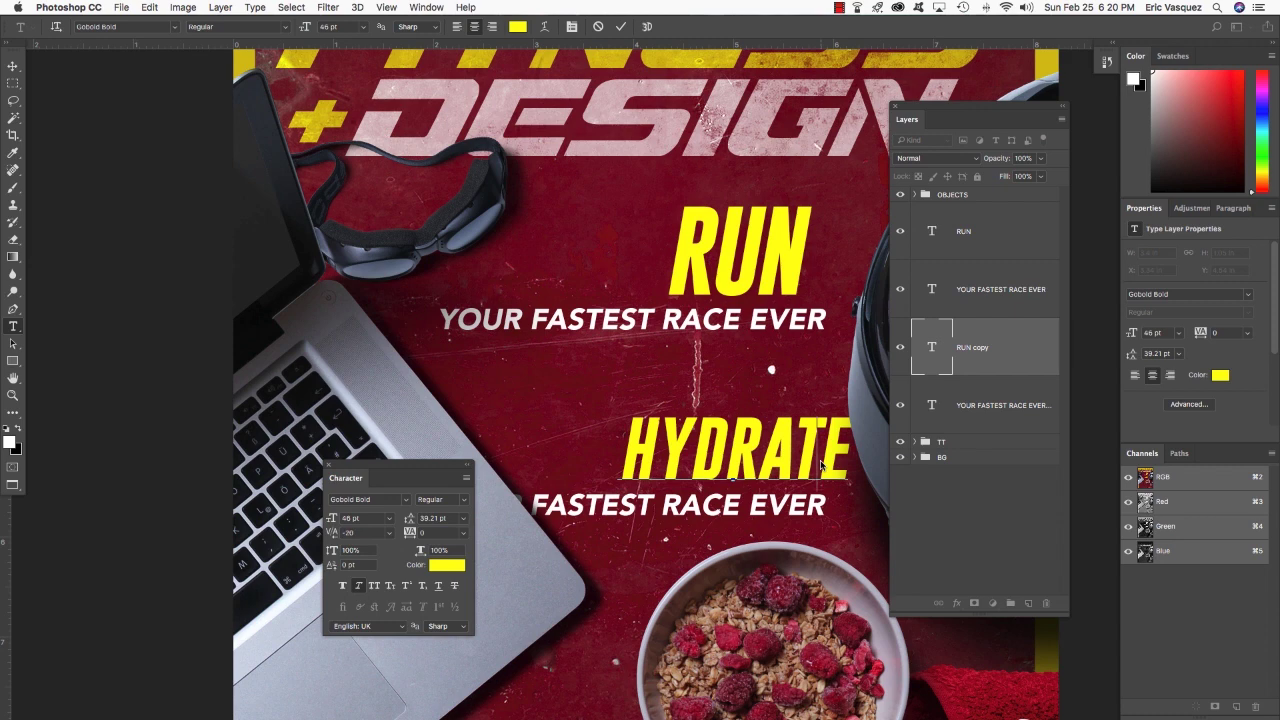
{"action": "key", "text": "alt+Left"}
{"action": "key", "text": "alt+Left"}
{"action": "key", "text": "alt+Left"}
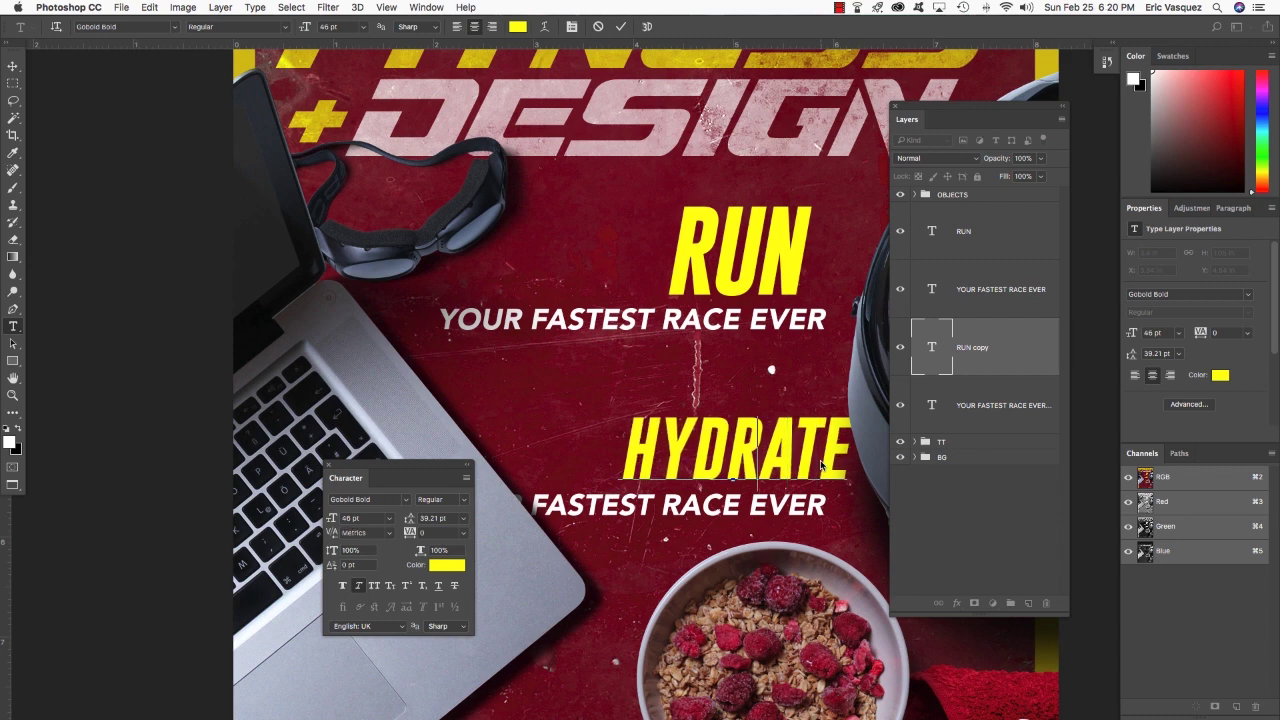
{"action": "key", "text": "Left"}
{"action": "key", "text": "Left"}
{"action": "key", "text": "Left"}
{"action": "key", "text": "Left"}
{"action": "key", "text": "alt+Left"}
{"action": "key", "text": "alt+Left"}
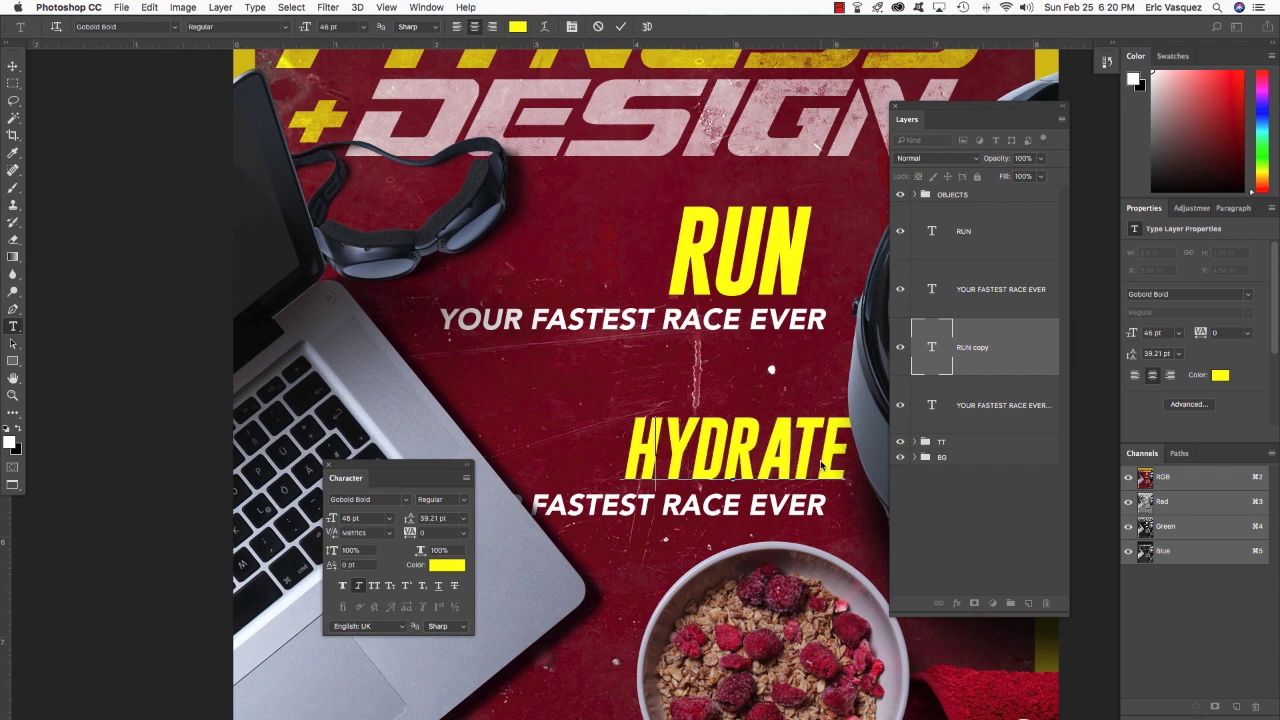
{"action": "key", "text": "alt+Right"}
{"action": "scroll", "coordinate": [820, 463], "scroll_direction": "up", "scroll_amount": 1}
Commit the HYDRATE edit and shift the headline slightly left
{"action": "scroll", "coordinate": [820, 463], "scroll_direction": "up", "scroll_amount": 5}
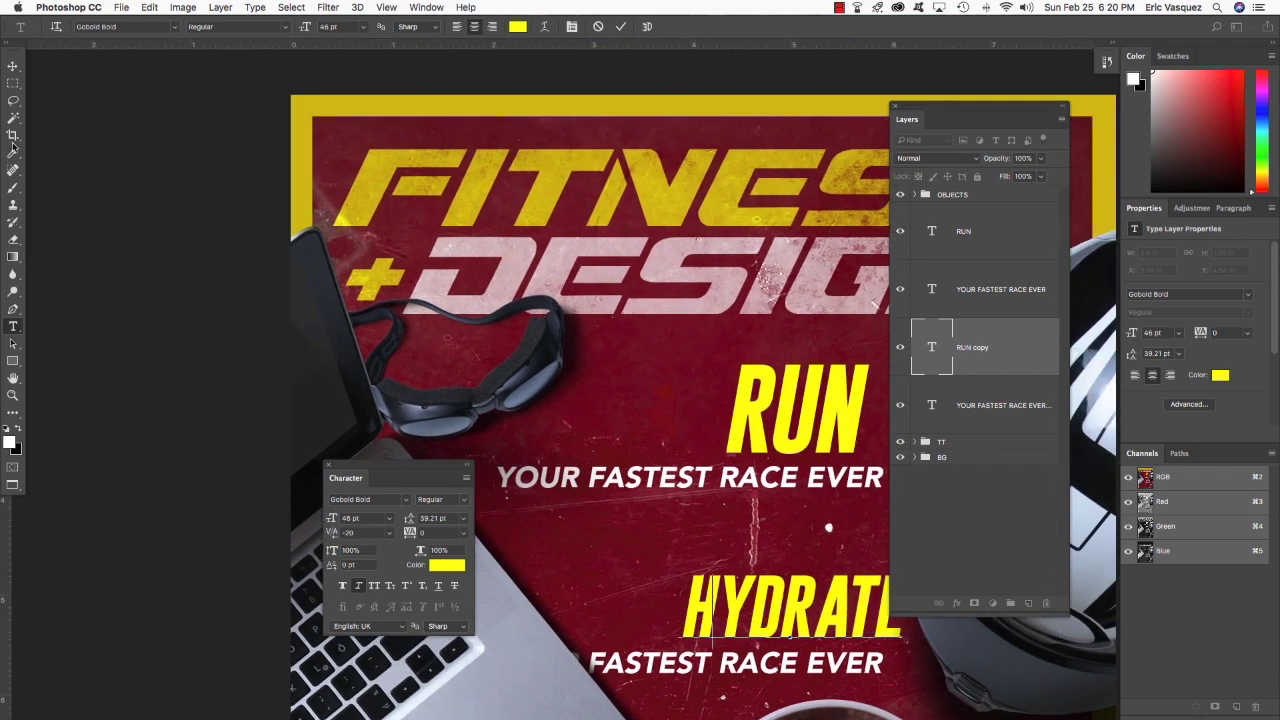
{"action": "left_click", "coordinate": [13, 66]}
{"action": "scroll", "coordinate": [614, 421], "scroll_direction": "down", "scroll_amount": 2}
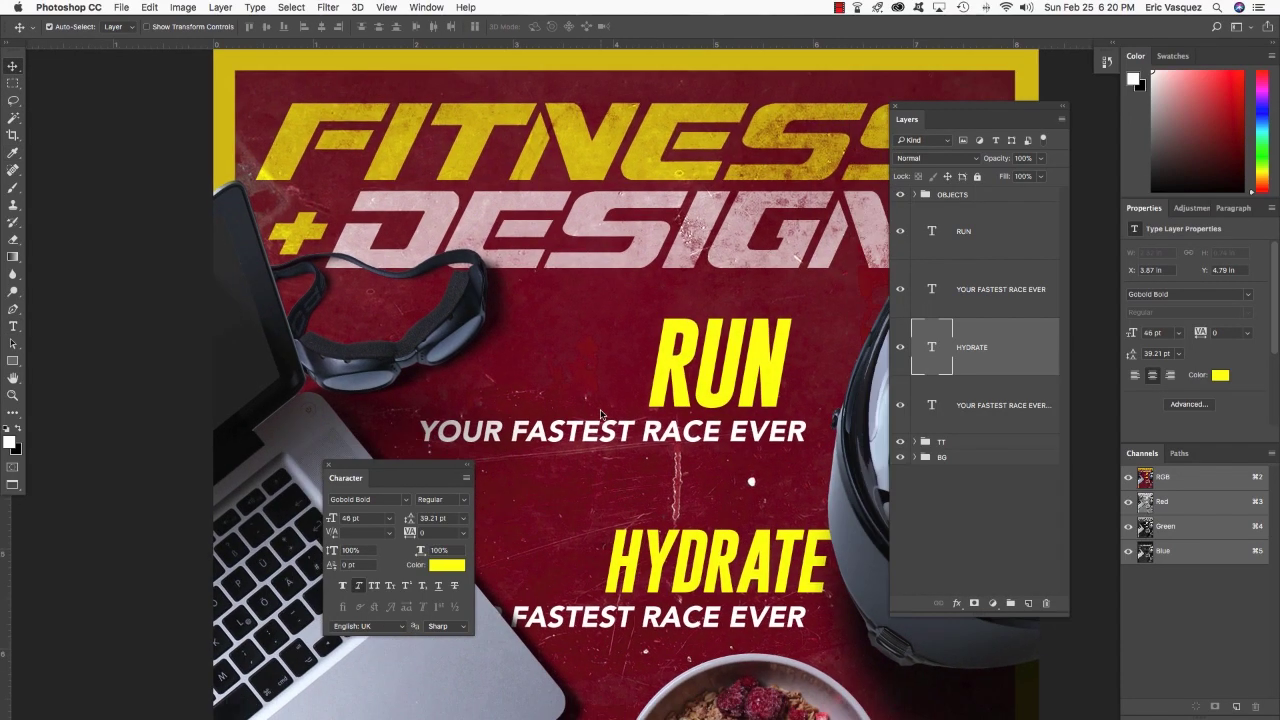
{"action": "key", "text": "shift+Left"}
{"action": "key", "text": "shift+Left"}
{"action": "key", "text": "shift+Left"}
{"action": "key", "text": "shift+Left"}
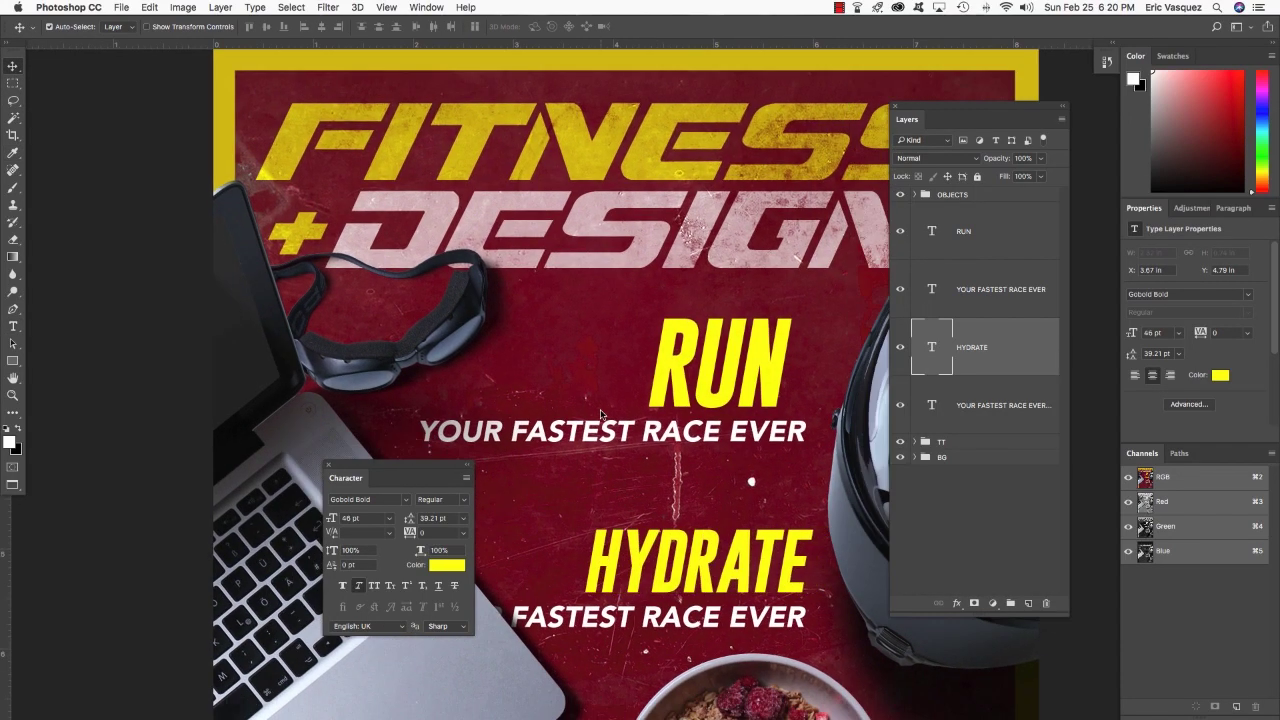
{"action": "scroll", "coordinate": [601, 414], "scroll_direction": "up", "scroll_amount": 1}
Retype the lower tagline copy as YOUR LIFE
{"action": "key", "text": "t"}
{"action": "left_click", "coordinate": [688, 644]}
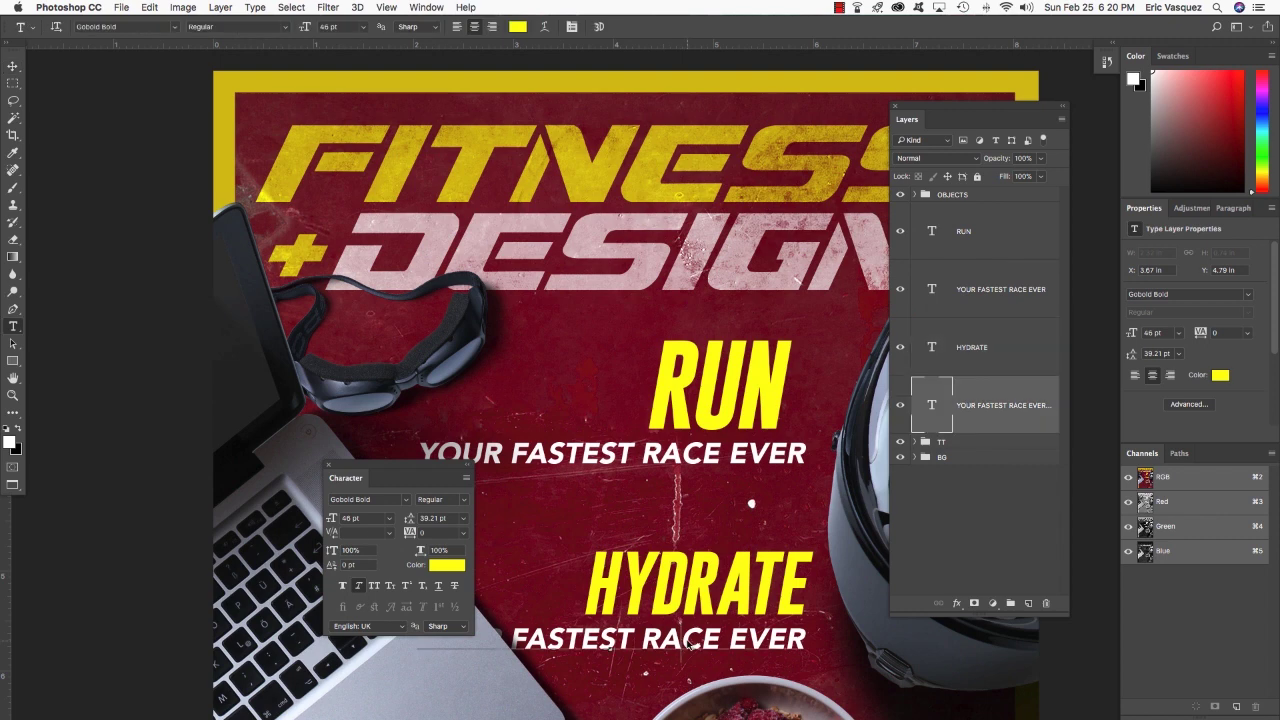
{"action": "key", "text": "super+a"}
{"action": "scroll", "coordinate": [688, 643], "scroll_direction": "left", "scroll_amount": 5}
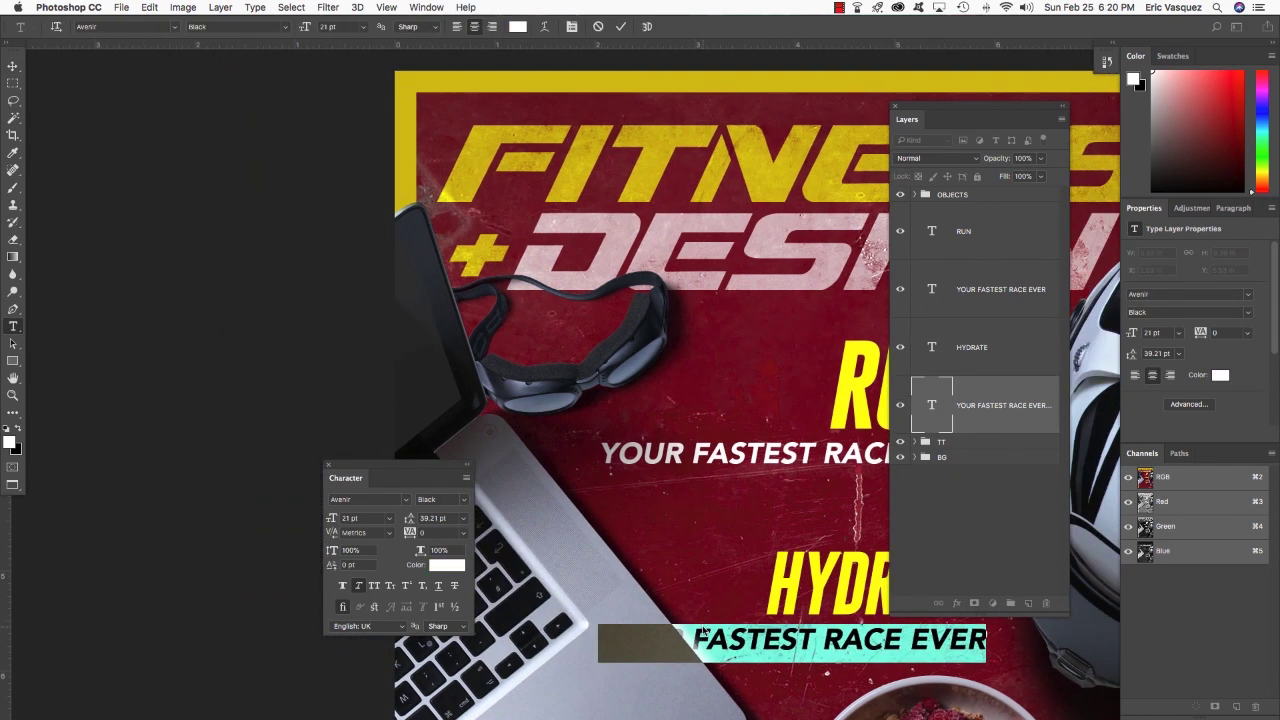
{"action": "type", "text": "YOUR LIFE"}
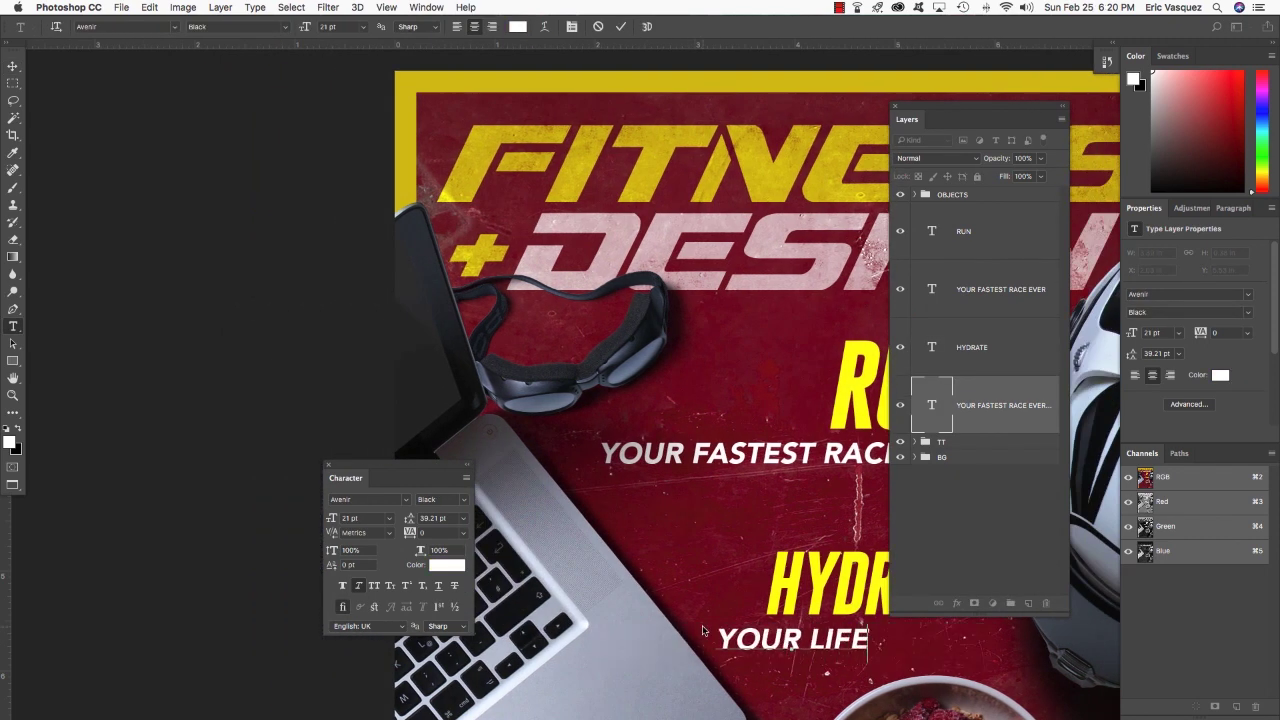
{"action": "left_click", "coordinate": [14, 66]}
{"action": "scroll", "coordinate": [520, 300], "scroll_direction": "left", "scroll_amount": 5}
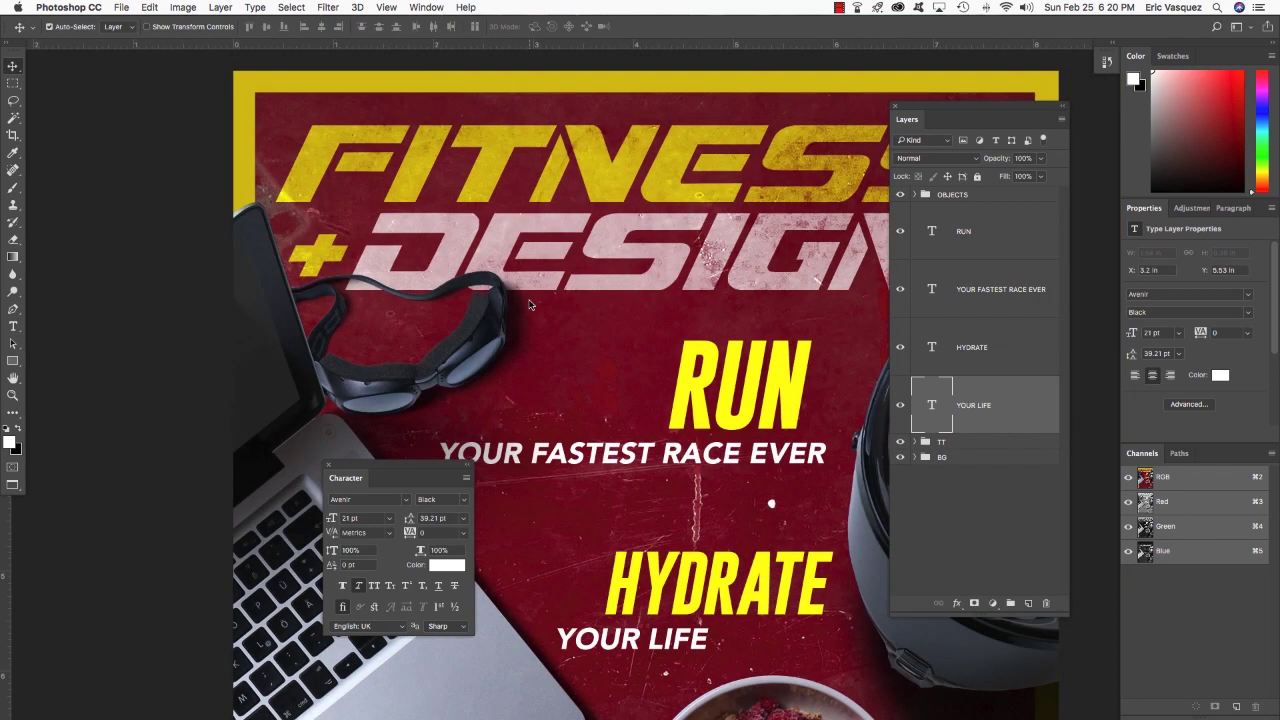
Nudge YOUR LIFE up beneath HYDRATE and select both layers together
{"action": "key", "text": "super+0"}
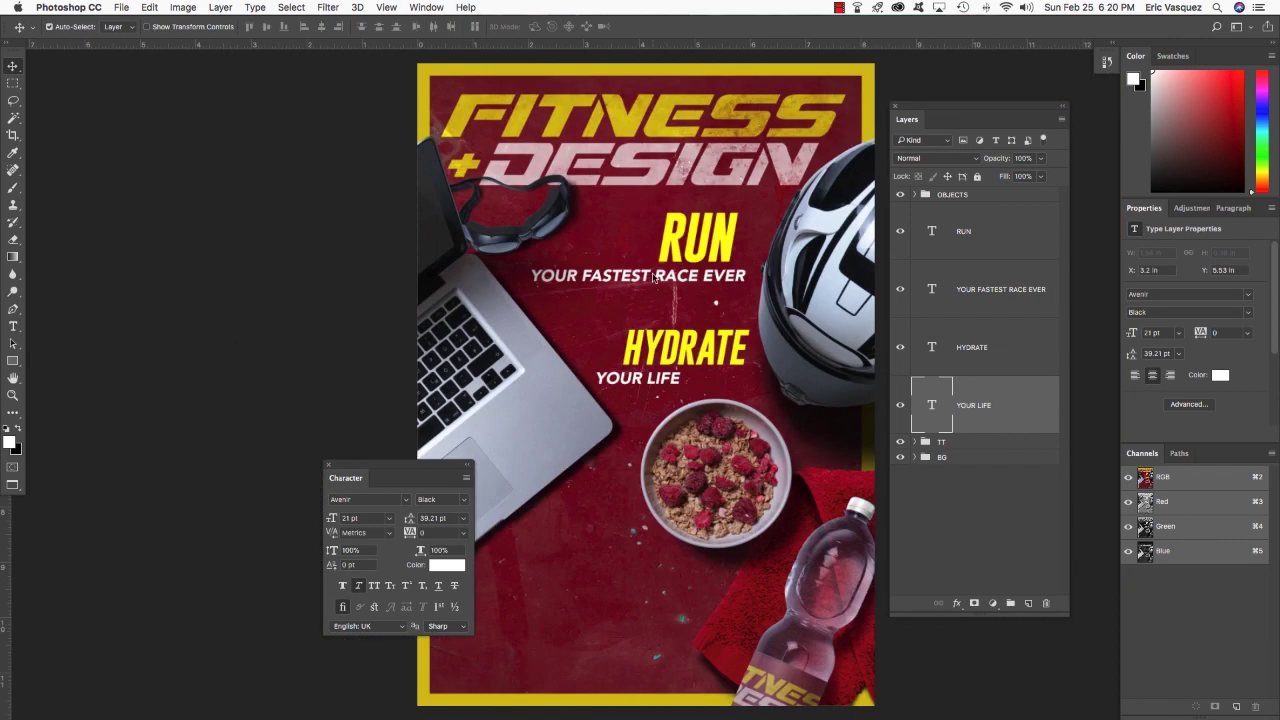
{"action": "key", "text": "Up"}
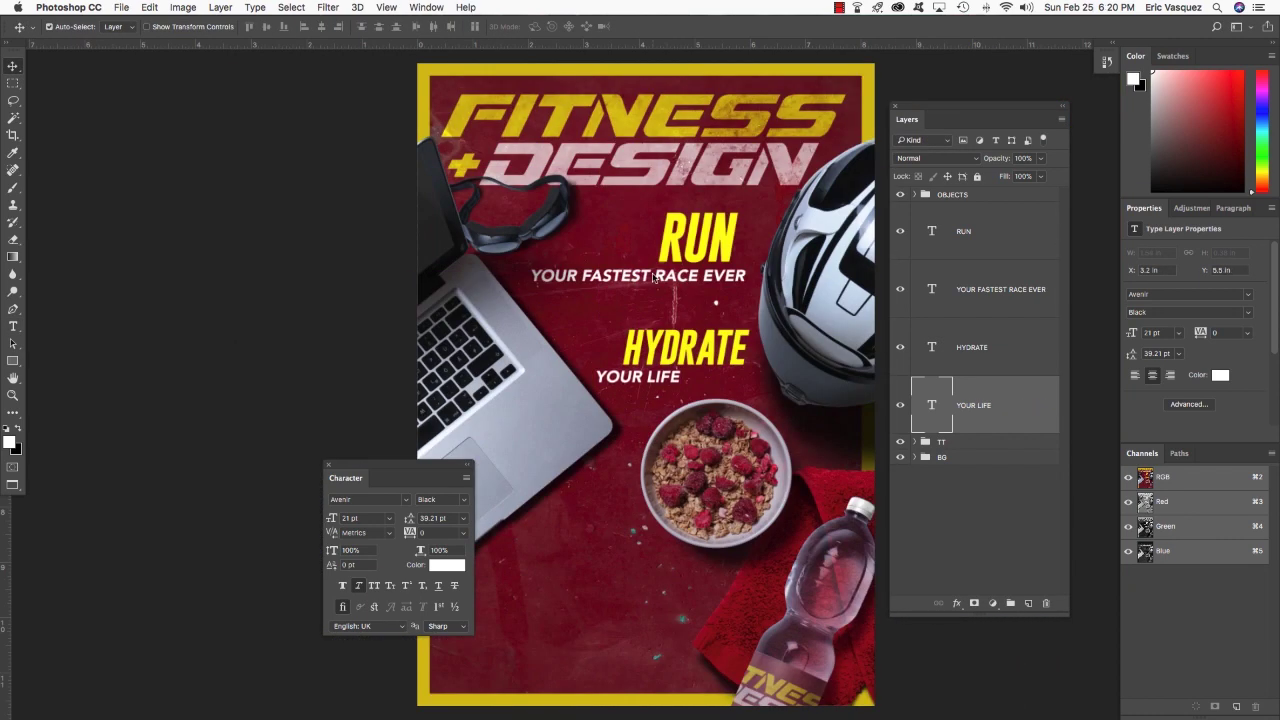
{"action": "key", "text": "Up"}
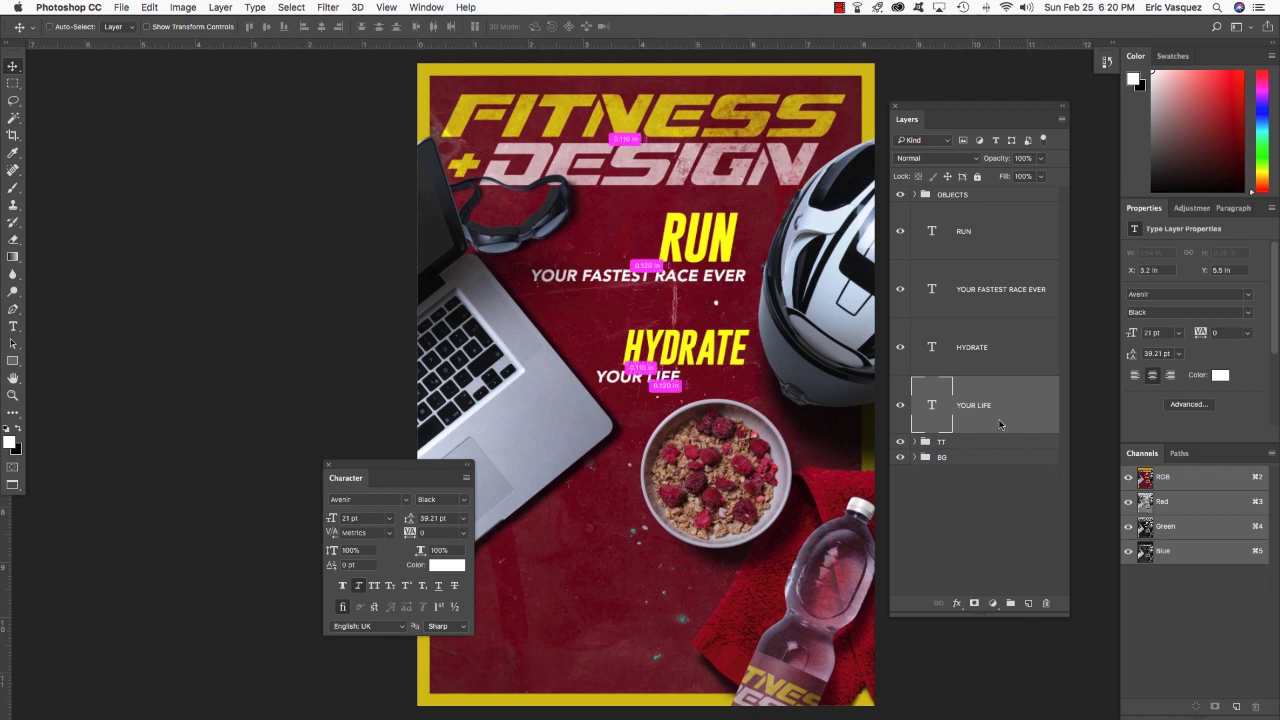
{"action": "left_click", "coordinate": [1014, 338], "text": "shift"}
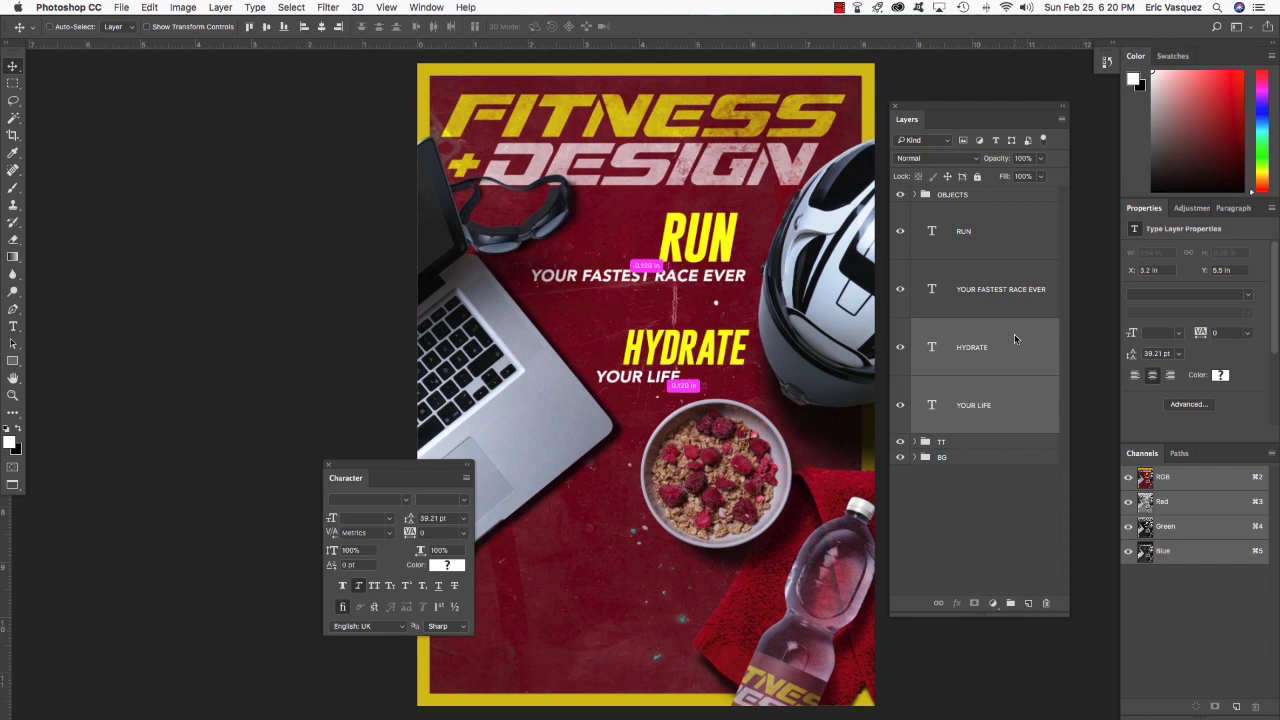
Duplicate the HYDRATE / YOUR LIFE pair and move the copies to the lower left
{"action": "key", "text": "super+j"}
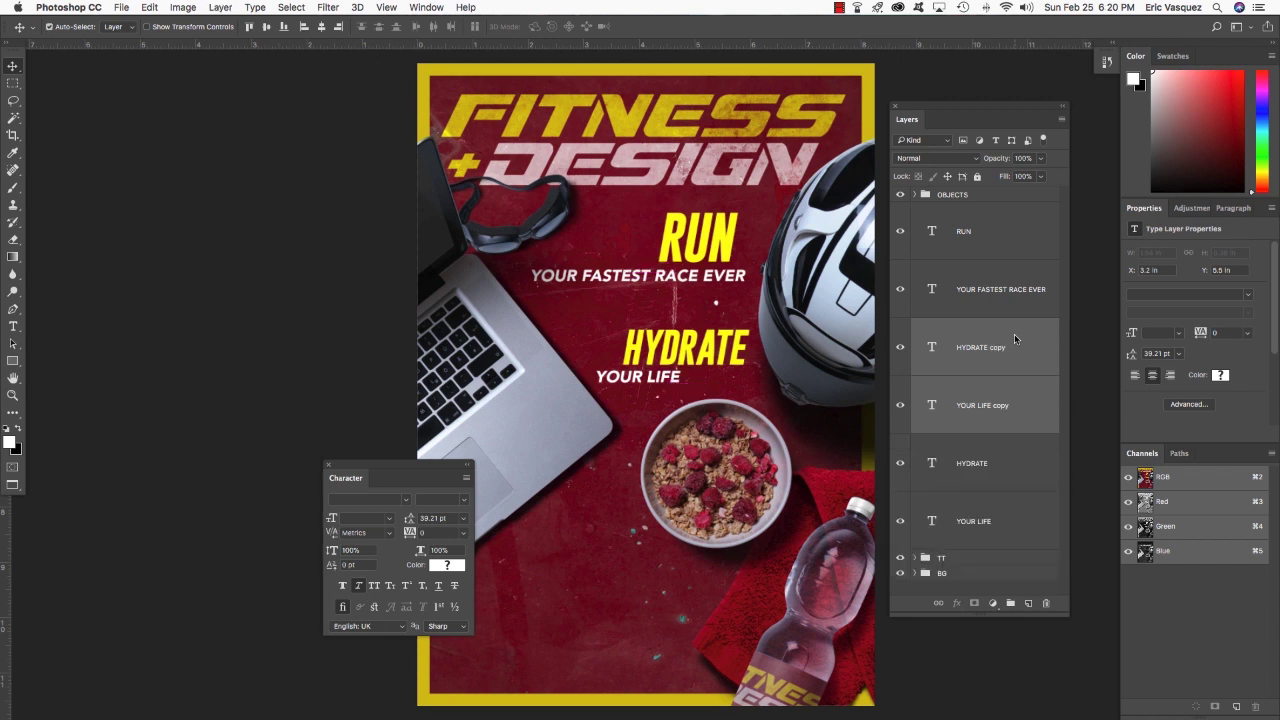
{"action": "key", "text": "super+bracketleft"}
{"action": "key", "text": "super+bracketleft"}
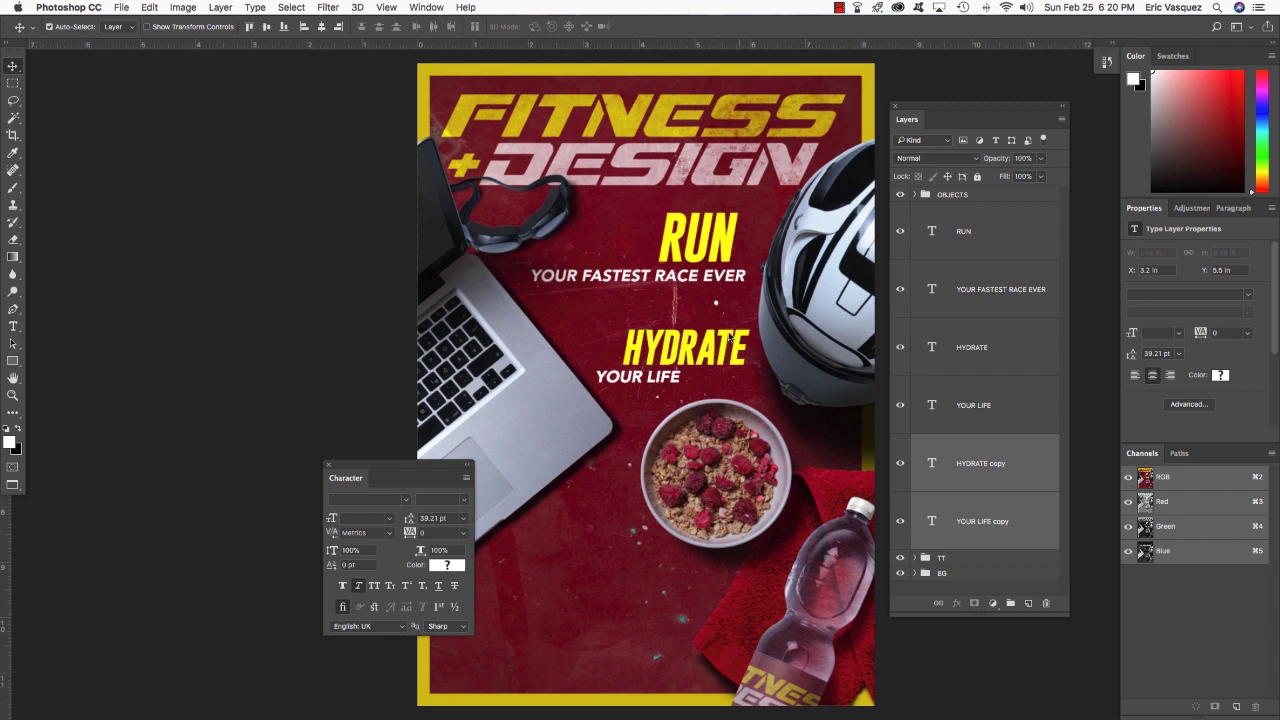
{"action": "key", "text": "super+t"}
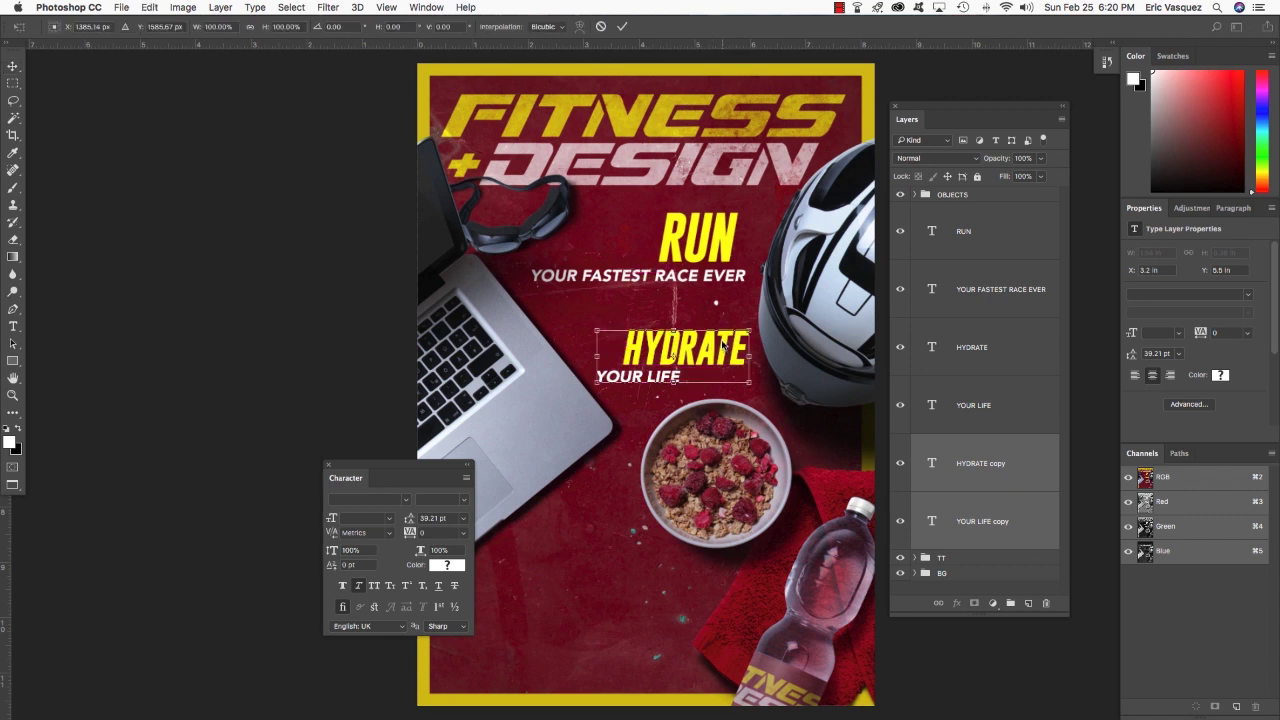
{"action": "left_click_drag", "start_coordinate": [722, 344], "coordinate": [633, 578]}
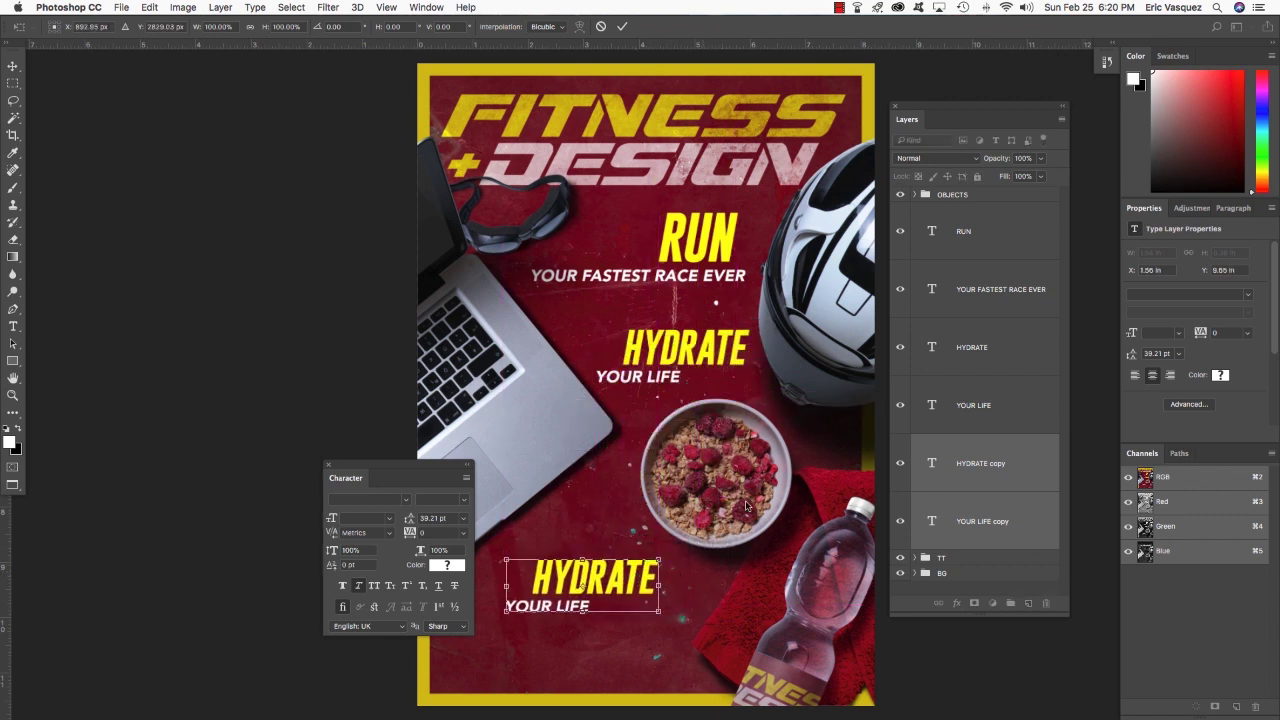
{"action": "key", "text": "Return"}
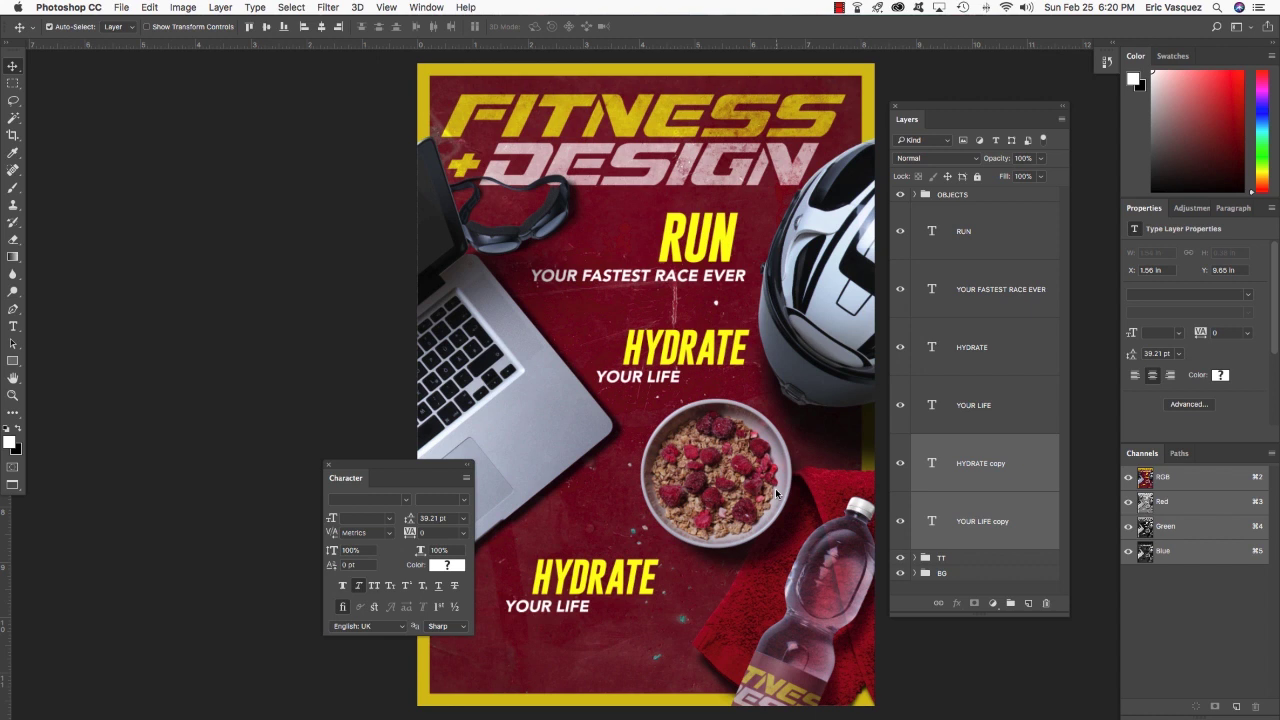
Retype the copied HYDRATE as DESIGN with letter pairs kerned tighter
{"action": "scroll", "coordinate": [700, 500], "scroll_direction": "right", "scroll_amount": 3}
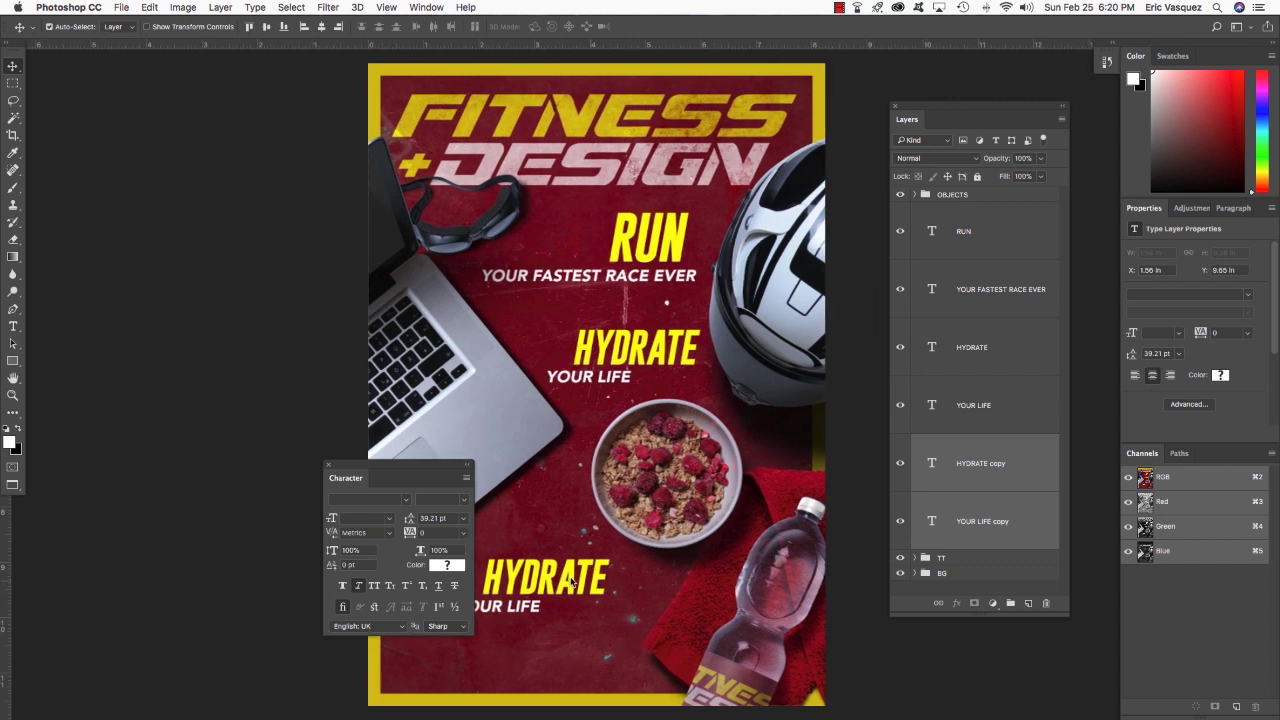
{"action": "key", "text": "t"}
{"action": "scroll", "coordinate": [580, 580], "scroll_direction": "left", "scroll_amount": 3}
{"action": "double_click", "coordinate": [574, 578]}
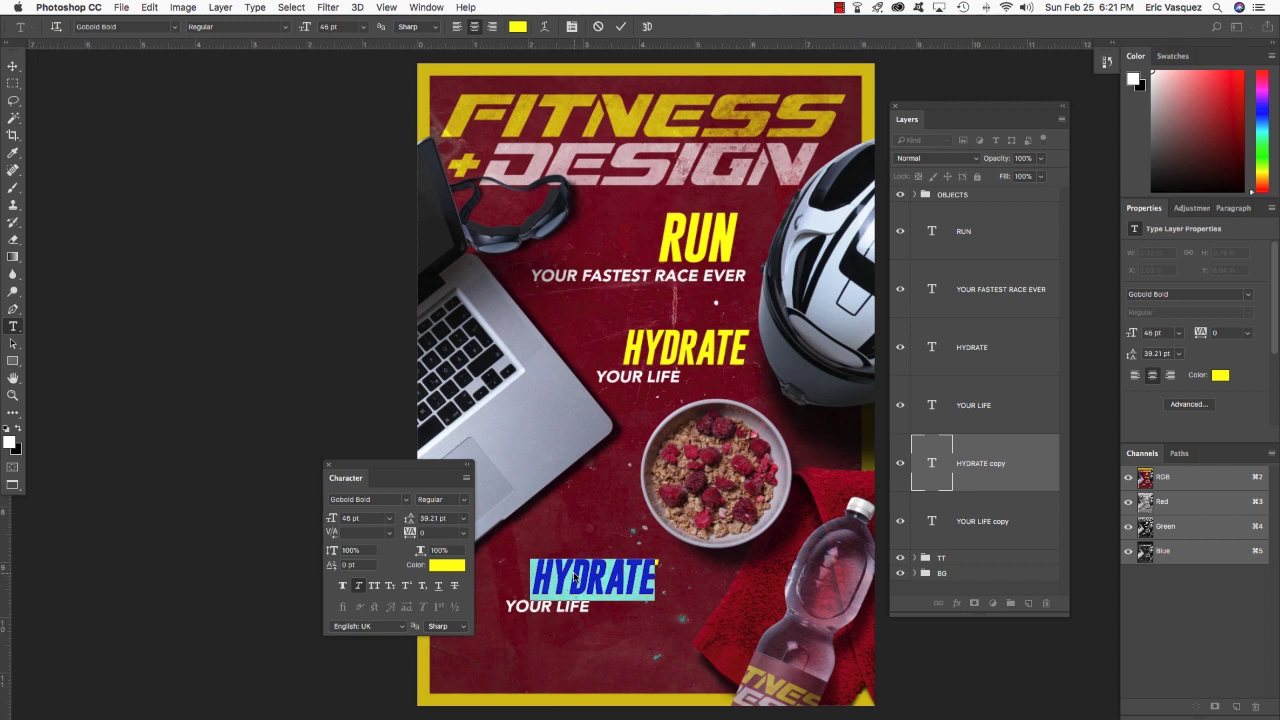
{"action": "type", "text": "DESIGN"}
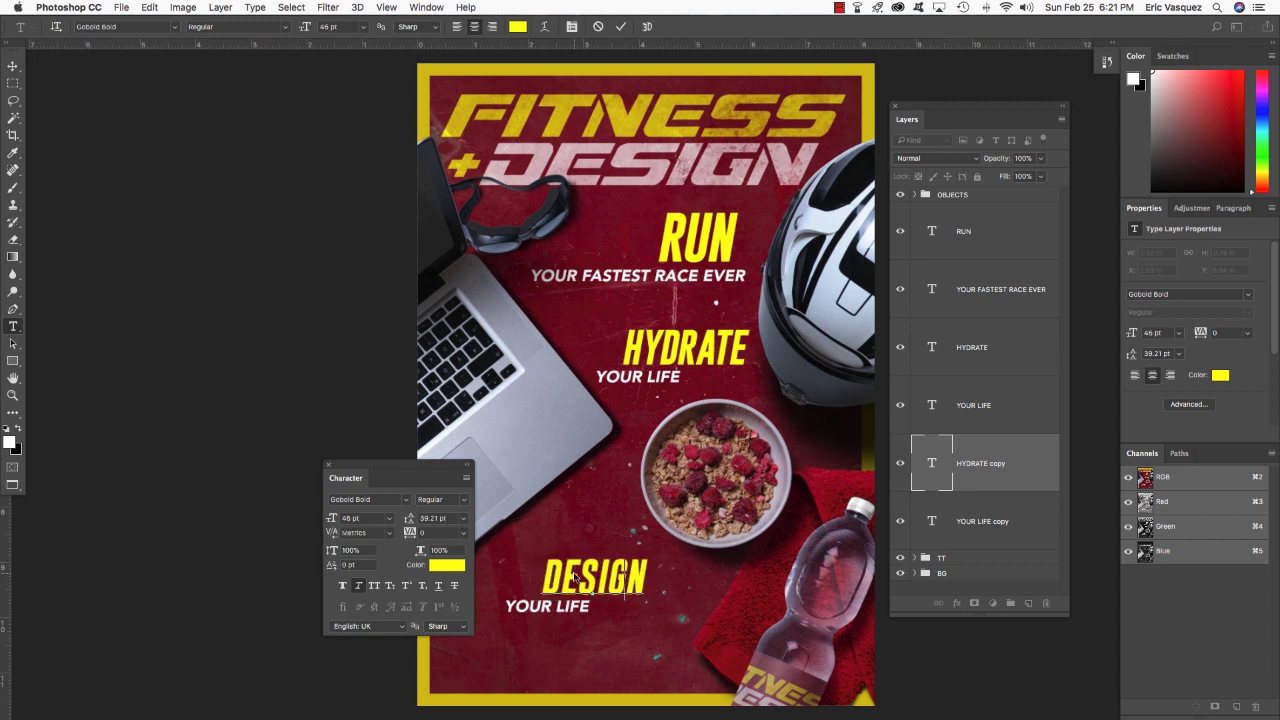
{"action": "key", "text": "alt+Left"}
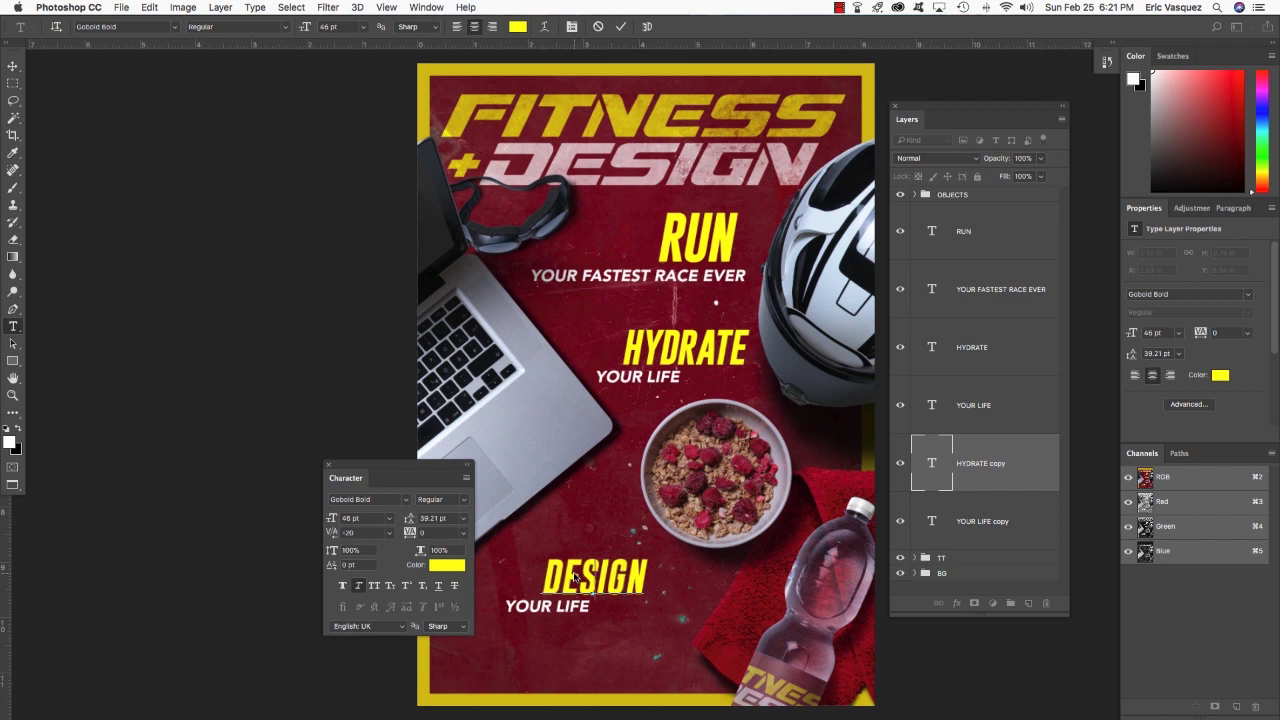
{"action": "key", "text": "Left"}
{"action": "key", "text": "Left"}
{"action": "key", "text": "Right"}
{"action": "key", "text": "Right"}
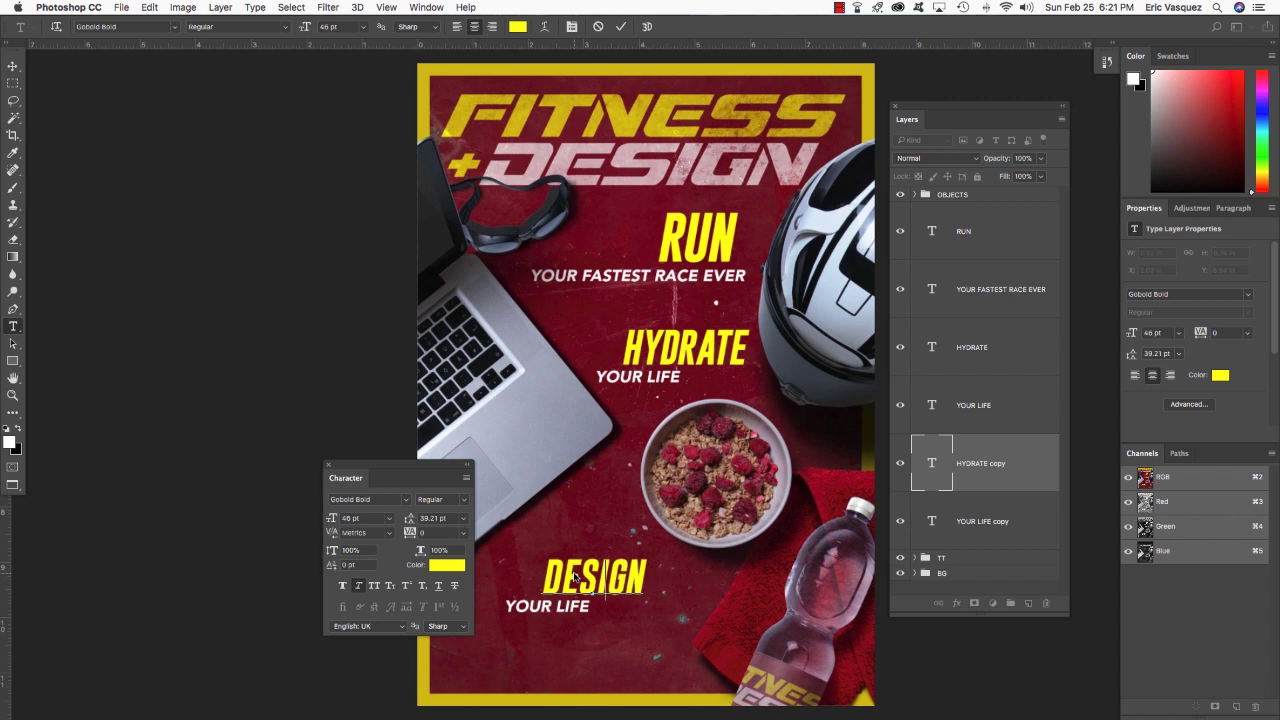
{"action": "key", "text": "alt+Left"}
{"action": "key", "text": "Left"}
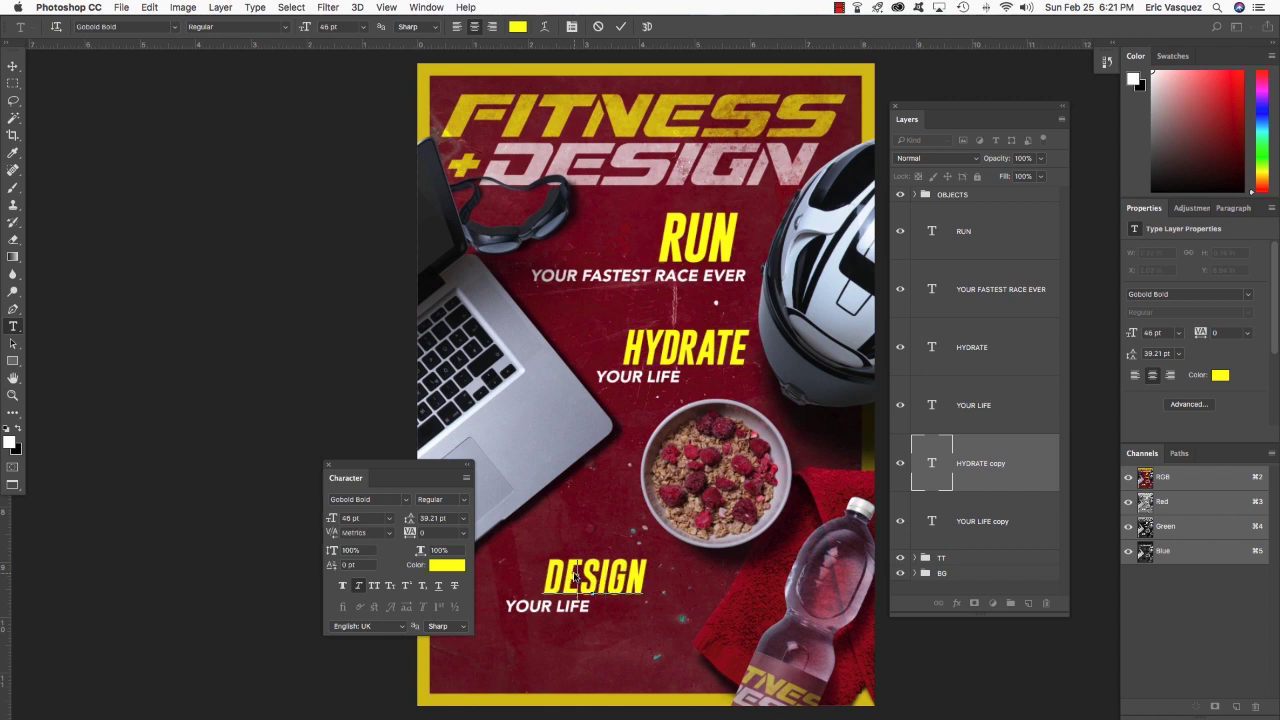
{"action": "key", "text": "alt+Left"}
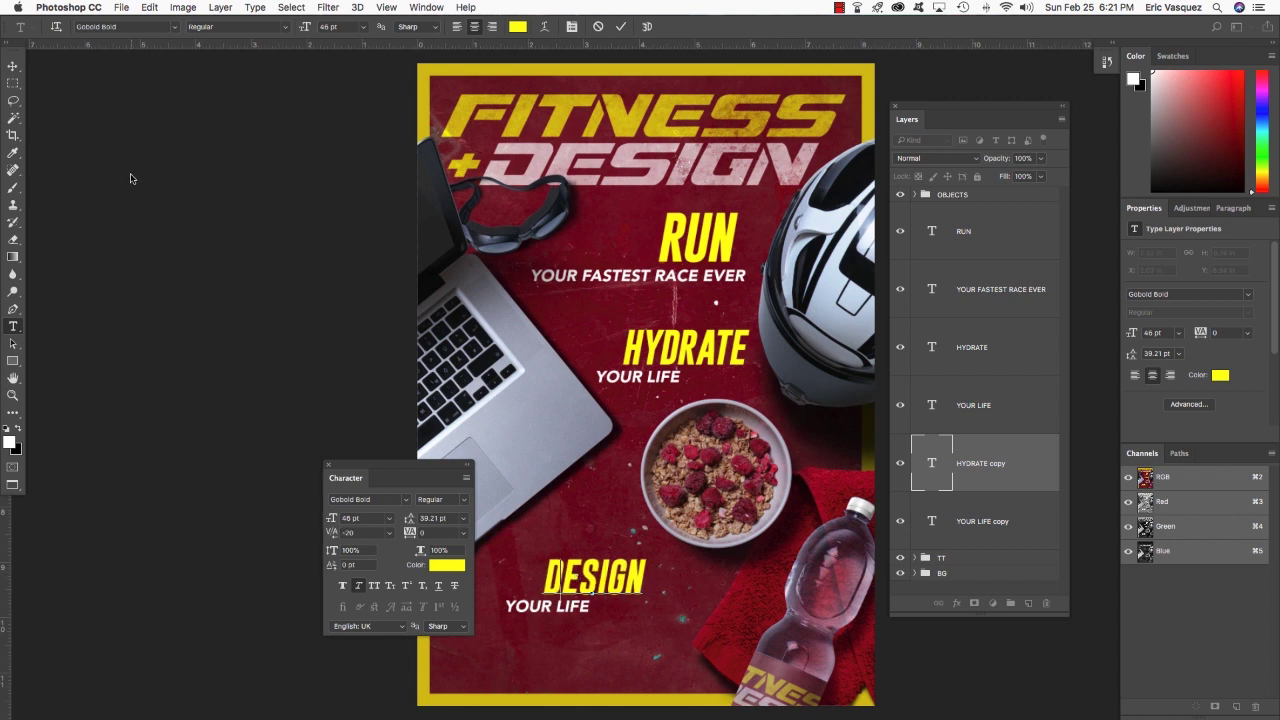
{"action": "left_click", "coordinate": [13, 66]}
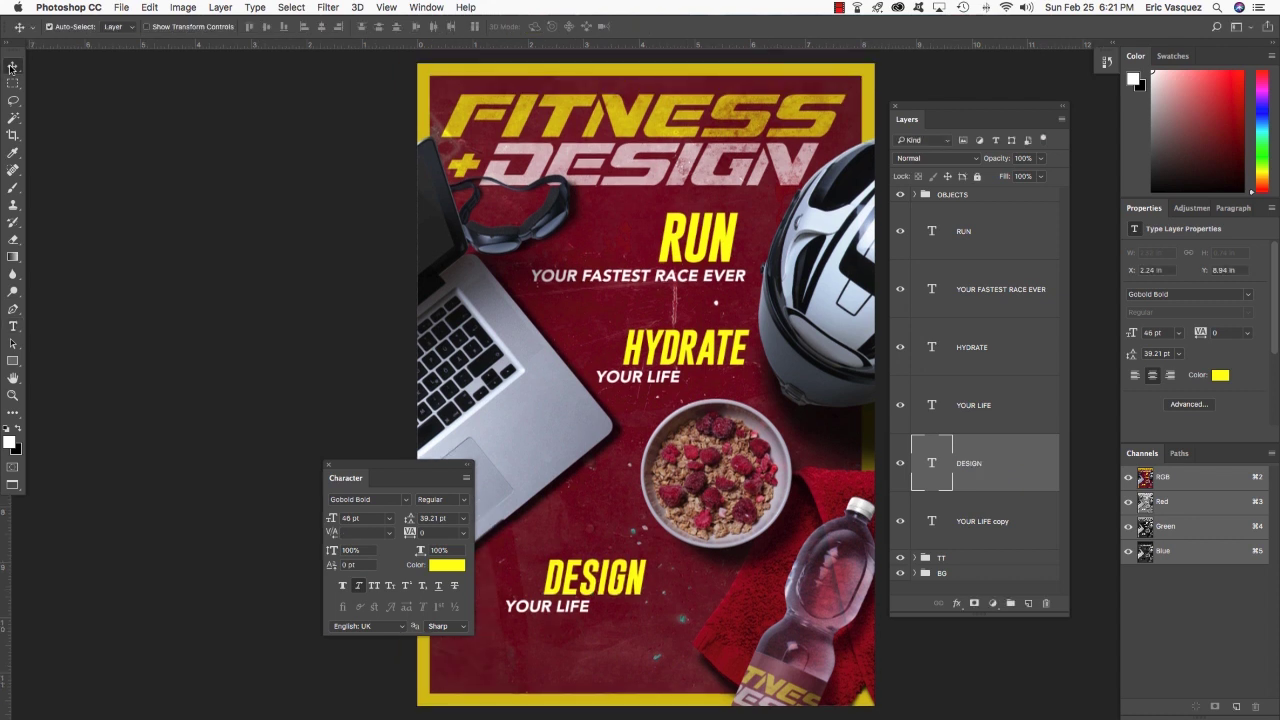
Retype the copied subtitle as 'YOU LIFE YOU WANT' and nudge it right
{"action": "double_click", "coordinate": [527, 609]}
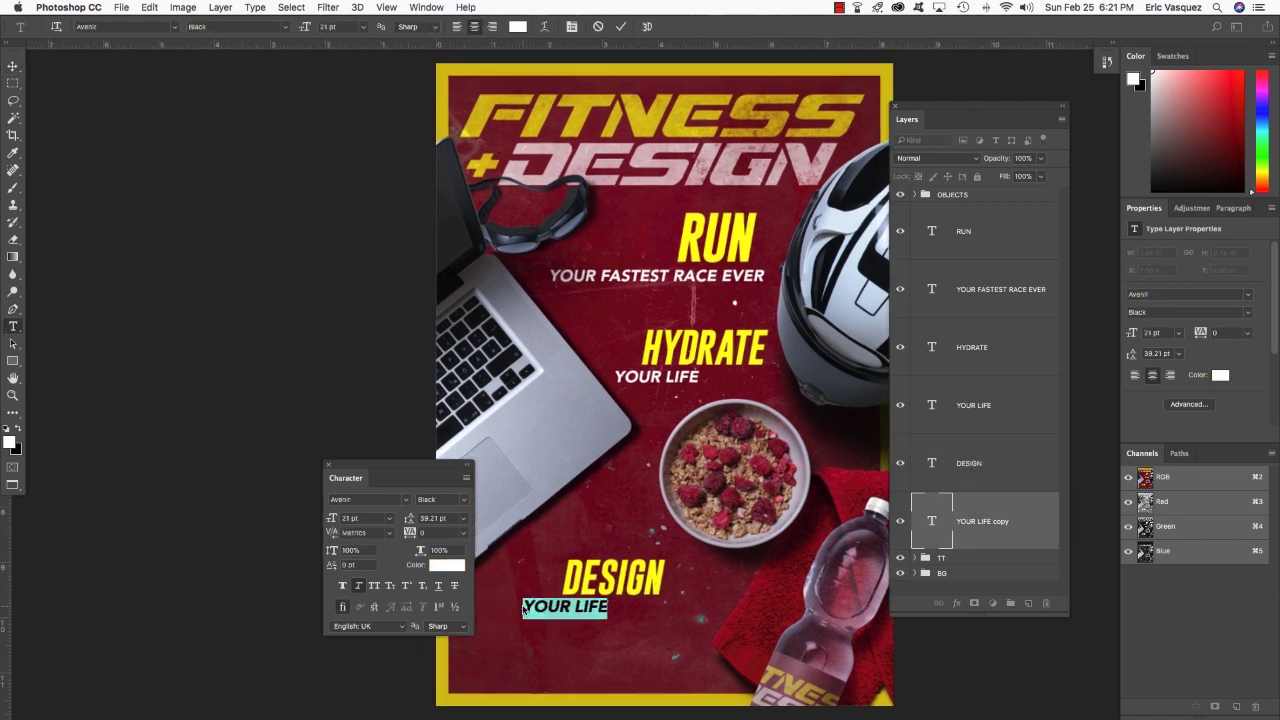
{"action": "type", "text": "YOU"}
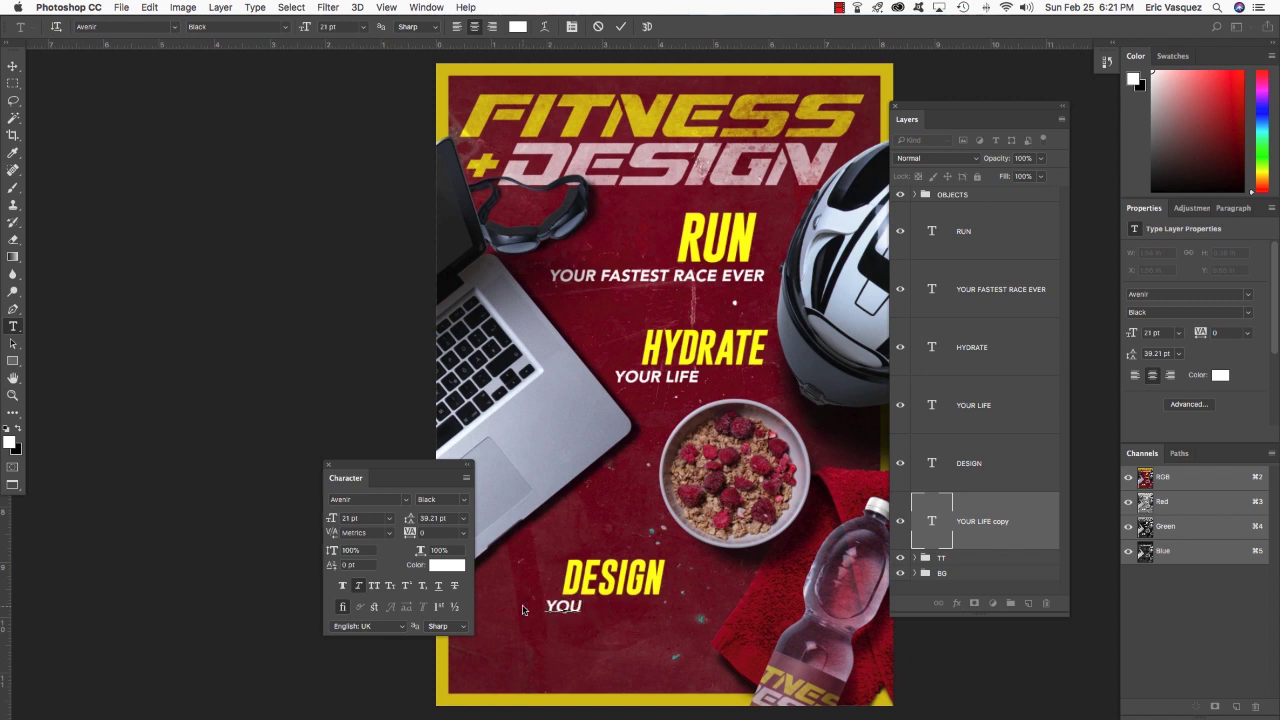
{"action": "type", "text": " LIFE YOU WANT"}
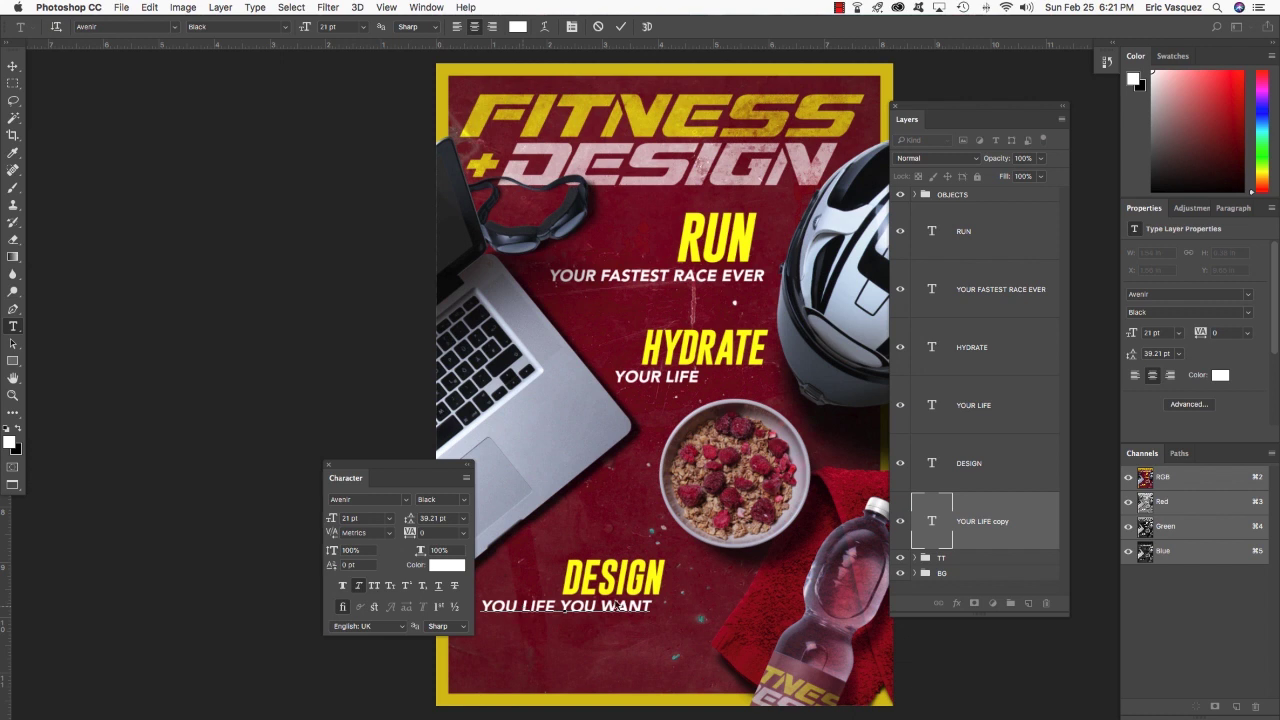
{"action": "left_click", "coordinate": [12, 66]}
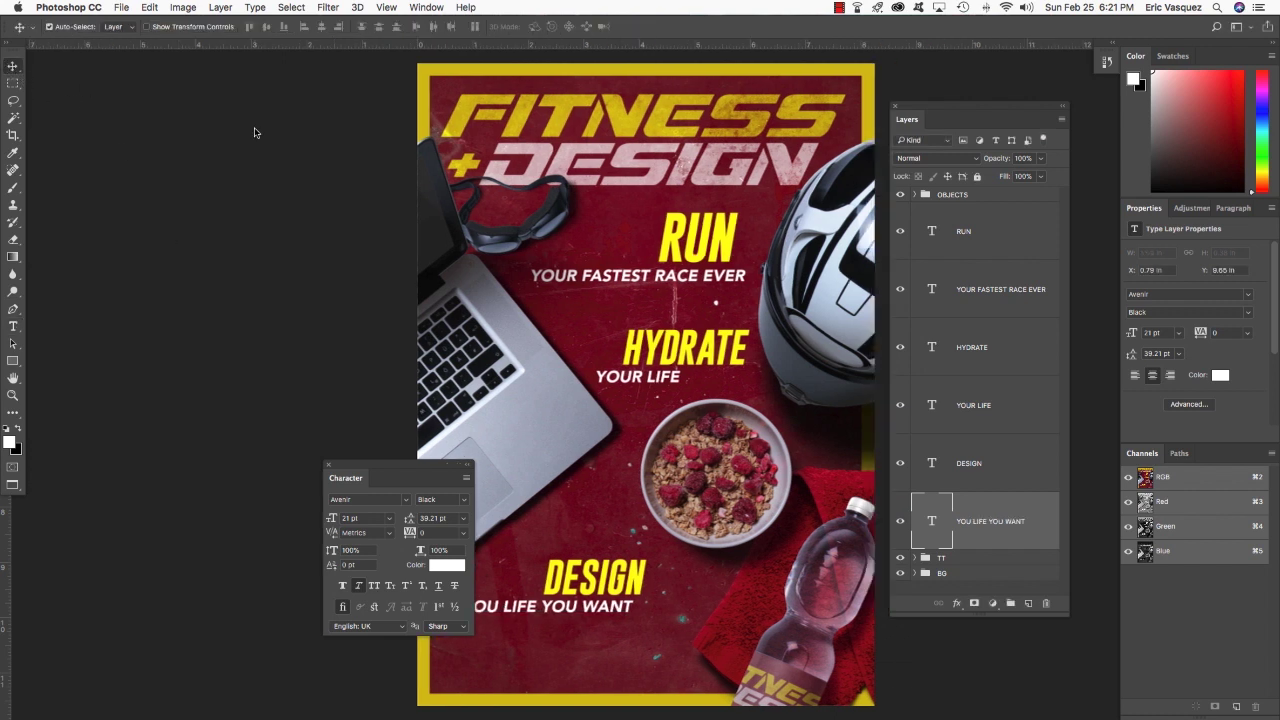
{"action": "key", "text": "shift+Right"}
{"action": "key", "text": "shift+Right"}
{"action": "key", "text": "shift+Right"}
{"action": "key", "text": "shift+Right"}
{"action": "key", "text": "shift+Right"}
{"action": "key", "text": "shift+Right"}
{"action": "key", "text": "shift+Right"}
{"action": "key", "text": "shift+Right"}
{"action": "key", "text": "shift+Right"}
{"action": "key", "text": "shift+Right"}
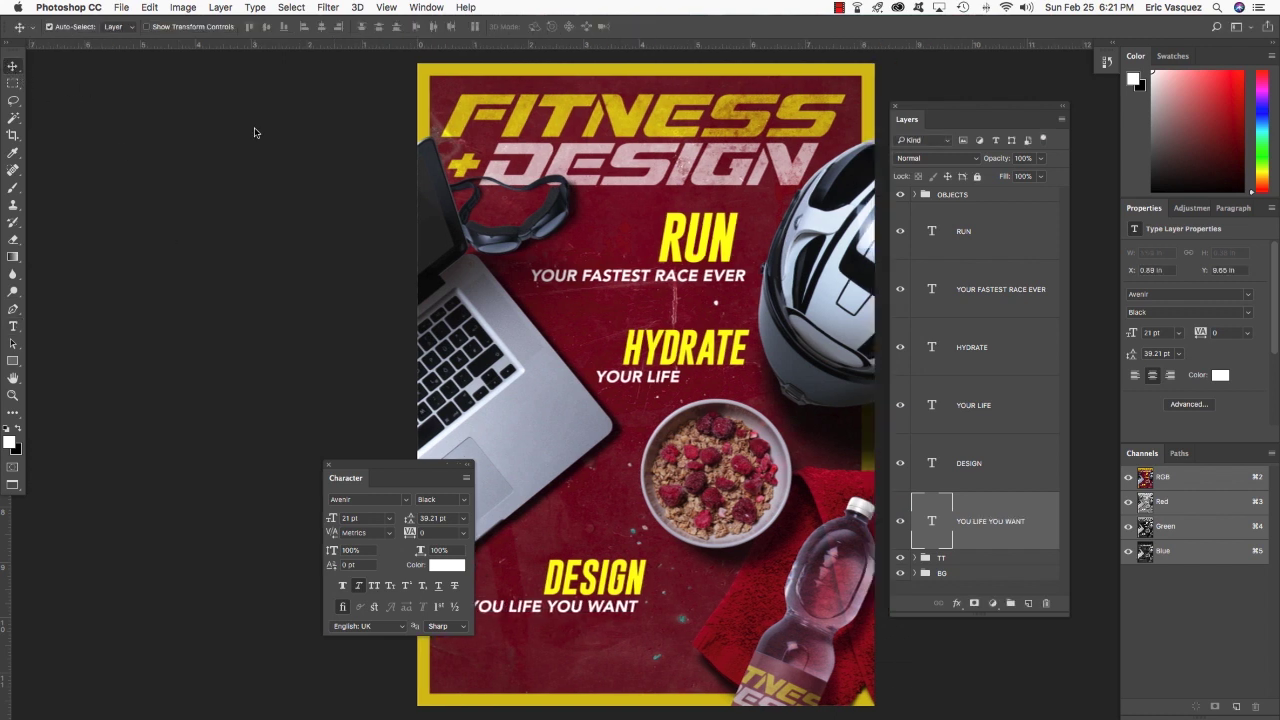
{"action": "key", "text": "shift+Right"}
{"action": "key", "text": "shift+Right"}
{"action": "key", "text": "shift+Right"}
{"action": "key", "text": "shift+Right"}
{"action": "key", "text": "shift+Right"}
{"action": "key", "text": "shift+Right"}
{"action": "key", "text": "shift+Right"}
{"action": "key", "text": "shift+Right"}
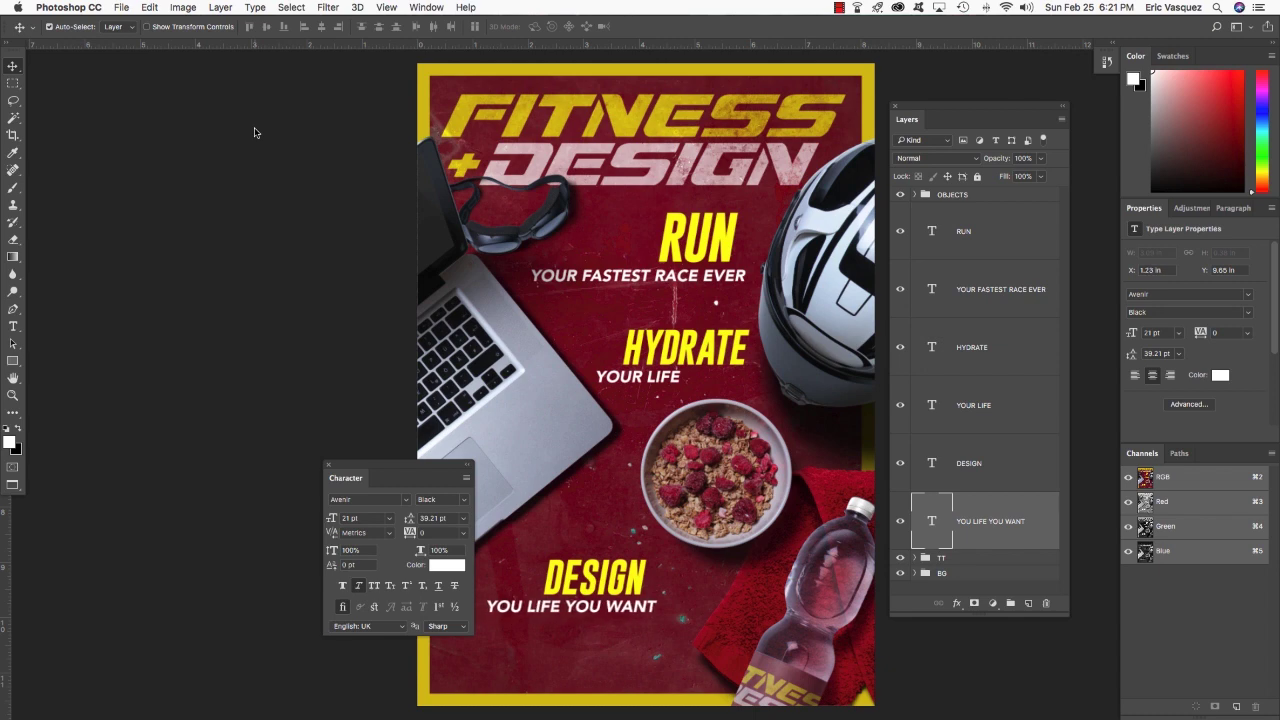
Replace the first word YOU with THE so it reads THE LIFE YOU WANT
{"action": "scroll", "coordinate": [258, 146], "scroll_direction": "right", "scroll_amount": 2}
{"action": "scroll", "coordinate": [258, 146], "scroll_direction": "right", "scroll_amount": 5}
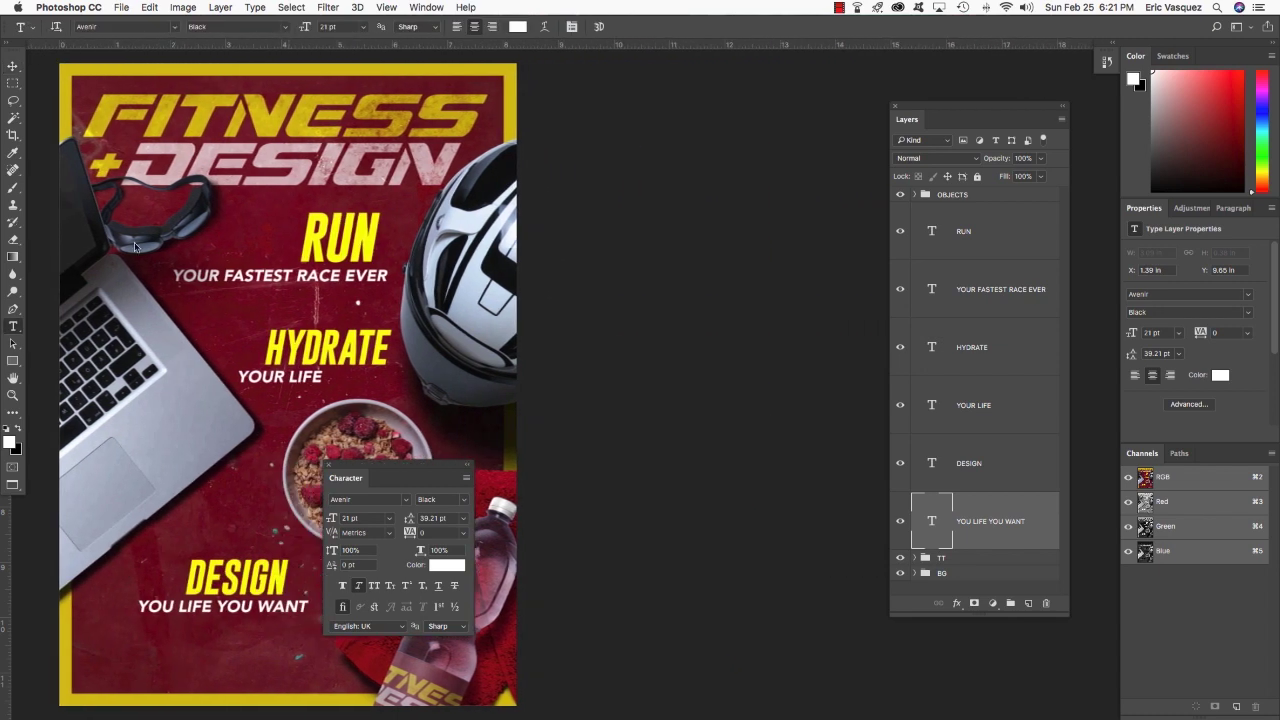
{"action": "key", "text": "t"}
{"action": "scroll", "coordinate": [368, 291], "scroll_direction": "down", "scroll_amount": 1}
{"action": "scroll", "coordinate": [368, 291], "scroll_direction": "left", "scroll_amount": 1}
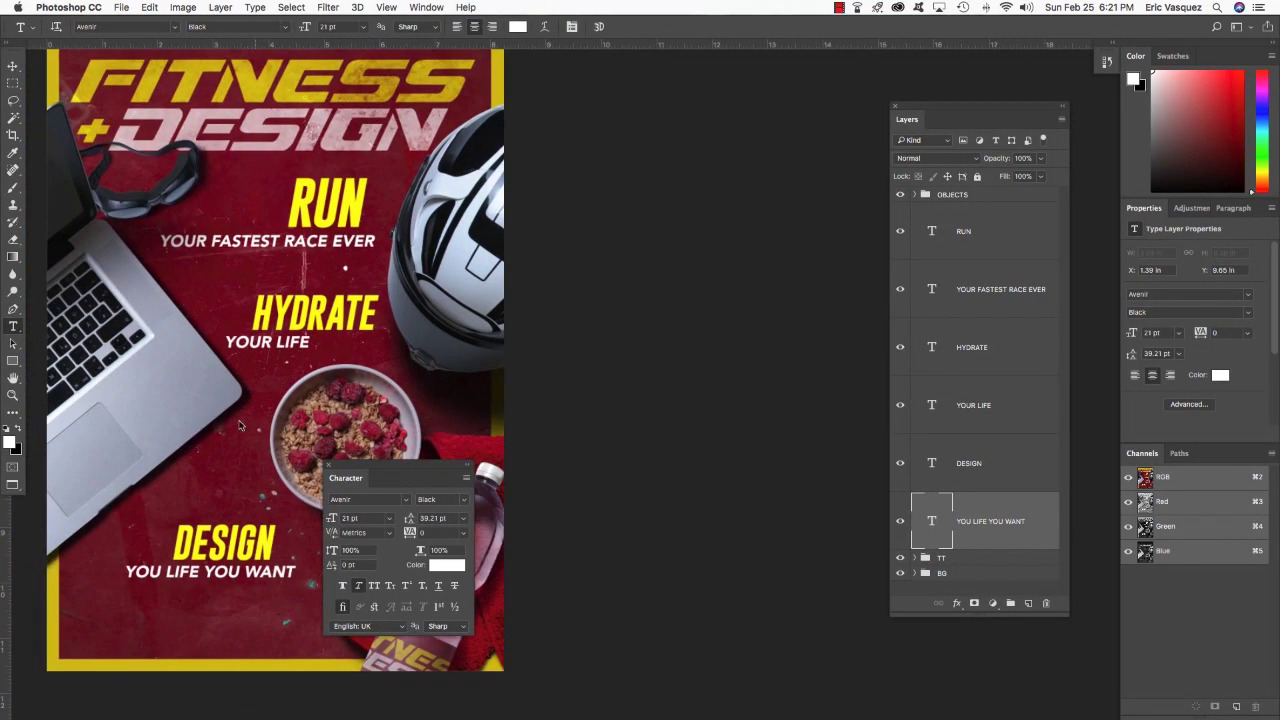
{"action": "left_click_drag", "start_coordinate": [162, 573], "coordinate": [110, 572]}
{"action": "type", "text": "THE"}
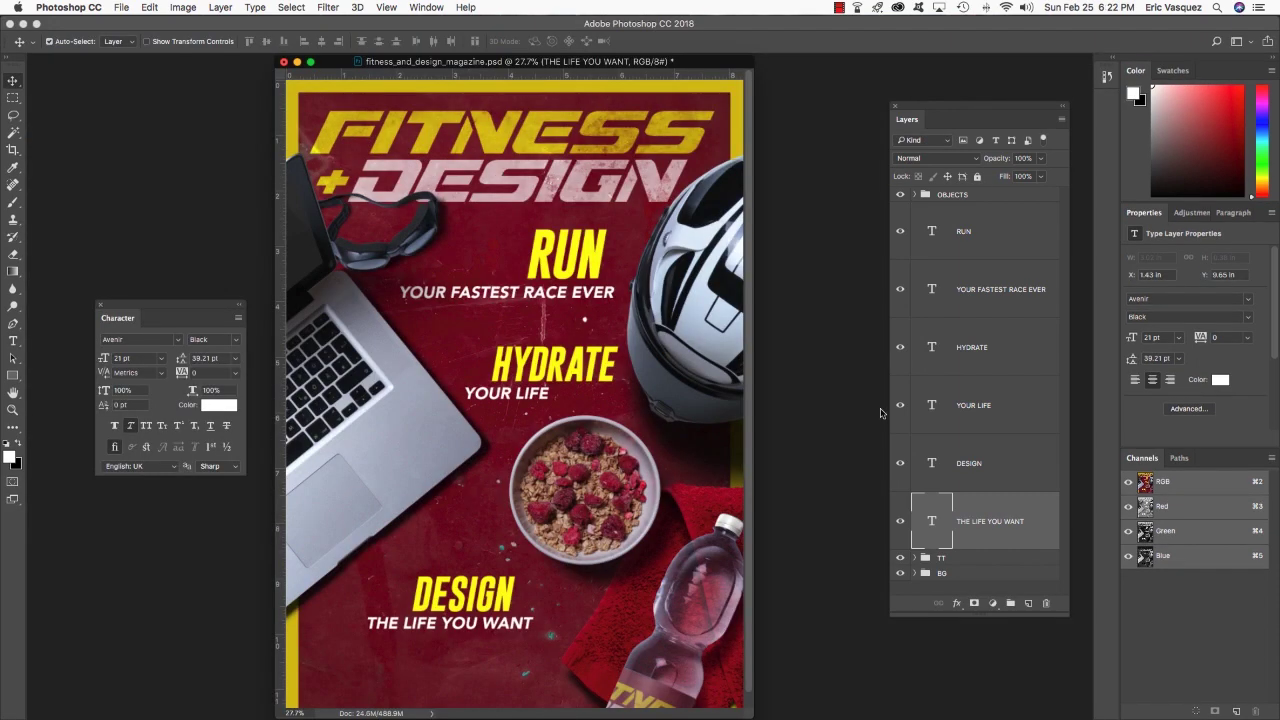
Nudge DESIGN right, then duplicate it and move the copy lower, beneath THE LIFE YOU WANT
{"action": "left_click", "coordinate": [993, 463]}
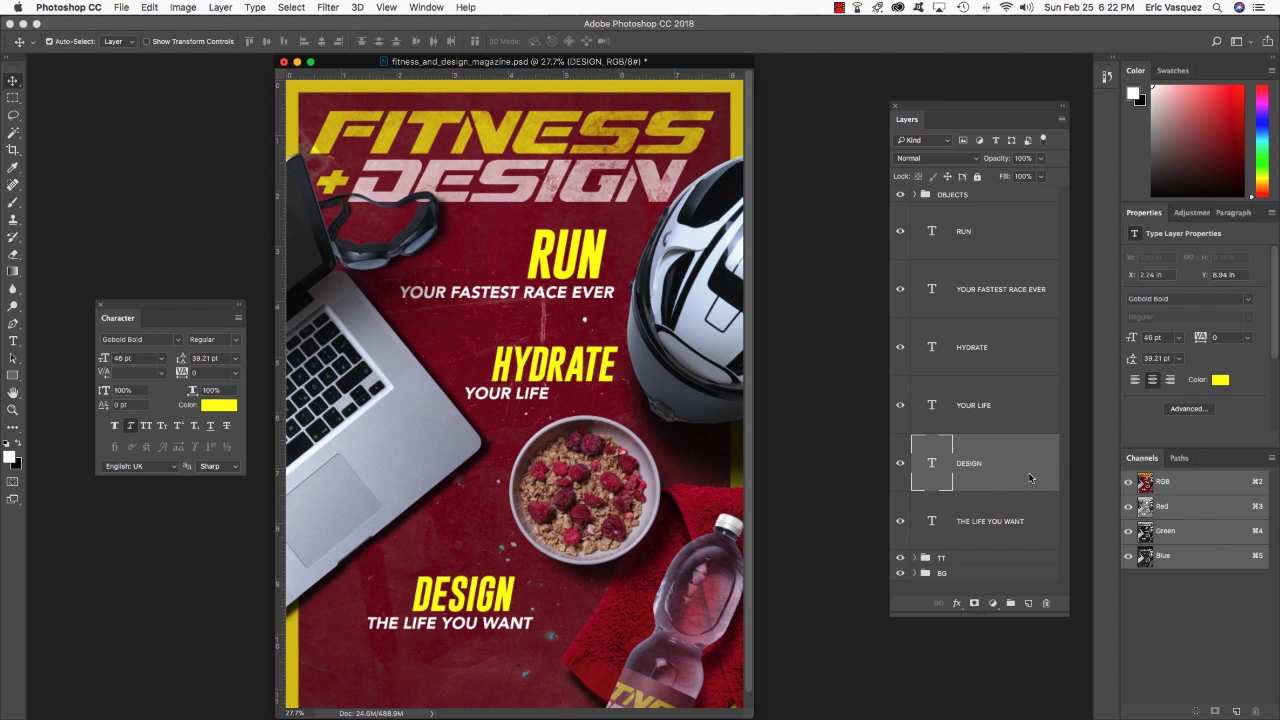
{"action": "key", "text": "shift+Right"}
{"action": "key", "text": "shift+Right"}
{"action": "key", "text": "shift+Right"}
{"action": "key", "text": "shift+Right"}
{"action": "key", "text": "shift+Right"}
{"action": "key", "text": "shift+Right"}
{"action": "key", "text": "shift+Right"}
{"action": "key", "text": "shift+Right"}
{"action": "key", "text": "shift+Right"}
{"action": "key", "text": "shift+Right"}
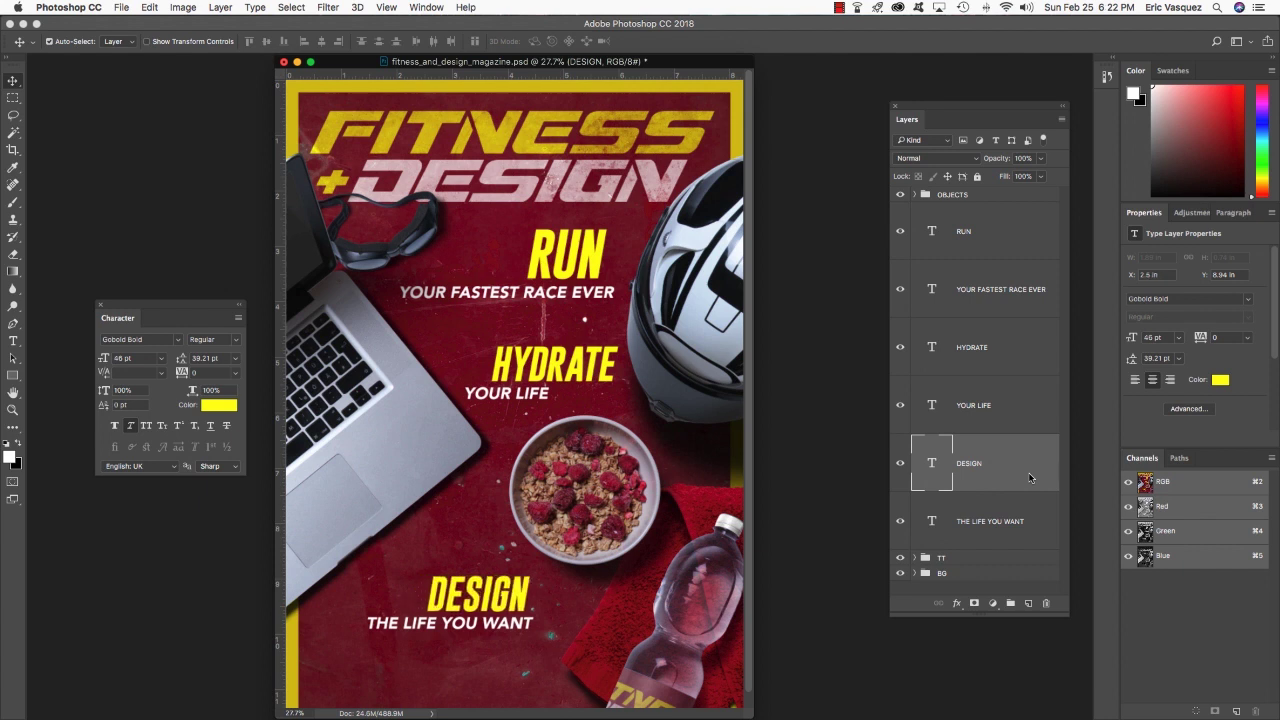
{"action": "key", "text": "shift+Right"}
{"action": "key", "text": "shift+Right"}
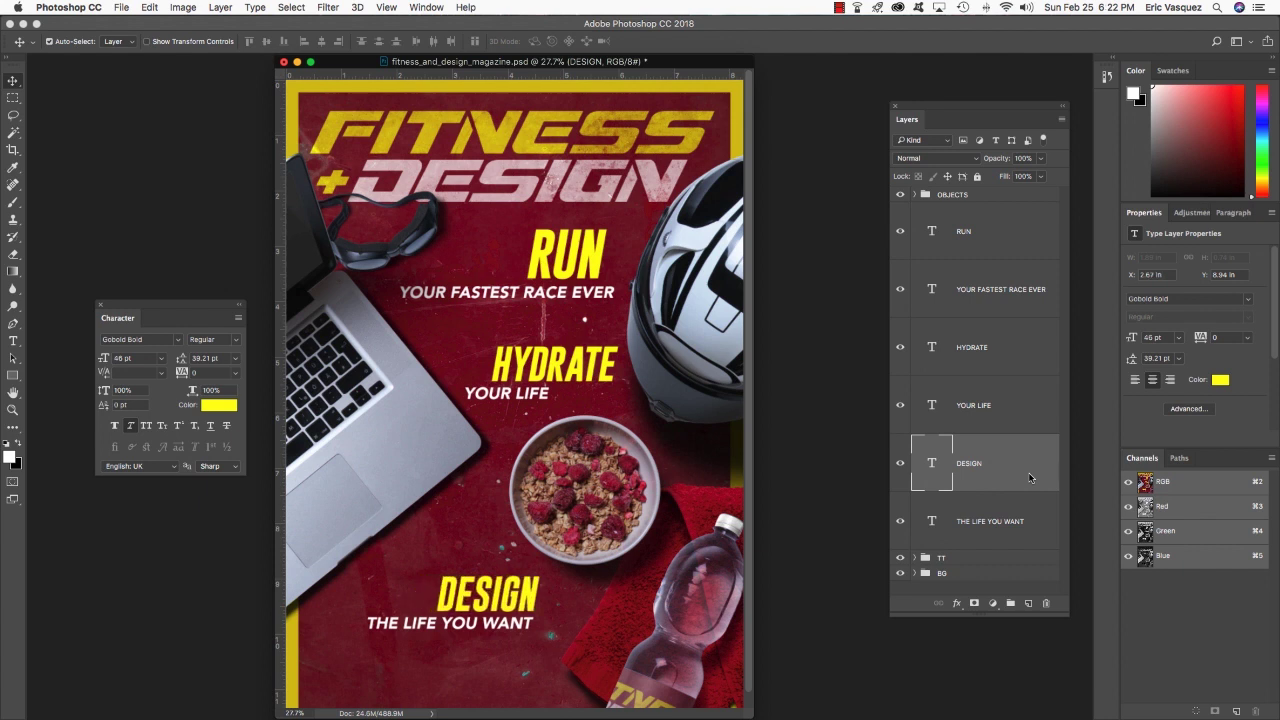
{"action": "key", "text": "super+j"}
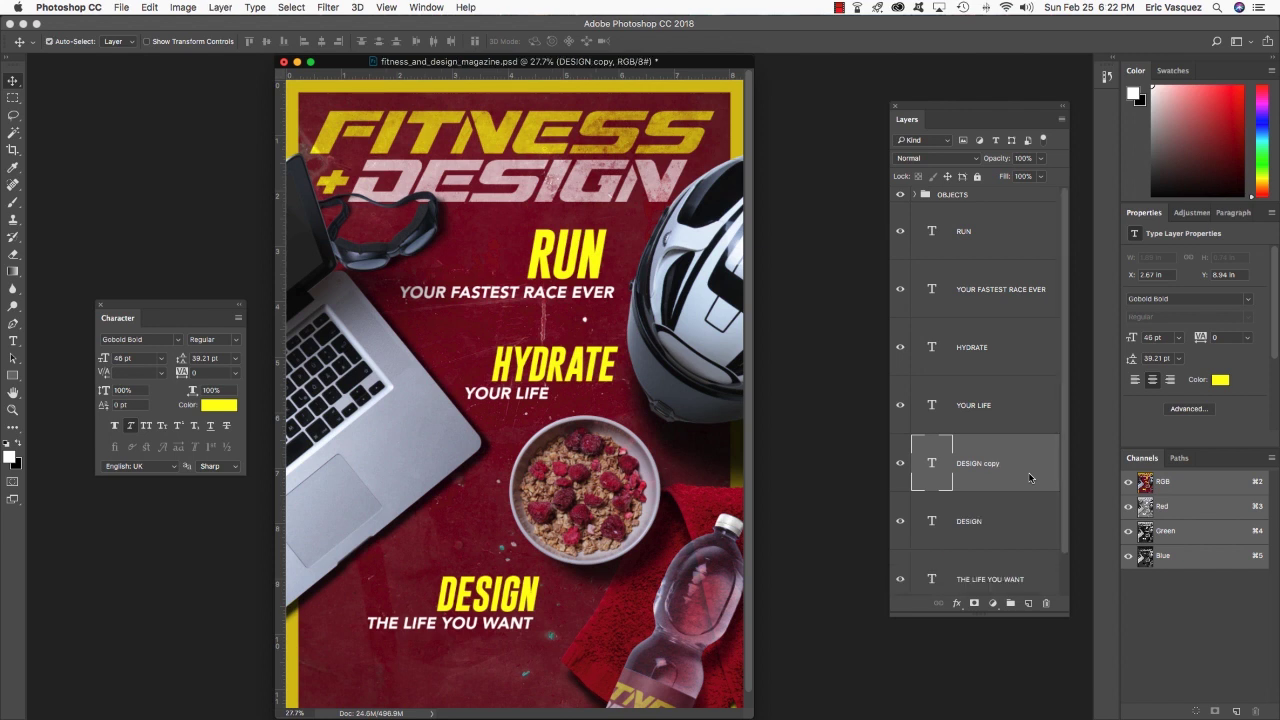
{"action": "key", "text": "super+bracketleft"}
{"action": "key", "text": "super+bracketleft"}
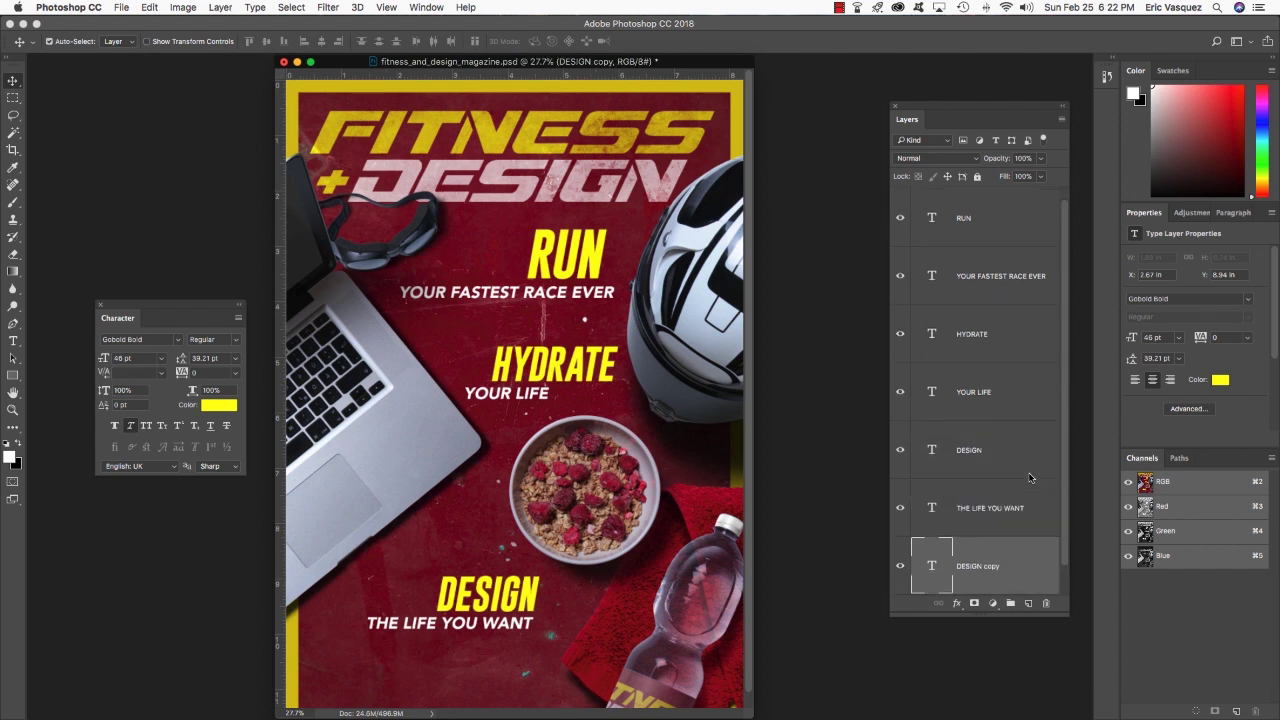
{"action": "key", "text": "super+t"}
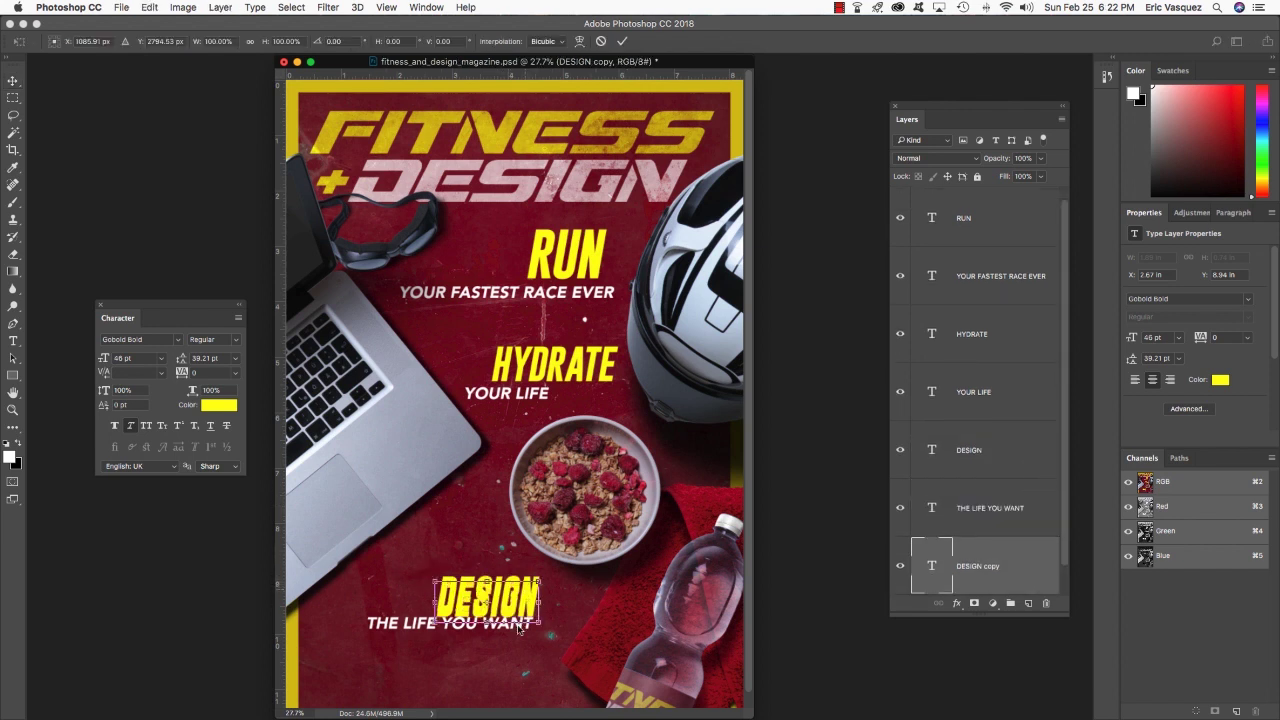
{"action": "left_click_drag", "start_coordinate": [519, 627], "coordinate": [520, 672]}
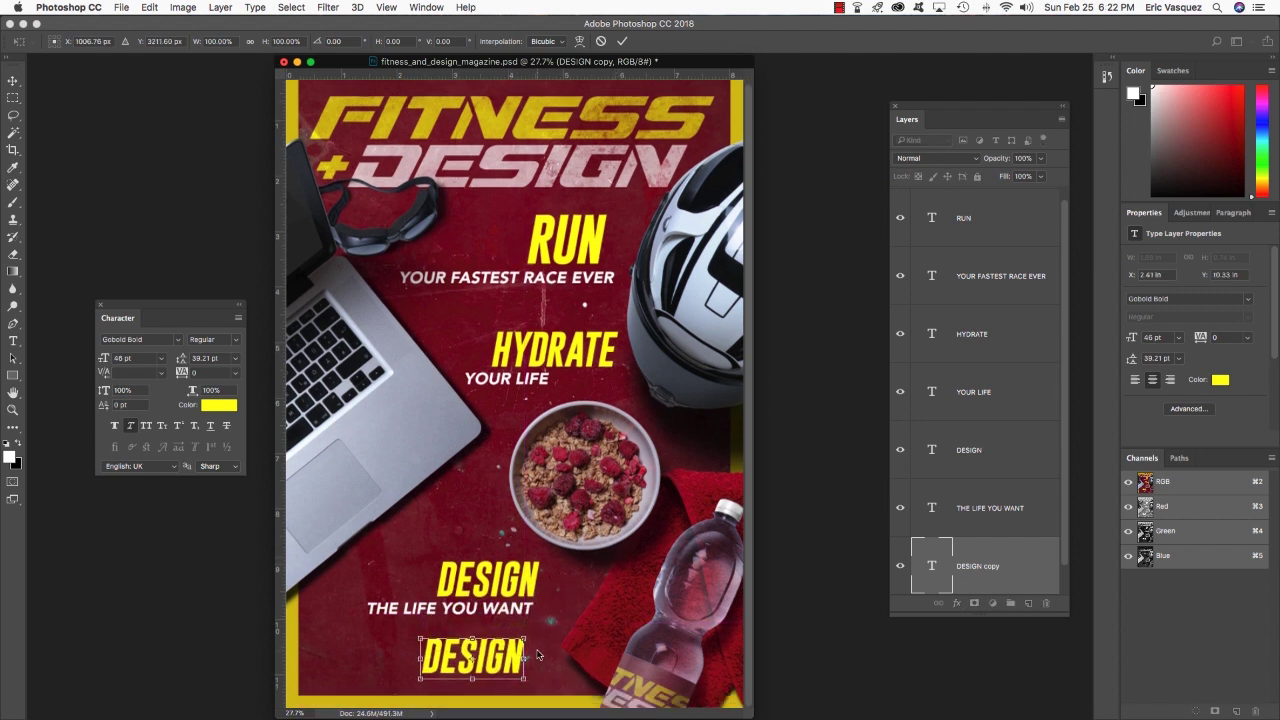
{"action": "key", "text": "Return"}
Retype the DESIGN copy as 'AND SO MUCH MORE INSIDE' and select all of it
{"action": "double_click", "coordinate": [490, 658]}
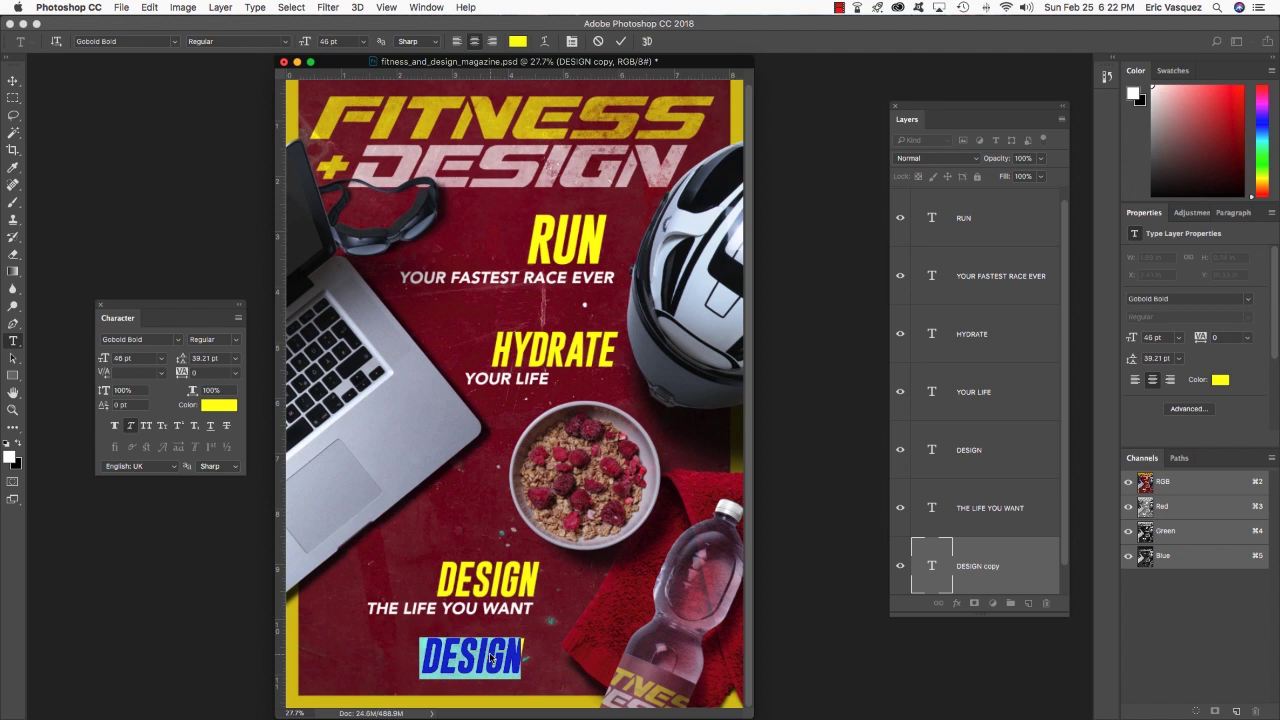
{"action": "type", "text": "AND S"}
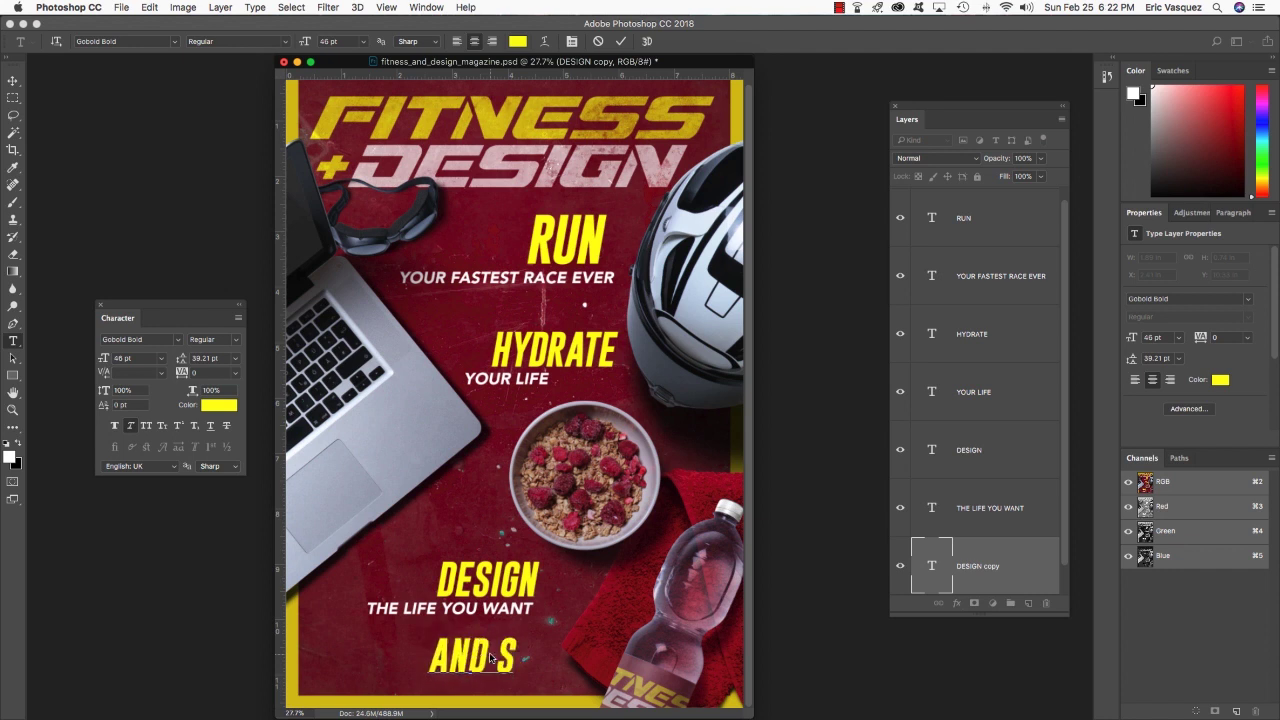
{"action": "type", "text": "O MUCH"}
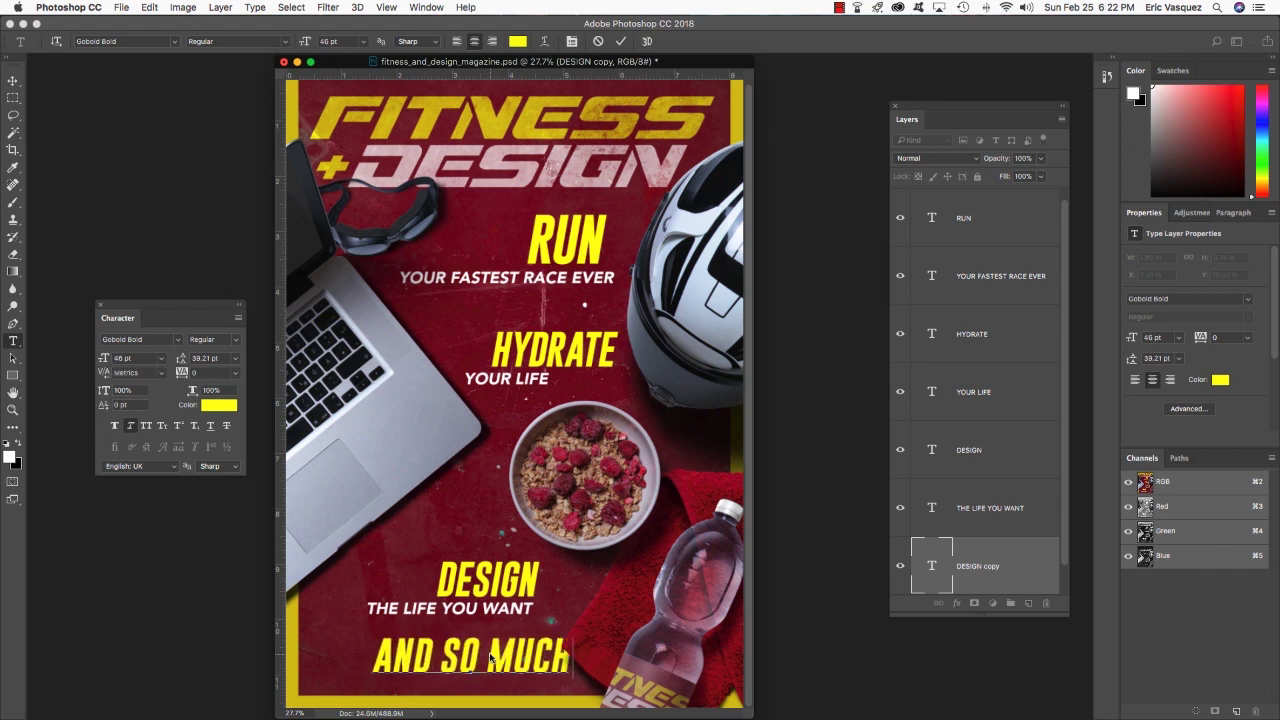
{"action": "type", "text": " MORE INSID"}
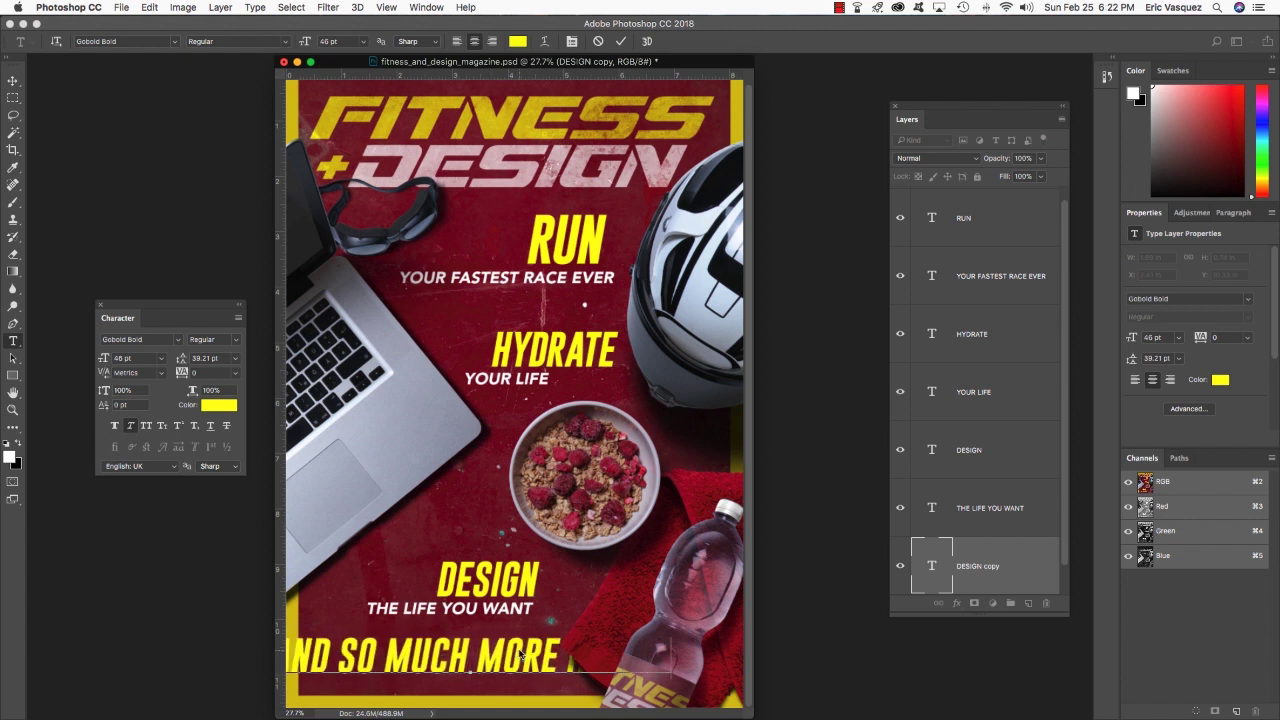
{"action": "key", "text": "ctrl+a"}
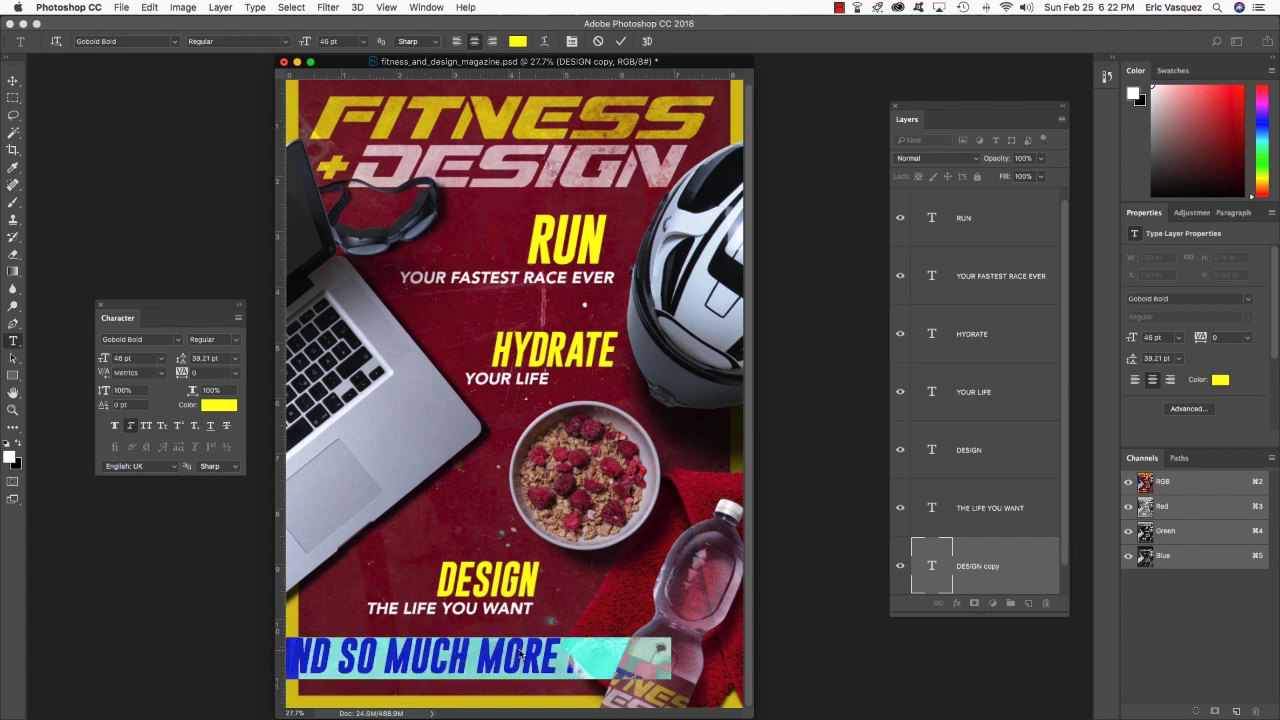
Set the bottom line to 15.33 pt and colour ffffff white
{"action": "left_click", "coordinate": [122, 358]}
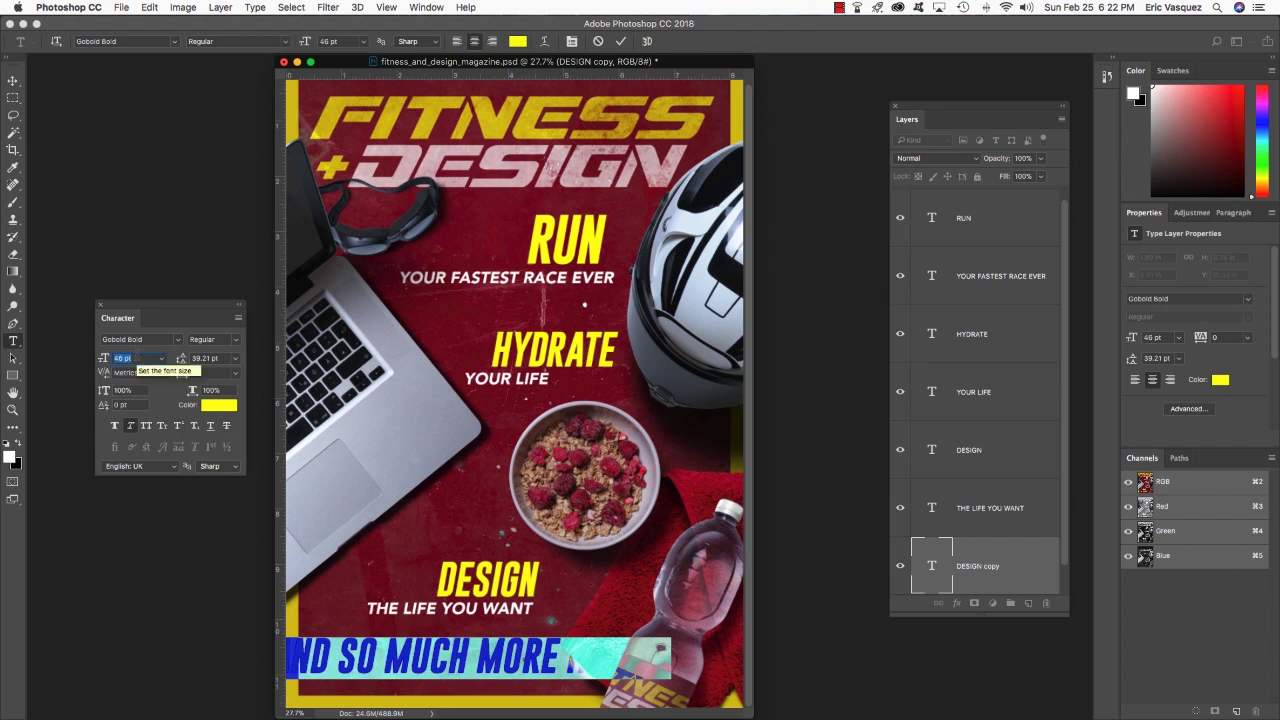
{"action": "type", "text": "15.33"}
{"action": "key", "text": "Return"}
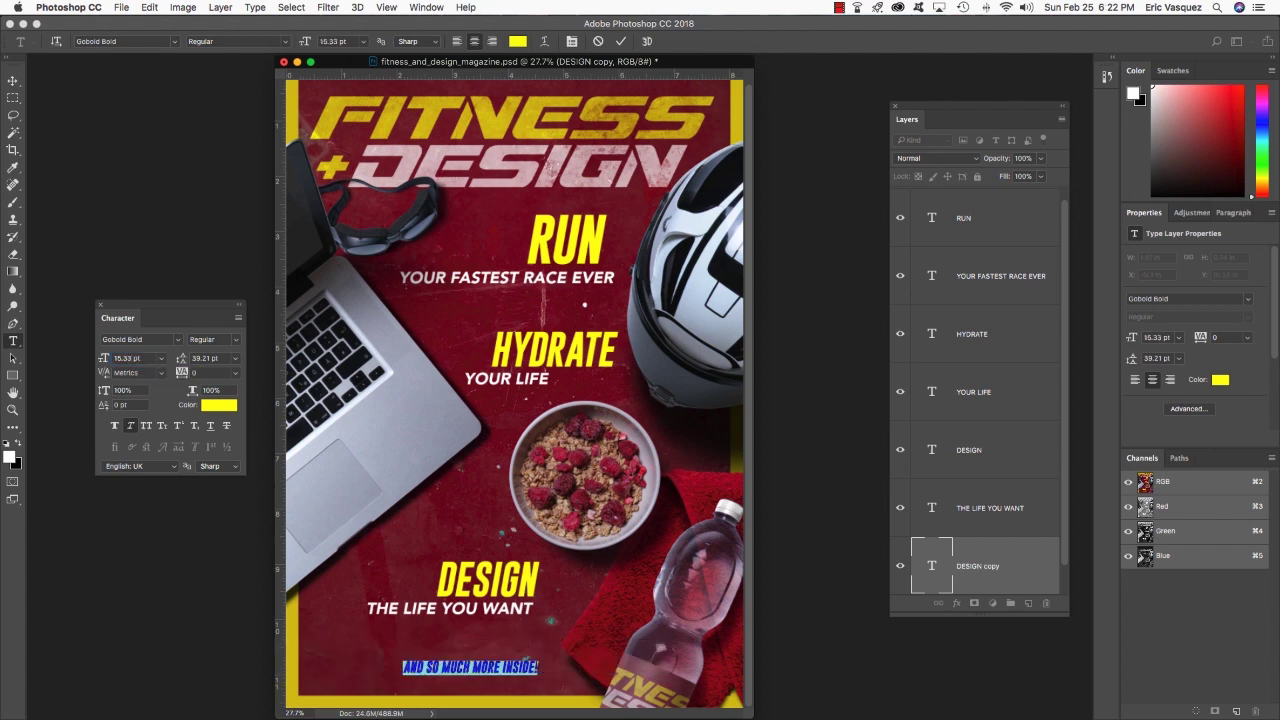
{"action": "left_click", "coordinate": [219, 405]}
{"action": "left_click", "coordinate": [551, 270]}
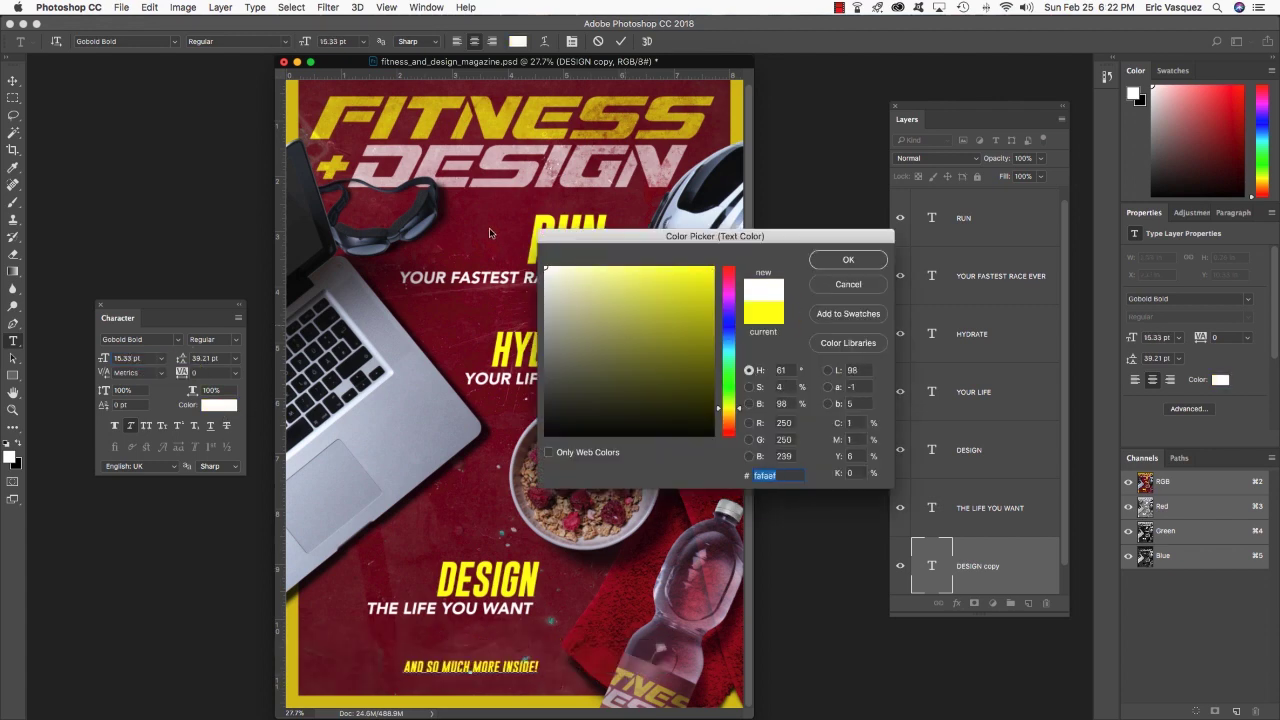
{"action": "type", "text": "ffffff"}
{"action": "key", "text": "Return"}
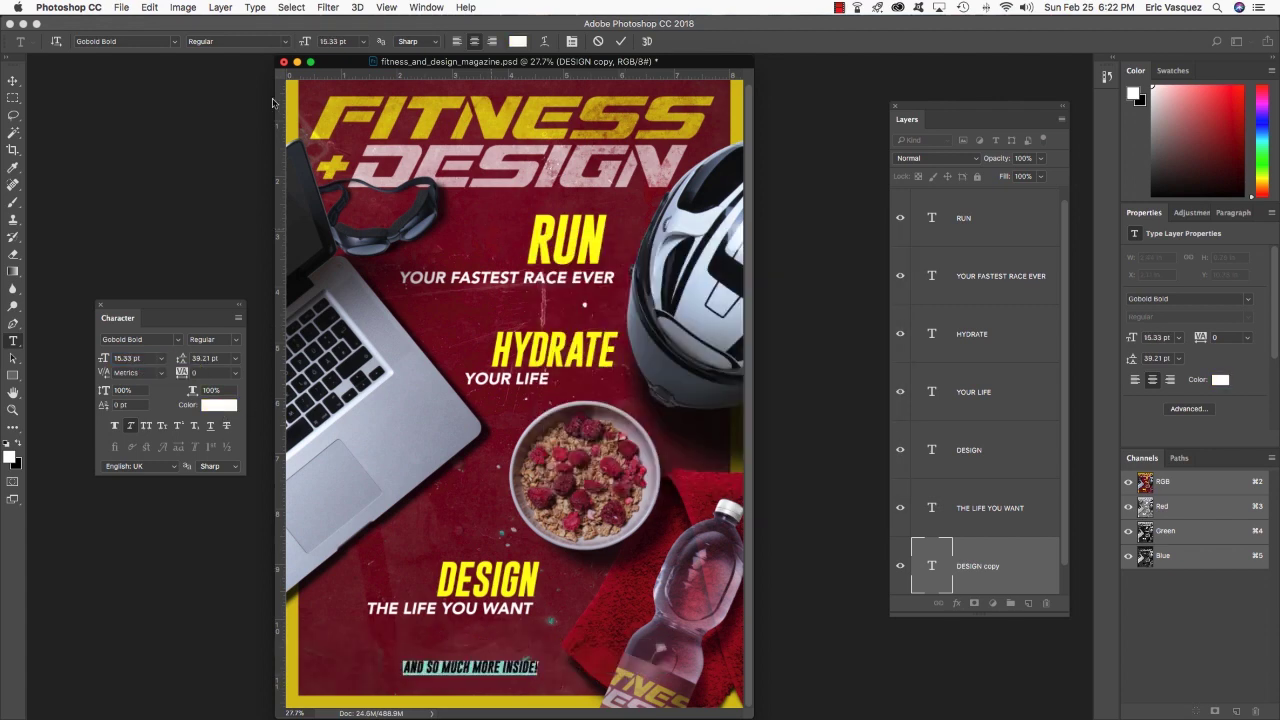
{"action": "left_click", "coordinate": [12, 80]}
Nudge the bottom line left and up so it sits centred on the cover
{"action": "key", "text": "shift+Left"}
{"action": "key", "text": "shift+Left"}
{"action": "key", "text": "shift+Left"}
{"action": "key", "text": "shift+Left"}
{"action": "key", "text": "shift+Left"}
{"action": "key", "text": "shift+Left"}
{"action": "key", "text": "shift+Left"}
{"action": "key", "text": "shift+Left"}
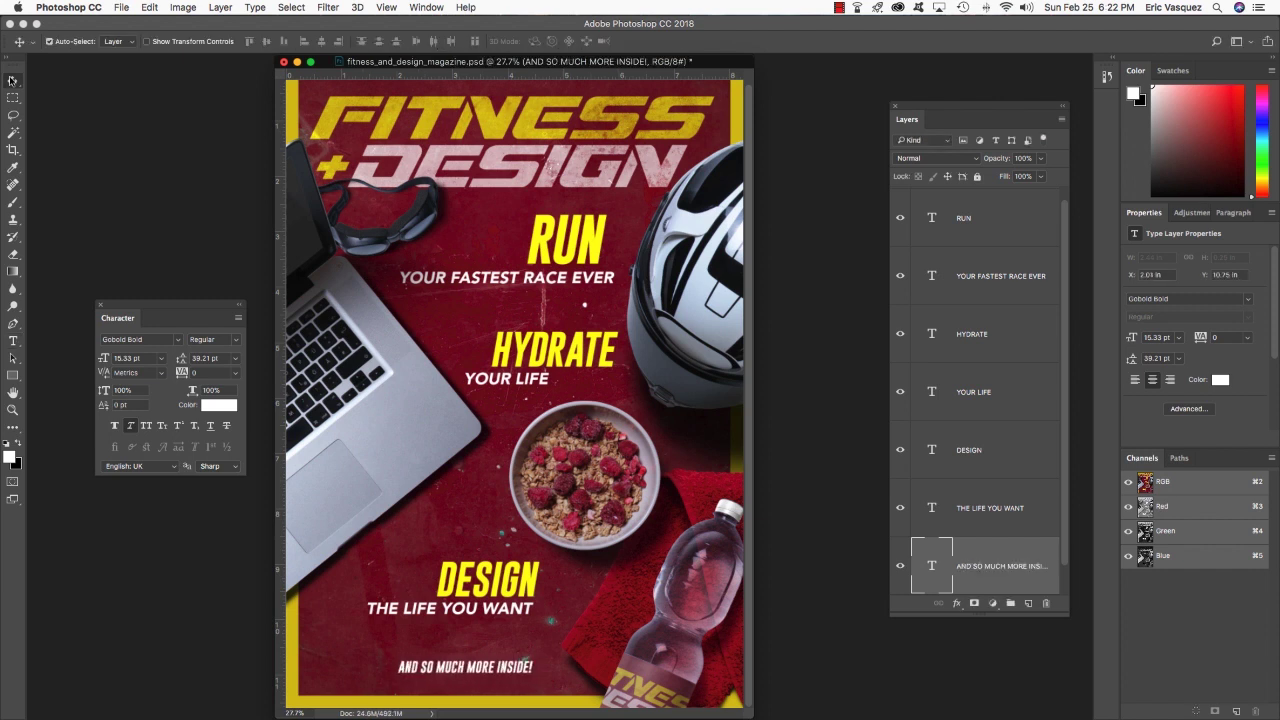
{"action": "key", "text": "shift+Left"}
{"action": "key", "text": "shift+Left"}
{"action": "key", "text": "shift+Left"}
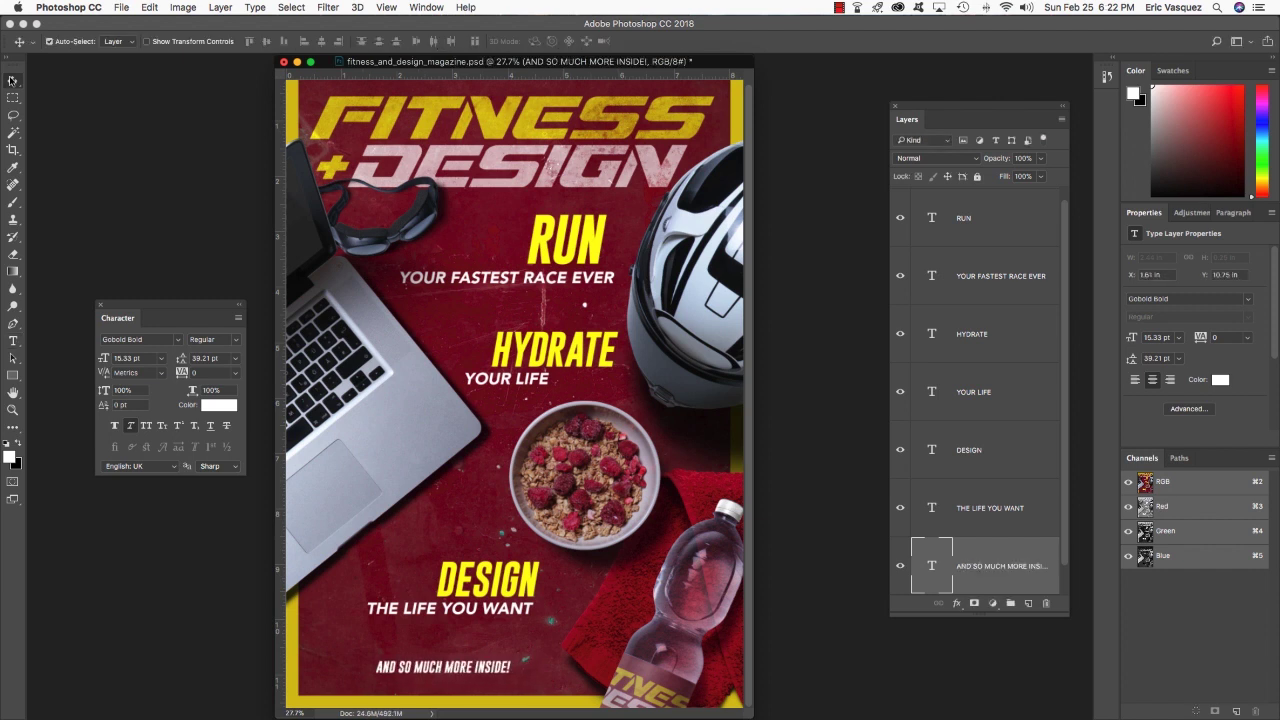
{"action": "key", "text": "shift+Up"}
{"action": "key", "text": "shift+Up"}
{"action": "key", "text": "shift+Up"}
{"action": "key", "text": "shift+Left"}
{"action": "key", "text": "shift+Left"}
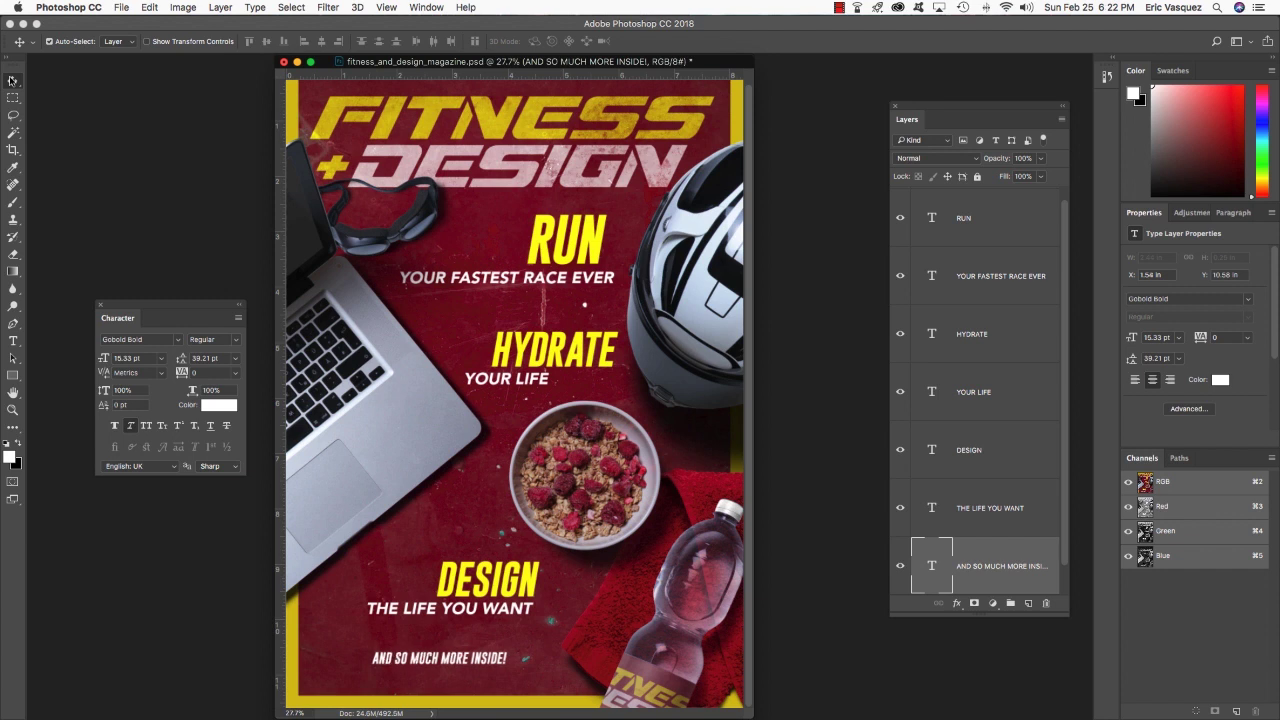
{"action": "key", "text": "shift+Right"}
{"action": "key", "text": "shift+Right"}
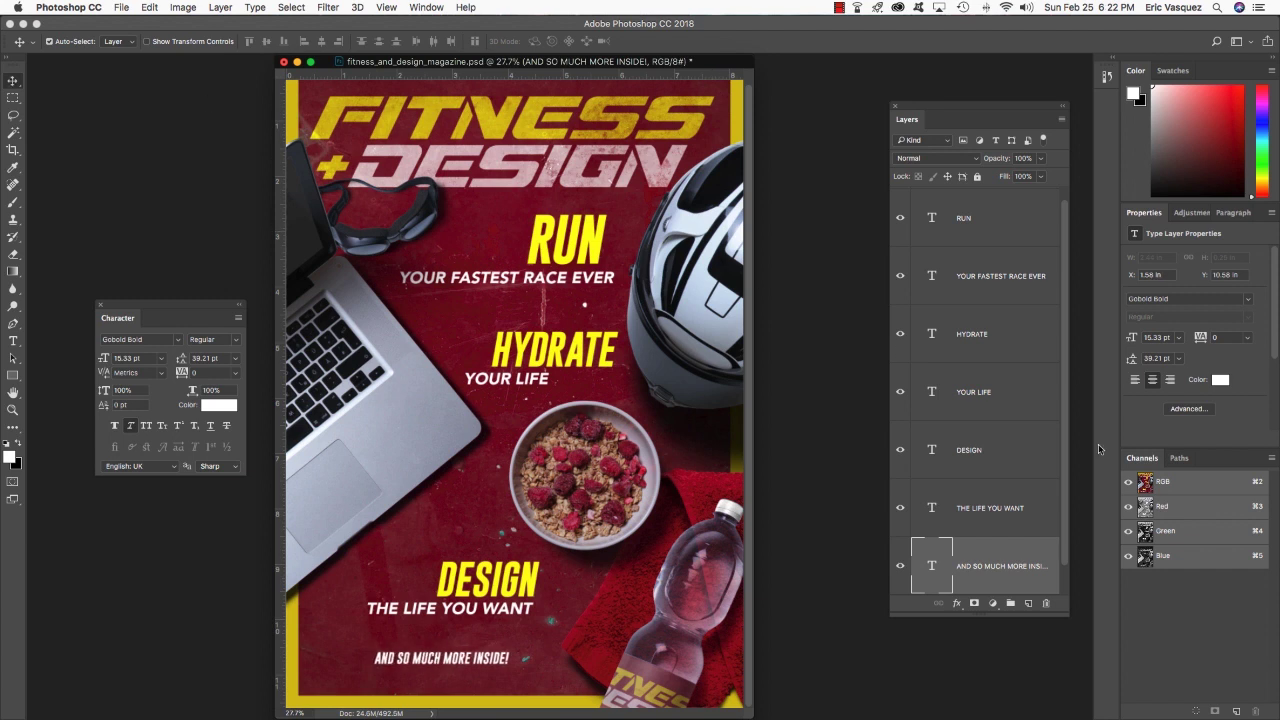
Nudge the DESIGN and THE LIFE YOU WANT text layers together slightly left and up
{"action": "left_click", "coordinate": [1015, 452]}
{"action": "left_click", "coordinate": [1014, 516], "text": "shift"}
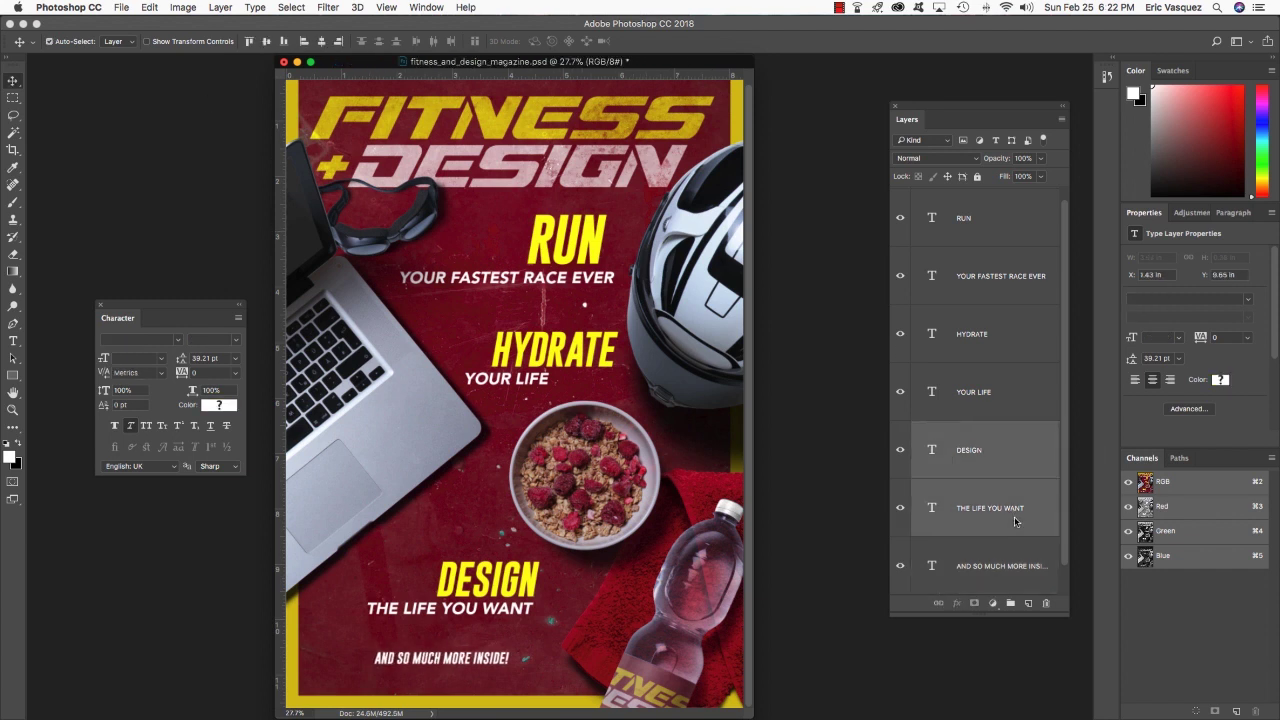
{"action": "key", "text": "shift+Left"}
{"action": "key", "text": "shift+Left"}
{"action": "key", "text": "shift+Left"}
{"action": "key", "text": "shift+Left"}
{"action": "key", "text": "shift+Up"}
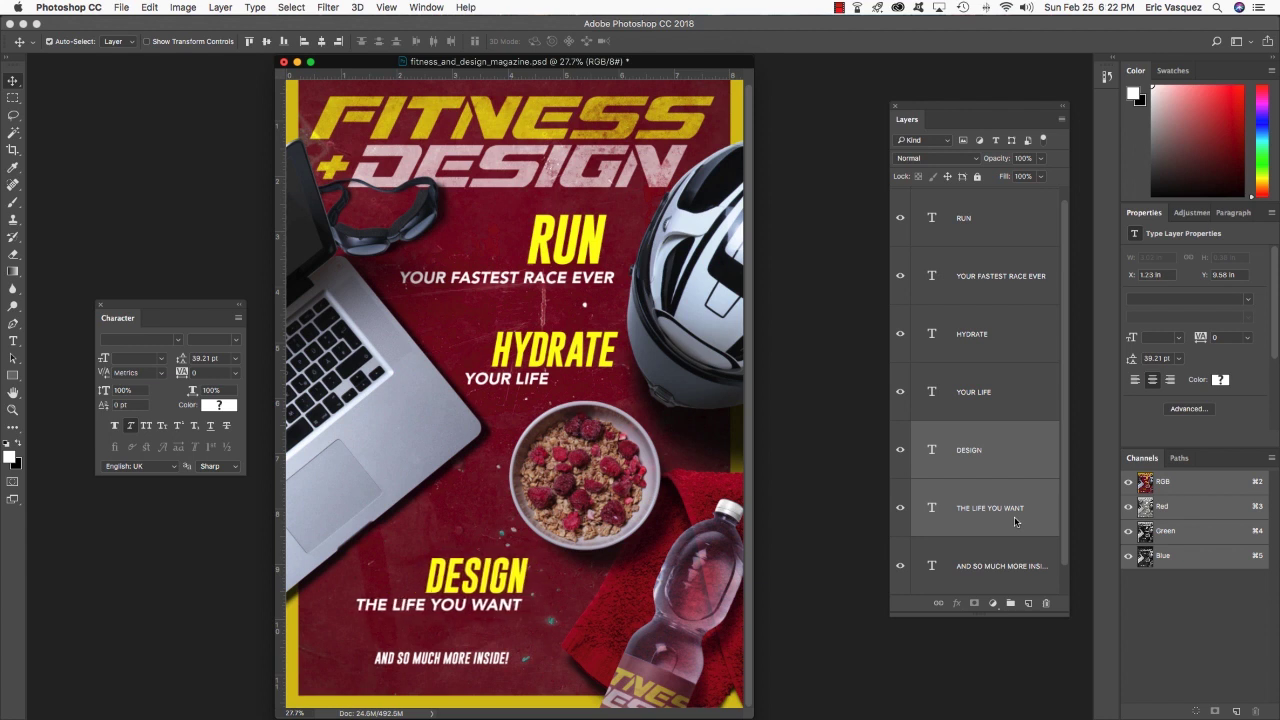
{"action": "key", "text": "shift+Left"}
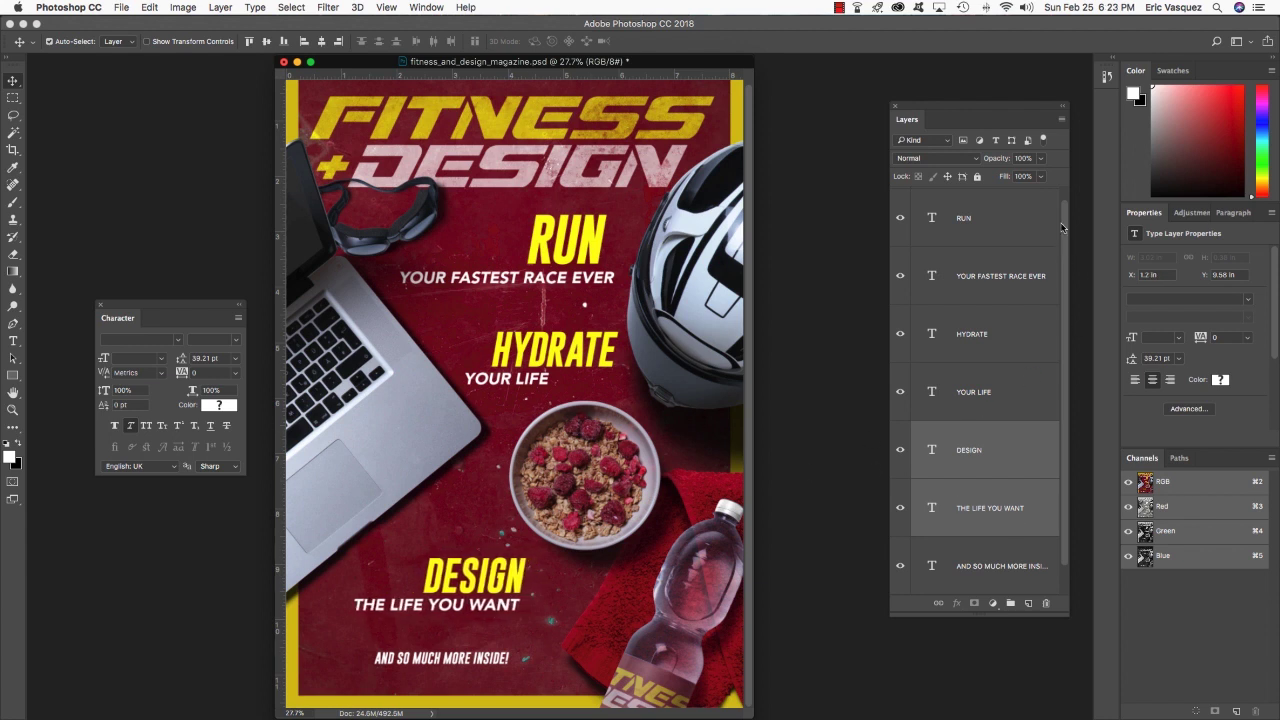
Select the RUN text layer at the top of the text layers
{"action": "scroll", "coordinate": [1060, 228], "scroll_direction": "up", "scroll_amount": 1}
{"action": "left_click", "coordinate": [967, 233]}
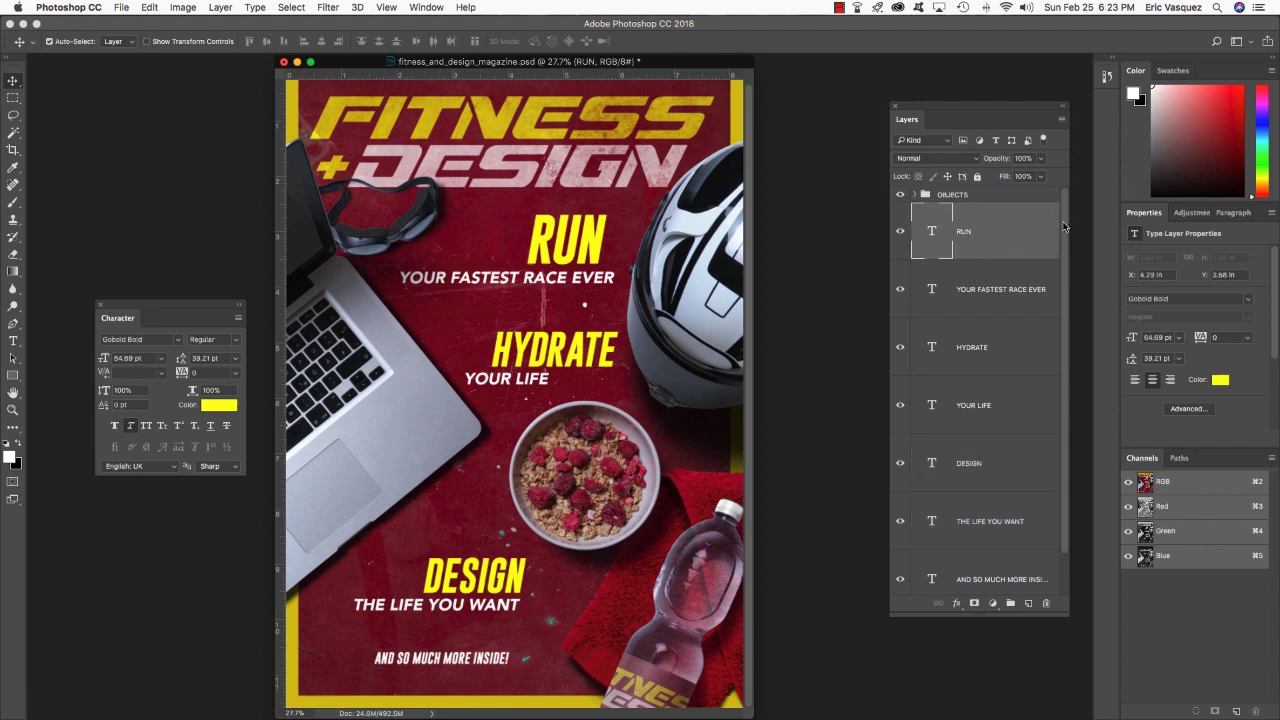
{"action": "scroll", "coordinate": [1064, 226], "scroll_direction": "down", "scroll_amount": 1}
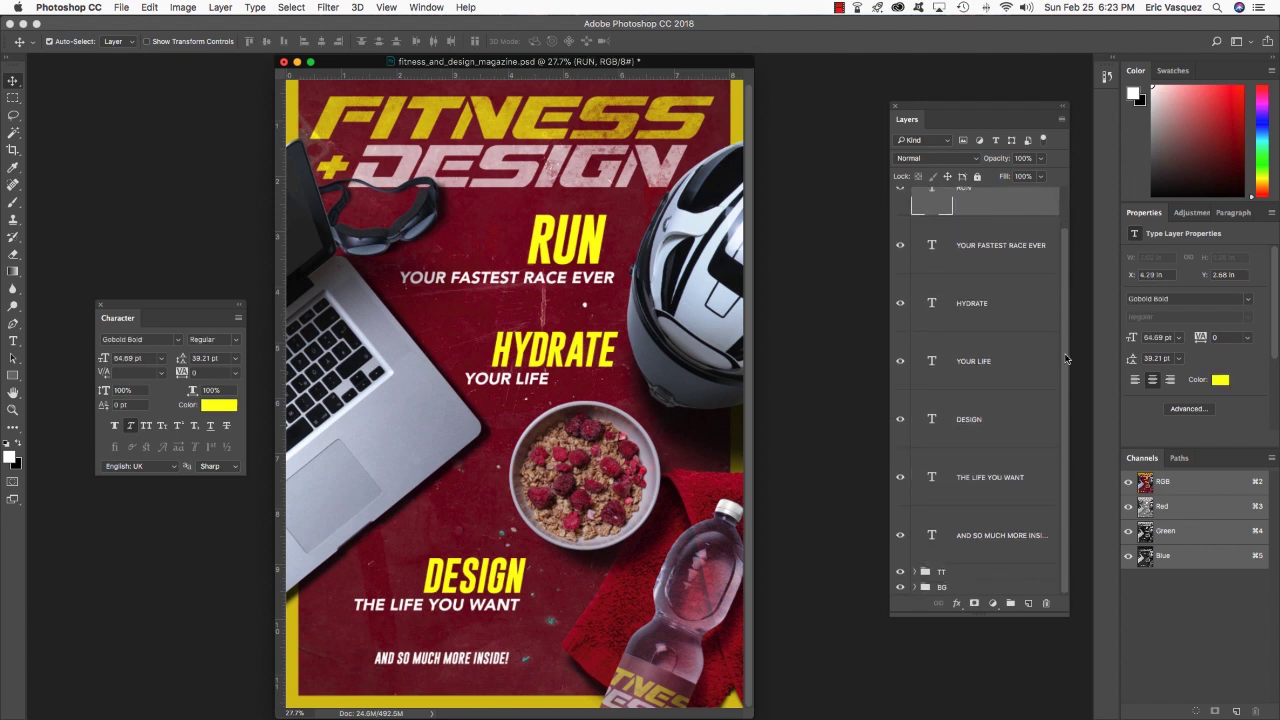
Group every text layer from RUN down and name the group ARTICLES
{"action": "left_click", "coordinate": [1002, 538], "text": "shift"}
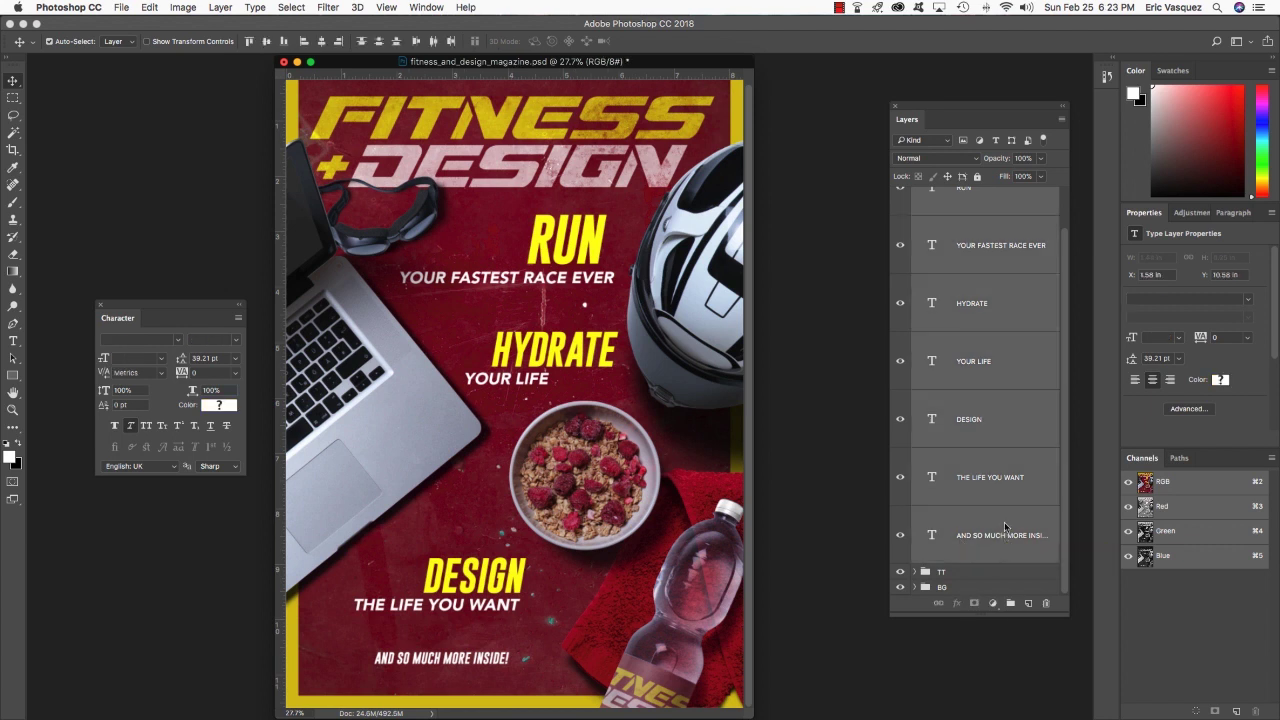
{"action": "key", "text": "super+g"}
{"action": "key", "text": "super"}
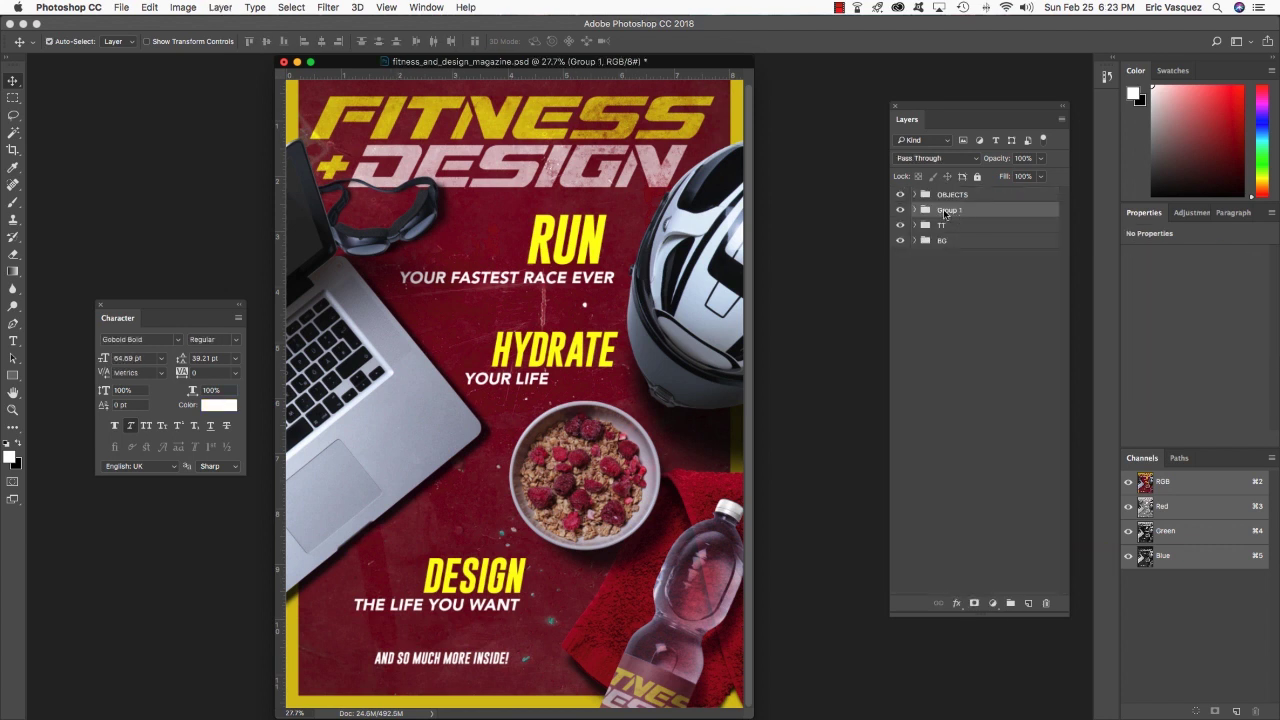
{"action": "double_click", "coordinate": [947, 211]}
{"action": "type", "text": "ARTICLES"}
{"action": "key", "text": "Return"}
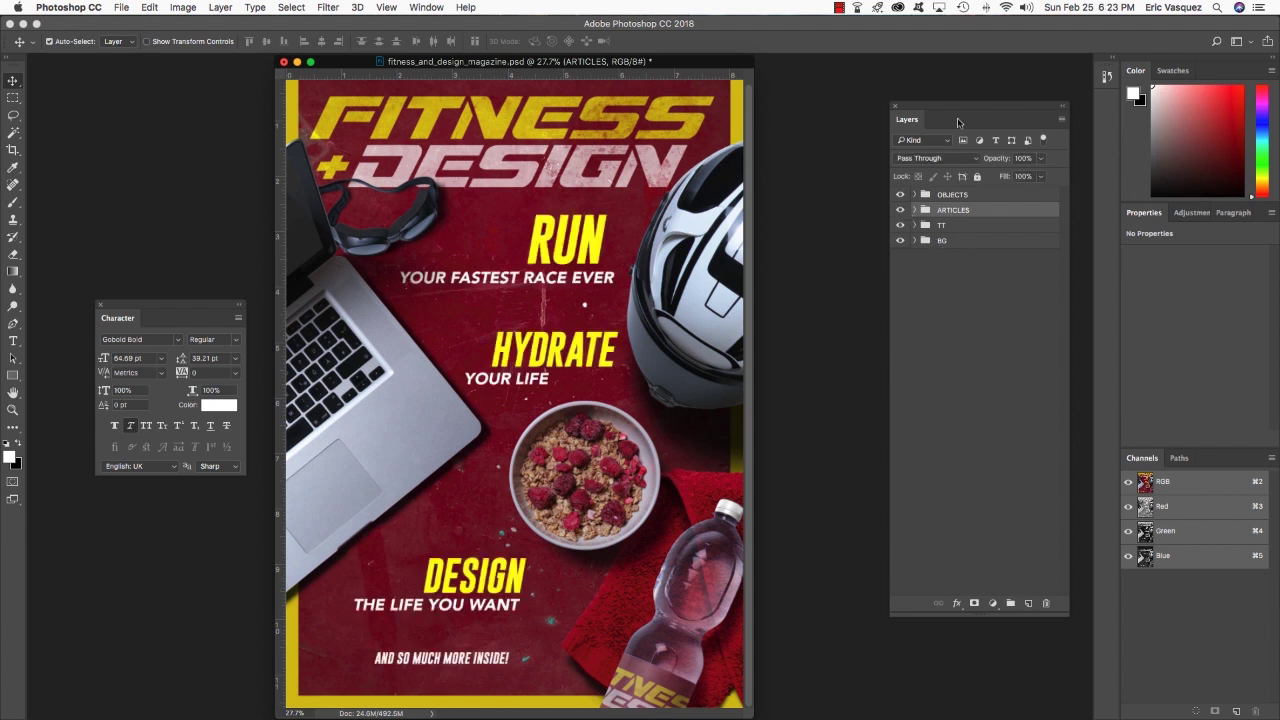
{"action": "left_click_drag", "start_coordinate": [958, 122], "coordinate": [867, 127]}
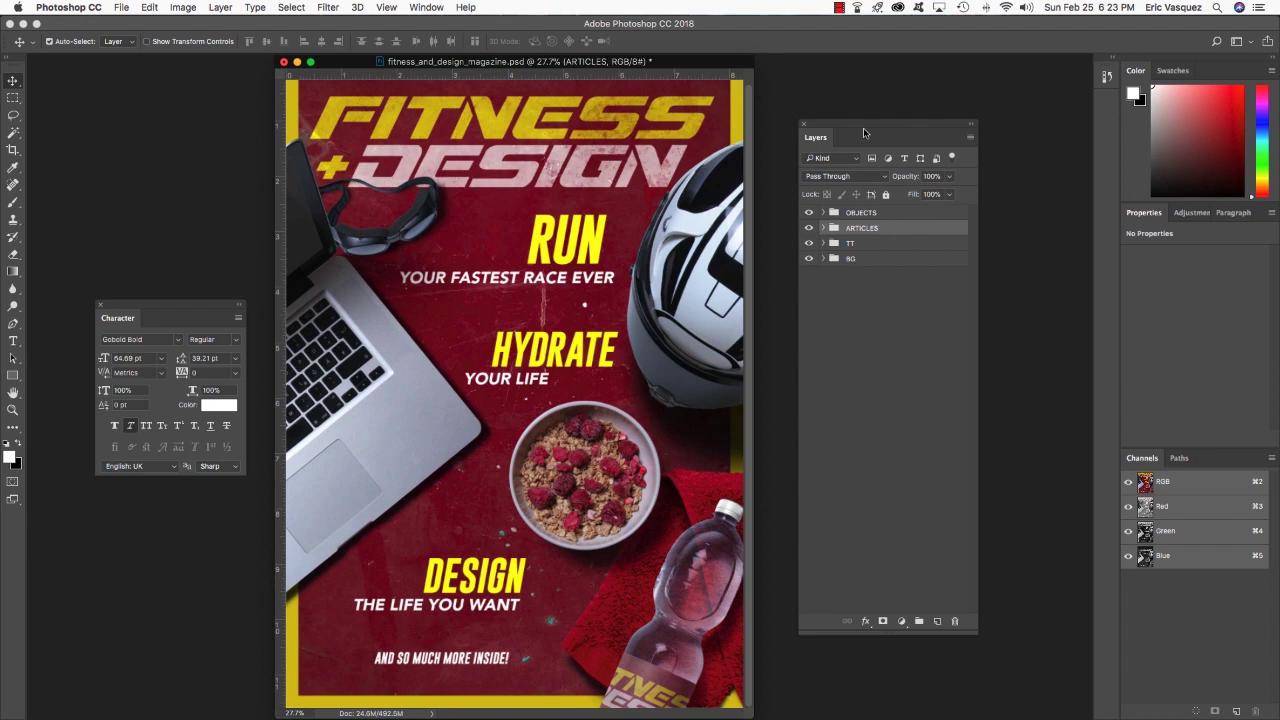
Split the ARTICLES group's Underlying Layer black slider to 0/65 in Blending Options
{"action": "double_click", "coordinate": [959, 228]}
{"action": "left_click_drag", "start_coordinate": [737, 232], "coordinate": [999, 205]}
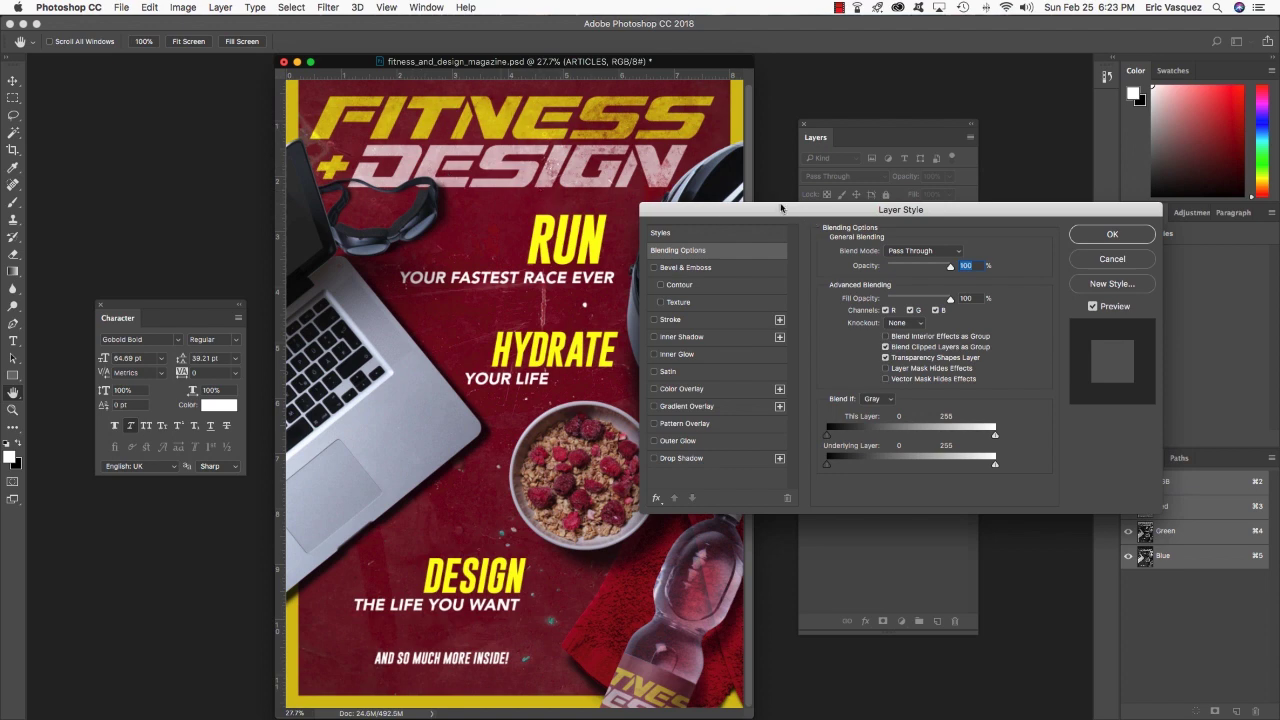
{"action": "left_click_drag", "start_coordinate": [781, 208], "coordinate": [737, 201]}
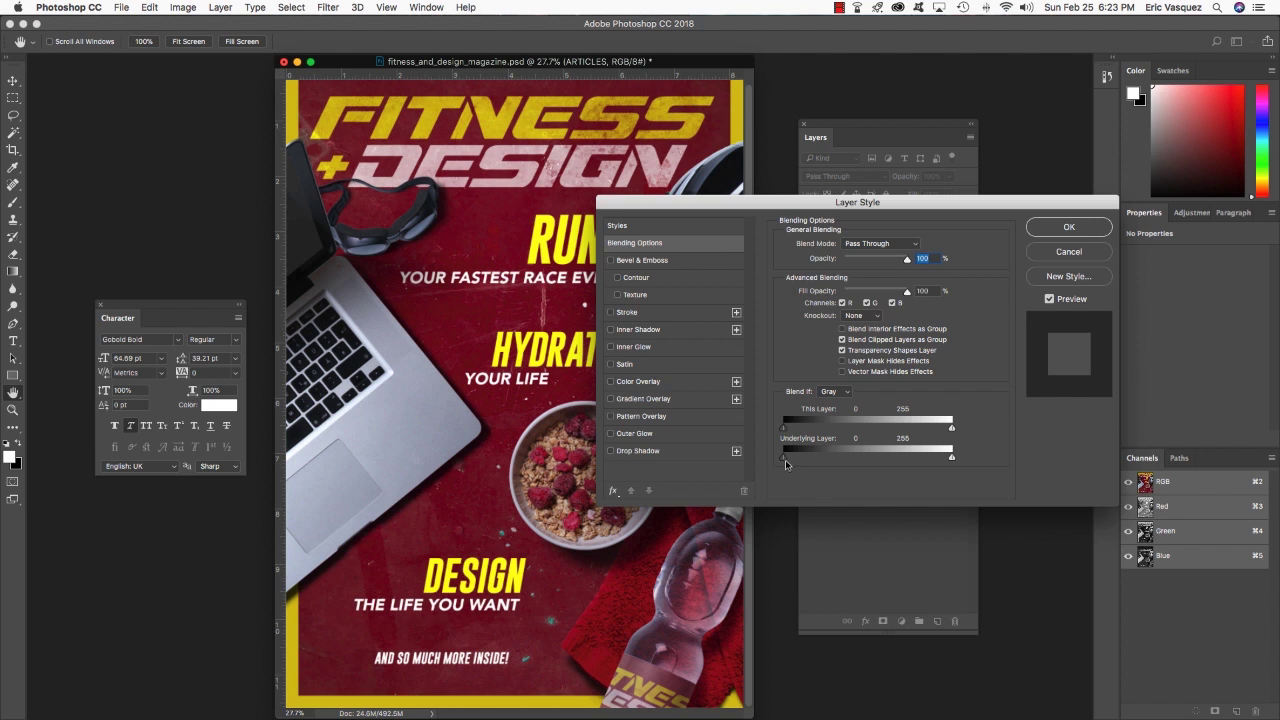
{"action": "left_click_drag", "start_coordinate": [785, 458], "coordinate": [825, 460]}
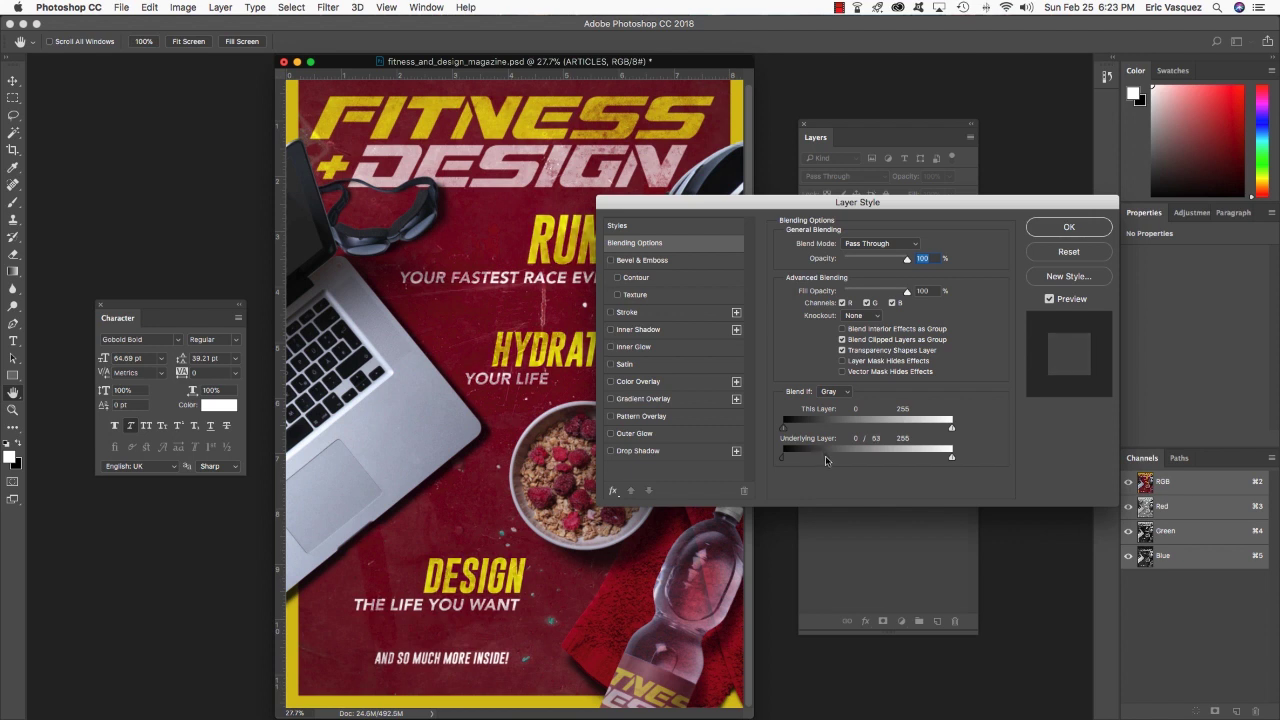
{"action": "left_click_drag", "start_coordinate": [622, 203], "coordinate": [712, 207]}
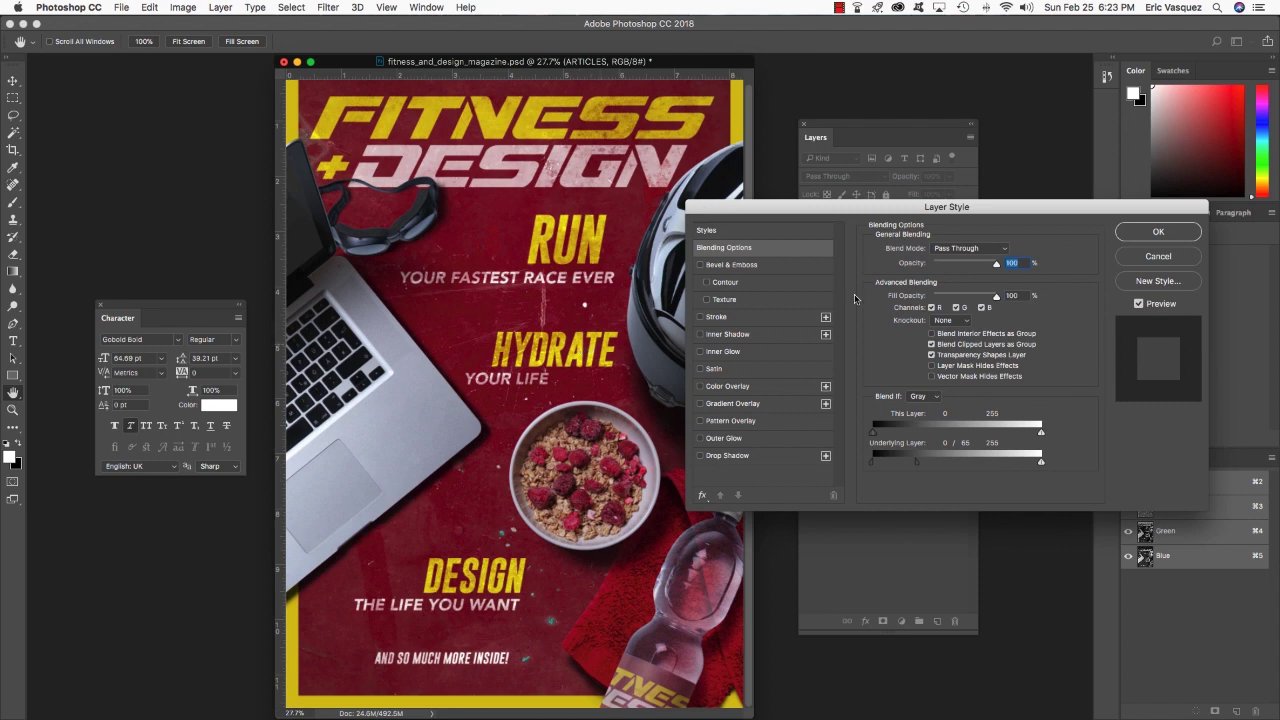
{"action": "left_click", "coordinate": [1156, 232]}
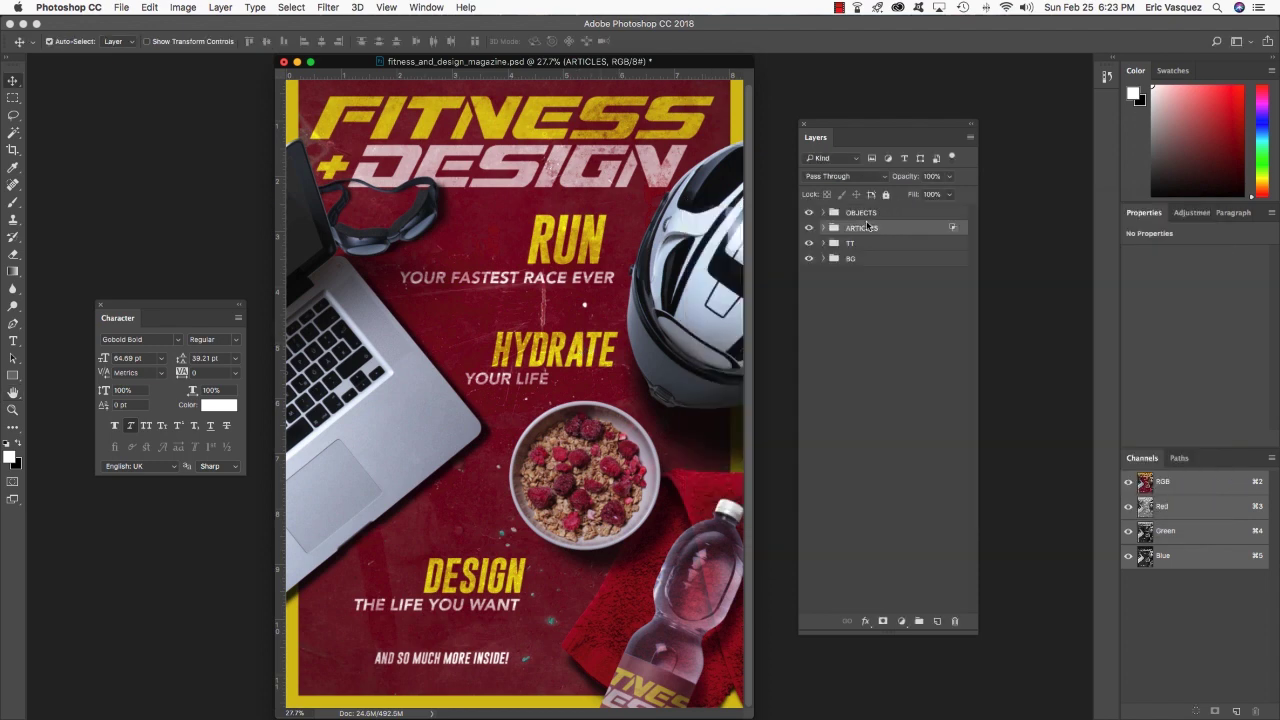
Duplicate the four layer groups and merge the copies into a single layer
{"action": "left_click", "coordinate": [857, 212]}
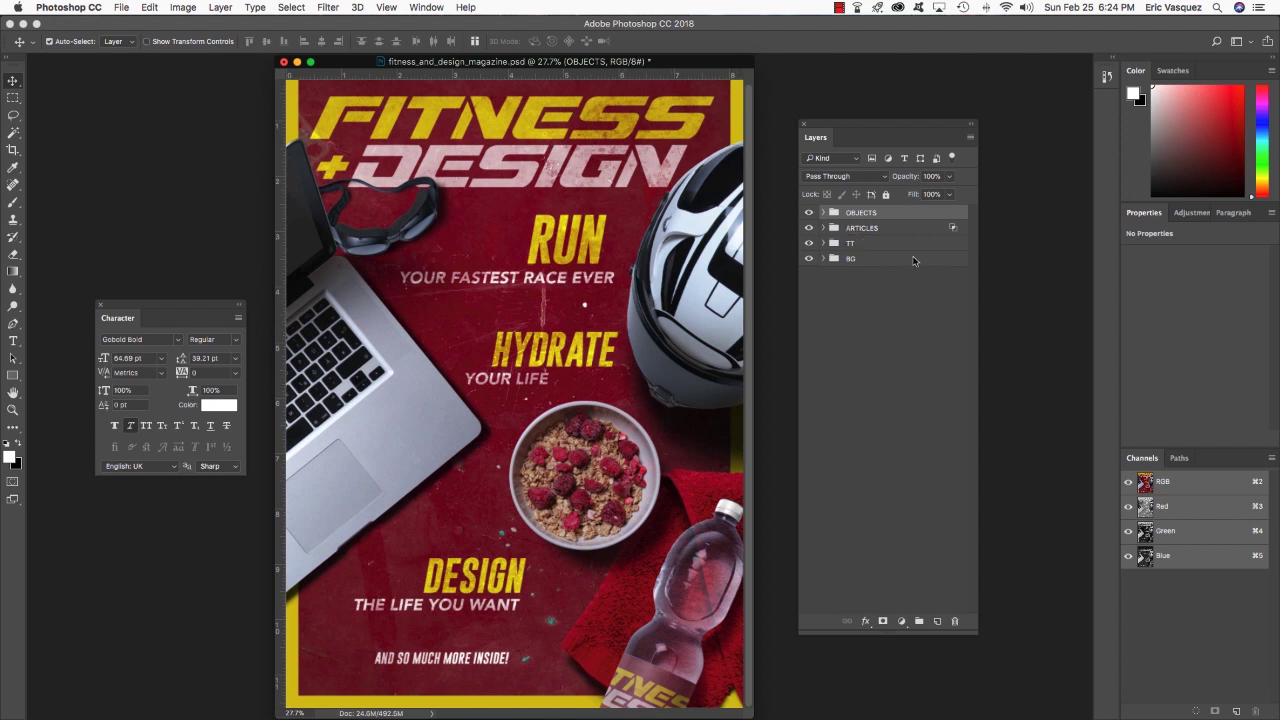
{"action": "key", "text": "super+0"}
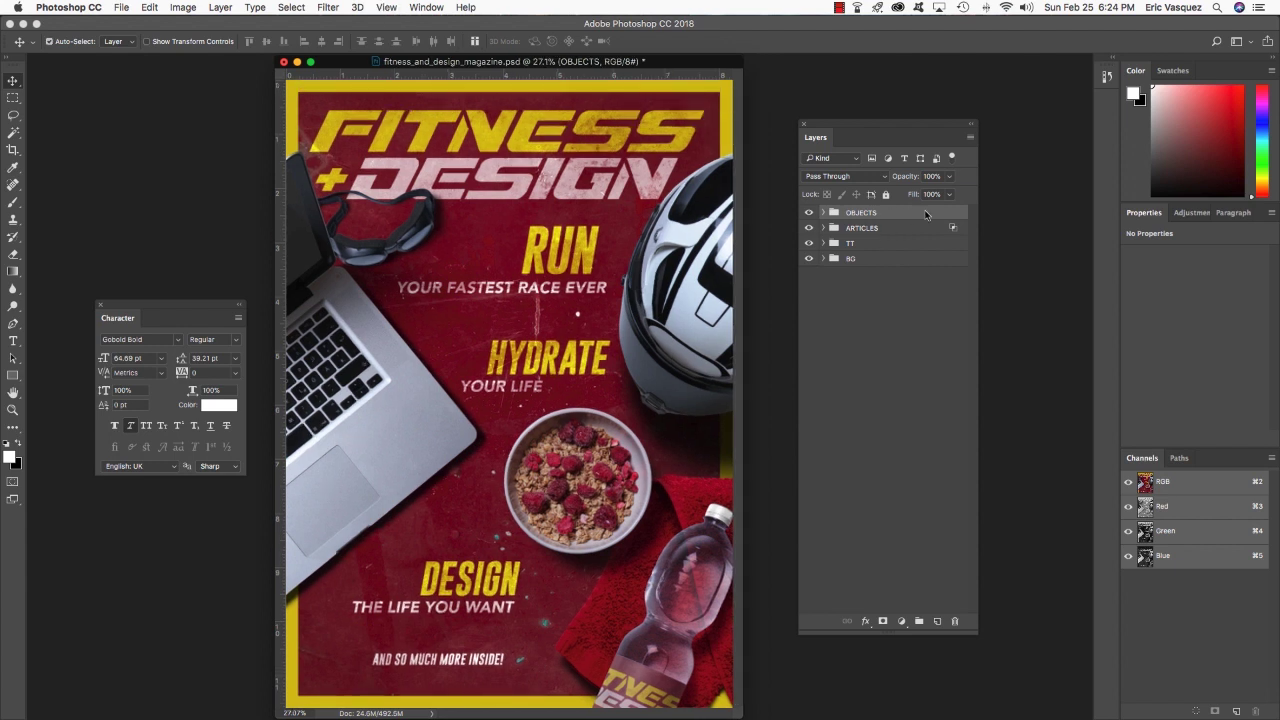
{"action": "left_click", "coordinate": [884, 260], "text": "shift"}
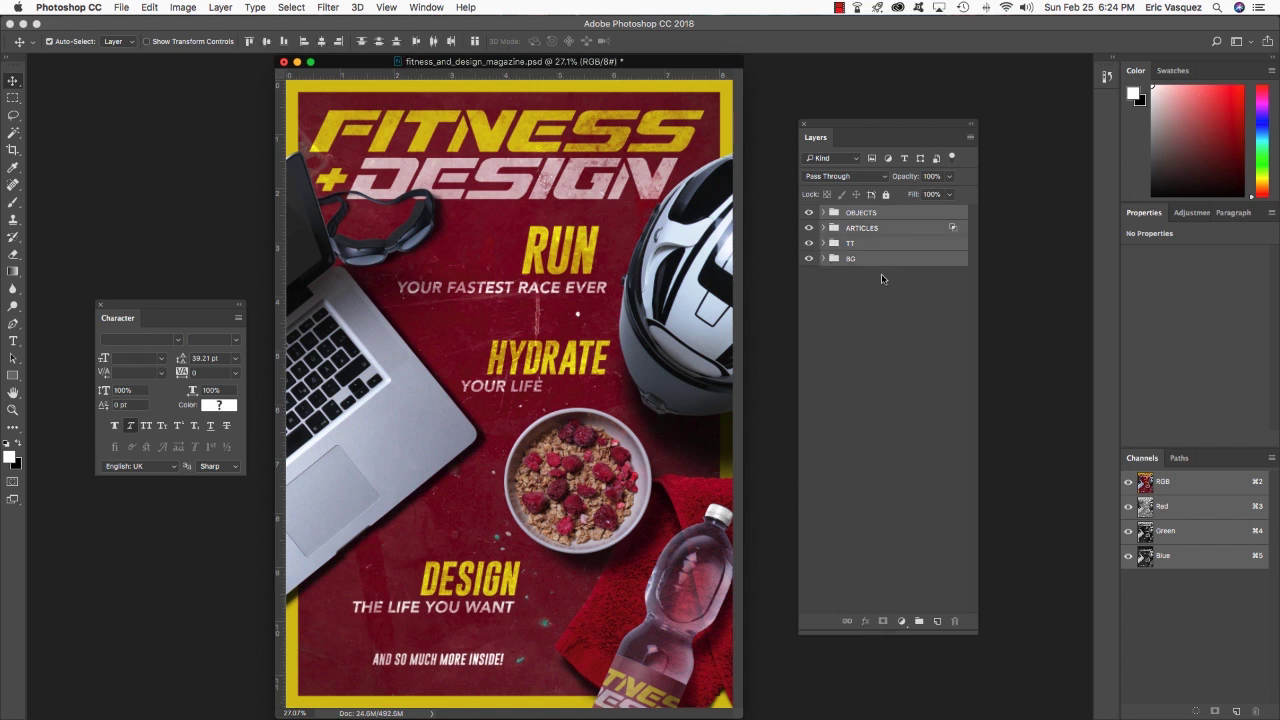
{"action": "key", "text": "super+j"}
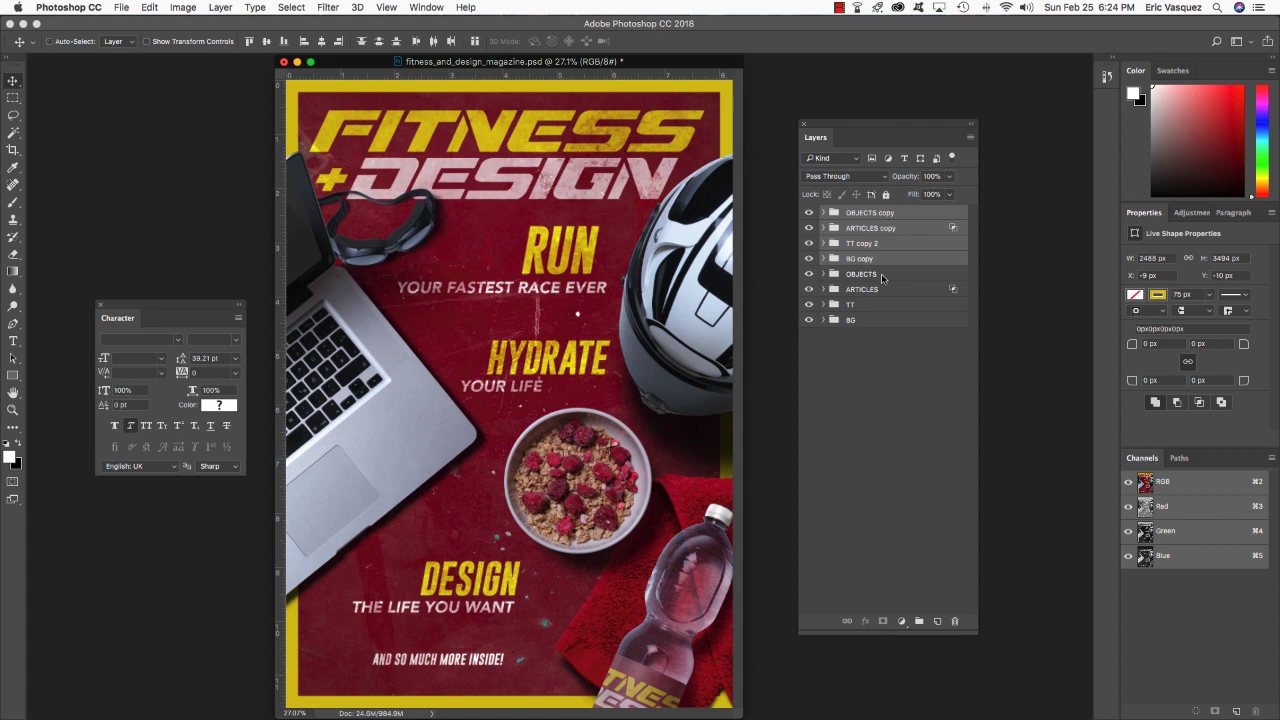
{"action": "key", "text": "super+e"}
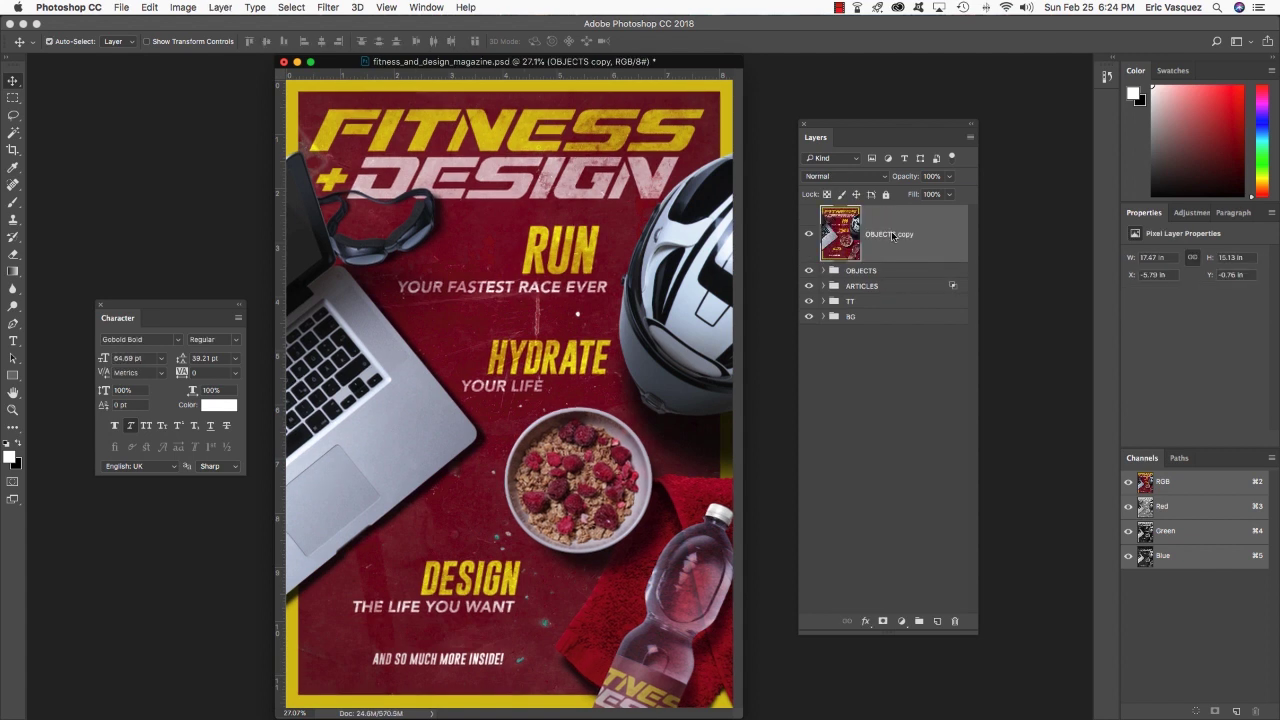
Rename the merged layer MERGED and save the cover document
{"action": "double_click", "coordinate": [892, 235]}
{"action": "type", "text": "MERGED"}
{"action": "key", "text": "Return"}
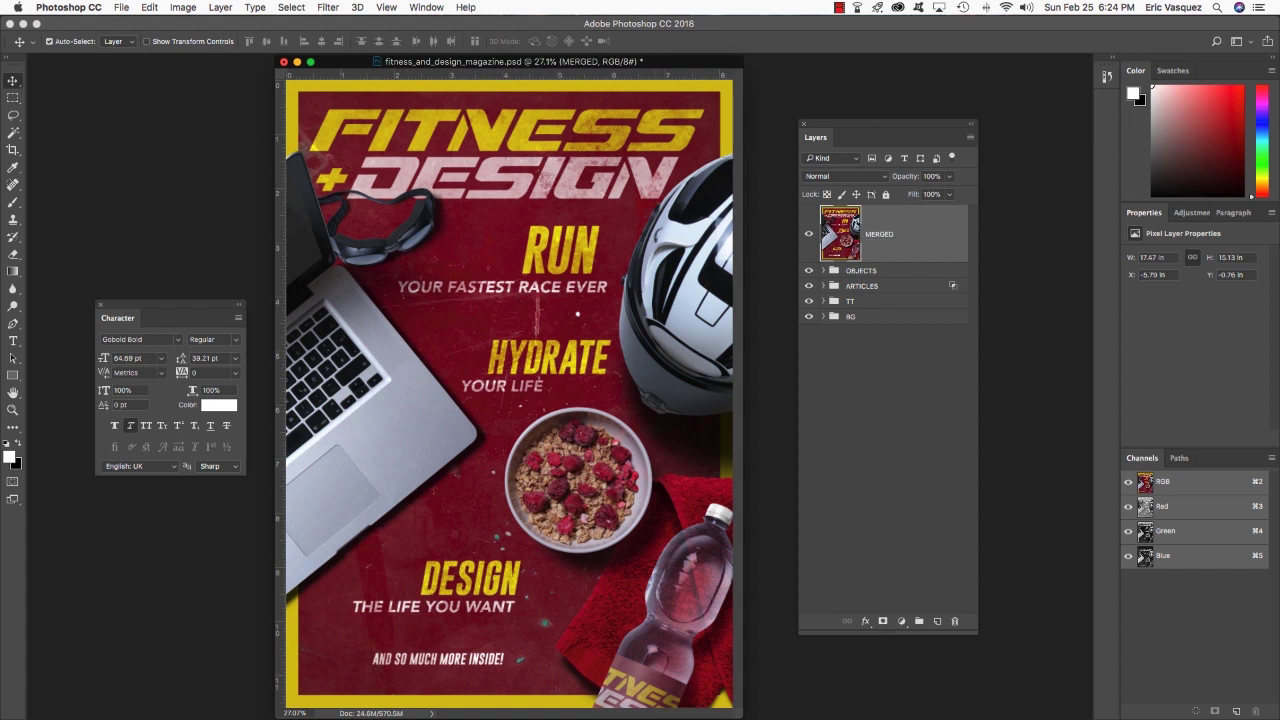
{"action": "key", "text": "super+s"}
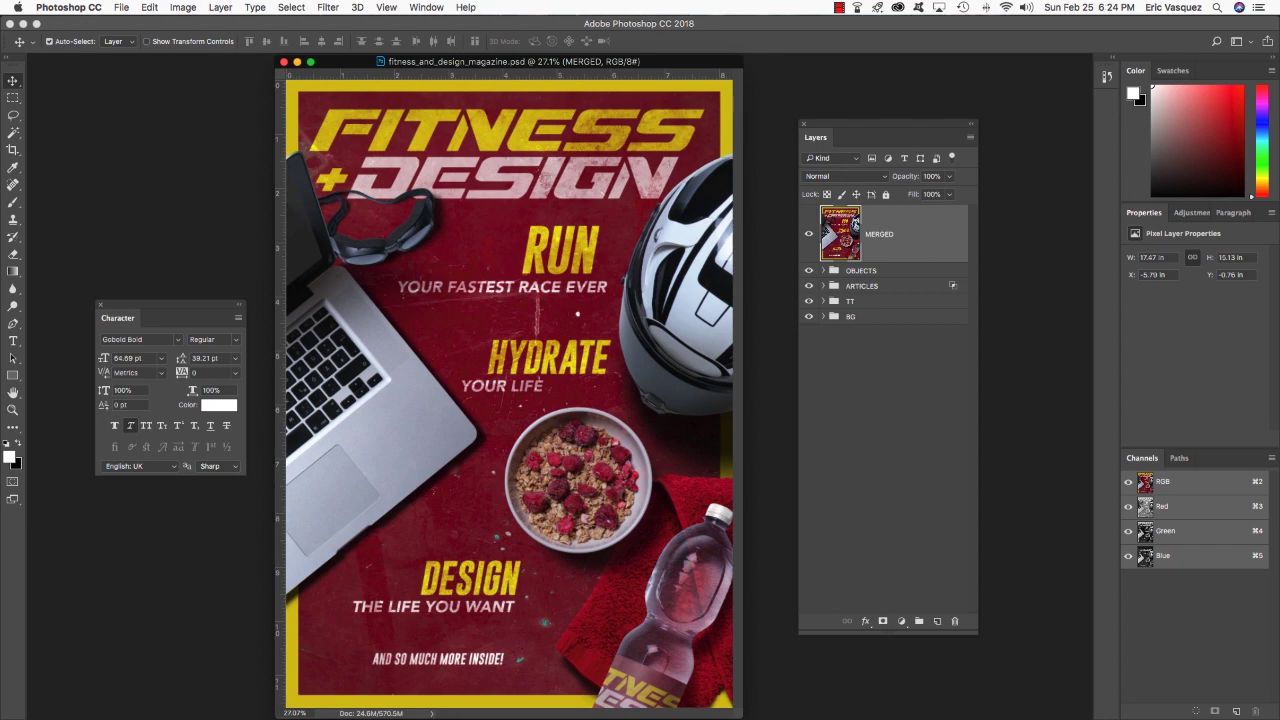
{"action": "key", "text": "super+o"}
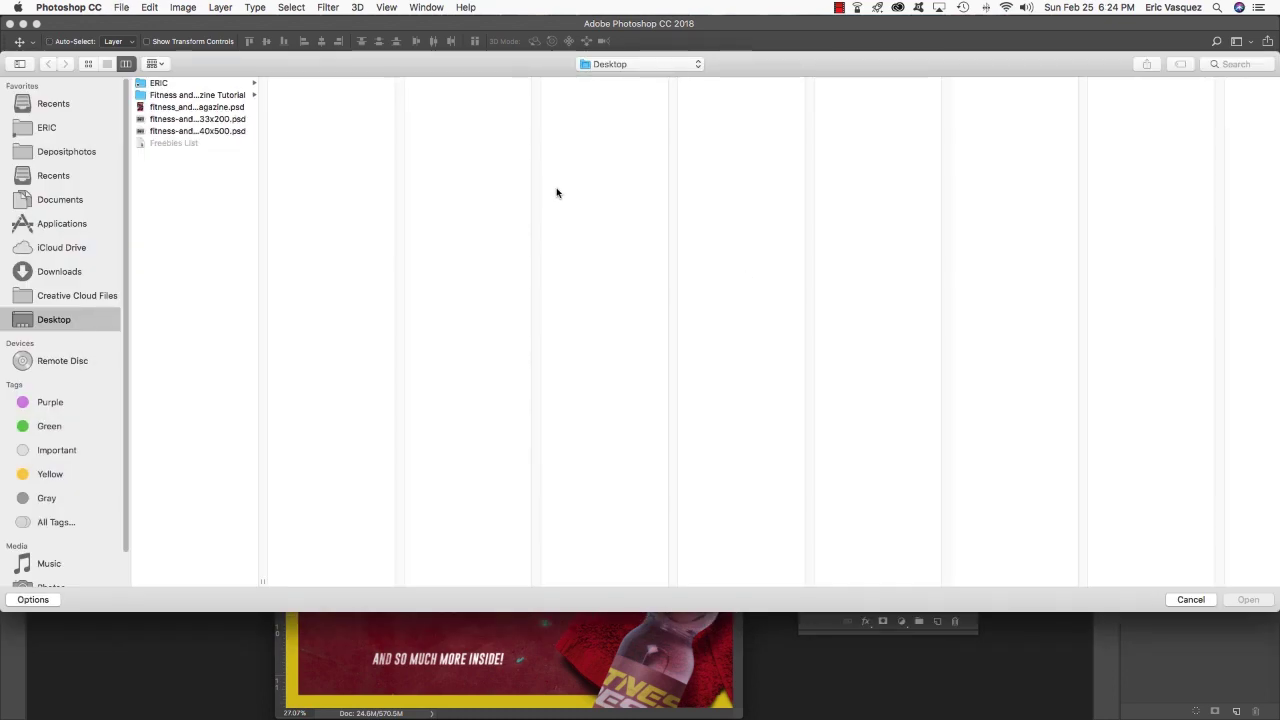
Open Magazine-3-0°-B8-1-1.psd from the tutorial's resources > freebies > Zippy-Pixels folder
{"action": "left_click", "coordinate": [200, 95]}
{"action": "left_click", "coordinate": [345, 119]}
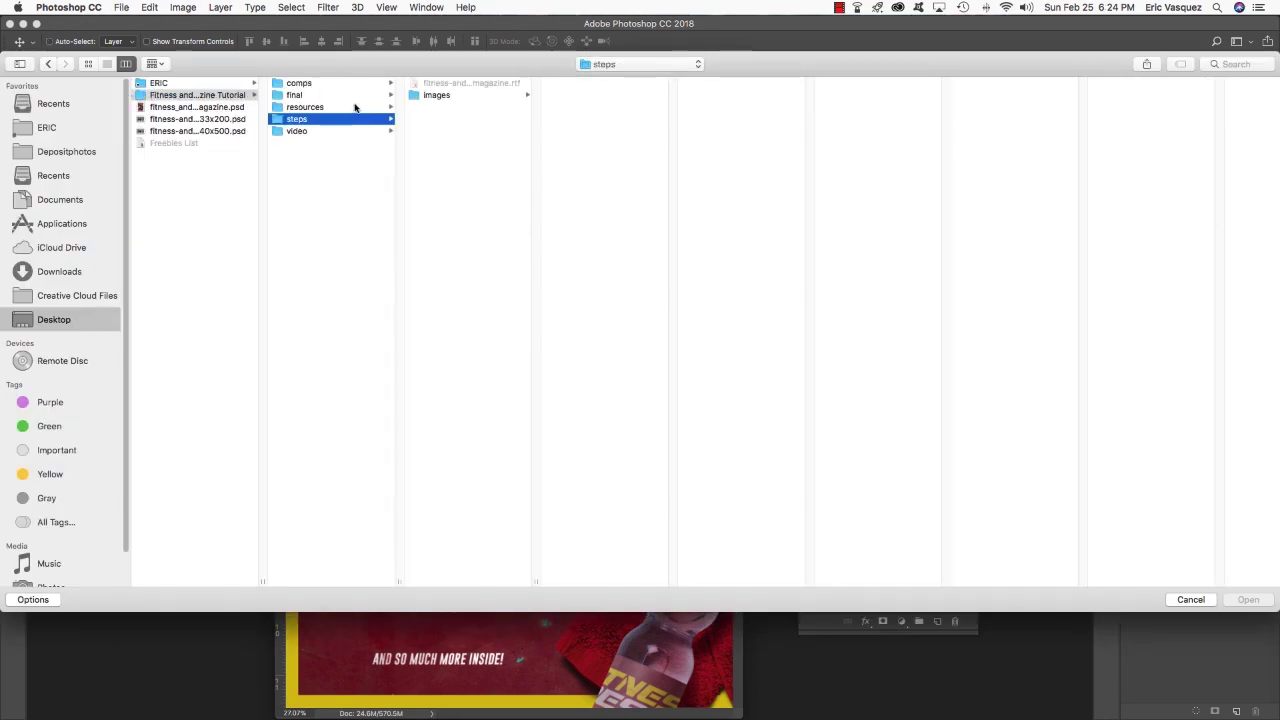
{"action": "left_click", "coordinate": [355, 107]}
{"action": "left_click", "coordinate": [466, 95]}
{"action": "left_click", "coordinate": [592, 97]}
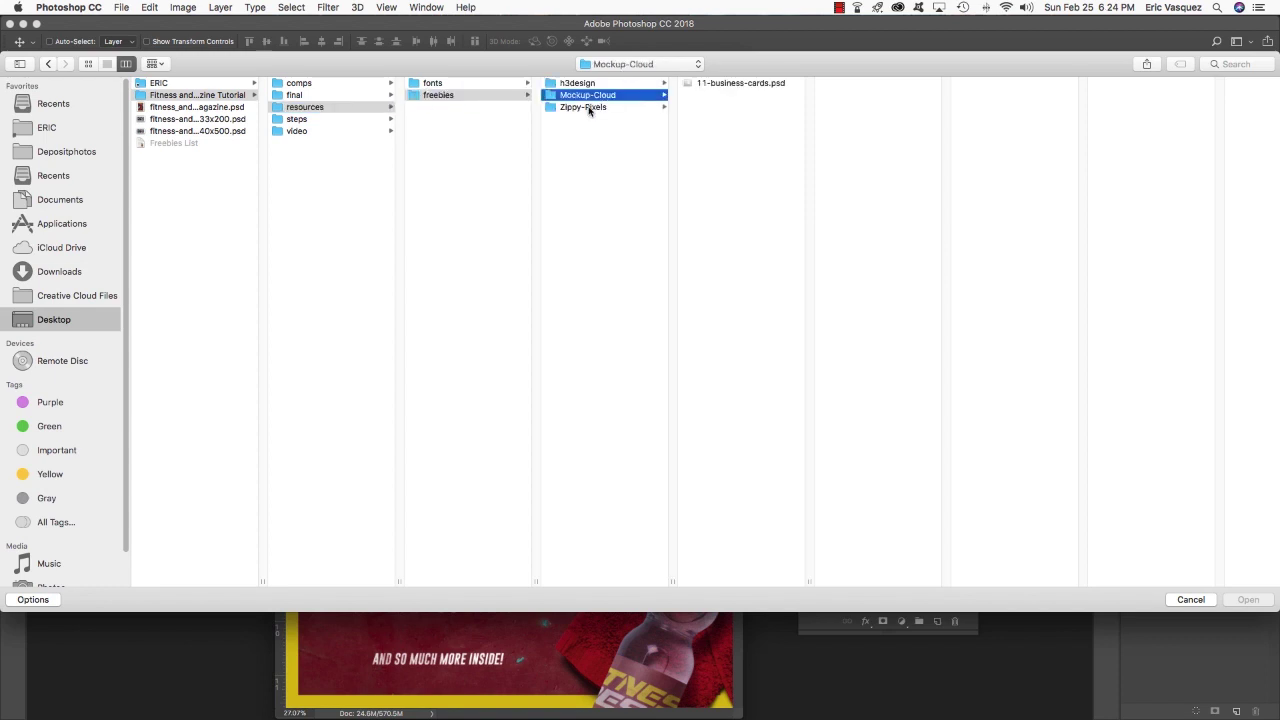
{"action": "left_click", "coordinate": [589, 108]}
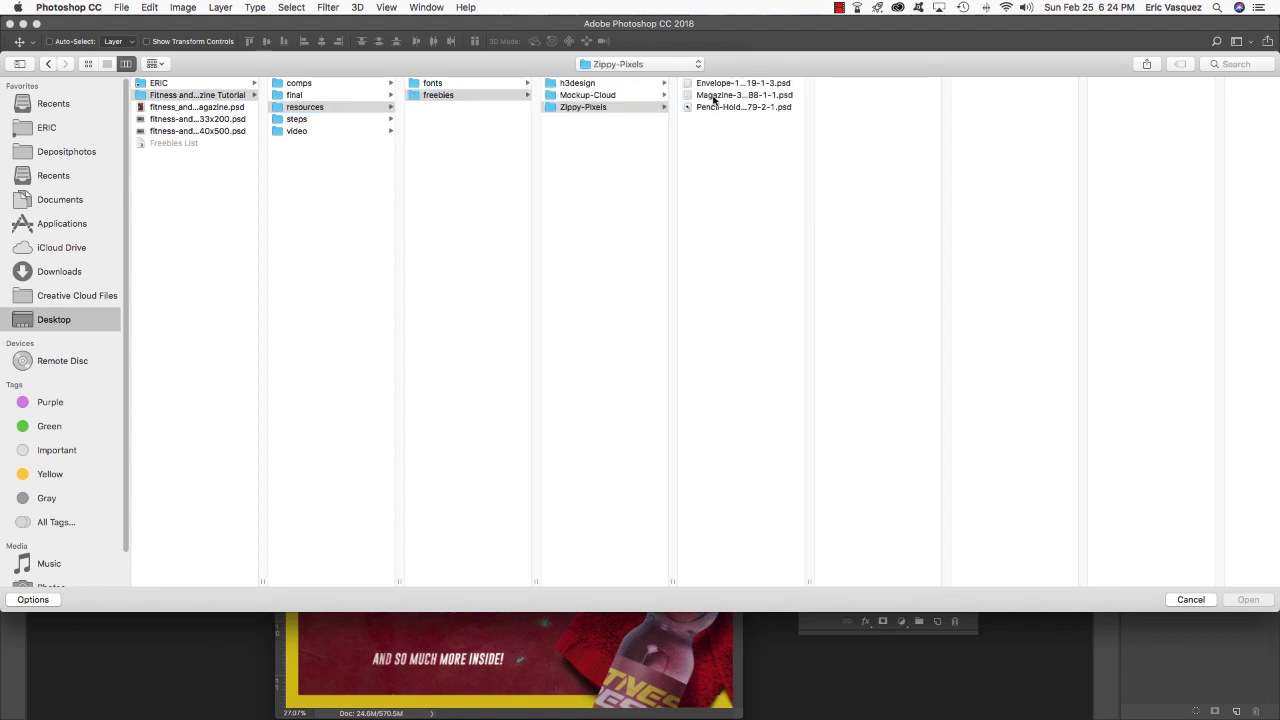
{"action": "left_click", "coordinate": [714, 97]}
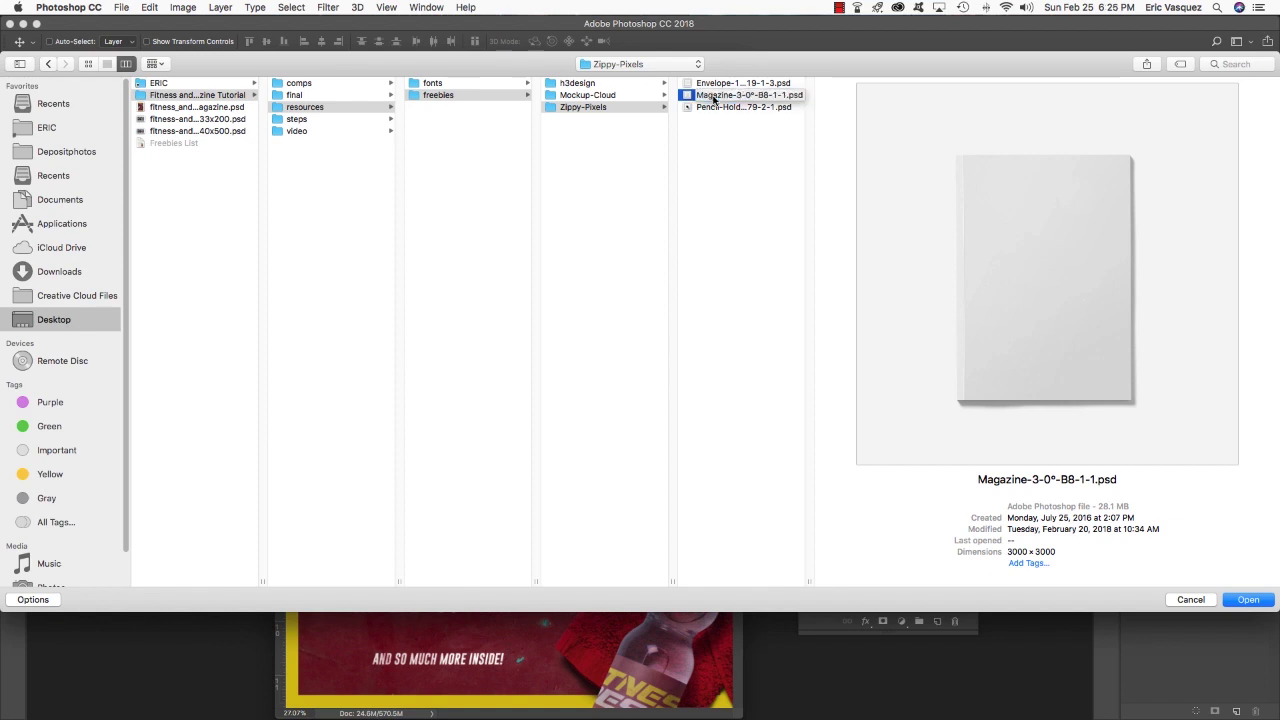
{"action": "double_click", "coordinate": [714, 95]}
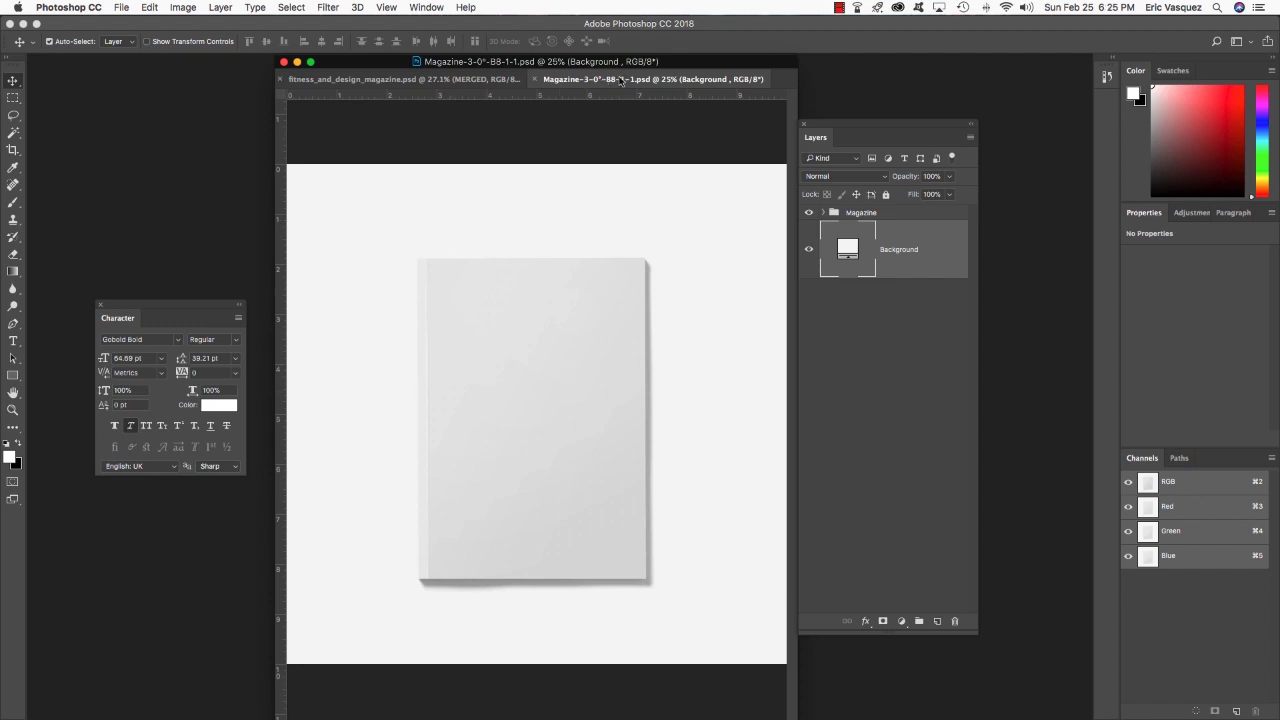
Float the mockup in its own window, close the Character panel, and zoom to 16.7%
{"action": "left_click_drag", "start_coordinate": [620, 80], "coordinate": [310, 125]}
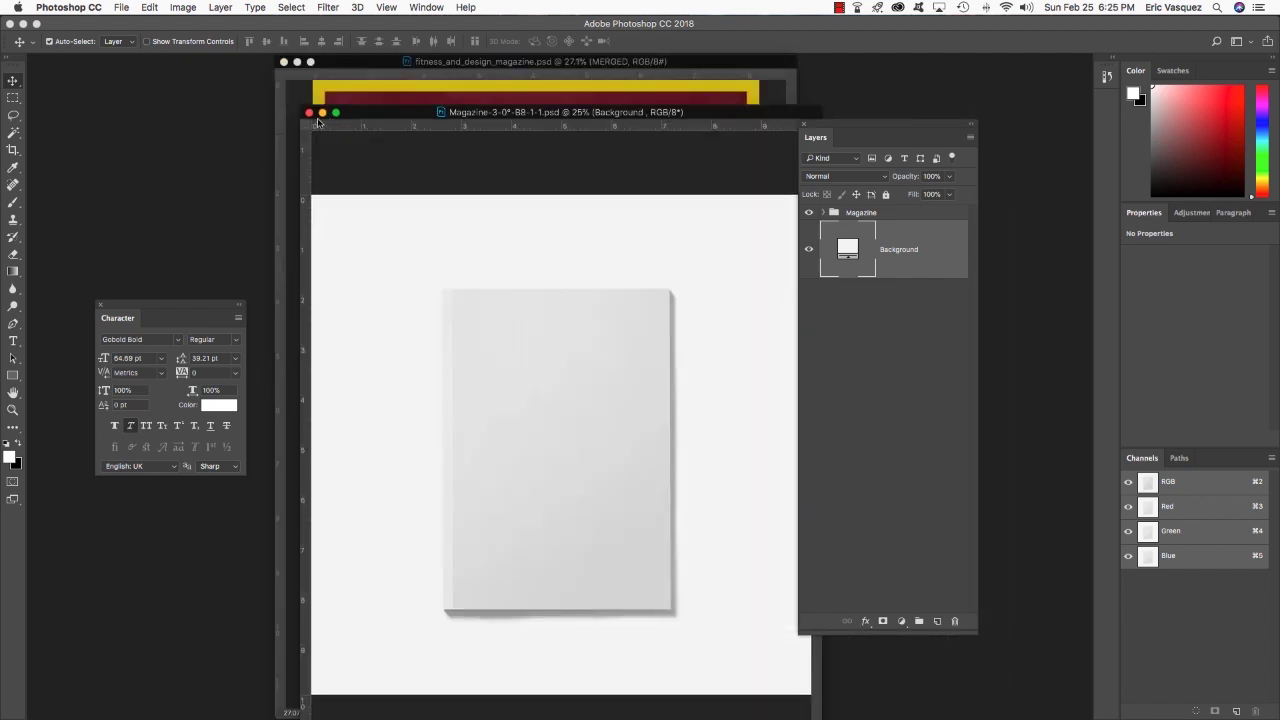
{"action": "left_click", "coordinate": [100, 305]}
{"action": "left_click_drag", "start_coordinate": [446, 117], "coordinate": [258, 119]}
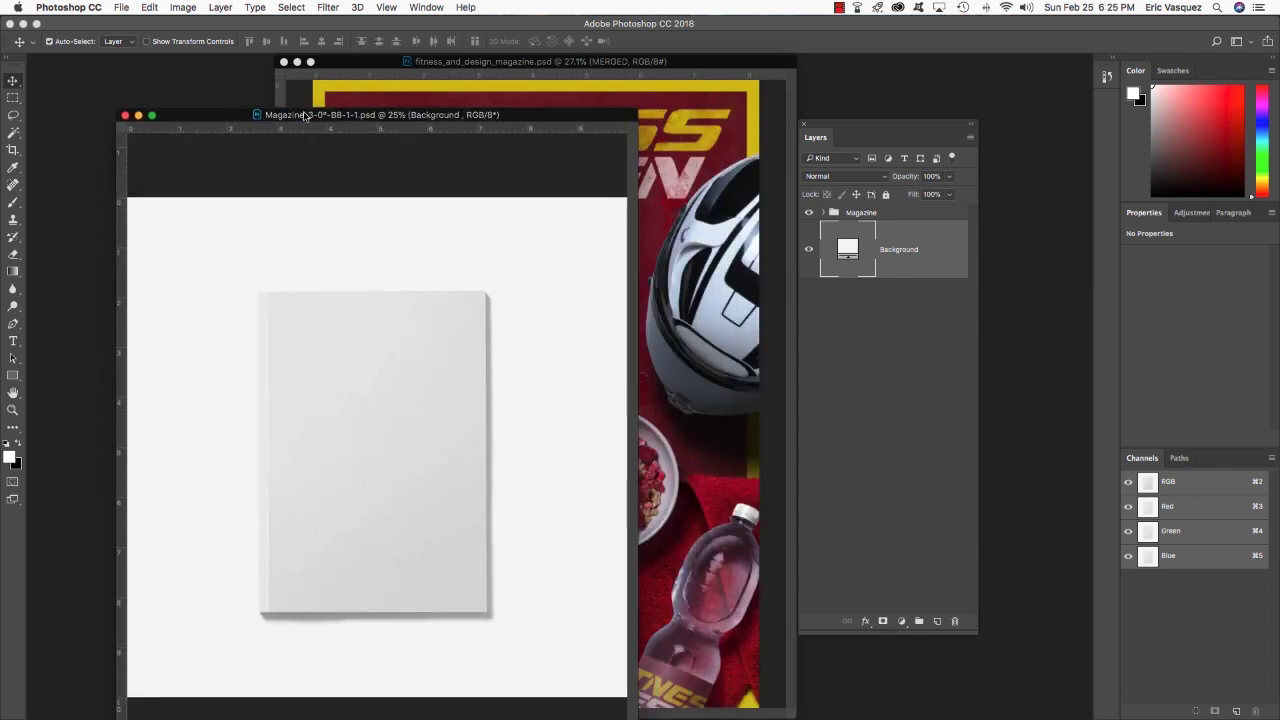
{"action": "key", "text": "super+minus"}
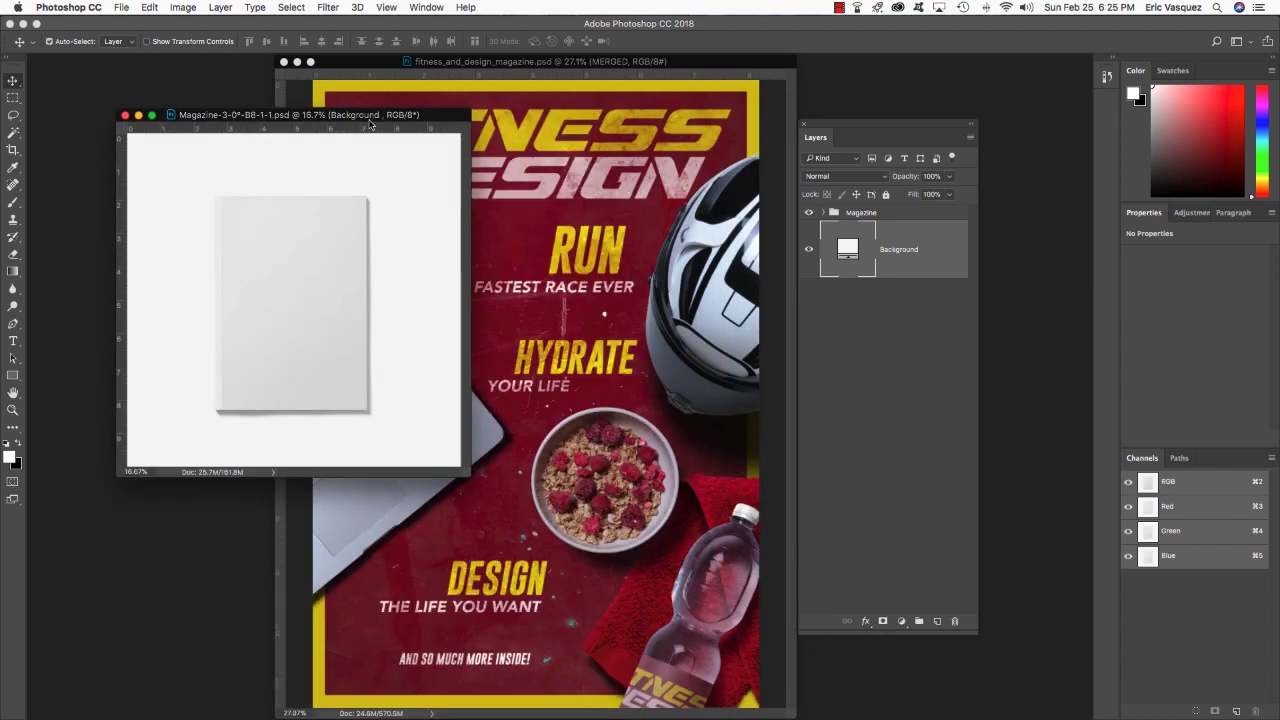
{"action": "left_click_drag", "start_coordinate": [370, 120], "coordinate": [340, 139]}
Expand the Magazine group and open the 'Double Click & Replace Your Design' smart object
{"action": "left_click", "coordinate": [866, 214]}
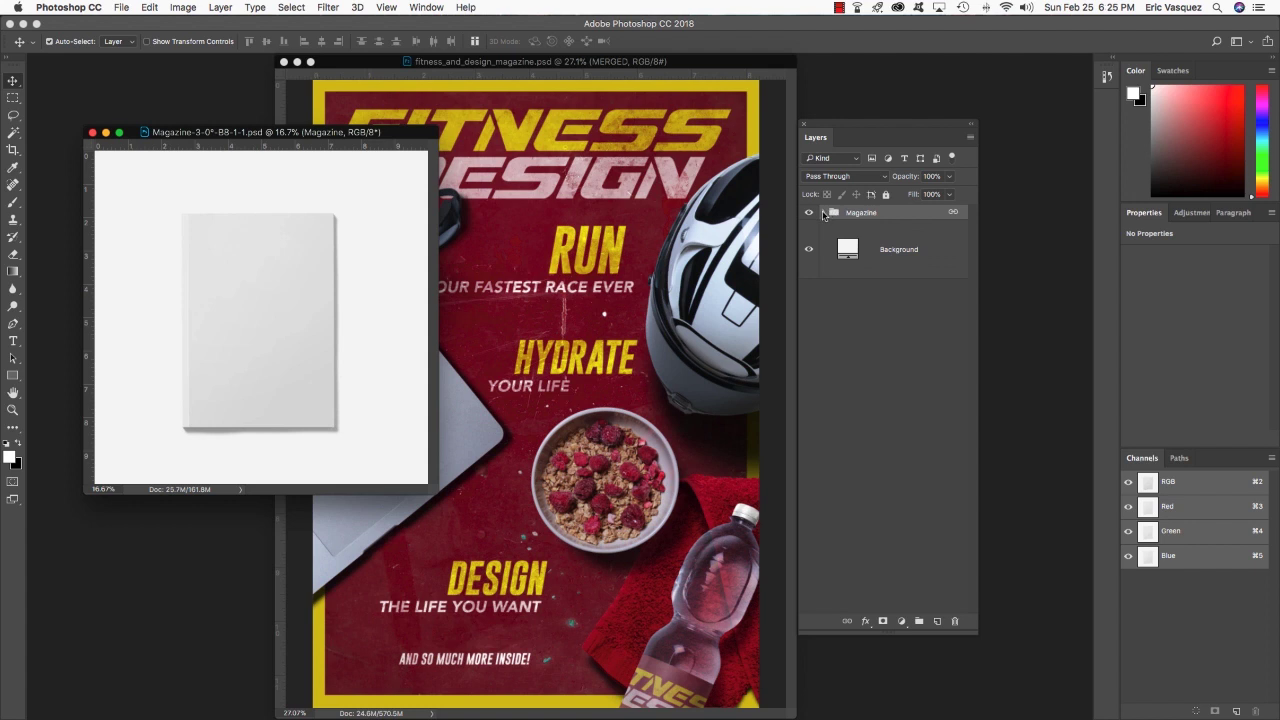
{"action": "left_click", "coordinate": [824, 214]}
{"action": "left_click", "coordinate": [940, 258]}
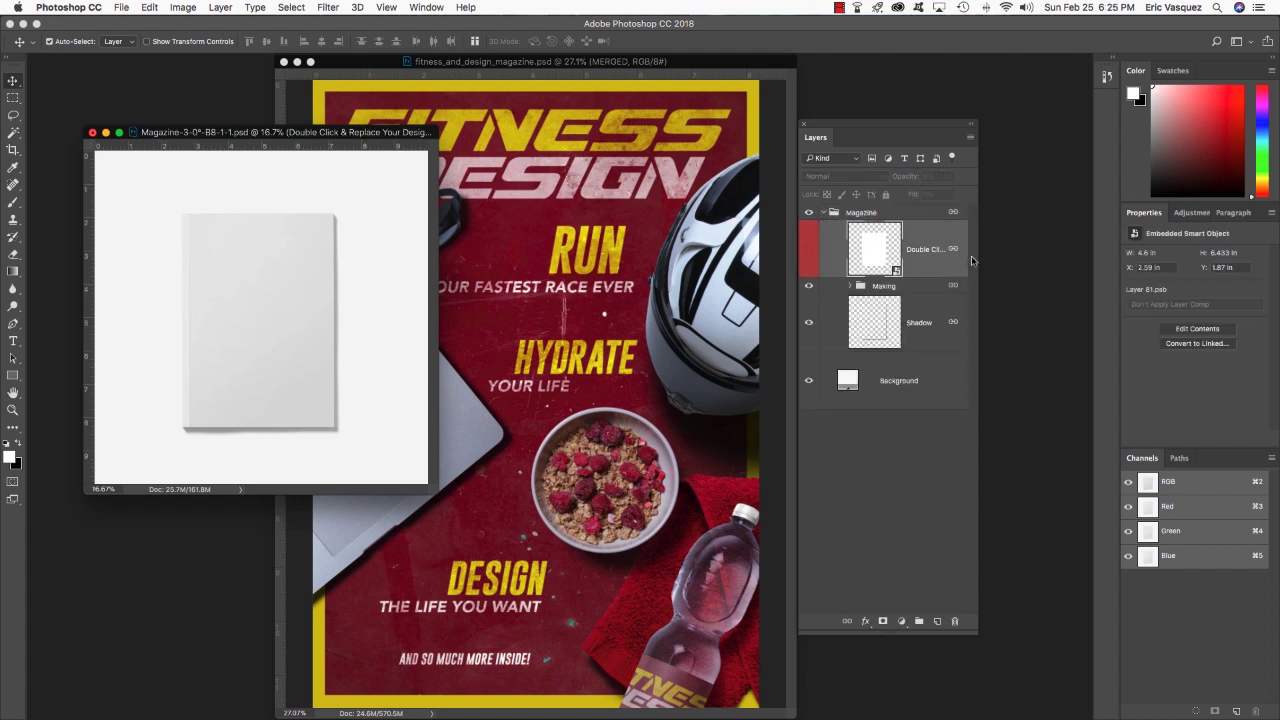
{"action": "left_click_drag", "start_coordinate": [978, 260], "coordinate": [1068, 262]}
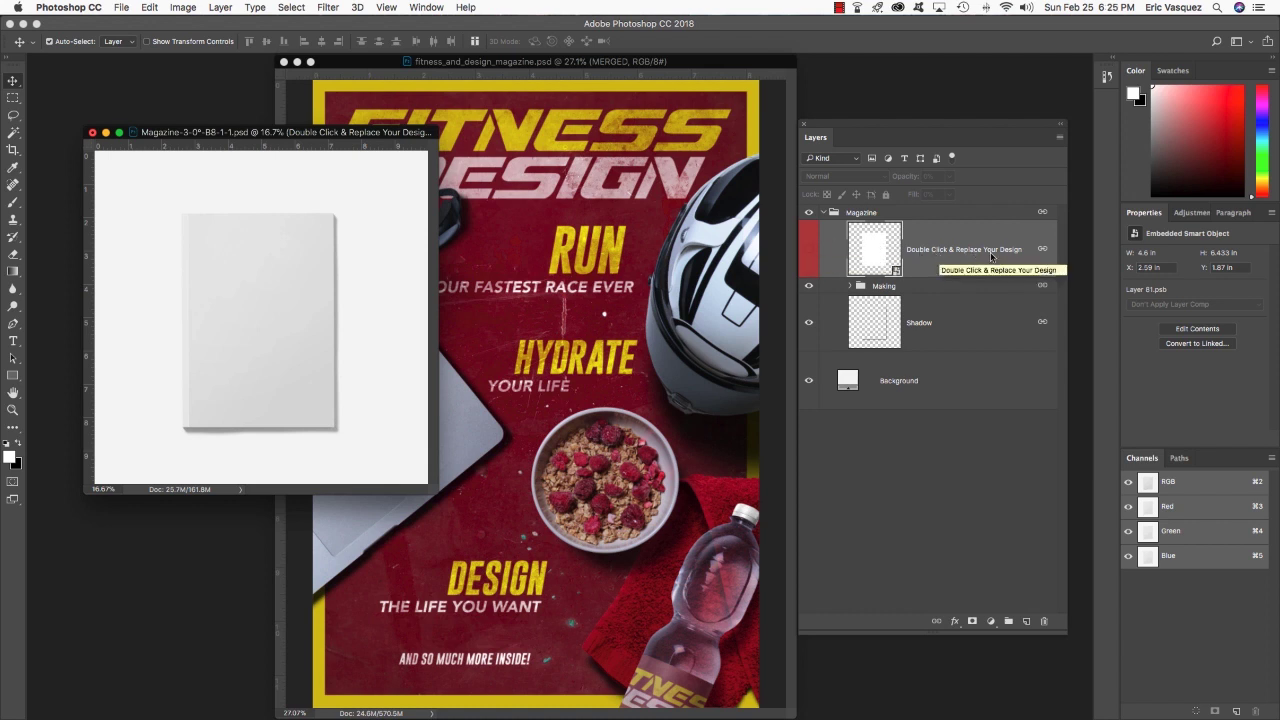
{"action": "double_click", "coordinate": [896, 271]}
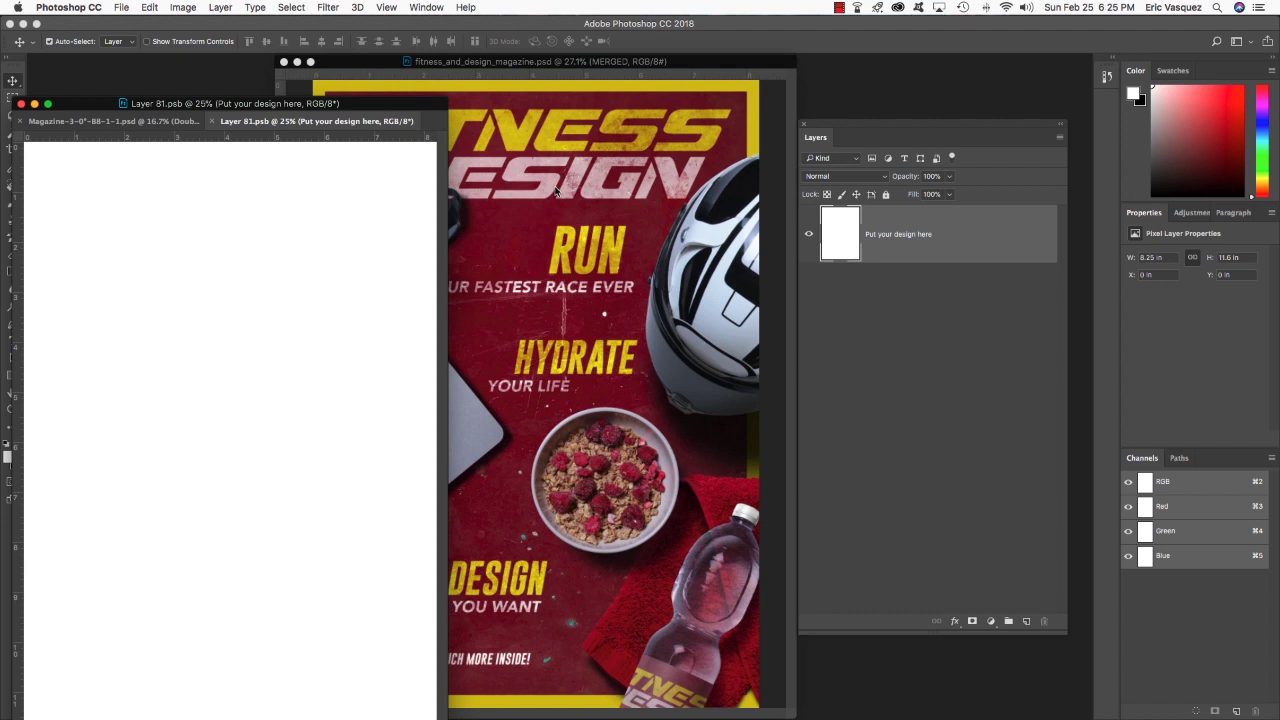
Copy the MERGED layer into Layer 81.psb, then save and close the smart object
{"action": "left_click", "coordinate": [557, 190]}
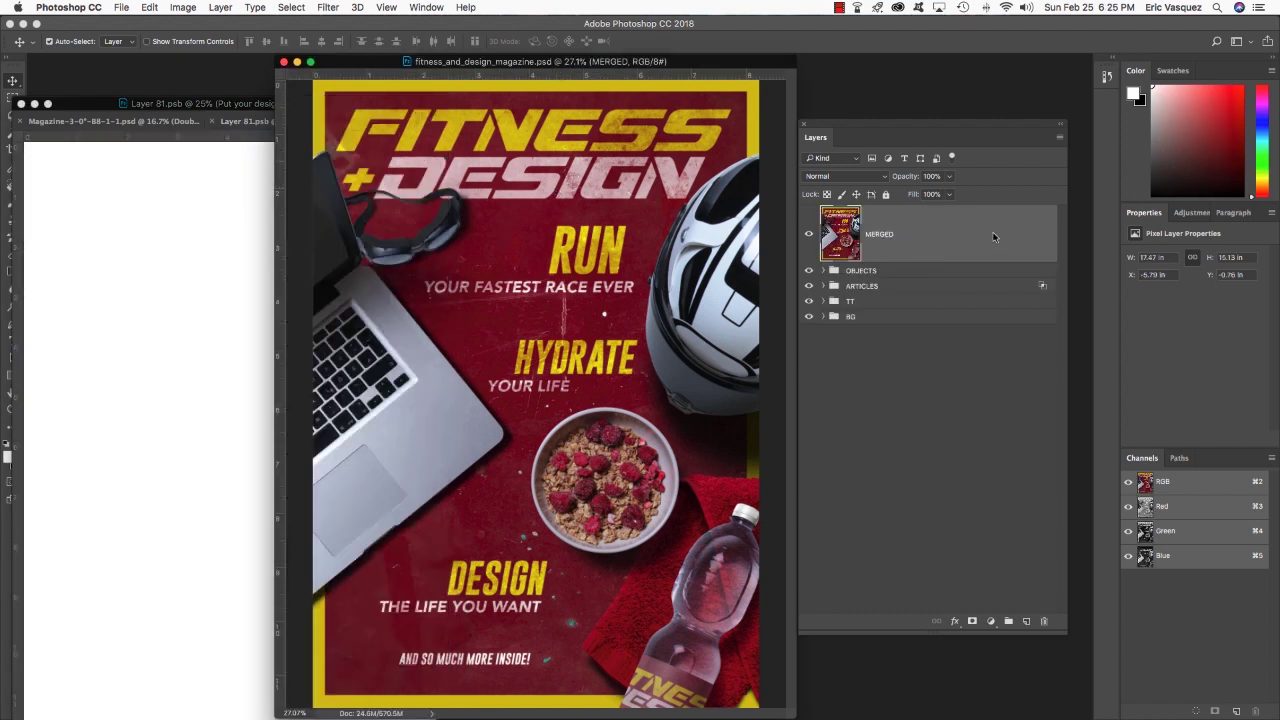
{"action": "left_click_drag", "start_coordinate": [1000, 234], "coordinate": [229, 267]}
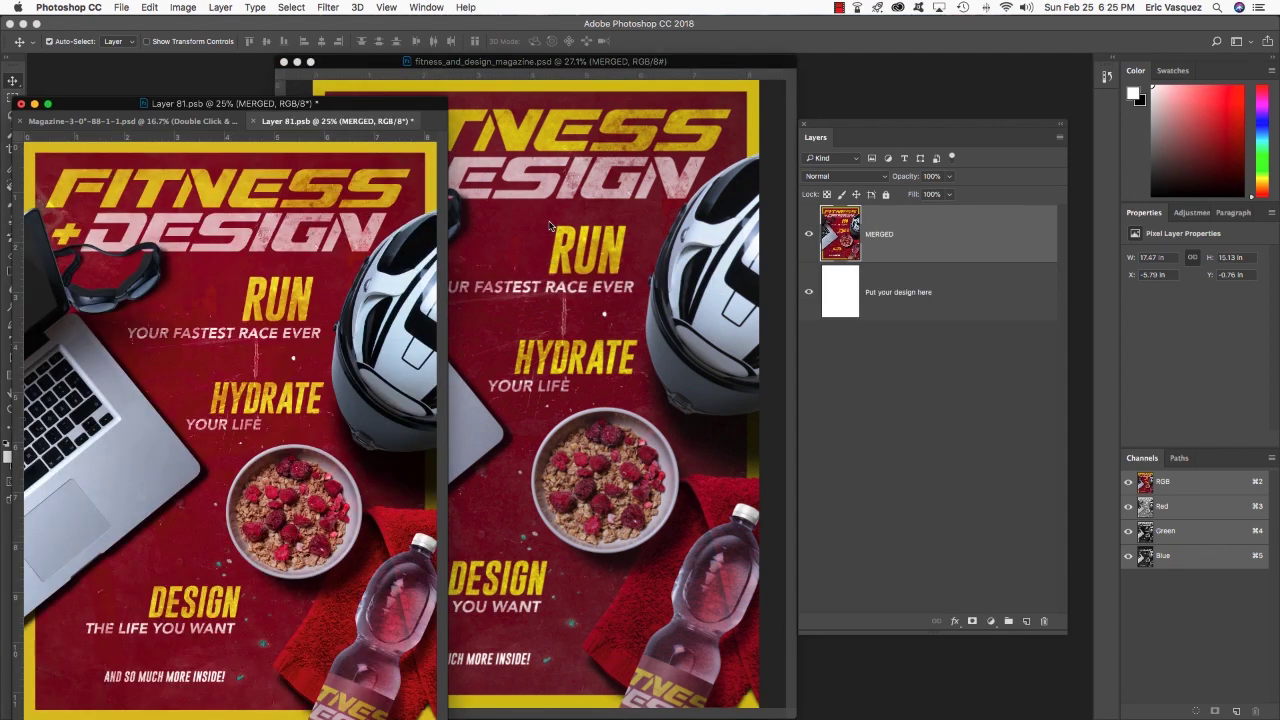
{"action": "left_click", "coordinate": [580, 219]}
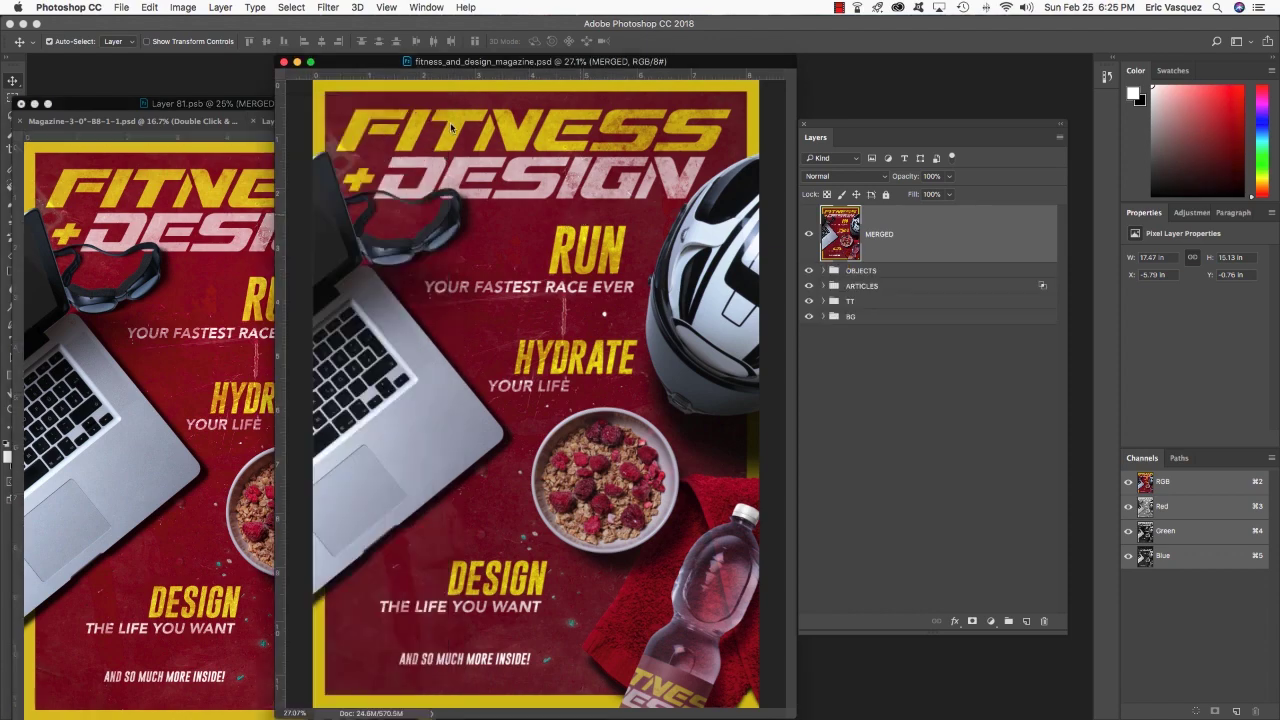
{"action": "left_click", "coordinate": [297, 62]}
{"action": "left_click_drag", "start_coordinate": [352, 104], "coordinate": [620, 67]}
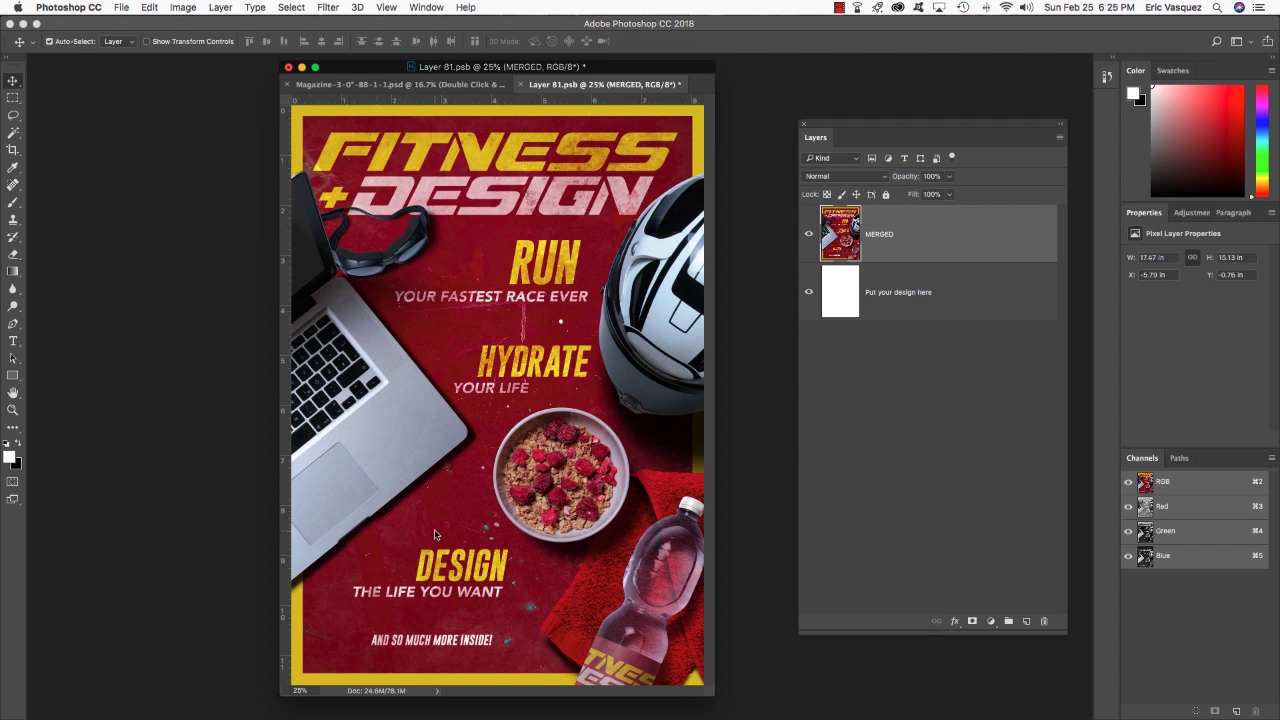
{"action": "key", "text": "super+s"}
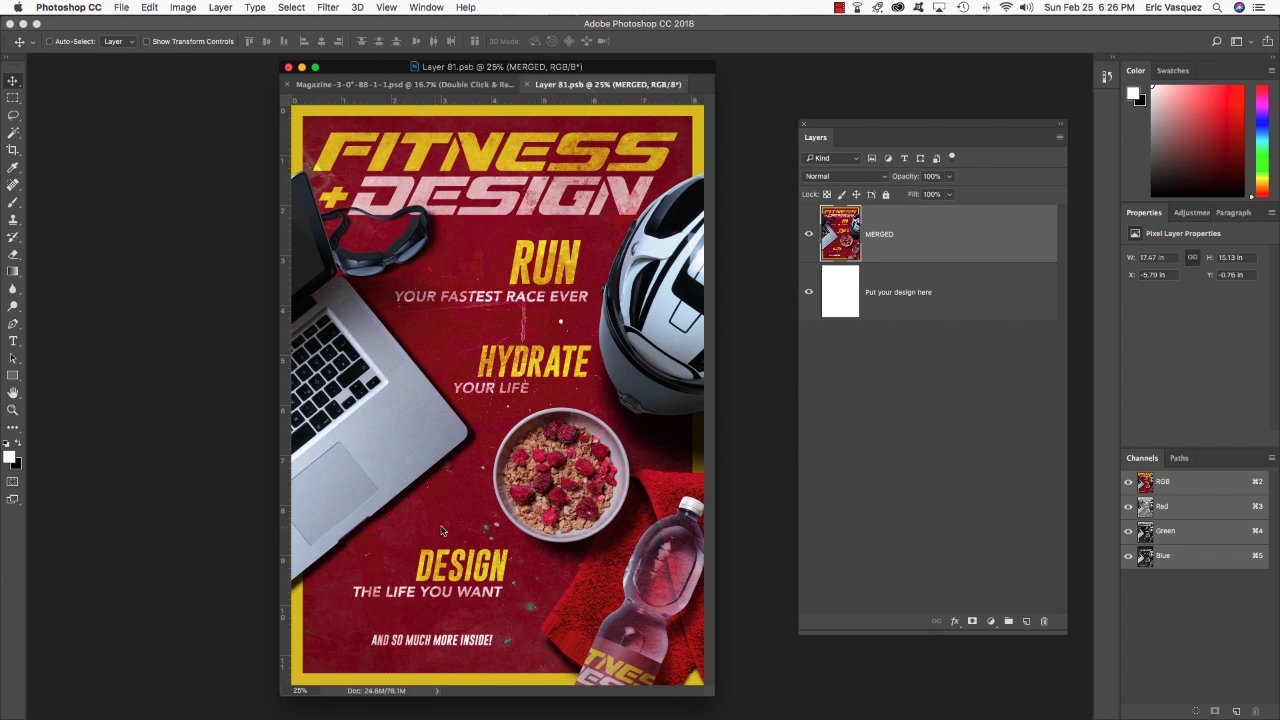
{"action": "key", "text": "super+w"}
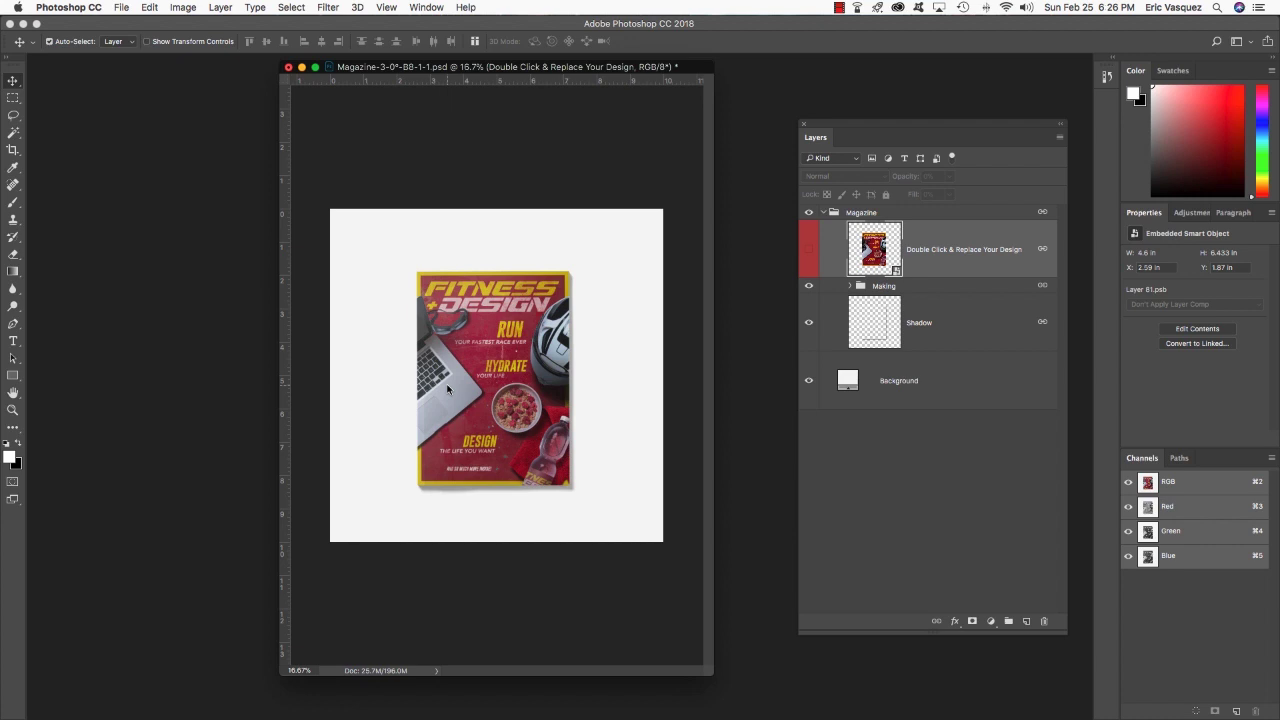
Zoom the mockup to 25% and collapse the Magazine group above the Background
{"action": "key", "text": "super+plus"}
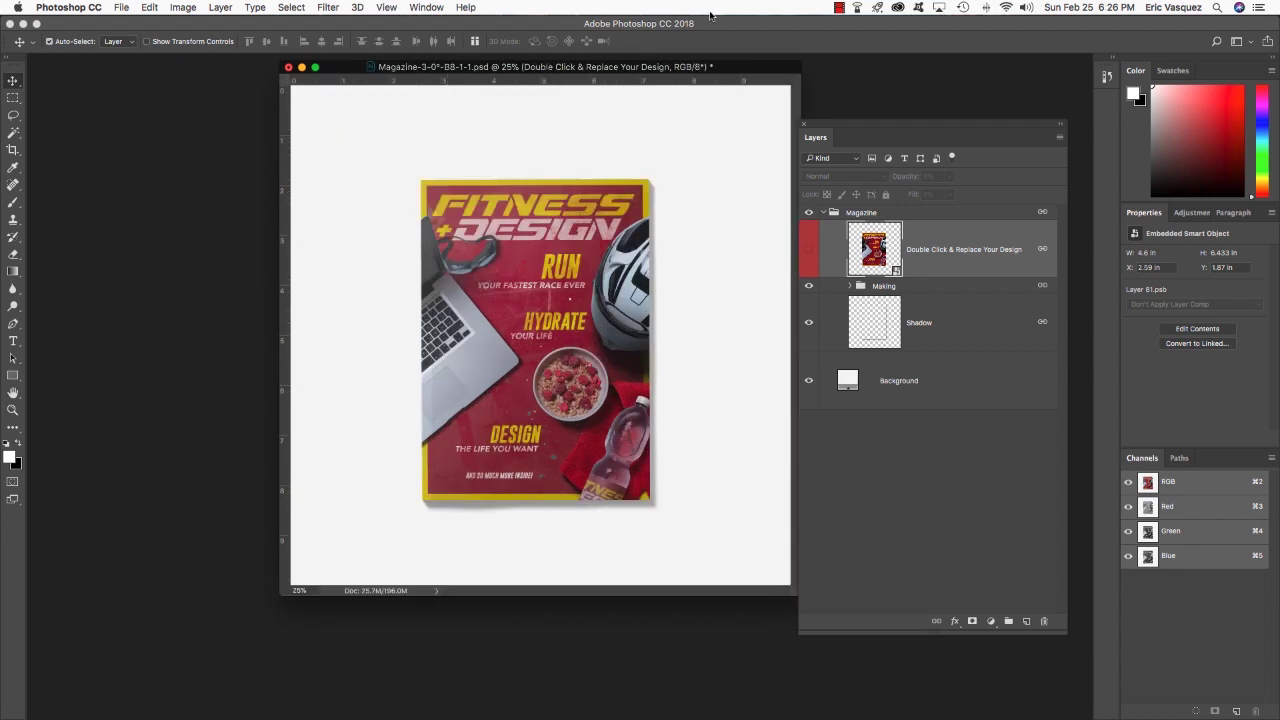
{"action": "left_click_drag", "start_coordinate": [720, 66], "coordinate": [610, 66]}
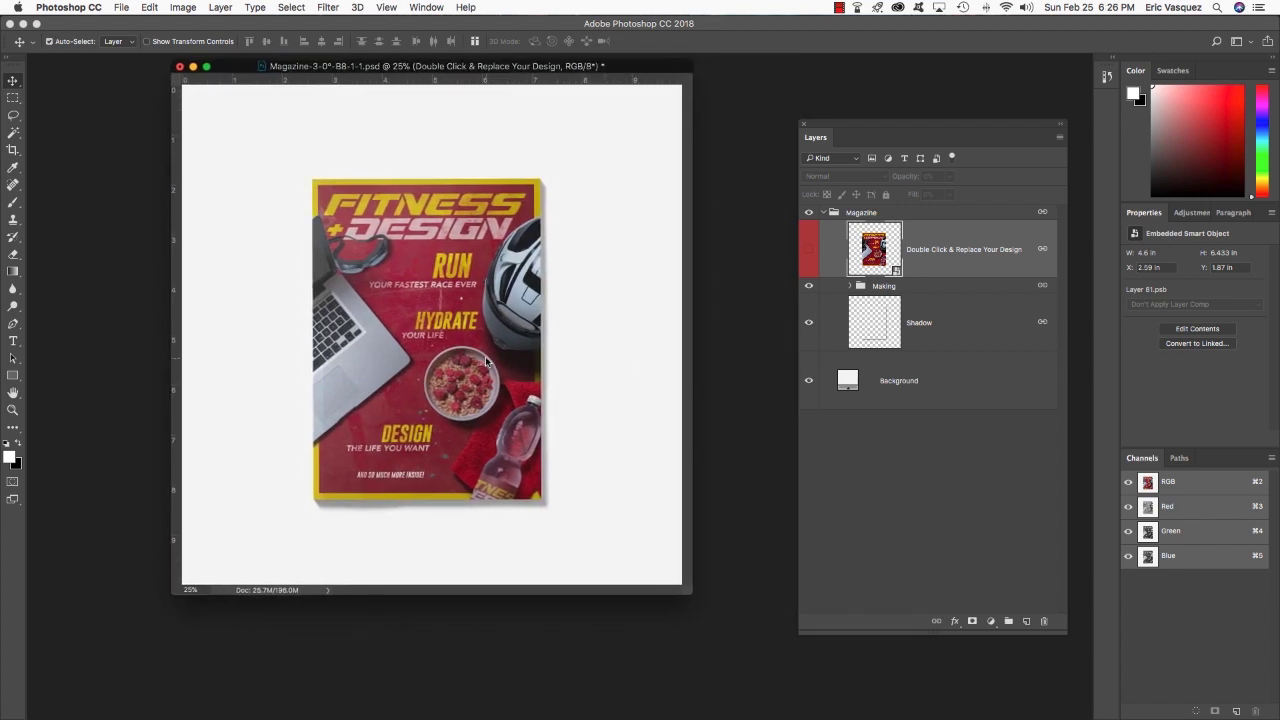
{"action": "left_click", "coordinate": [824, 213]}
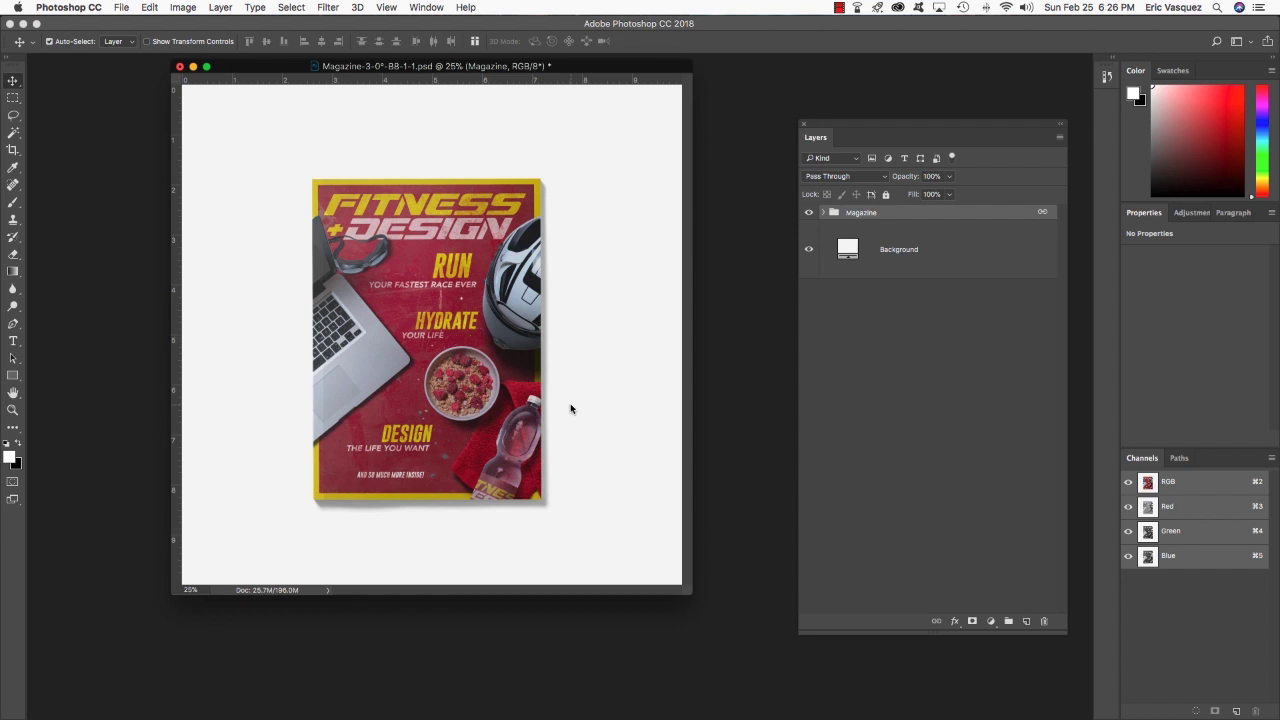
Scale the Magazine group to about 108%, tilt it roughly -9°, and move it up-left
{"action": "key", "text": "super+t"}
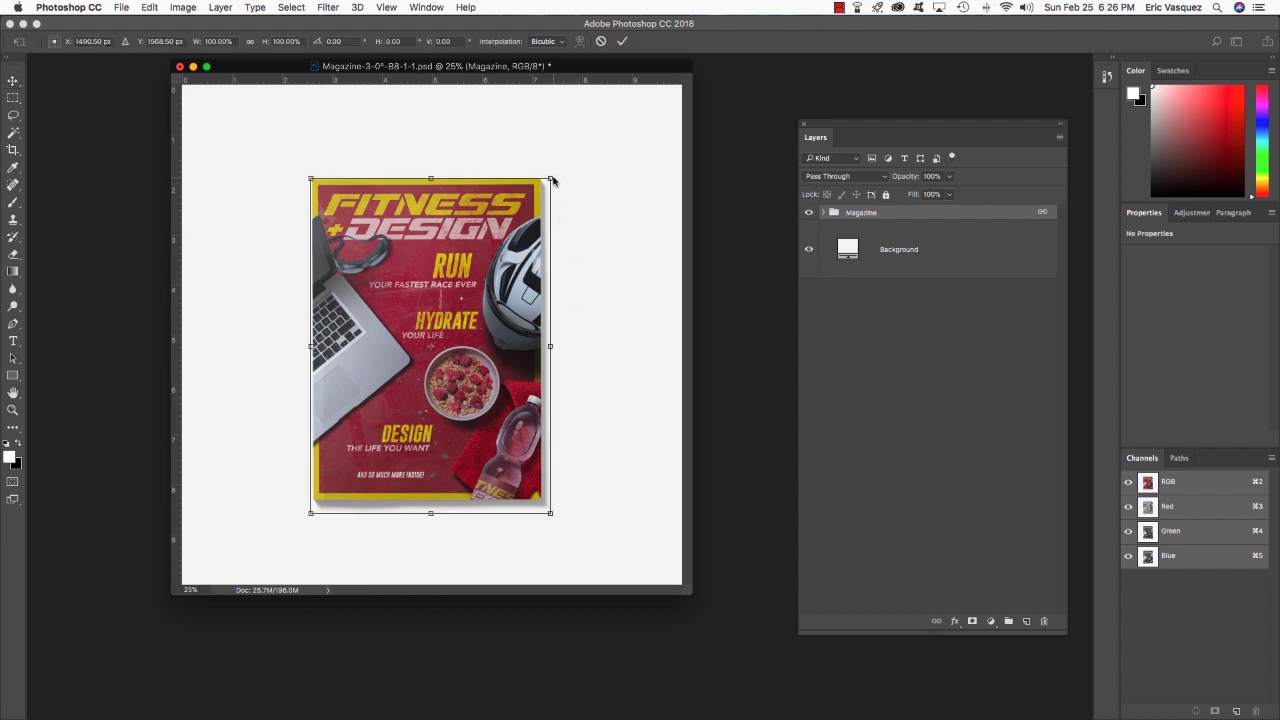
{"action": "left_click_drag", "start_coordinate": [551, 180], "coordinate": [571, 152]}
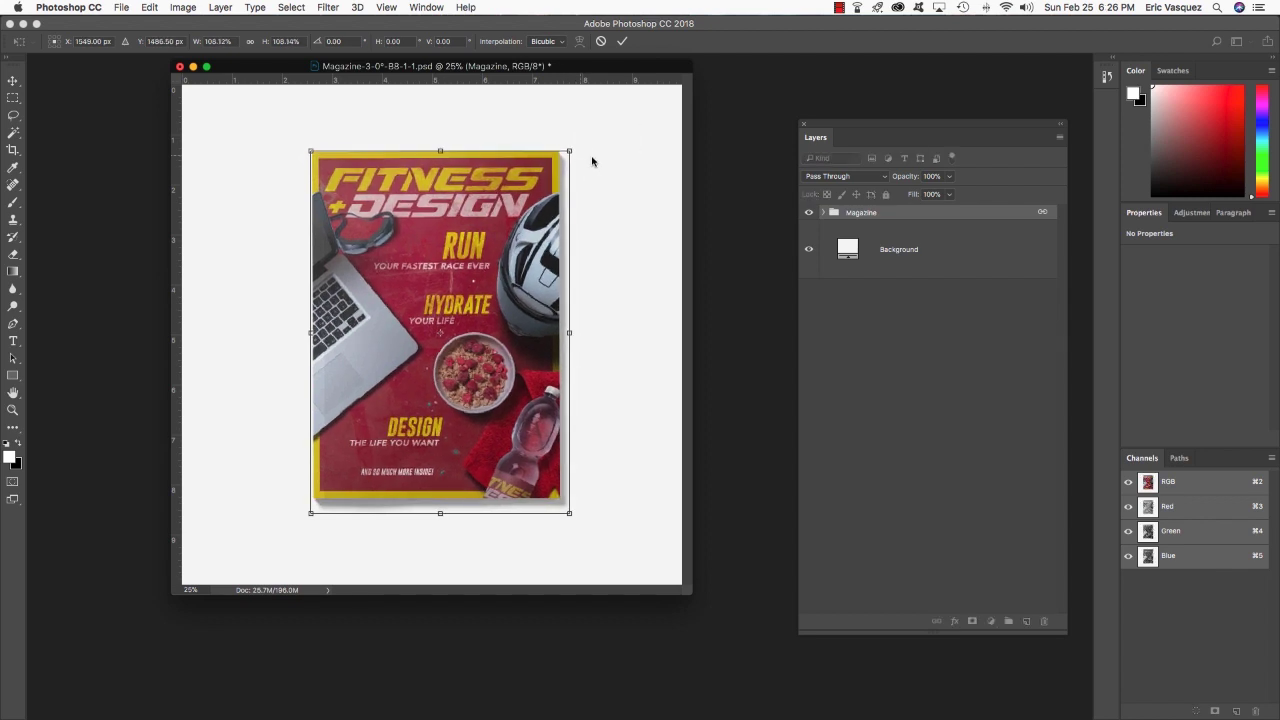
{"action": "left_click_drag", "start_coordinate": [640, 180], "coordinate": [604, 157]}
{"action": "left_click_drag", "start_coordinate": [519, 196], "coordinate": [464, 187]}
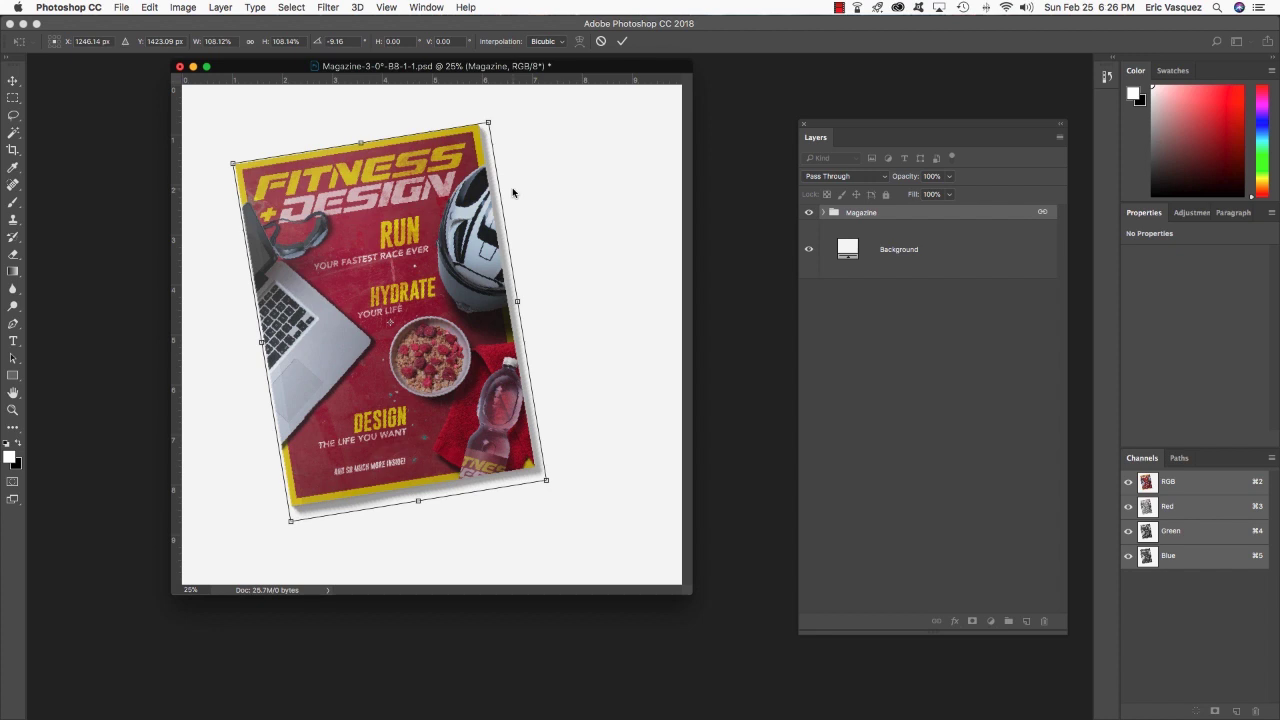
{"action": "key", "text": "Return"}
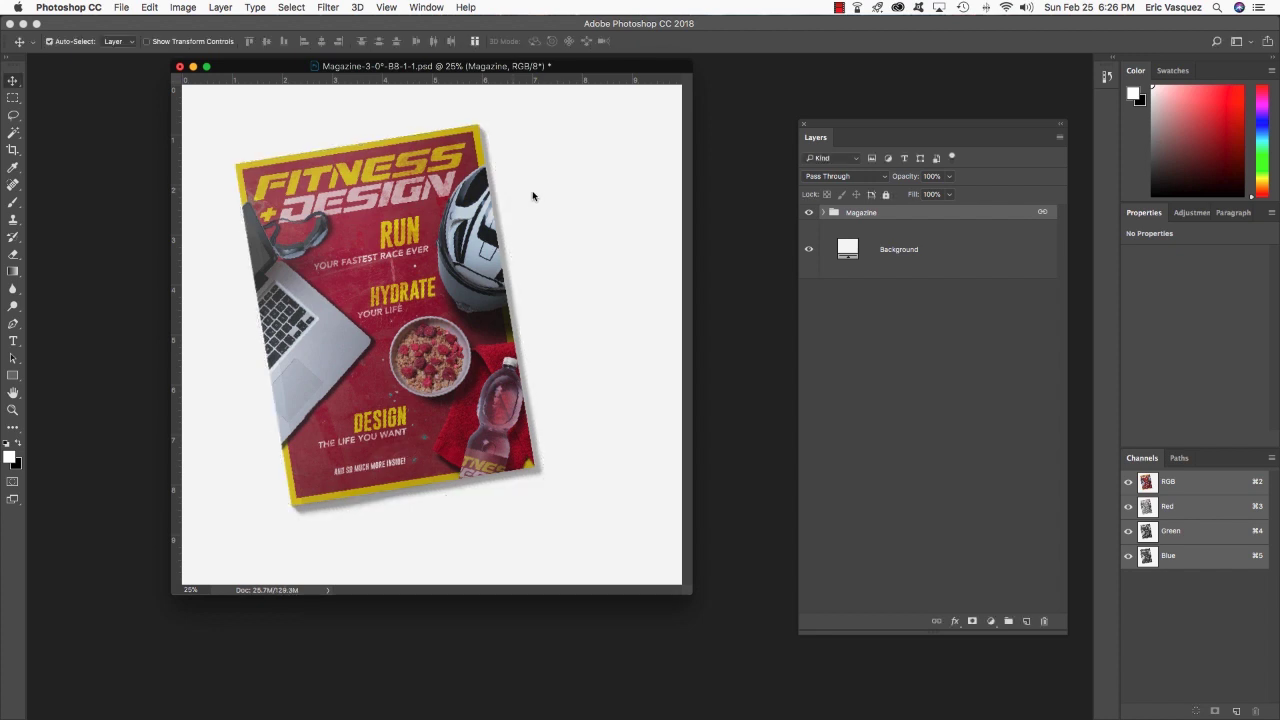
Place scratched_surface.jpg from freebies > h3design as an embedded layer
{"action": "left_click", "coordinate": [124, 8]}
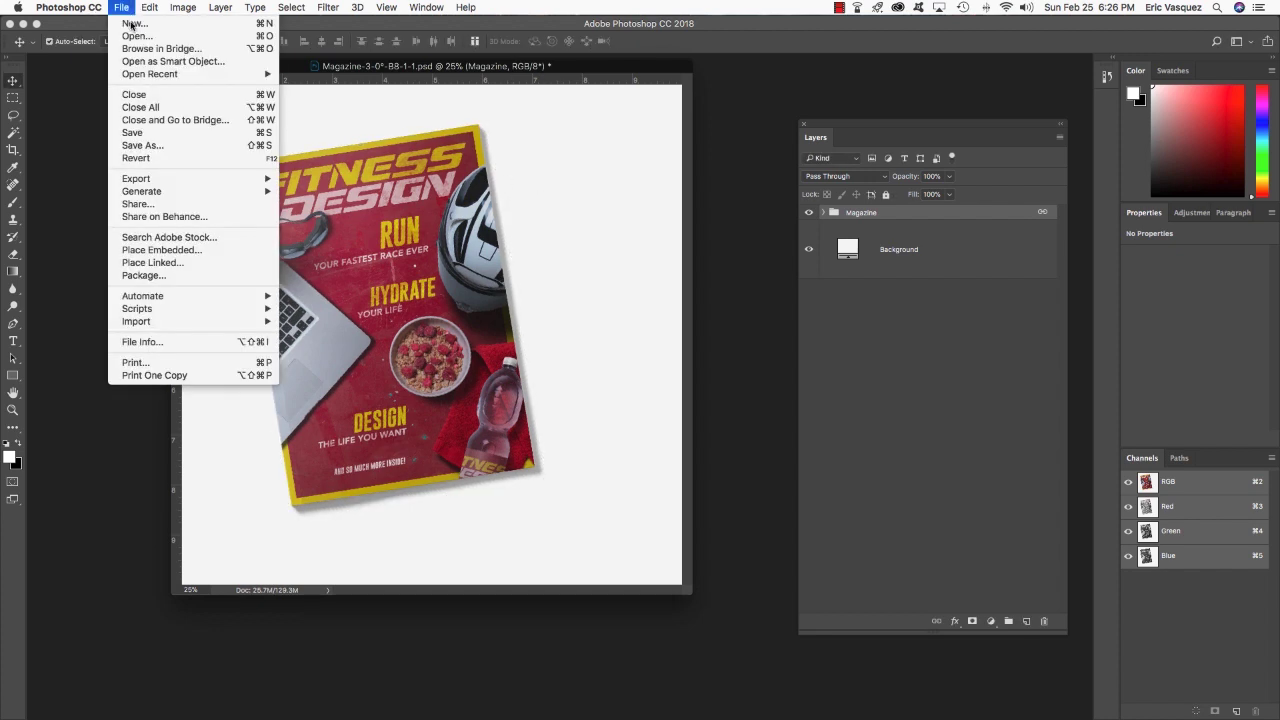
{"action": "left_click", "coordinate": [185, 251]}
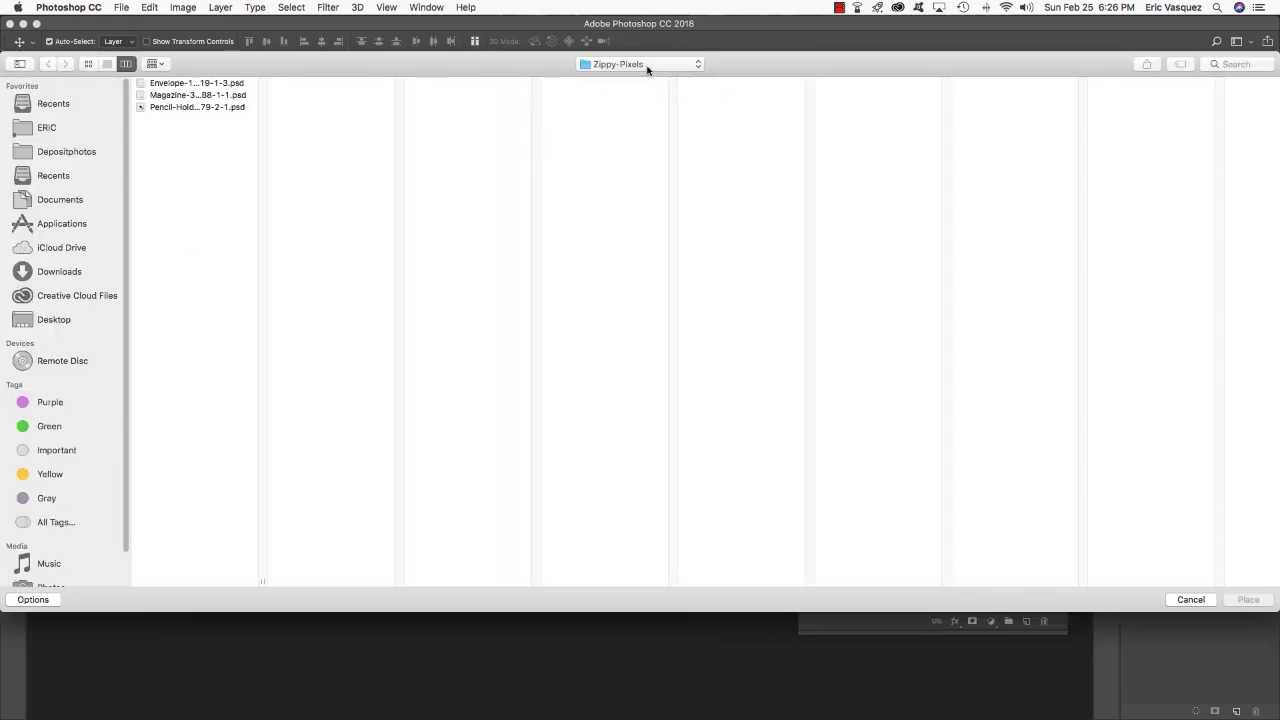
{"action": "left_click", "coordinate": [646, 66]}
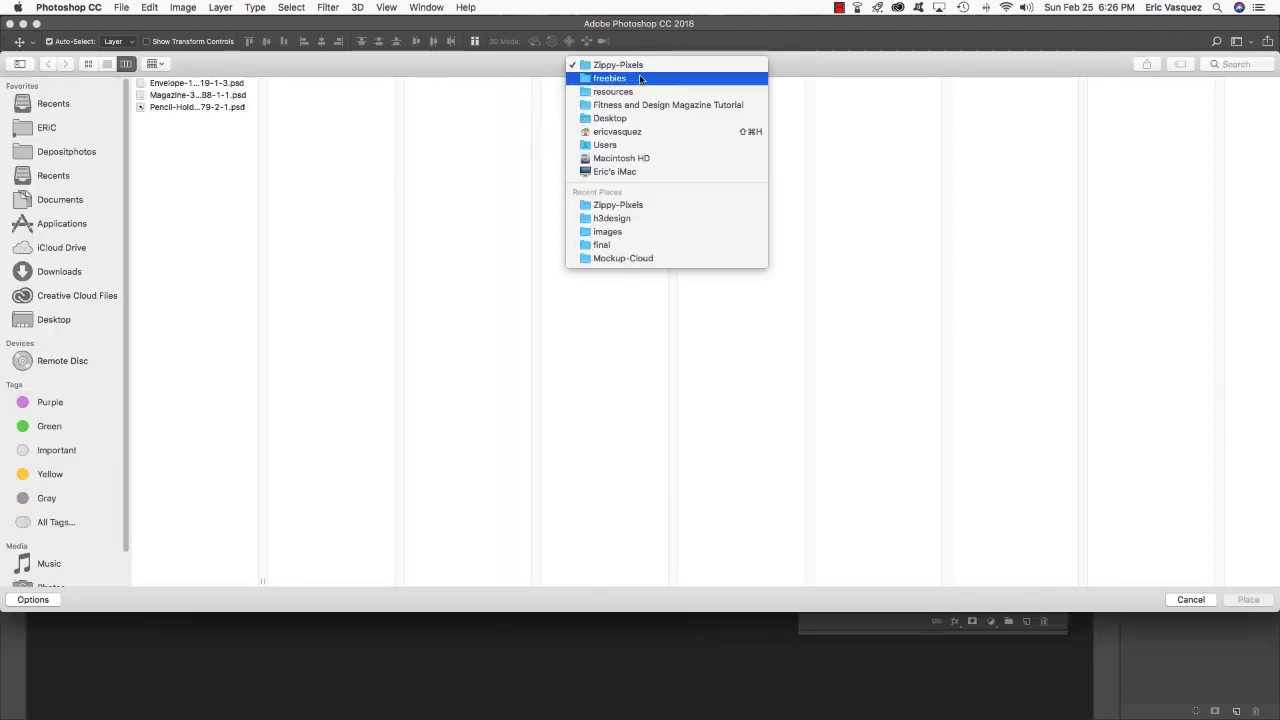
{"action": "left_click", "coordinate": [612, 77]}
{"action": "left_click", "coordinate": [577, 85]}
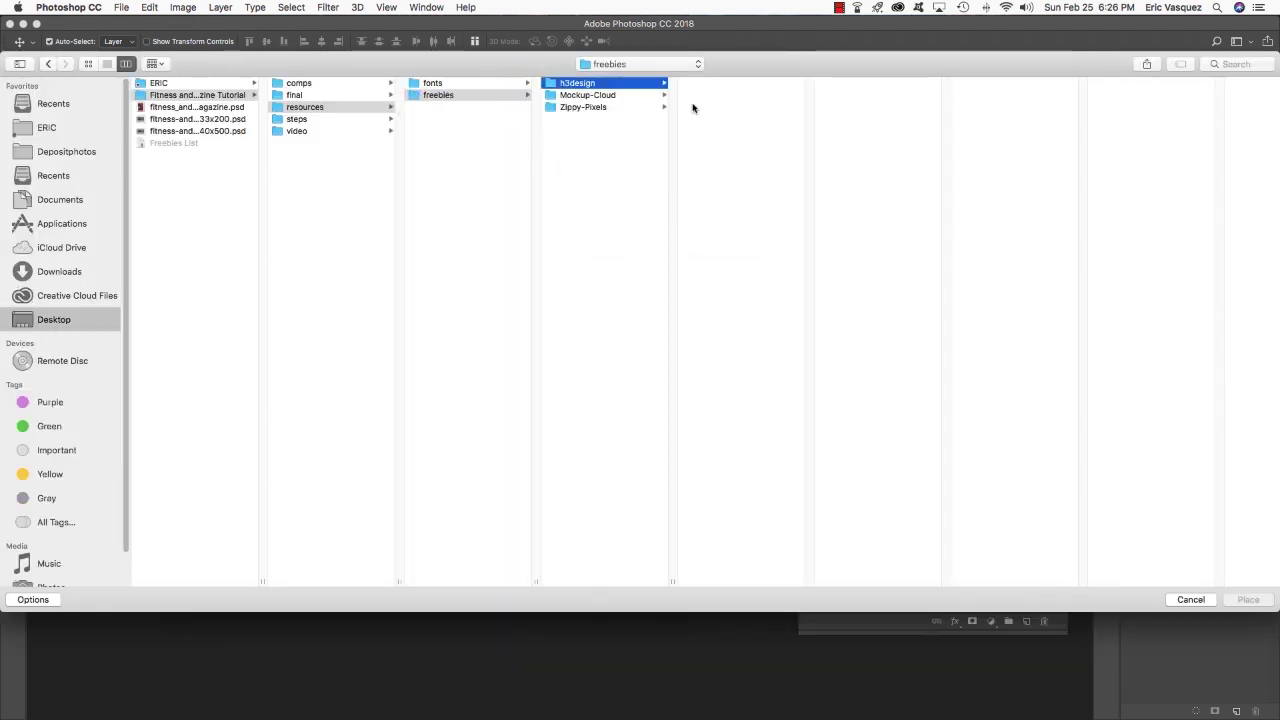
{"action": "left_click", "coordinate": [736, 143]}
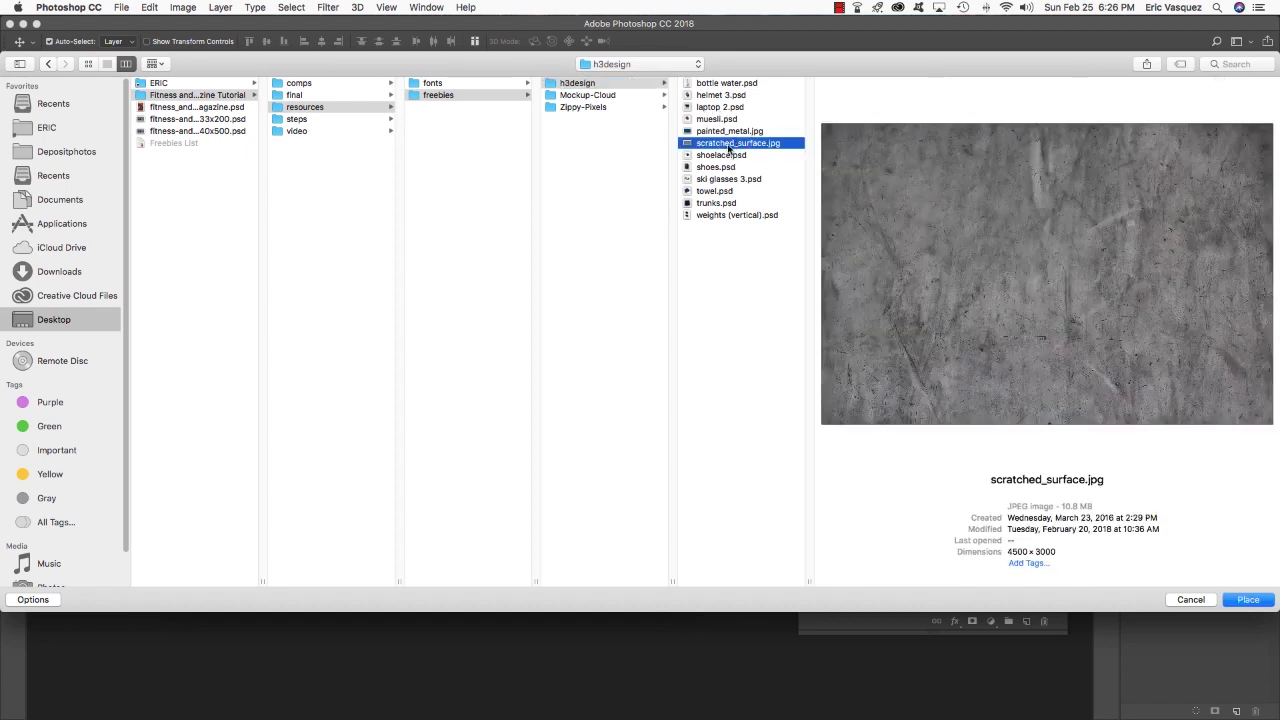
{"action": "double_click", "coordinate": [729, 148]}
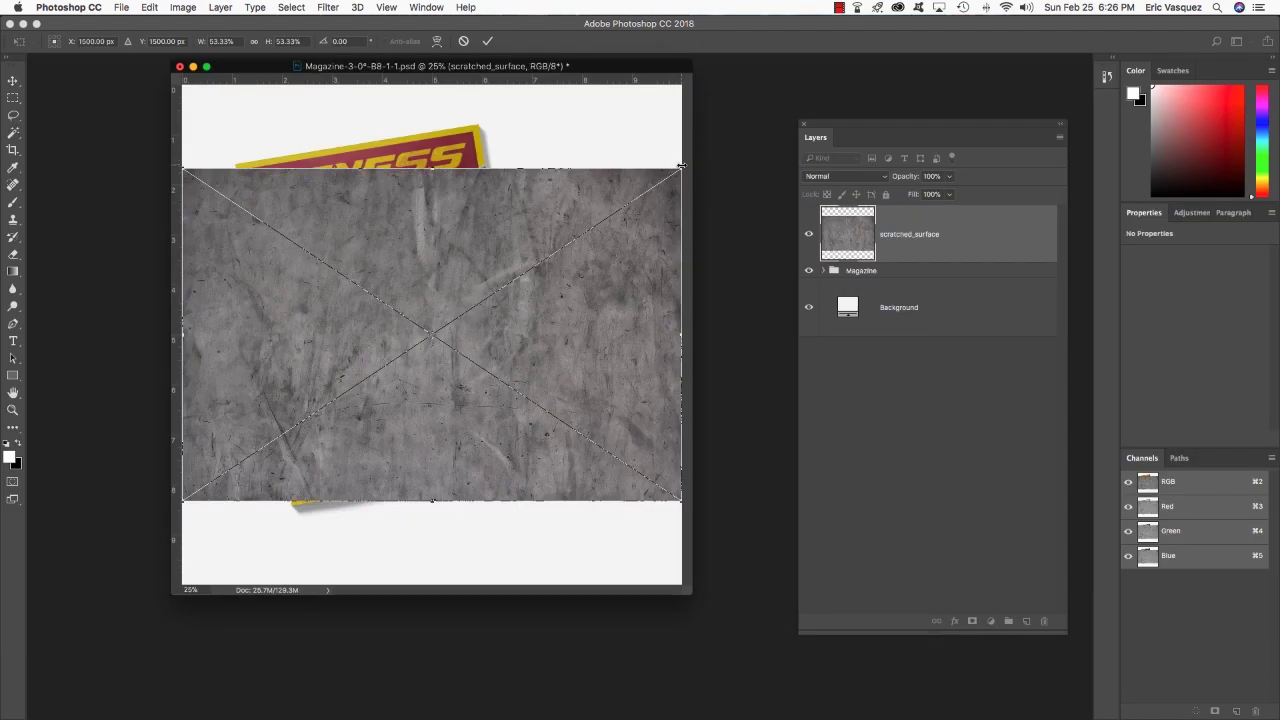
Enlarge the scratched_surface texture to cover the whole canvas and apply the transform
{"action": "left_click_drag", "start_coordinate": [677, 167], "coordinate": [832, 90]}
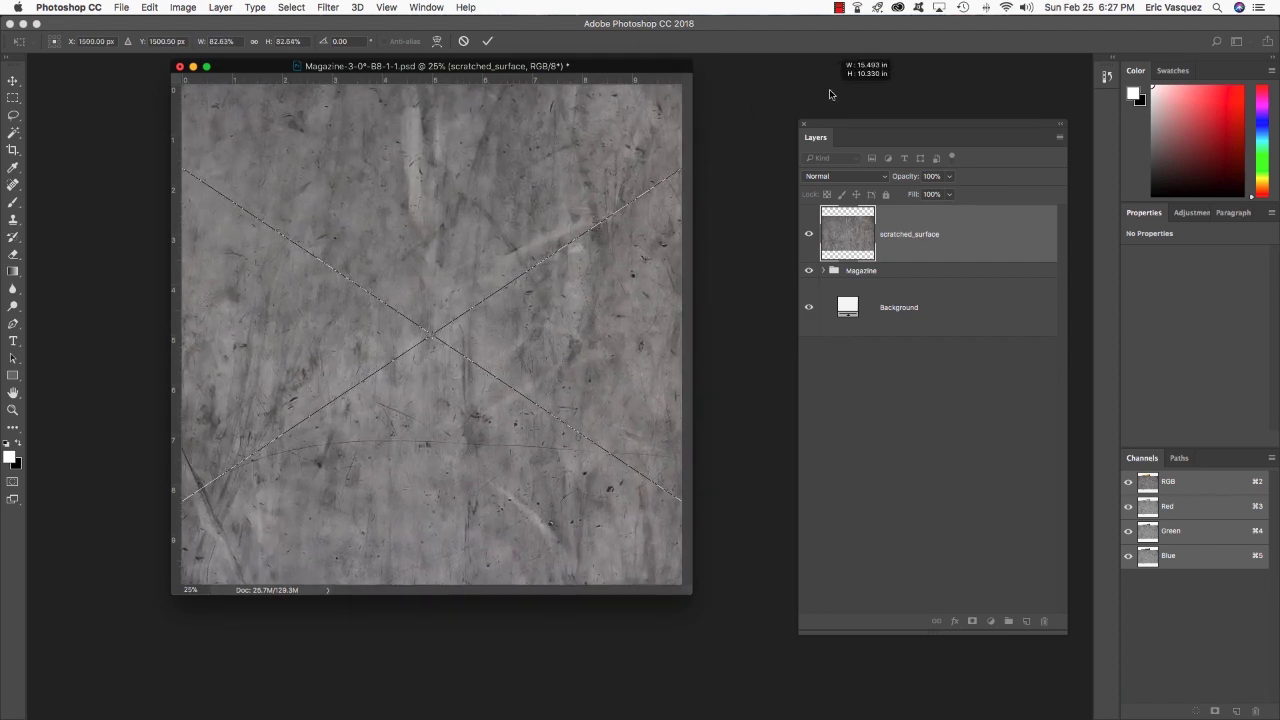
{"action": "scroll", "coordinate": [790, 110], "scroll_direction": "up", "scroll_amount": 2}
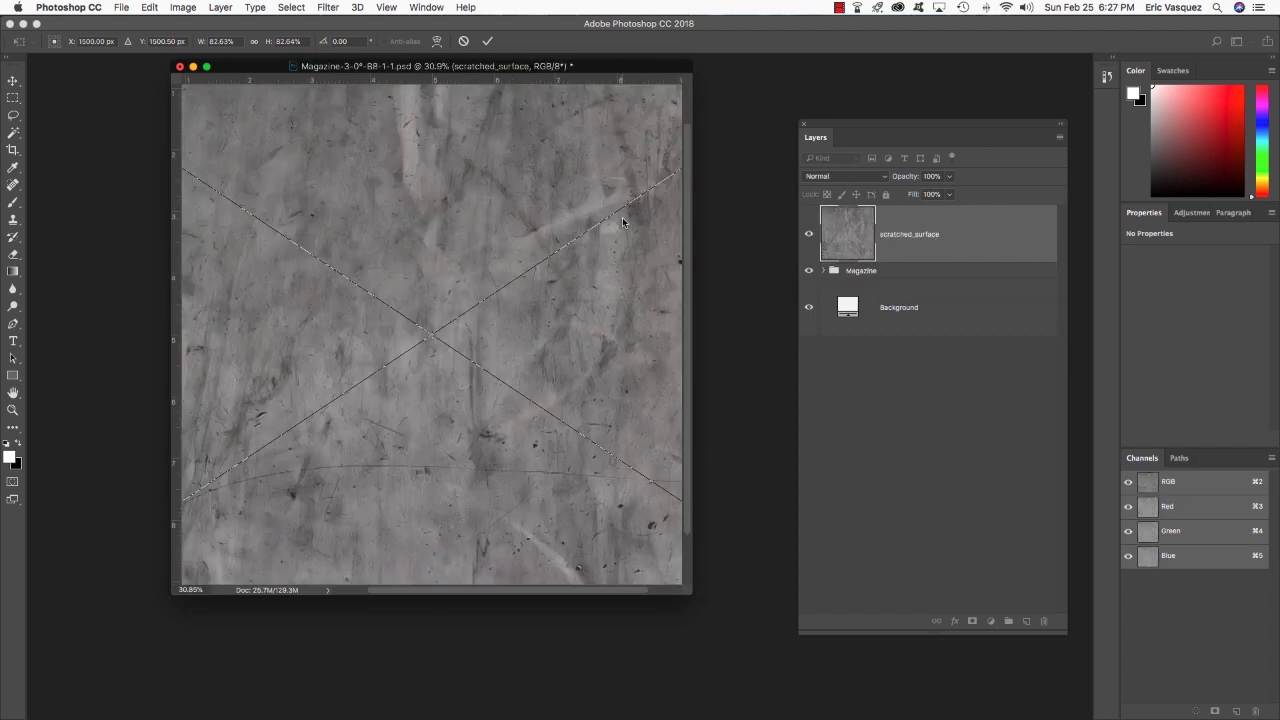
{"action": "key", "text": "Return"}
{"action": "key", "text": "super+0"}
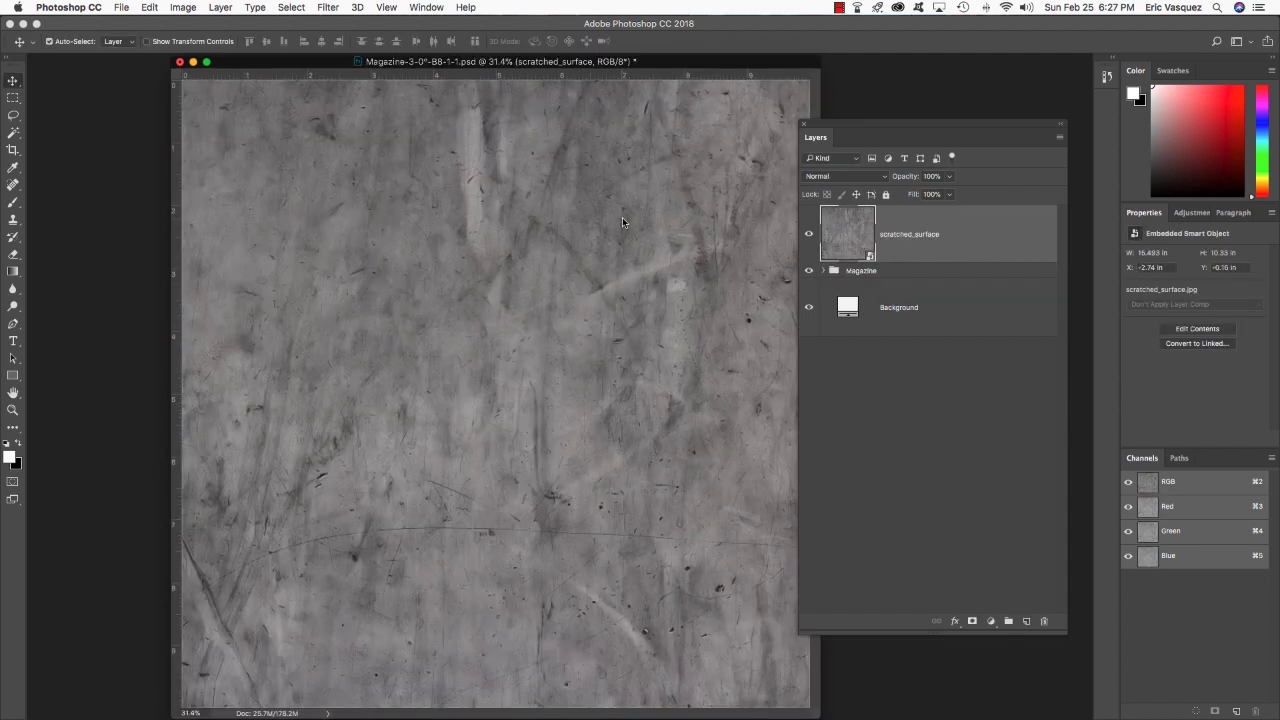
{"action": "key", "text": "super+minus"}
{"action": "key", "text": "super+minus"}
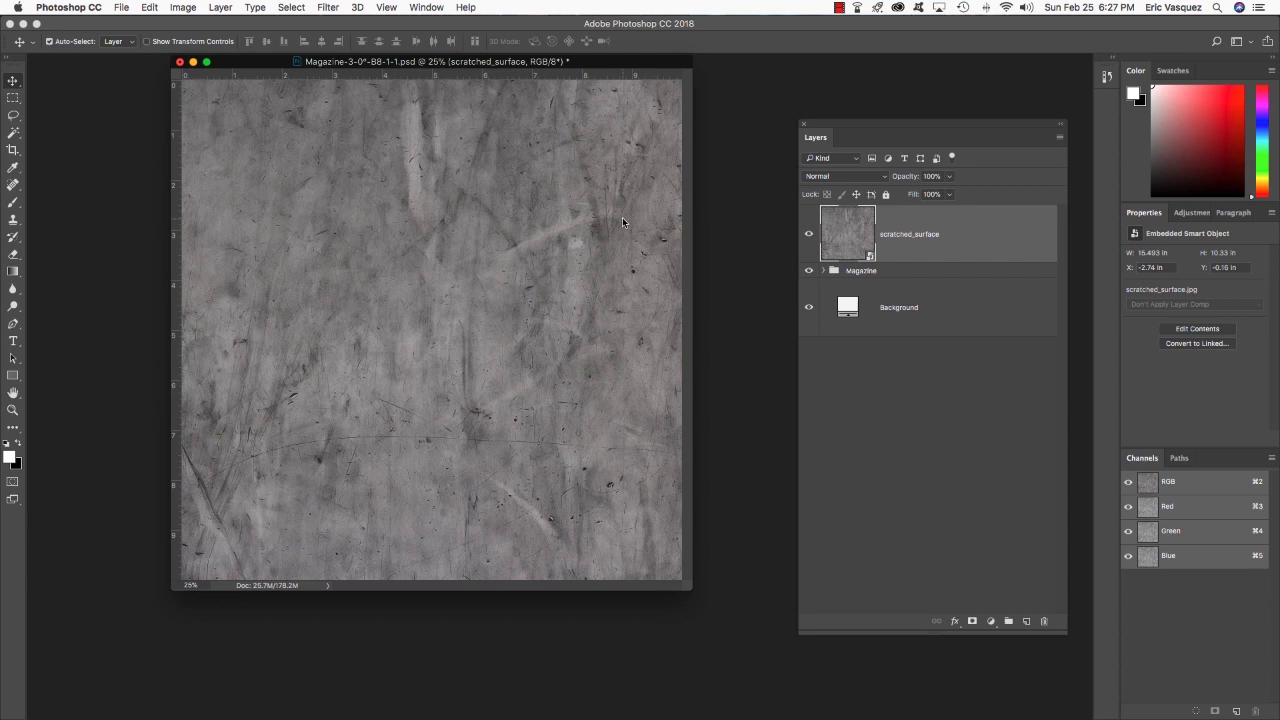
Move the scratched_surface layer beneath the white Background layer and select Background
{"action": "left_click_drag", "start_coordinate": [628, 63], "coordinate": [638, 122]}
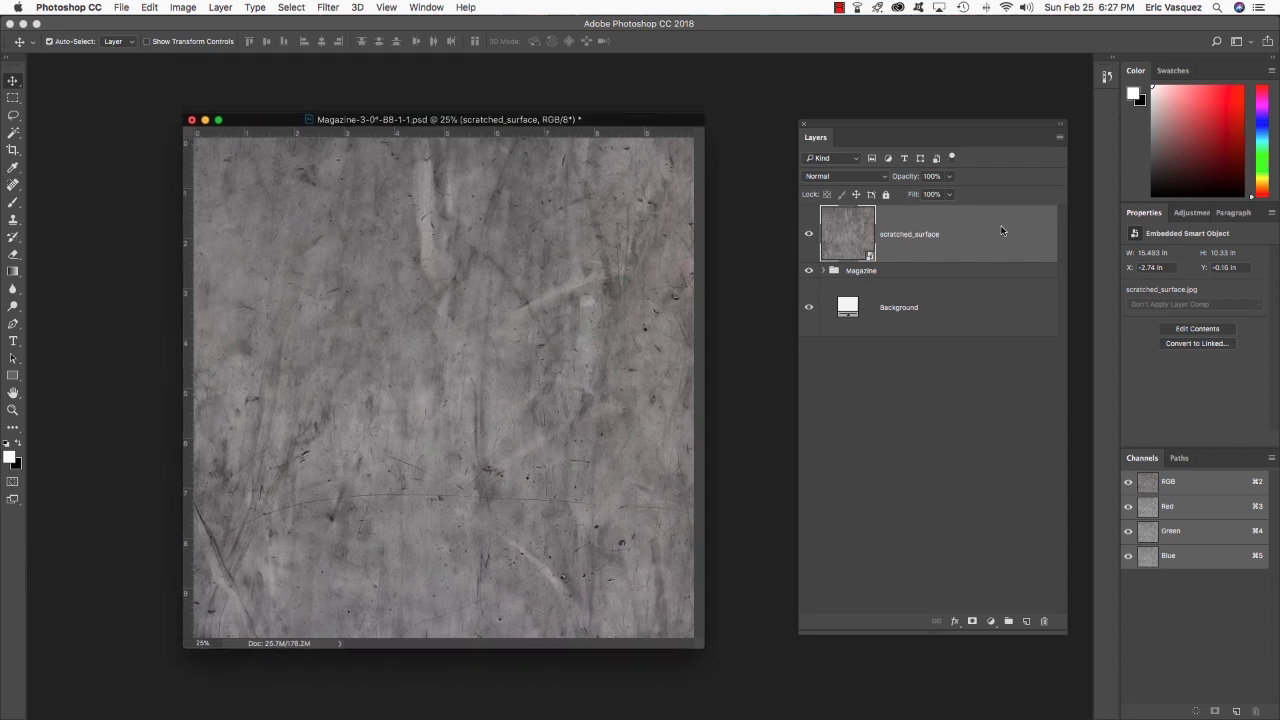
{"action": "left_click_drag", "start_coordinate": [1004, 230], "coordinate": [990, 317]}
{"action": "left_click", "coordinate": [850, 248]}
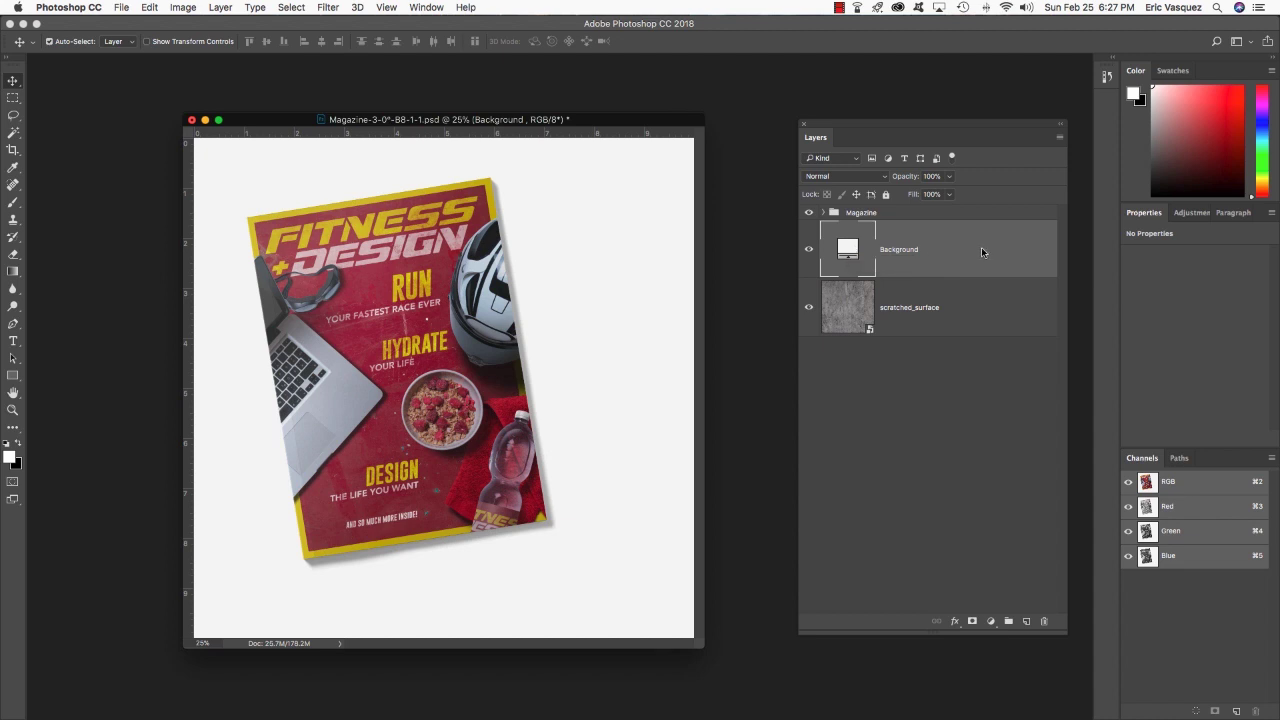
Set the white Background layer to 40% opacity and compare it against the texture
{"action": "key", "text": "4"}
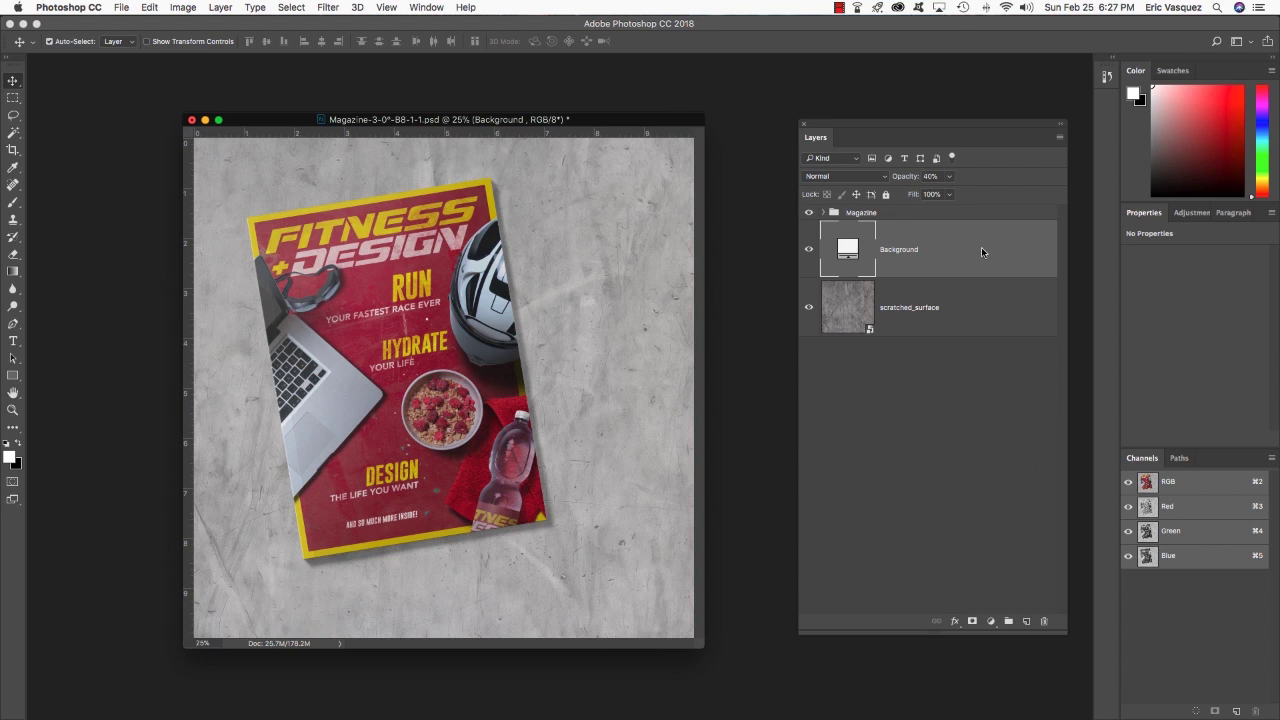
{"action": "left_click", "coordinate": [988, 300]}
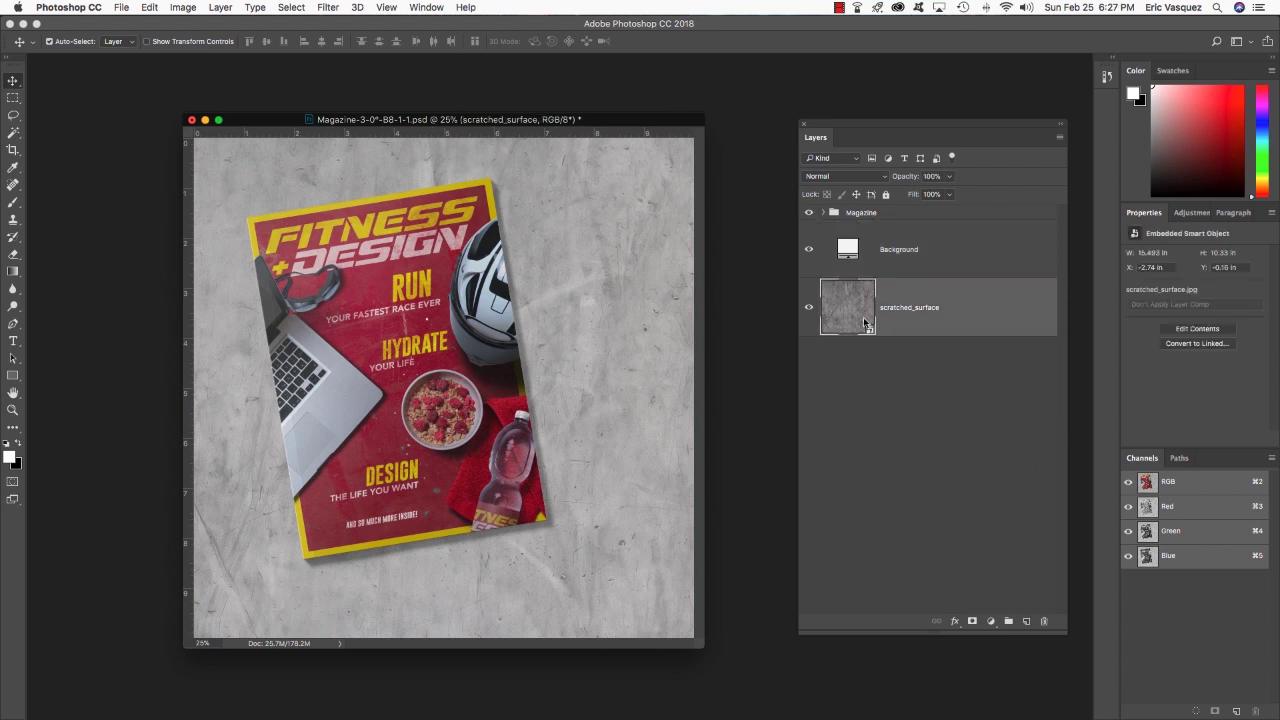
{"action": "left_click", "coordinate": [809, 250]}
{"action": "left_click", "coordinate": [809, 250]}
{"action": "left_click", "coordinate": [809, 250]}
{"action": "left_click", "coordinate": [809, 250]}
Group Background and scratched_surface into a group named Background
{"action": "left_click", "coordinate": [978, 262], "text": "shift"}
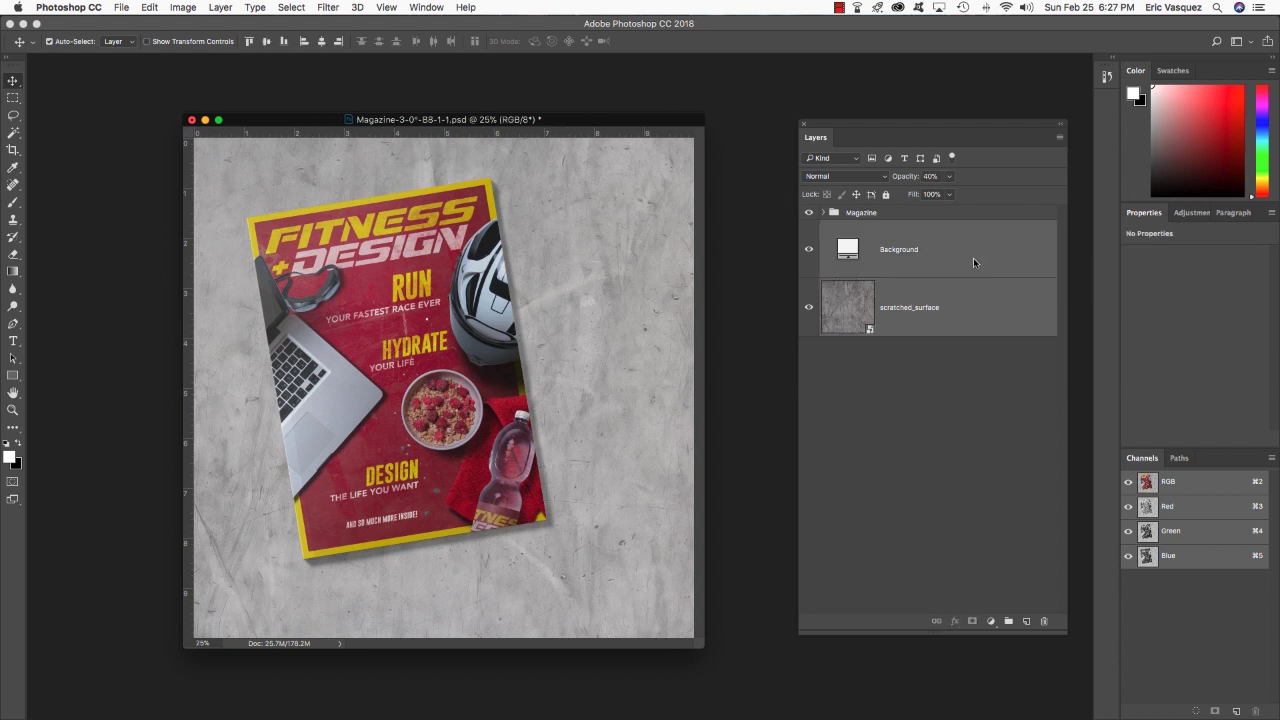
{"action": "key", "text": "super+g"}
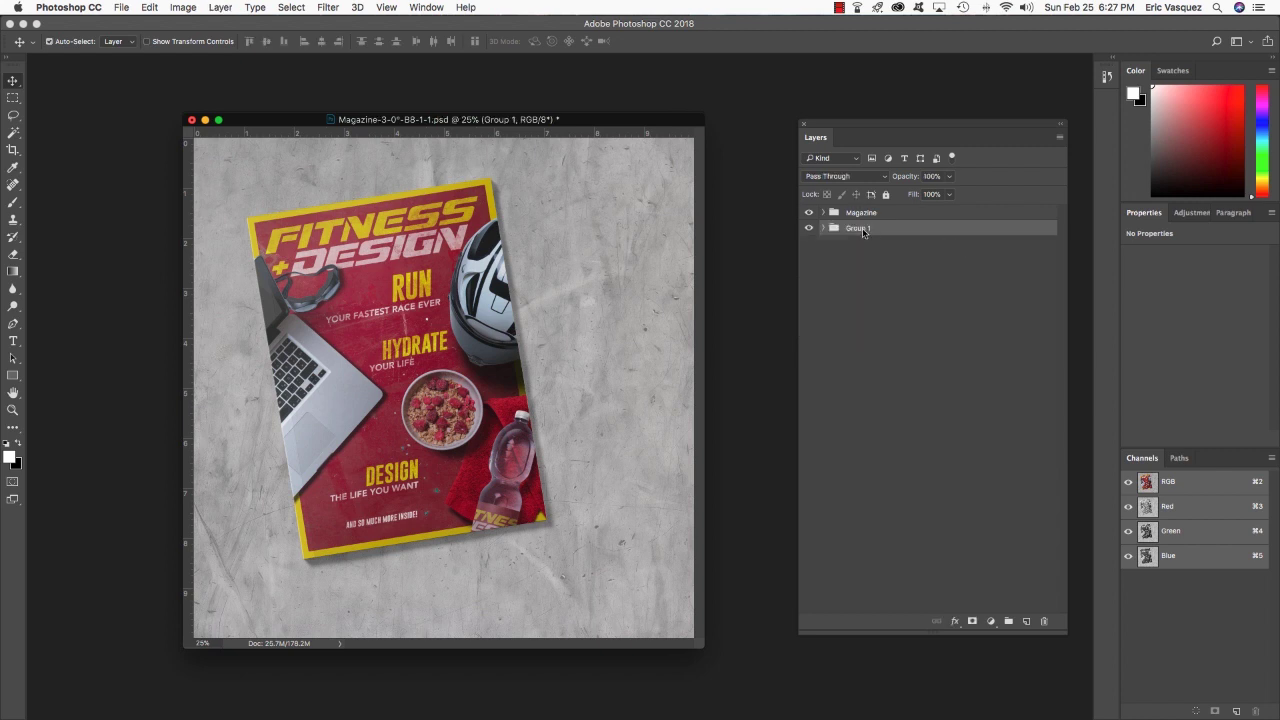
{"action": "double_click", "coordinate": [862, 231]}
{"action": "type", "text": "Background"}
{"action": "key", "text": "Return"}
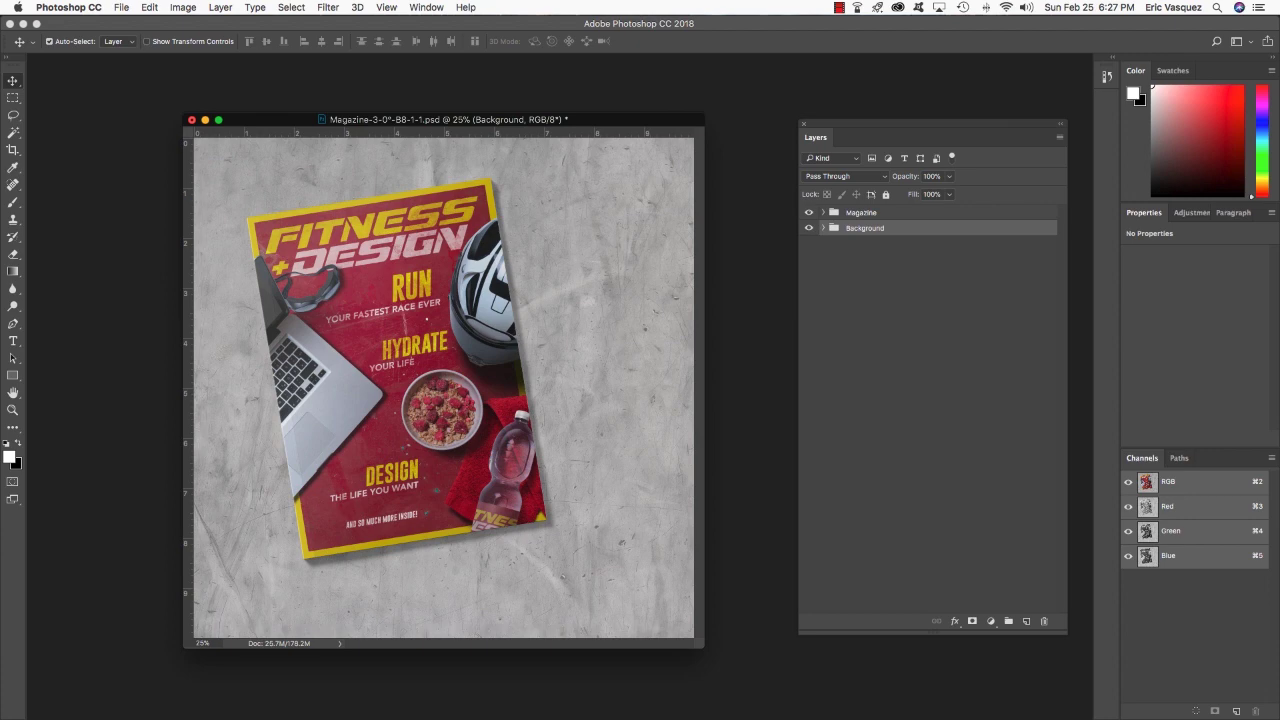
Open Envelope-1-Back-Open-90°-A19-1-3.psd from freebies > Mockup-Cloud > Zippy-Pixels
{"action": "key", "text": "super+o"}
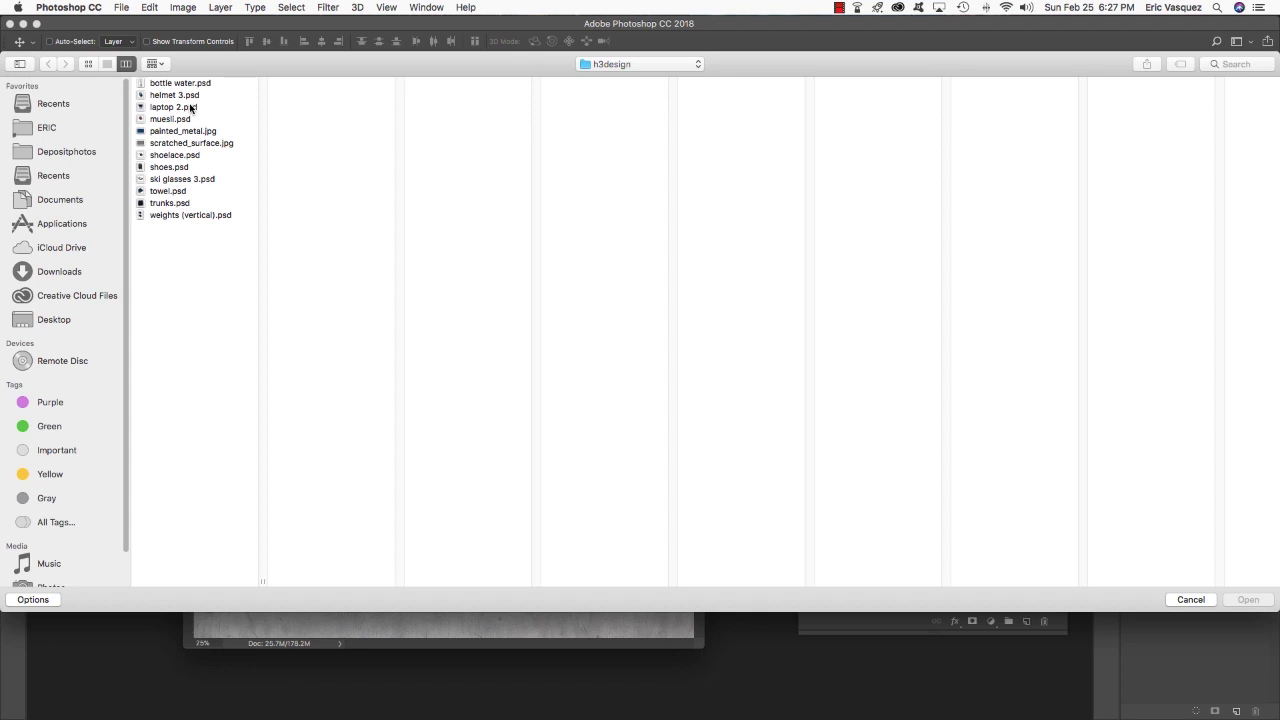
{"action": "left_click", "coordinate": [630, 63]}
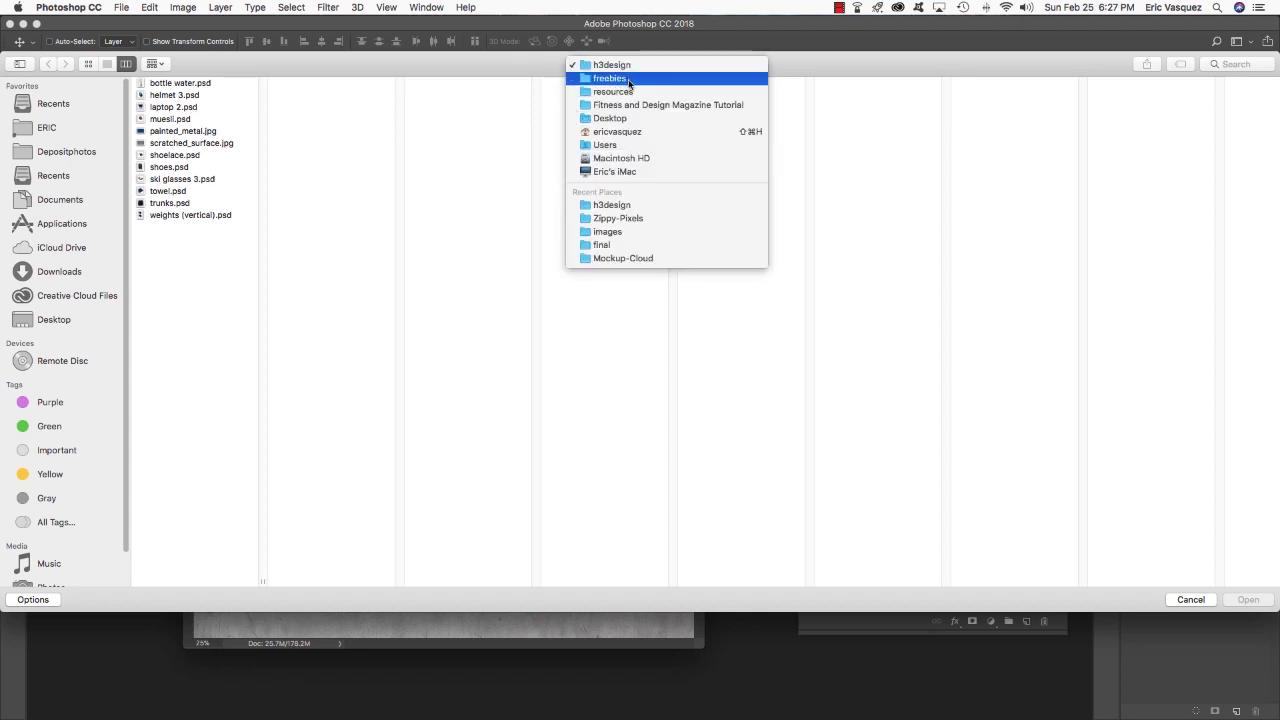
{"action": "left_click", "coordinate": [628, 79]}
{"action": "left_click", "coordinate": [588, 96]}
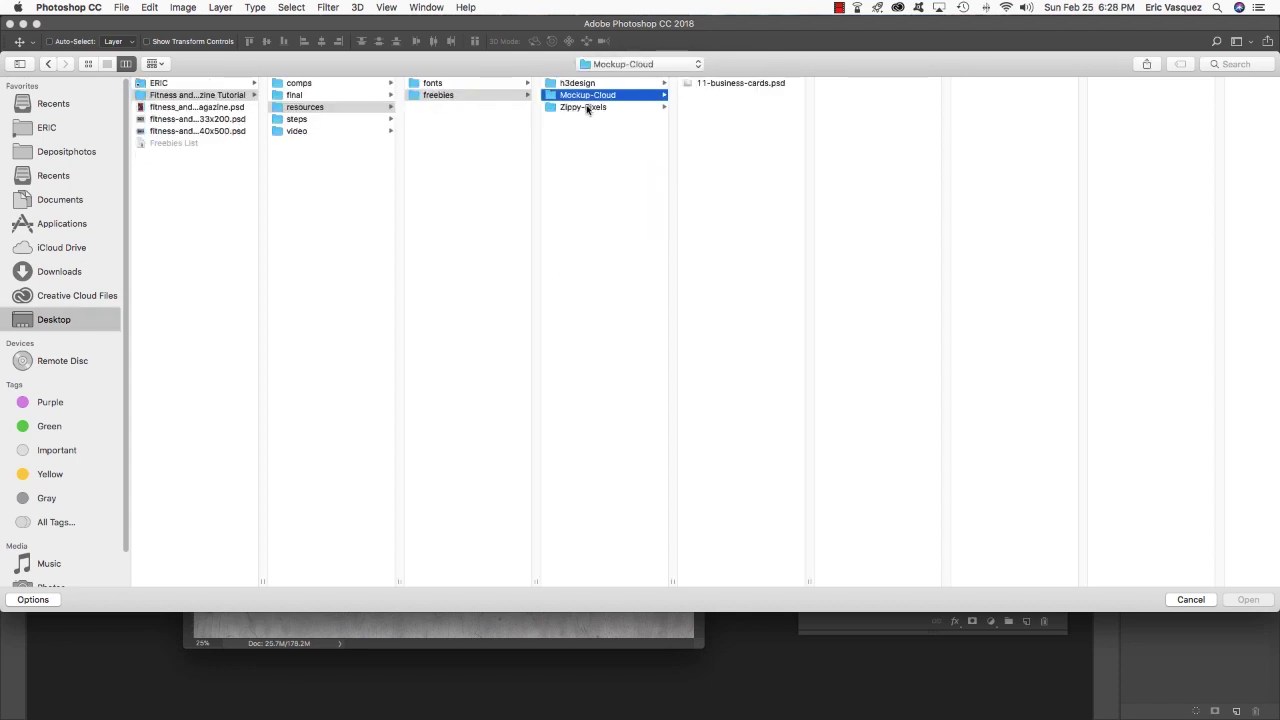
{"action": "left_click", "coordinate": [586, 107]}
{"action": "left_click", "coordinate": [751, 84]}
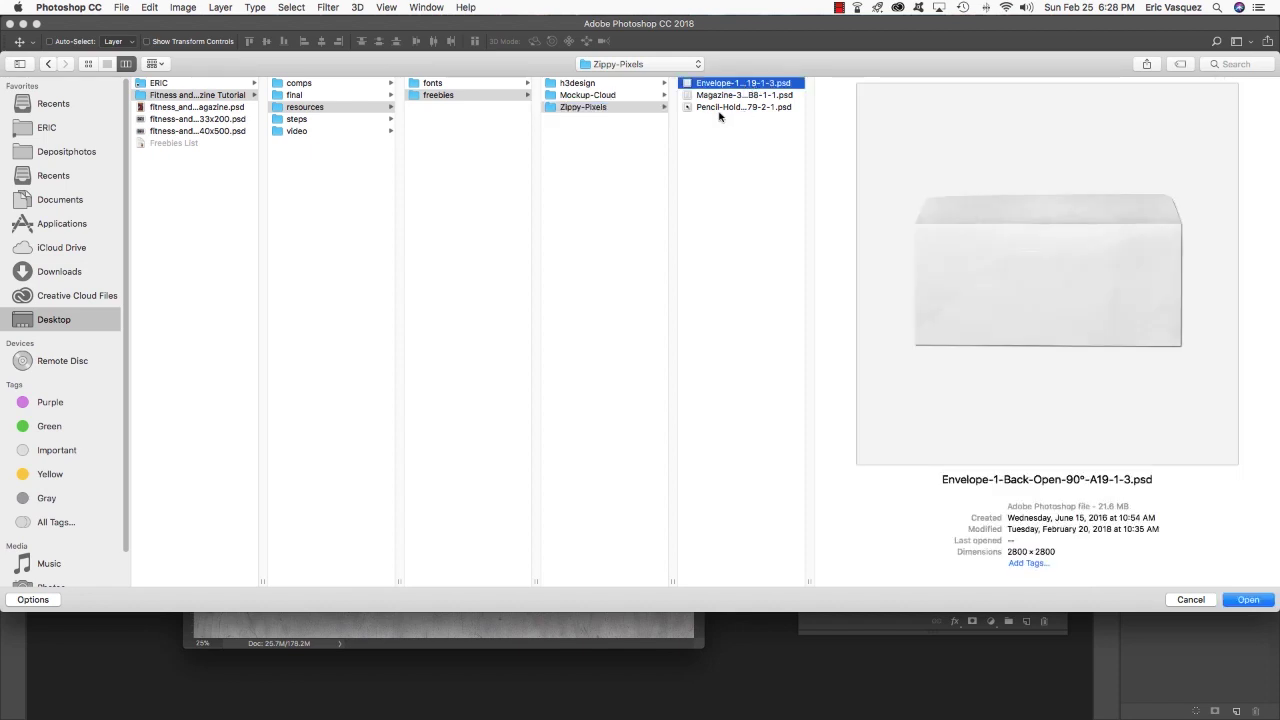
{"action": "key", "text": "Return"}
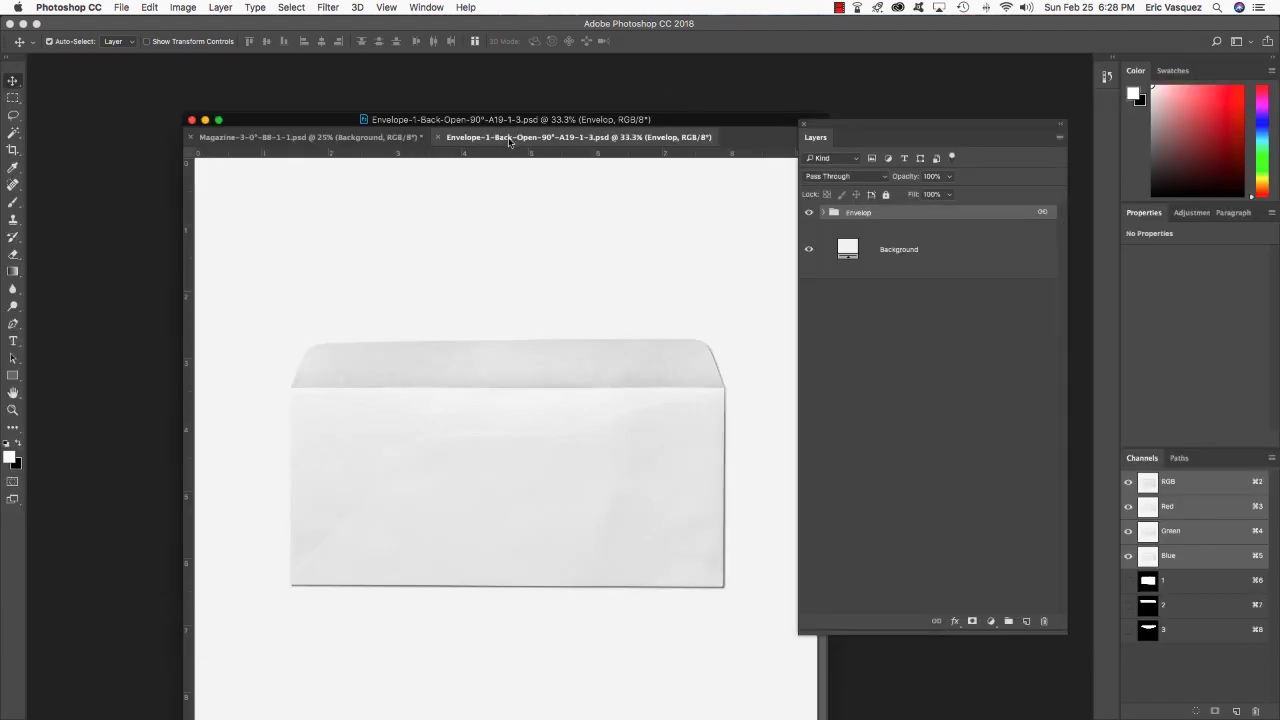
Copy the Envelop group into the magazine document and close the envelope file
{"action": "left_click_drag", "start_coordinate": [509, 141], "coordinate": [721, 310]}
{"action": "left_click_drag", "start_coordinate": [913, 212], "coordinate": [497, 364]}
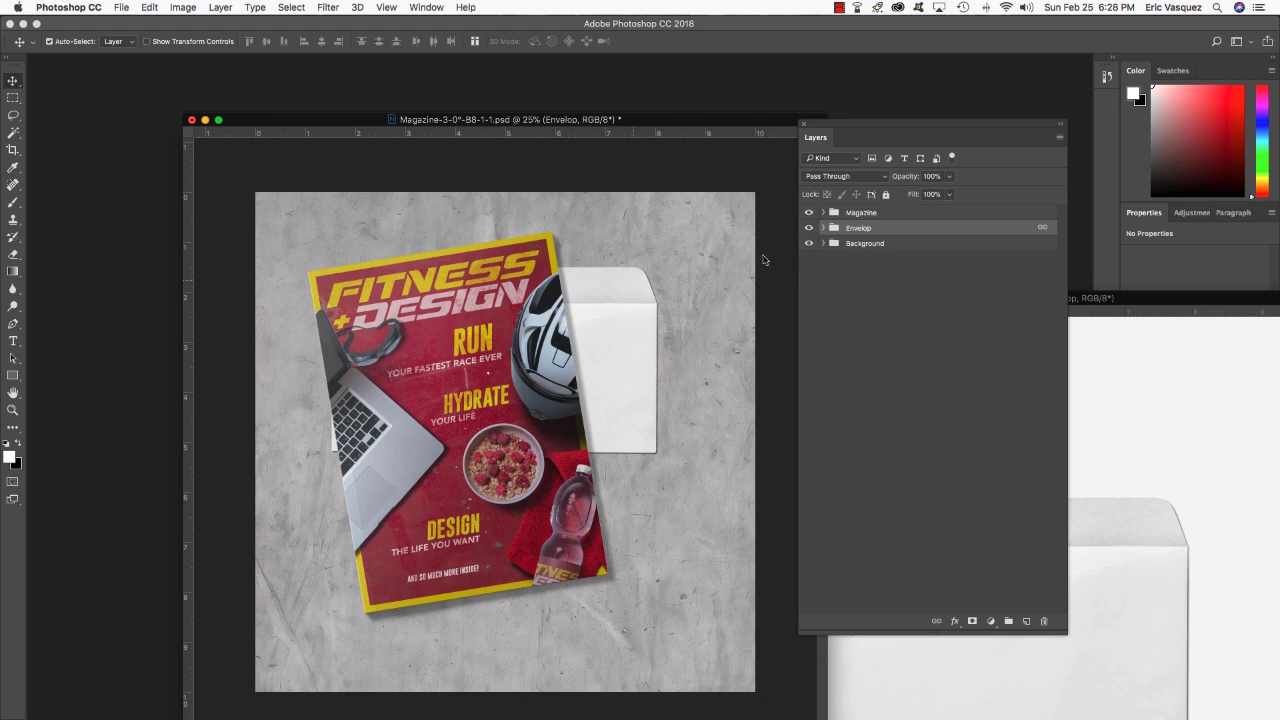
{"action": "left_click", "coordinate": [1140, 409]}
{"action": "left_click", "coordinate": [657, 300]}
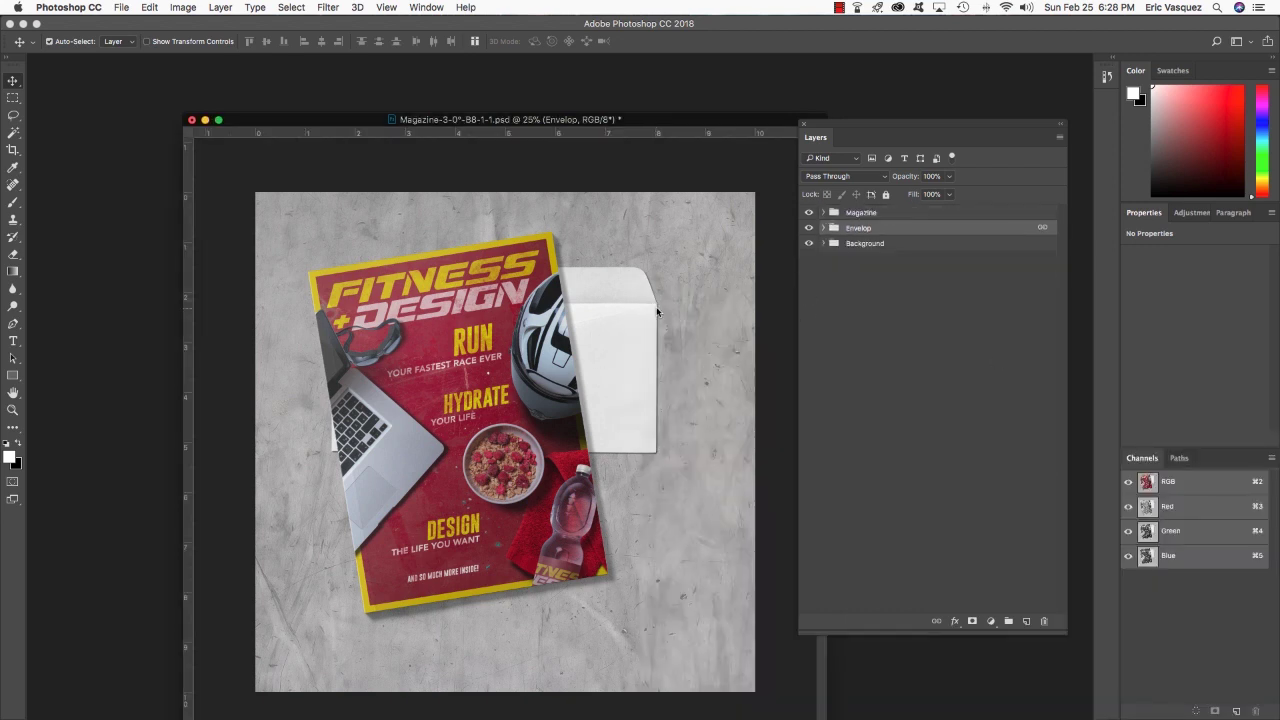
Move the envelope under the magazine's lower-left corner, rotate it about 13°, and nudge it right and down
{"action": "key", "text": "super+t"}
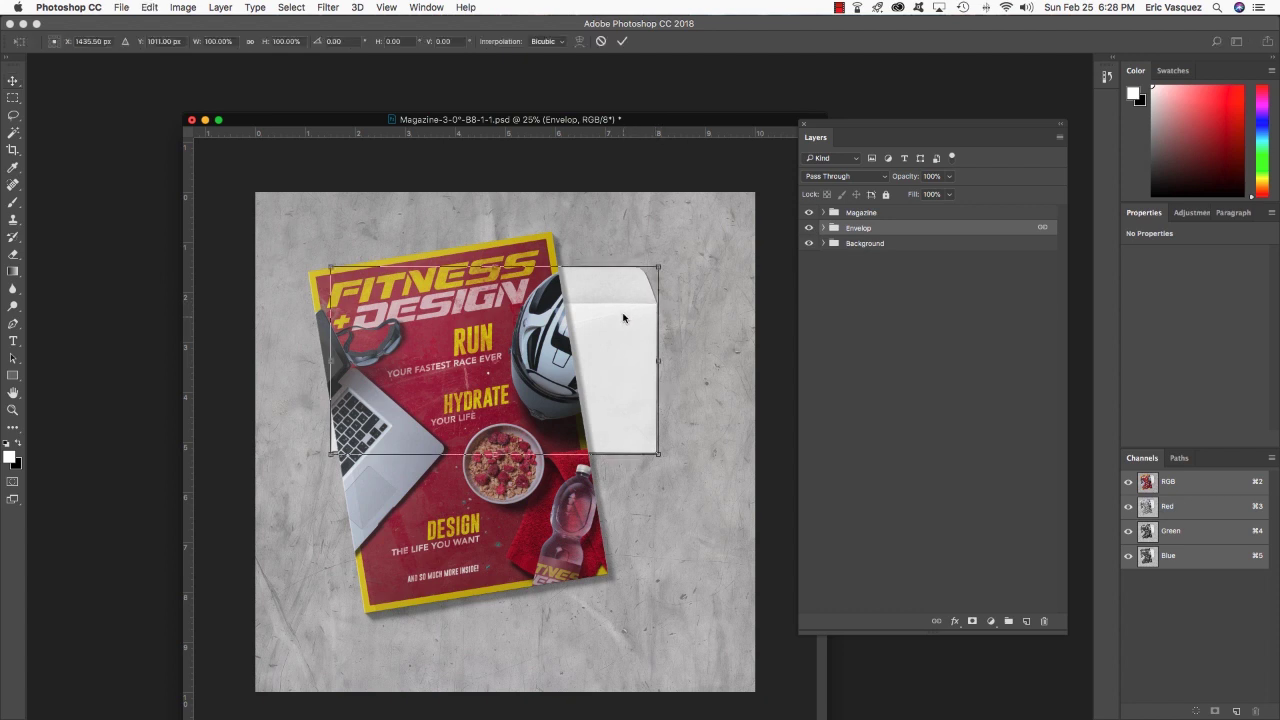
{"action": "left_click_drag", "start_coordinate": [620, 320], "coordinate": [505, 496]}
{"action": "left_click_drag", "start_coordinate": [654, 376], "coordinate": [649, 448]}
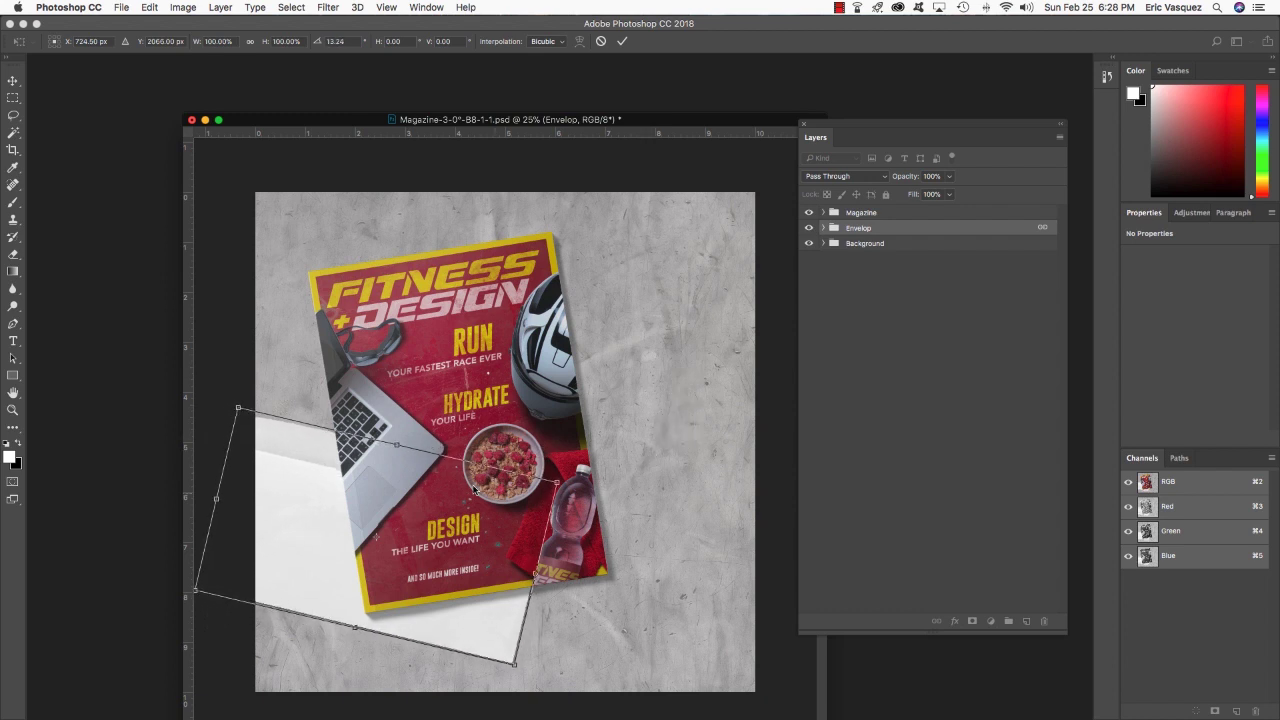
{"action": "left_click_drag", "start_coordinate": [440, 552], "coordinate": [445, 551]}
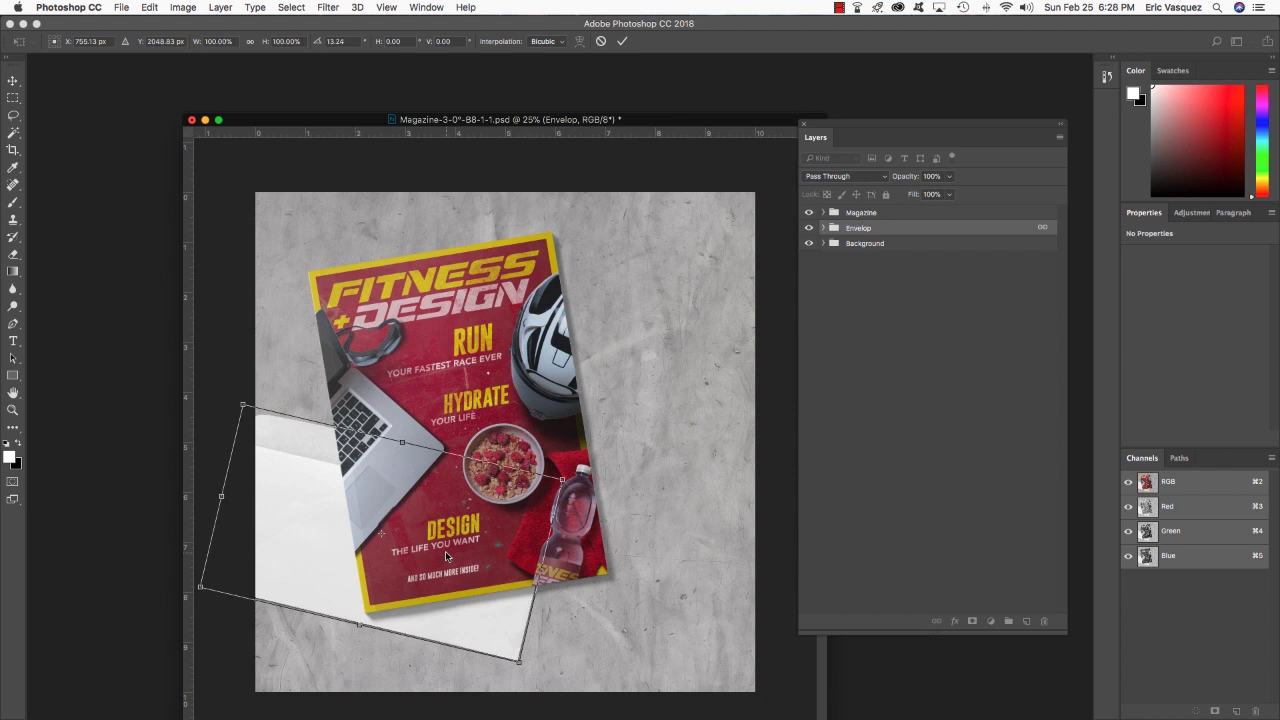
{"action": "key", "text": "shift+Right"}
{"action": "key", "text": "shift+Right"}
{"action": "key", "text": "shift+Right"}
{"action": "key", "text": "shift+Right"}
{"action": "key", "text": "shift+Right"}
{"action": "key", "text": "shift+Right"}
{"action": "key", "text": "shift+Right"}
{"action": "key", "text": "shift+Right"}
{"action": "key", "text": "shift+Right"}
{"action": "key", "text": "shift+Right"}
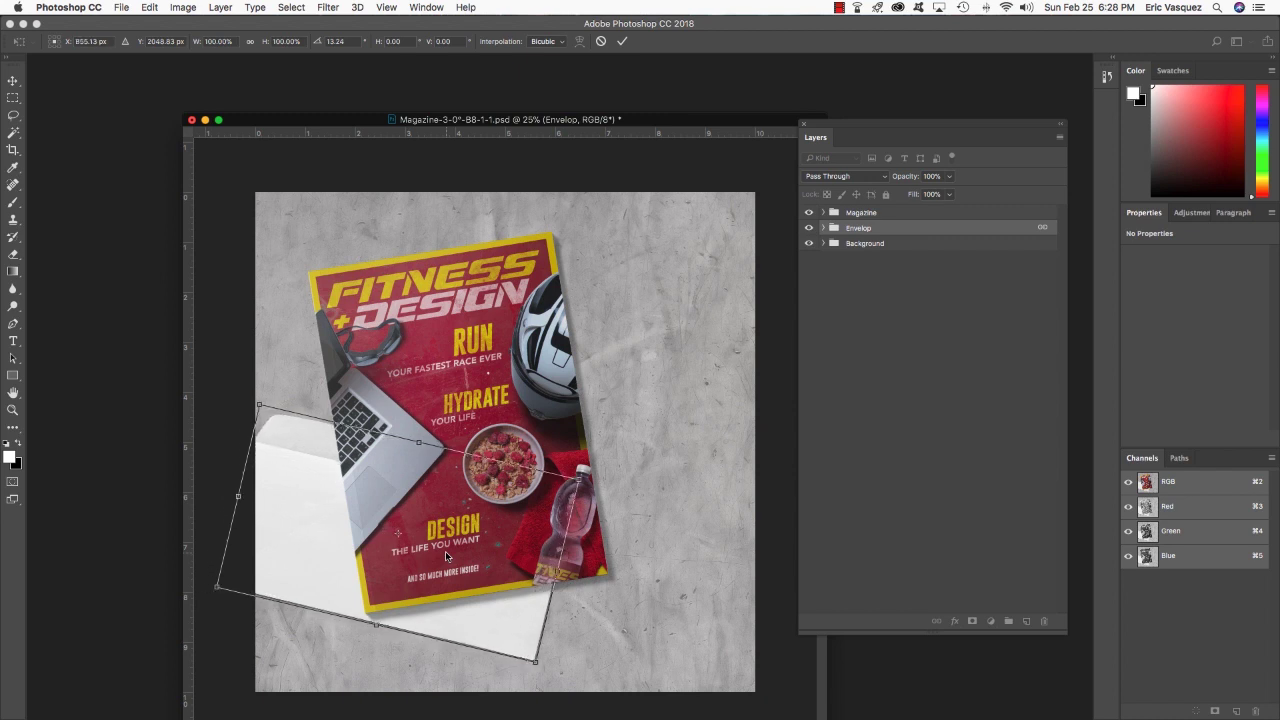
{"action": "key", "text": "shift+Right"}
{"action": "key", "text": "shift+Right"}
{"action": "key", "text": "shift+Right"}
{"action": "key", "text": "shift+Right"}
{"action": "key", "text": "shift+Right"}
{"action": "key", "text": "shift+Right"}
{"action": "key", "text": "shift+Right"}
{"action": "key", "text": "shift+Right"}
{"action": "key", "text": "shift+Right"}
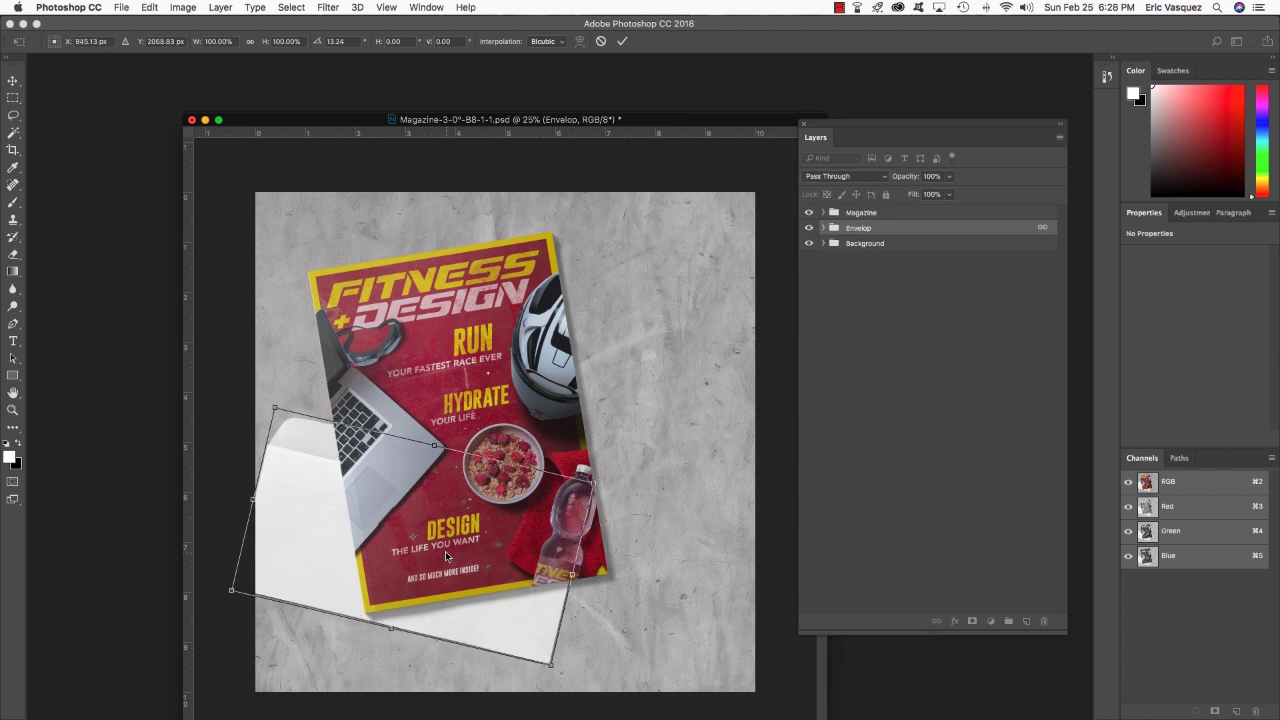
{"action": "key", "text": "shift+Down"}
{"action": "key", "text": "shift+Down"}
{"action": "key", "text": "shift+Down"}
{"action": "key", "text": "shift+Down"}
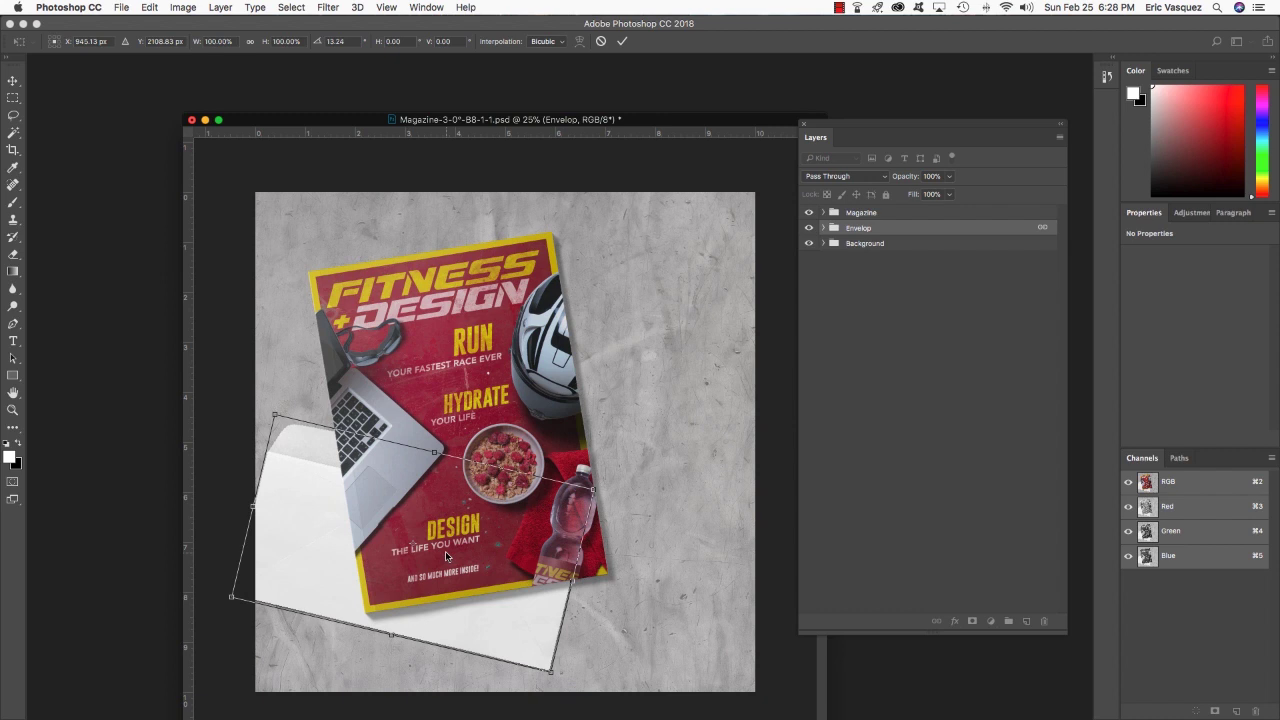
{"action": "key", "text": "Return"}
{"action": "left_click_drag", "start_coordinate": [656, 121], "coordinate": [623, 90]}
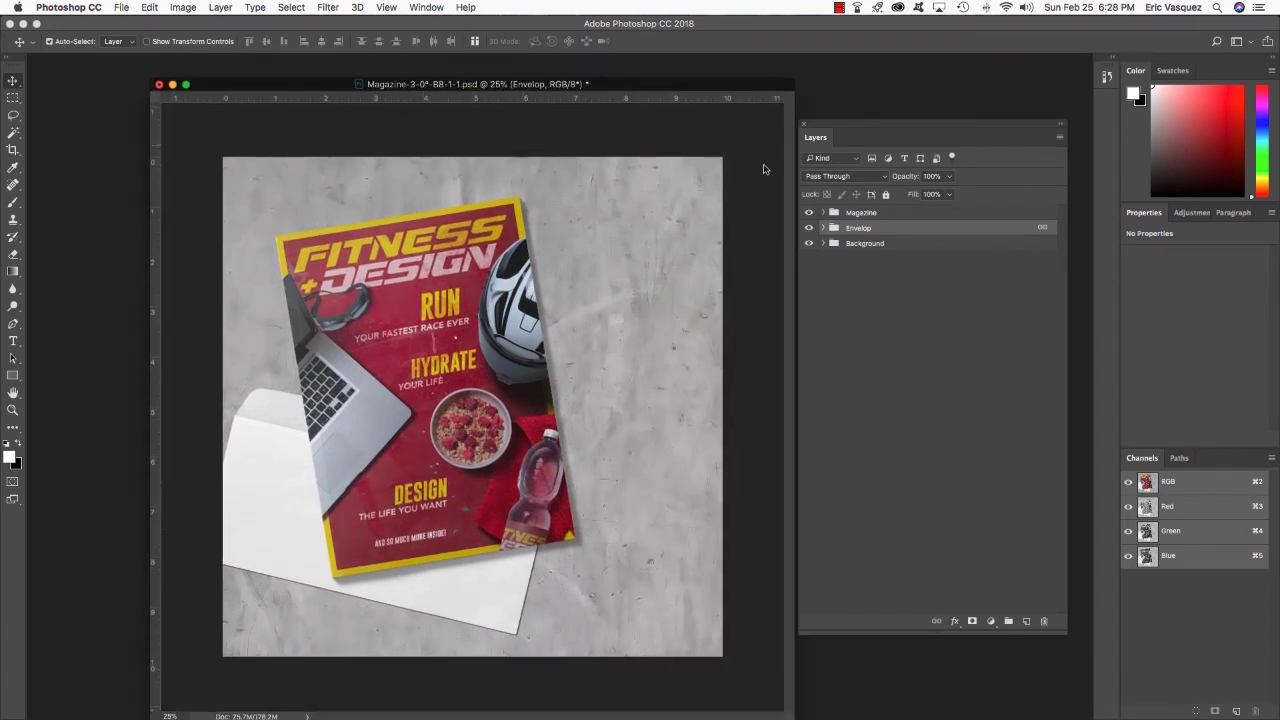
Select the Object layer inside the Envelop > Making group
{"action": "left_click", "coordinate": [823, 228]}
{"action": "left_click", "coordinate": [977, 272]}
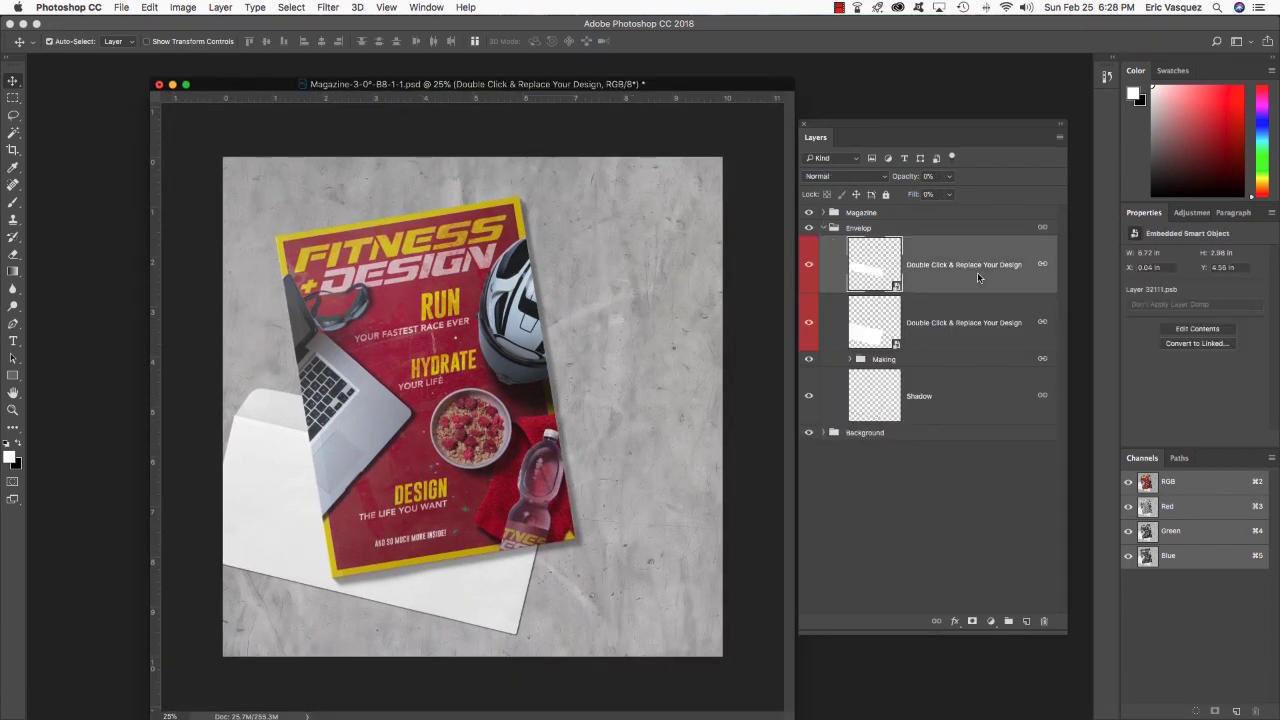
{"action": "left_click", "coordinate": [913, 364]}
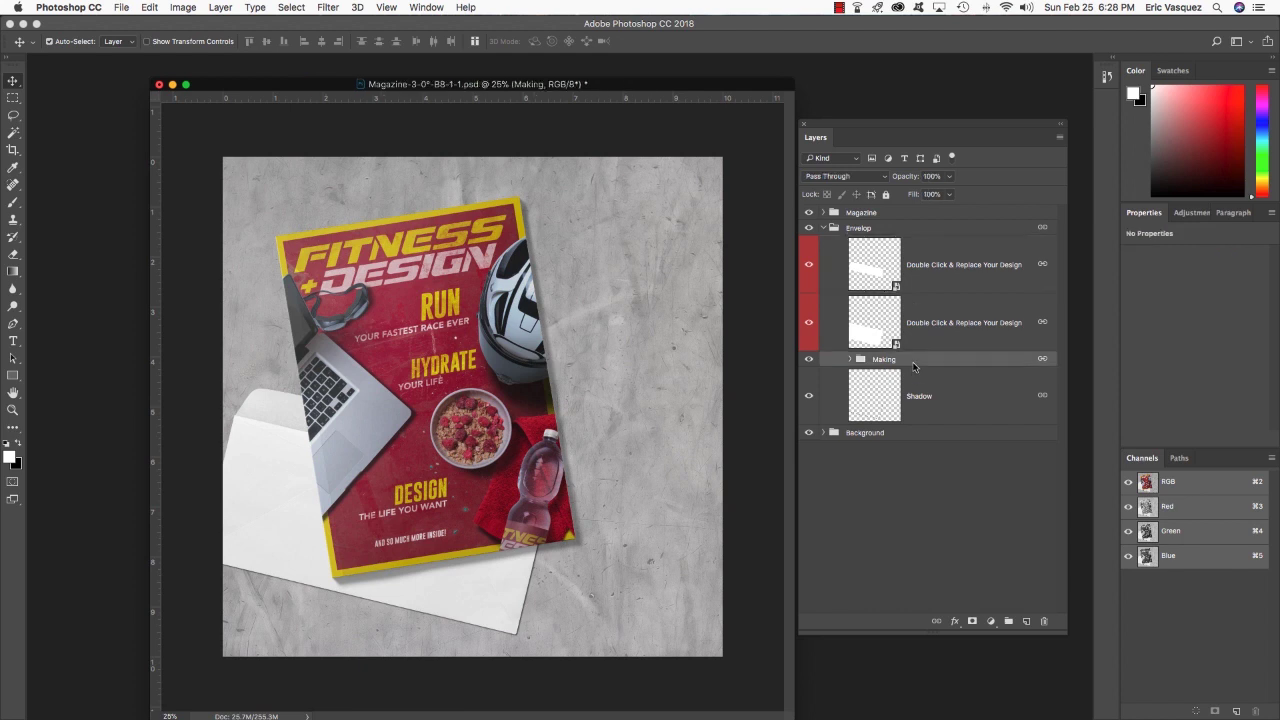
{"action": "left_click", "coordinate": [850, 361]}
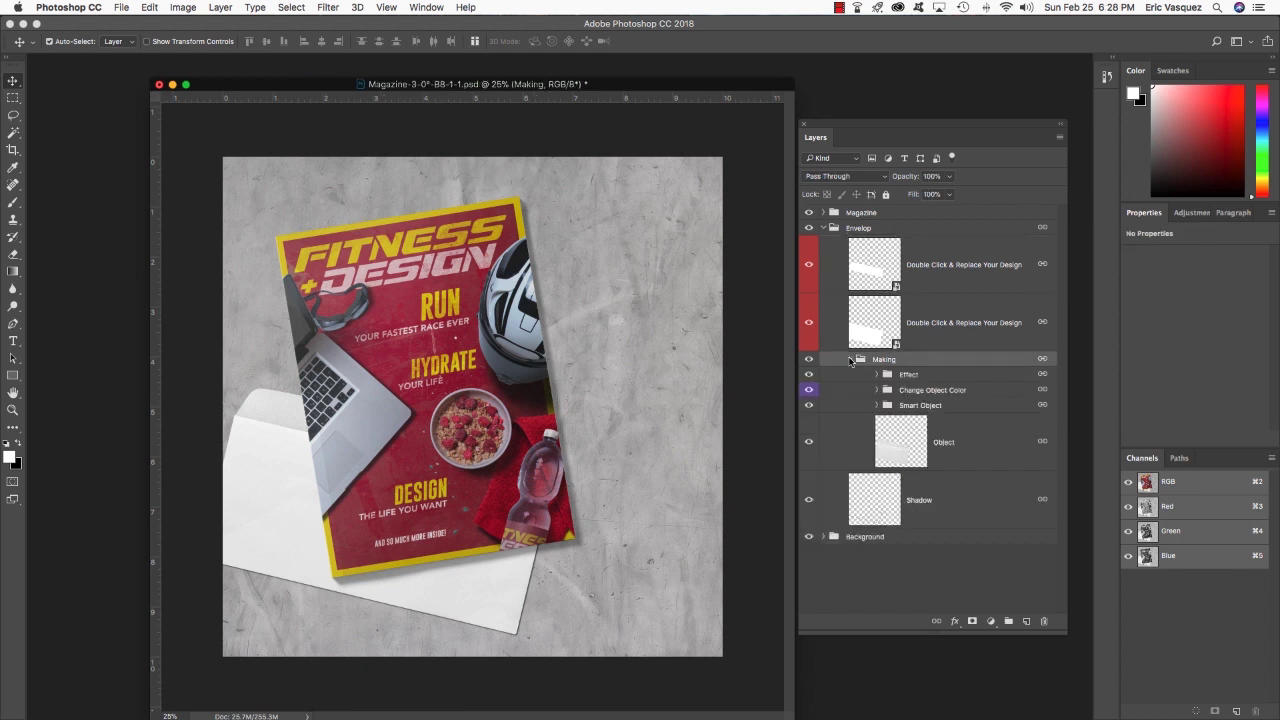
{"action": "left_click", "coordinate": [948, 444]}
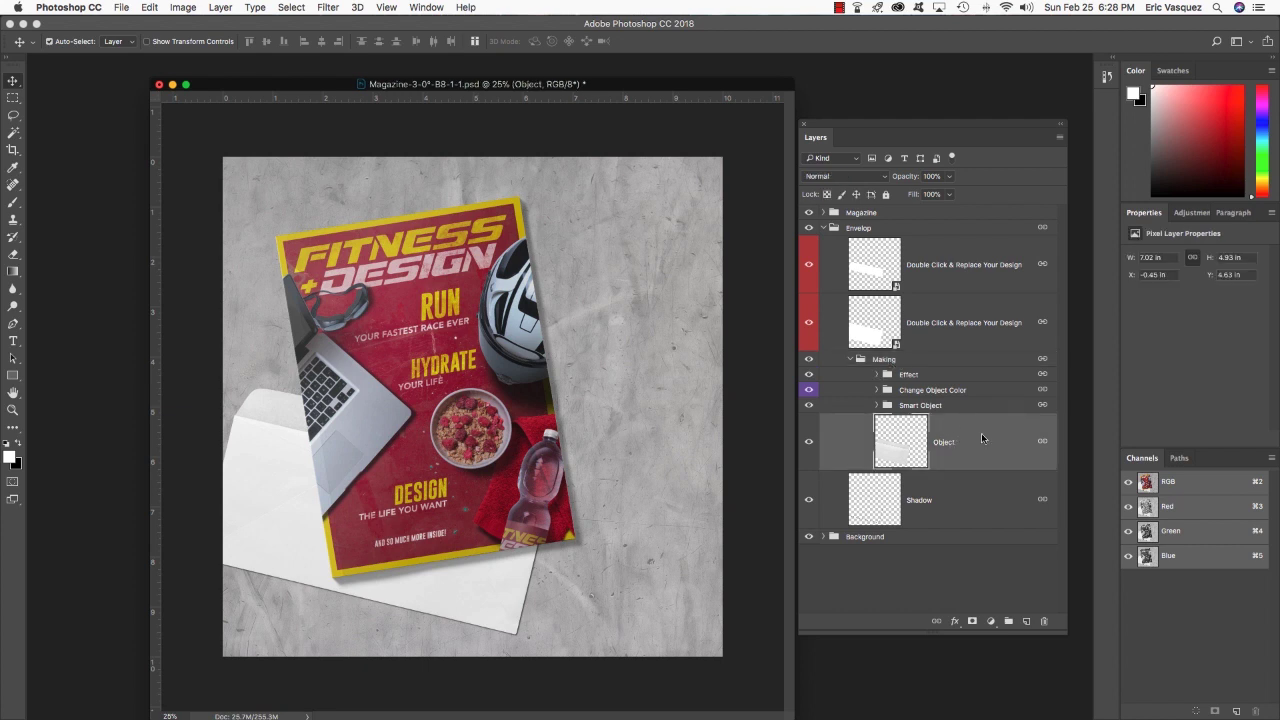
Add a Solid Color fill layer clipped to the envelope, coloured #7f2b3b
{"action": "left_click", "coordinate": [991, 625]}
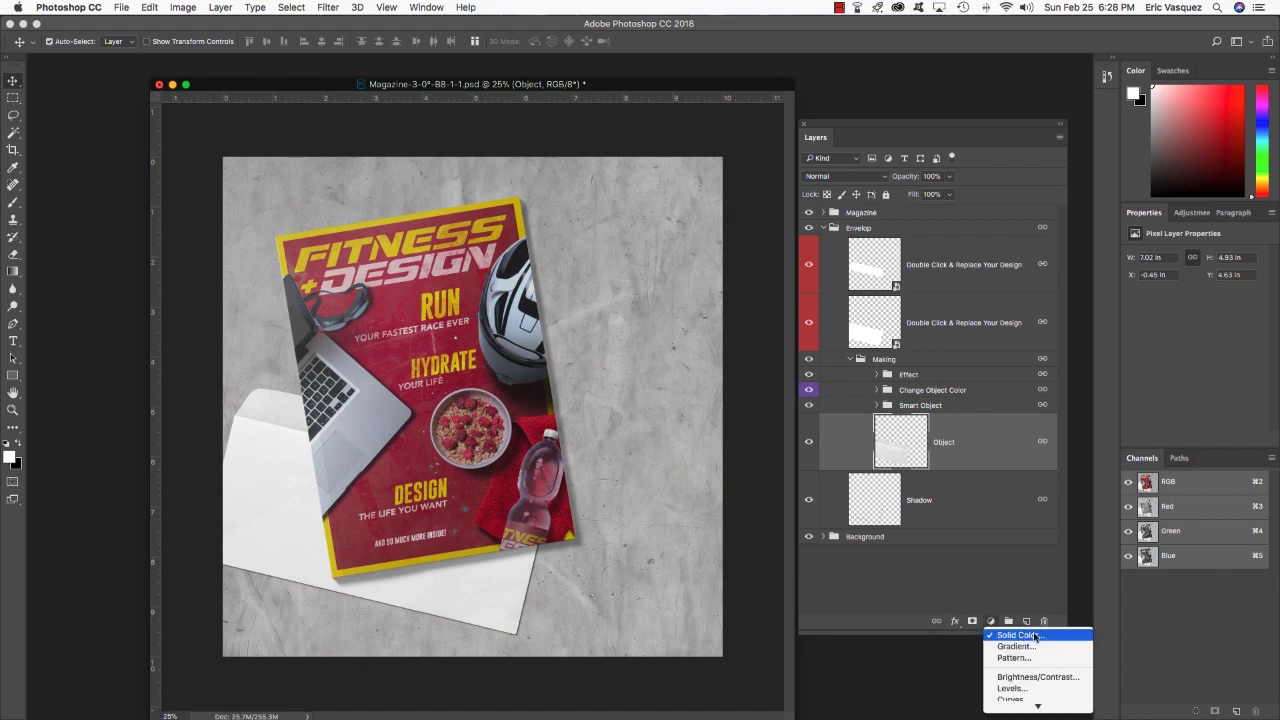
{"action": "left_click", "coordinate": [1034, 636]}
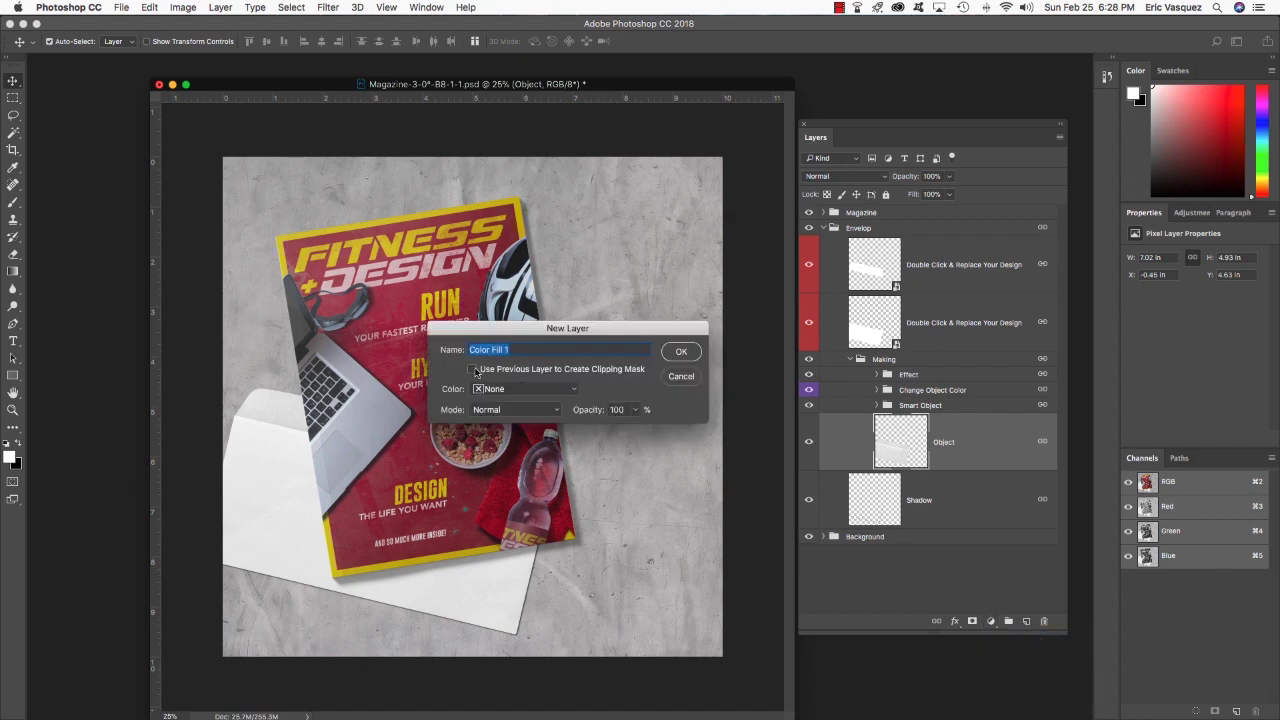
{"action": "left_click", "coordinate": [471, 370]}
{"action": "left_click", "coordinate": [690, 358]}
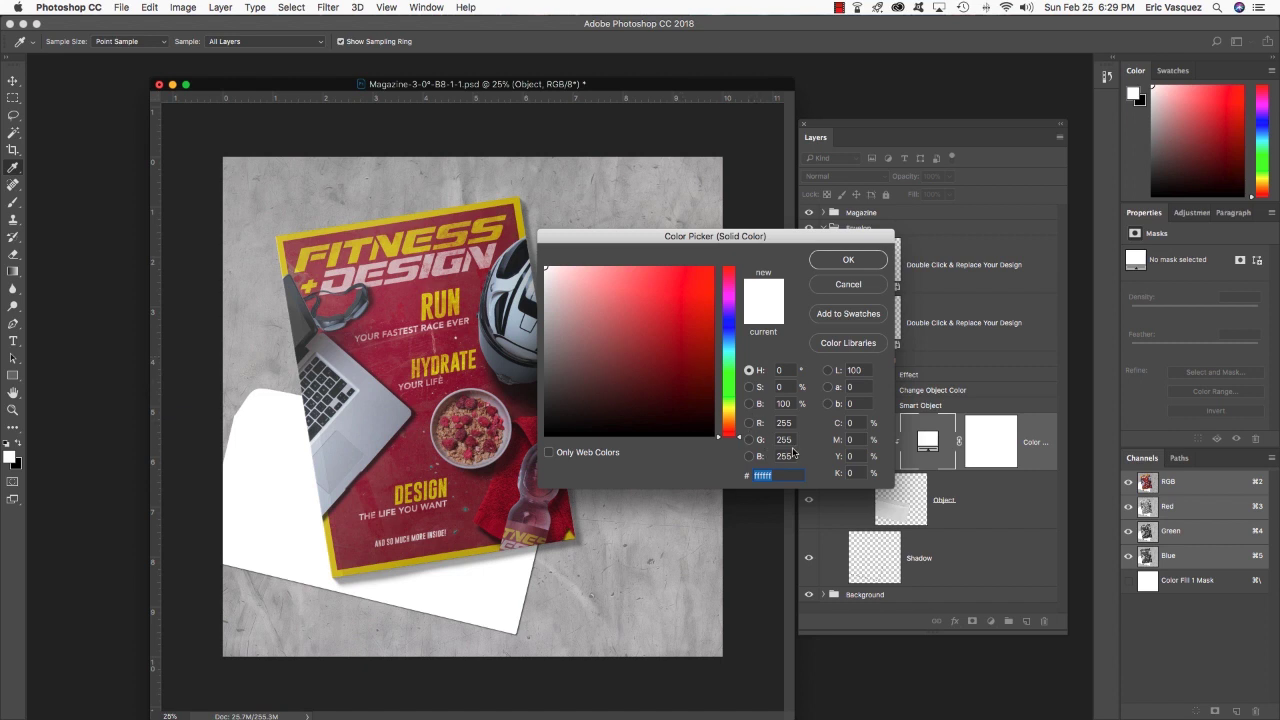
{"action": "type", "text": "7f"}
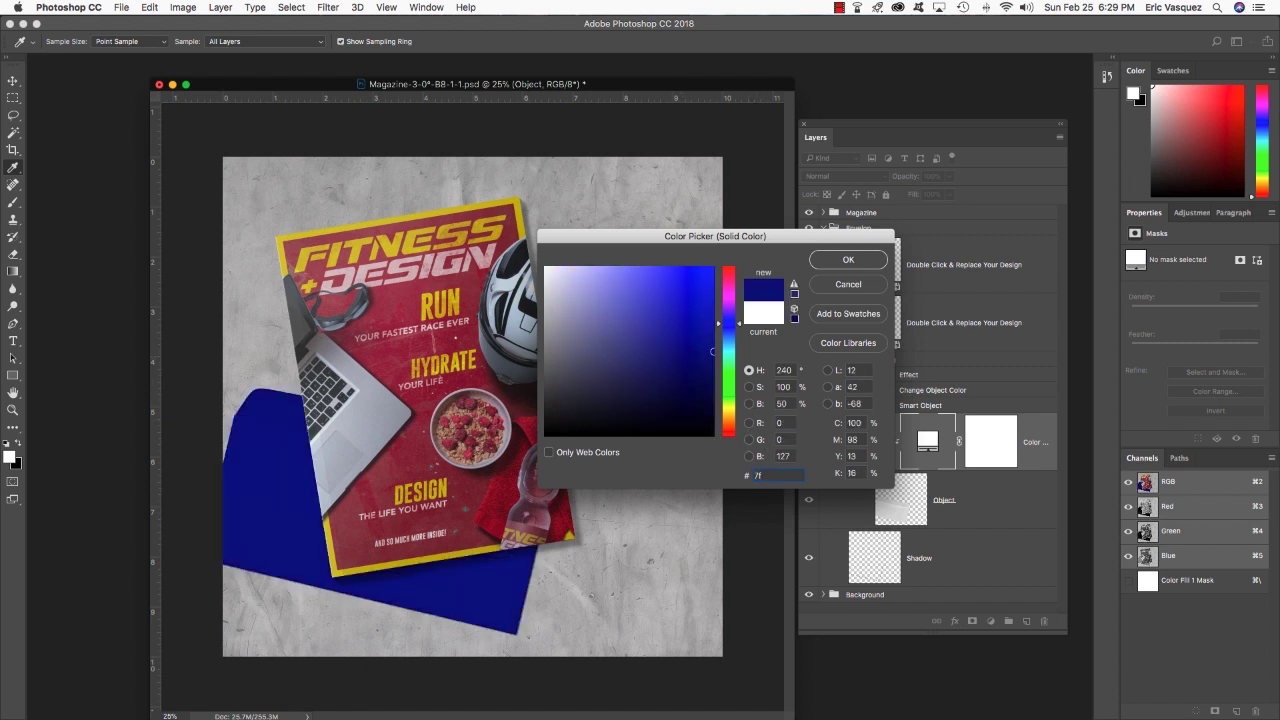
{"action": "type", "text": "2b3b"}
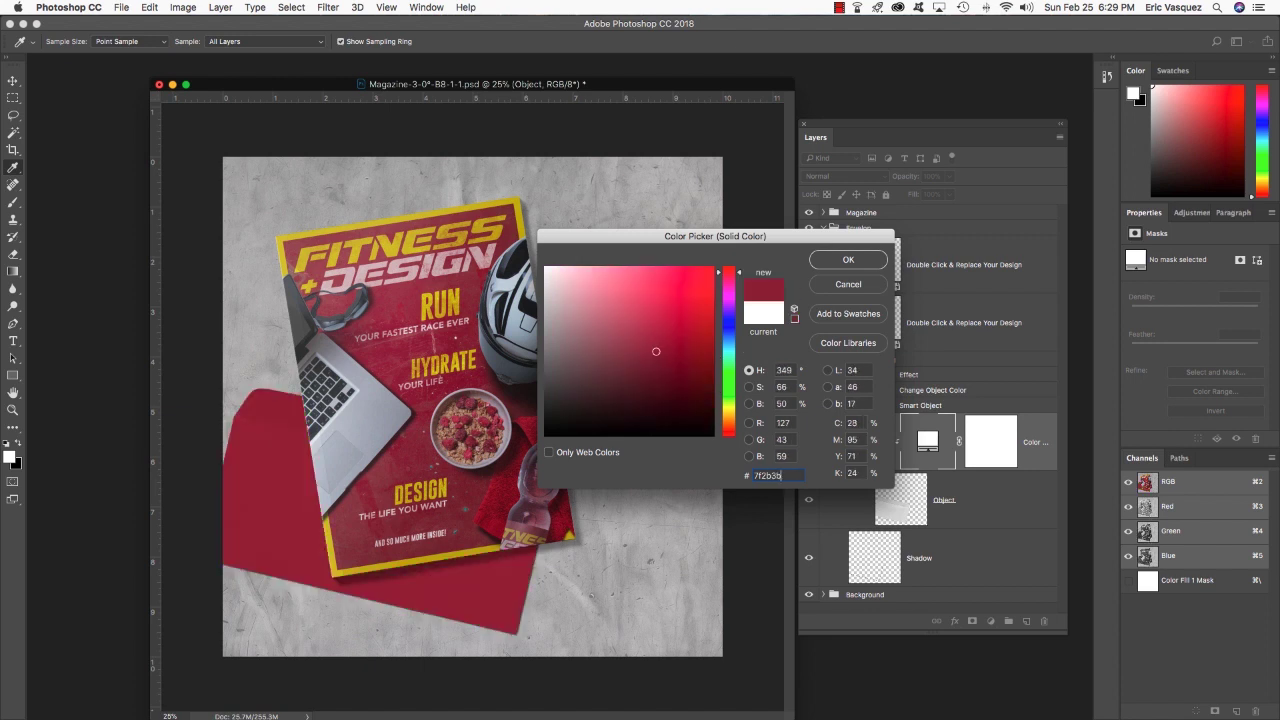
{"action": "left_click", "coordinate": [840, 261]}
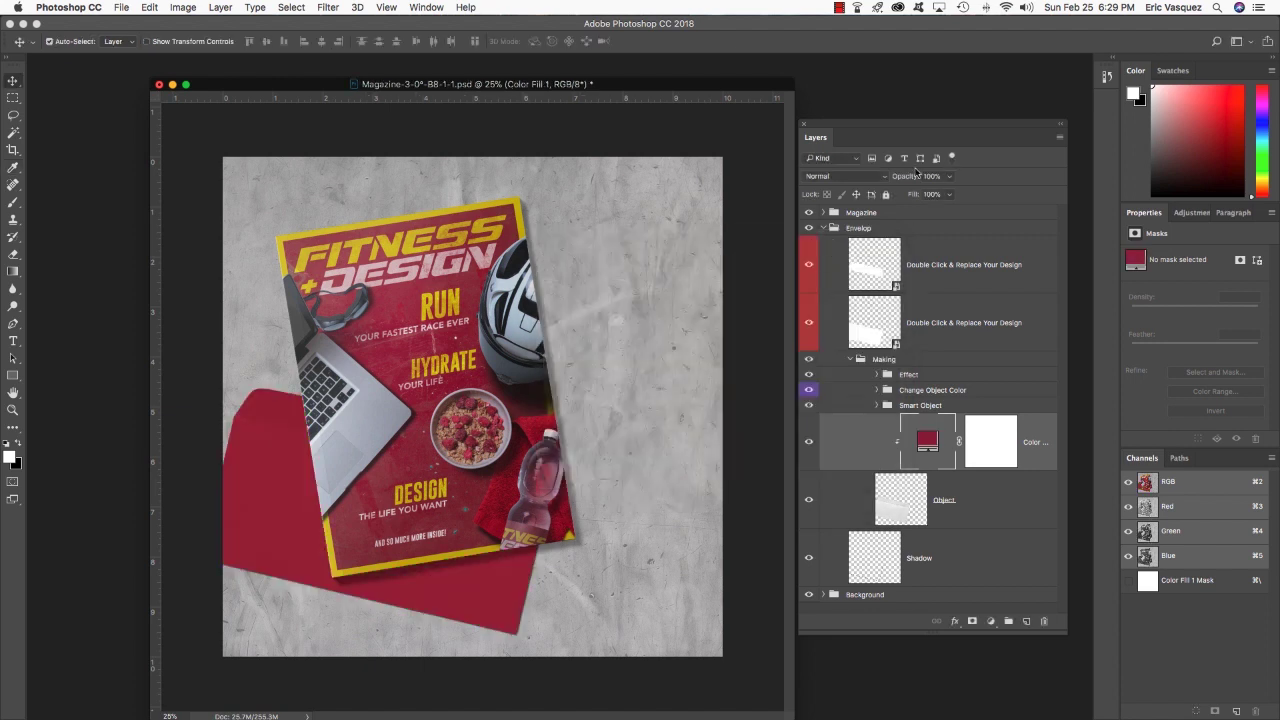
Set the crimson fill's blend mode to Multiply and collapse the Making and Envelop groups
{"action": "left_click", "coordinate": [862, 177]}
{"action": "left_click", "coordinate": [838, 213]}
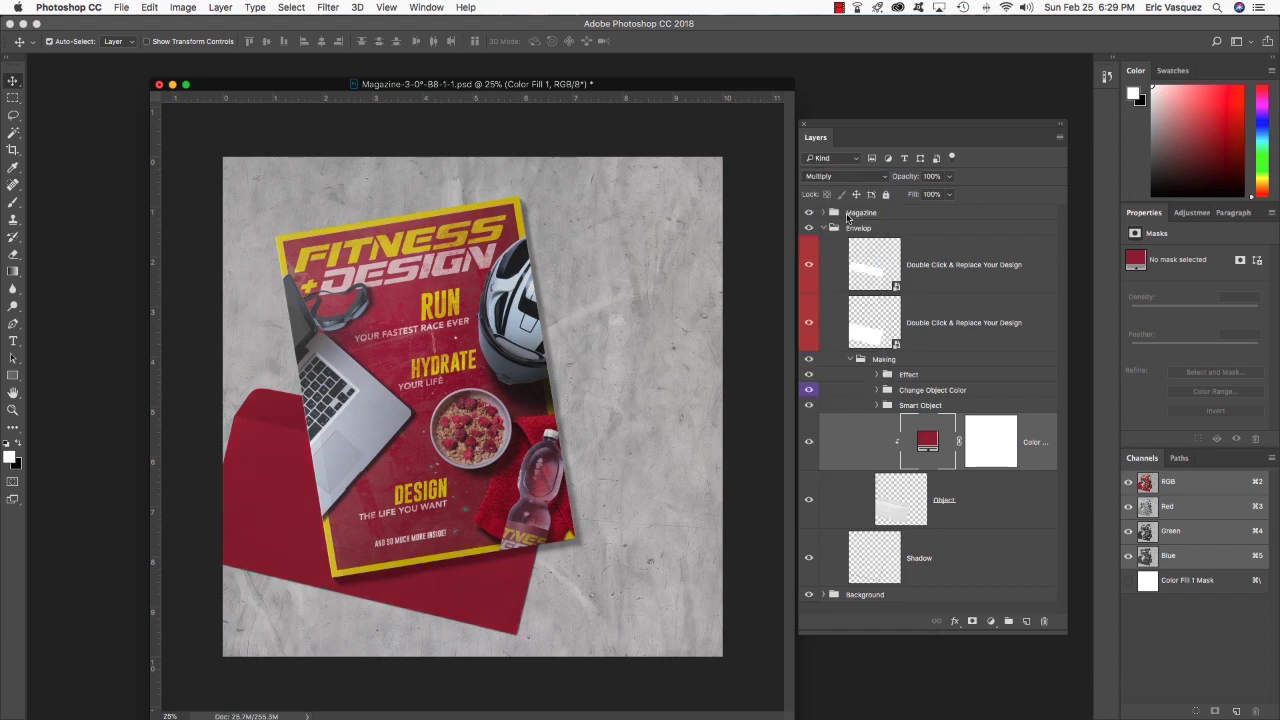
{"action": "left_click", "coordinate": [850, 359]}
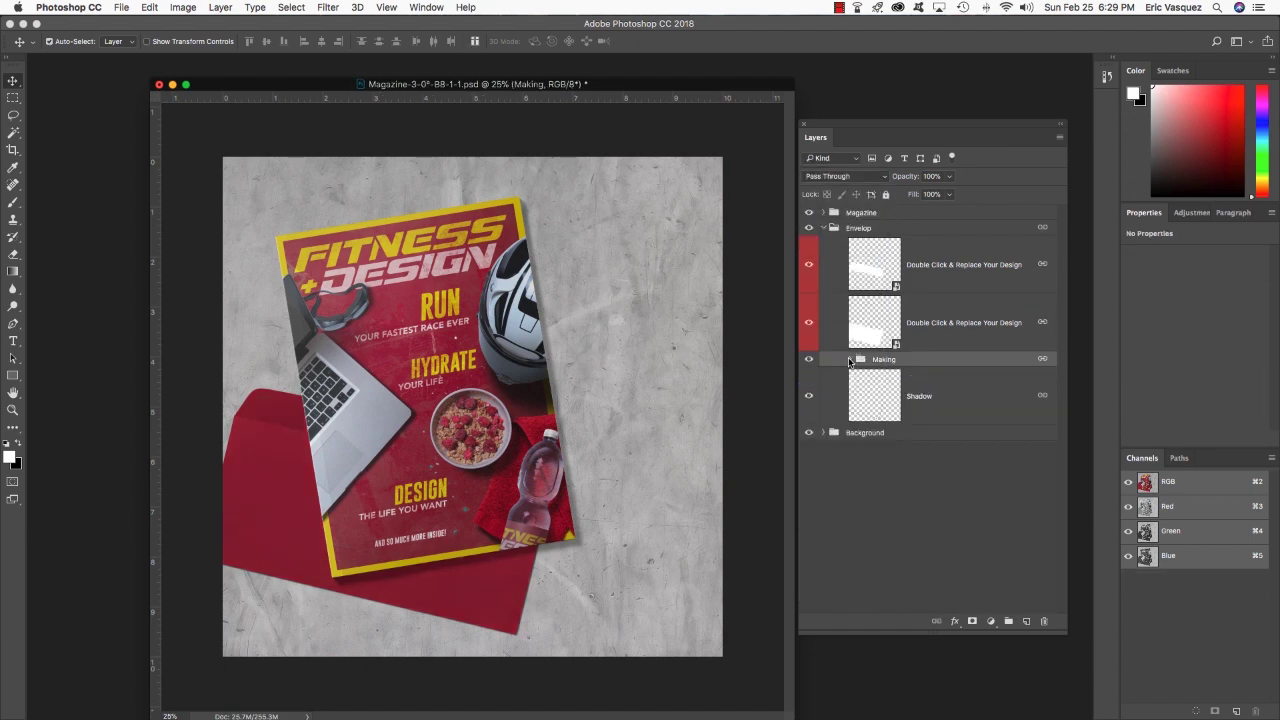
{"action": "left_click", "coordinate": [822, 228]}
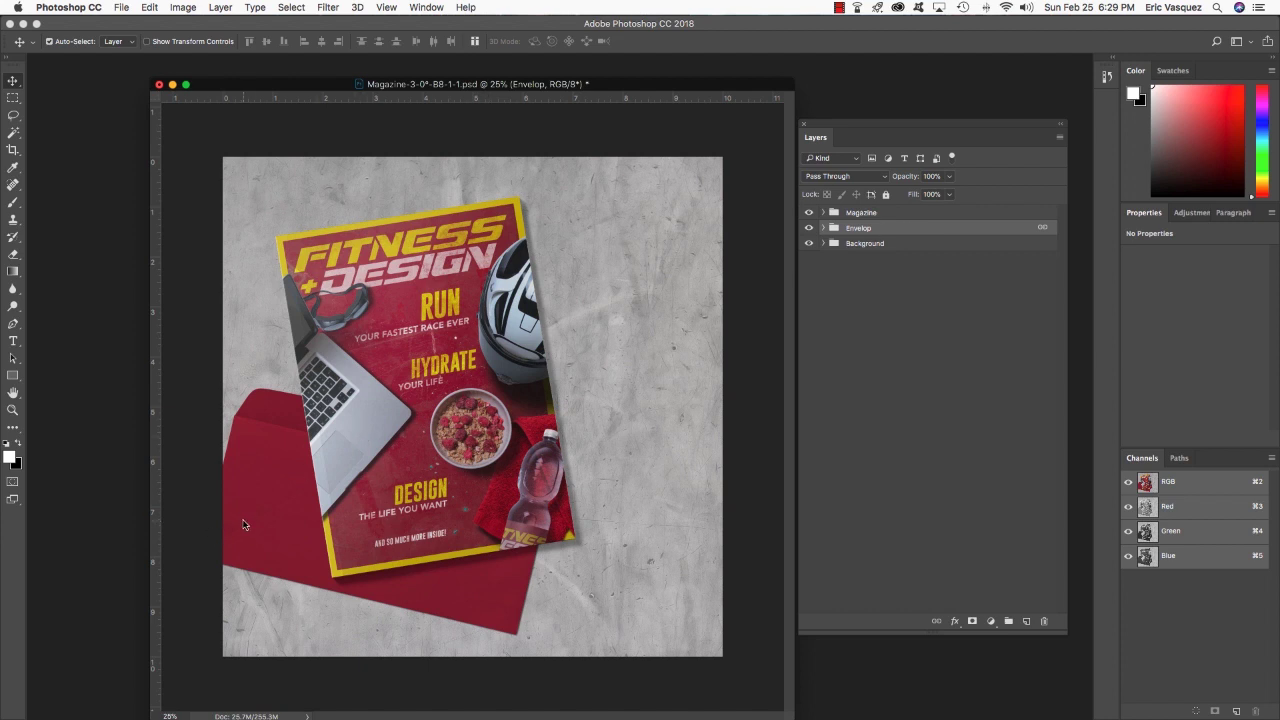
{"action": "key", "text": "super"}
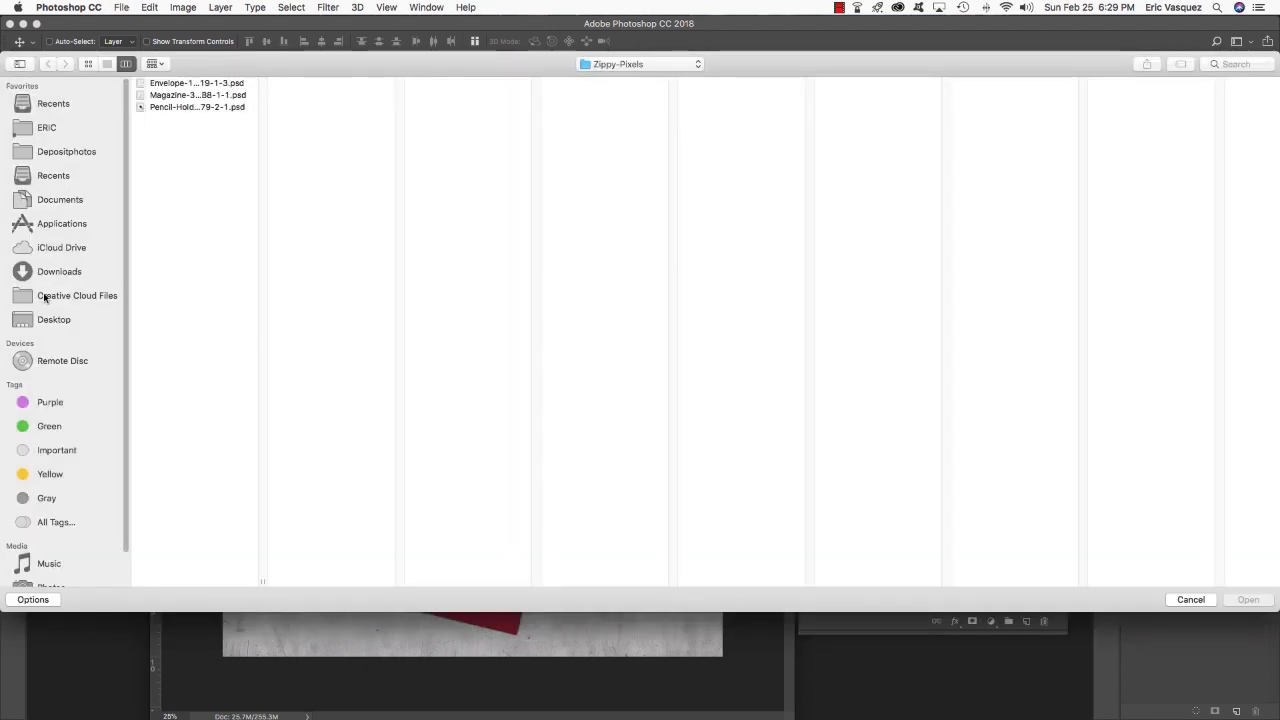
Open trunks.psd from the freebies > h3design folder
{"action": "left_click", "coordinate": [633, 68]}
{"action": "left_click", "coordinate": [633, 78]}
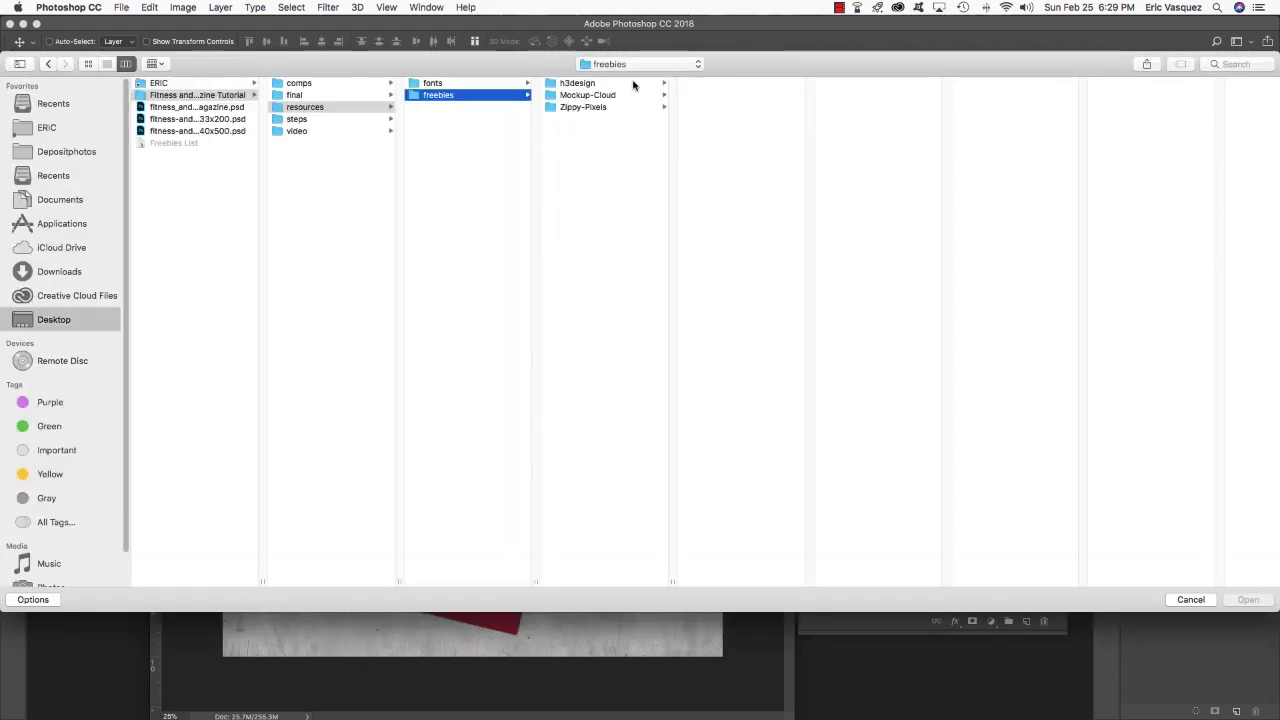
{"action": "left_click", "coordinate": [560, 81]}
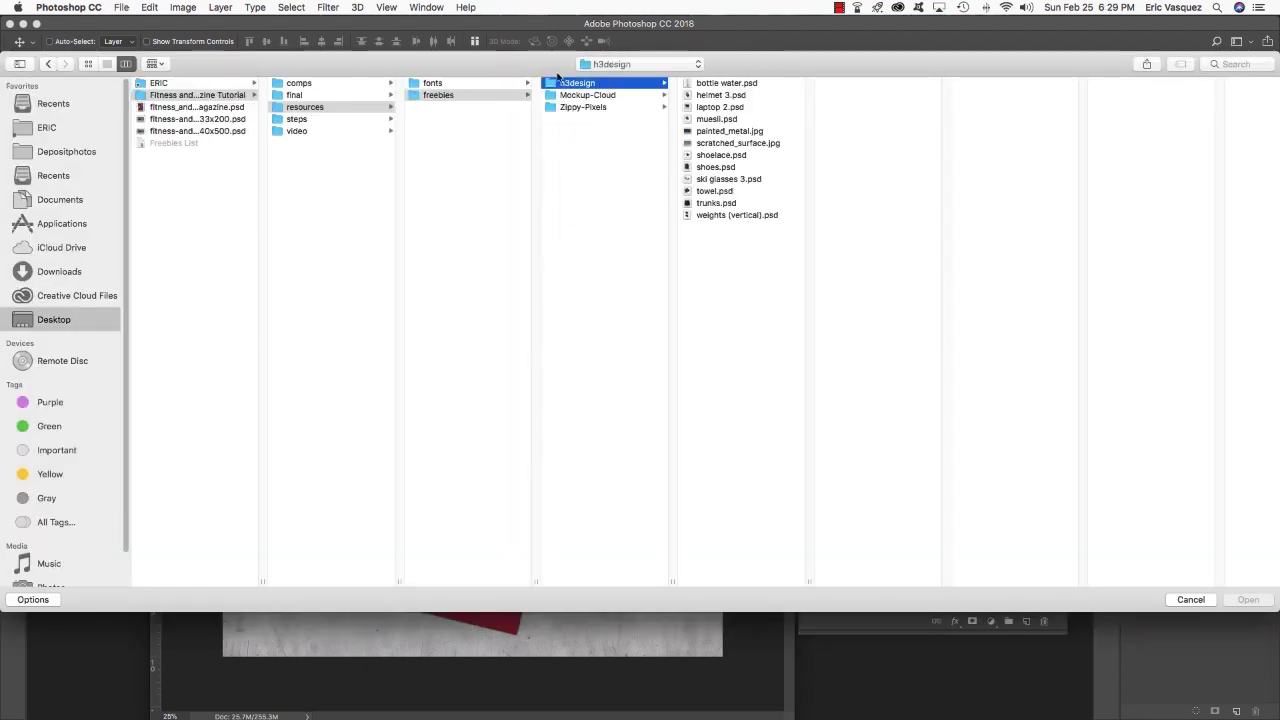
{"action": "left_click", "coordinate": [722, 203]}
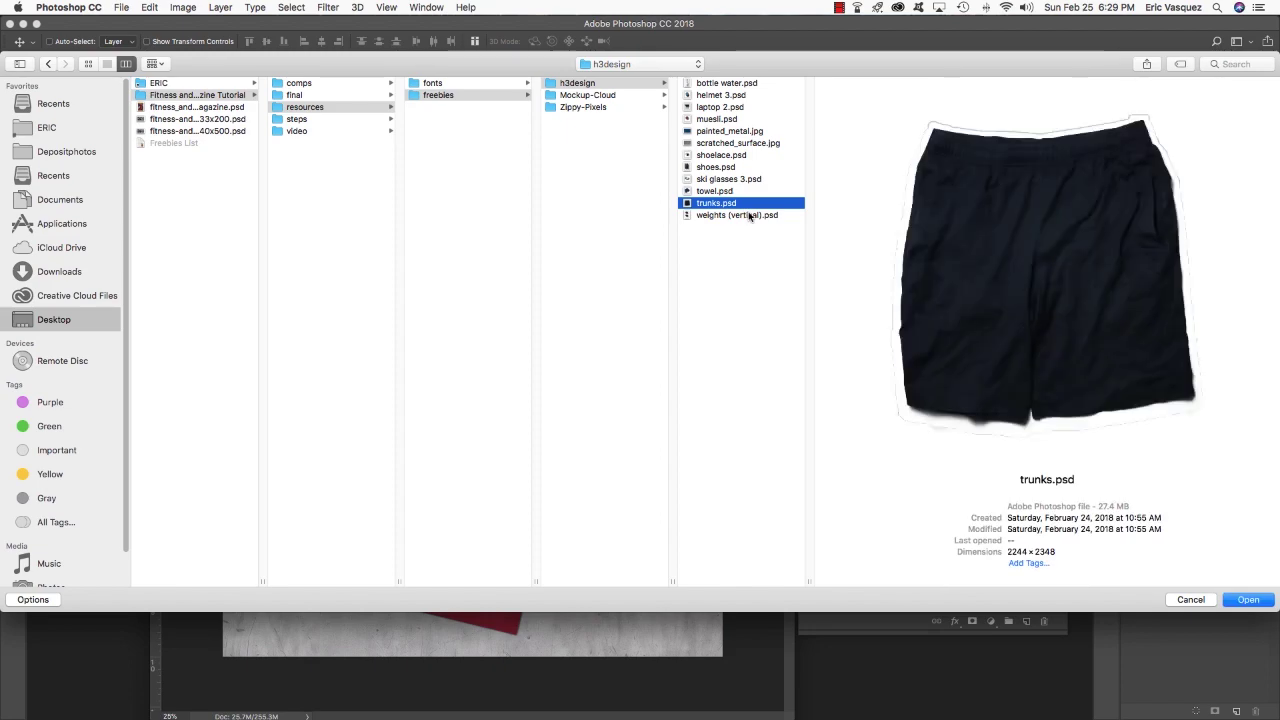
{"action": "key", "text": "Return"}
Copy the trunks layer into the magazine mockup, accept the profile conversion, and close trunks.psd
{"action": "left_click_drag", "start_coordinate": [450, 104], "coordinate": [700, 282]}
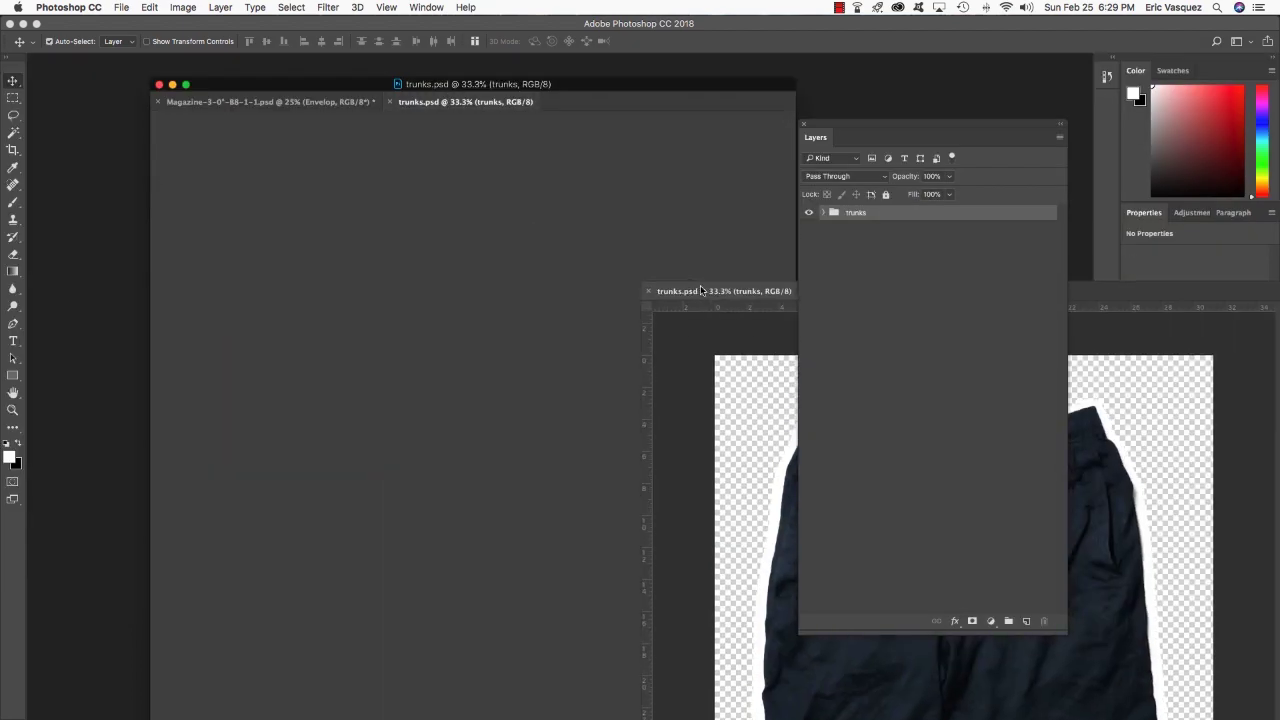
{"action": "left_click_drag", "start_coordinate": [904, 207], "coordinate": [420, 338]}
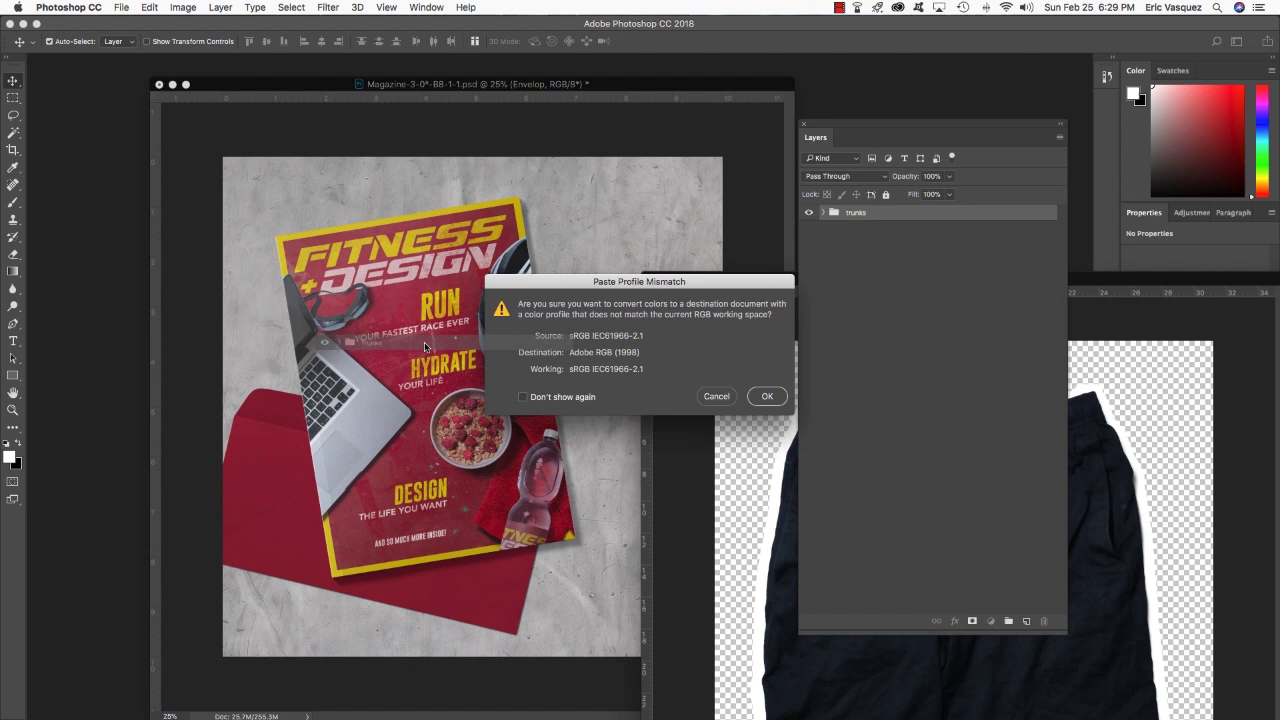
{"action": "left_click", "coordinate": [767, 396]}
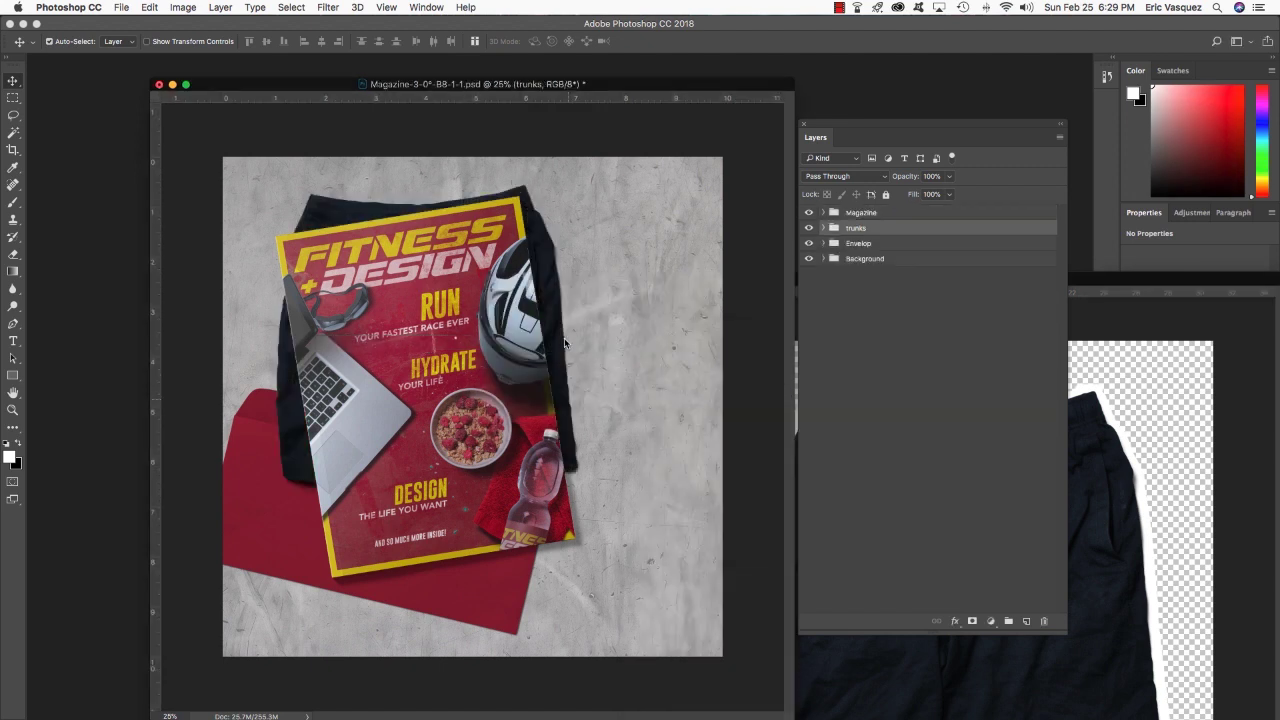
{"action": "left_click", "coordinate": [1119, 426]}
{"action": "left_click", "coordinate": [650, 279]}
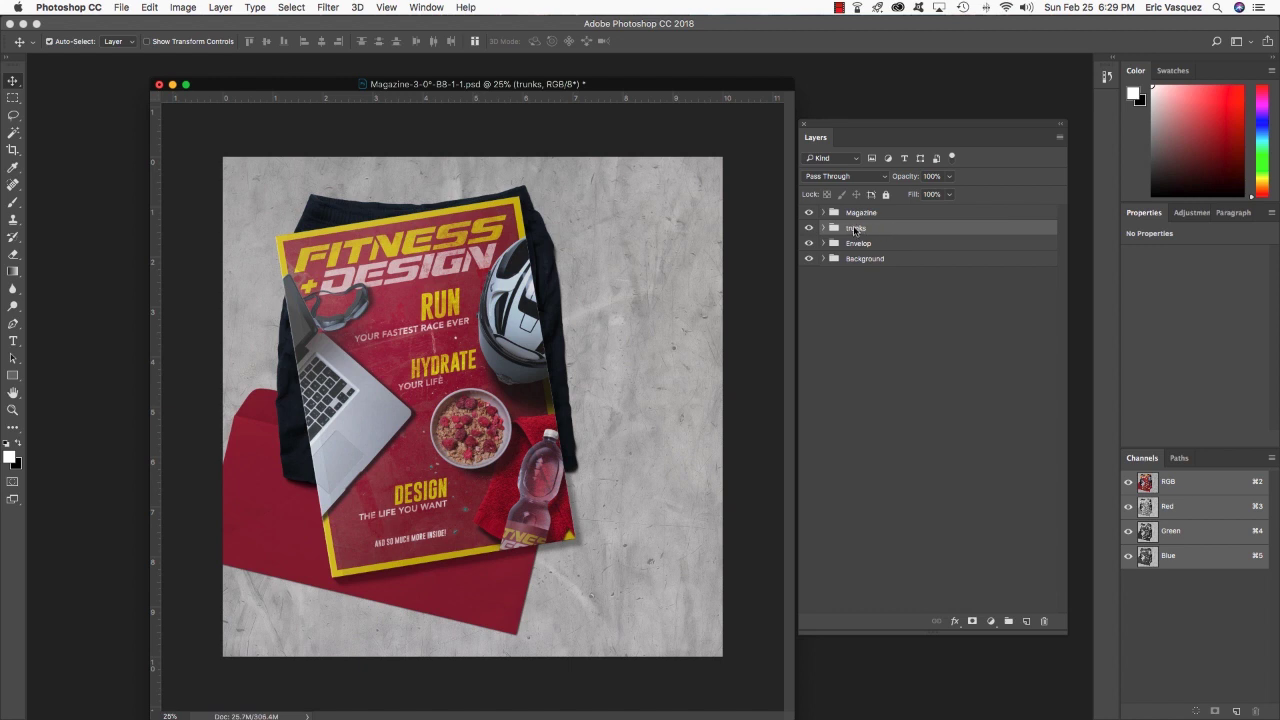
Move the trunks to the lower-left under the magazine and rotate them about -32°
{"action": "key", "text": "super+t"}
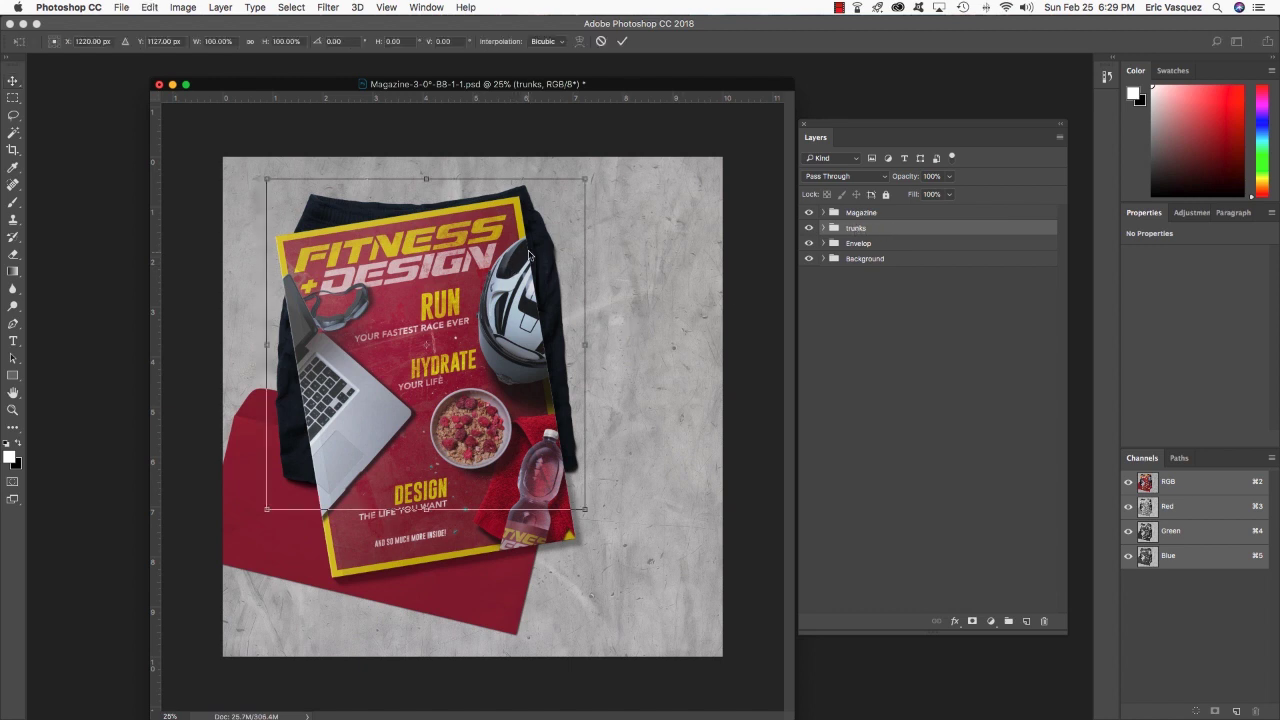
{"action": "left_click_drag", "start_coordinate": [527, 260], "coordinate": [348, 537]}
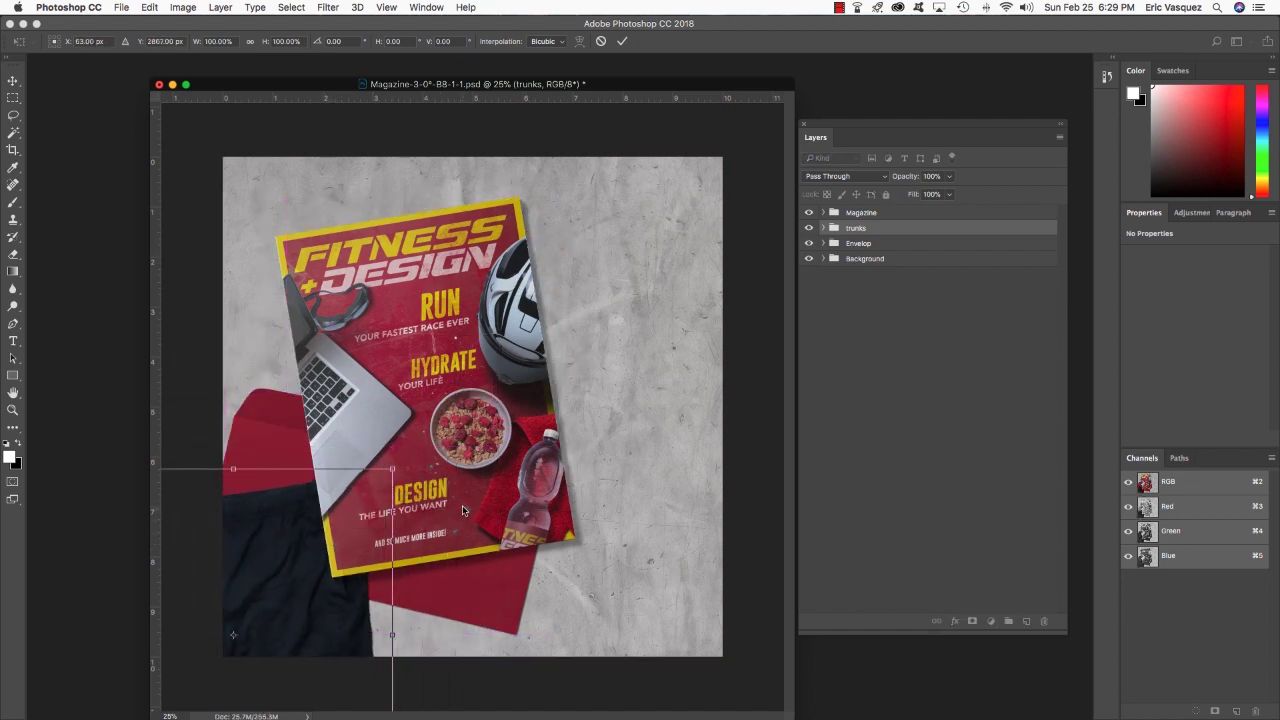
{"action": "left_click_drag", "start_coordinate": [462, 505], "coordinate": [378, 443]}
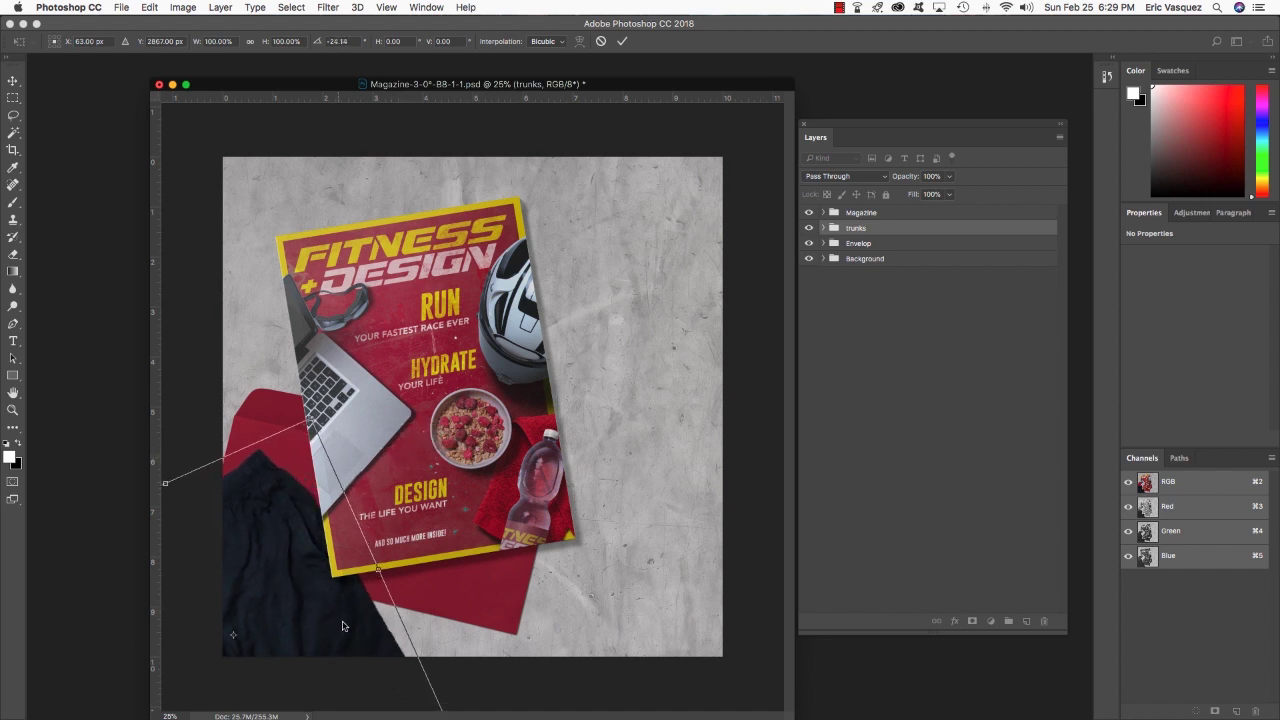
{"action": "left_click_drag", "start_coordinate": [343, 626], "coordinate": [364, 642]}
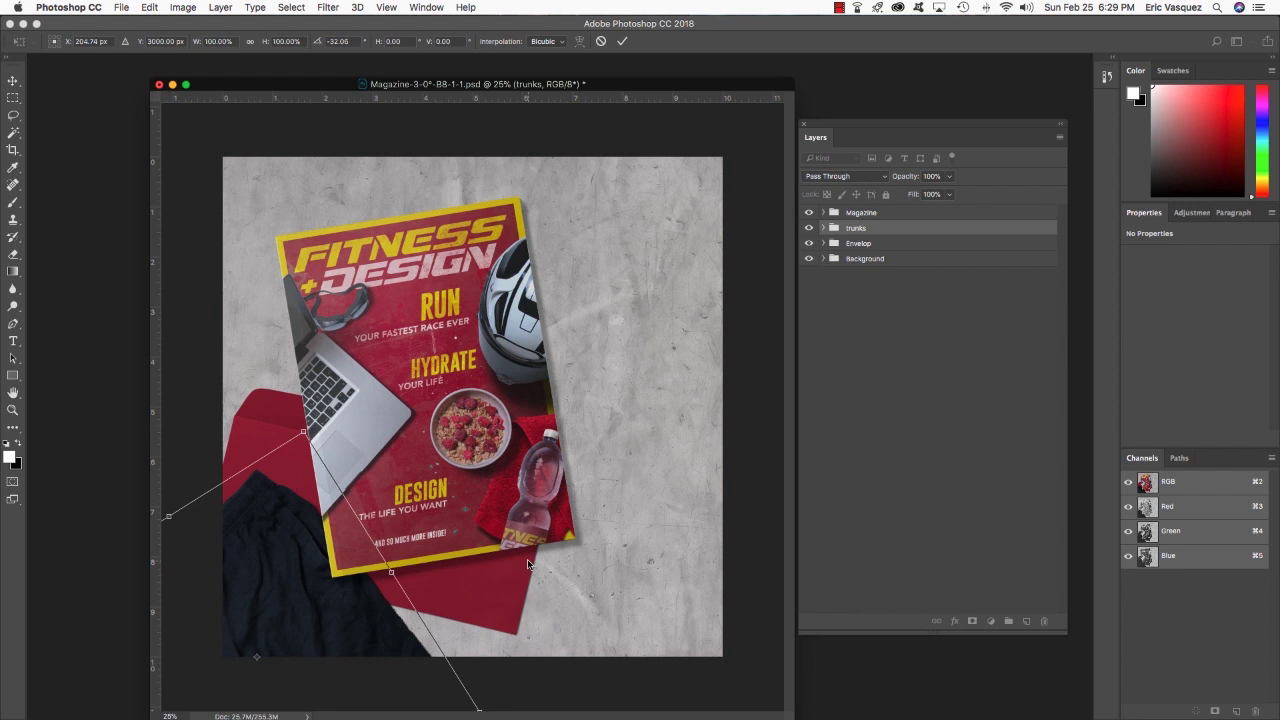
{"action": "key", "text": "Return"}
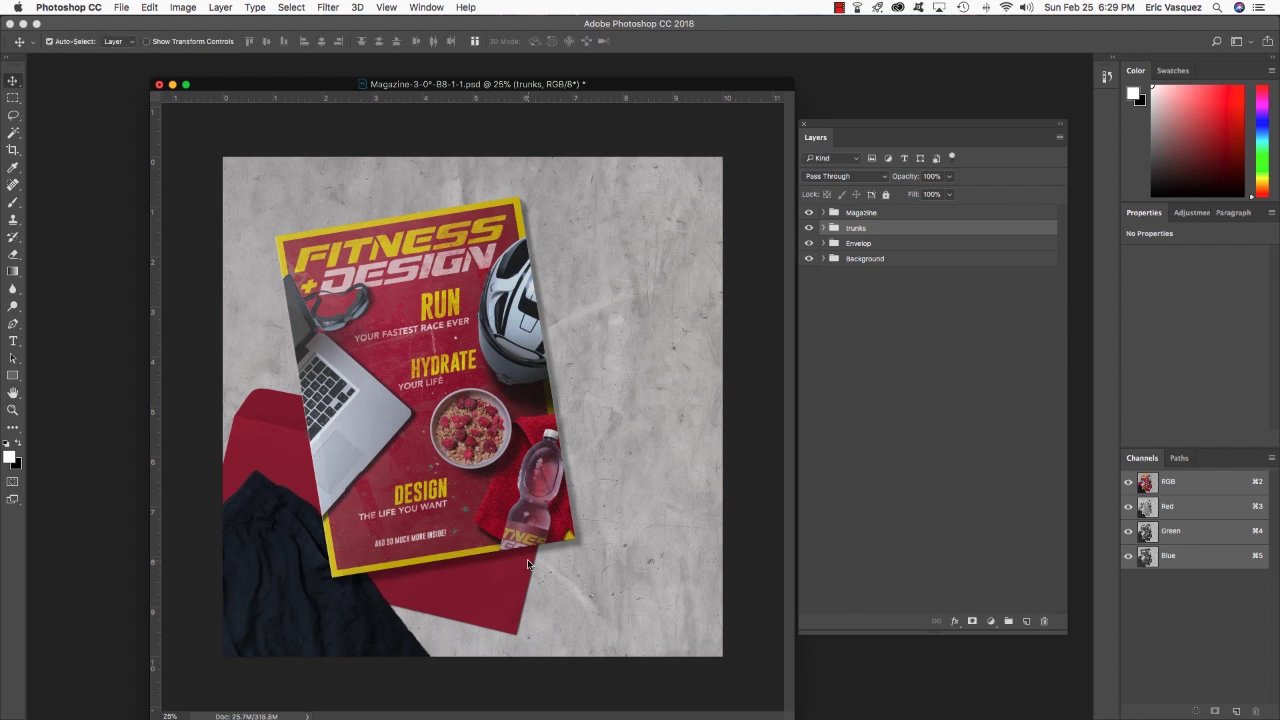
{"action": "key", "text": "super+o"}
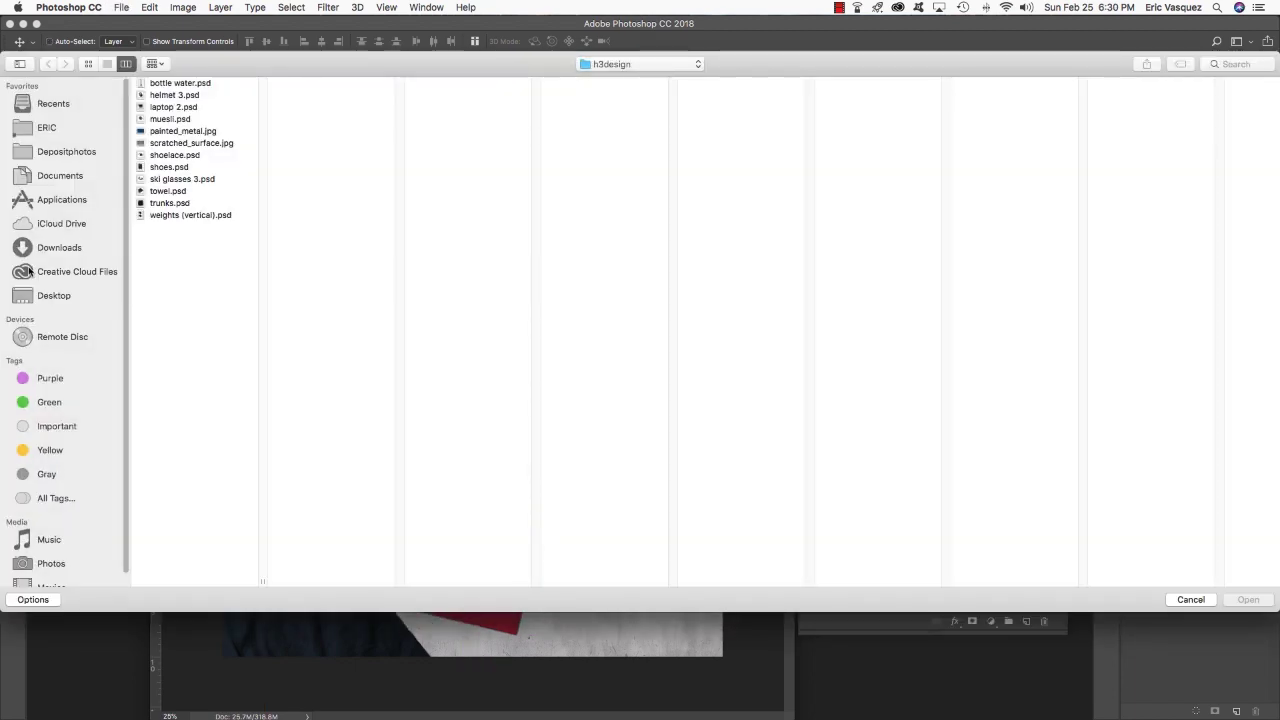
Open shoes.psd and copy the shoes into the mockup, converting colours without future warnings
{"action": "left_click", "coordinate": [171, 168]}
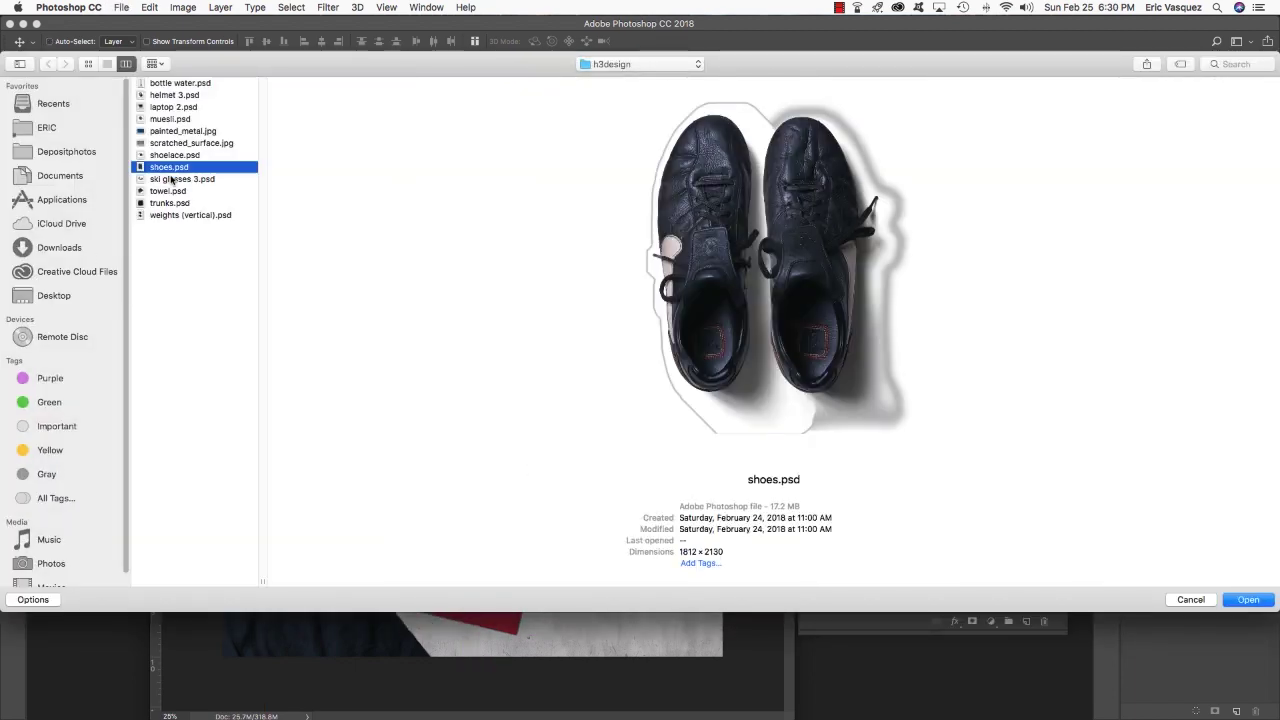
{"action": "key", "text": "Return"}
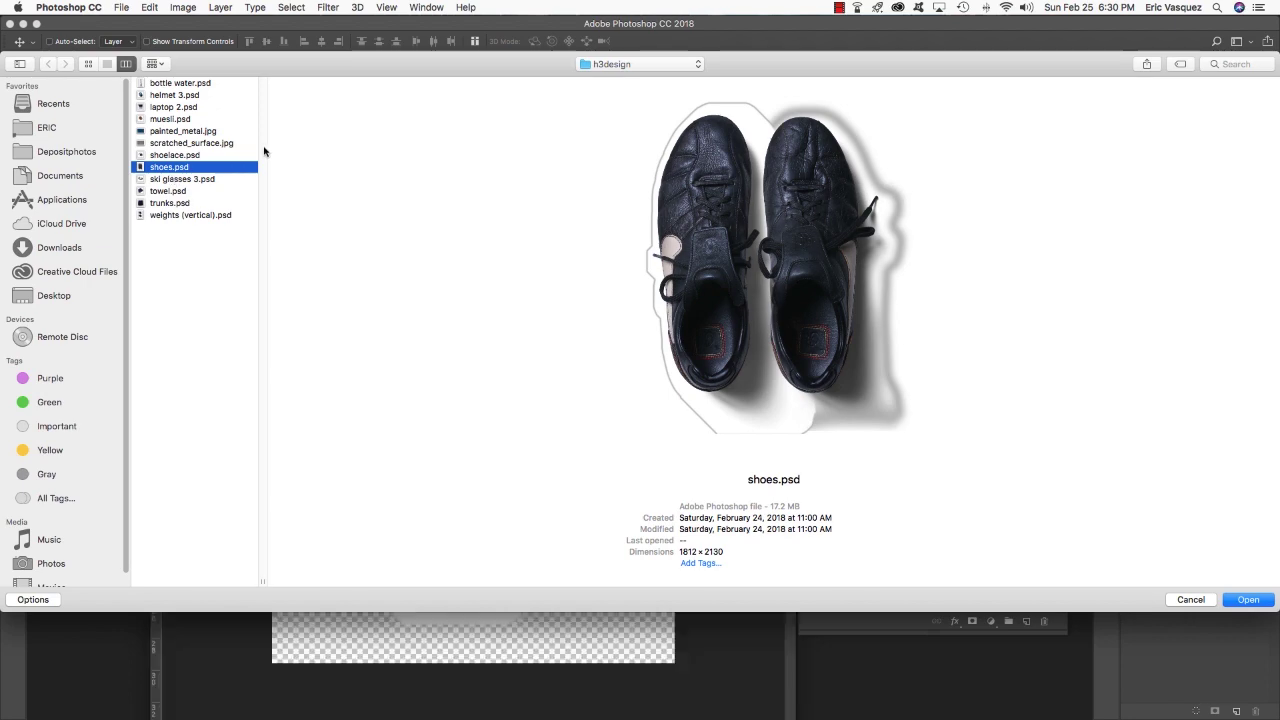
{"action": "left_click_drag", "start_coordinate": [438, 97], "coordinate": [654, 337]}
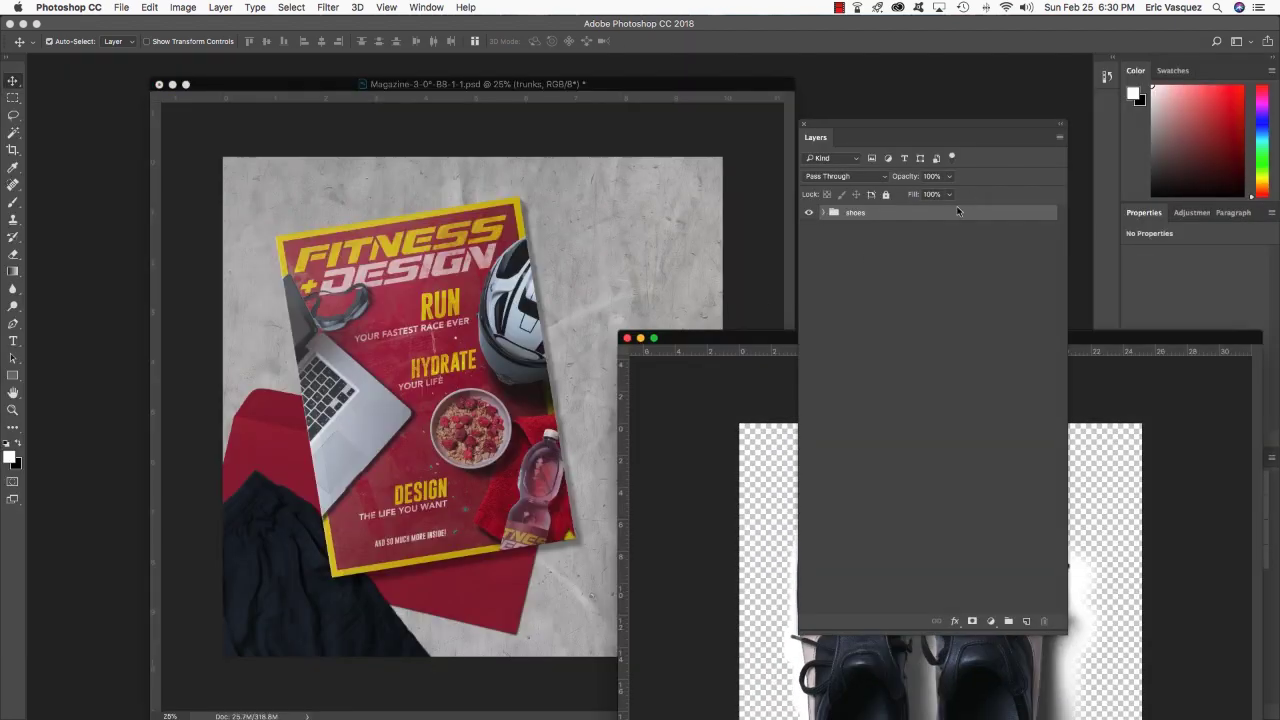
{"action": "left_click_drag", "start_coordinate": [958, 213], "coordinate": [631, 251]}
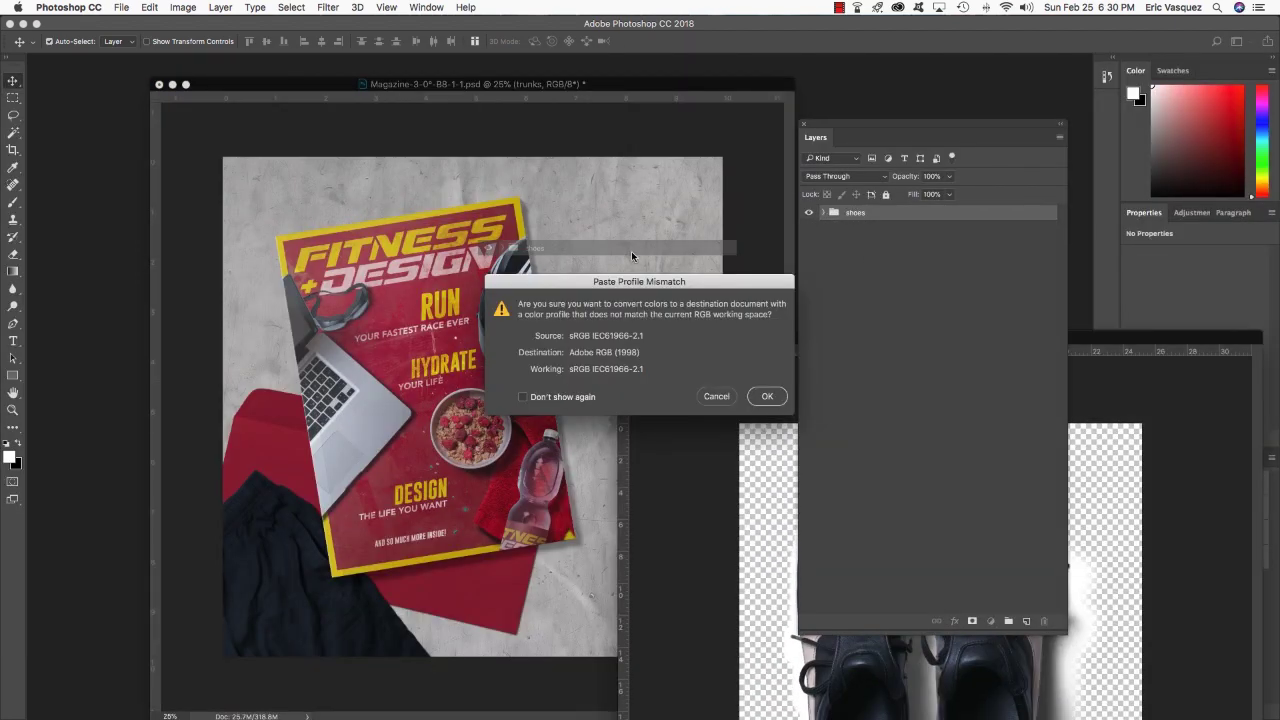
{"action": "left_click", "coordinate": [522, 397]}
{"action": "left_click", "coordinate": [766, 396]}
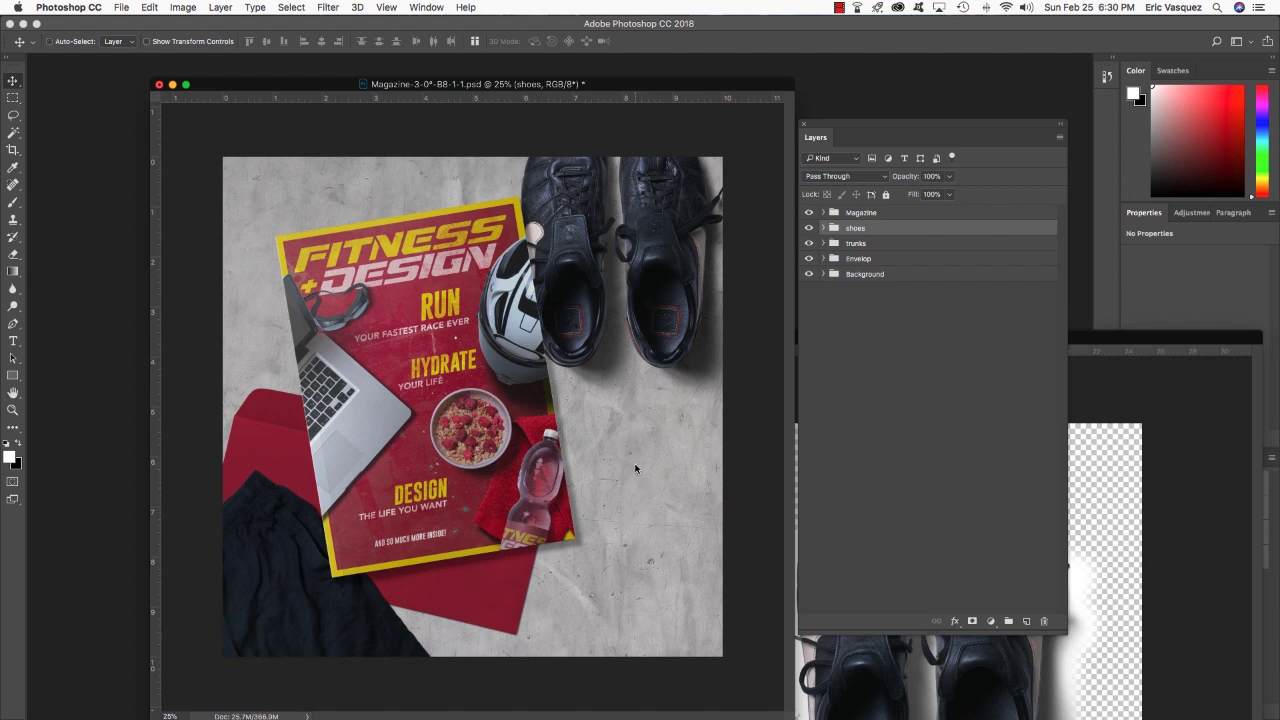
Move the shoes to the bottom-right corner and rotate them about 24° clockwise
{"action": "key", "text": "super+t"}
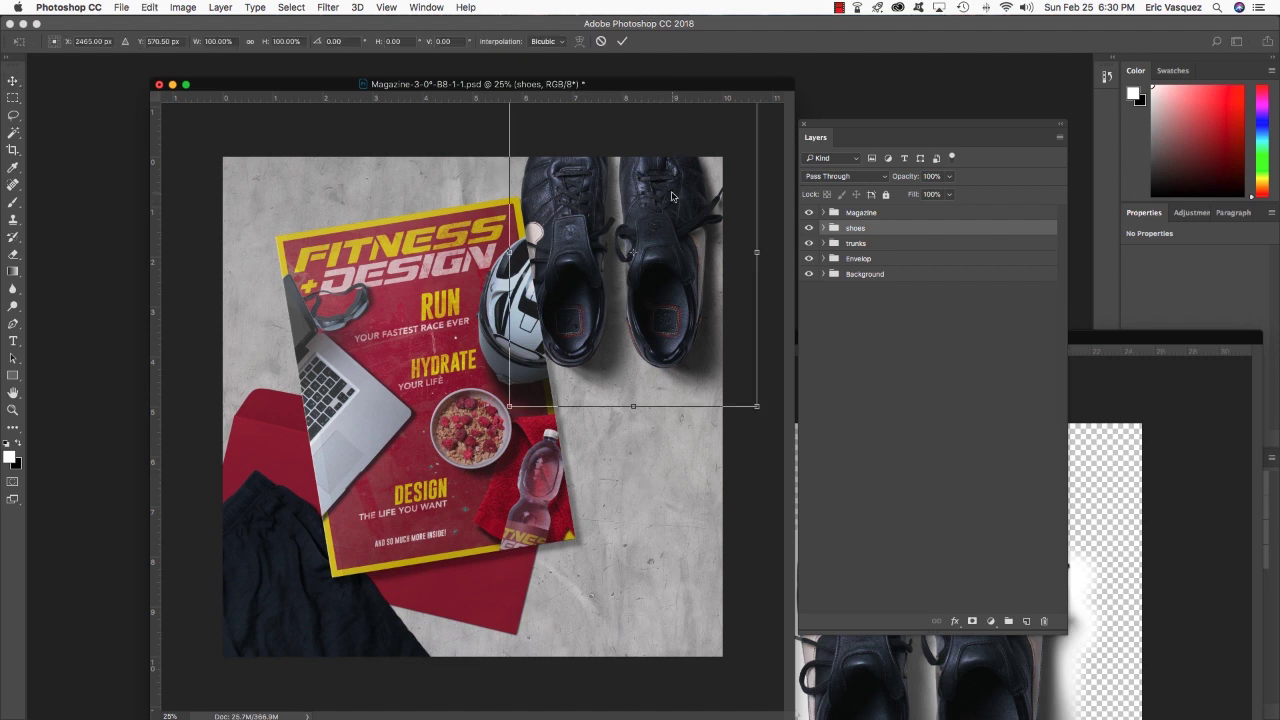
{"action": "left_click_drag", "start_coordinate": [672, 196], "coordinate": [705, 557]}
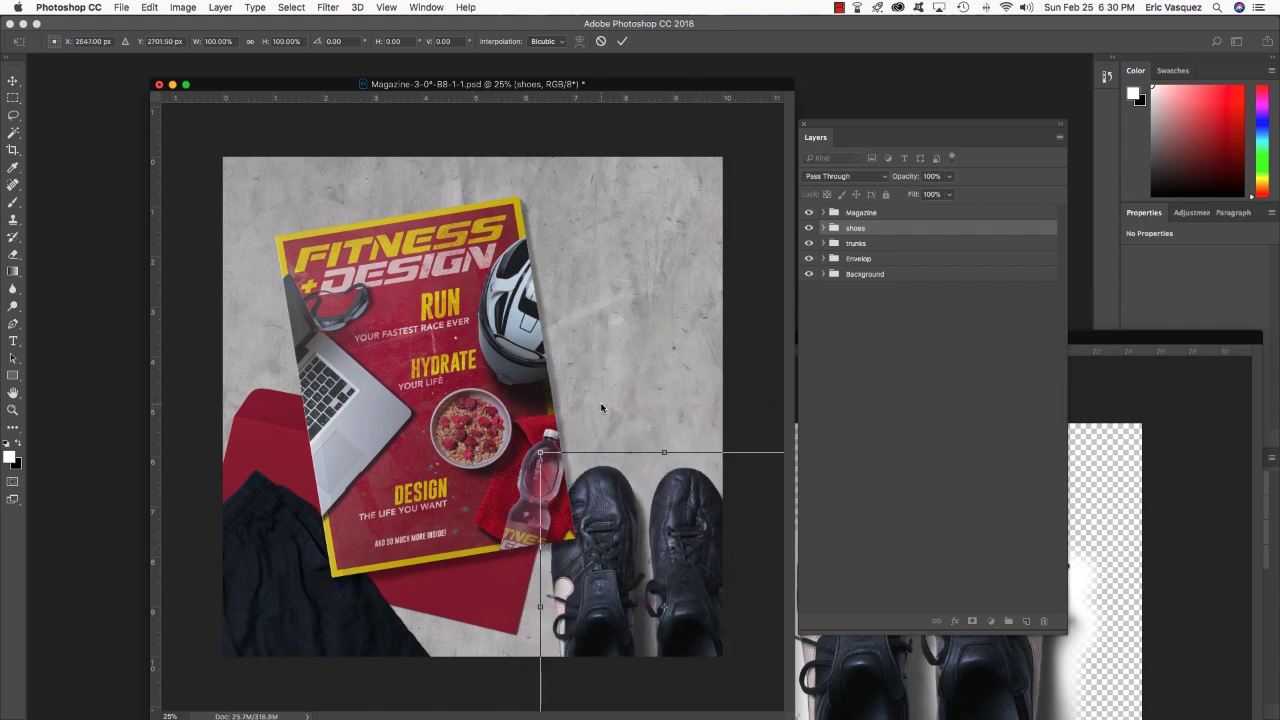
{"action": "left_click_drag", "start_coordinate": [603, 409], "coordinate": [712, 408]}
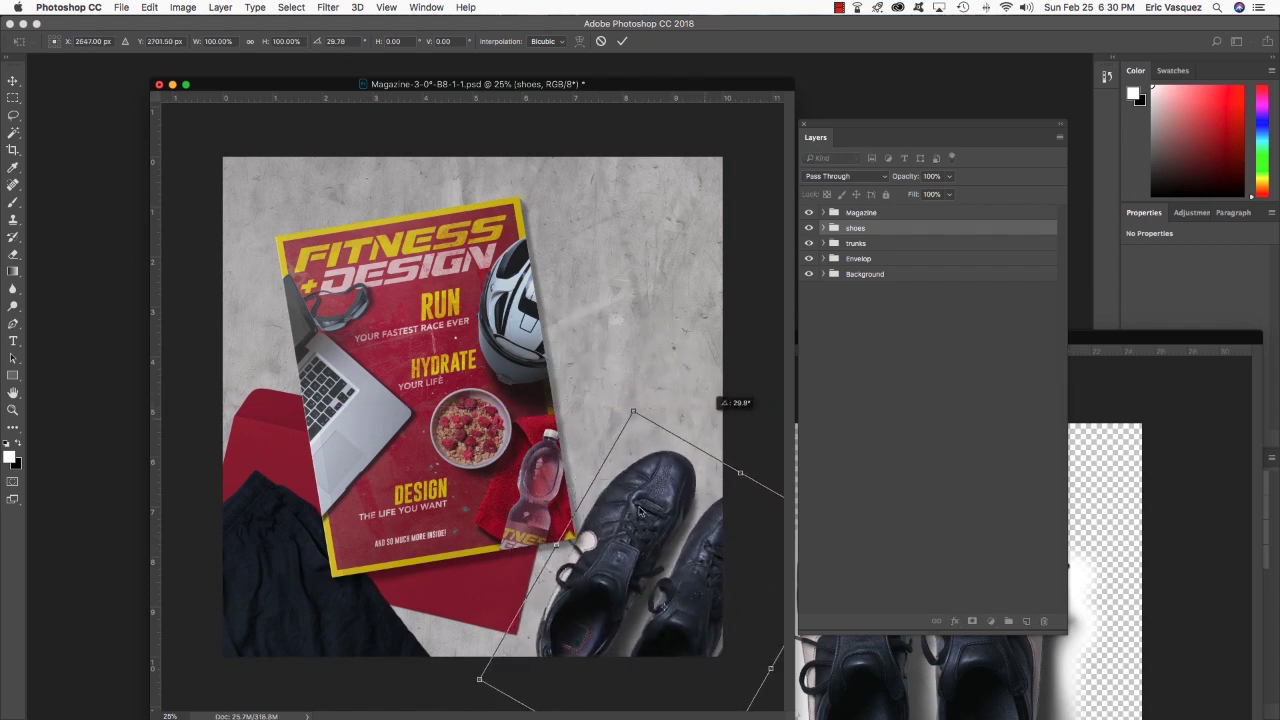
{"action": "left_click_drag", "start_coordinate": [640, 512], "coordinate": [632, 446]}
{"action": "key", "text": "Return"}
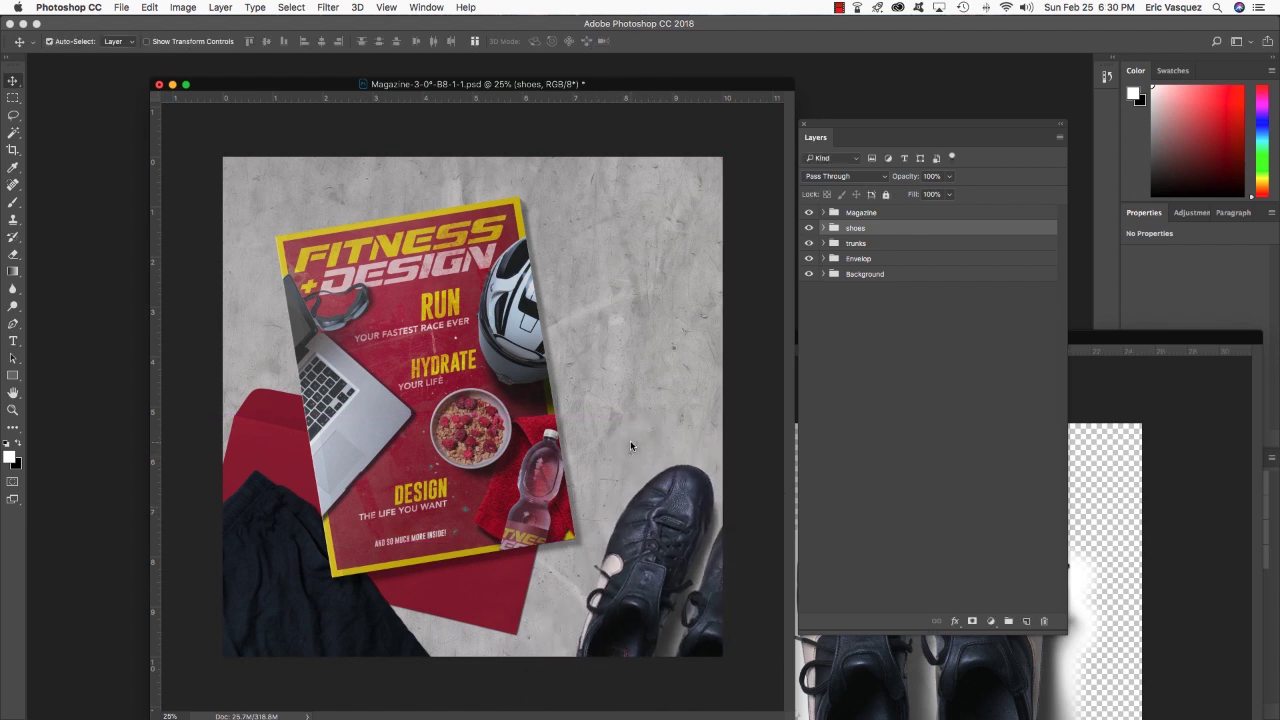
{"action": "key", "text": "super+o"}
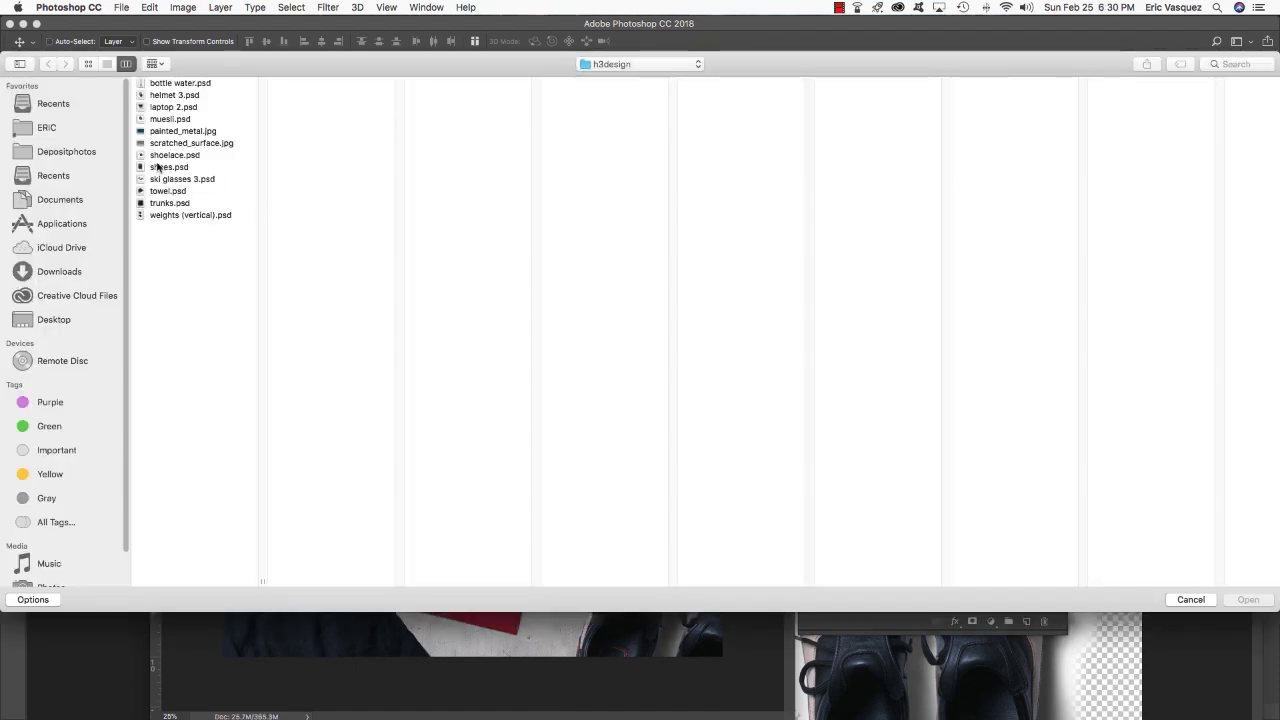
Open shoelace.psd and copy the coiled shoelace to the mockup's upper right, nudged left and down
{"action": "left_click", "coordinate": [167, 167]}
{"action": "left_click", "coordinate": [240, 157]}
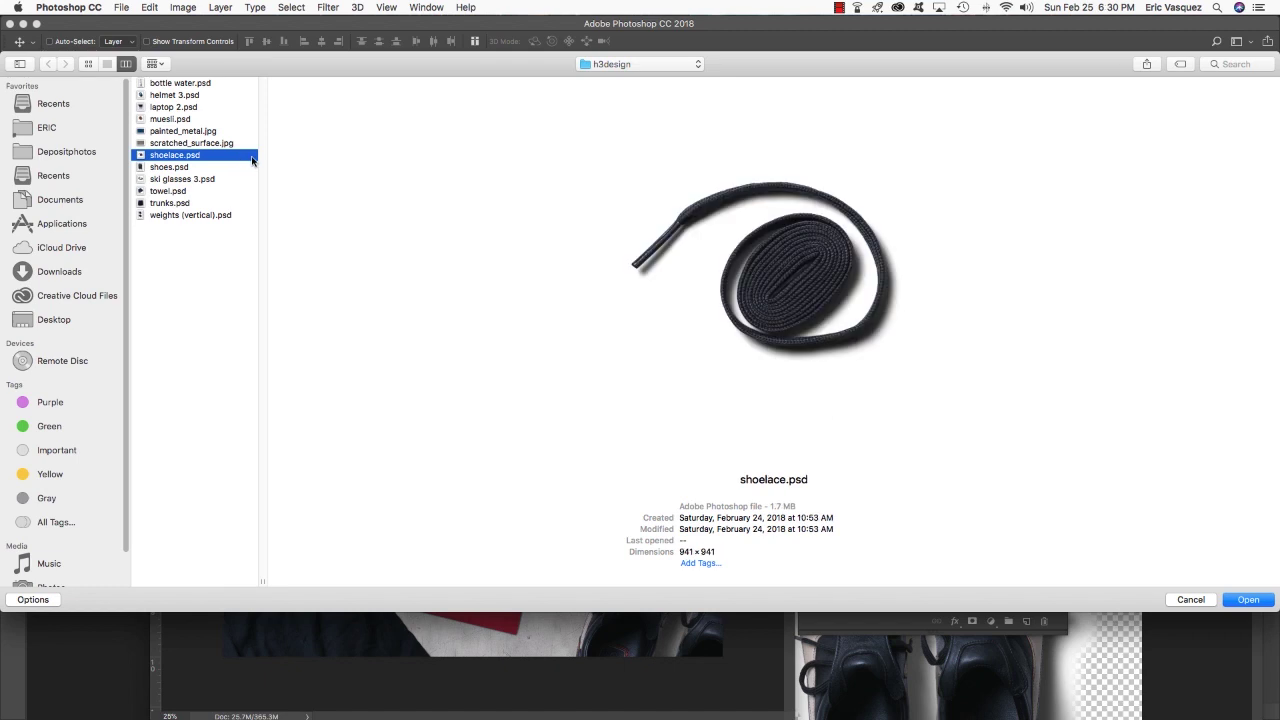
{"action": "double_click", "coordinate": [252, 160]}
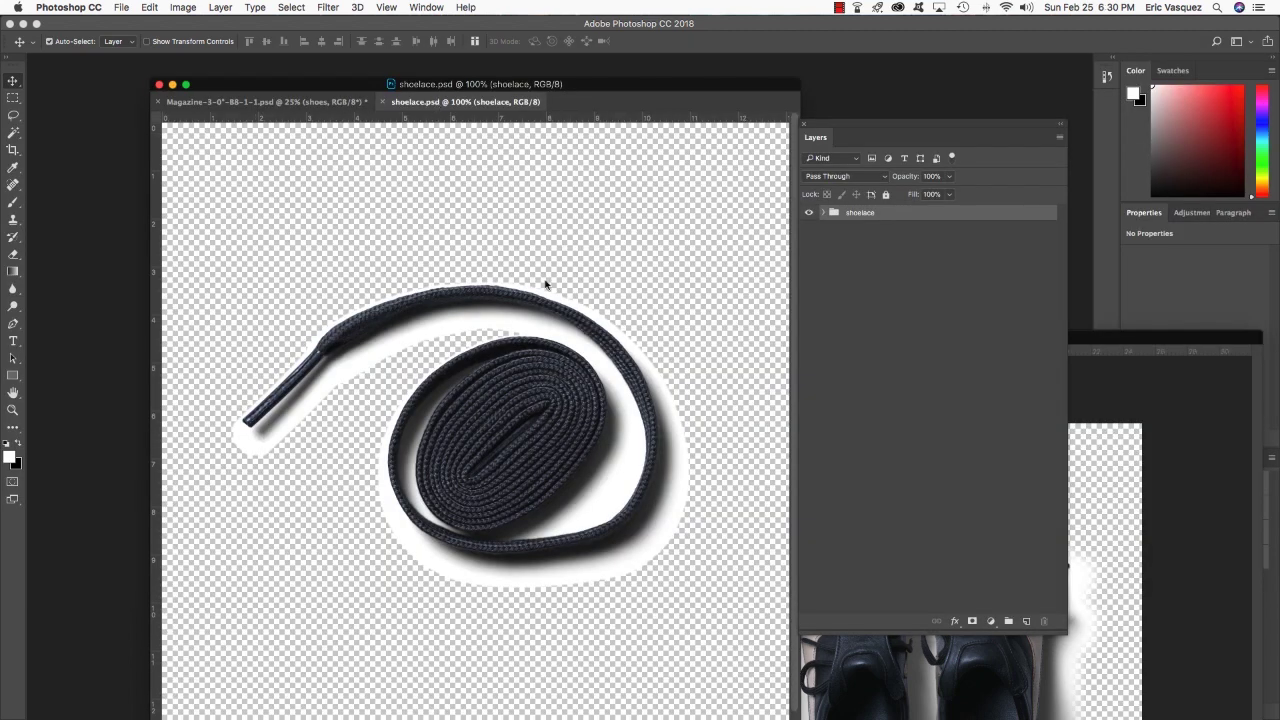
{"action": "left_click_drag", "start_coordinate": [450, 105], "coordinate": [700, 274]}
{"action": "left_click_drag", "start_coordinate": [904, 213], "coordinate": [672, 201]}
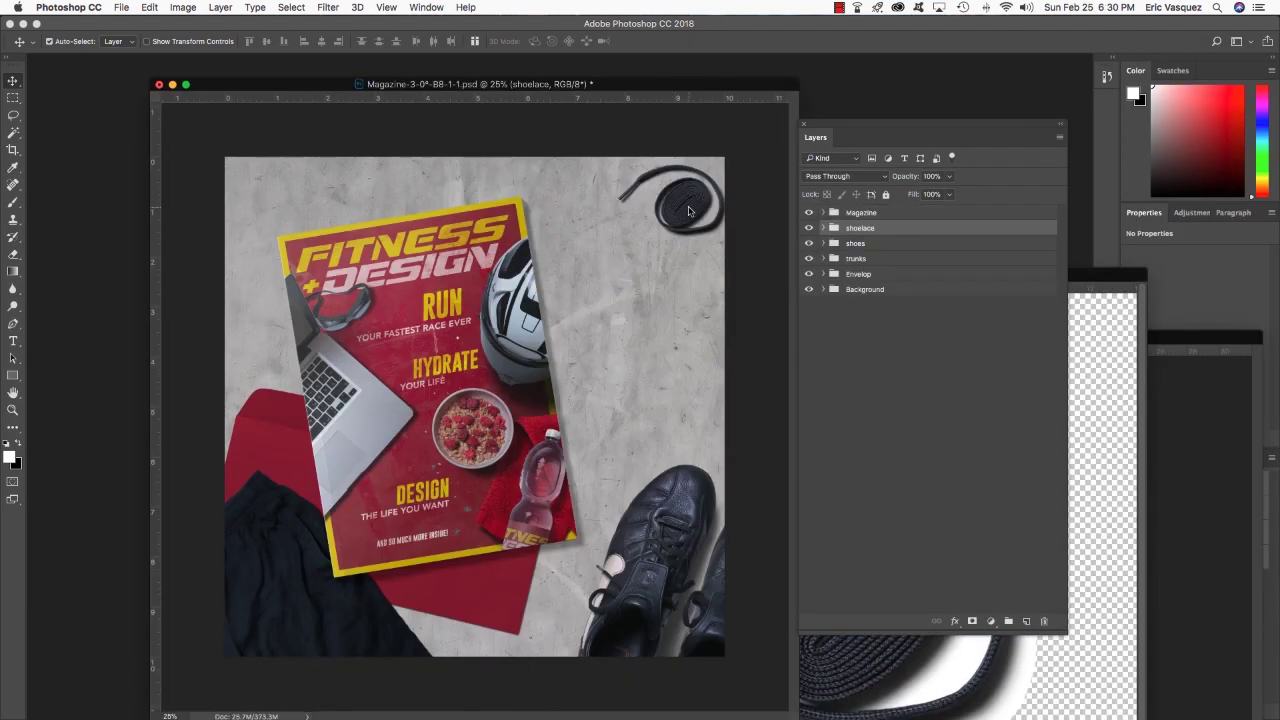
{"action": "key", "text": "Left"}
{"action": "key", "text": "Left"}
{"action": "key", "text": "Left"}
{"action": "key", "text": "Left"}
{"action": "key", "text": "Left"}
{"action": "key", "text": "Left"}
{"action": "key", "text": "Left"}
{"action": "key", "text": "Left"}
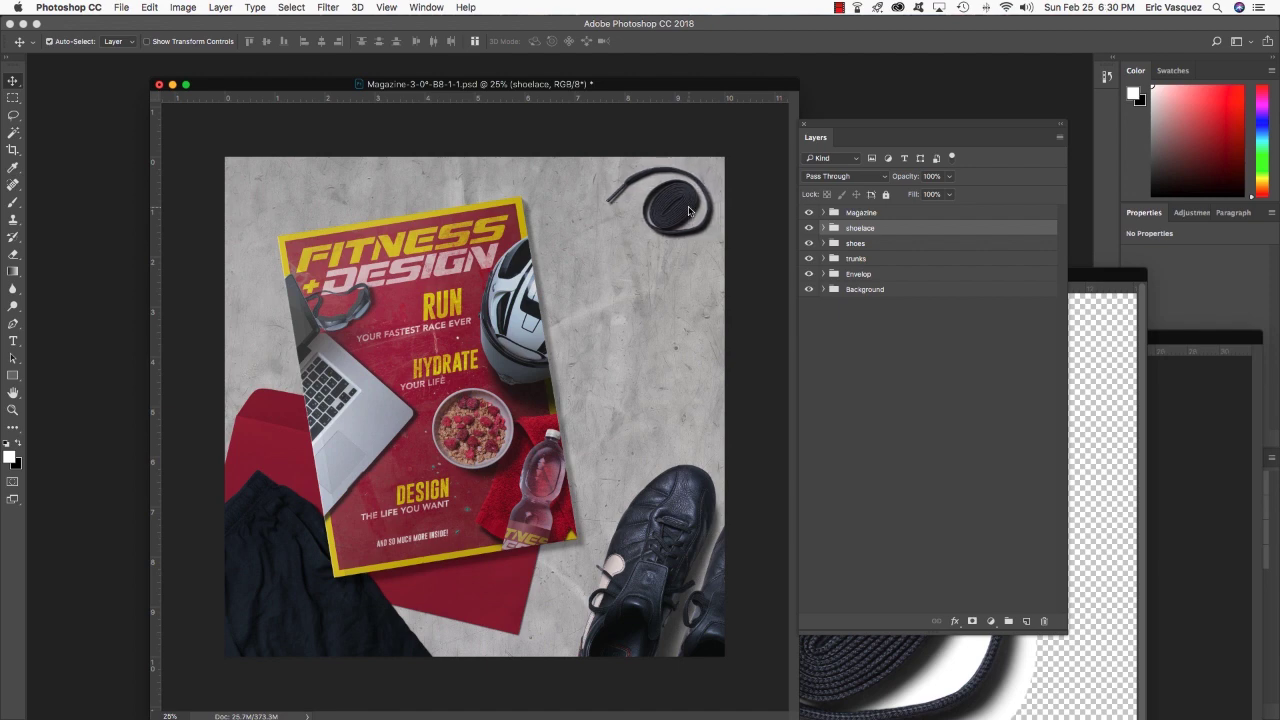
{"action": "key", "text": "Down"}
{"action": "key", "text": "Down"}
{"action": "key", "text": "Down"}
{"action": "key", "text": "Down"}
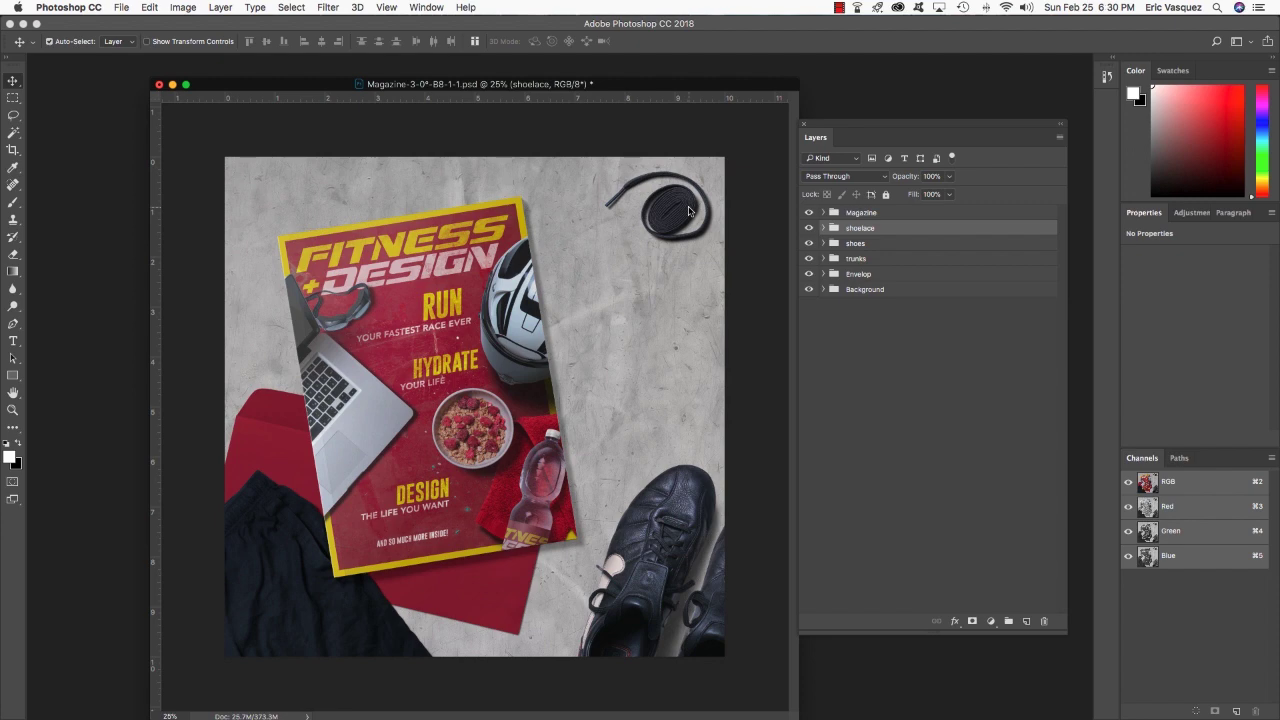
{"action": "key", "text": "super+o"}
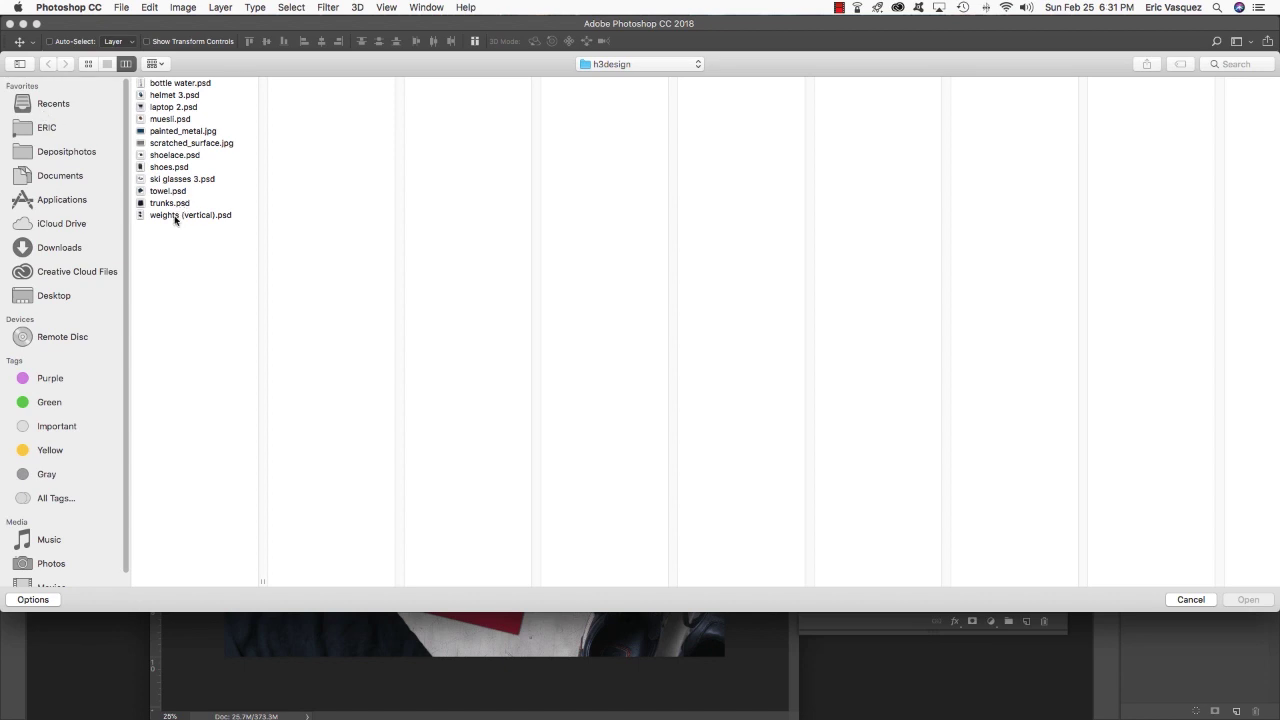
Open weights (vertical).psd and copy the dumbbell into the mockup, above the magazine layer
{"action": "left_click", "coordinate": [168, 215]}
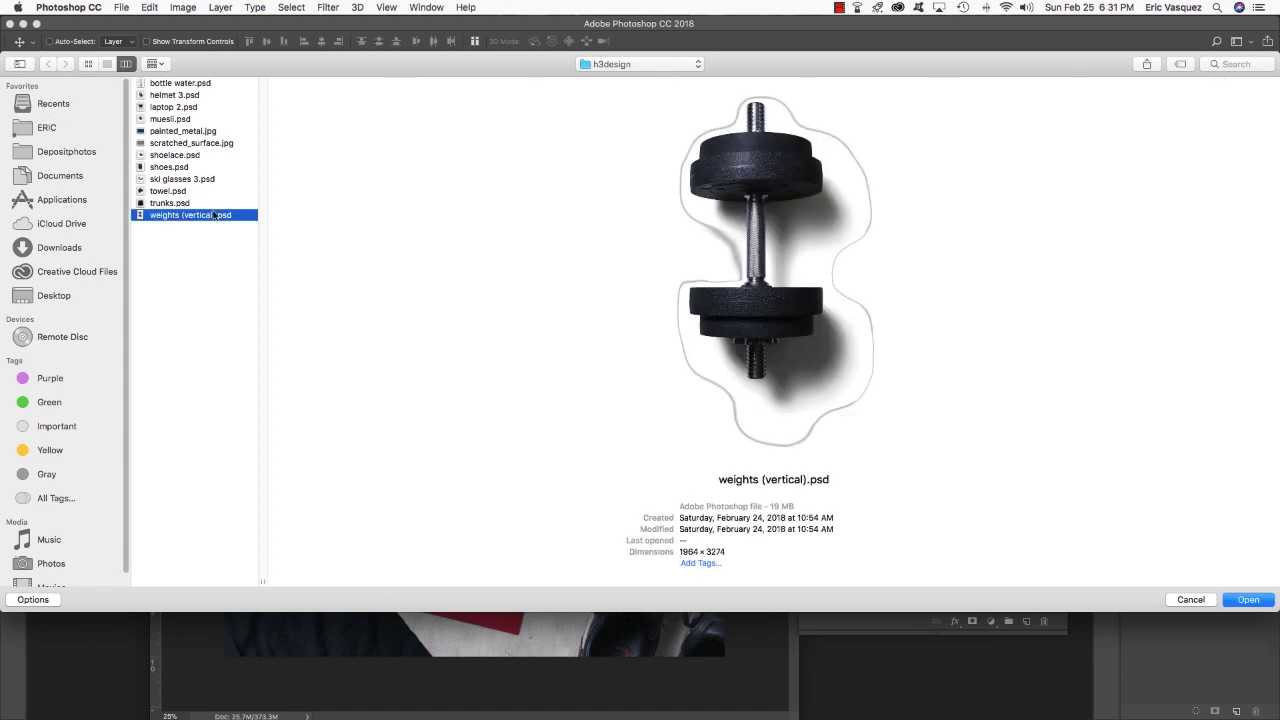
{"action": "double_click", "coordinate": [213, 215]}
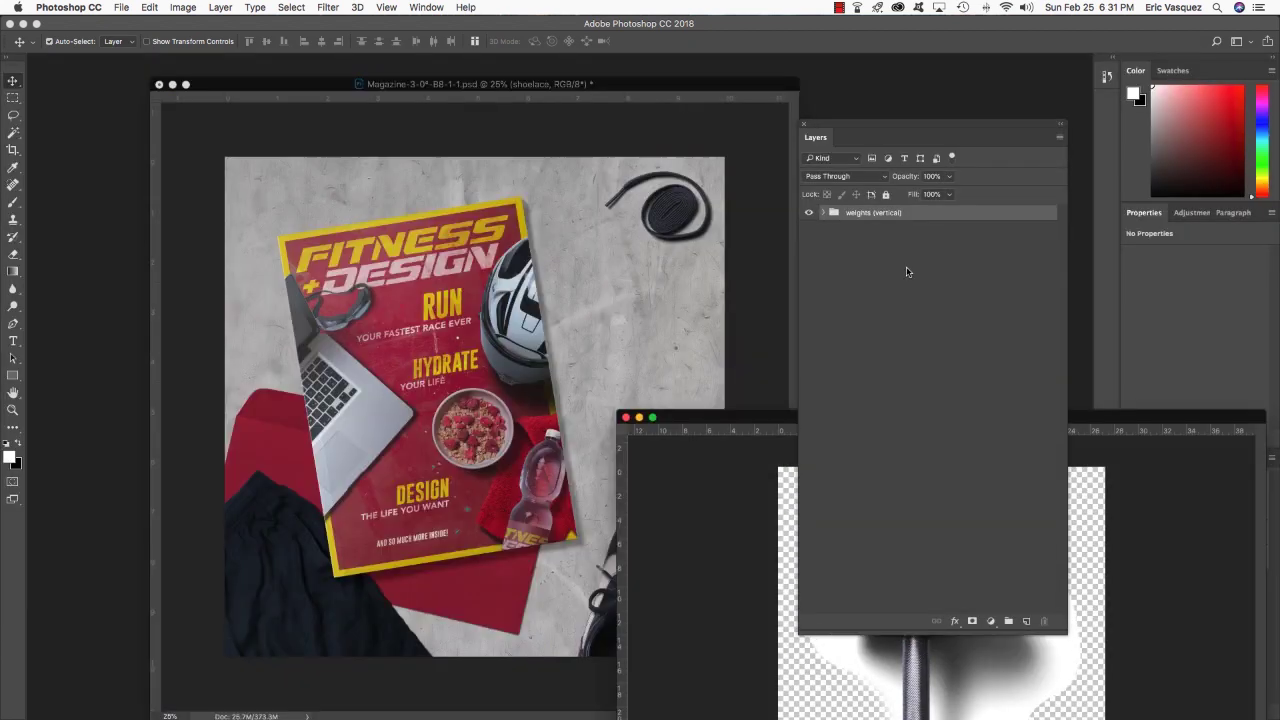
{"action": "left_click_drag", "start_coordinate": [845, 220], "coordinate": [450, 212]}
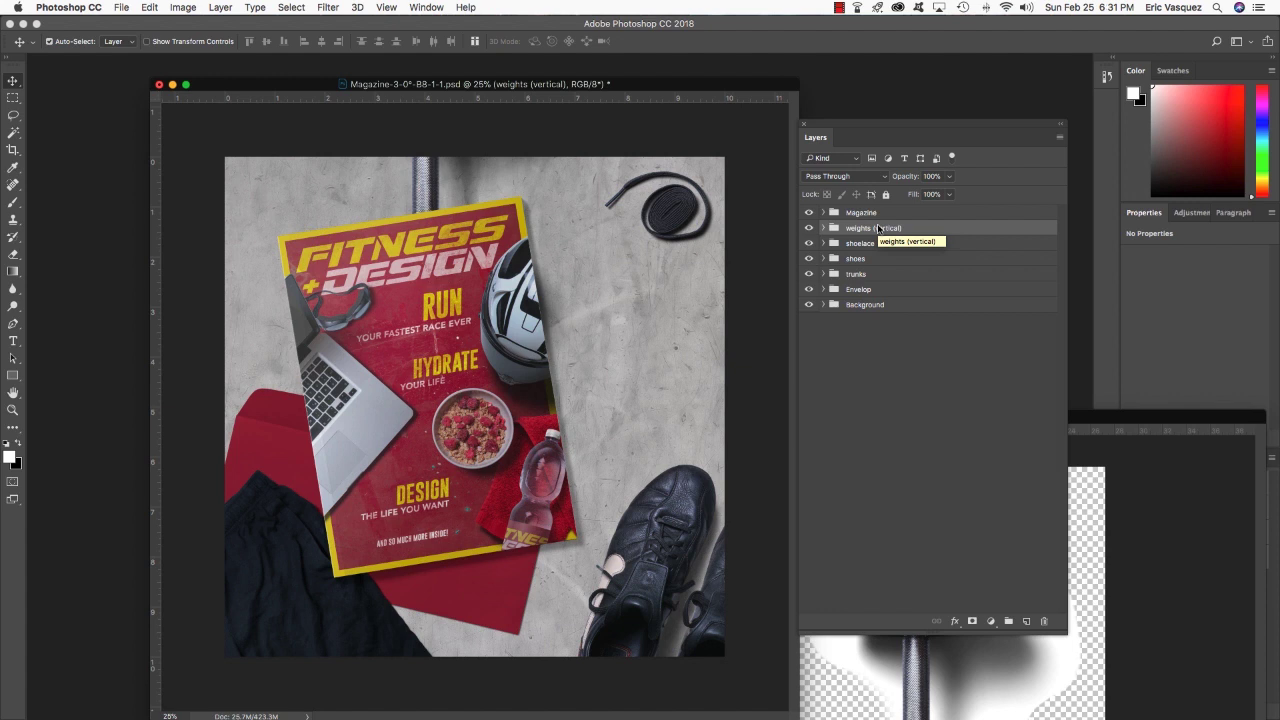
{"action": "key", "text": "super+bracketright"}
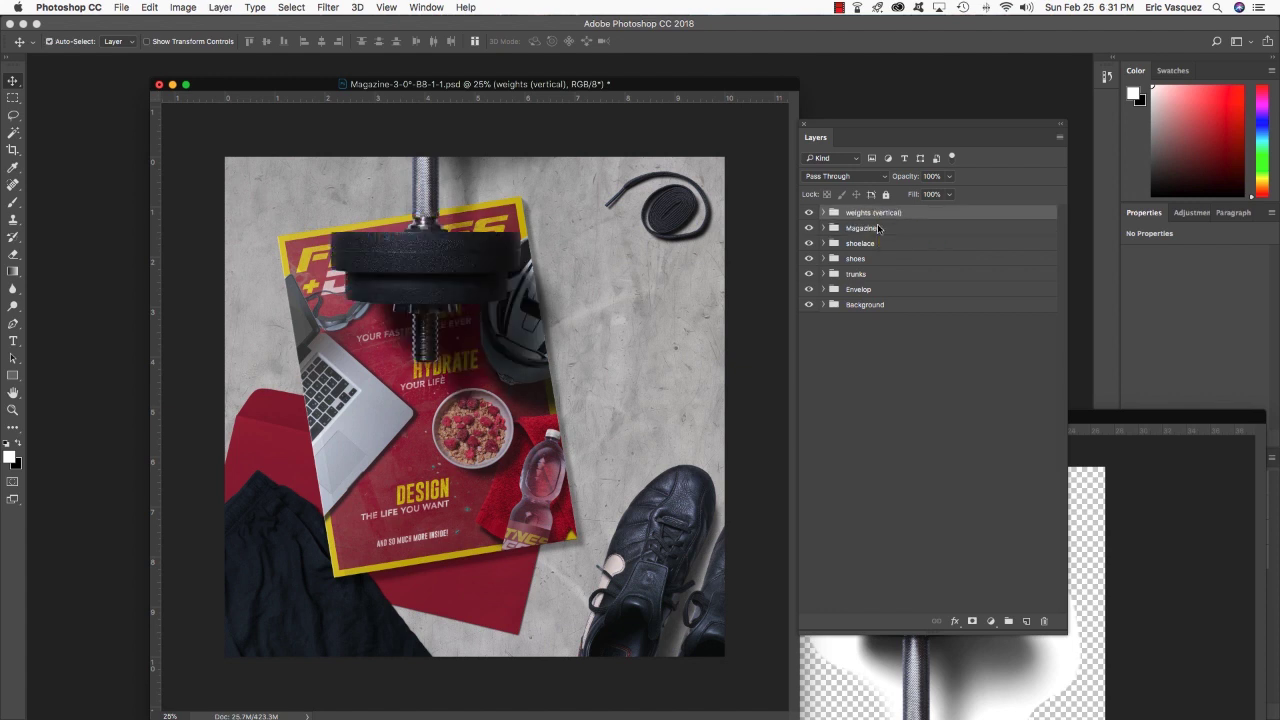
Rotate the dumbbell about 33° and move it to the magazine's top-left edge
{"action": "key", "text": "super+t"}
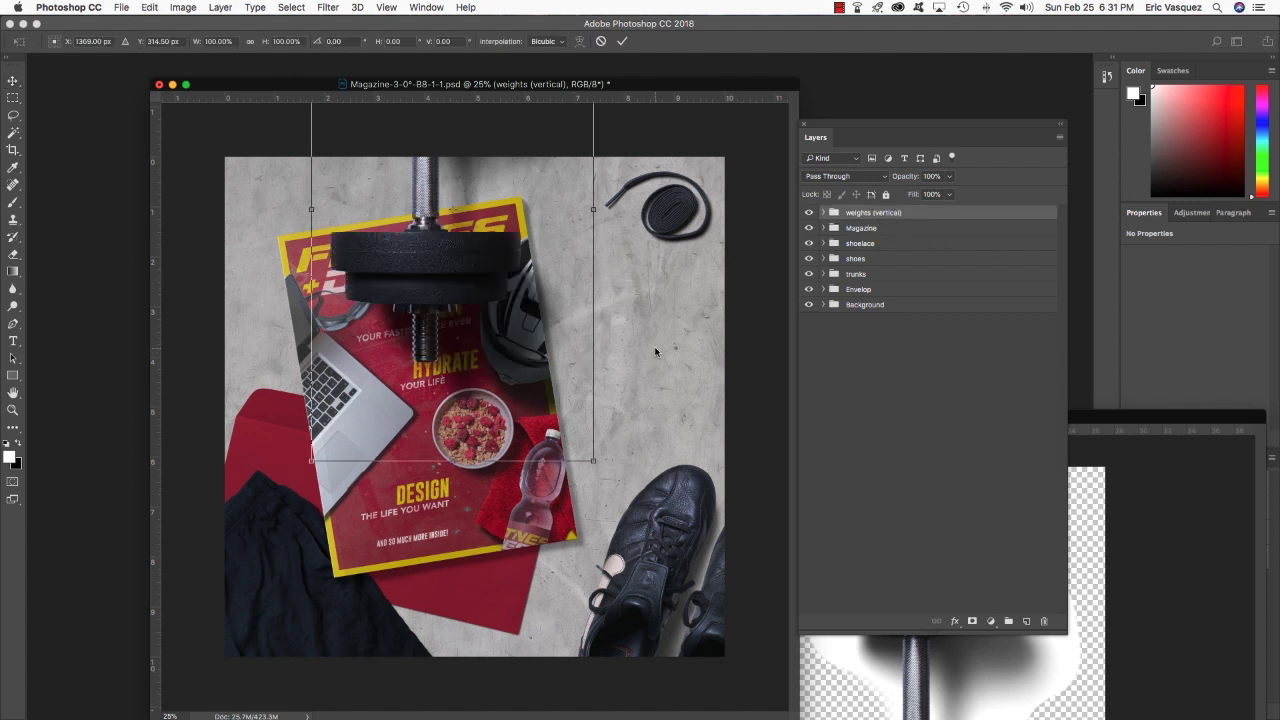
{"action": "left_click_drag", "start_coordinate": [655, 351], "coordinate": [545, 402]}
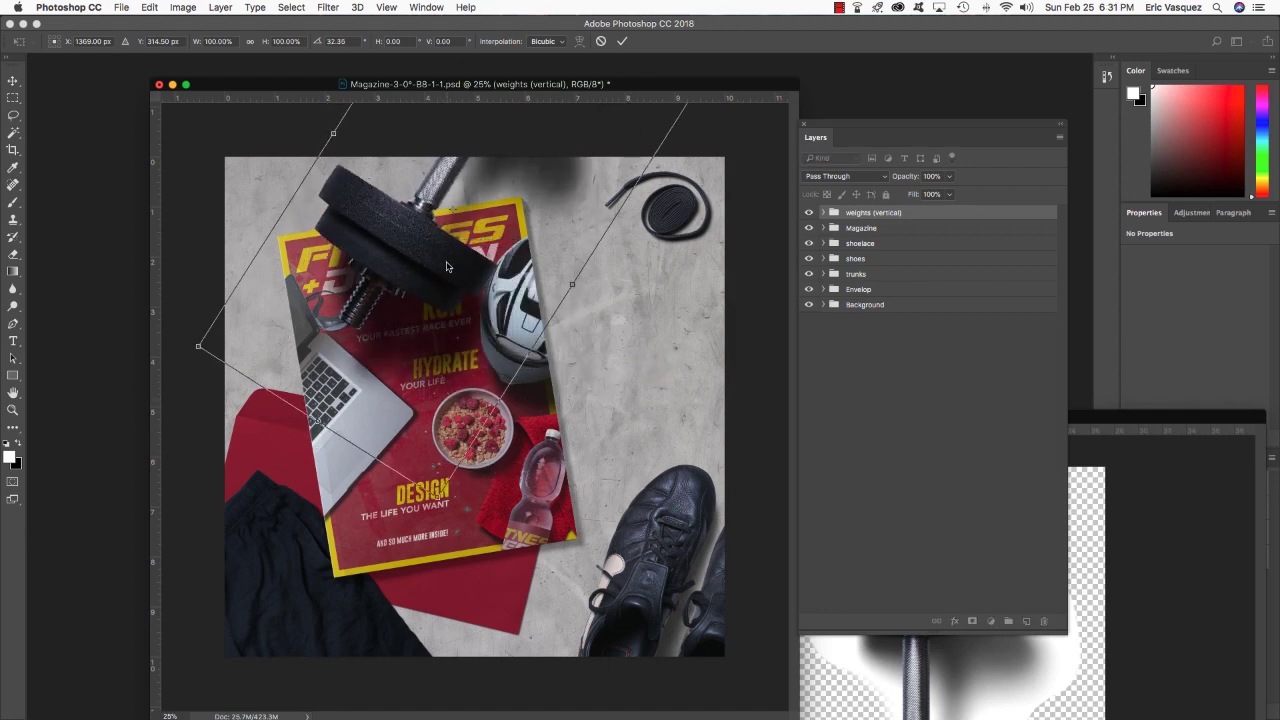
{"action": "left_click_drag", "start_coordinate": [447, 266], "coordinate": [233, 300]}
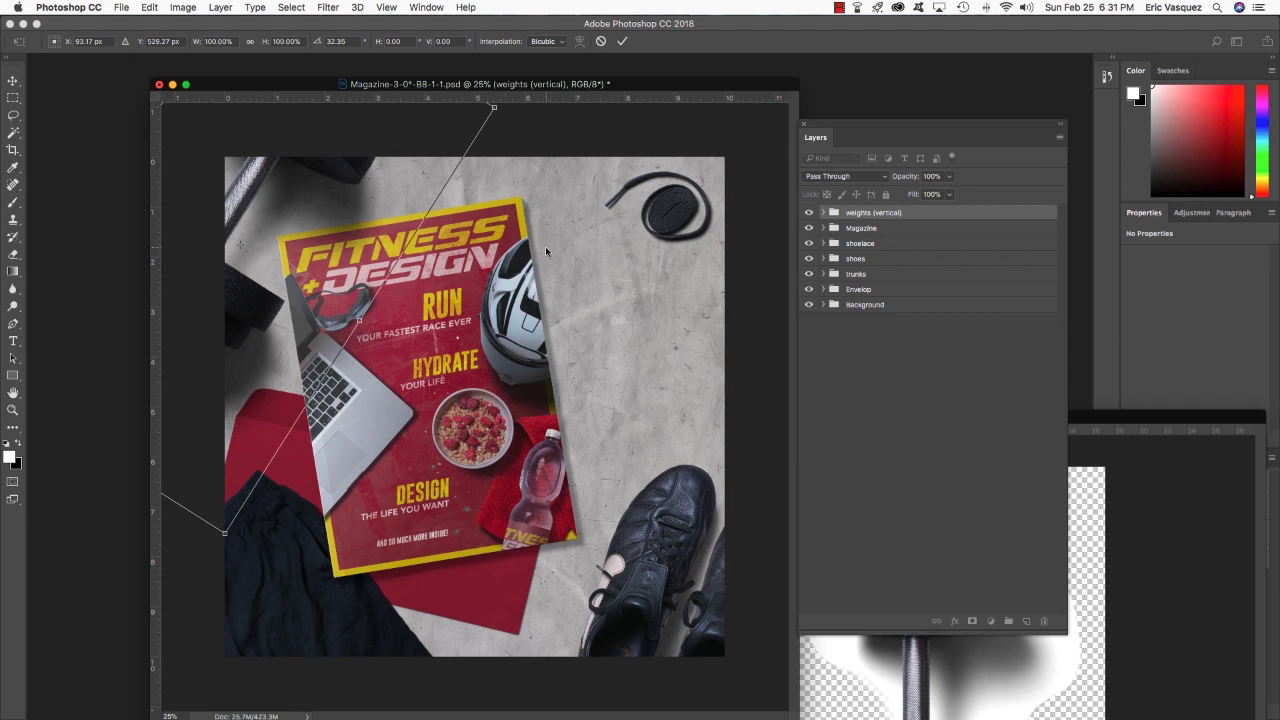
{"action": "left_click_drag", "start_coordinate": [545, 251], "coordinate": [545, 257]}
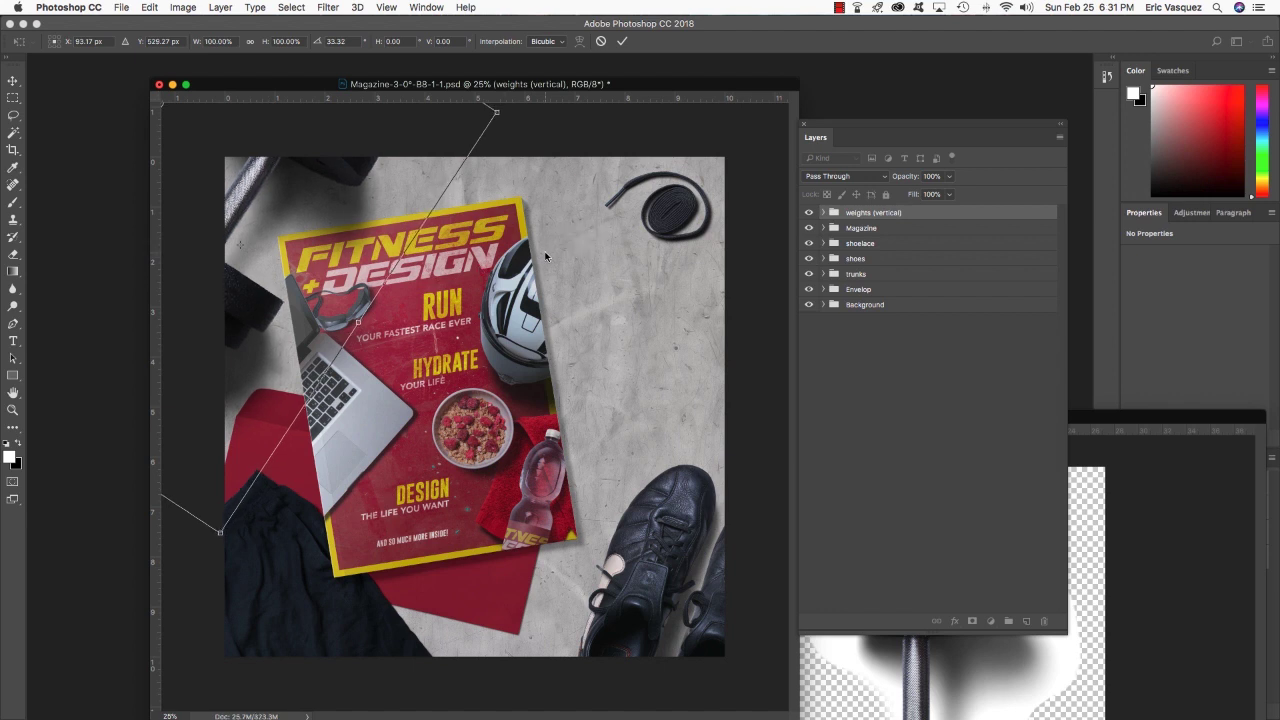
{"action": "key", "text": "Return"}
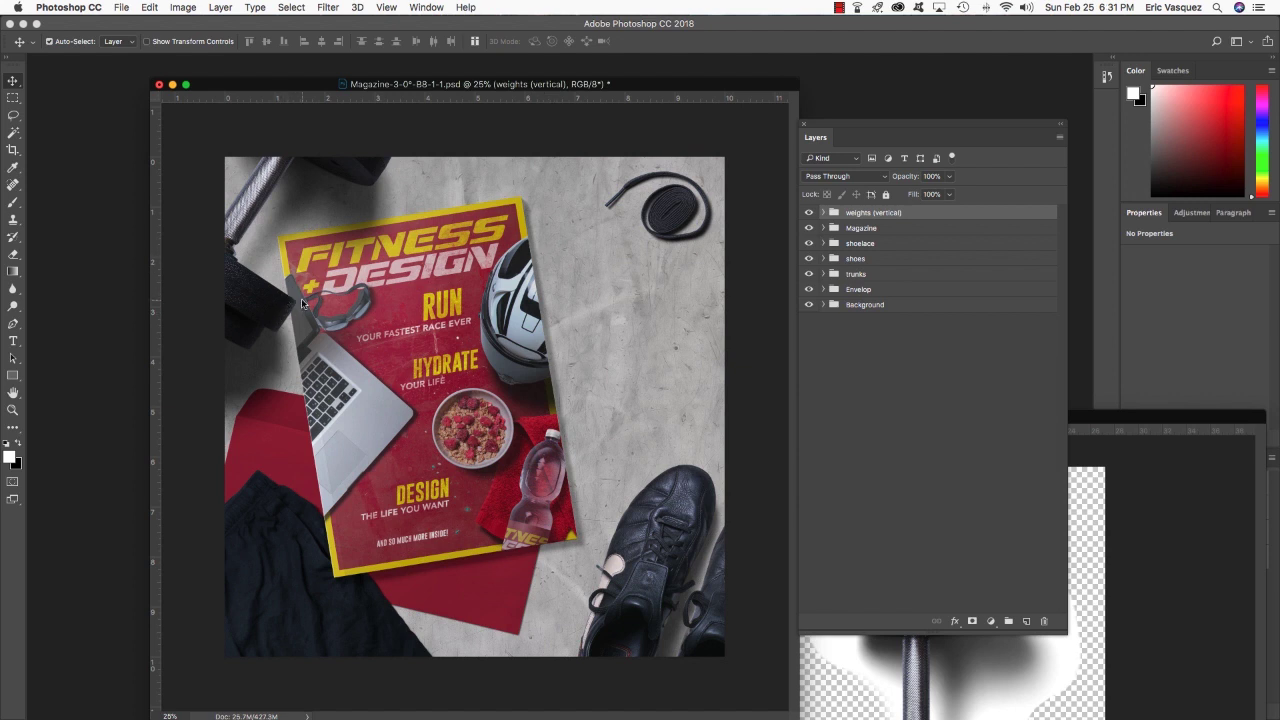
Close the weights document and bring up the file browser for the next image
{"action": "key", "text": "ctrl+Tab"}
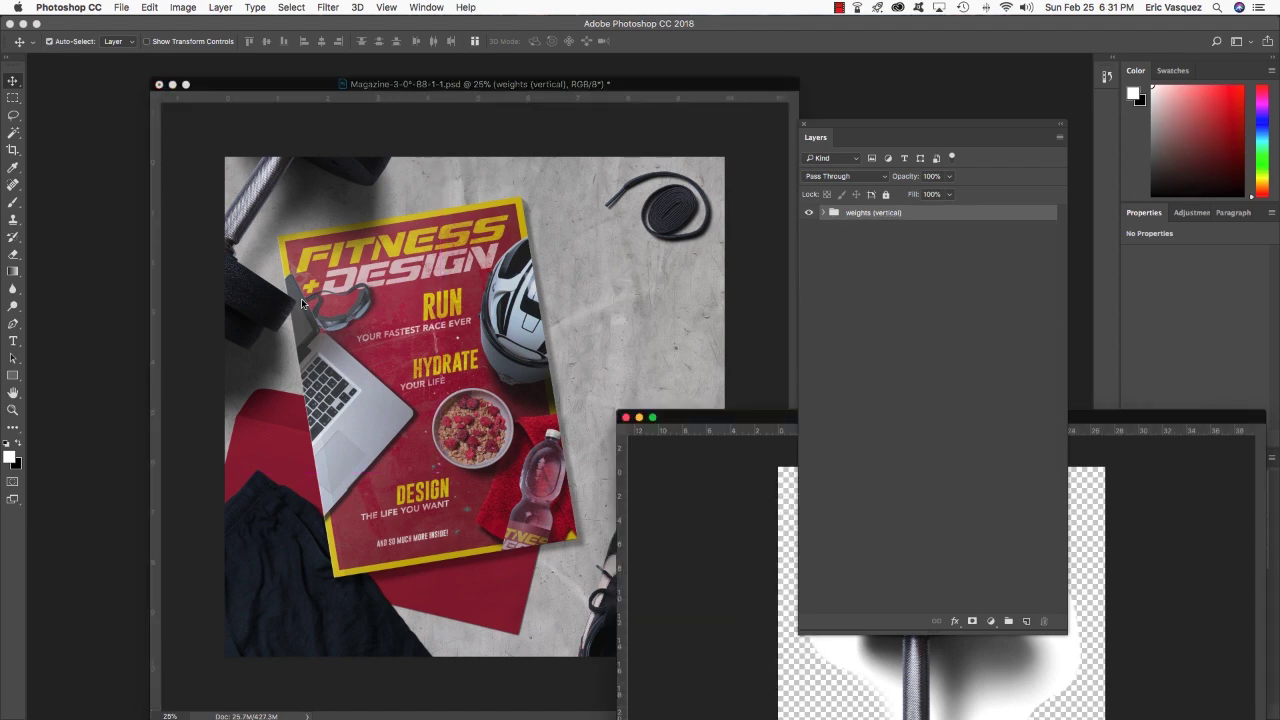
{"action": "double_click", "coordinate": [716, 421]}
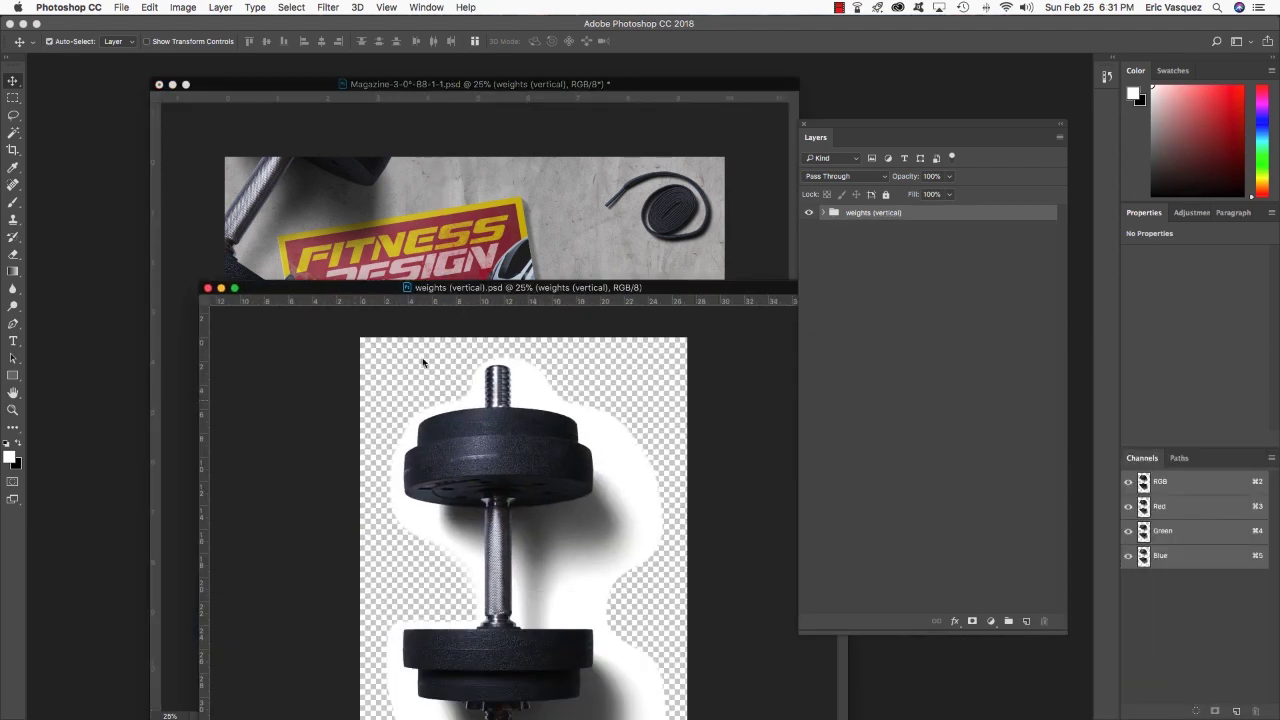
{"action": "key", "text": "super+w"}
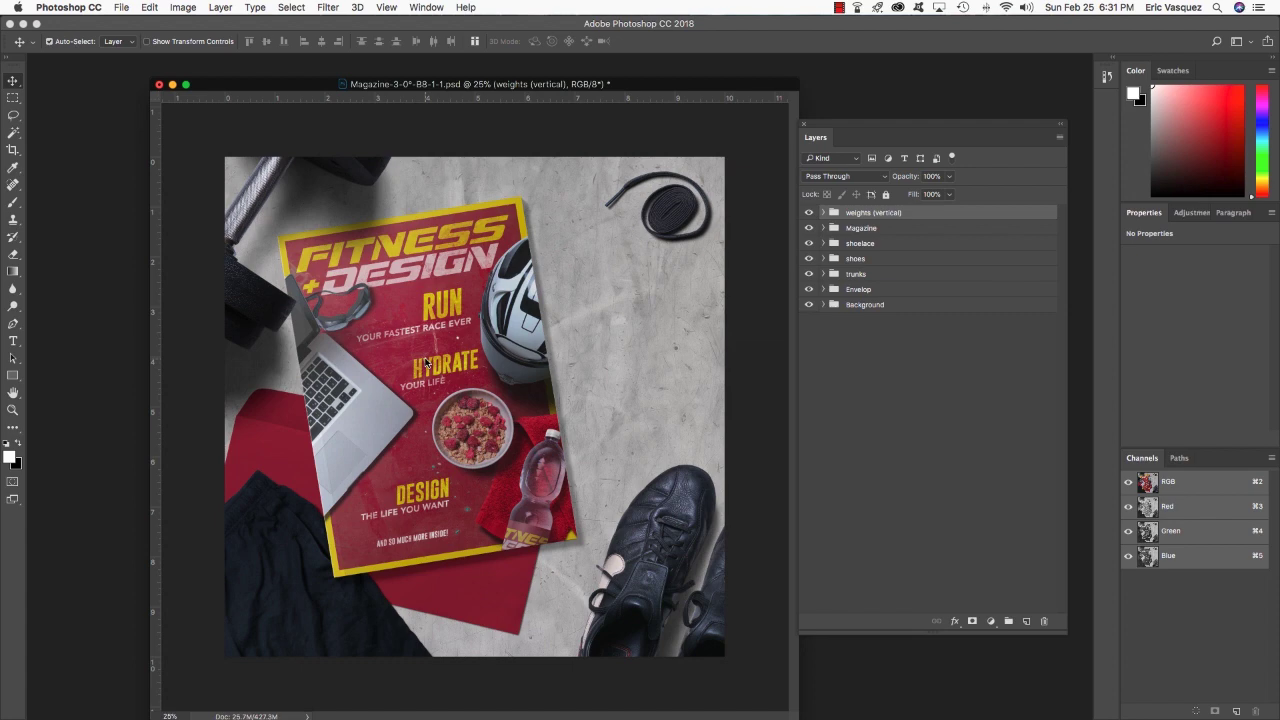
{"action": "key", "text": "super+s"}
{"action": "key", "text": "super+o"}
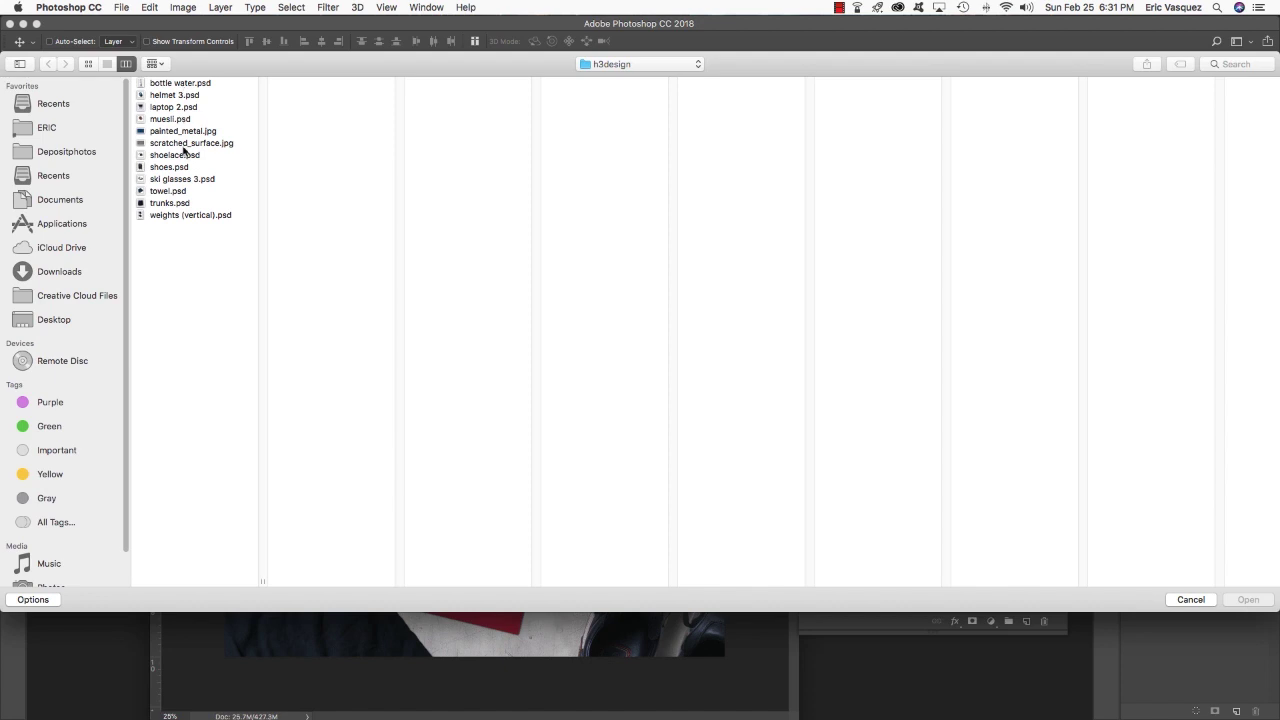
Browse to freebies > Zippy-Pixels and open Pencil-Holder-Top-View-A79-2-1.psd
{"action": "left_click", "coordinate": [656, 64]}
{"action": "left_click", "coordinate": [590, 79]}
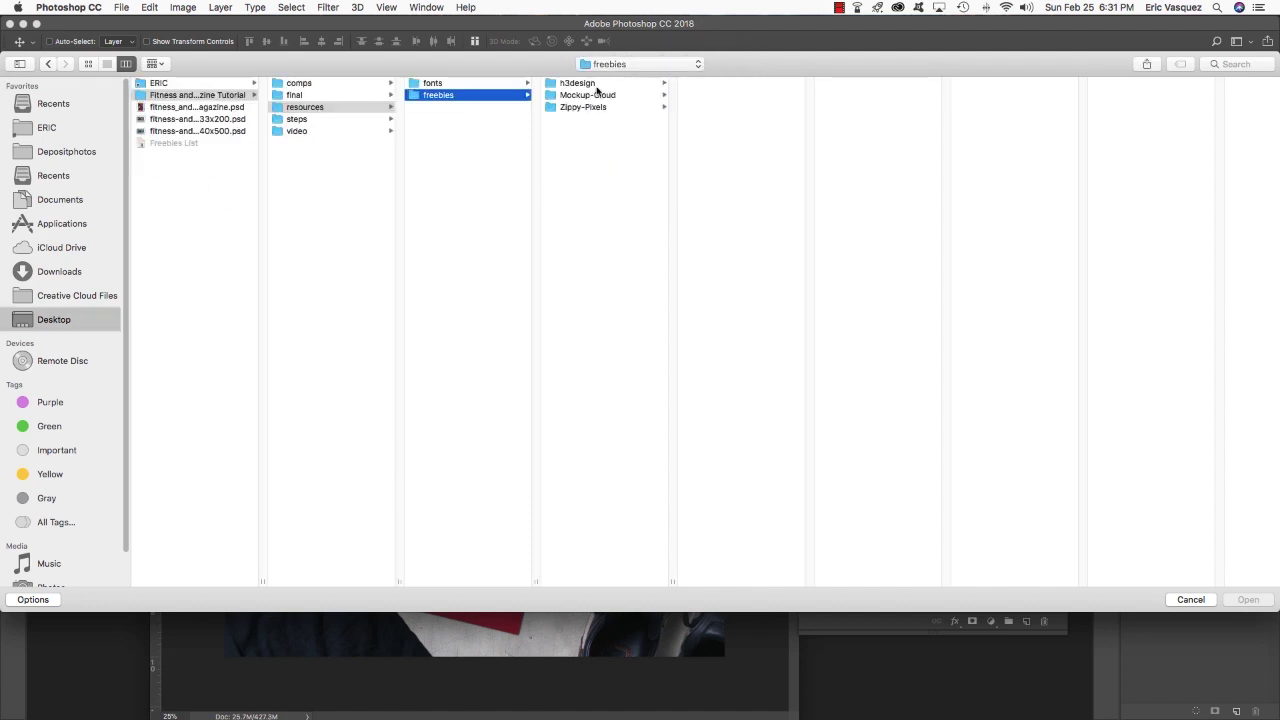
{"action": "left_click", "coordinate": [580, 95]}
{"action": "left_click", "coordinate": [582, 108]}
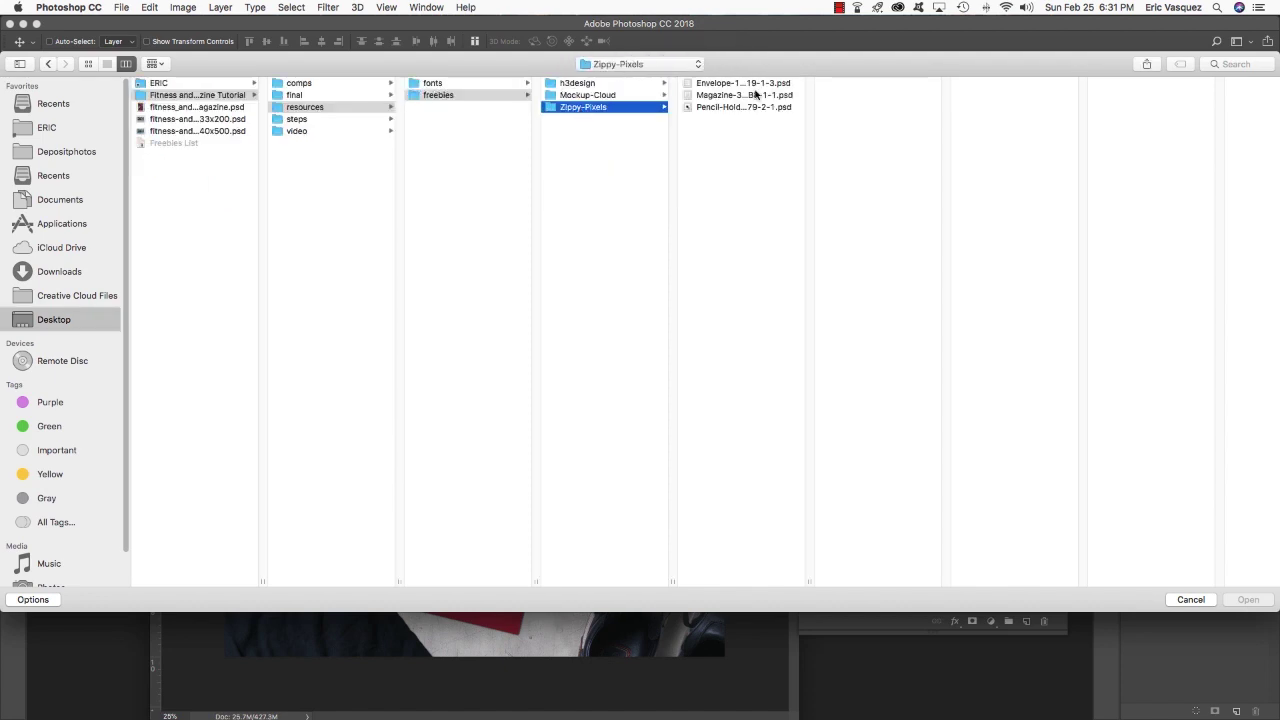
{"action": "left_click", "coordinate": [723, 108]}
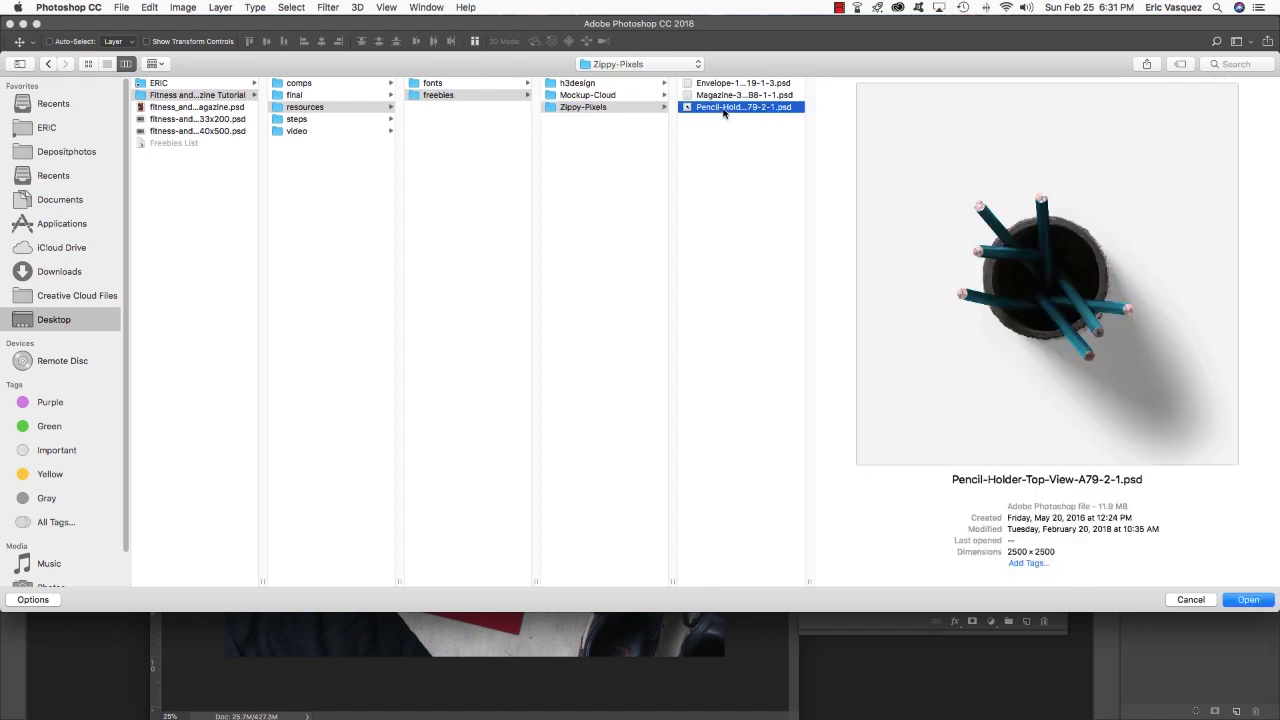
{"action": "double_click", "coordinate": [723, 108]}
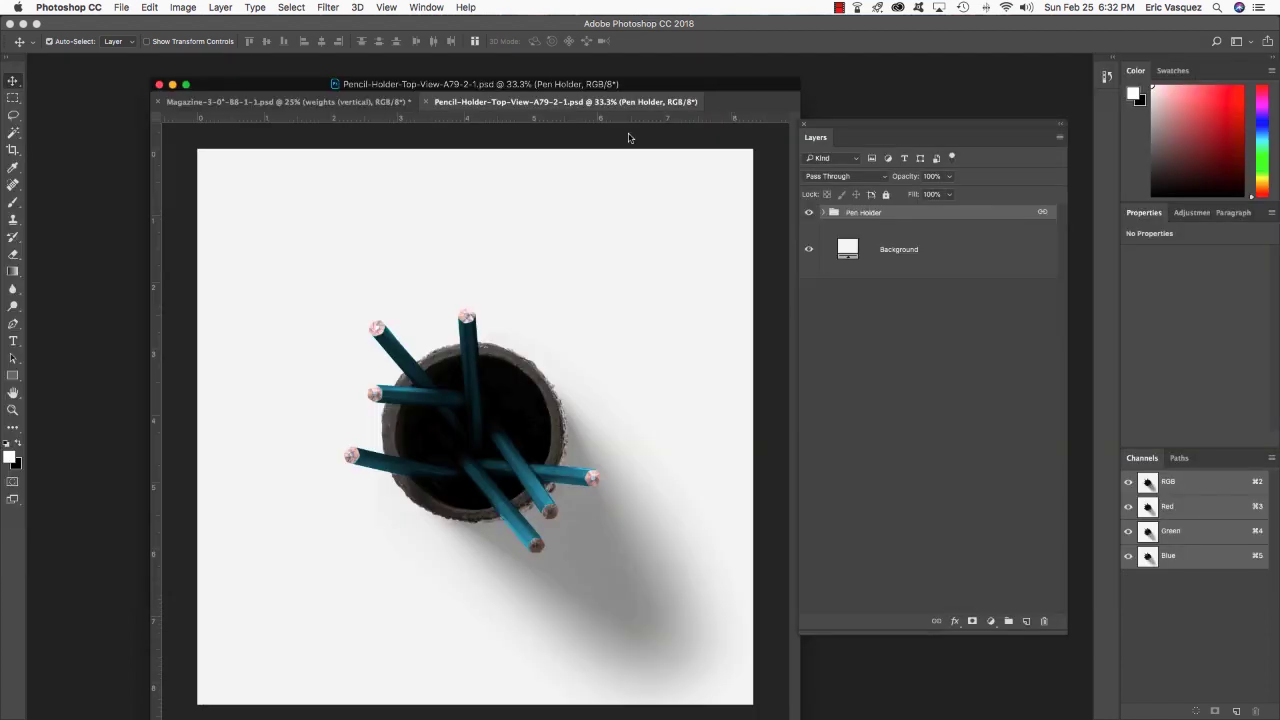
Copy the Pen Holder group into the magazine scene, placing it beside the magazine at about 98% size
{"action": "left_click_drag", "start_coordinate": [567, 101], "coordinate": [720, 441]}
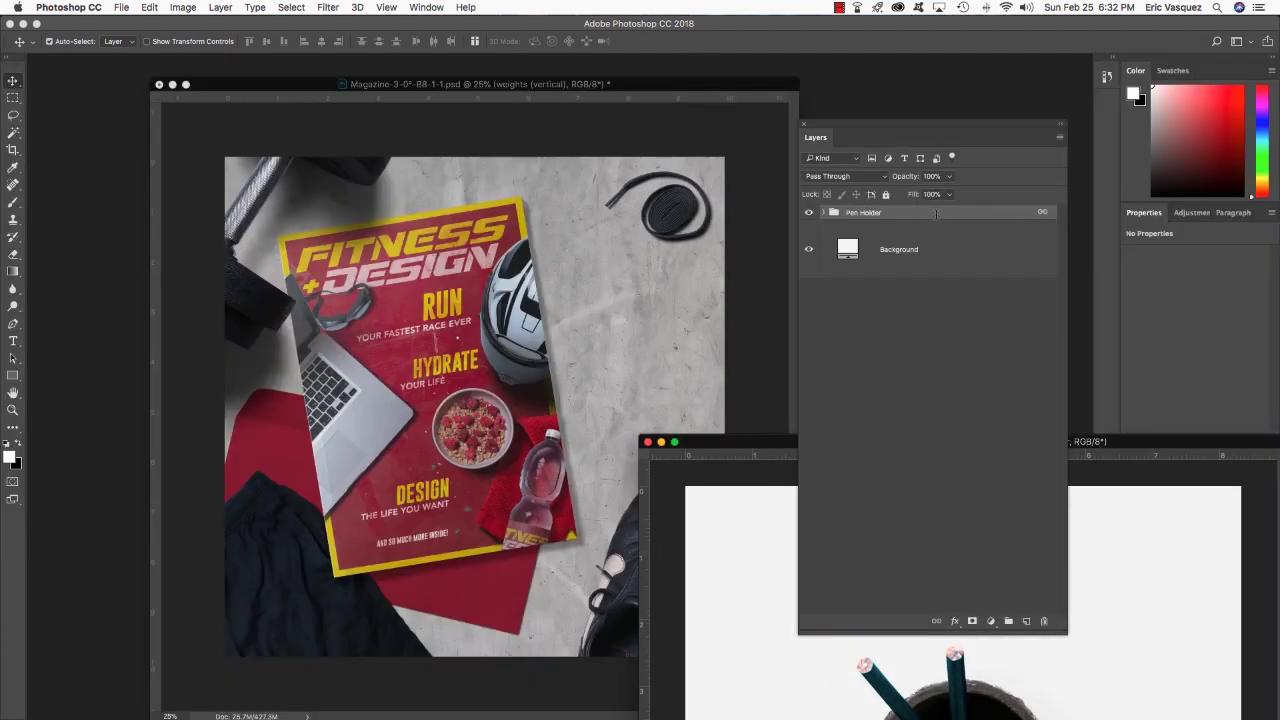
{"action": "left_click_drag", "start_coordinate": [936, 213], "coordinate": [670, 340]}
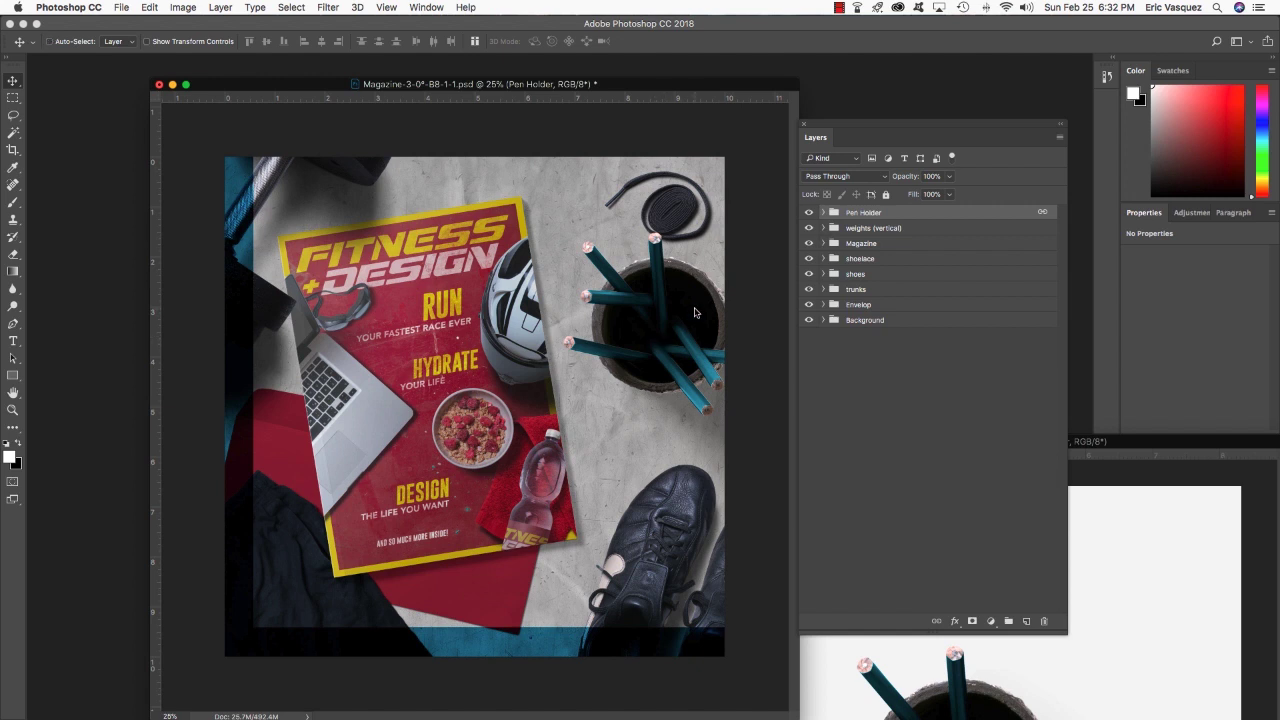
{"action": "key", "text": "super+t"}
{"action": "left_click_drag", "start_coordinate": [697, 305], "coordinate": [665, 368]}
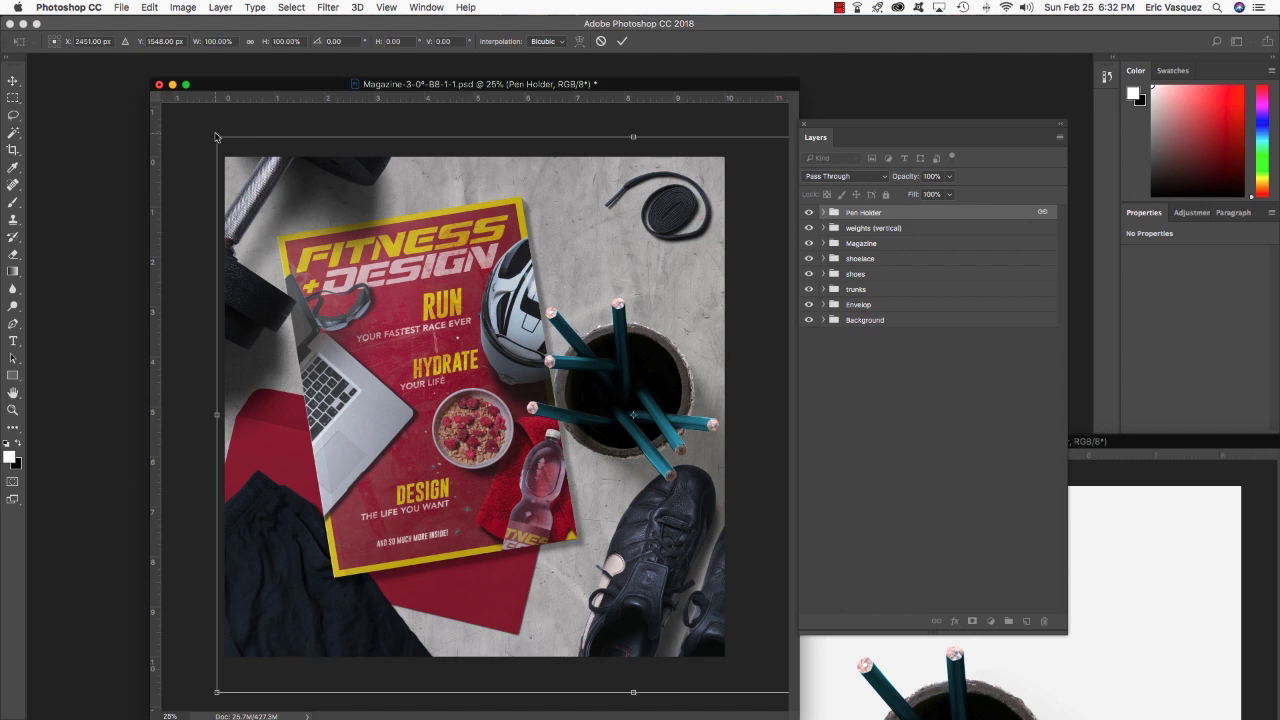
{"action": "left_click_drag", "start_coordinate": [218, 138], "coordinate": [223, 141]}
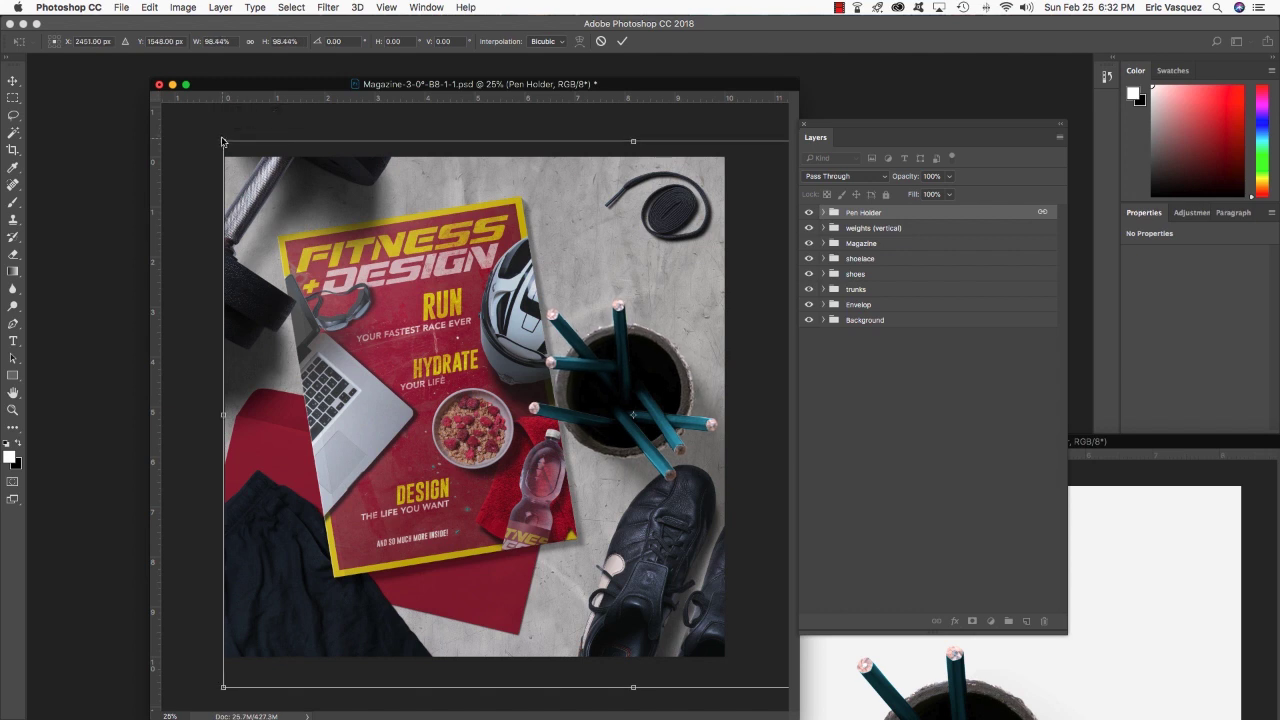
{"action": "key", "text": "Return"}
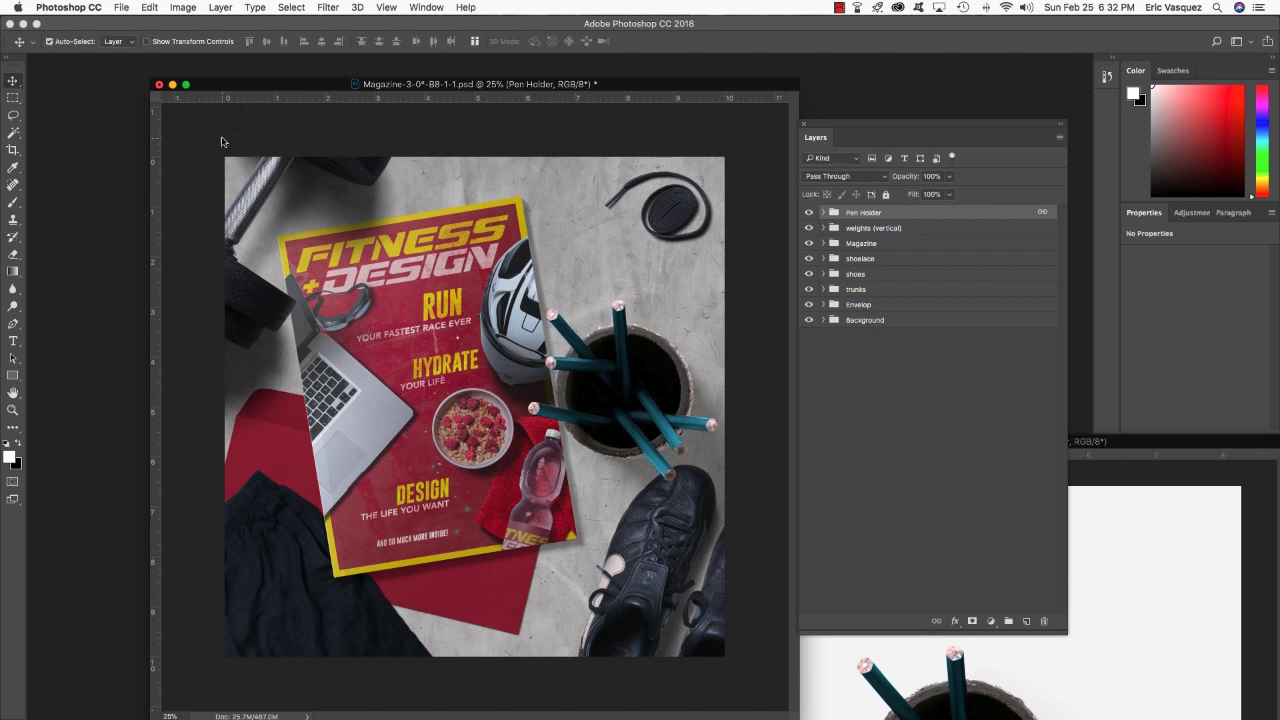
Expand Pen Holder > Making > Change Object Color and select the Photo Filter tinting the pencils
{"action": "left_click", "coordinate": [822, 212]}
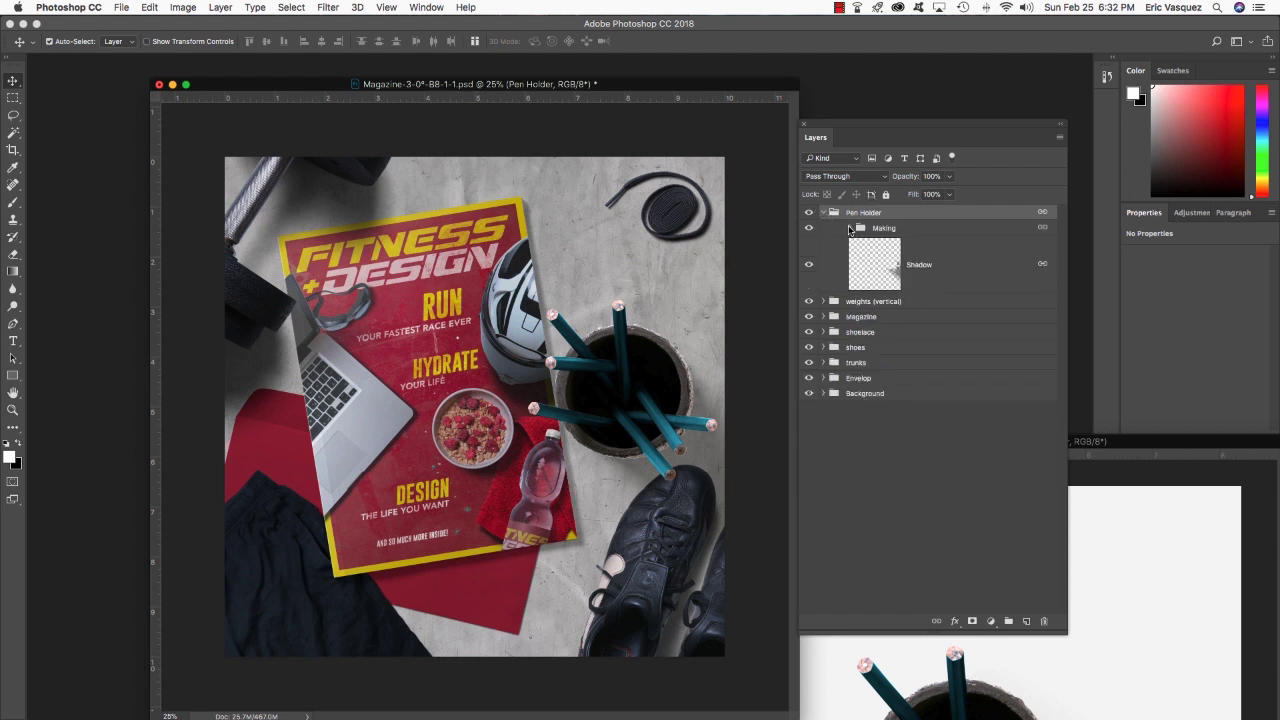
{"action": "left_click", "coordinate": [850, 229]}
{"action": "left_click", "coordinate": [950, 259]}
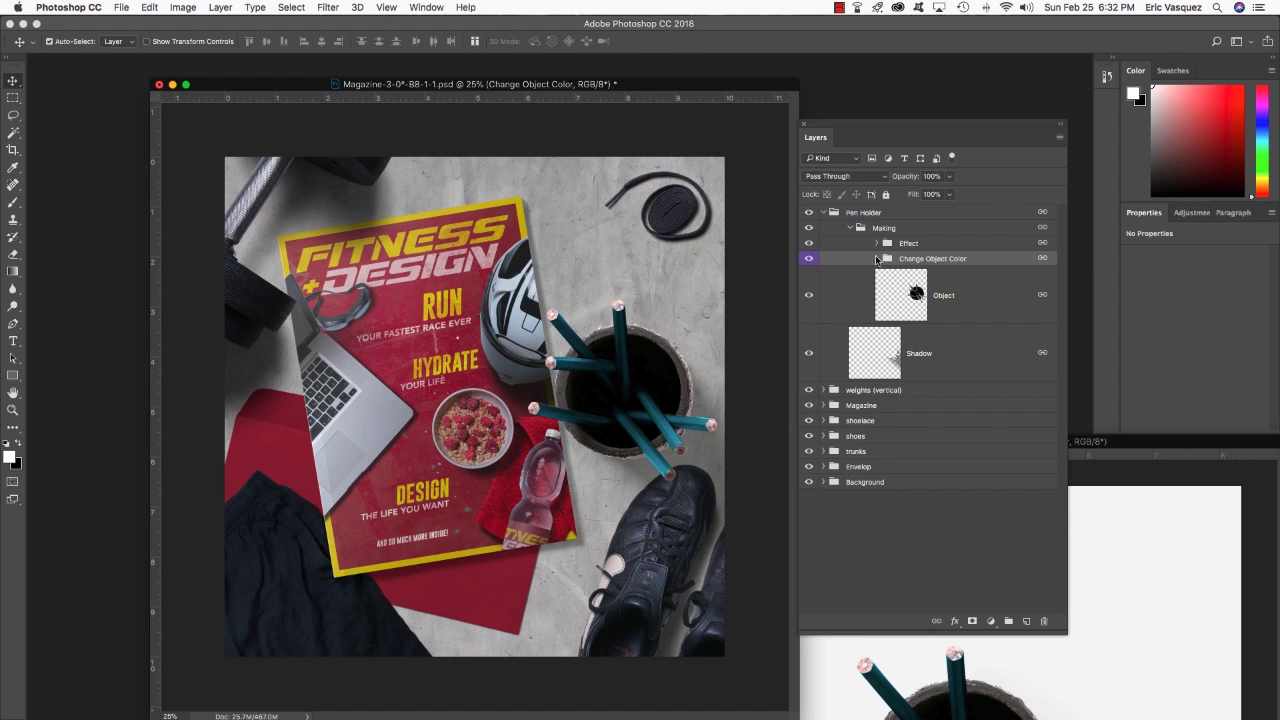
{"action": "left_click", "coordinate": [876, 259]}
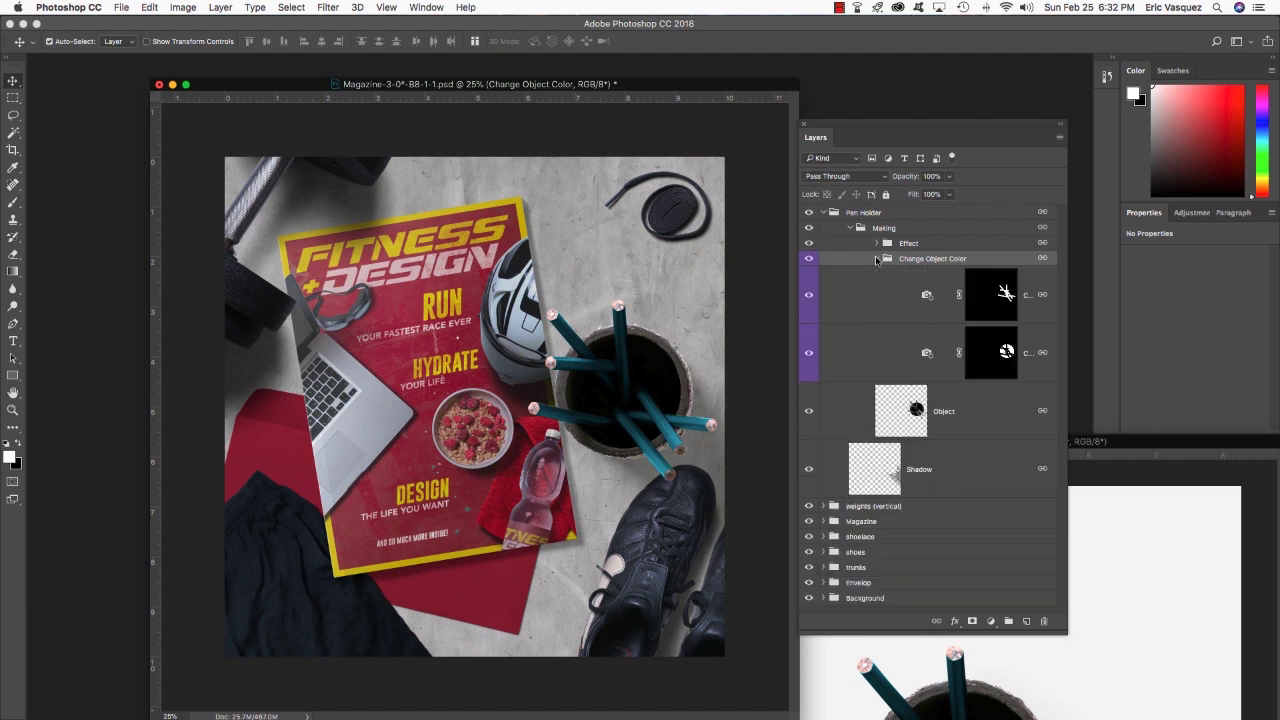
{"action": "left_click", "coordinate": [868, 310]}
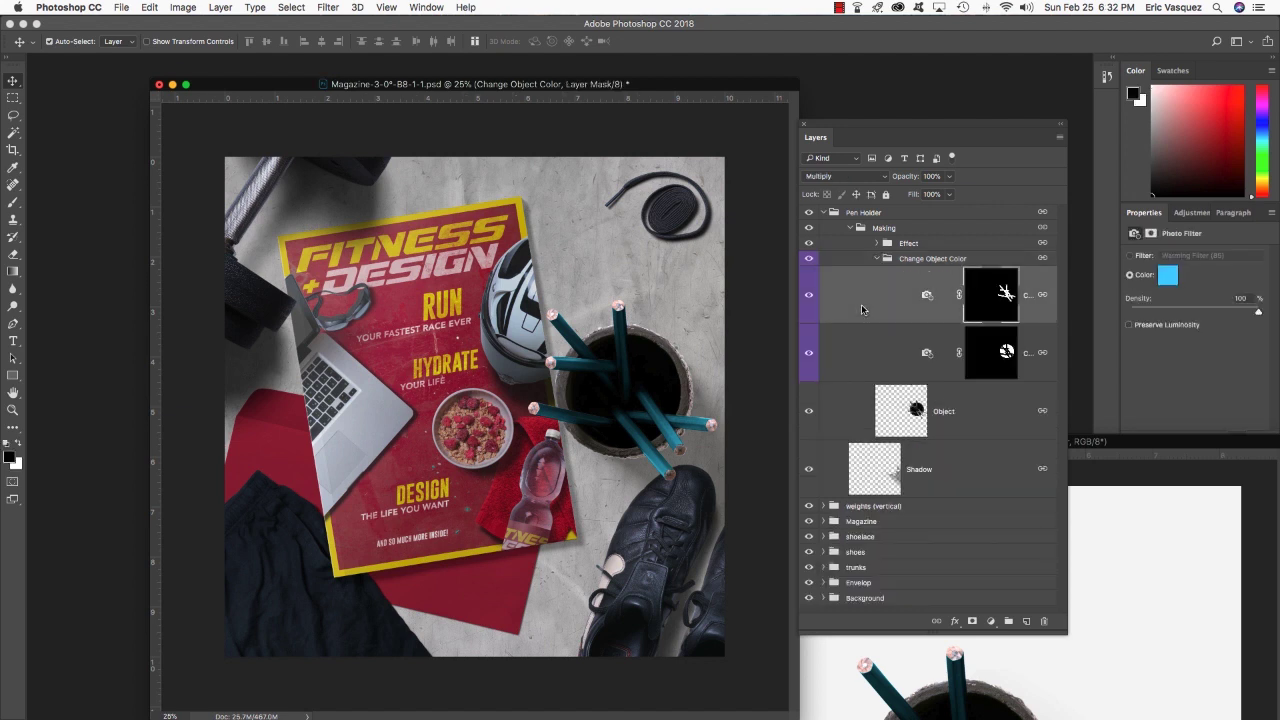
Hide the teal Photo Filter so the pencils turn grey, and load the pencils' mask as a selection
{"action": "left_click", "coordinate": [810, 295]}
{"action": "left_click", "coordinate": [810, 295]}
{"action": "left_click", "coordinate": [810, 295]}
{"action": "left_click", "coordinate": [810, 295]}
{"action": "left_click", "coordinate": [810, 295]}
{"action": "left_click", "coordinate": [810, 295]}
{"action": "left_click", "coordinate": [810, 295]}
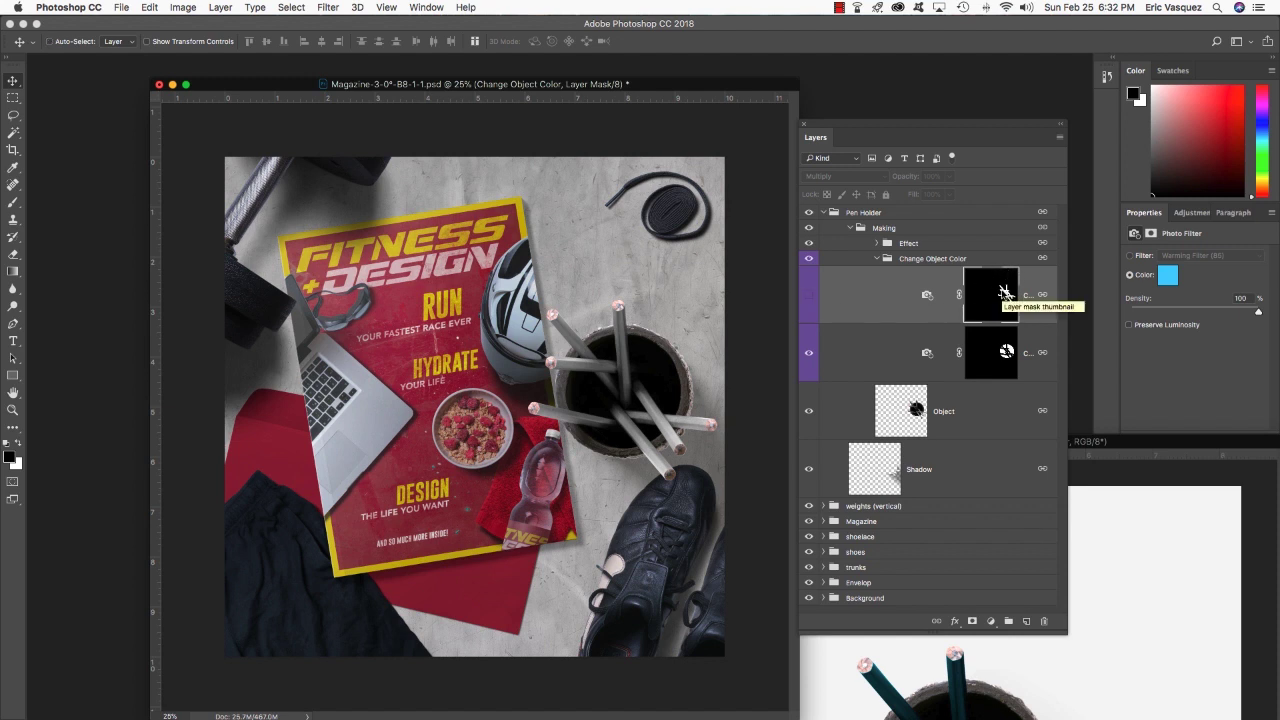
{"action": "left_click", "coordinate": [1004, 292], "text": "super"}
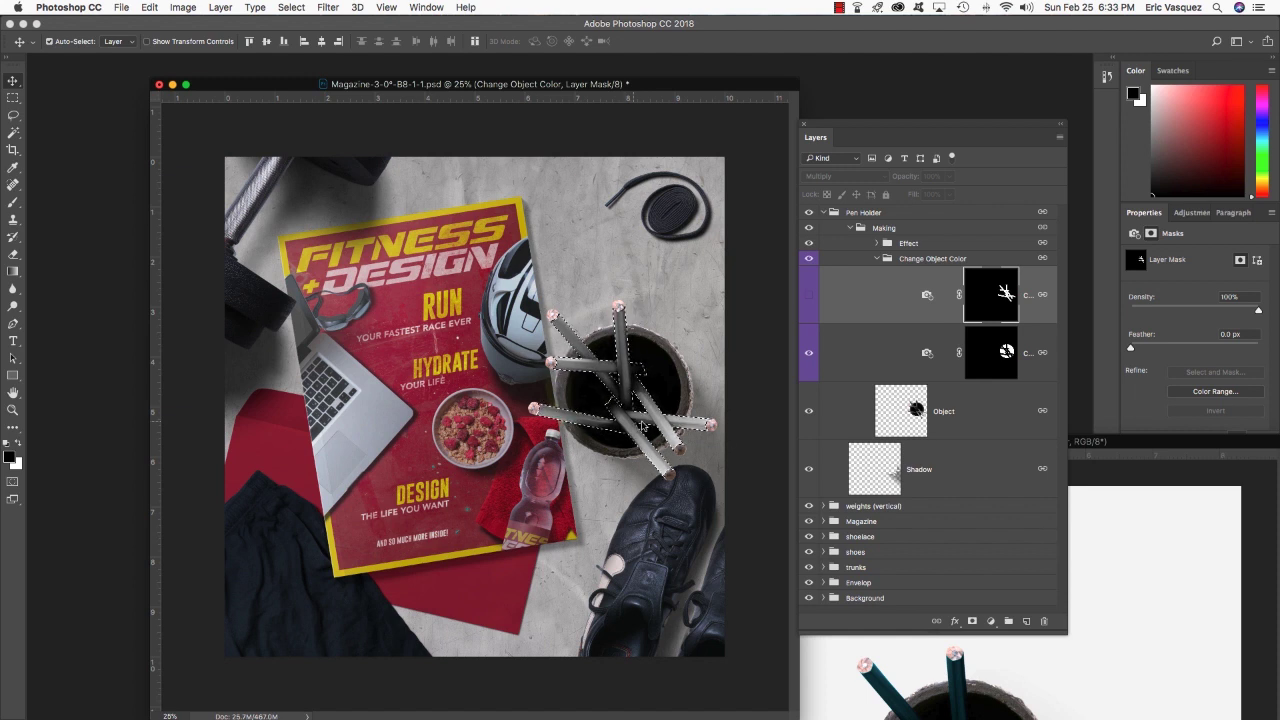
Add a Solid Color fill of #DEB224 over the pencils with Color blend mode
{"action": "left_click", "coordinate": [992, 622]}
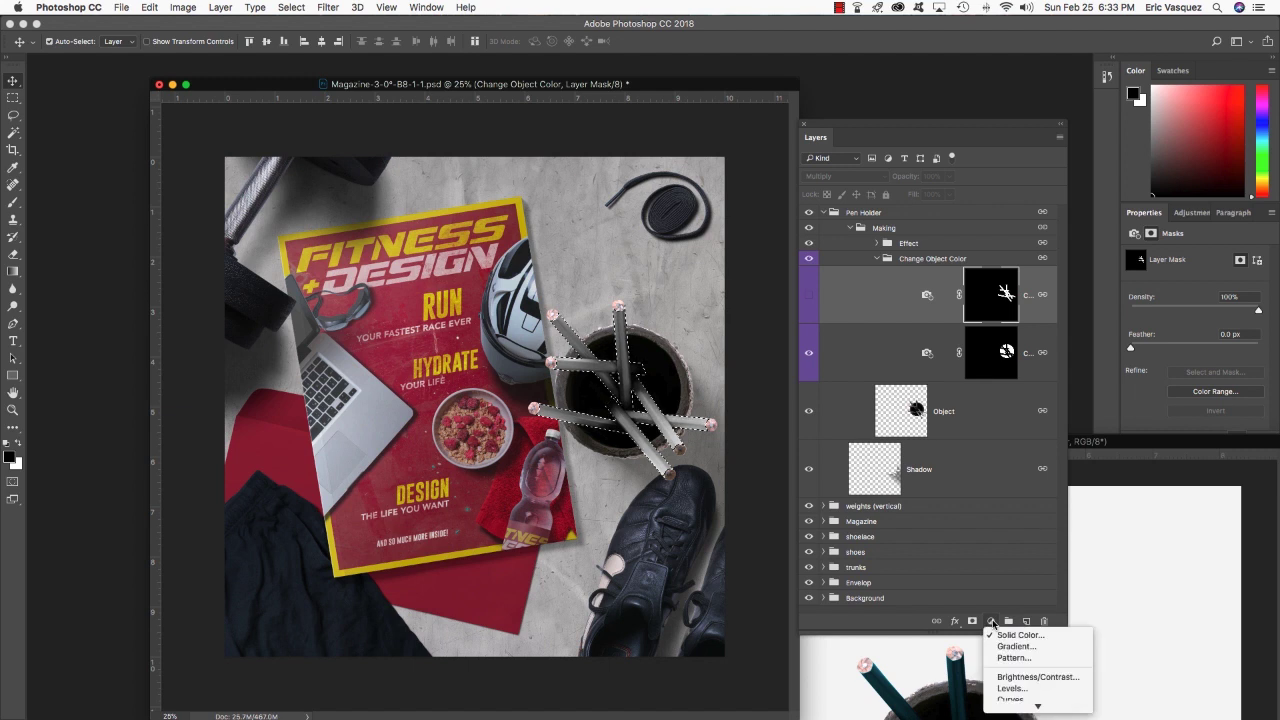
{"action": "left_click", "coordinate": [1018, 635]}
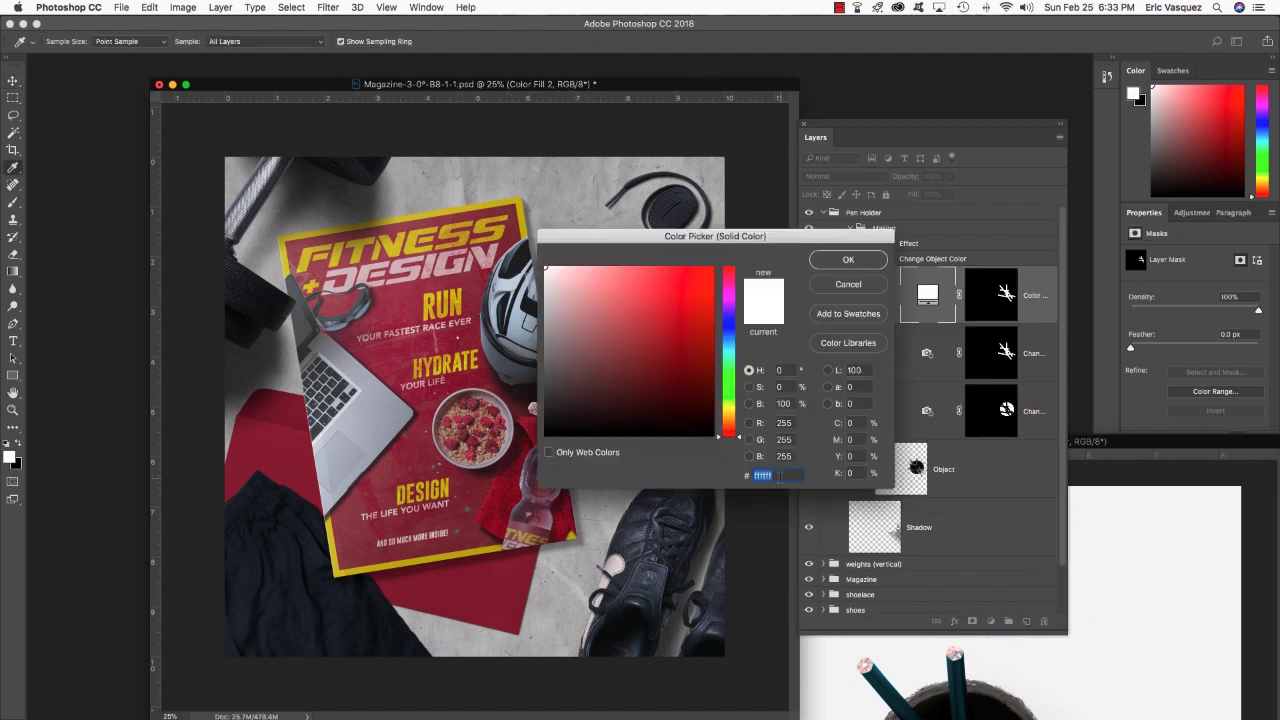
{"action": "type", "text": "DEB"}
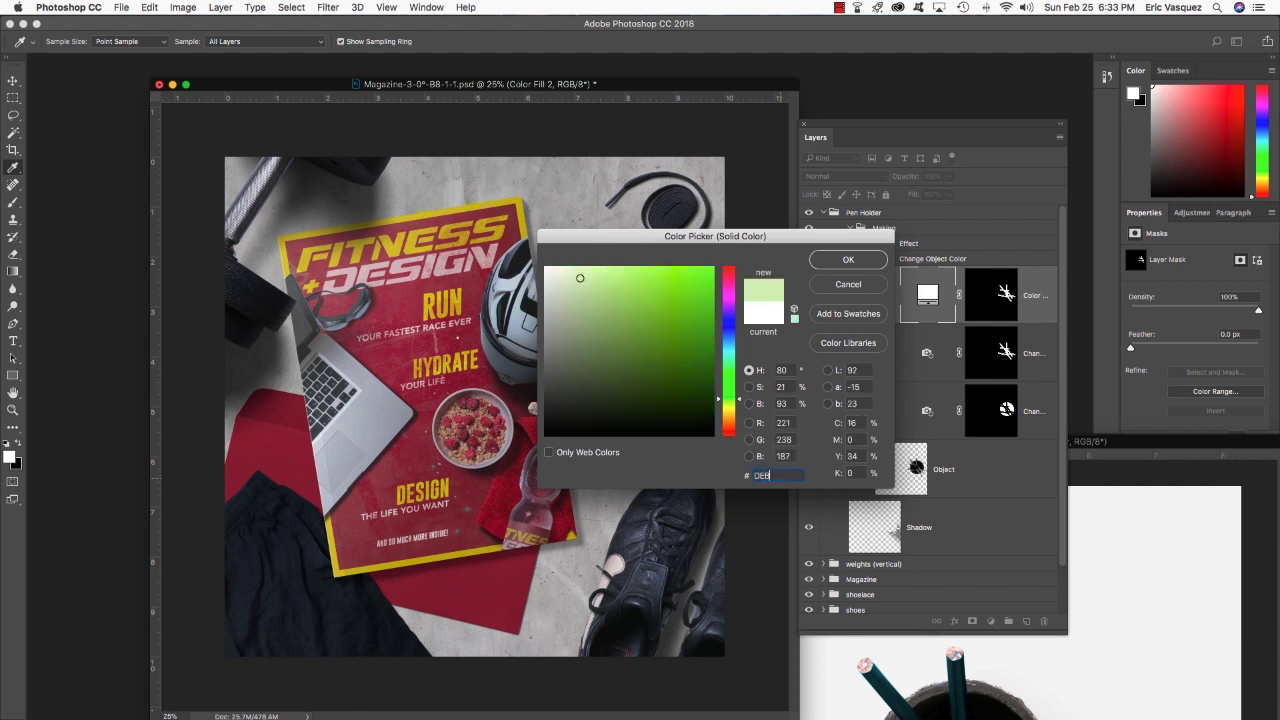
{"action": "type", "text": "224"}
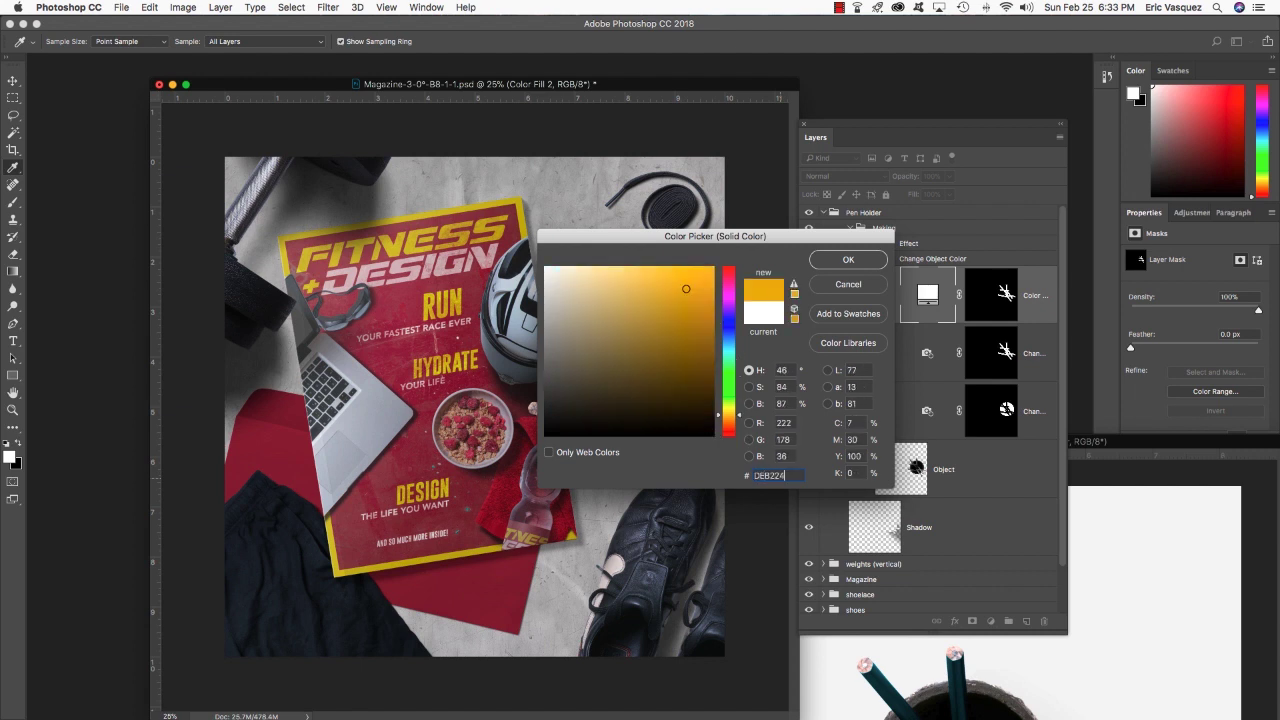
{"action": "left_click", "coordinate": [838, 262]}
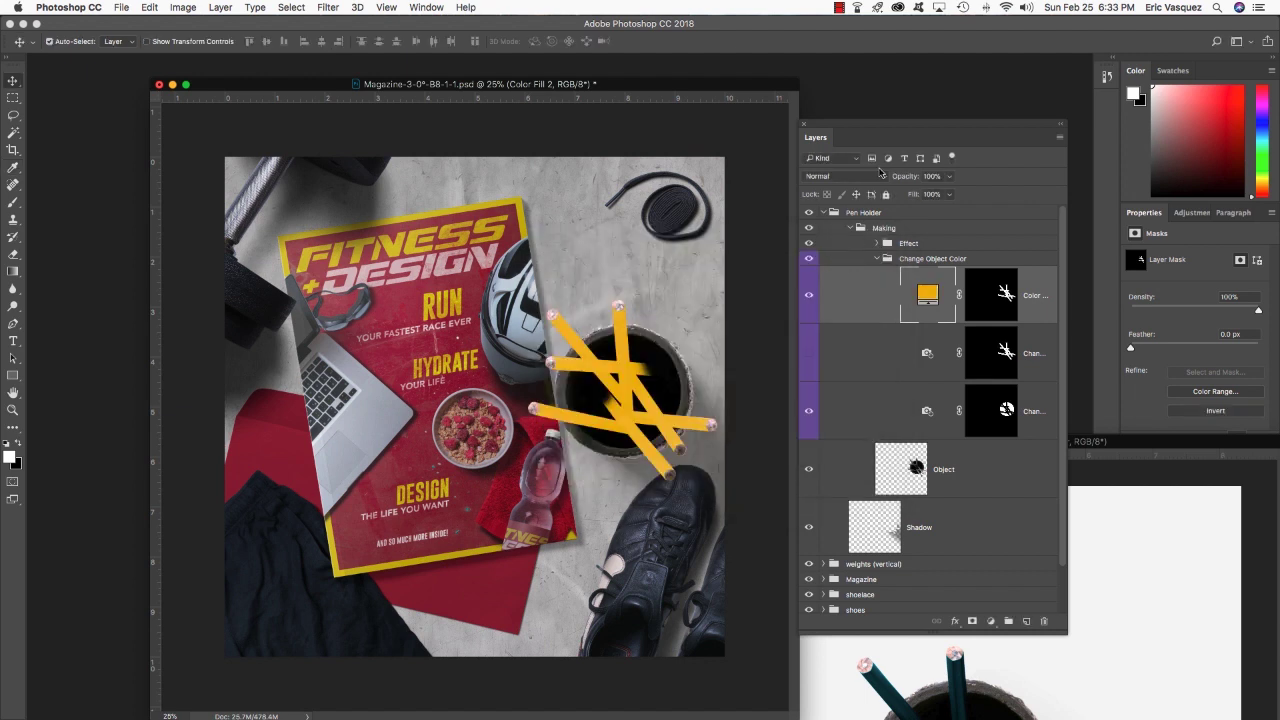
{"action": "left_click", "coordinate": [848, 178]}
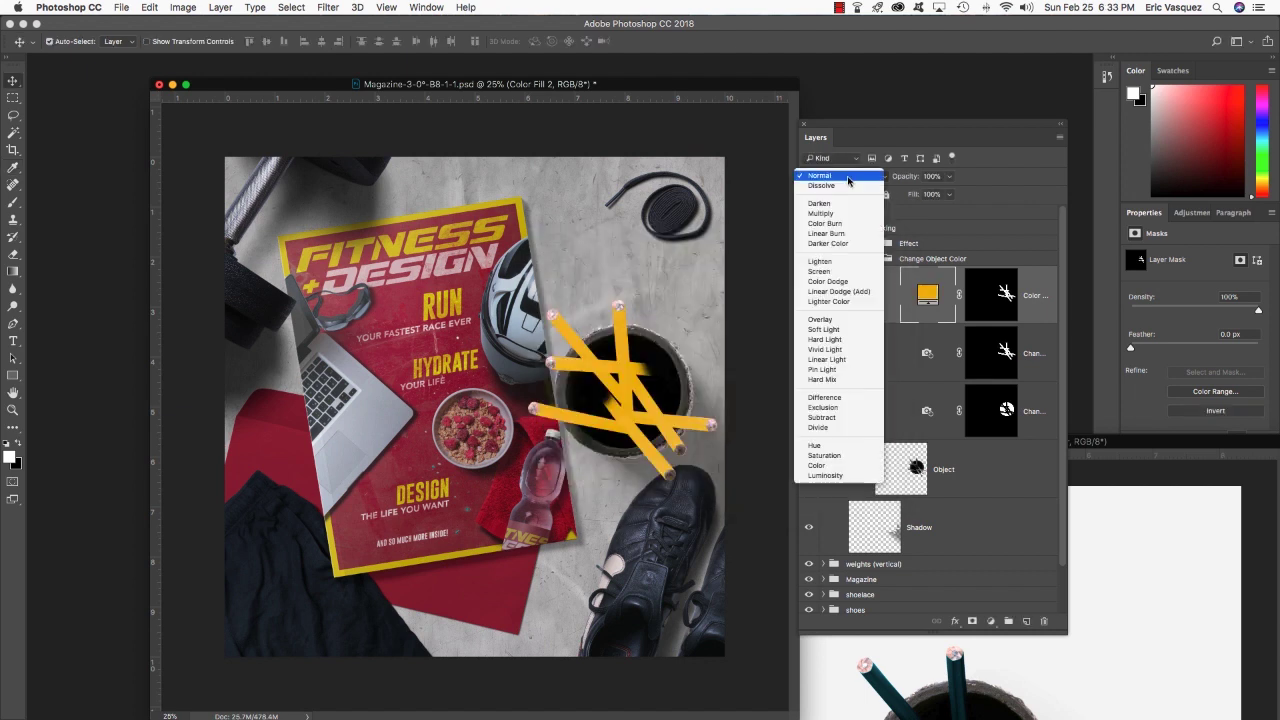
{"action": "left_click", "coordinate": [838, 466]}
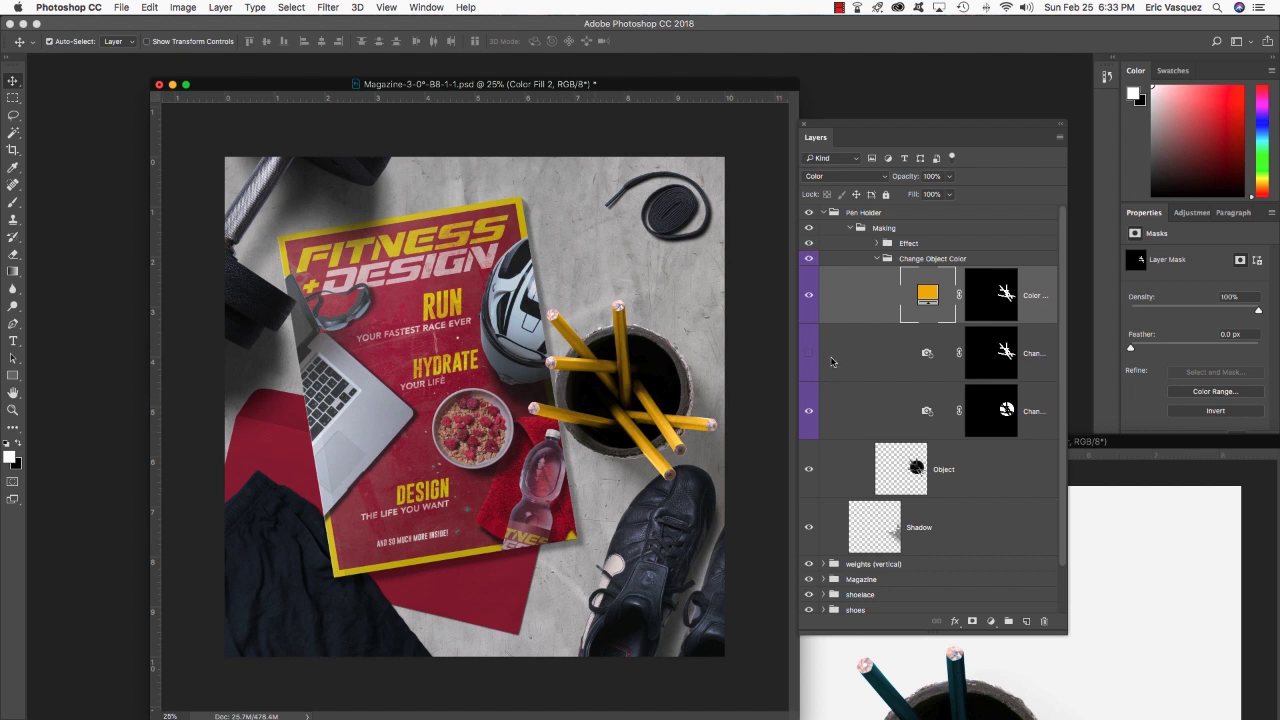
Compare the second Photo Filter on and off, leaving it hidden so the pencils stay bright yellow
{"action": "left_click", "coordinate": [874, 357]}
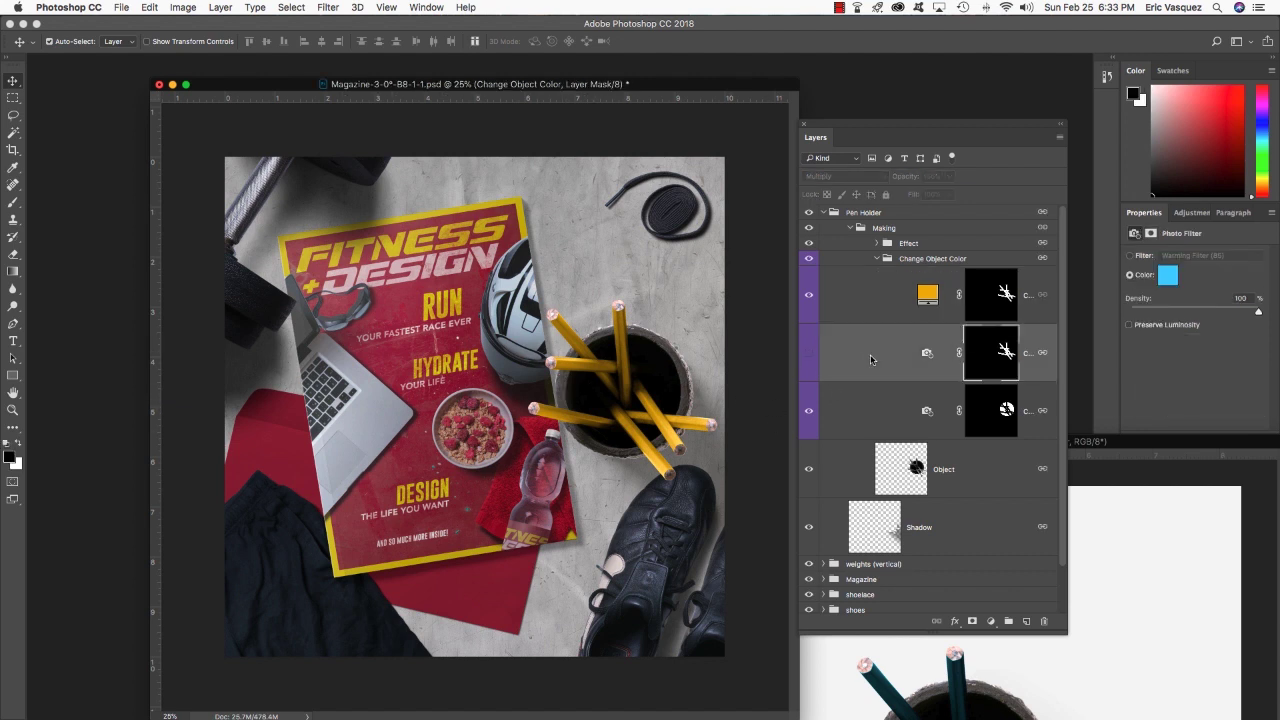
{"action": "left_click", "coordinate": [808, 357]}
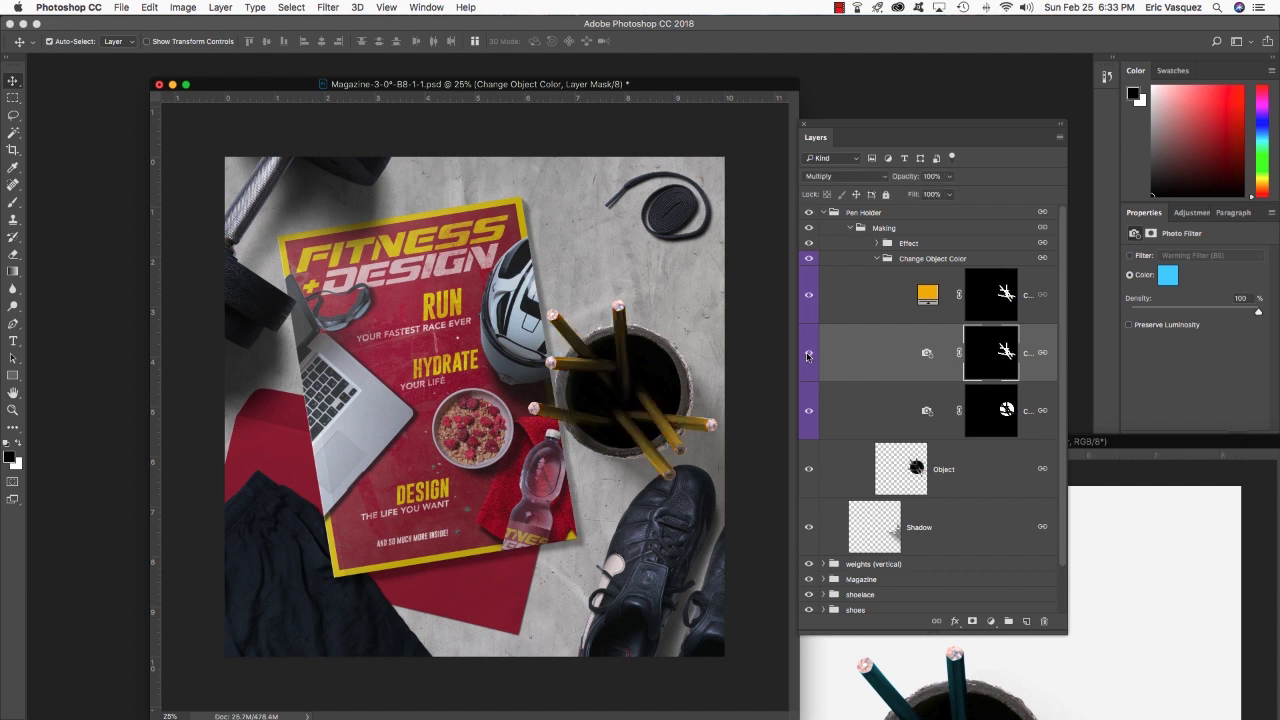
{"action": "left_click", "coordinate": [808, 357]}
{"action": "left_click", "coordinate": [808, 357]}
{"action": "left_click", "coordinate": [808, 357]}
{"action": "left_click", "coordinate": [808, 357]}
{"action": "left_click", "coordinate": [808, 357]}
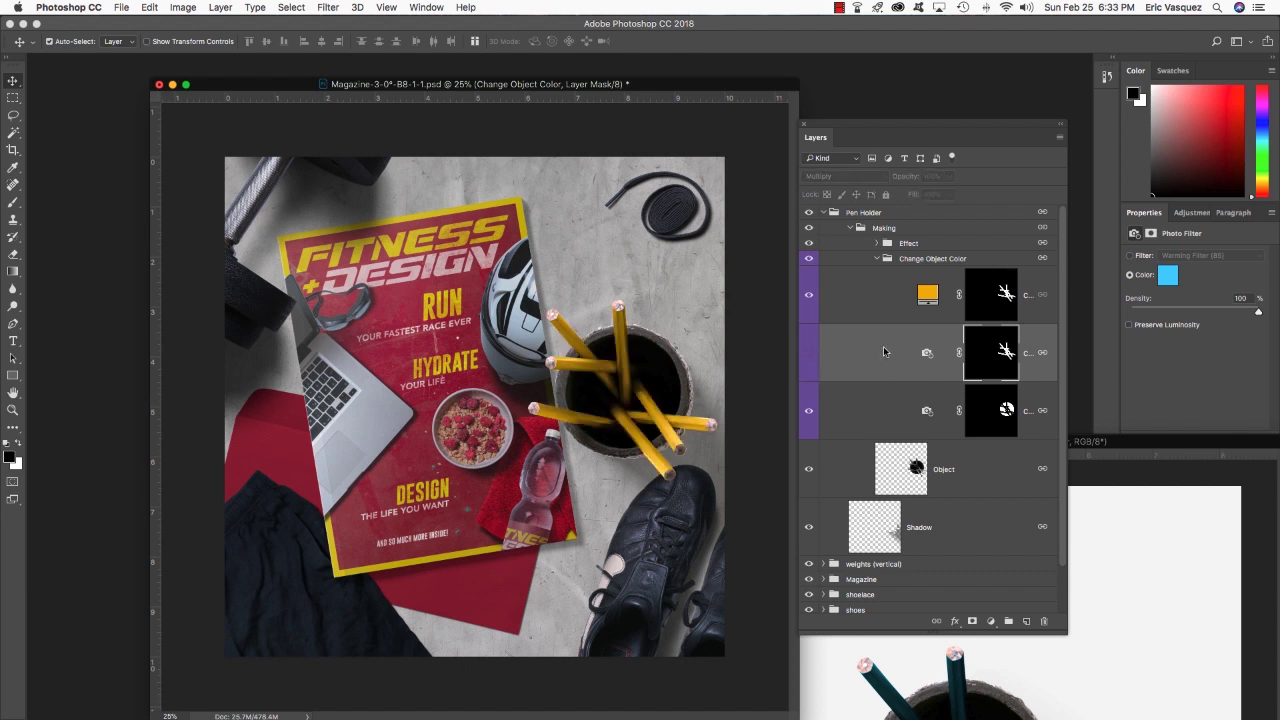
Collapse the Making and Pen Holder groups and bring the pencil-holder document to the front
{"action": "left_click", "coordinate": [850, 228]}
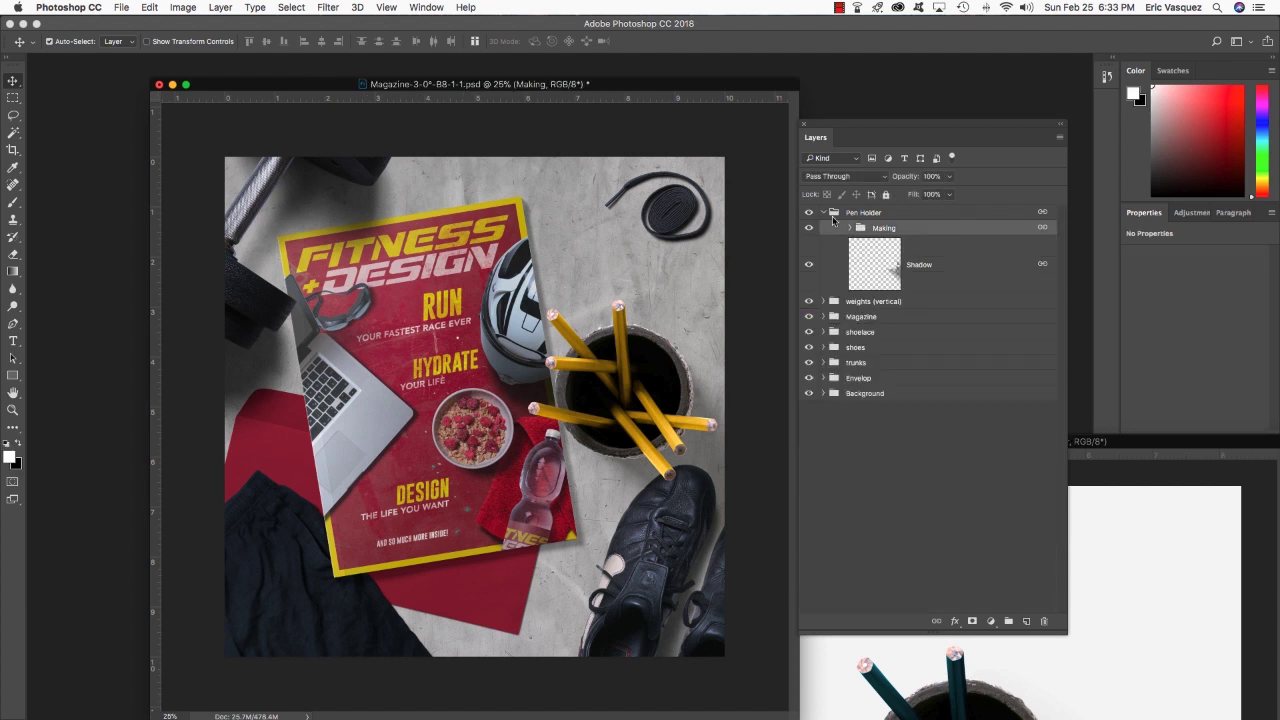
{"action": "left_click", "coordinate": [823, 213]}
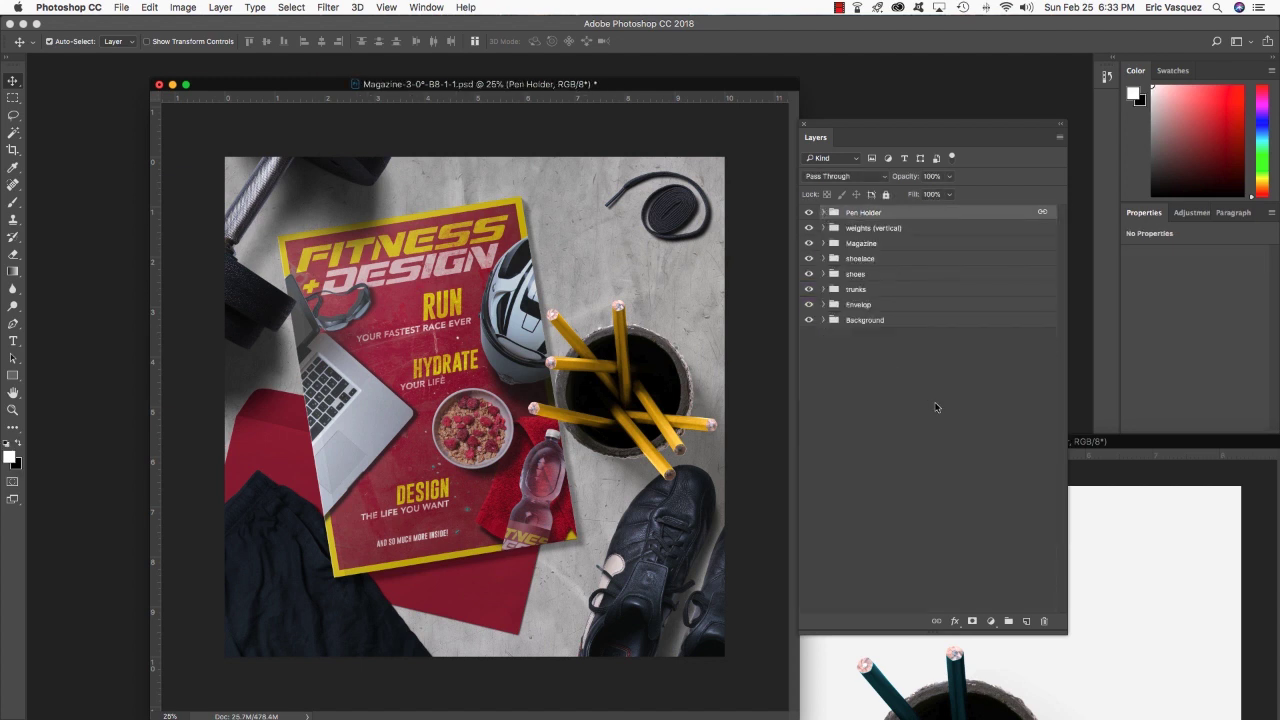
{"action": "key", "text": "ctrl+Tab"}
{"action": "left_click_drag", "start_coordinate": [700, 436], "coordinate": [386, 259]}
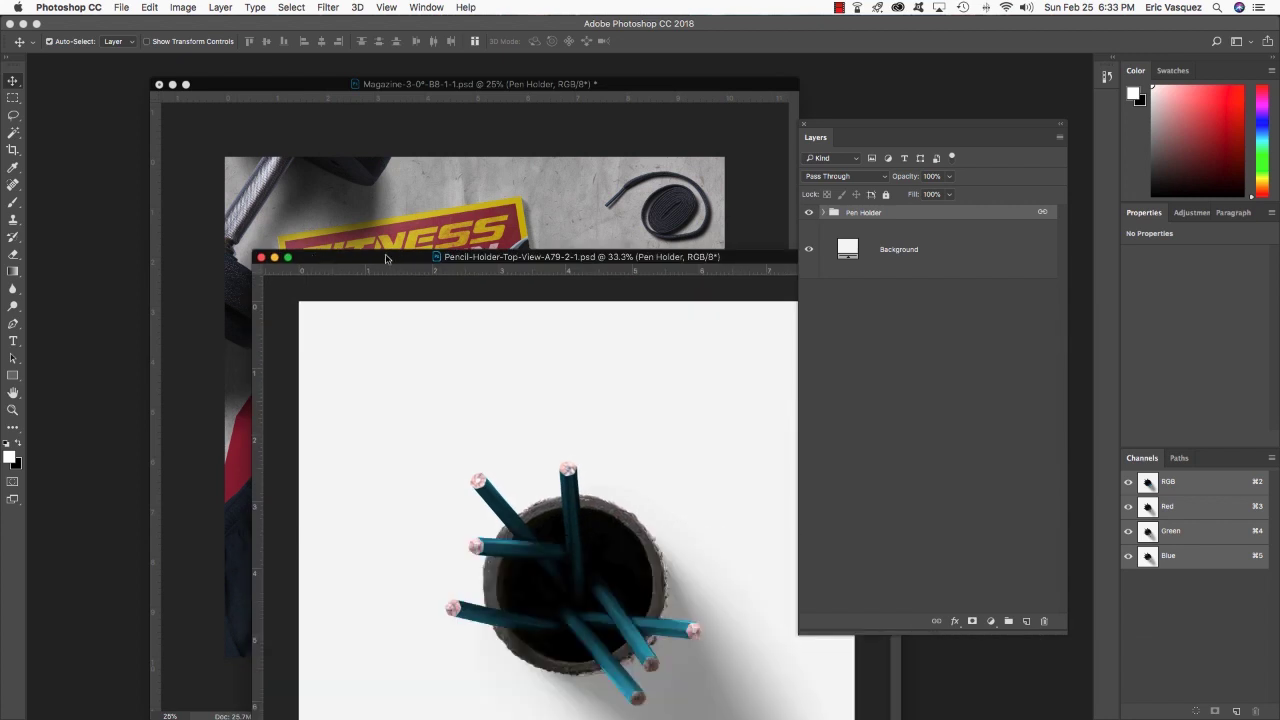
Close the pencil-holder document and open 11-business-cards.psd from freebies > Mockup-Cloud
{"action": "key", "text": "super+w"}
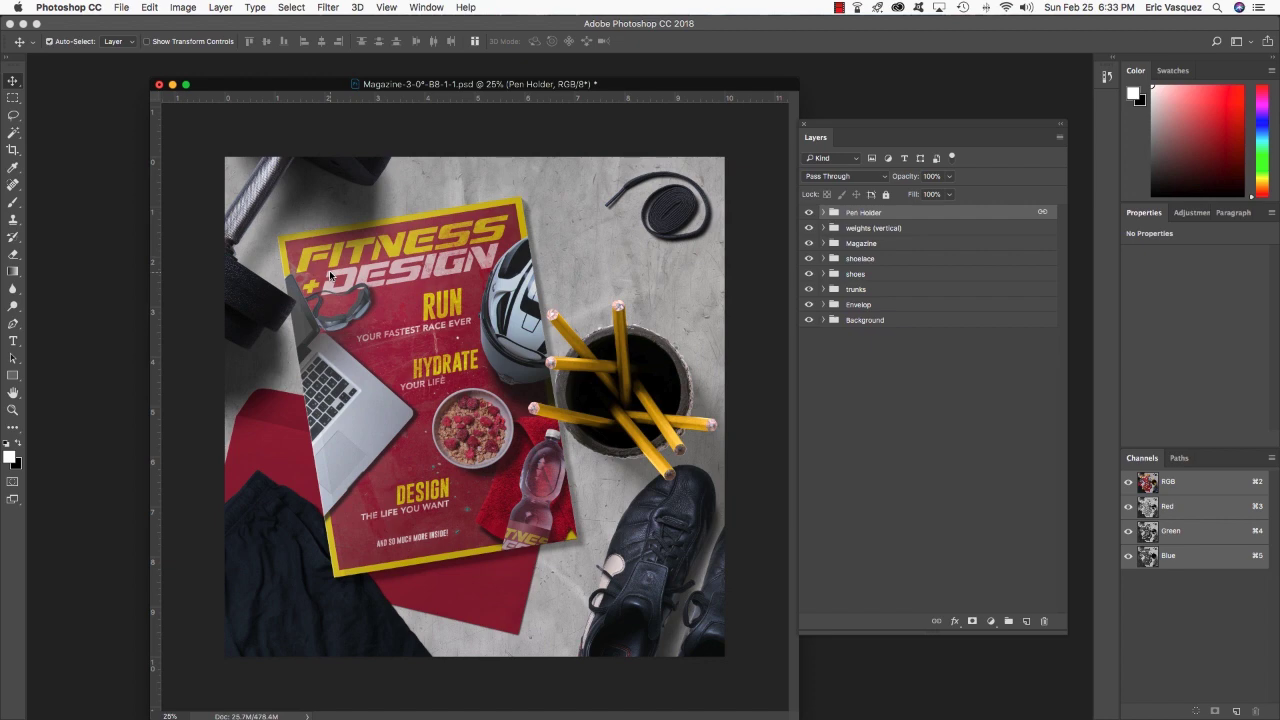
{"action": "key", "text": "super+o"}
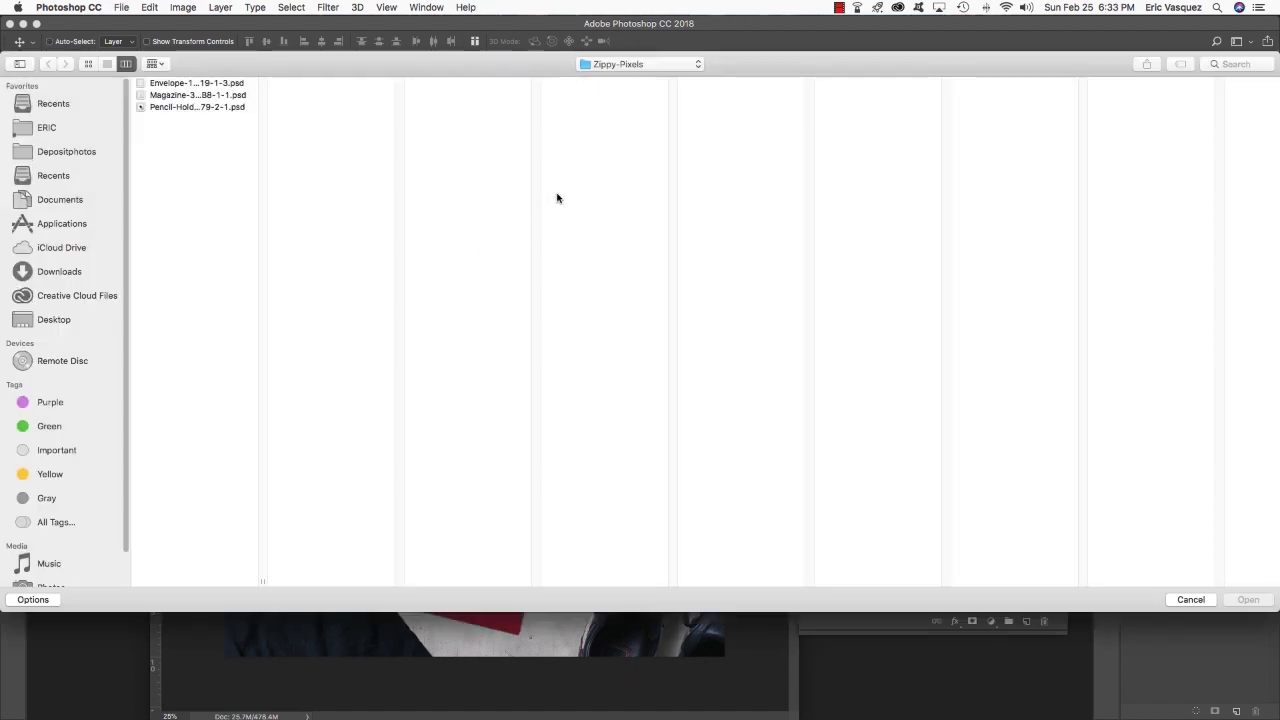
{"action": "left_click", "coordinate": [603, 65]}
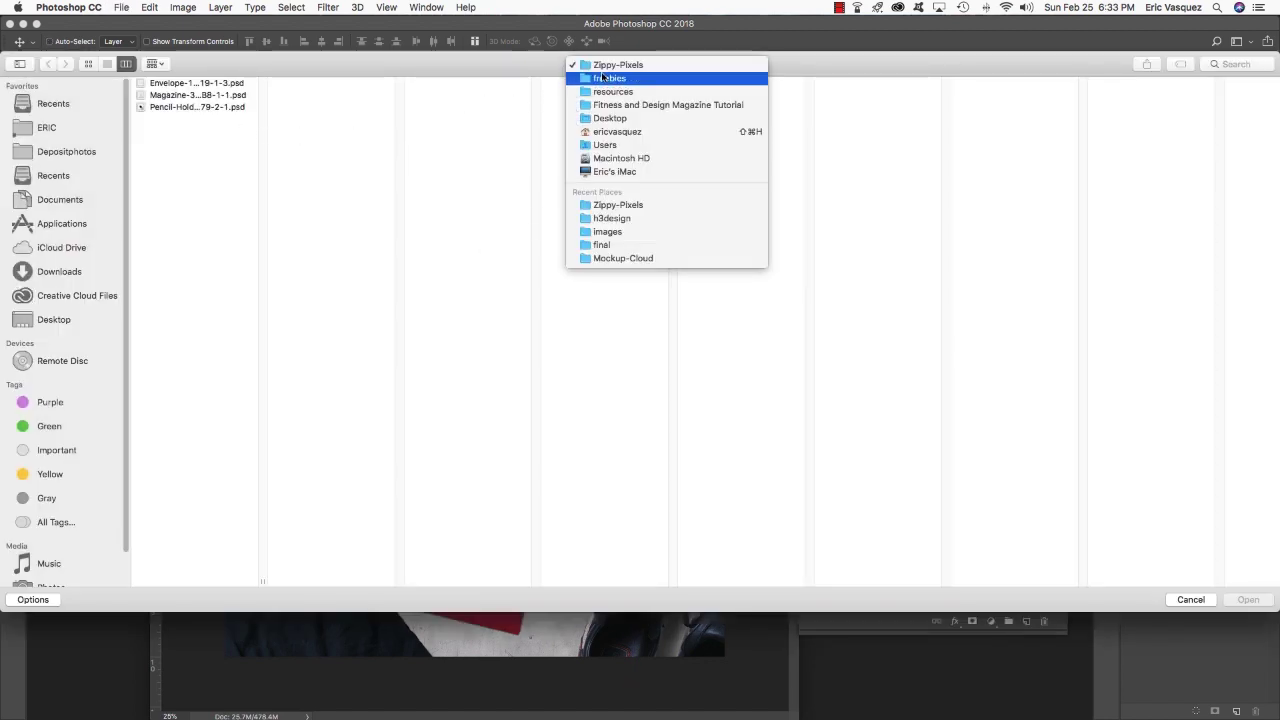
{"action": "left_click", "coordinate": [603, 77]}
{"action": "left_click", "coordinate": [603, 94]}
{"action": "left_click", "coordinate": [741, 84]}
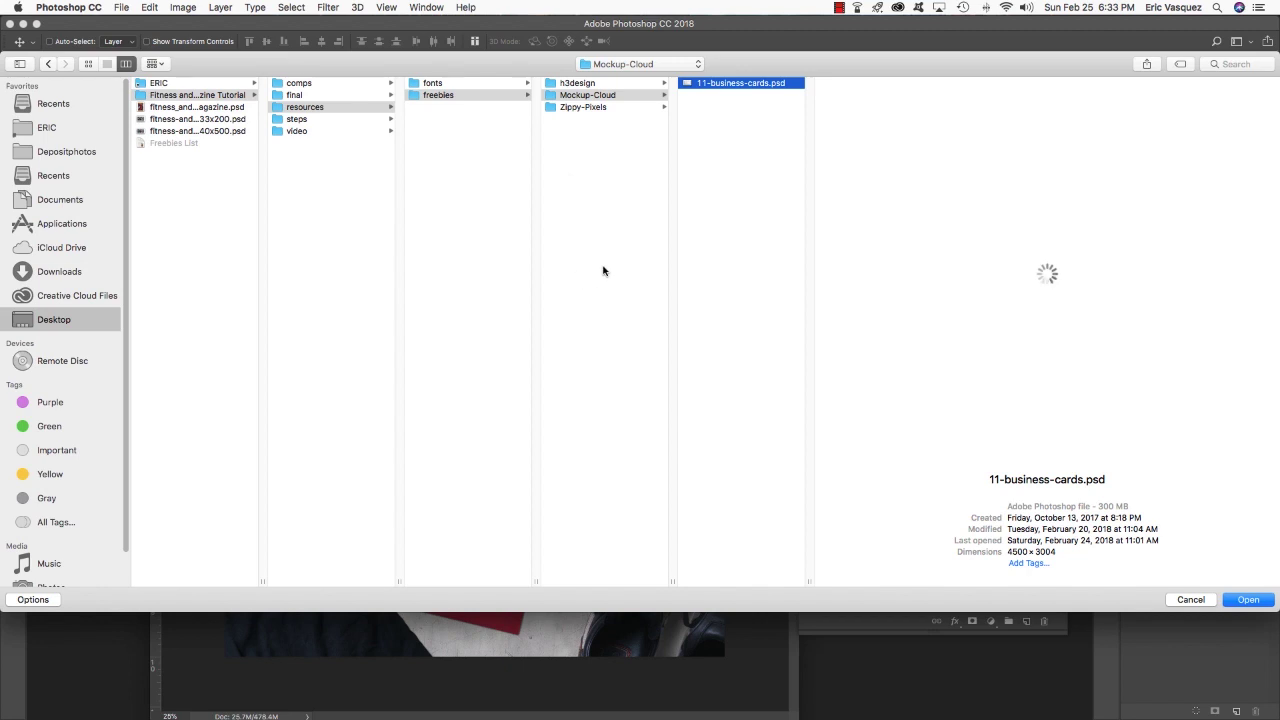
{"action": "key", "text": "Return"}
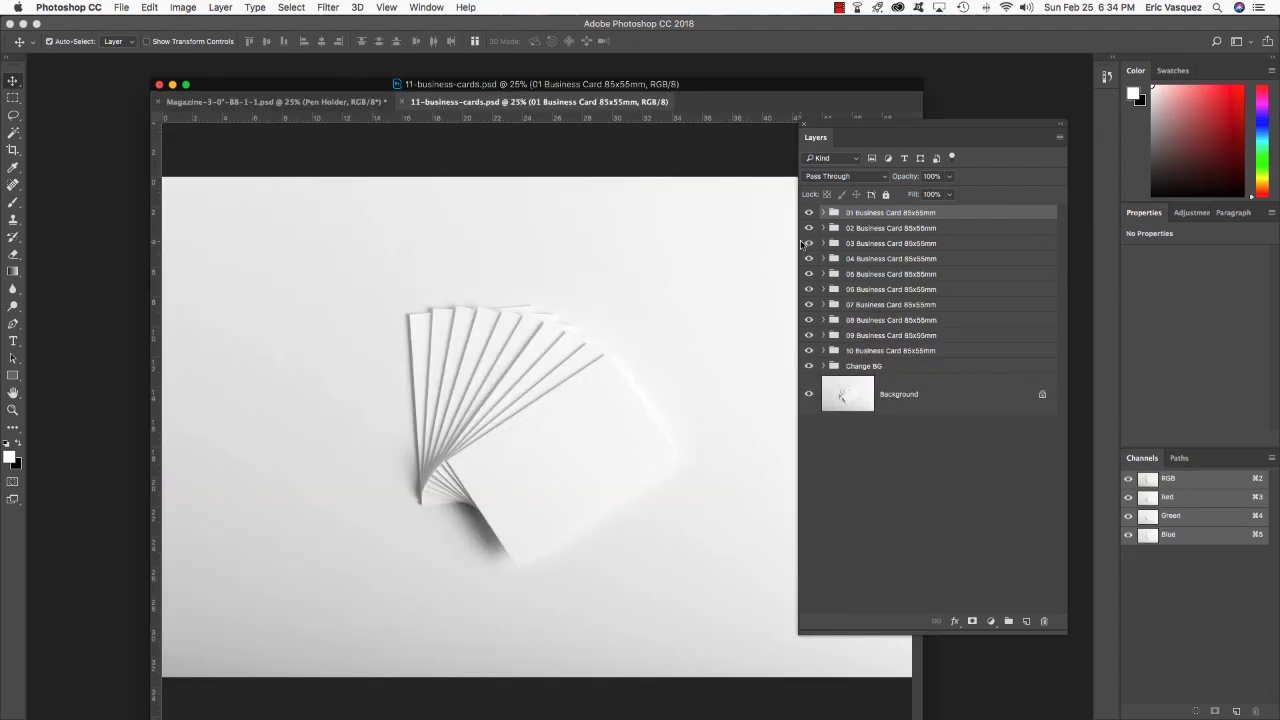
Hide all but the first business card and copy it into the magazine scene
{"action": "left_click_drag", "start_coordinate": [810, 228], "coordinate": [813, 393]}
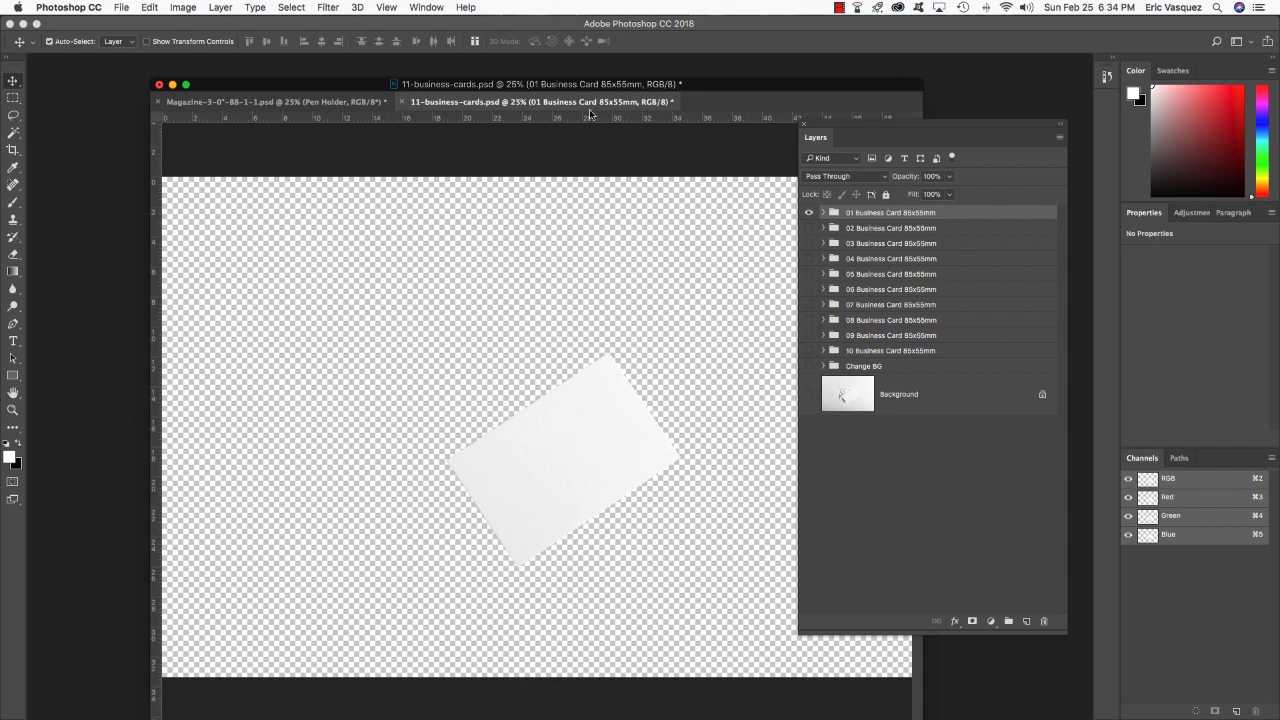
{"action": "left_click_drag", "start_coordinate": [590, 103], "coordinate": [760, 305]}
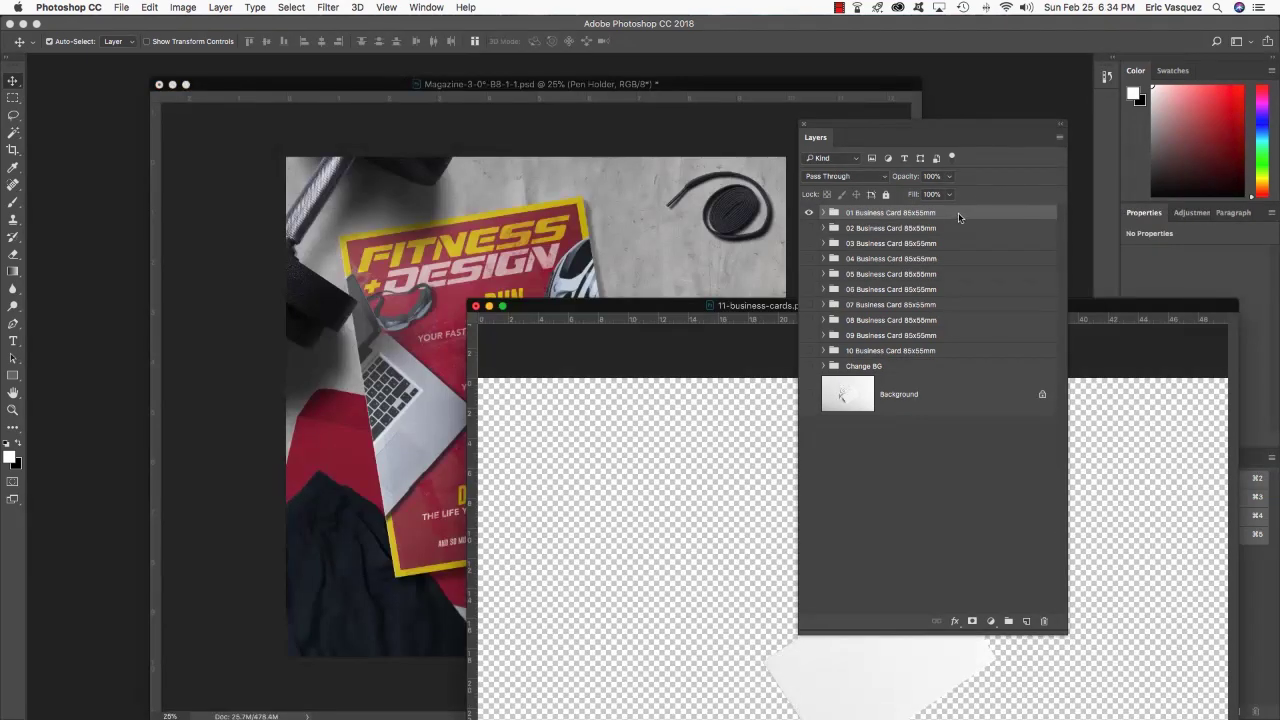
{"action": "left_click_drag", "start_coordinate": [960, 213], "coordinate": [630, 250]}
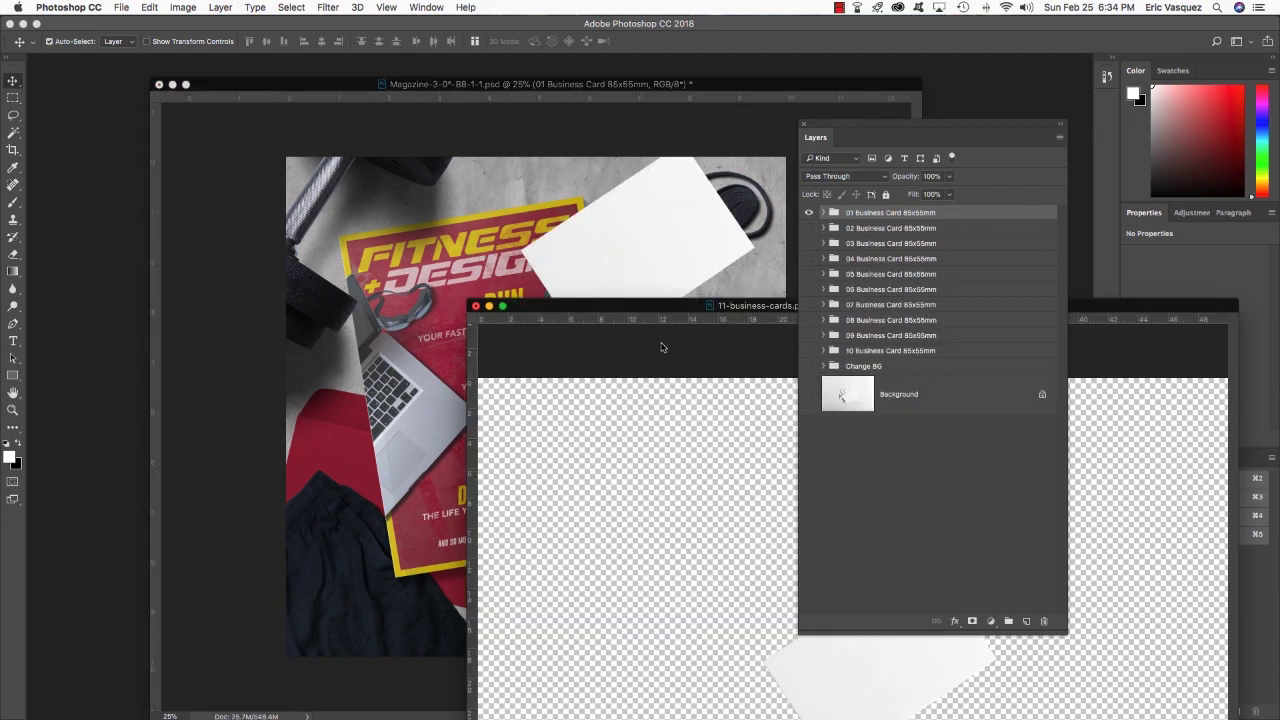
Close 11-business-cards.psd without saving its changes
{"action": "left_click_drag", "start_coordinate": [626, 306], "coordinate": [457, 268]}
{"action": "key", "text": "super+w"}
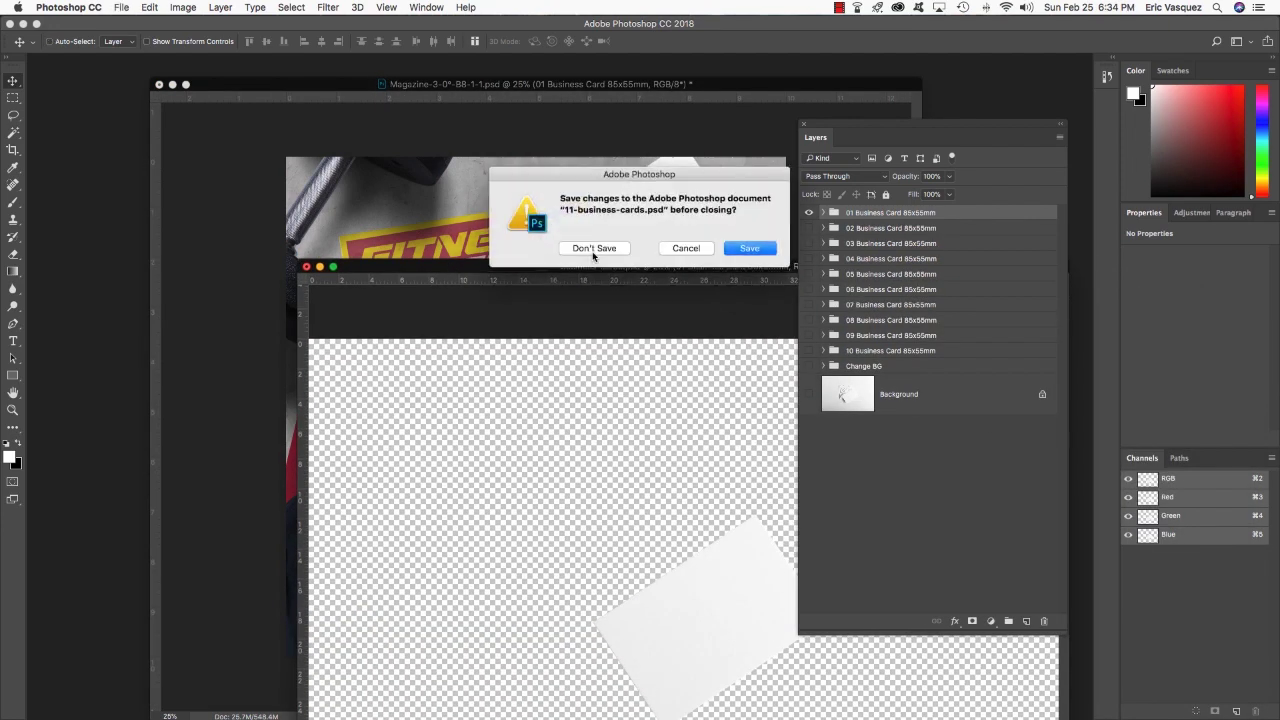
{"action": "left_click", "coordinate": [586, 249]}
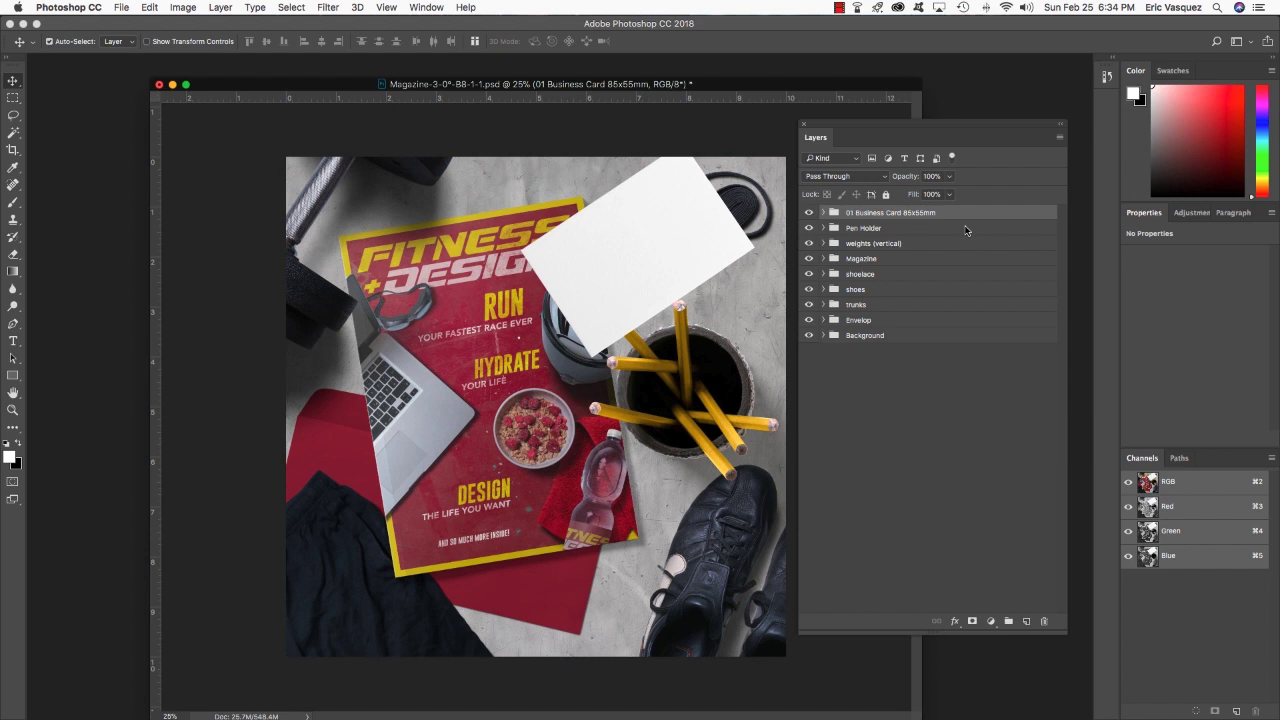
Move the card below the magazine and helmet, scale it to about 52%, tilt it 8.61°, and set it by the pencil cup
{"action": "key", "text": "super+bracketleft"}
{"action": "key", "text": "super+bracketleft"}
{"action": "key", "text": "super+bracketleft"}
{"action": "key", "text": "super+bracketleft"}
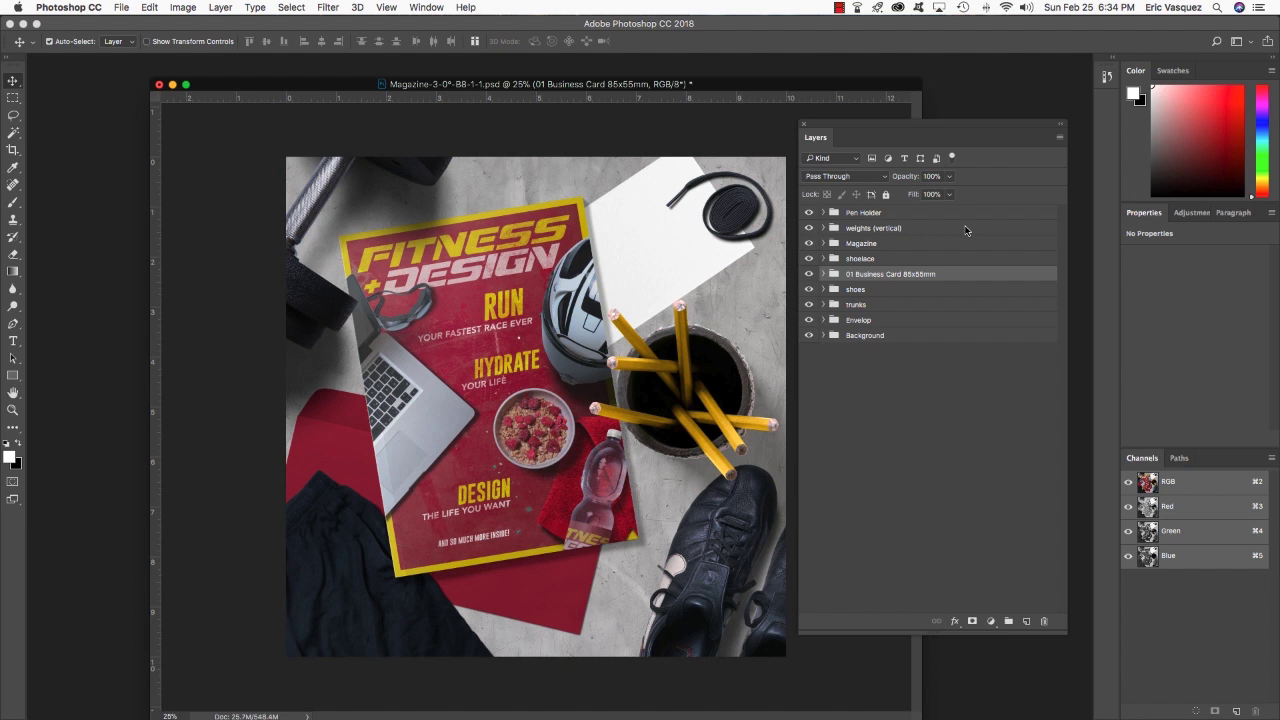
{"action": "key", "text": "super+t"}
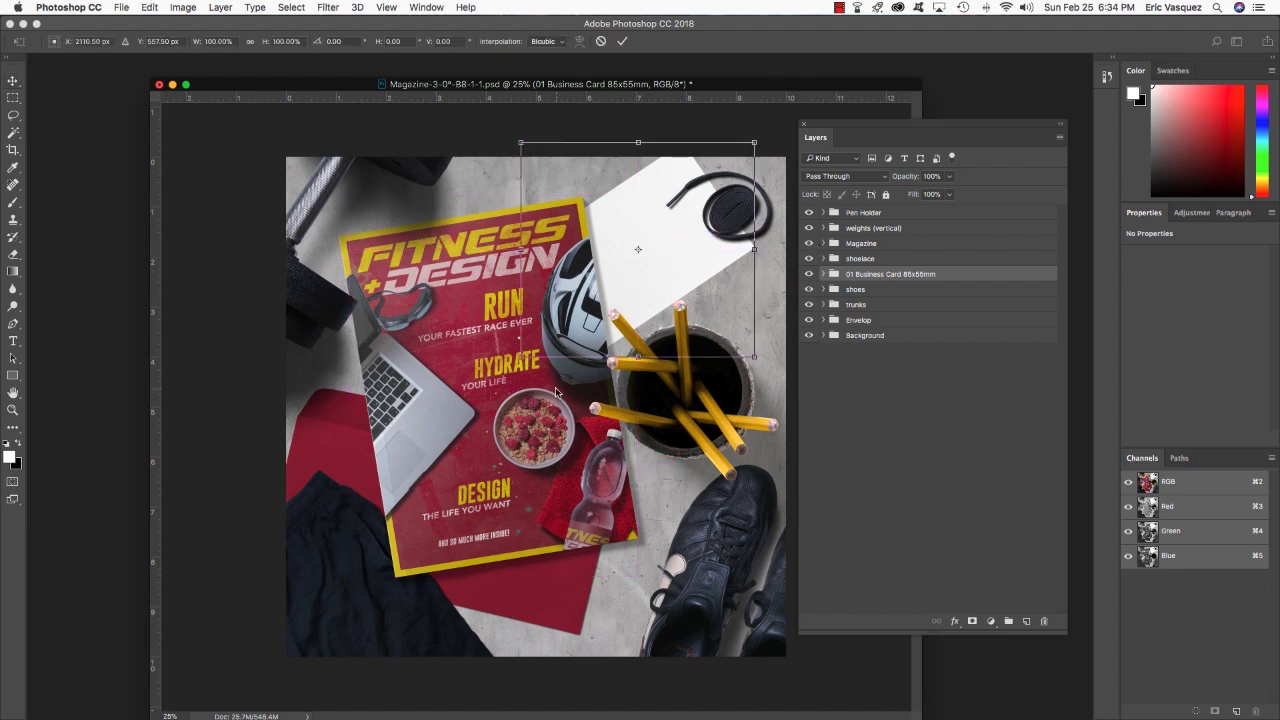
{"action": "left_click_drag", "start_coordinate": [522, 362], "coordinate": [655, 262]}
{"action": "left_click_drag", "start_coordinate": [715, 222], "coordinate": [676, 263]}
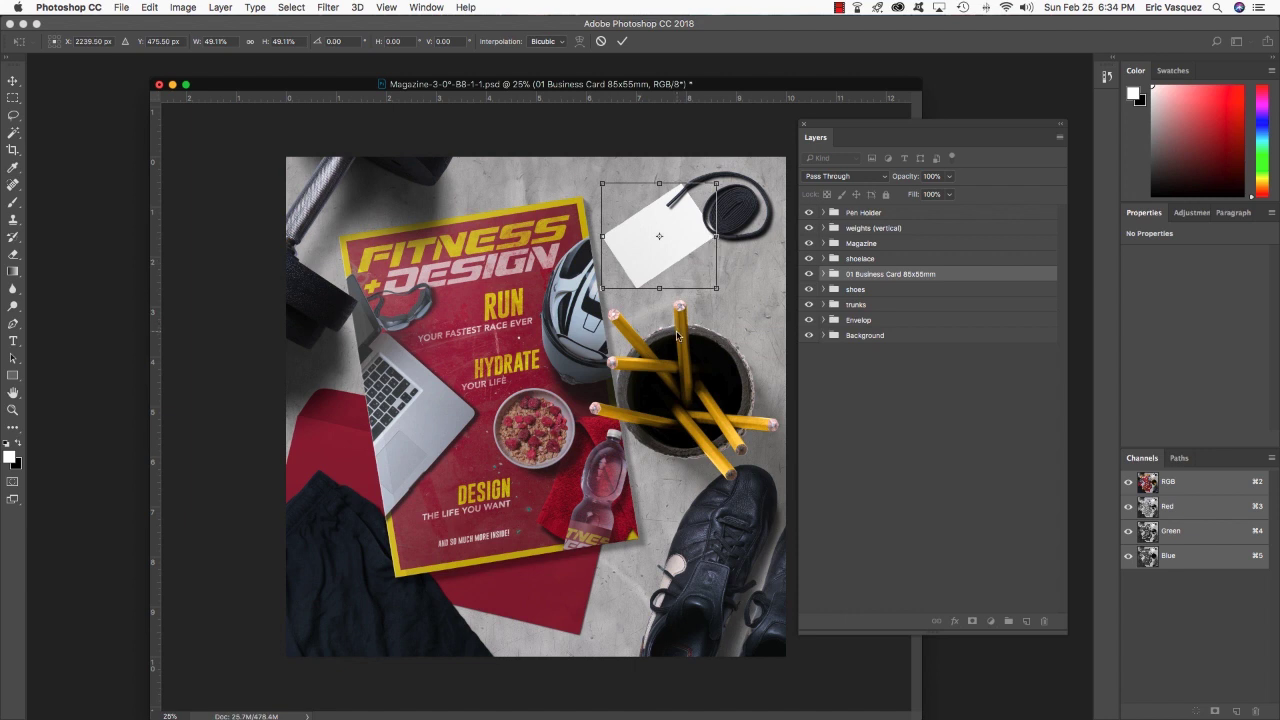
{"action": "left_click_drag", "start_coordinate": [676, 338], "coordinate": [661, 343]}
{"action": "left_click_drag", "start_coordinate": [673, 252], "coordinate": [670, 295]}
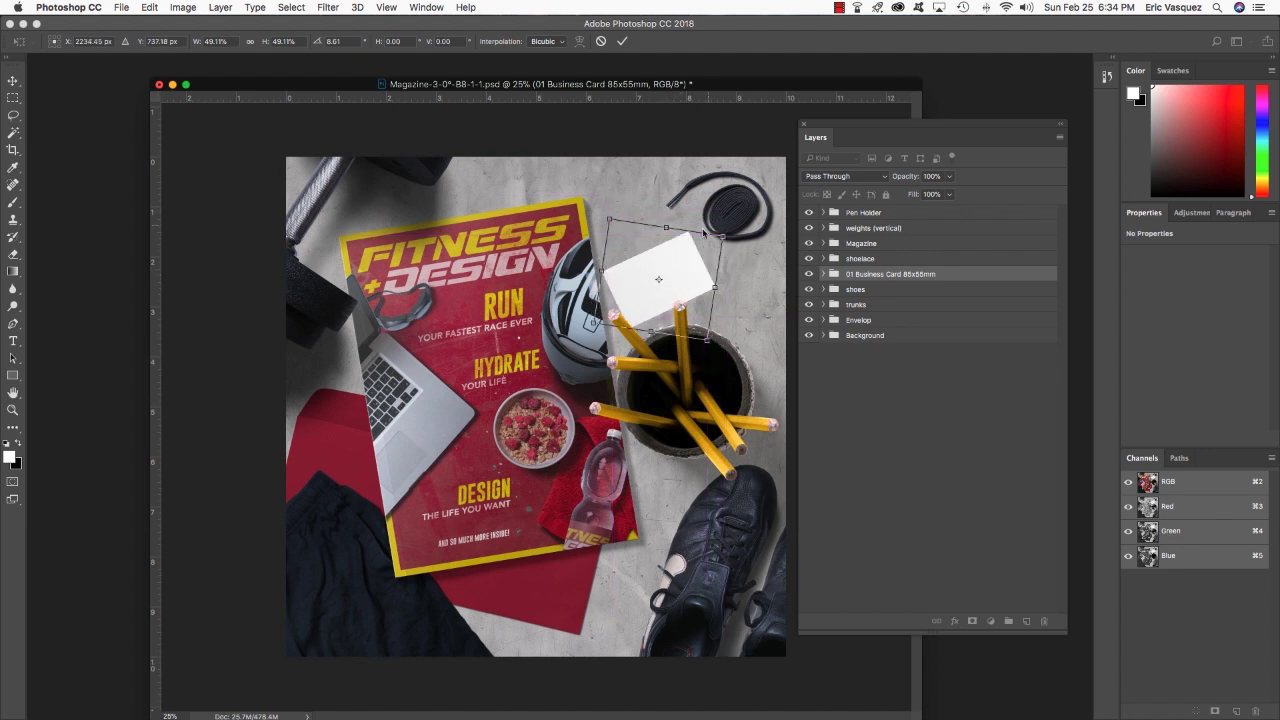
{"action": "left_click_drag", "start_coordinate": [703, 233], "coordinate": [744, 227]}
{"action": "key", "text": "Return"}
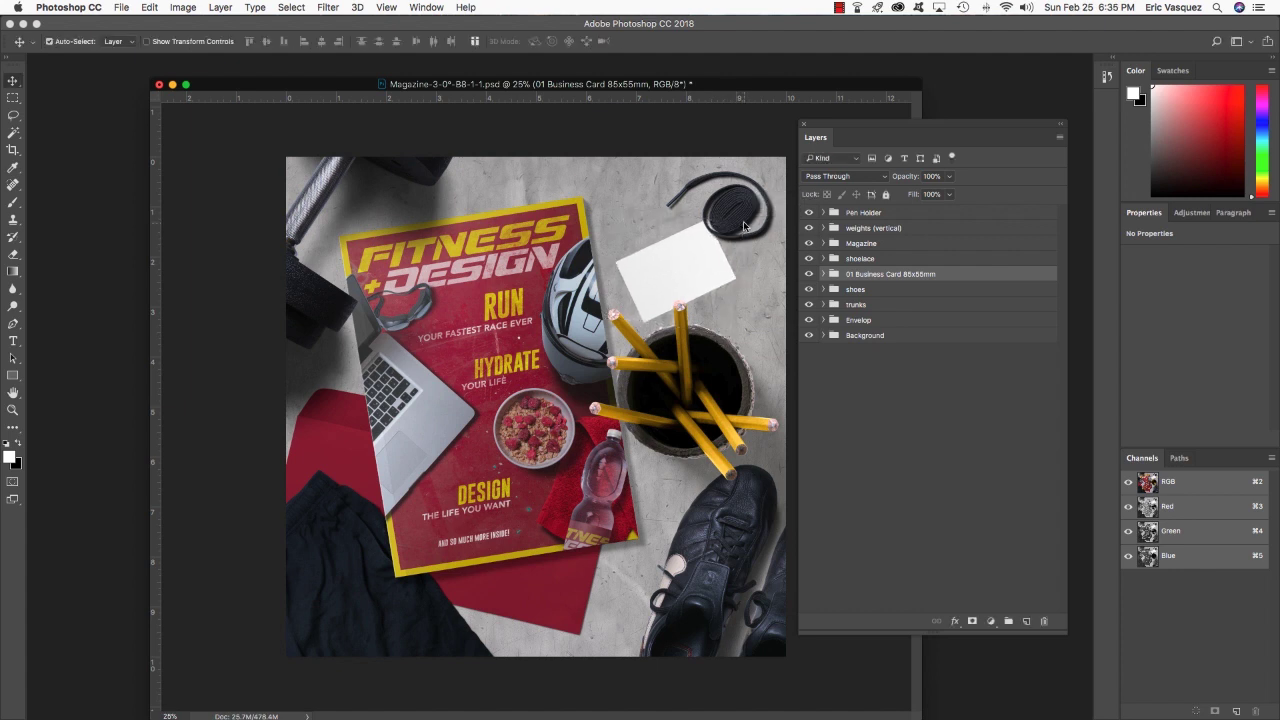
Open the business card's Your Design smart object as Your Design28.psb and zoom out to fit
{"action": "left_click", "coordinate": [823, 274]}
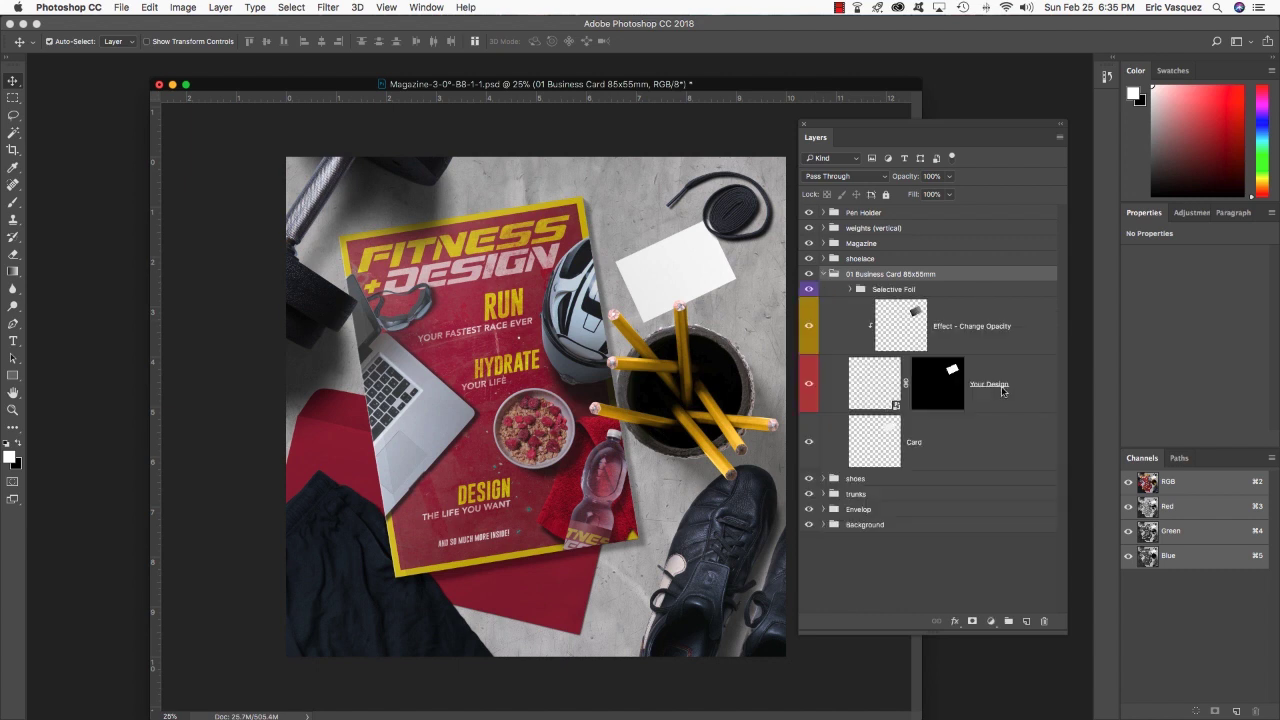
{"action": "left_click", "coordinate": [899, 406]}
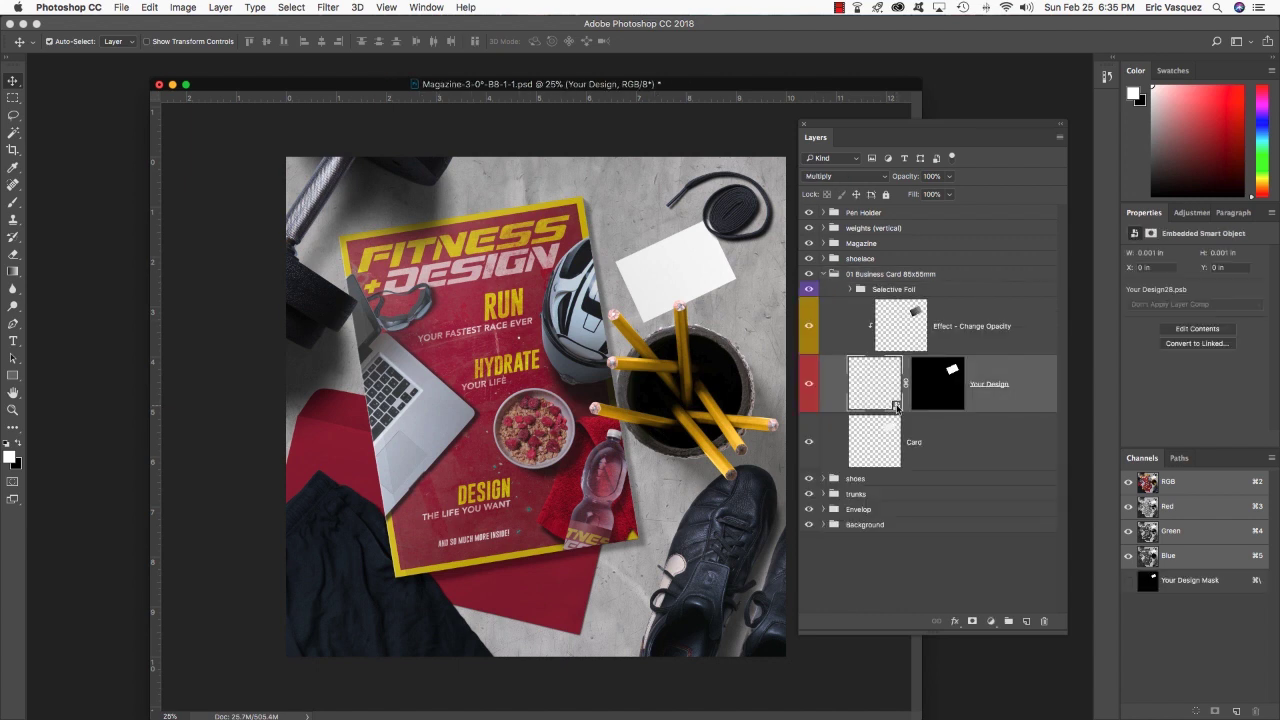
{"action": "double_click", "coordinate": [896, 406]}
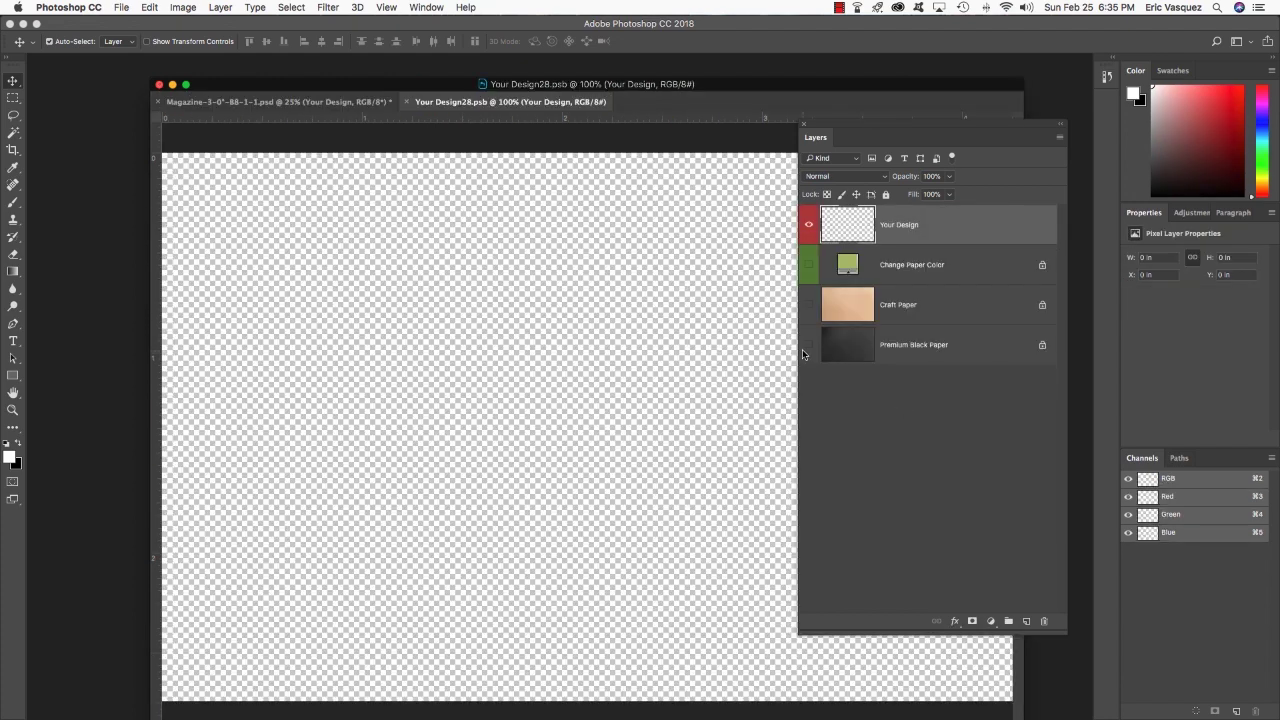
{"action": "key", "text": "super+minus"}
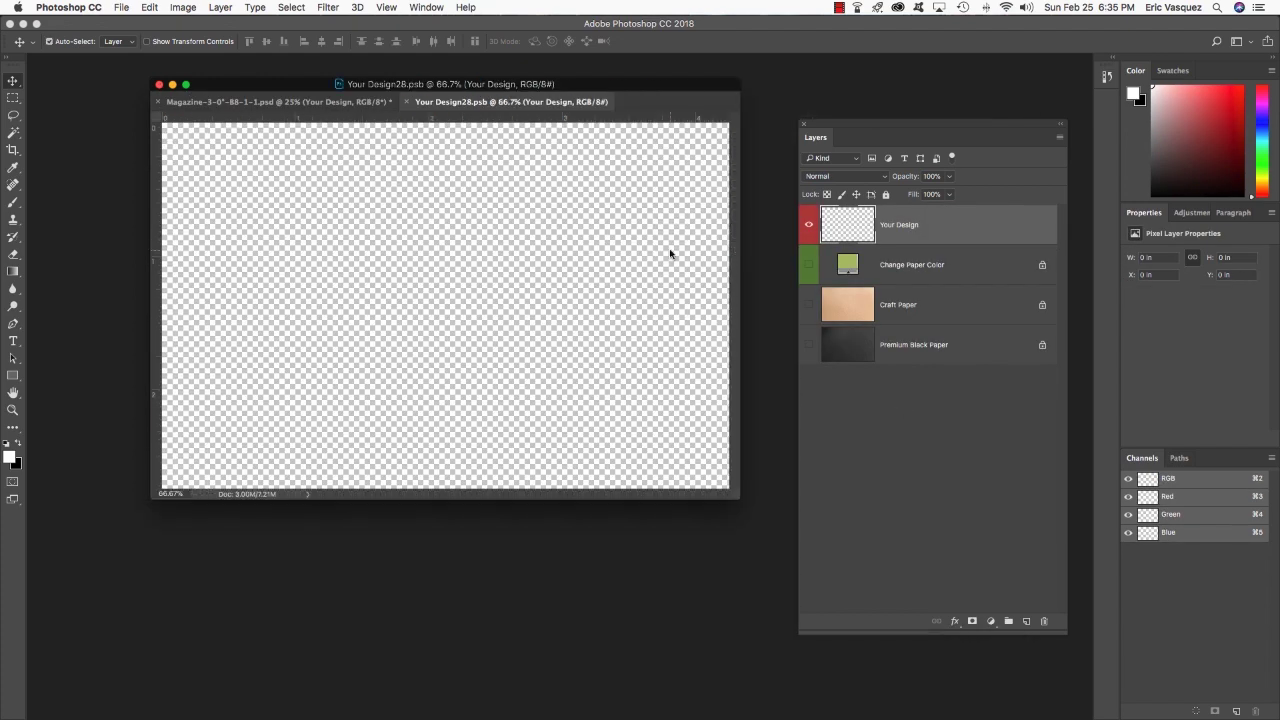
Hide the paper colour layers so only Your Design shows, then return to the magazine document
{"action": "left_click_drag", "start_coordinate": [809, 264], "coordinate": [802, 340]}
{"action": "left_click", "coordinate": [809, 224], "text": "alt"}
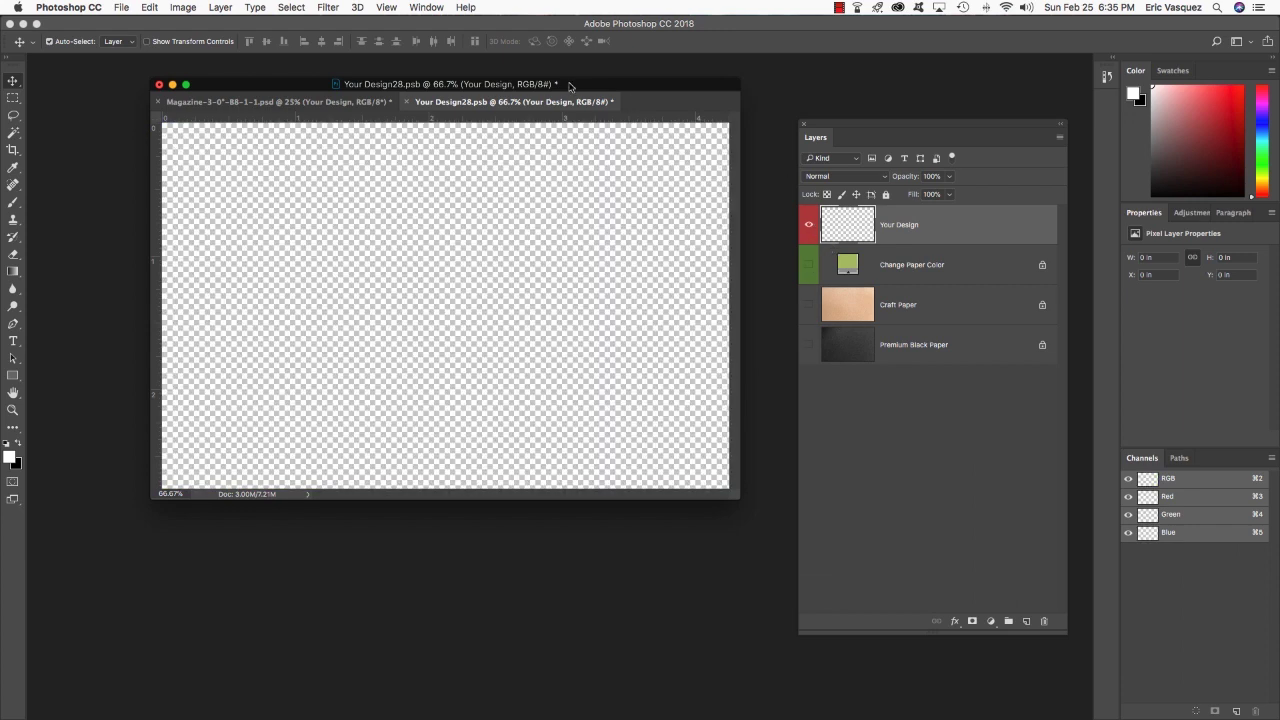
{"action": "left_click_drag", "start_coordinate": [536, 86], "coordinate": [481, 110]}
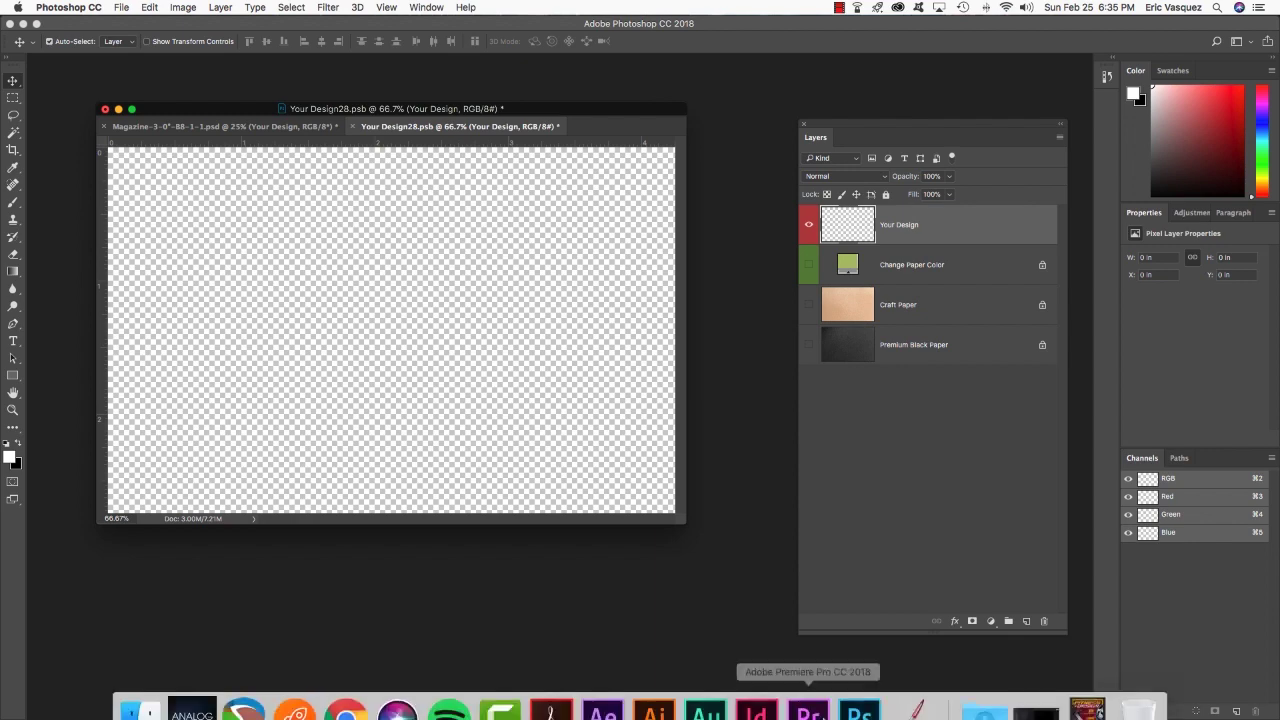
{"action": "left_click", "coordinate": [1090, 690]}
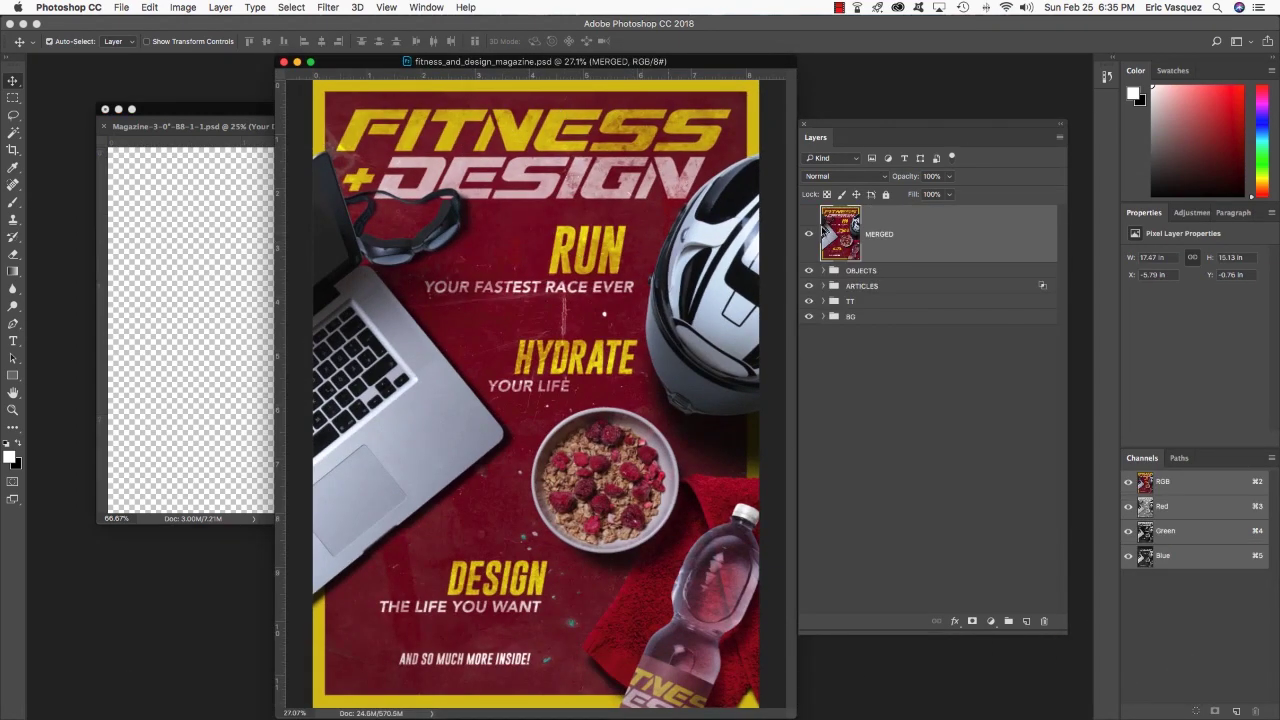
Hide MERGED, drag the TT and BG groups into Your Design28.psb, and minimize the magazine document
{"action": "left_click", "coordinate": [810, 234]}
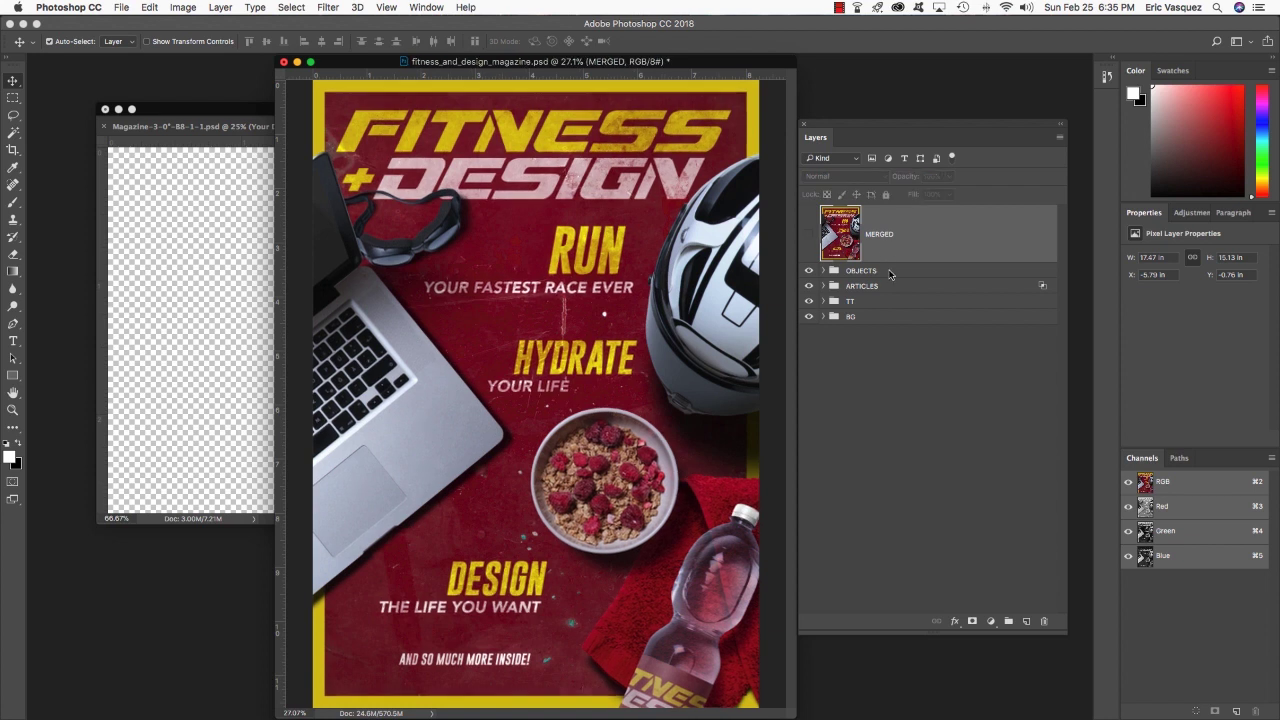
{"action": "left_click", "coordinate": [889, 272]}
{"action": "left_click", "coordinate": [867, 302]}
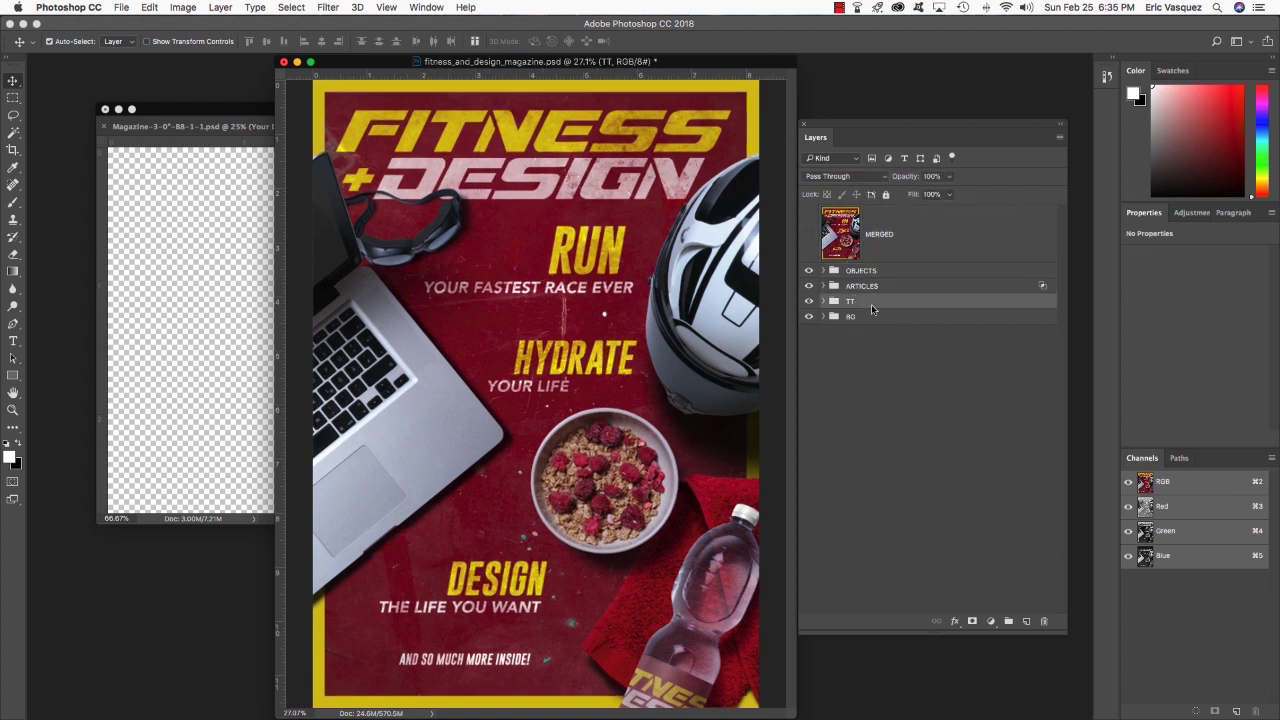
{"action": "left_click", "coordinate": [865, 318], "text": "shift"}
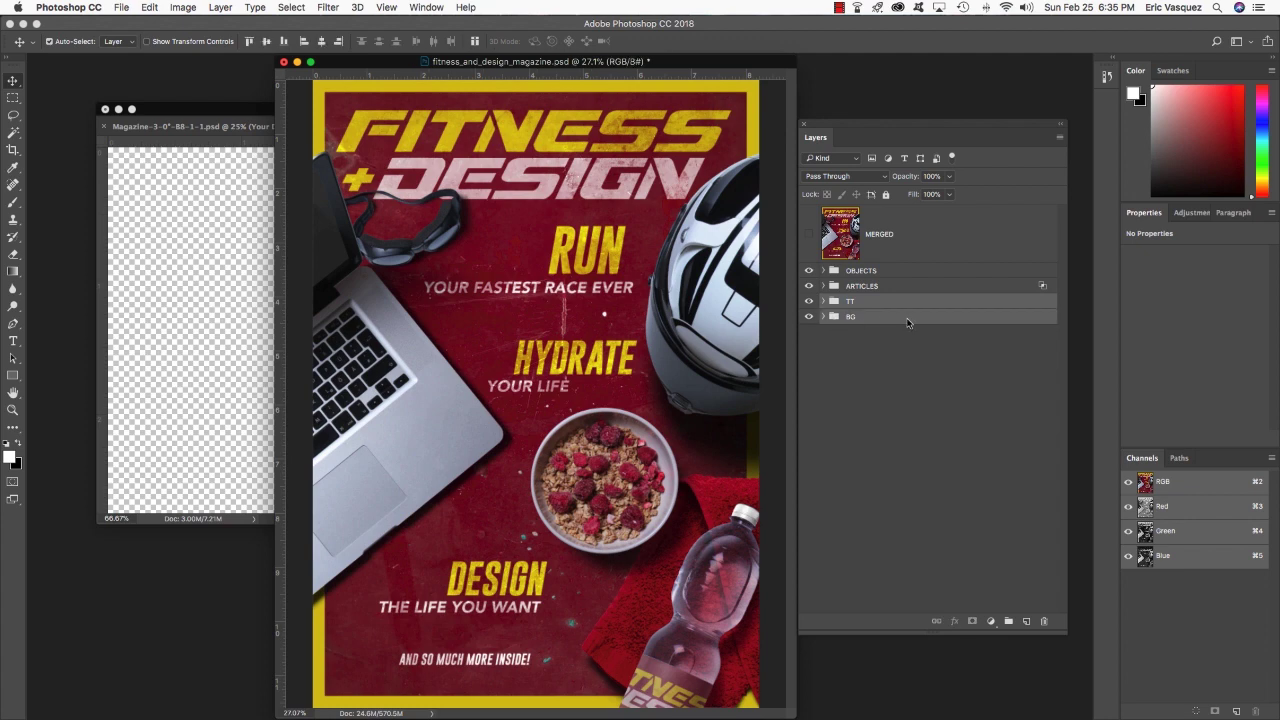
{"action": "left_click_drag", "start_coordinate": [910, 320], "coordinate": [251, 314]}
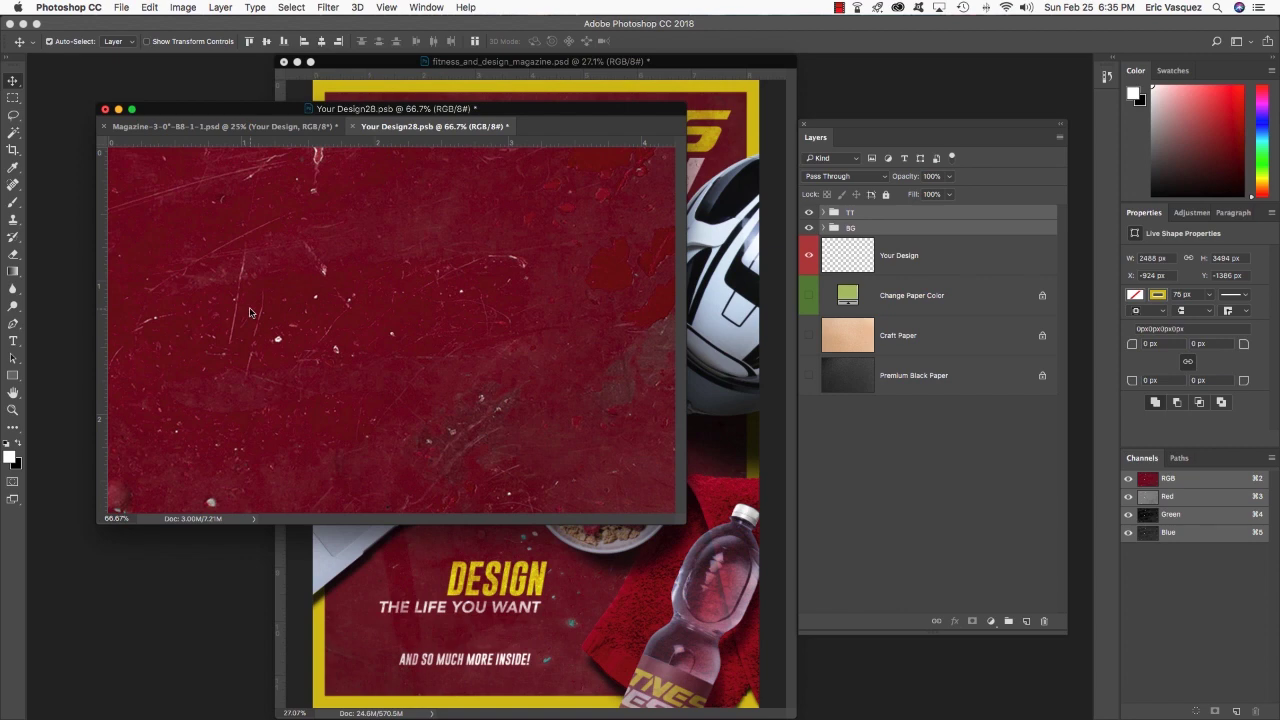
{"action": "left_click", "coordinate": [710, 280]}
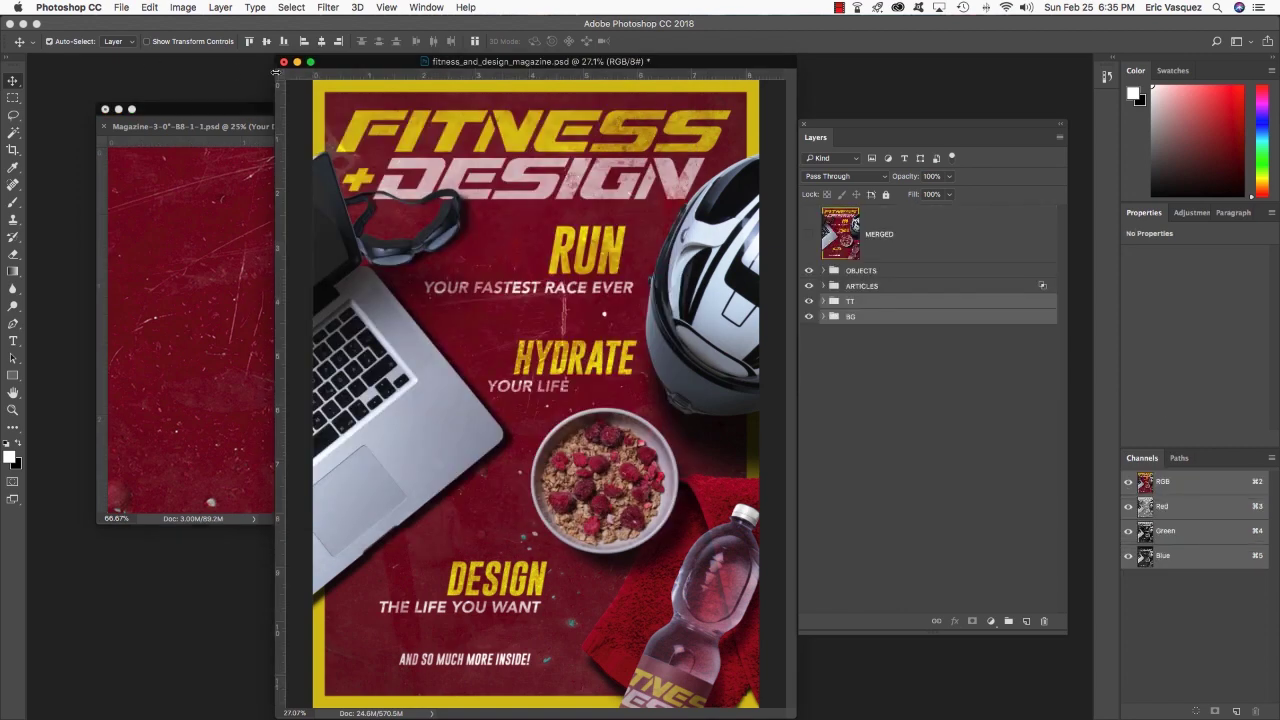
{"action": "left_click", "coordinate": [297, 63]}
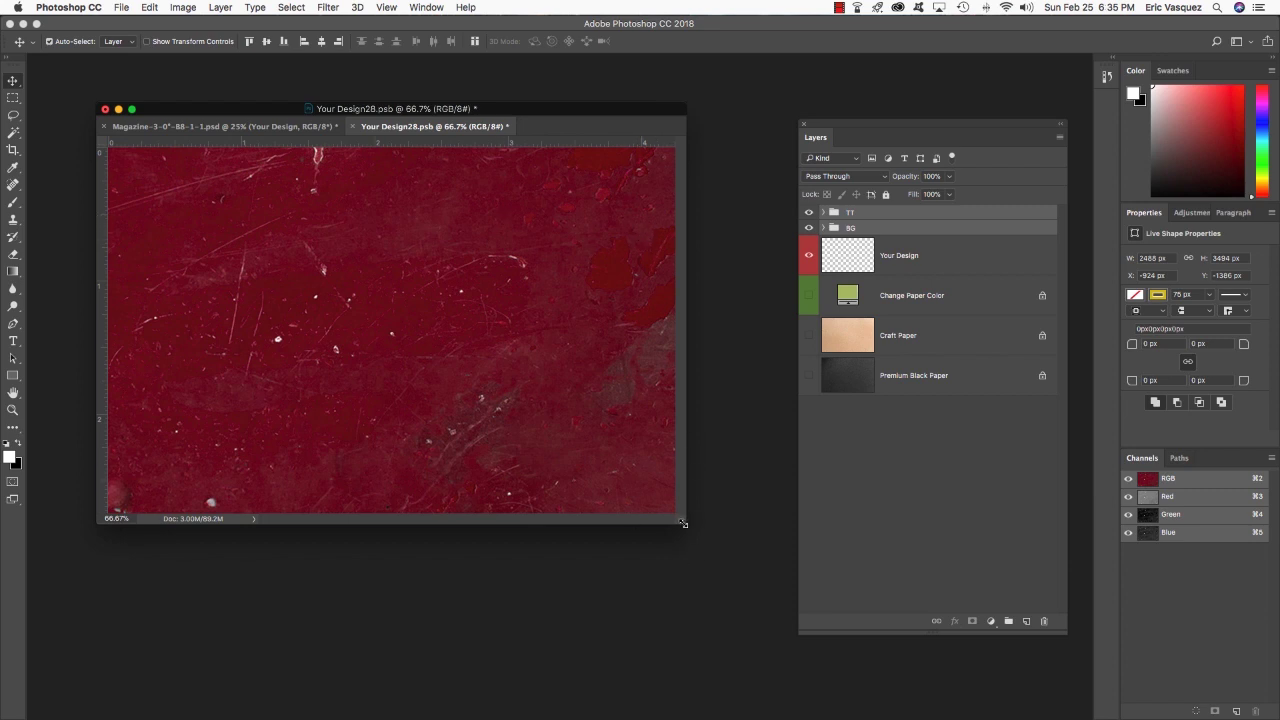
Scale the copied cover artwork to about 79% and shift it down so the FITNESS DESIGN title fills the card
{"action": "left_click_drag", "start_coordinate": [685, 521], "coordinate": [827, 649]}
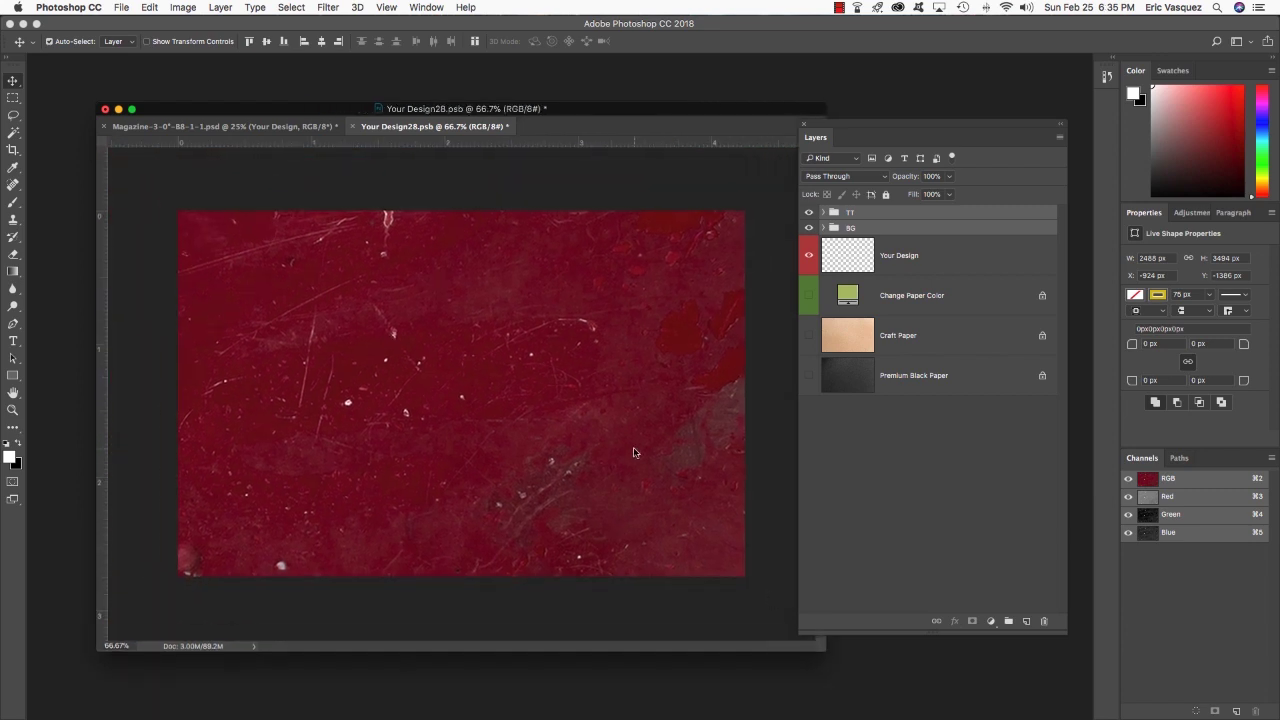
{"action": "key", "text": "super+t"}
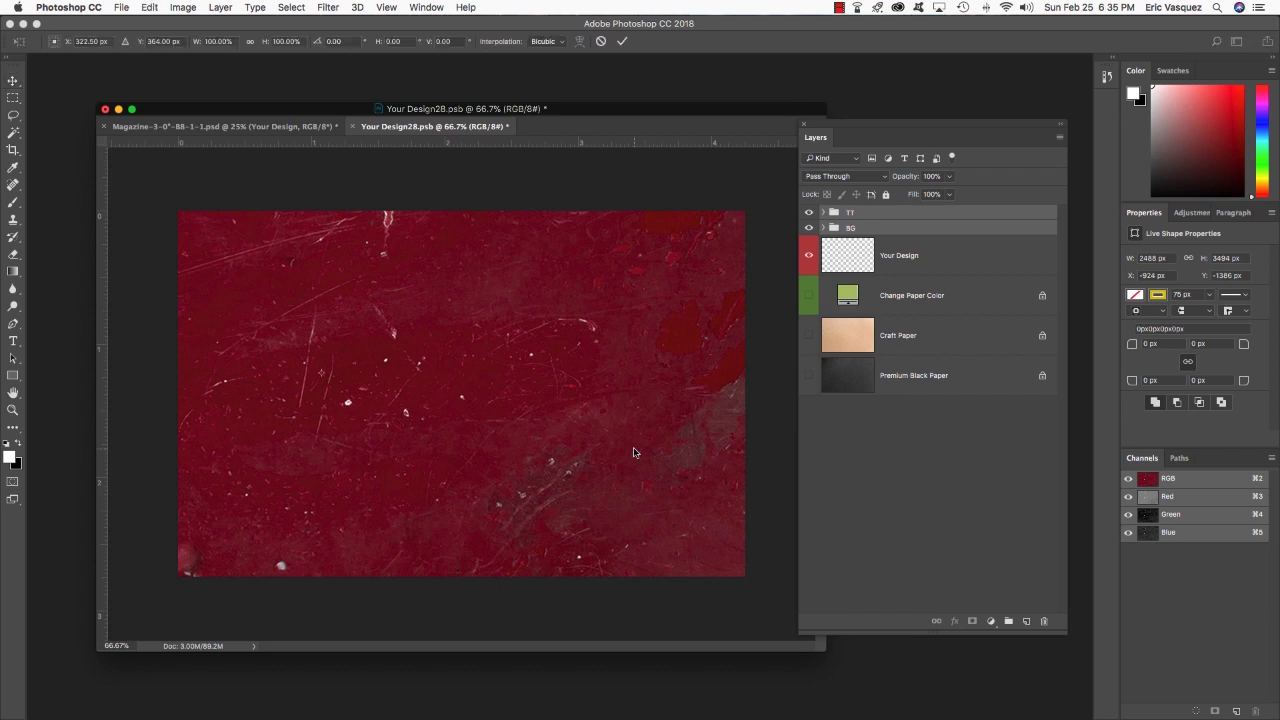
{"action": "key", "text": "super+0"}
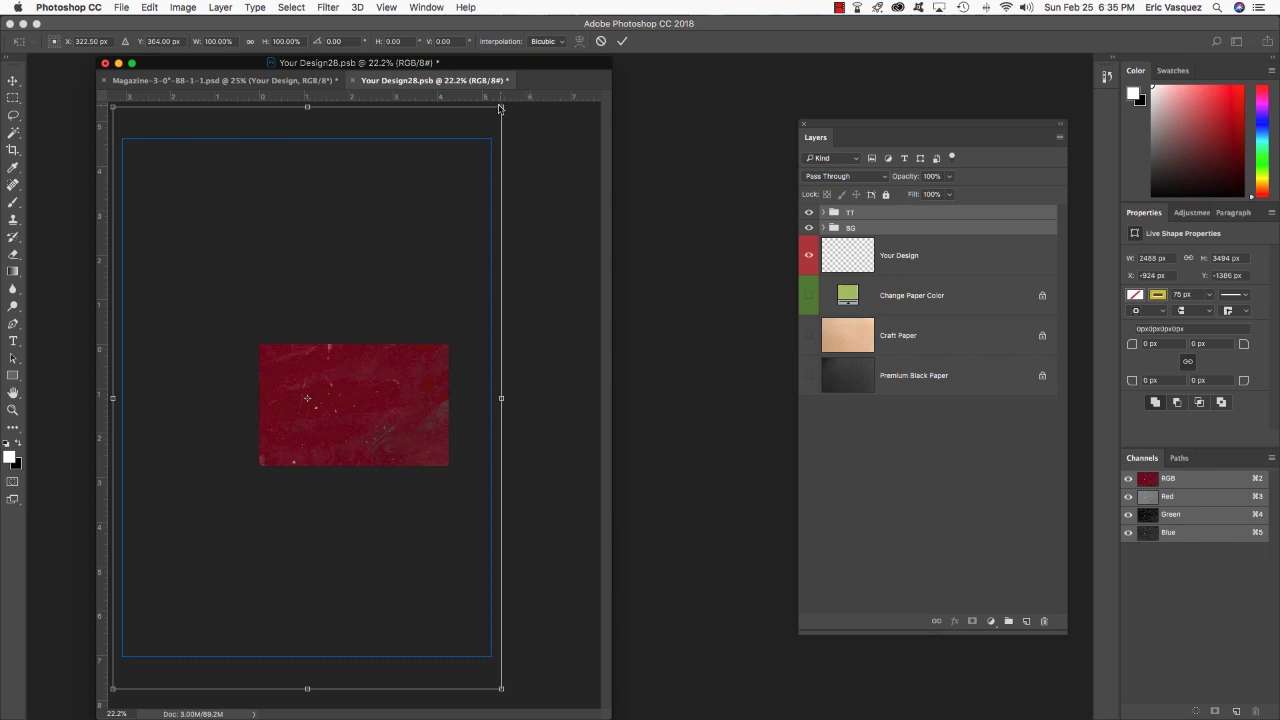
{"action": "left_click_drag", "start_coordinate": [501, 107], "coordinate": [472, 184]}
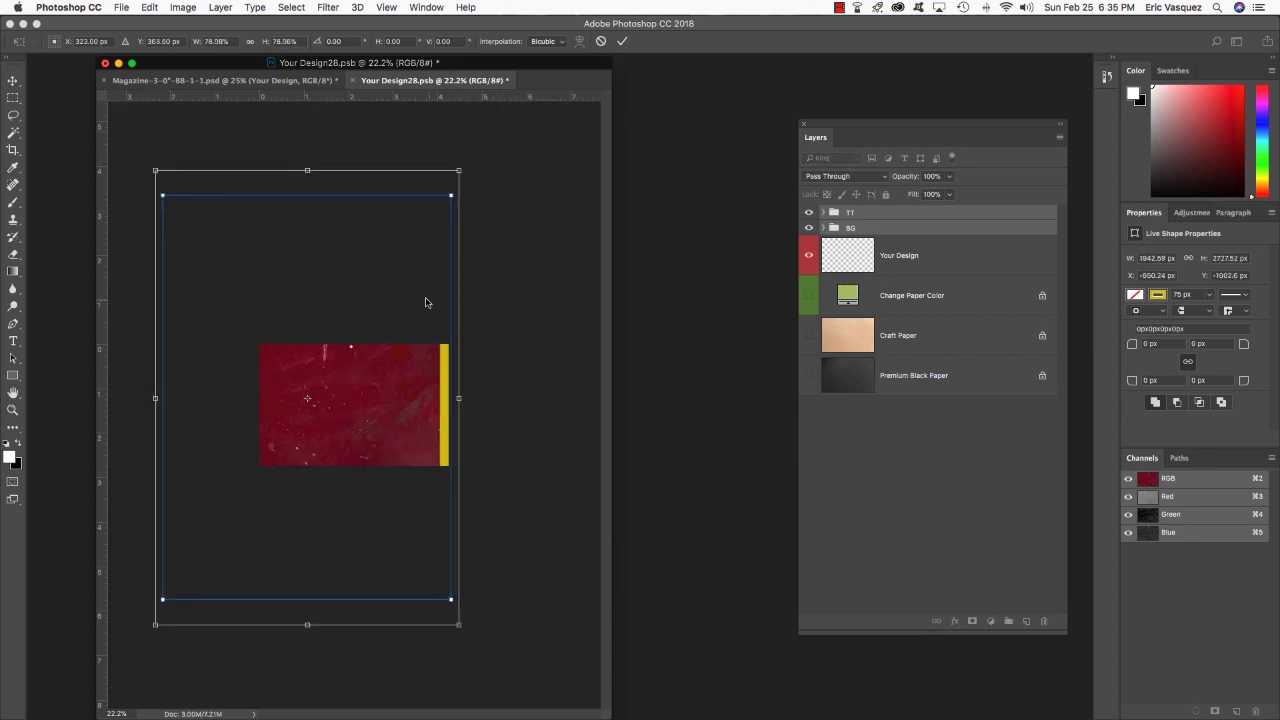
{"action": "left_click_drag", "start_coordinate": [394, 398], "coordinate": [417, 465]}
{"action": "left_click_drag", "start_coordinate": [426, 347], "coordinate": [445, 438]}
{"action": "key", "text": "Return"}
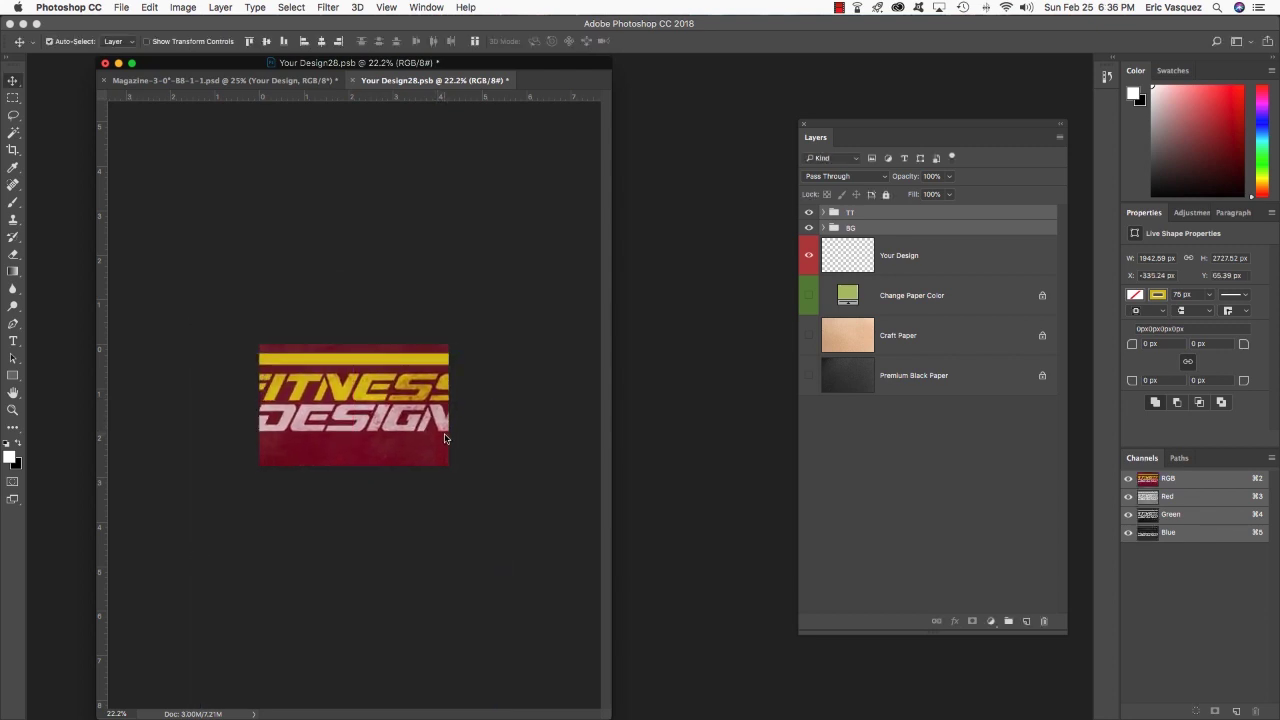
{"action": "key", "text": "super+equal"}
{"action": "left_click_drag", "start_coordinate": [396, 281], "coordinate": [740, 546]}
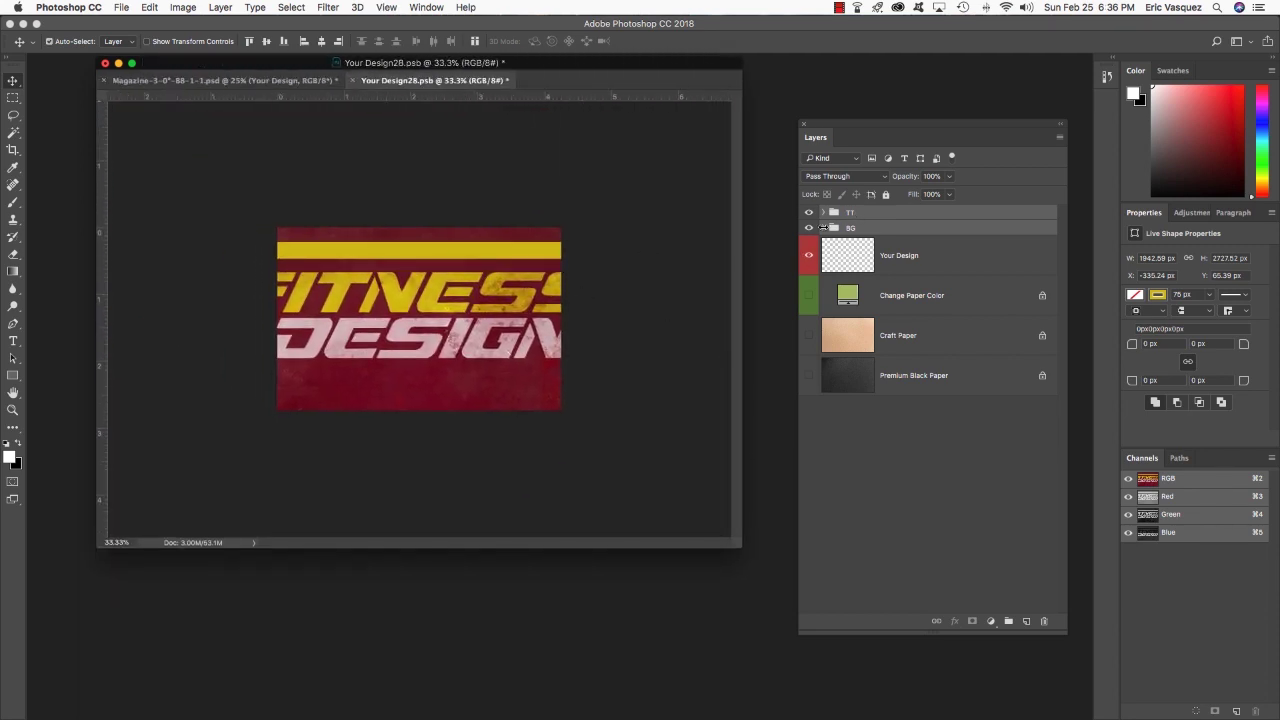
Hide the yellow Rectangle 1 bar inside the BG group
{"action": "left_click", "coordinate": [823, 228]}
{"action": "left_click", "coordinate": [808, 259]}
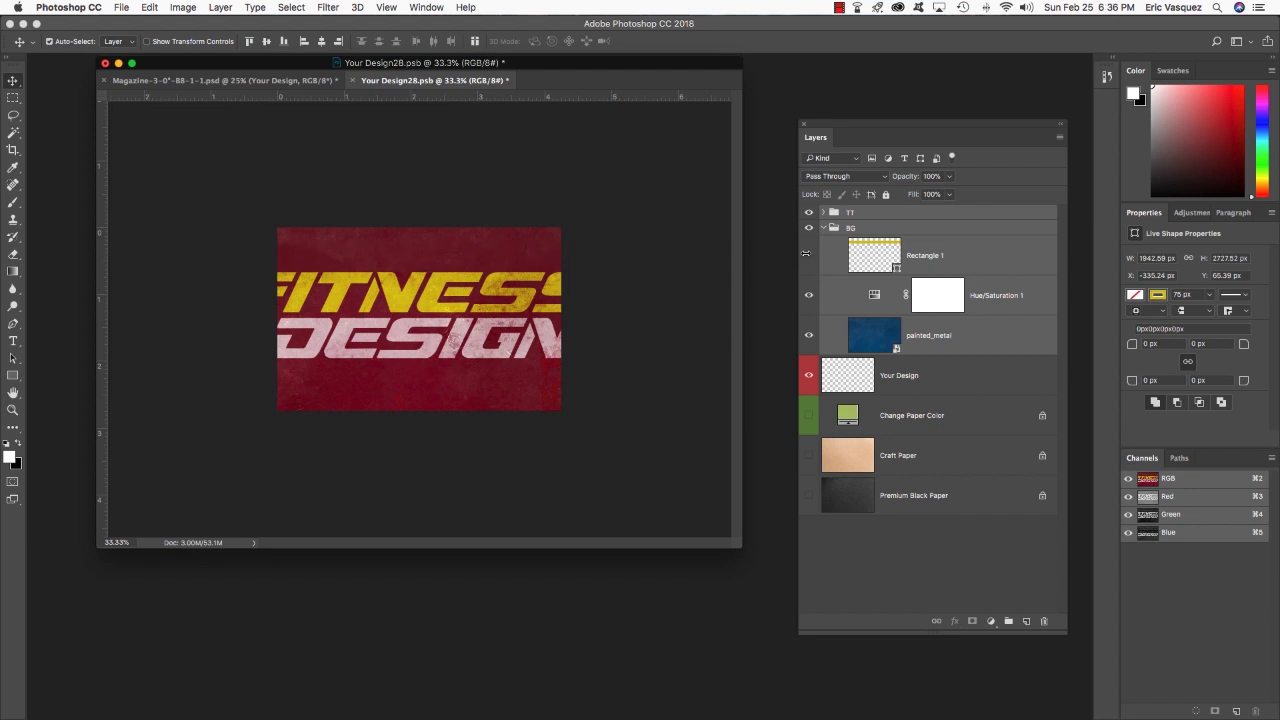
{"action": "left_click", "coordinate": [823, 228]}
Scale the TT title group to 74%, then save and close the card design
{"action": "left_click", "coordinate": [836, 214]}
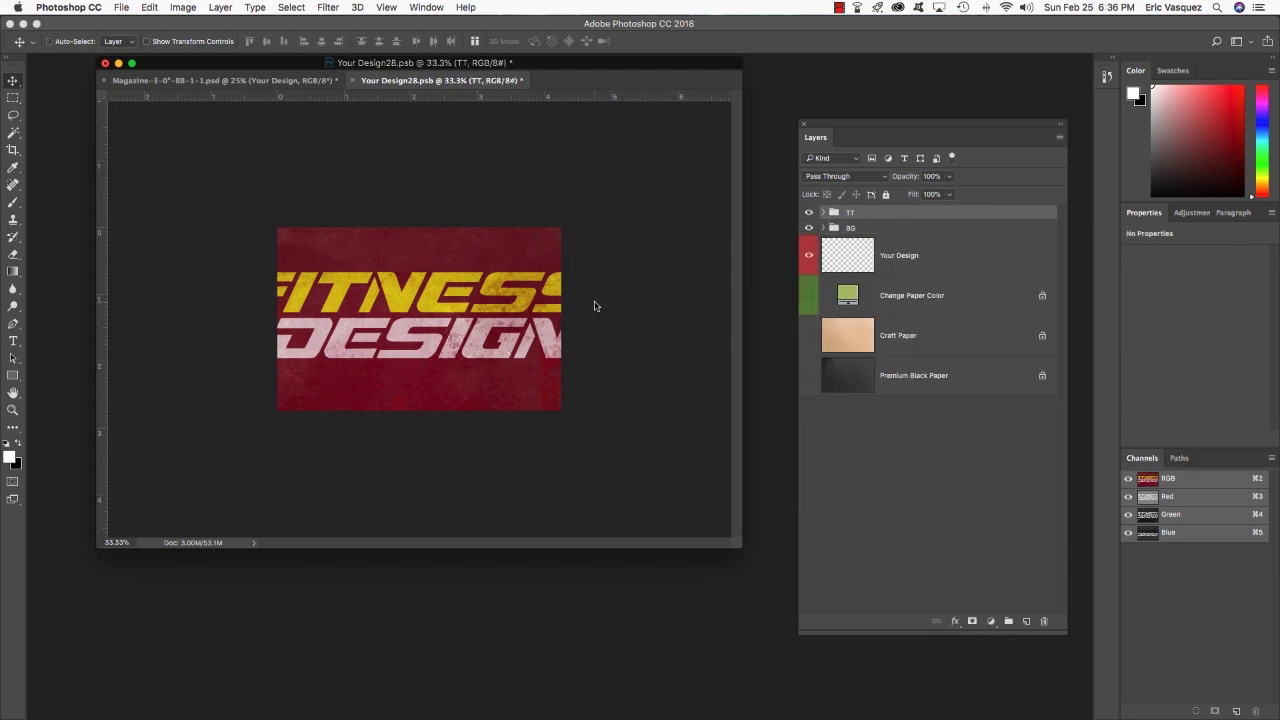
{"action": "key", "text": "super+t"}
{"action": "left_click_drag", "start_coordinate": [610, 271], "coordinate": [545, 287]}
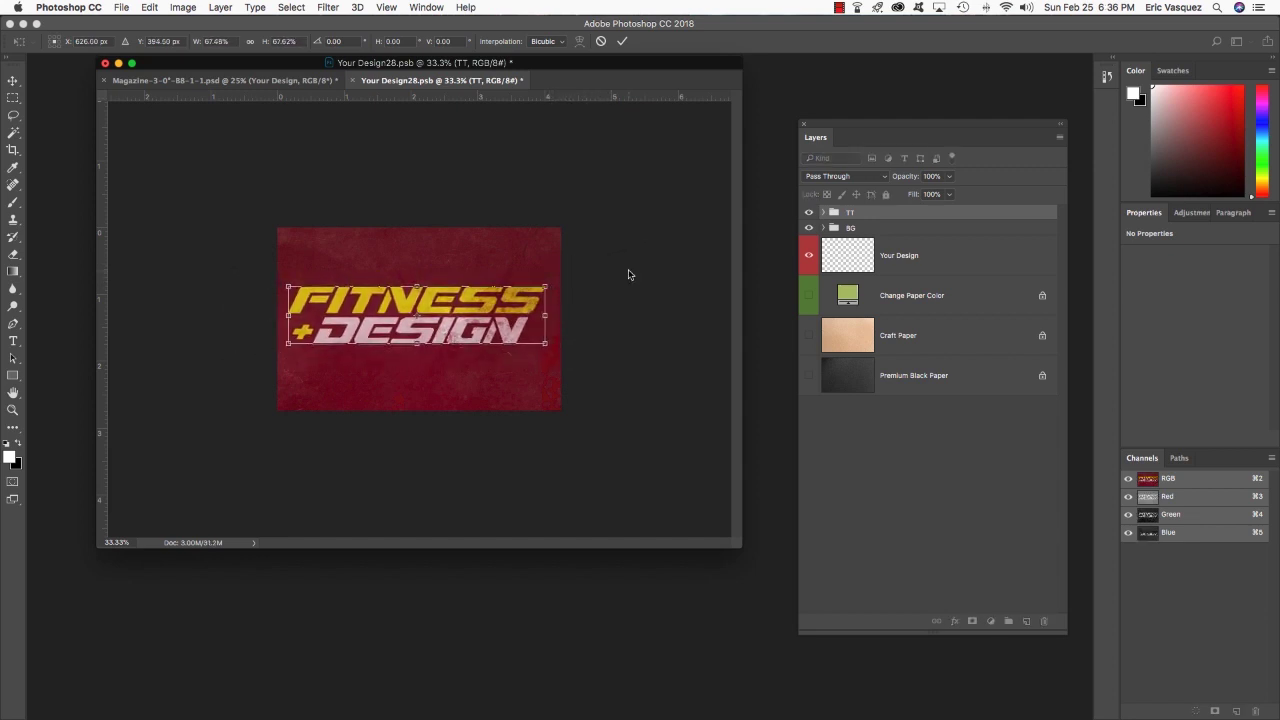
{"action": "key", "text": "Return"}
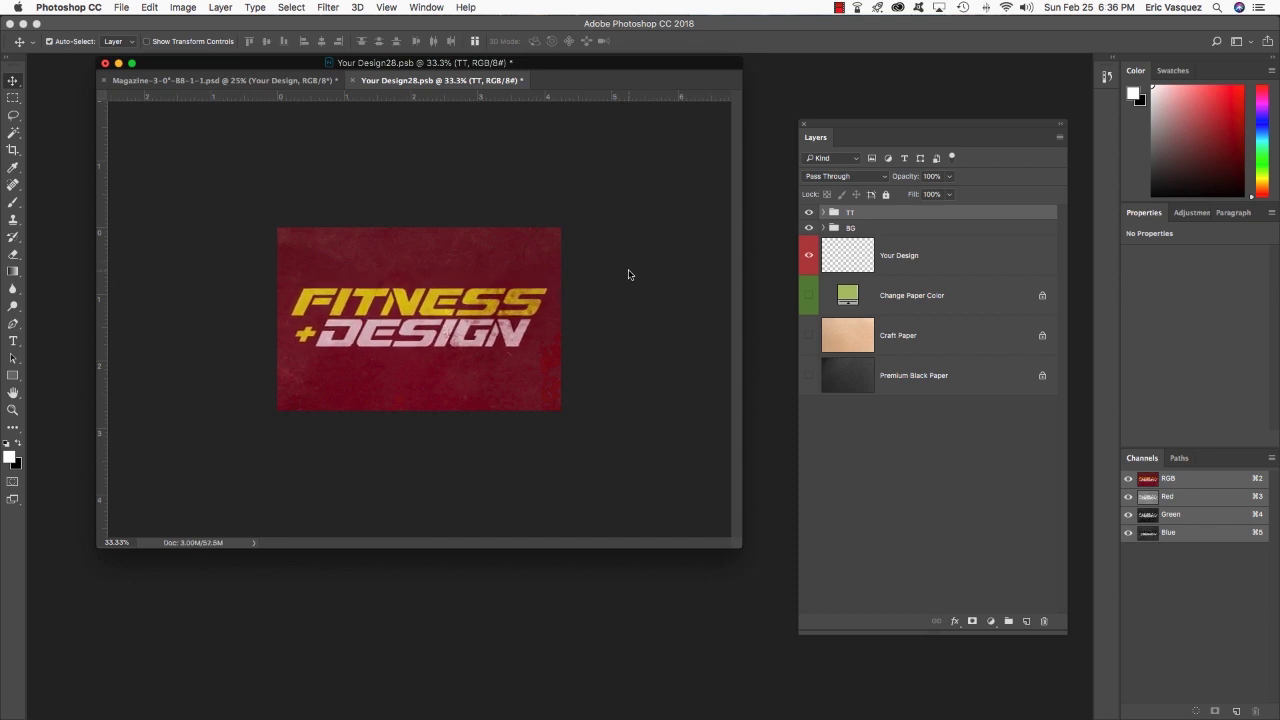
{"action": "key", "text": "super+s"}
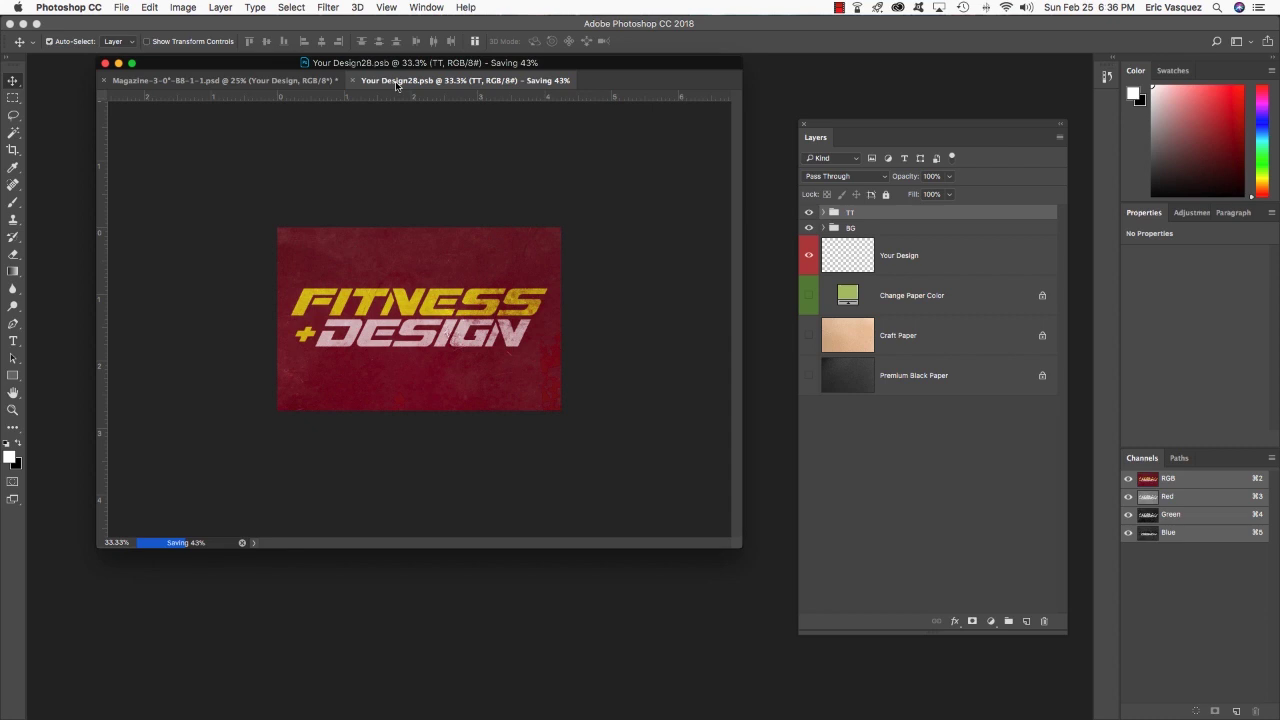
{"action": "key", "text": "super+w"}
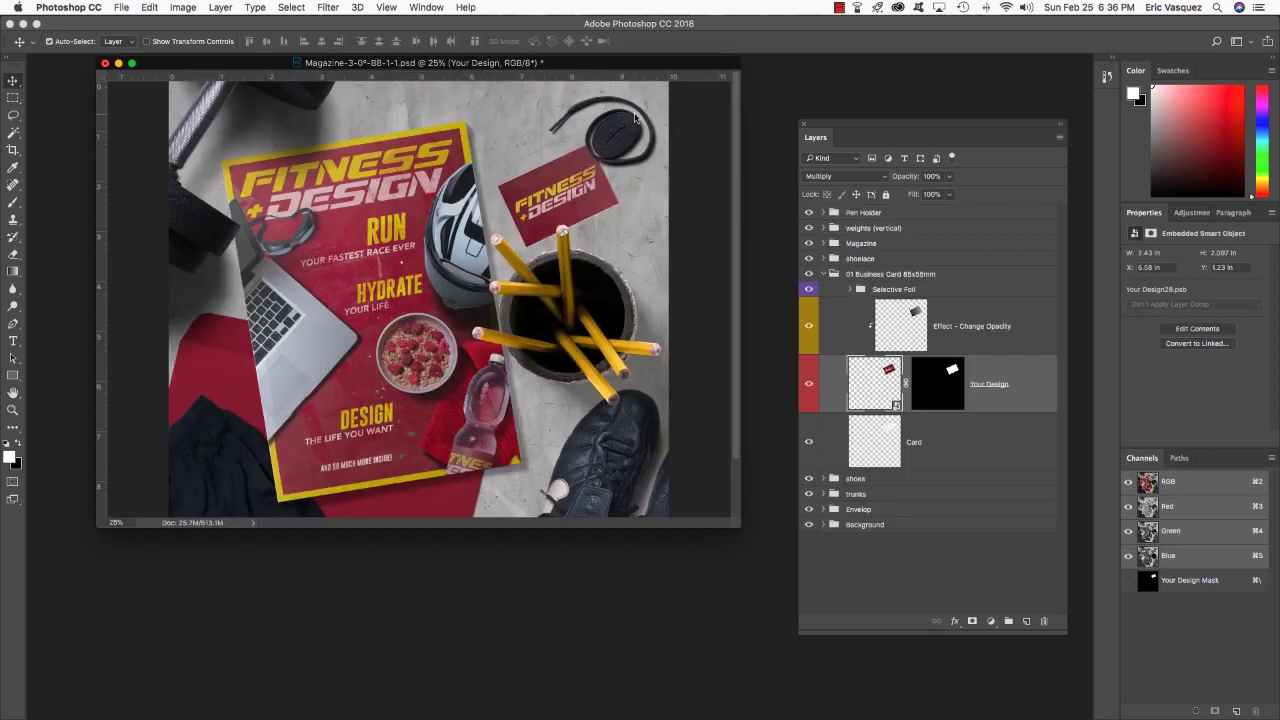
Give the 01 Business Card 85x55mm group a black Multiply drop shadow: 56% opacity, 6 px distance, 5% spread, 7 px size
{"action": "key", "text": "super+equal"}
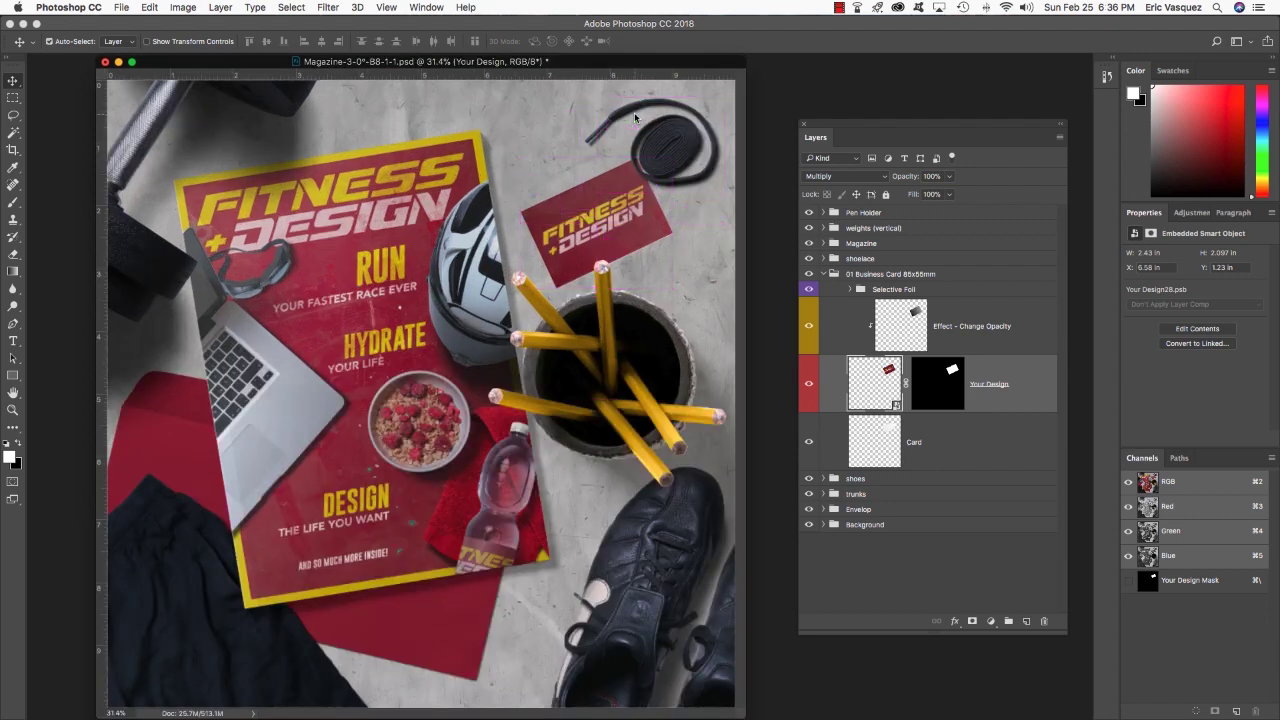
{"action": "left_click", "coordinate": [930, 312]}
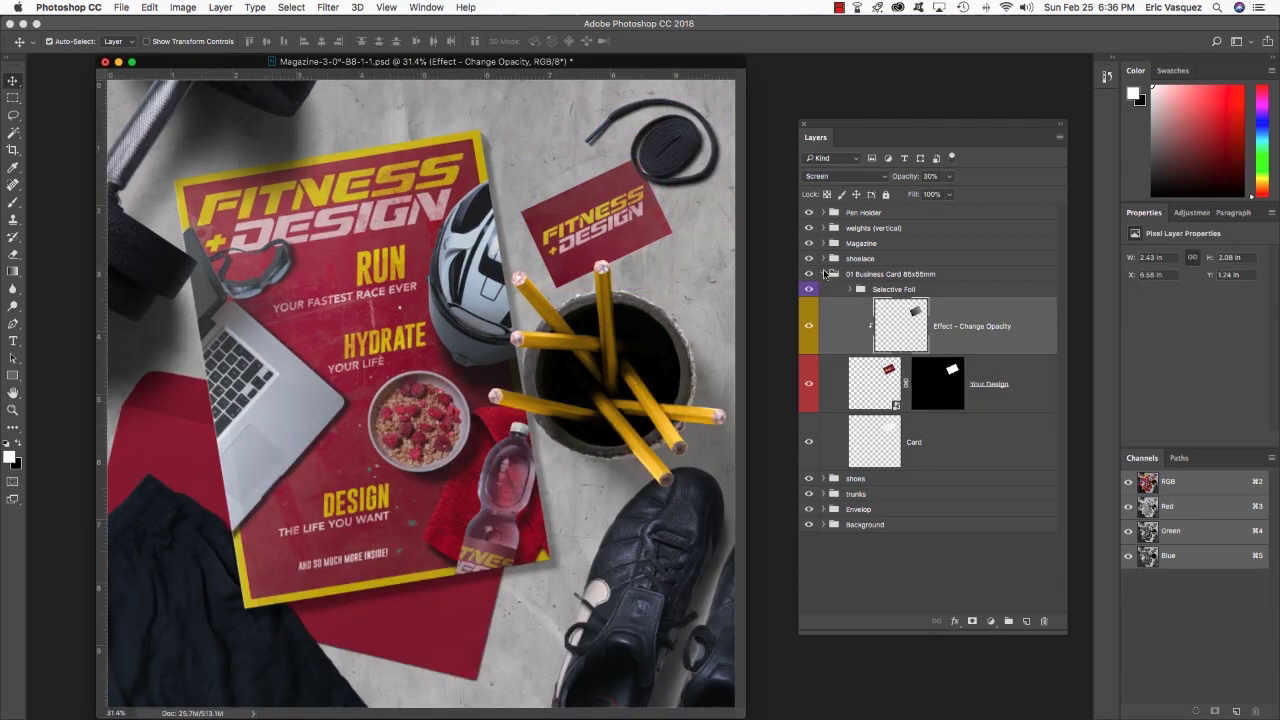
{"action": "left_click", "coordinate": [824, 274]}
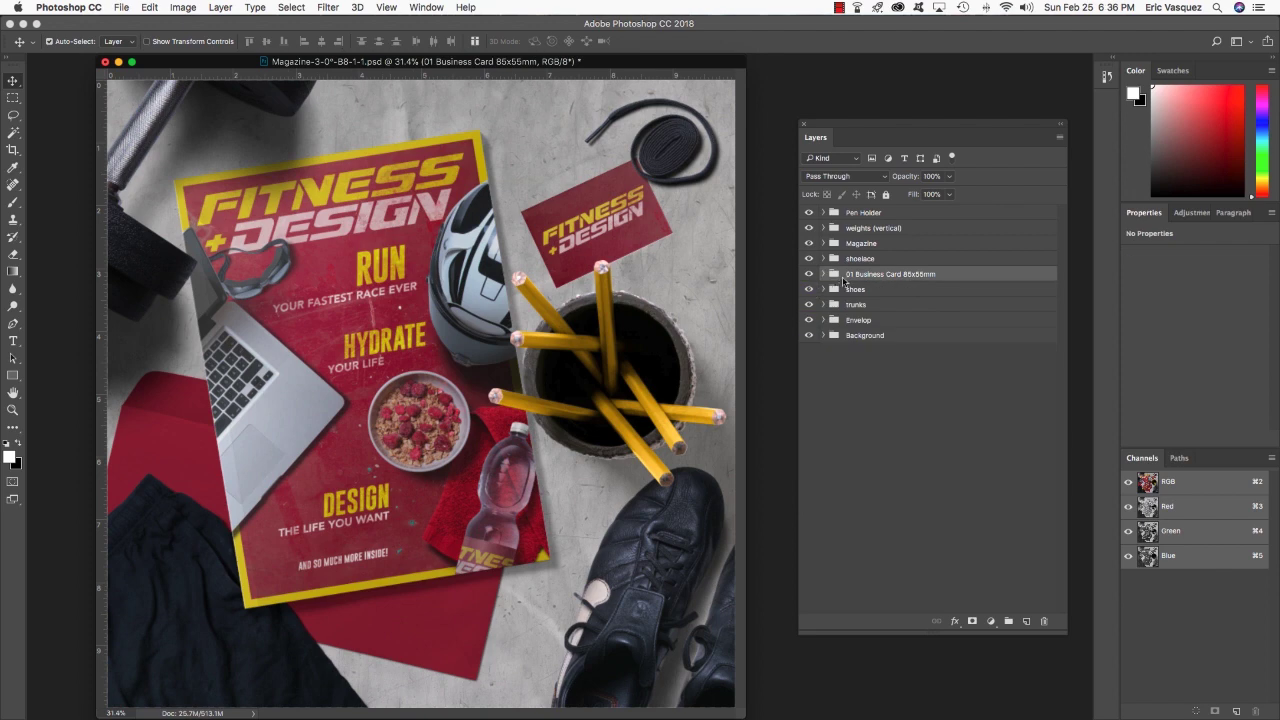
{"action": "double_click", "coordinate": [1049, 276]}
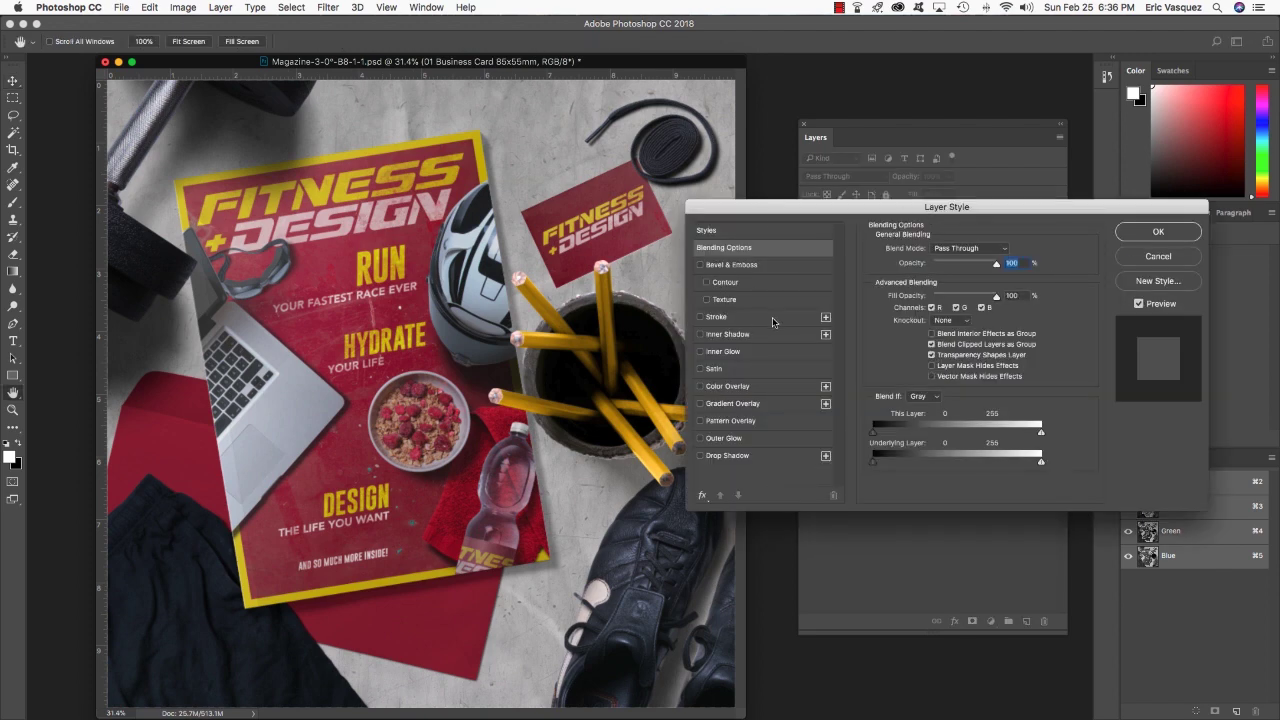
{"action": "left_click", "coordinate": [718, 456]}
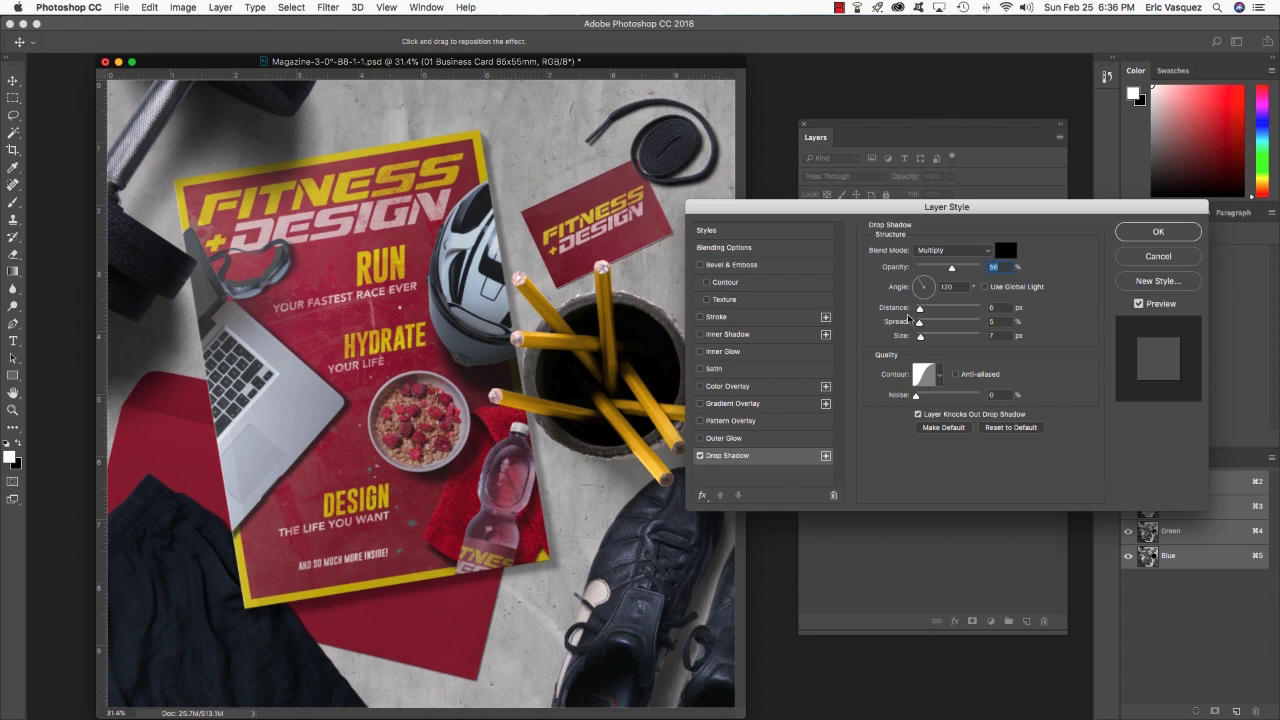
{"action": "left_click_drag", "start_coordinate": [916, 207], "coordinate": [849, 203]}
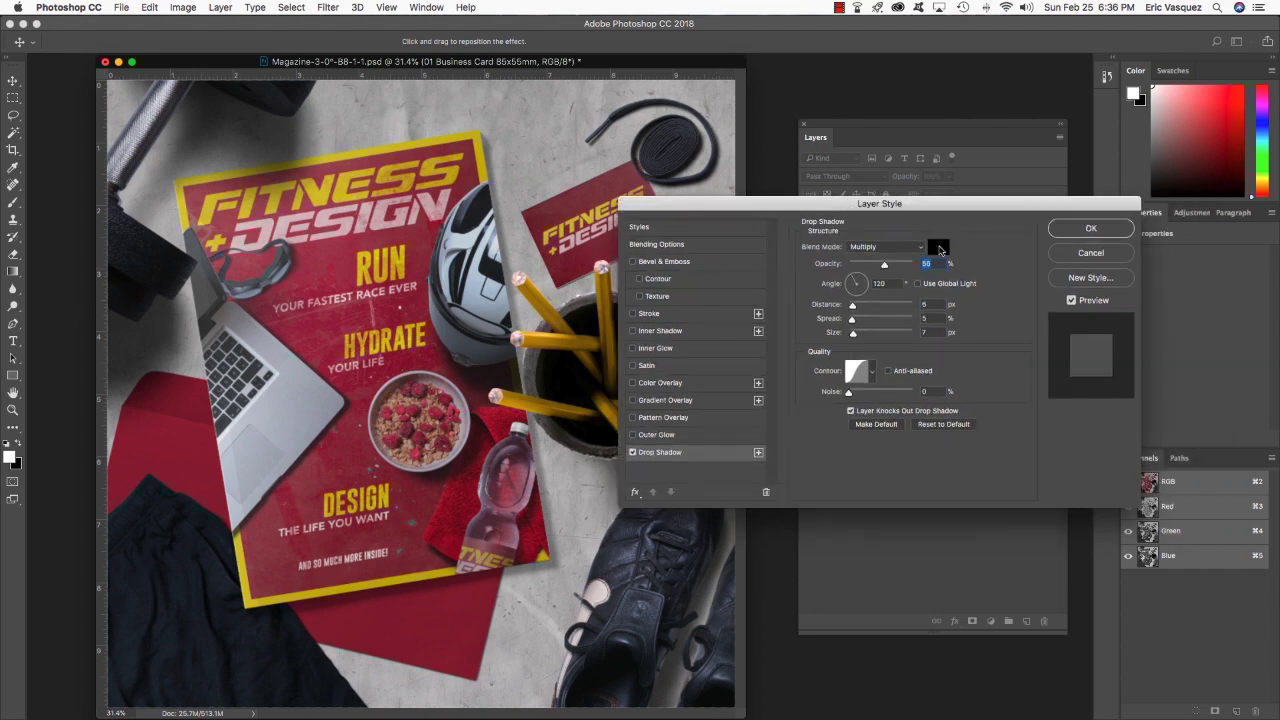
{"action": "left_click", "coordinate": [938, 247]}
{"action": "left_click", "coordinate": [861, 260]}
{"action": "left_click", "coordinate": [1089, 232]}
{"action": "left_click", "coordinate": [1053, 277]}
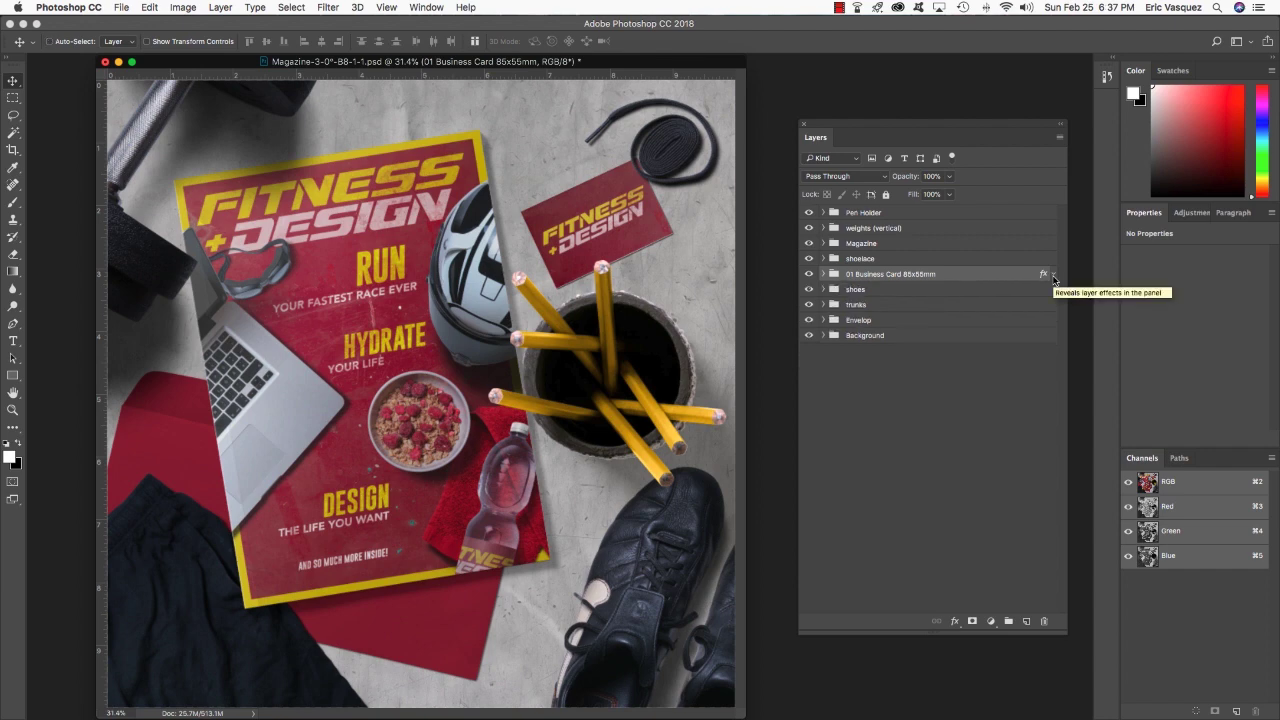
Duplicate the business card twice below the original and rotate both copies clockwise about 19°
{"action": "key", "text": "super+j"}
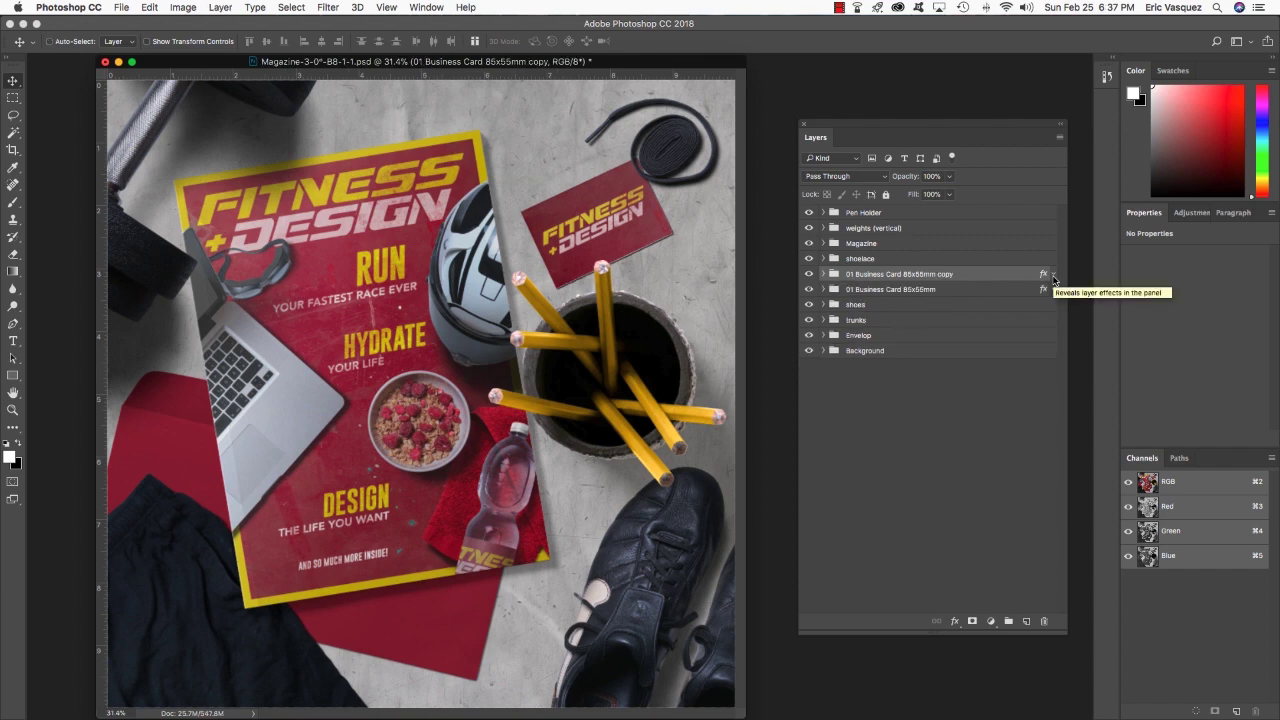
{"action": "key", "text": "super+bracketleft"}
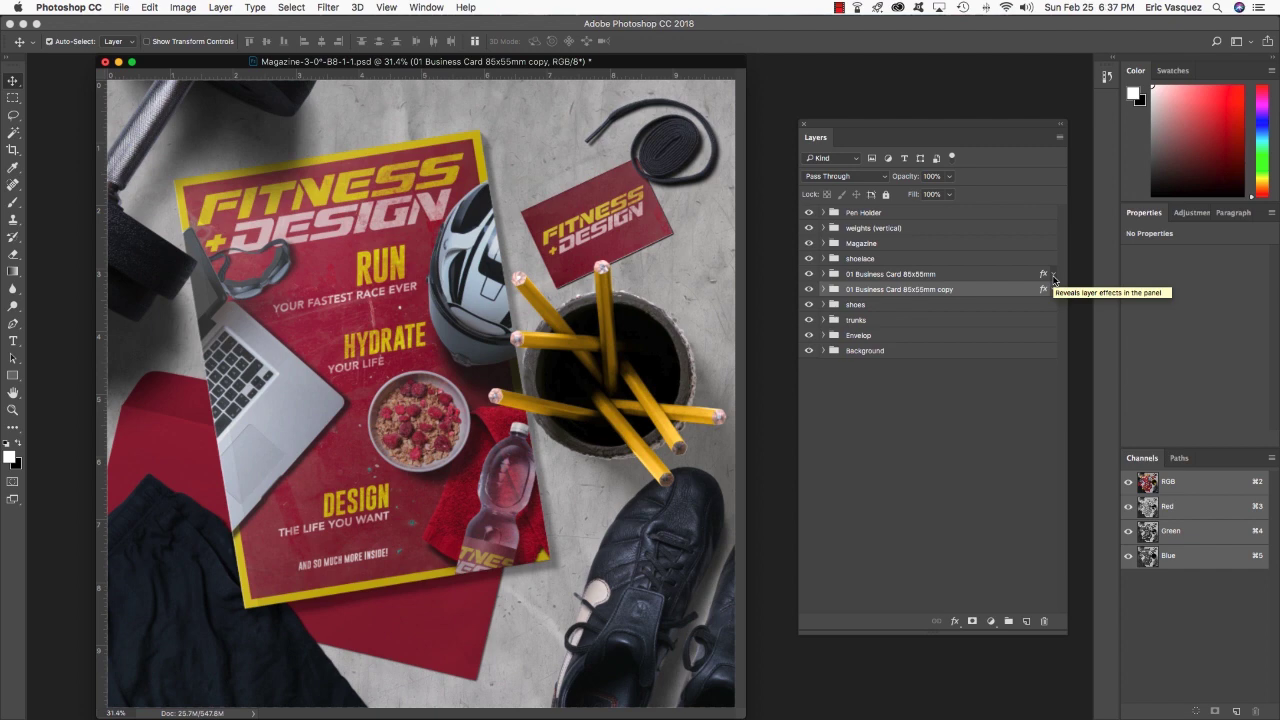
{"action": "key", "text": "super+j"}
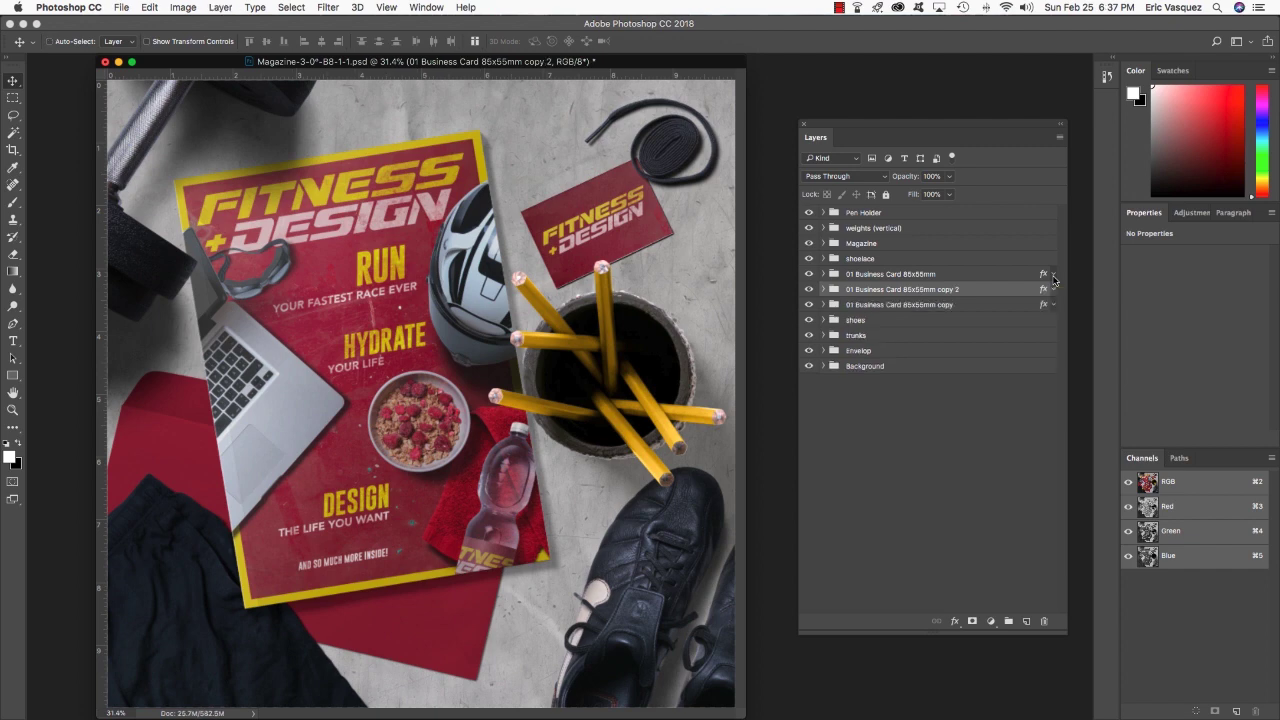
{"action": "key", "text": "super+bracketleft"}
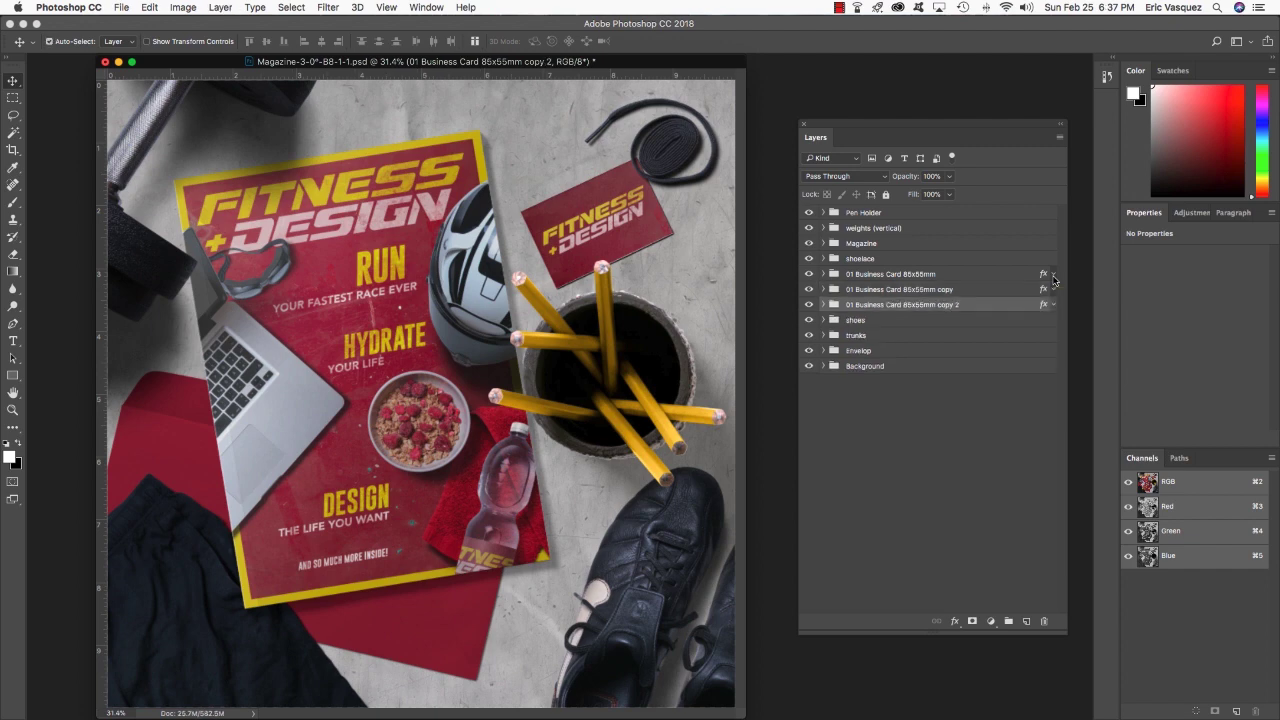
{"action": "left_click", "coordinate": [972, 288], "text": "shift"}
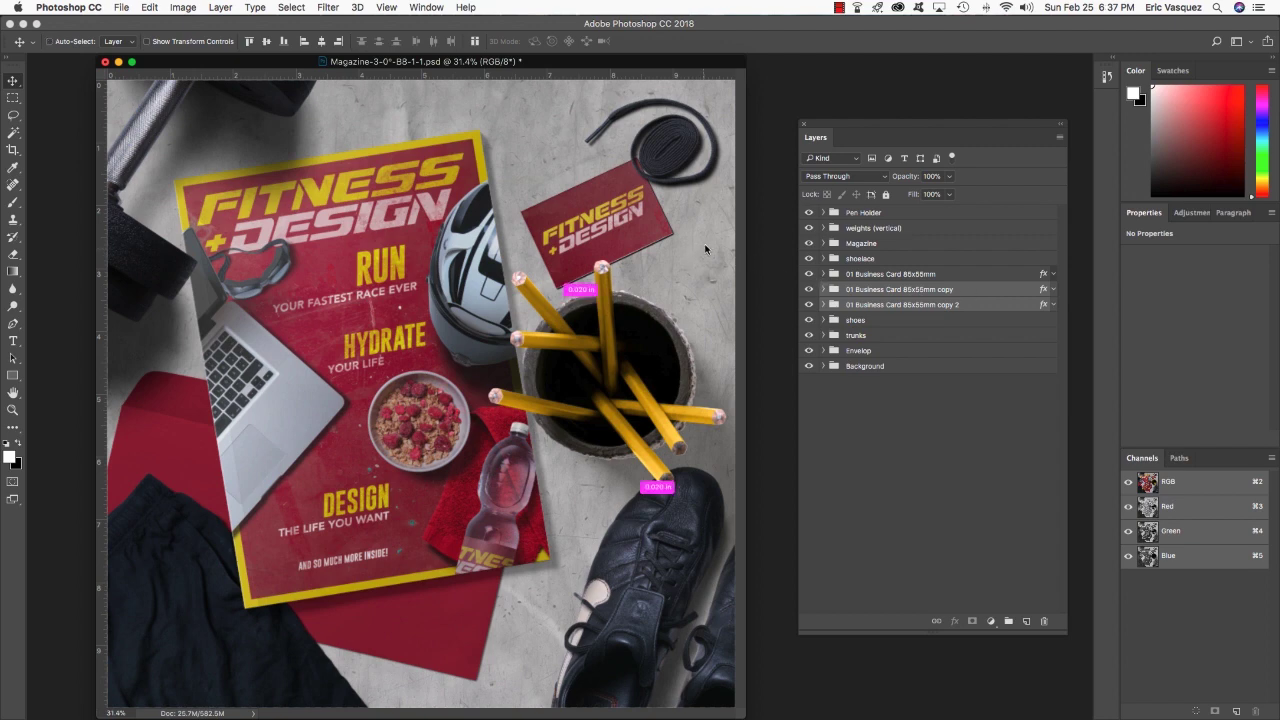
{"action": "key", "text": "super+t"}
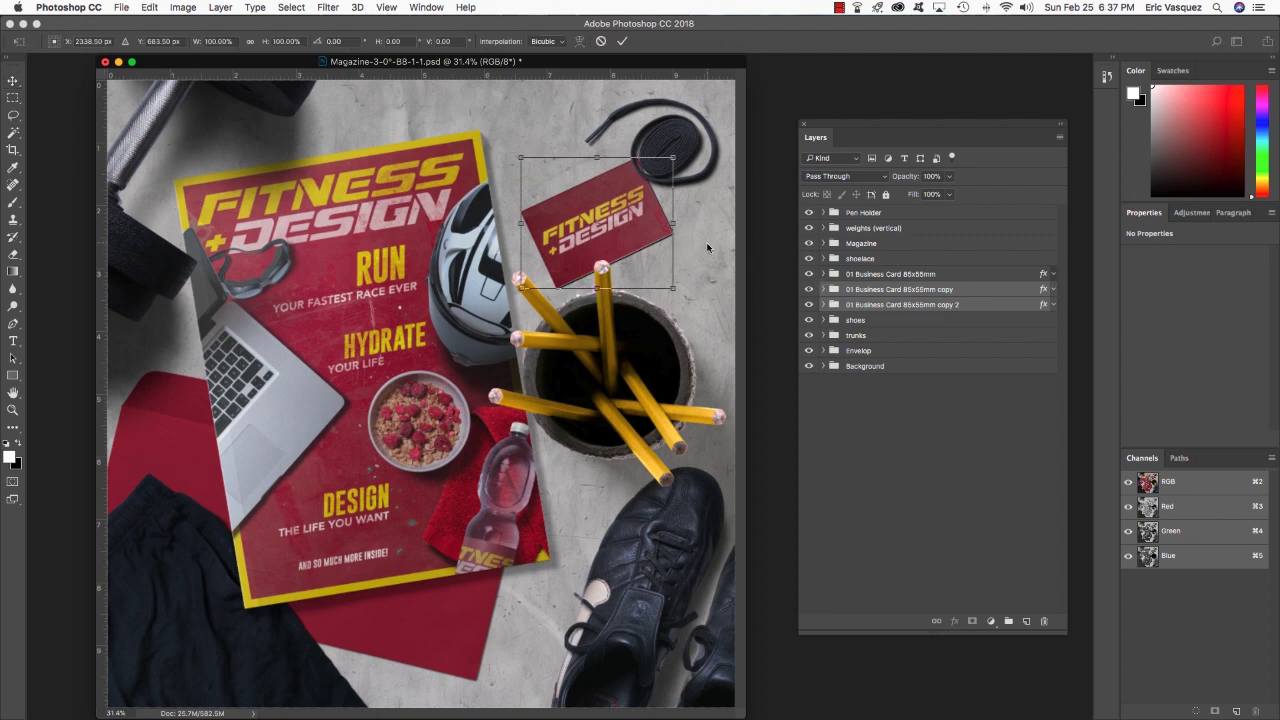
{"action": "left_click_drag", "start_coordinate": [708, 248], "coordinate": [672, 258]}
{"action": "left_click_drag", "start_coordinate": [728, 225], "coordinate": [688, 213]}
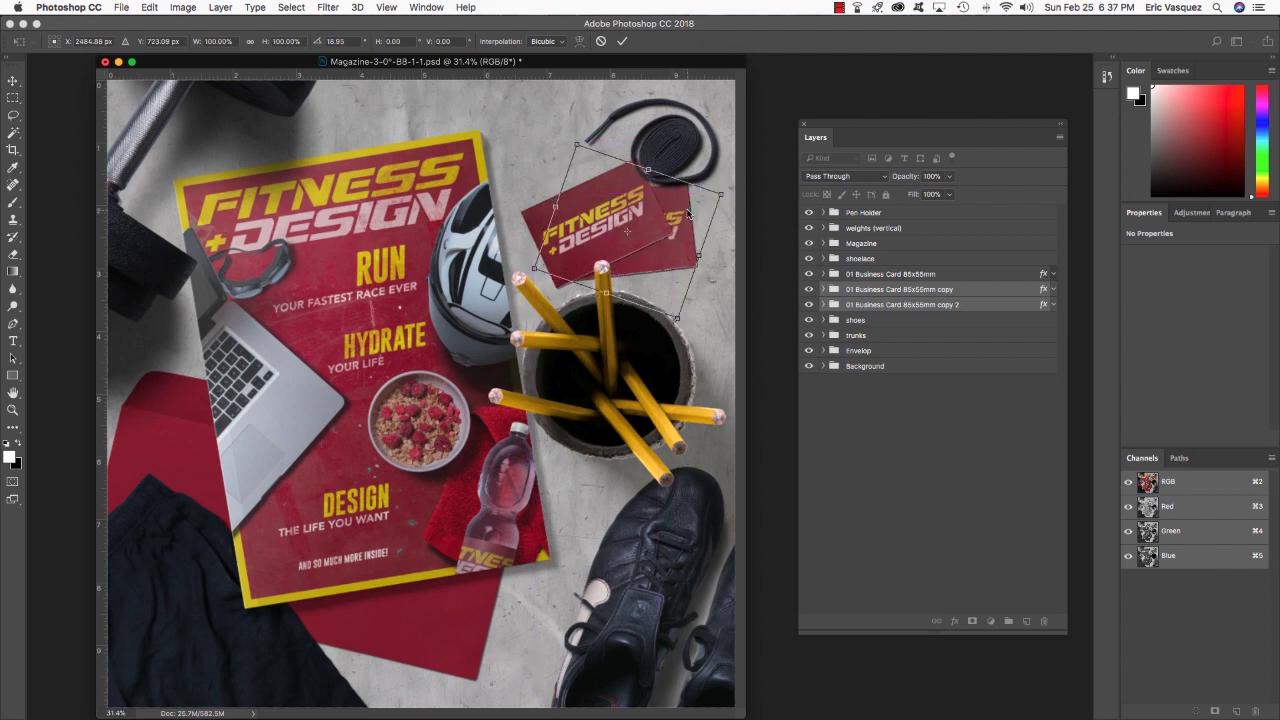
{"action": "key", "text": "Return"}
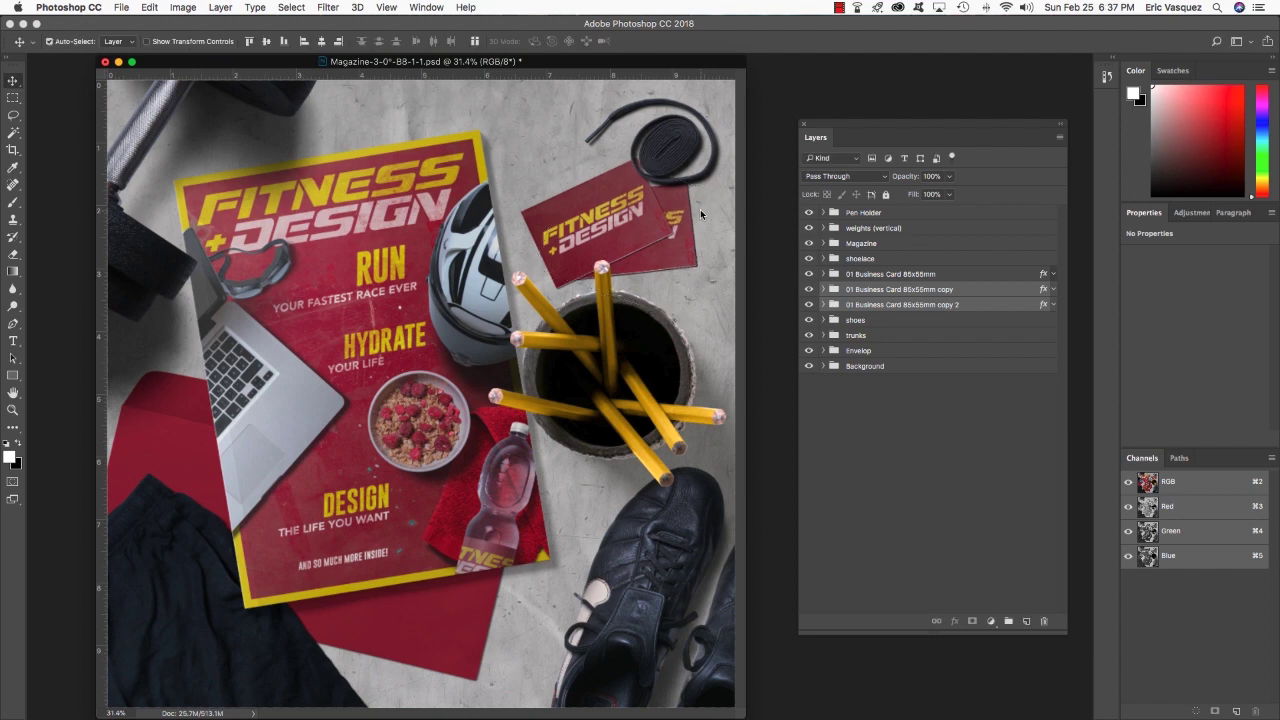
Rotate the bottom card copy further clockwise, then group all three card layers
{"action": "left_click", "coordinate": [965, 289], "text": "super"}
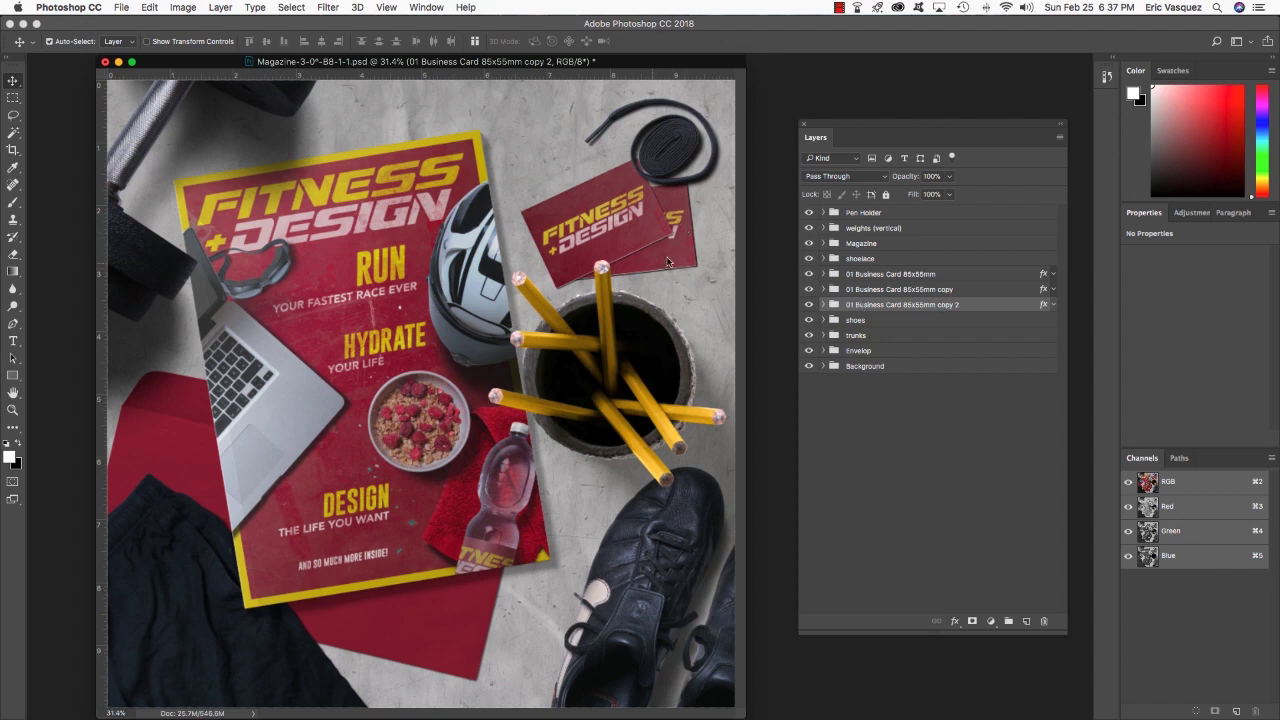
{"action": "key", "text": "super+t"}
{"action": "left_click_drag", "start_coordinate": [674, 250], "coordinate": [693, 276]}
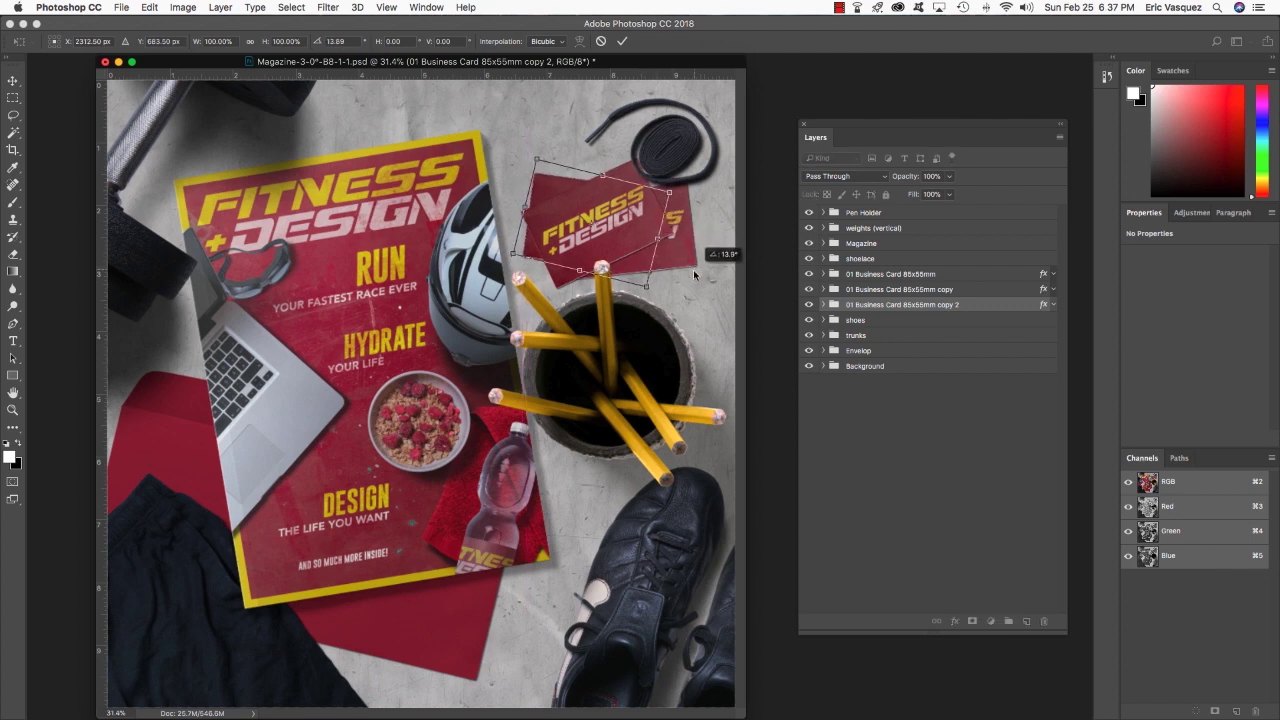
{"action": "left_click_drag", "start_coordinate": [630, 247], "coordinate": [634, 251]}
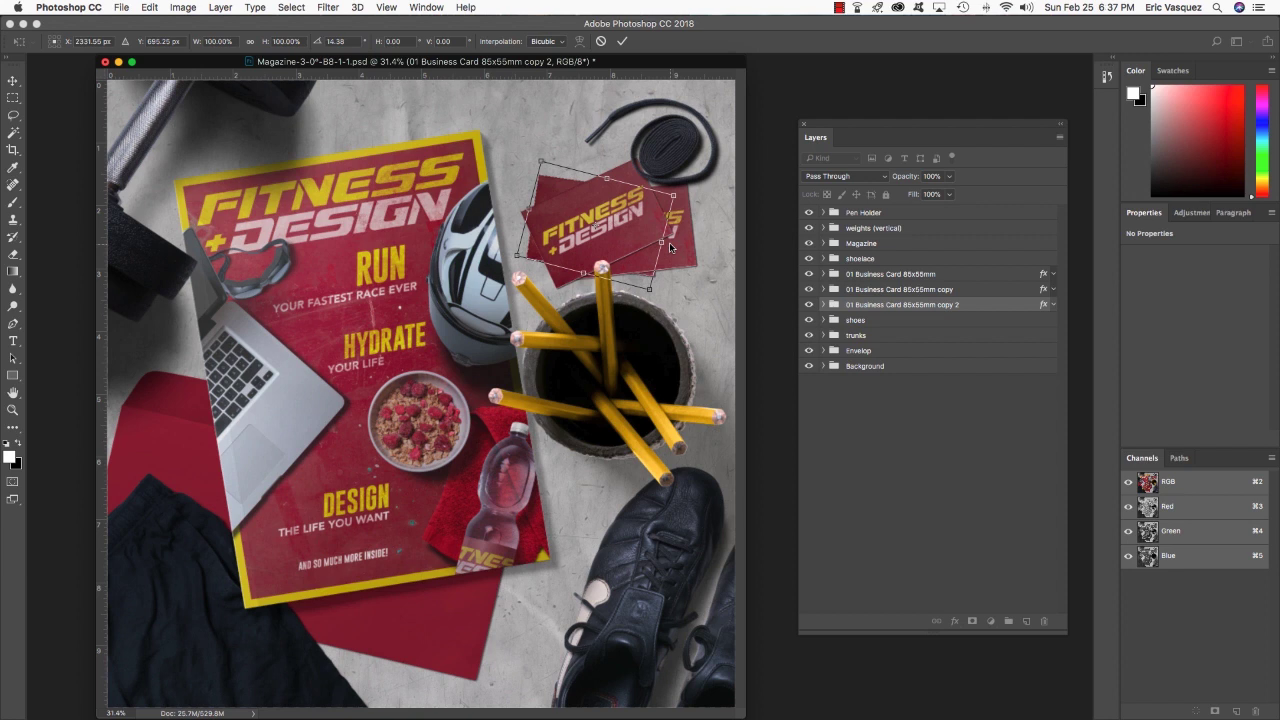
{"action": "key", "text": "Return"}
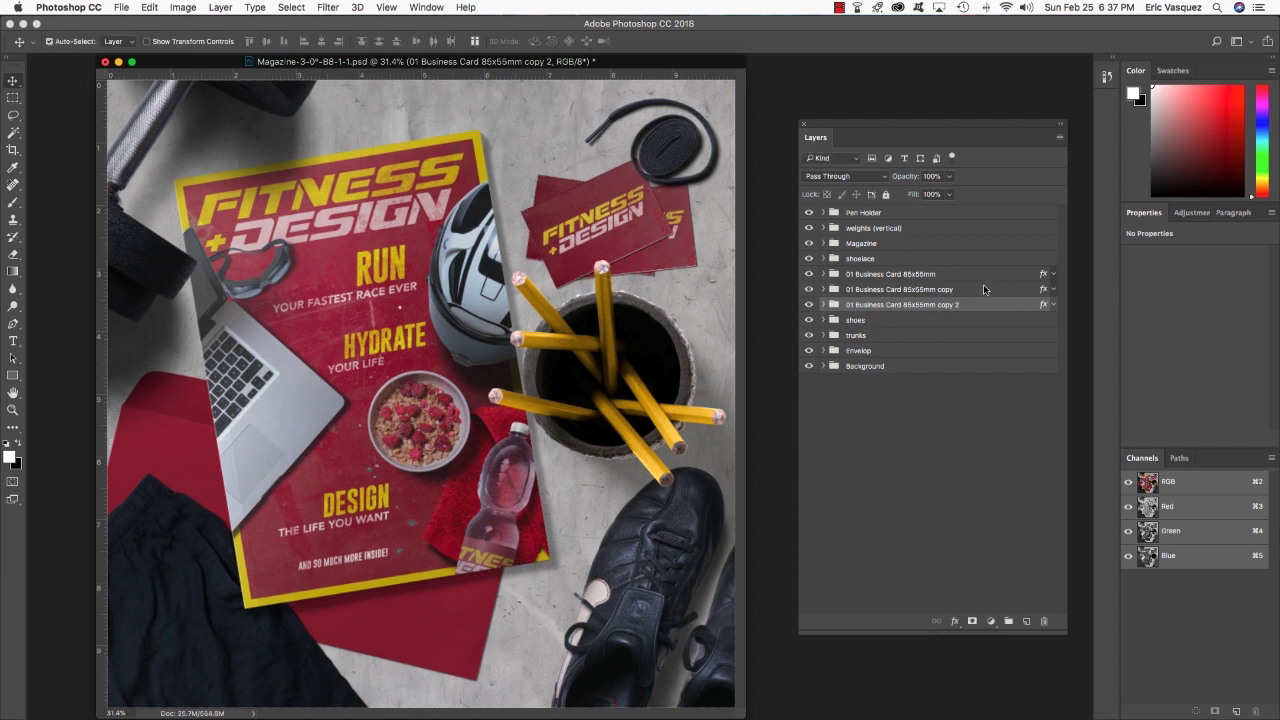
{"action": "left_click", "coordinate": [975, 273], "text": "shift"}
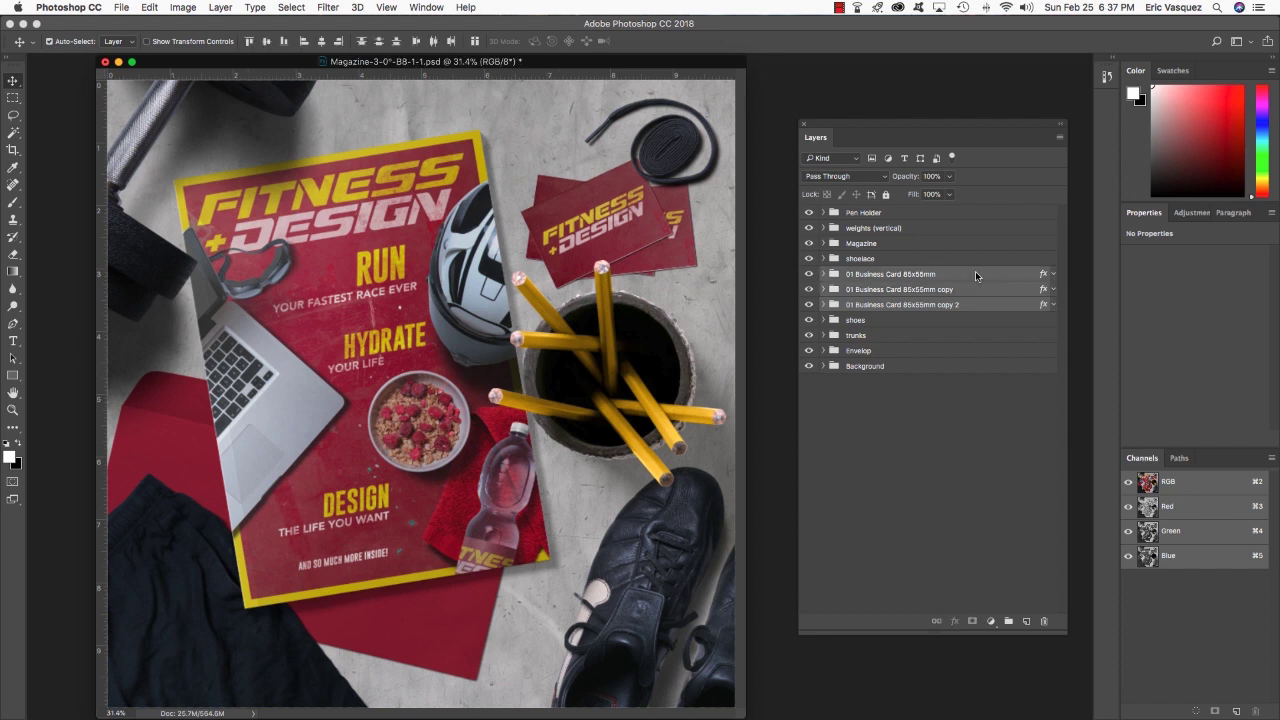
{"action": "key", "text": "super+g"}
Name the new card group 'Business Cards'
{"action": "double_click", "coordinate": [860, 274]}
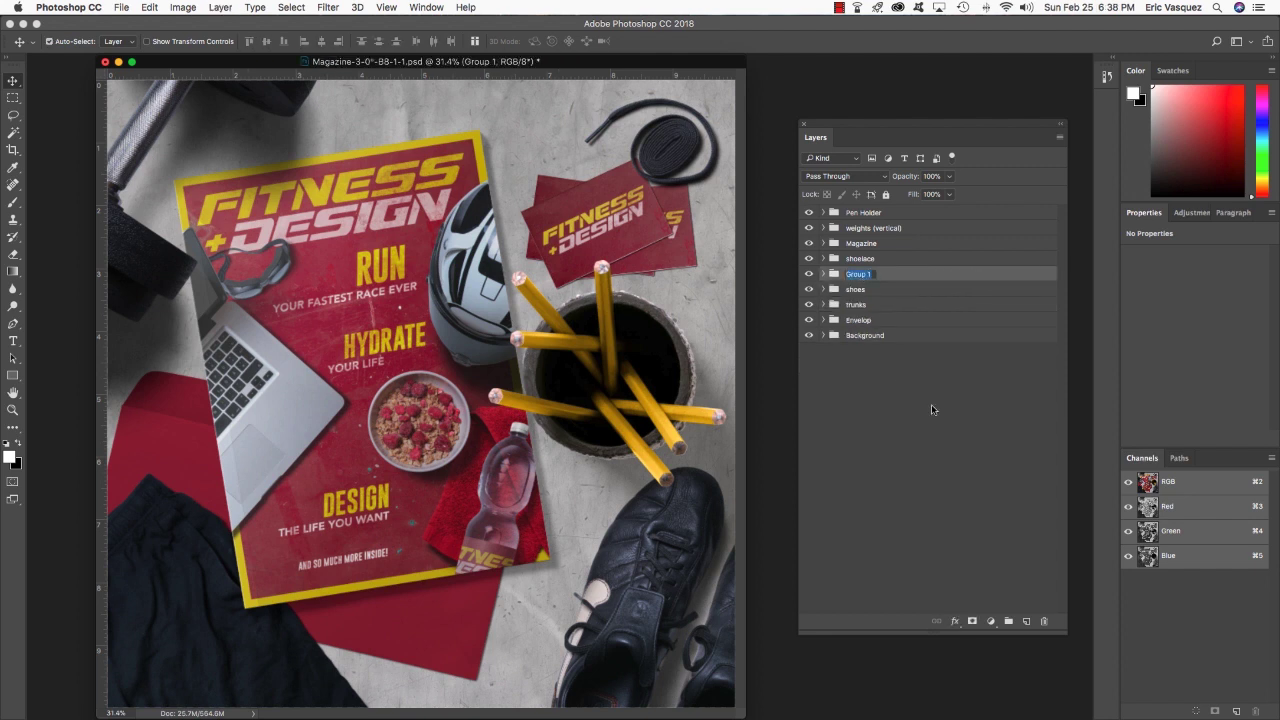
{"action": "type", "text": "Business Cards"}
{"action": "key", "text": "Return"}
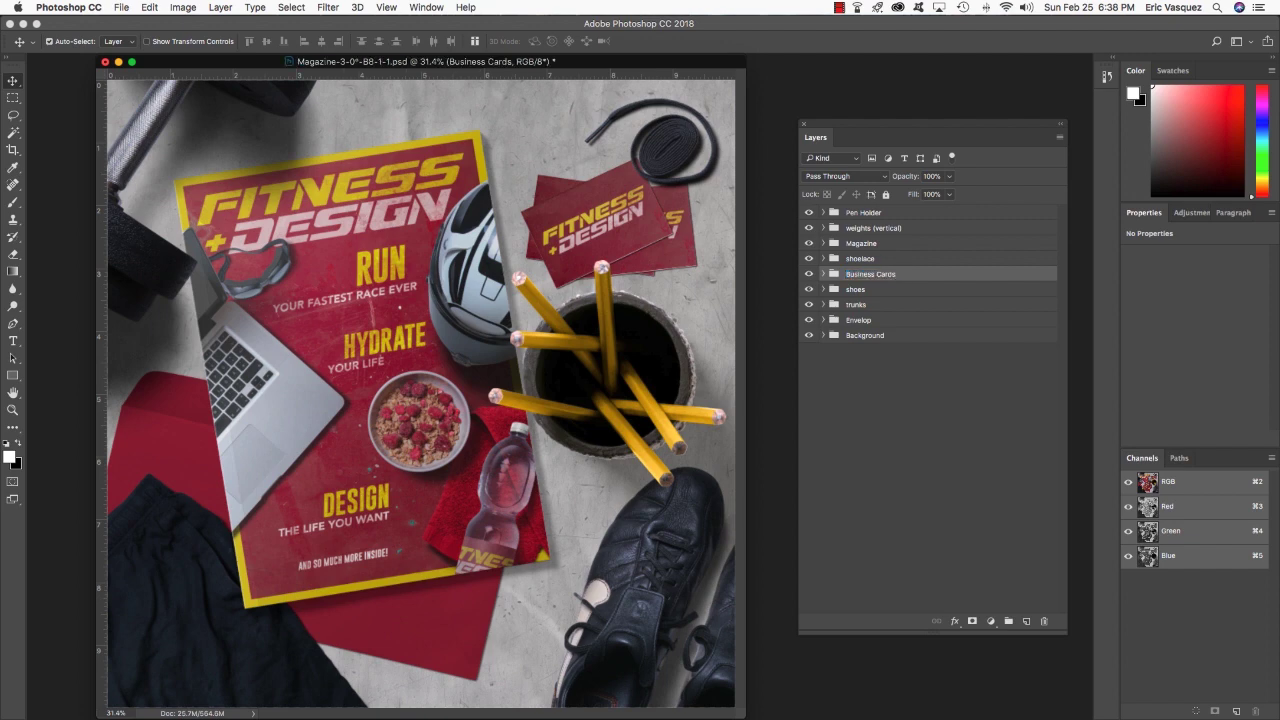
Capitalise the group names to 'Weights (vertical)', 'Shoes' and 'Trunks'
{"action": "double_click", "coordinate": [866, 230]}
{"action": "key", "text": "Home"}
{"action": "key", "text": "Delete"}
{"action": "type", "text": "W"}
{"action": "key", "text": "Return"}
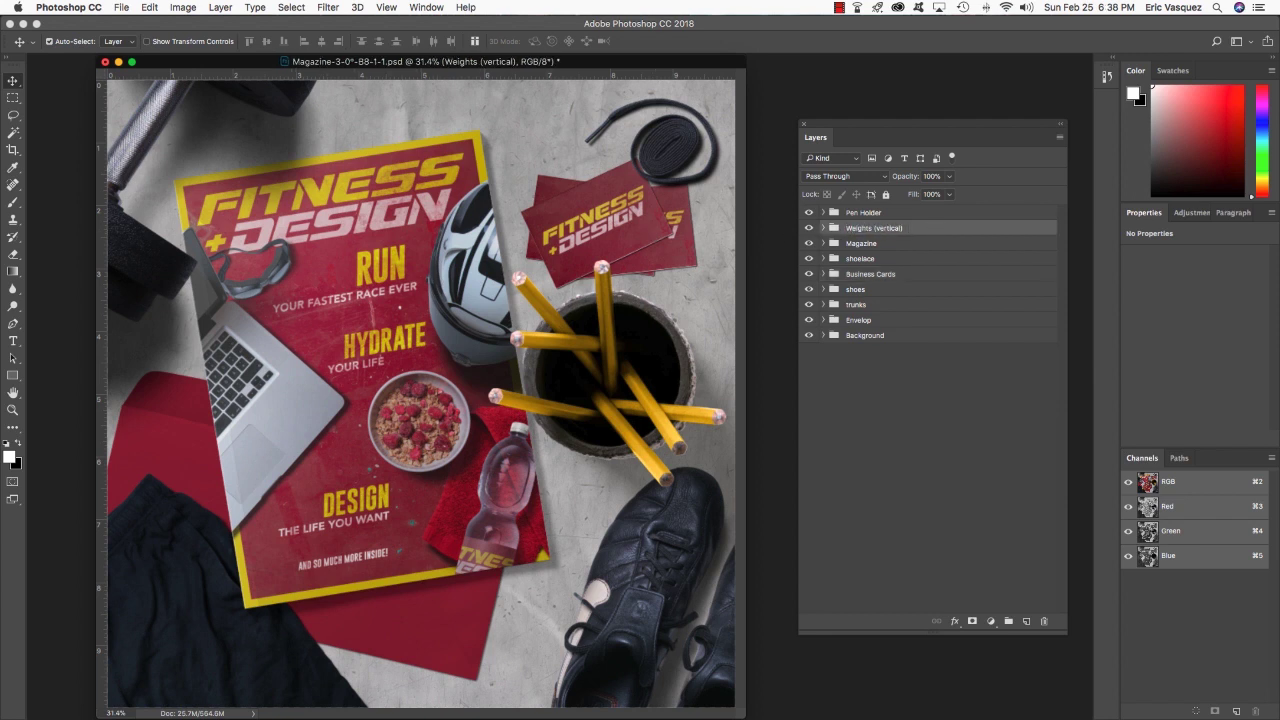
{"action": "double_click", "coordinate": [856, 289]}
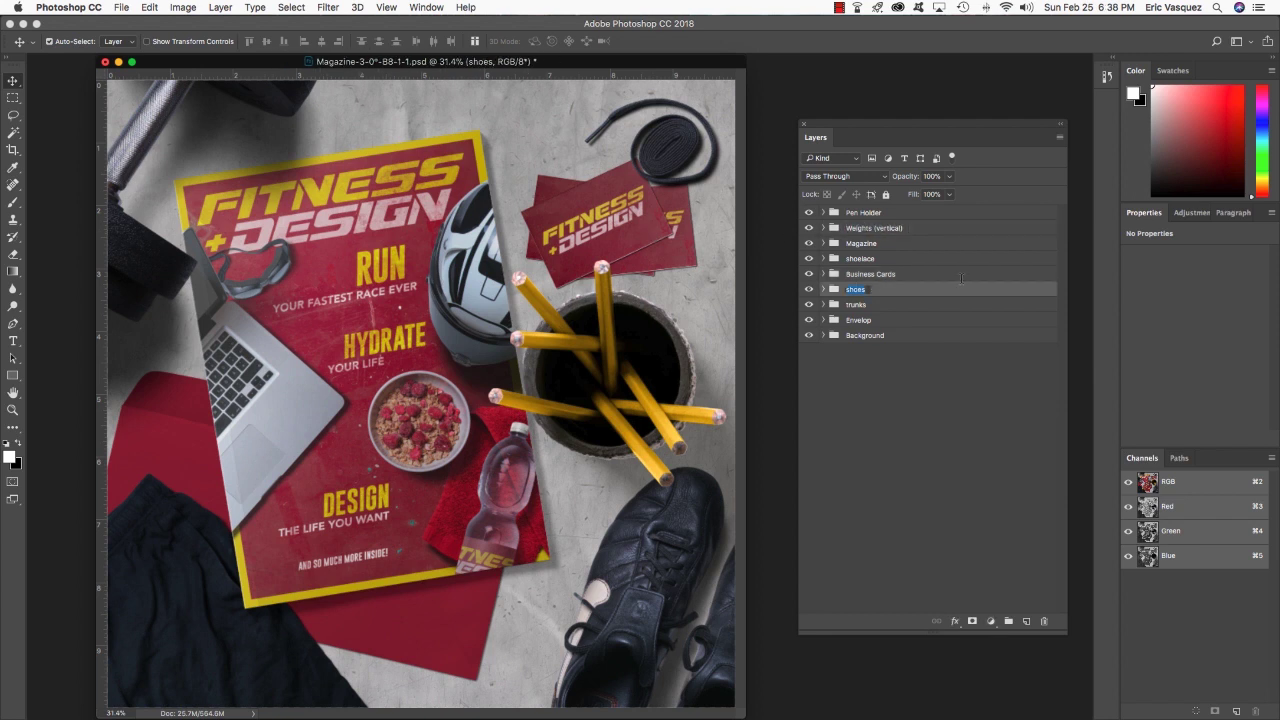
{"action": "key", "text": "Home"}
{"action": "key", "text": "Delete"}
{"action": "type", "text": "S"}
{"action": "key", "text": "Return"}
{"action": "double_click", "coordinate": [856, 304]}
{"action": "key", "text": "Home"}
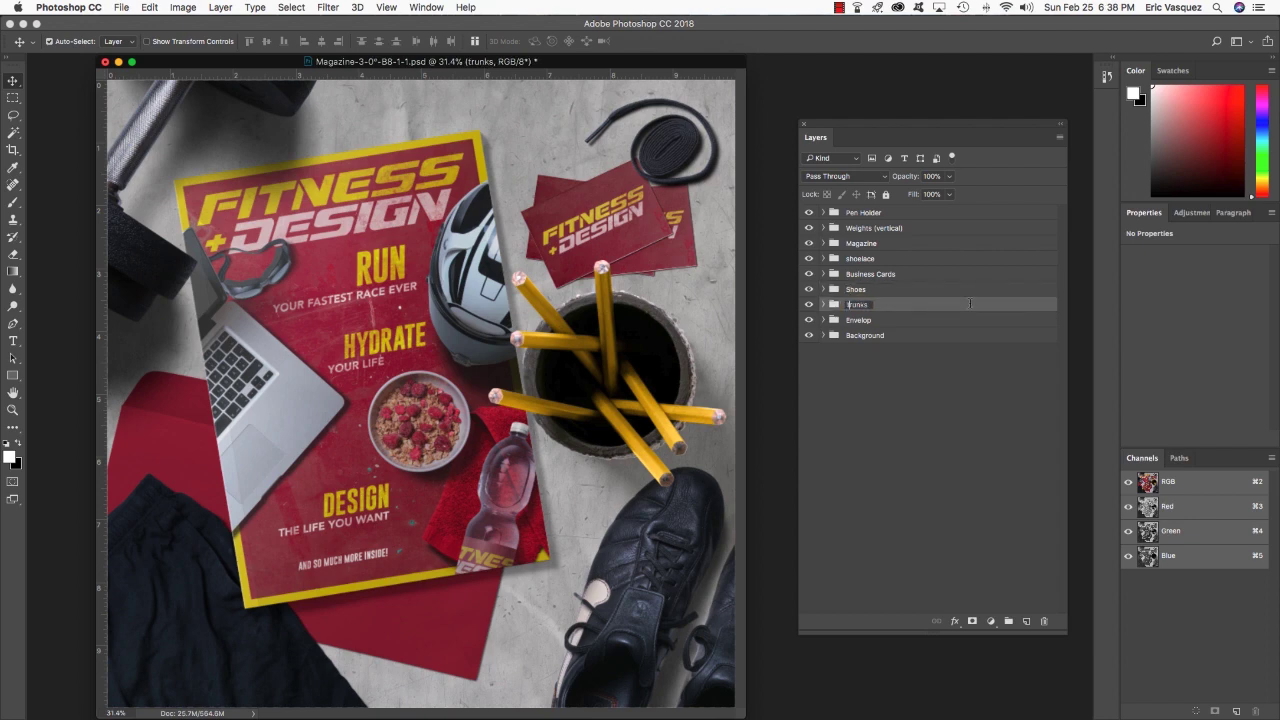
{"action": "key", "text": "Delete"}
{"action": "type", "text": "T"}
{"action": "key", "text": "Return"}
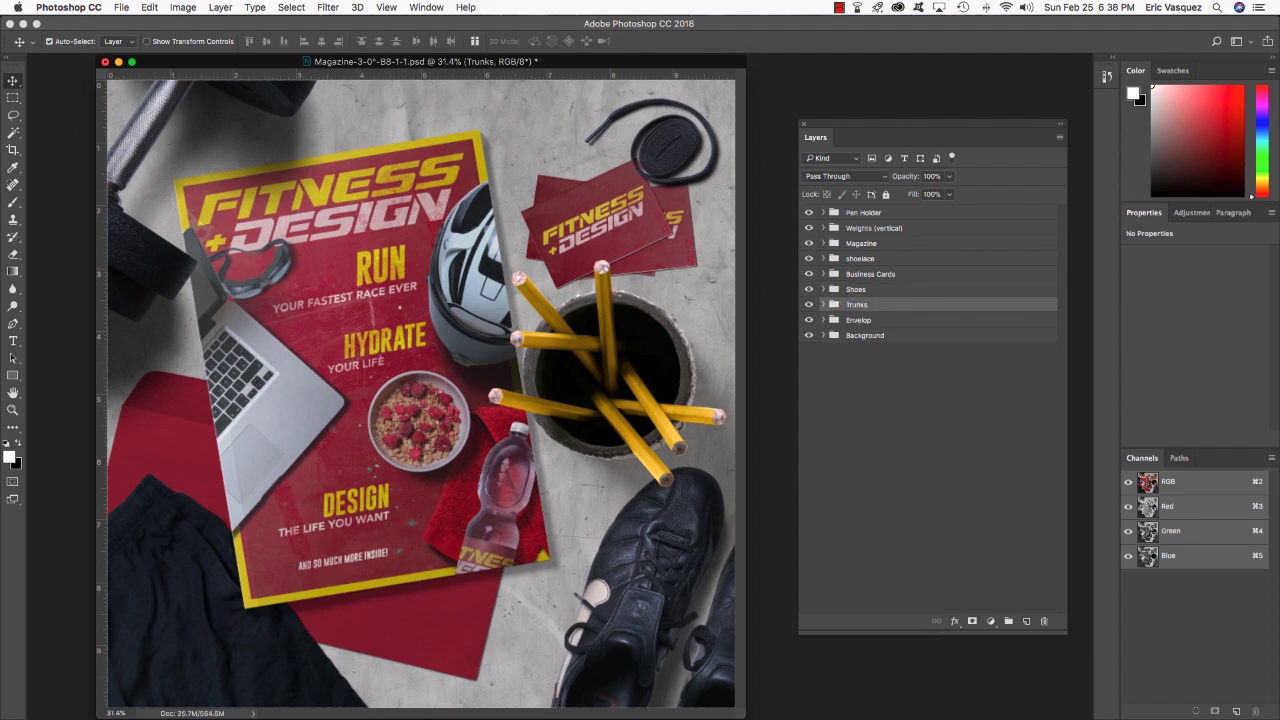
Correct the 'Envelop' group name to 'Envelope'
{"action": "double_click", "coordinate": [858, 320]}
{"action": "key", "text": "End"}
{"action": "type", "text": "e"}
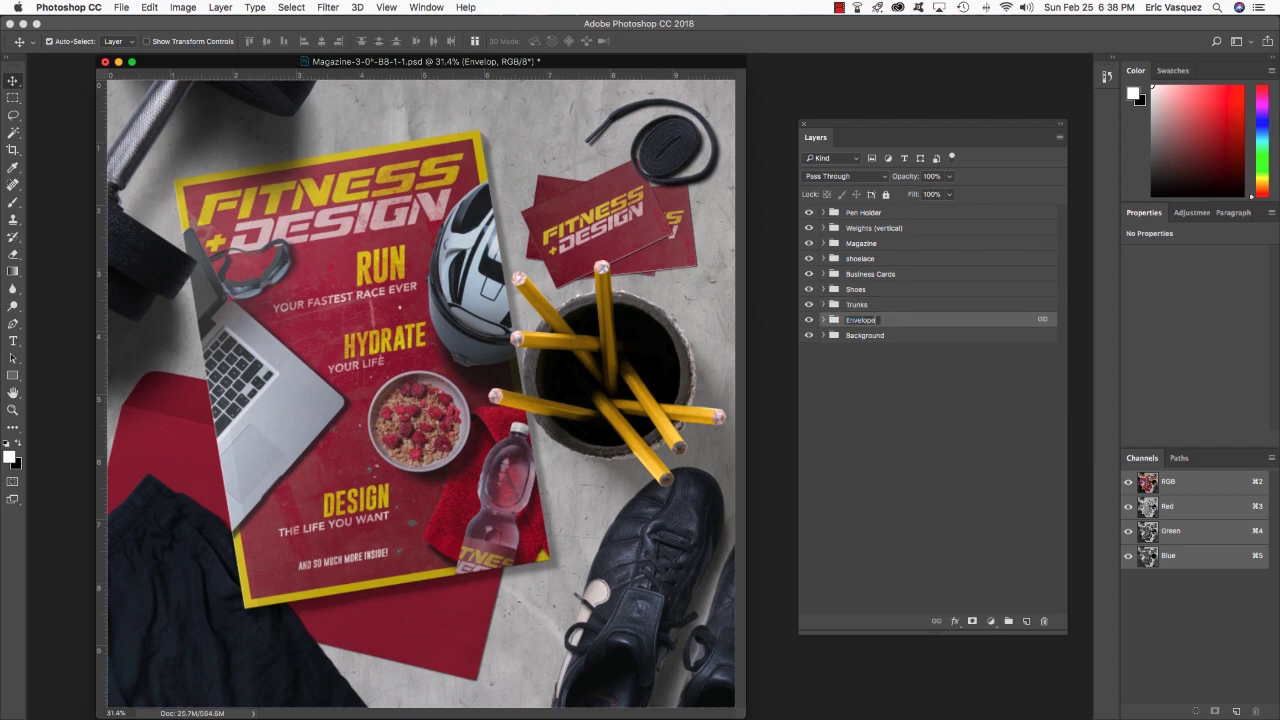
{"action": "key", "text": "Return"}
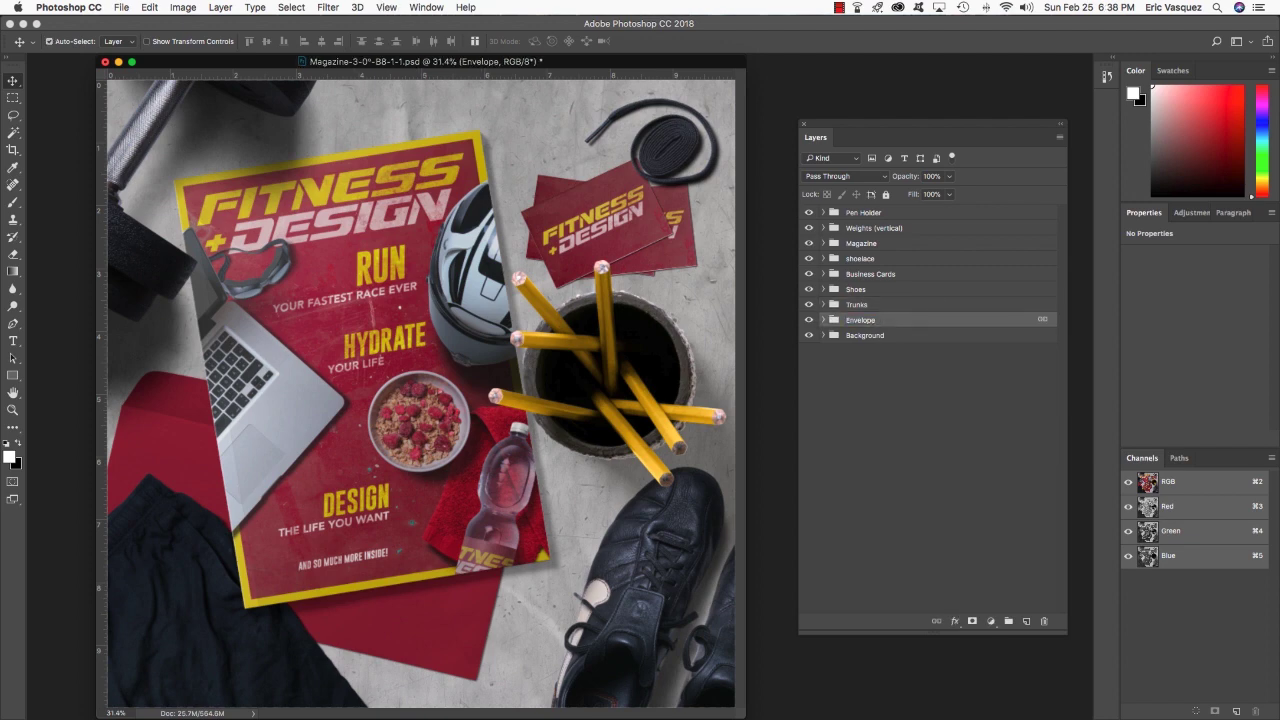